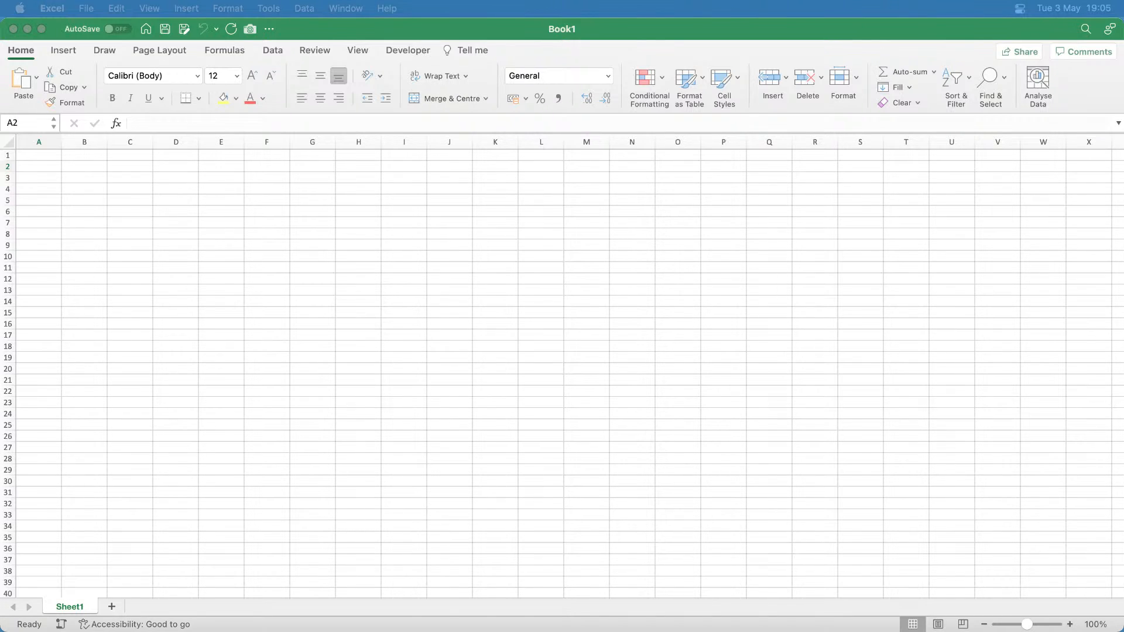
Open the workbook Power Query 1.xlsx from the Power Query Mac Demo Files folder in Finder.
drag(316, 32, 351, 170)
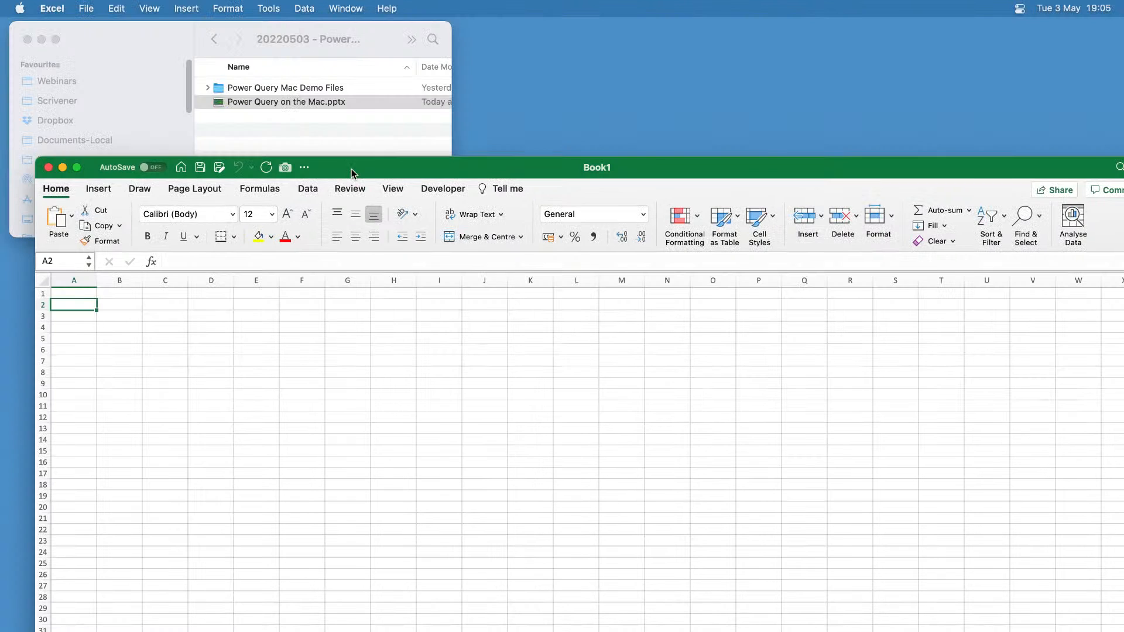
click(308, 125)
double_click(299, 89)
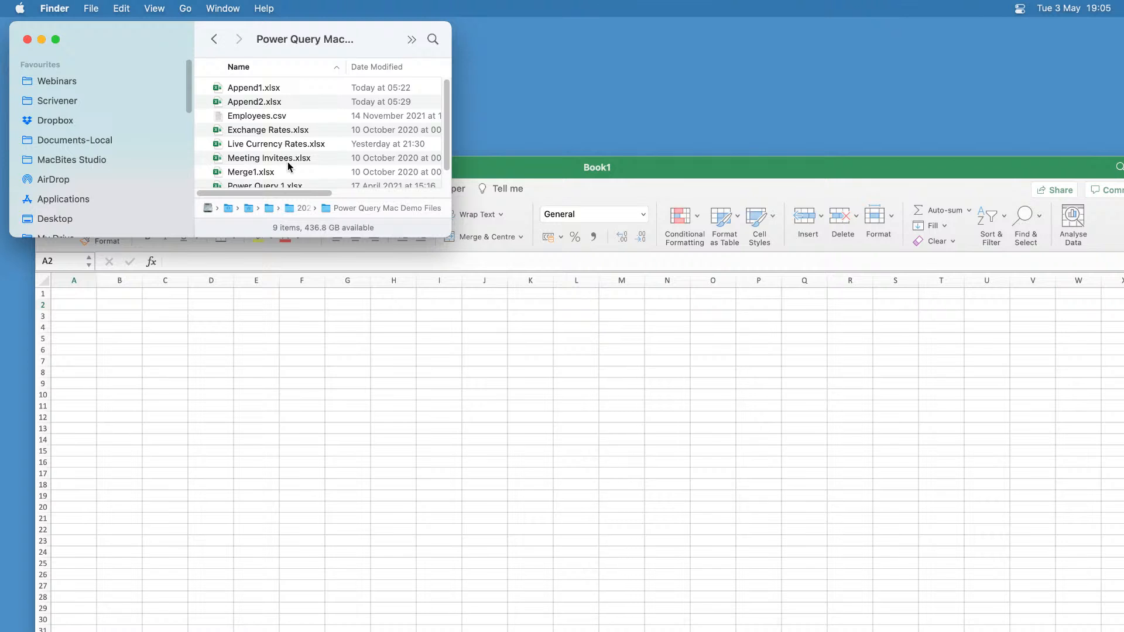
double_click(289, 185)
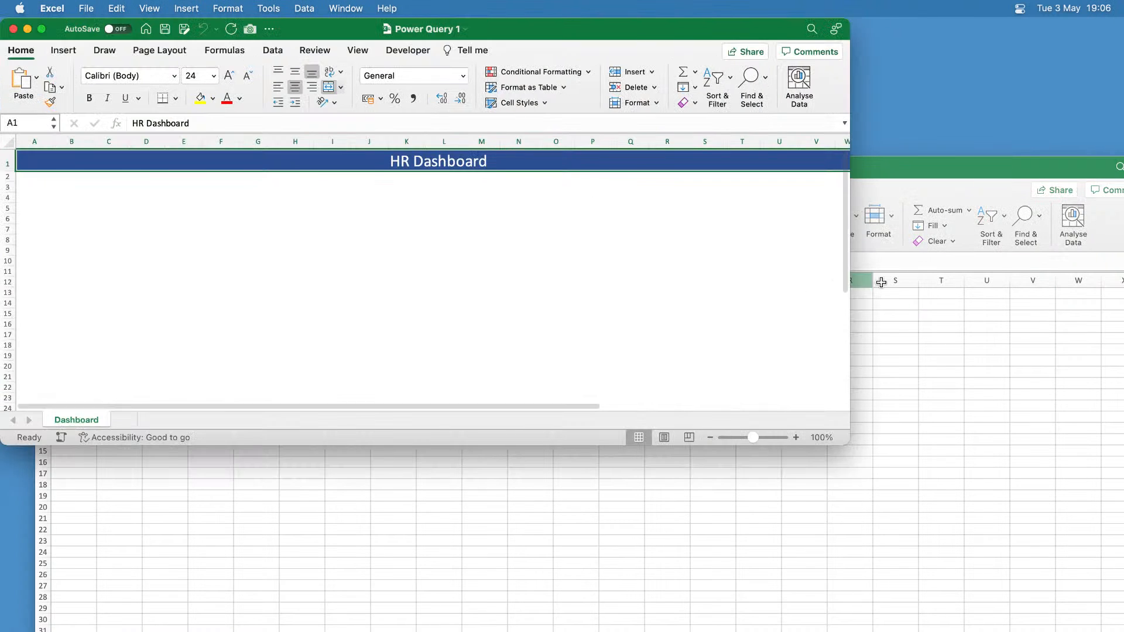
Close the blank workbook Book1 and enlarge the Power Query 1 window to fill the screen.
drag(981, 168, 934, 178)
click(35, 179)
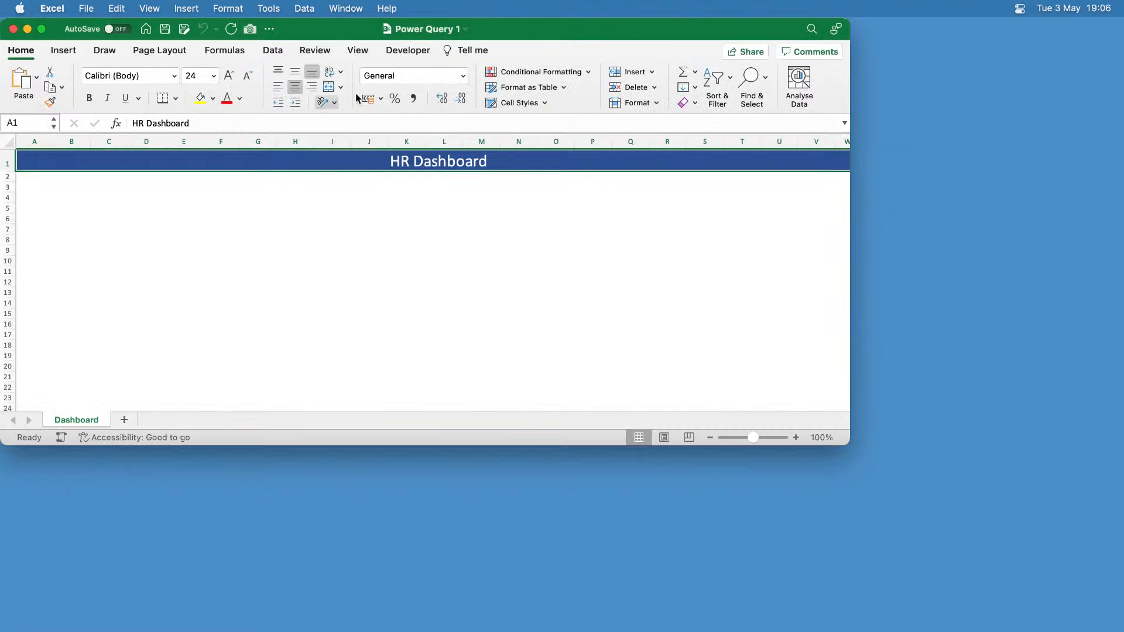
double_click(478, 30)
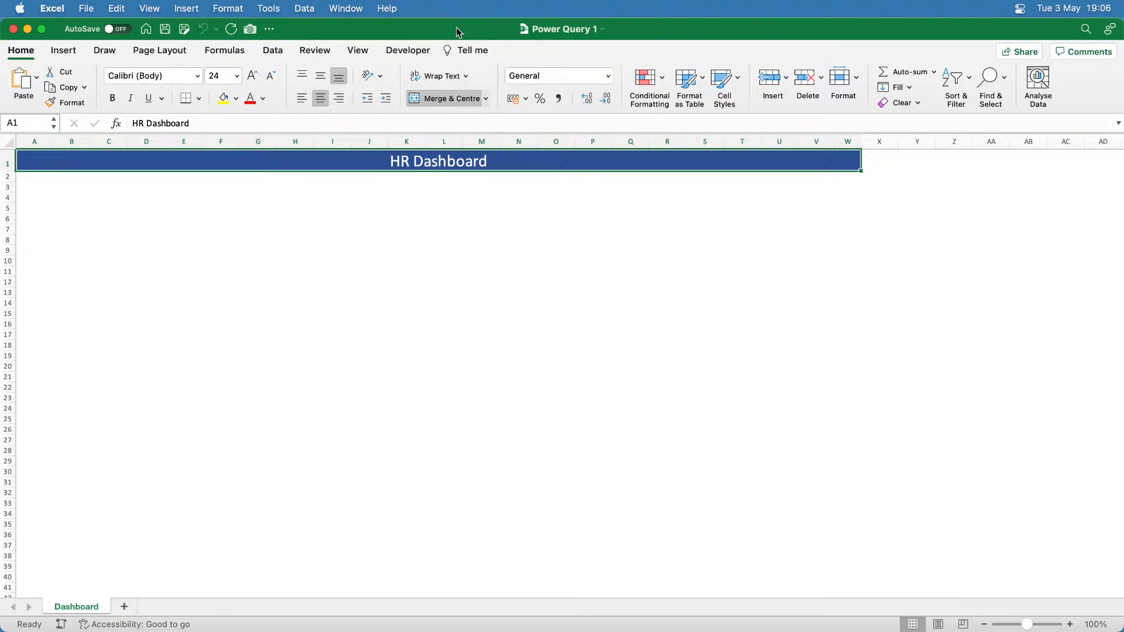
Start a Power Query data import with Text/CSV as the data source type.
click(282, 52)
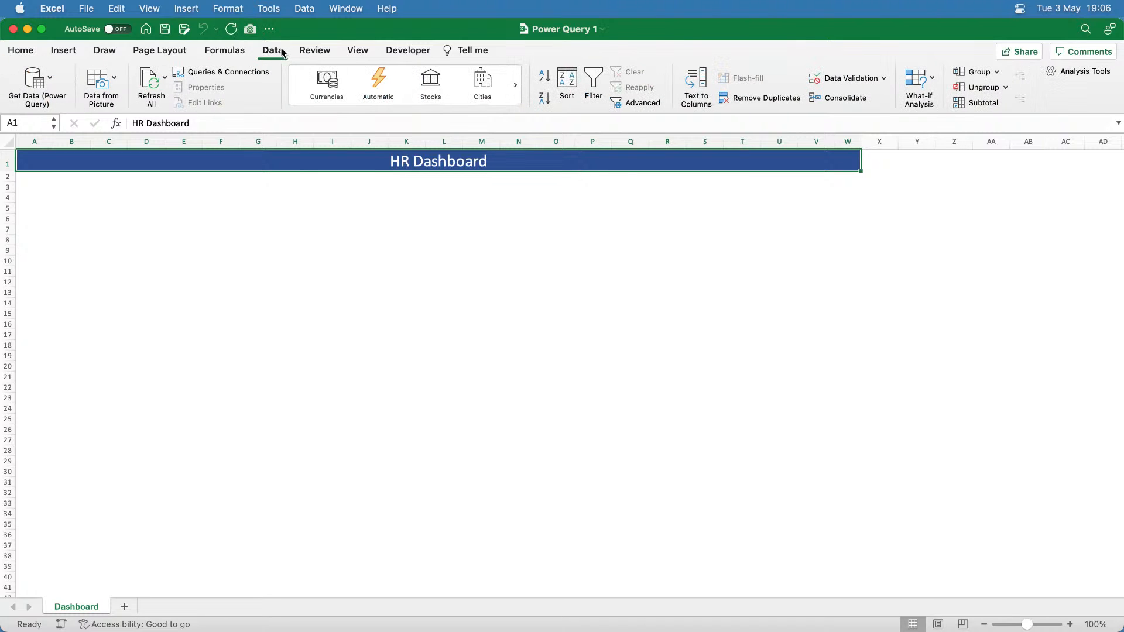
click(50, 80)
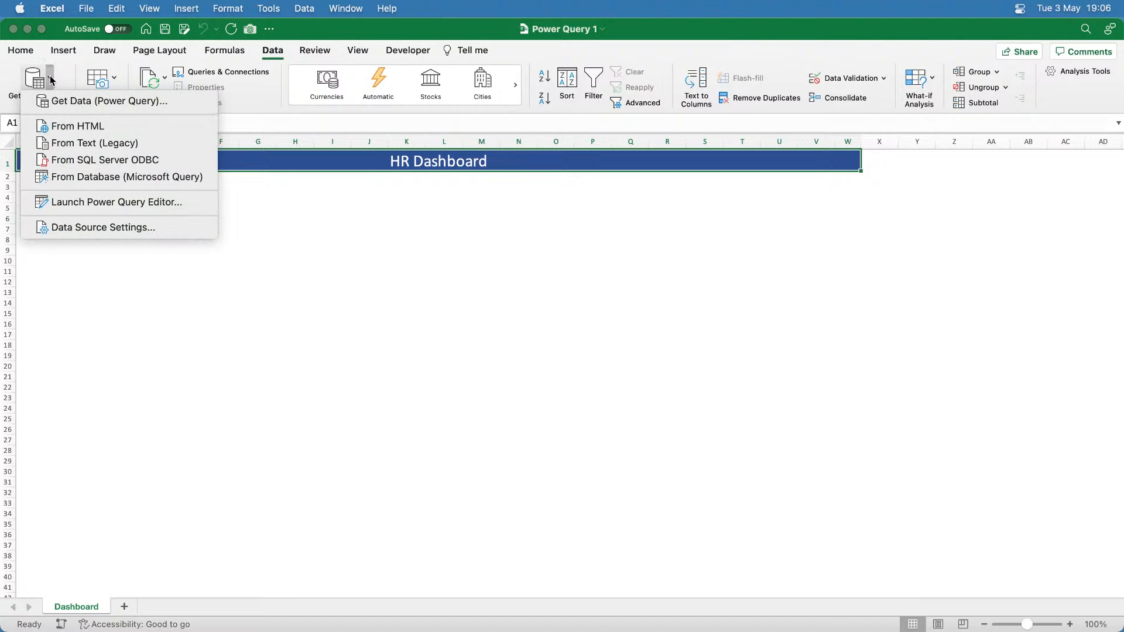
click(65, 102)
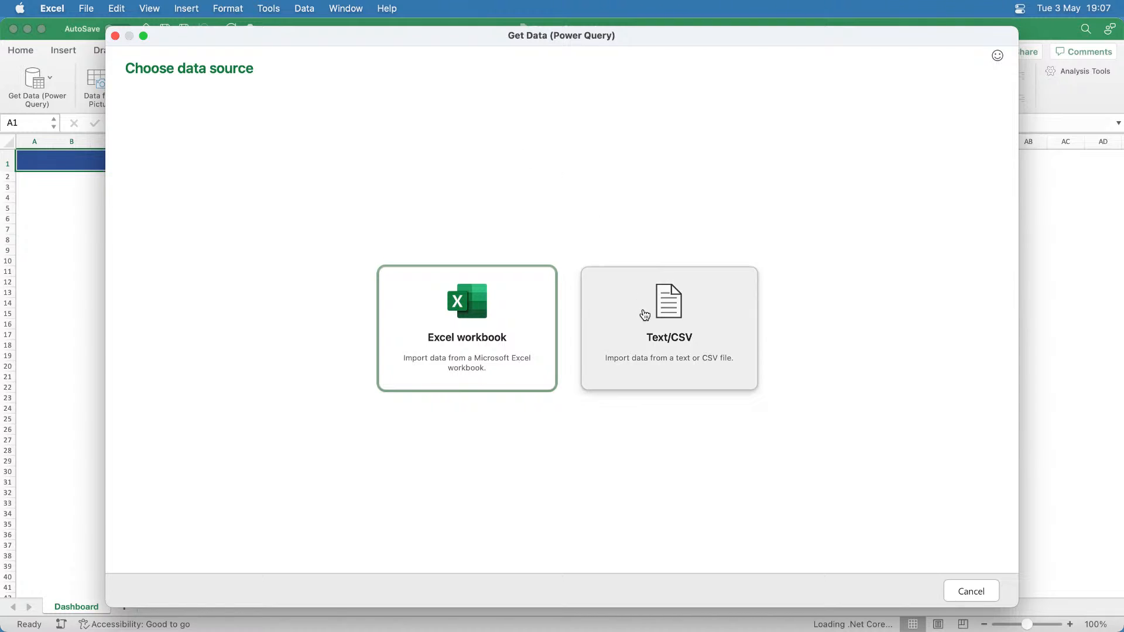
click(664, 314)
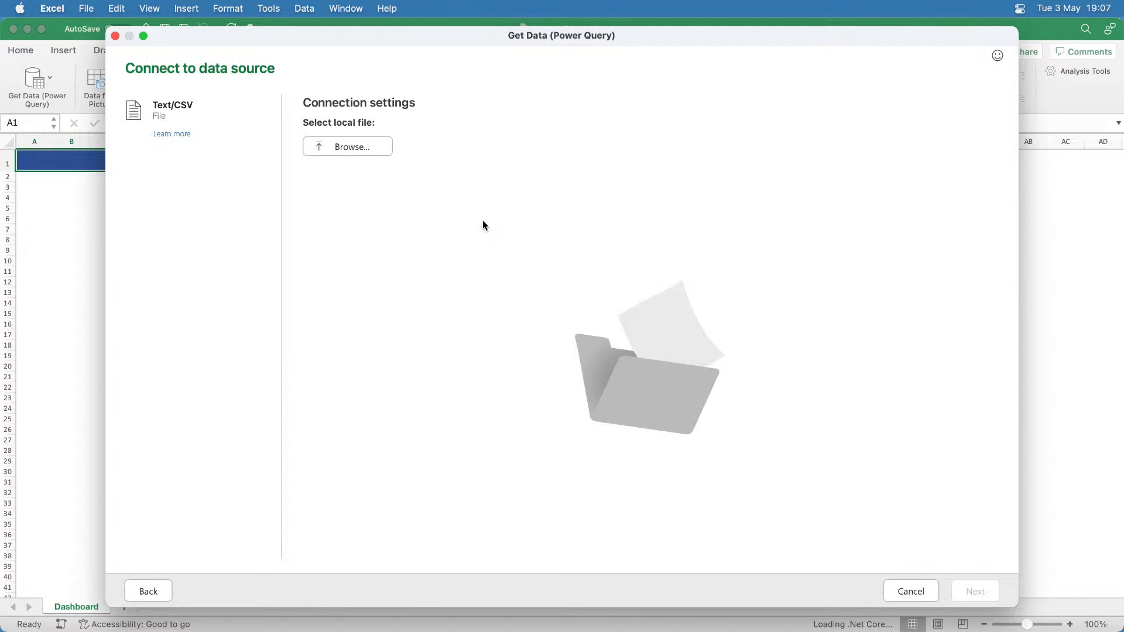
Connect to Employees.csv in the Power Query Mac Demo Files folder and load its data into the workbook.
click(340, 147)
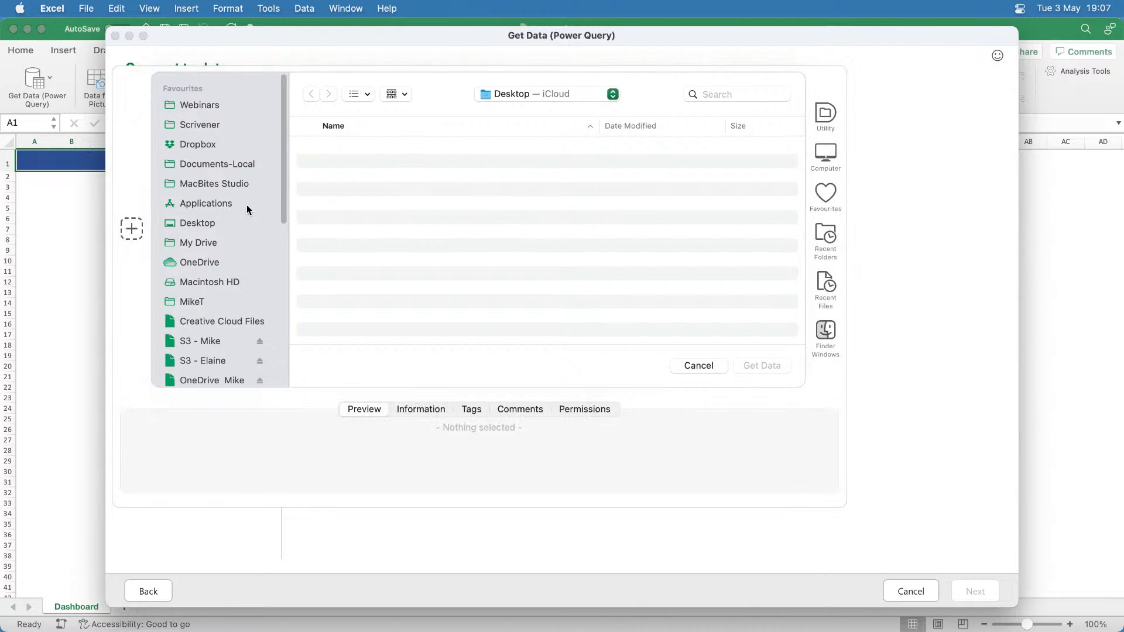
click(225, 164)
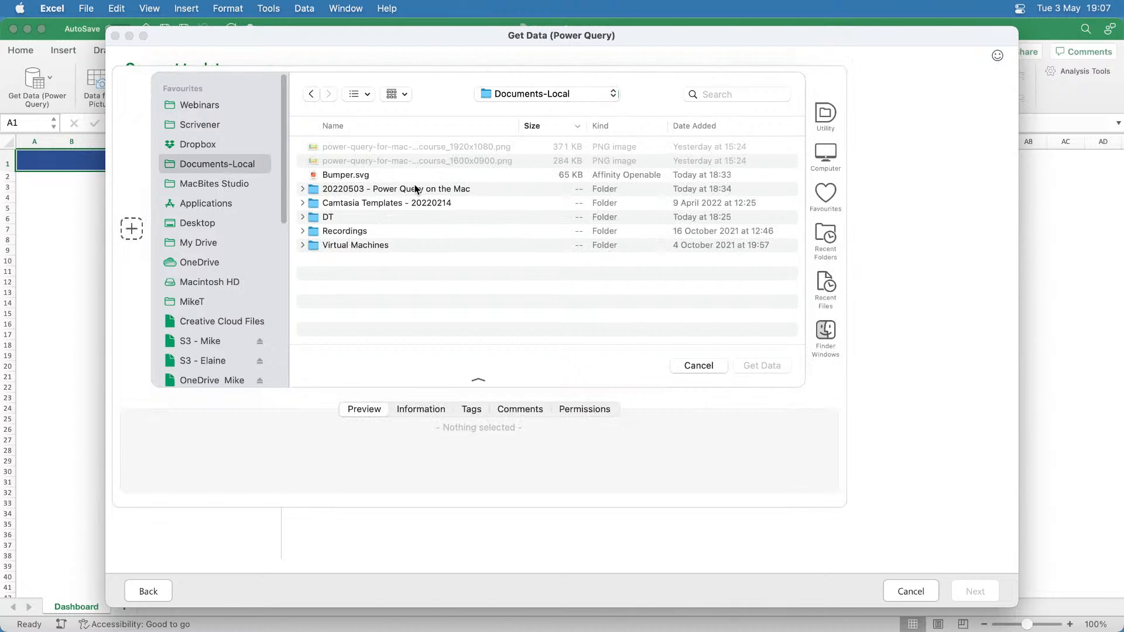
double_click(354, 190)
double_click(392, 165)
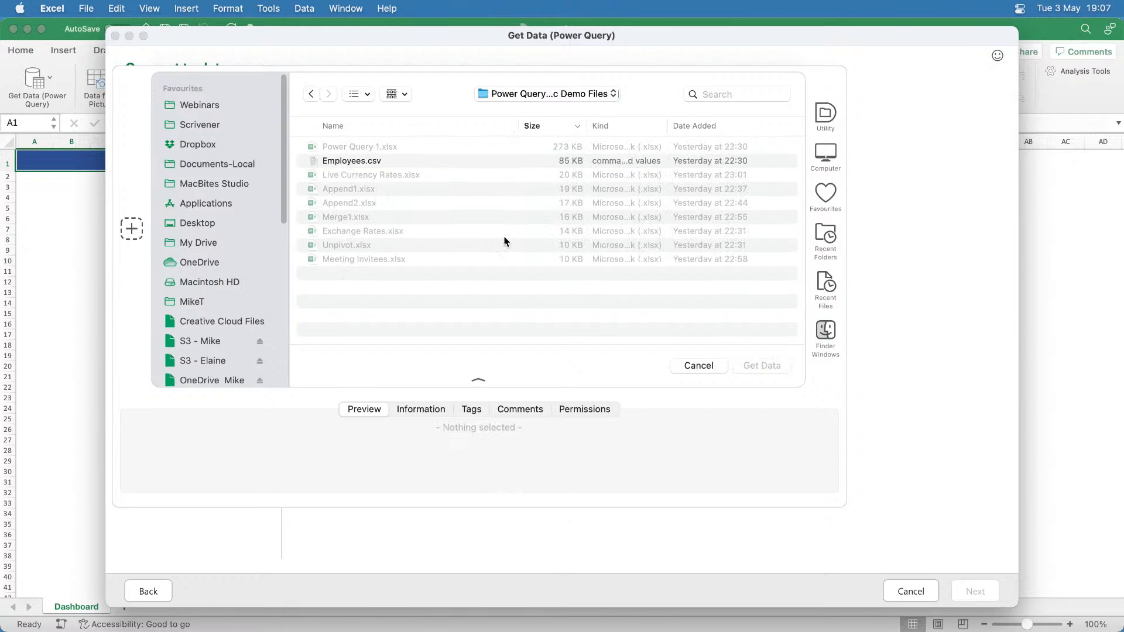
click(358, 161)
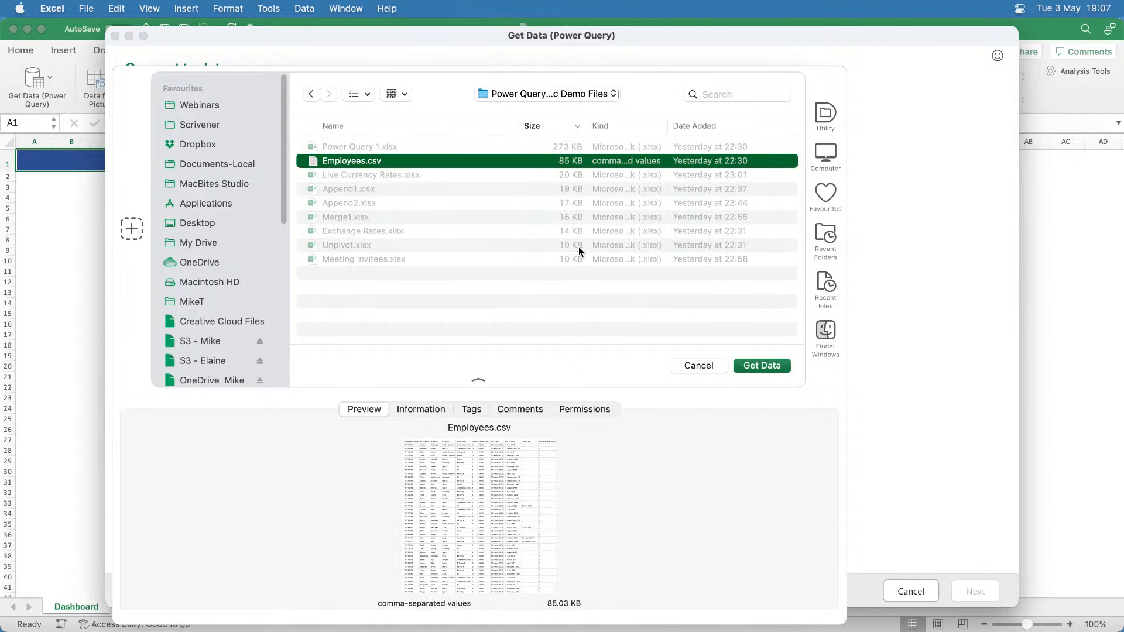
click(774, 366)
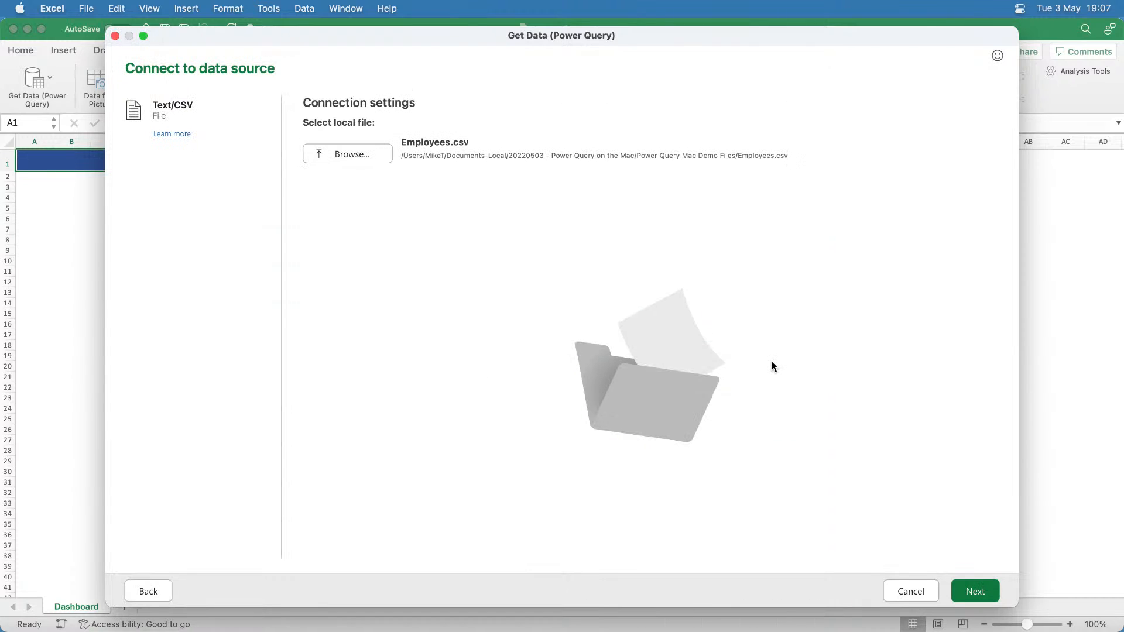
click(973, 591)
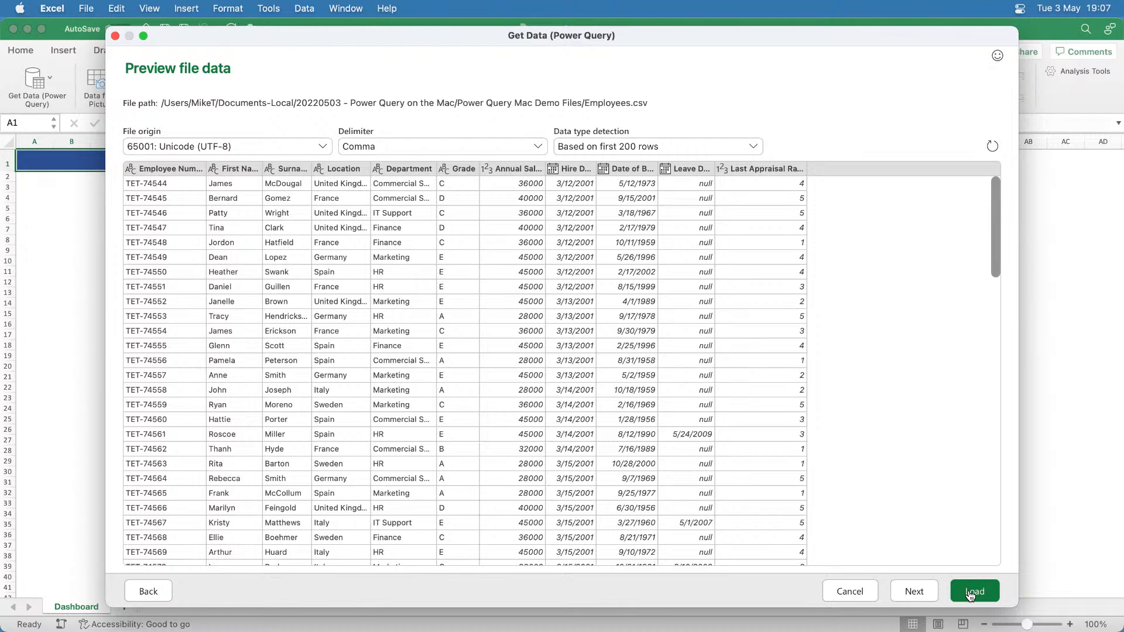
click(970, 592)
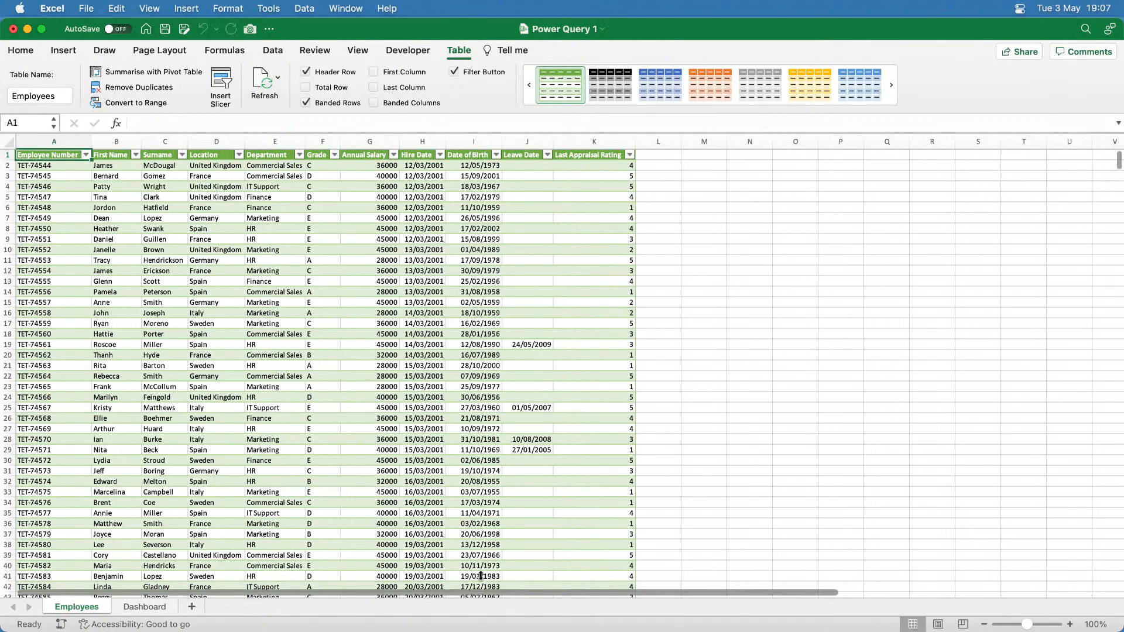
Rename the Employees worksheet as Raw Data.
double_click(69, 609)
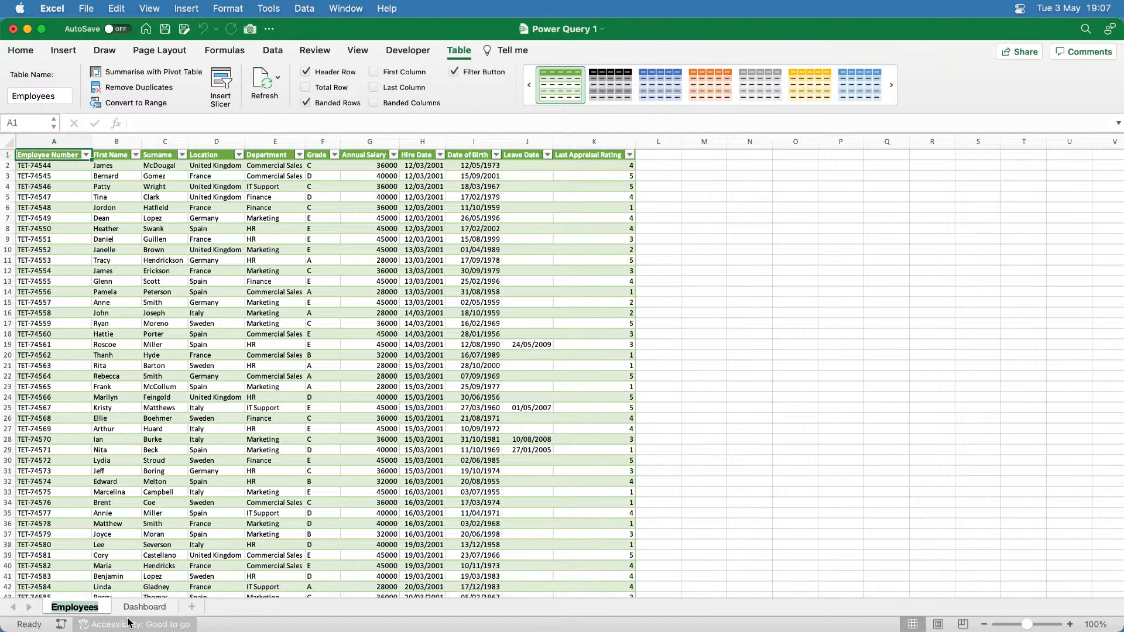
text(Raw Data)
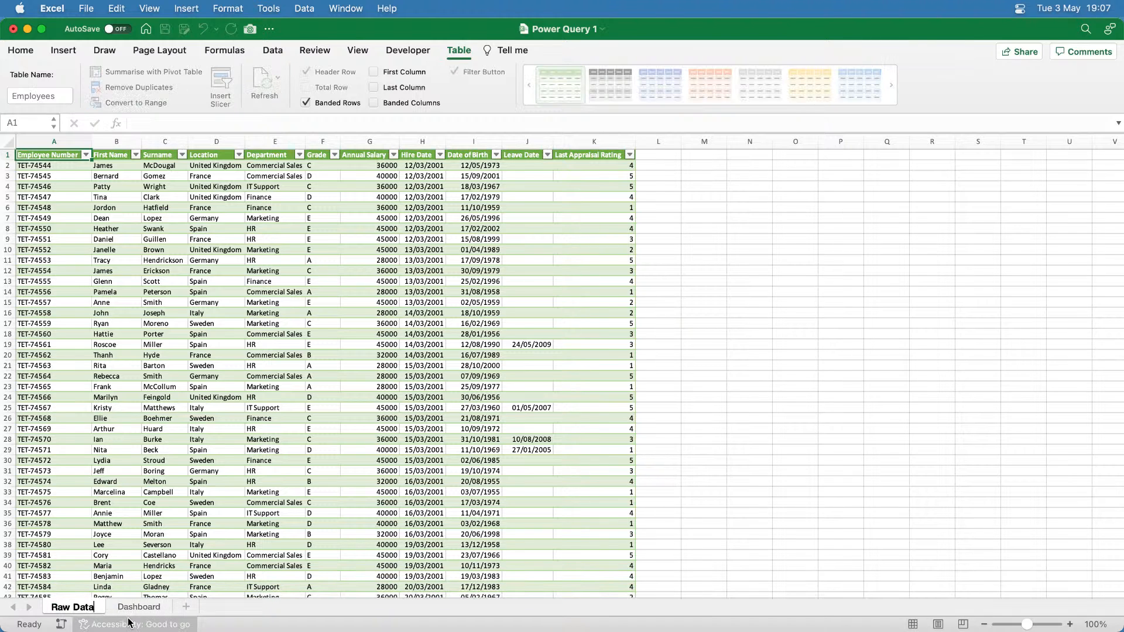
key(Return)
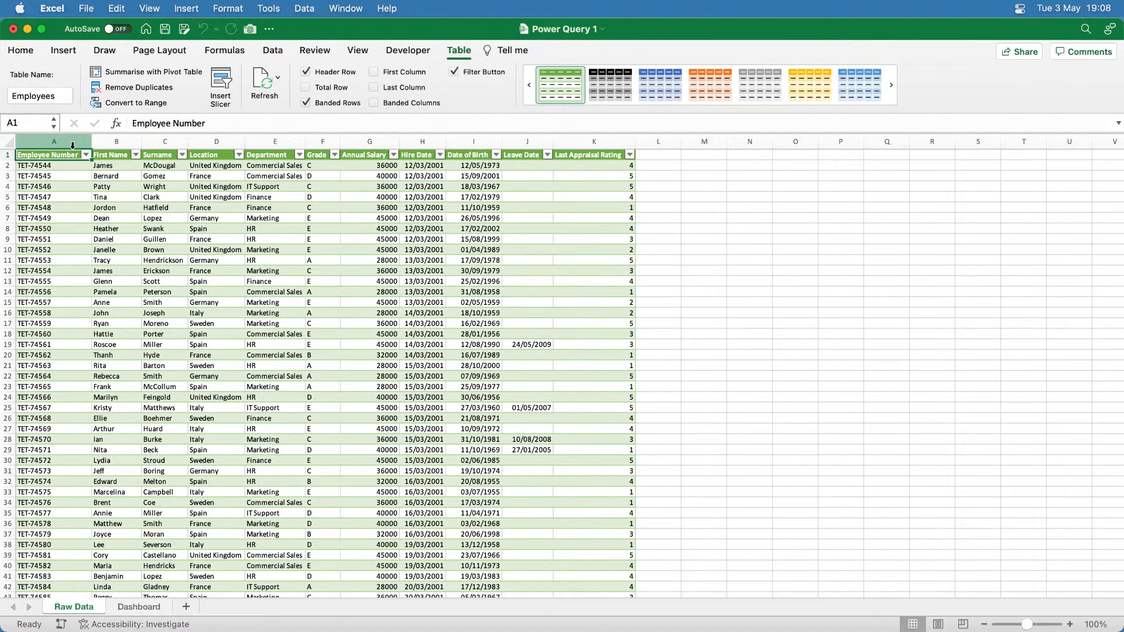
drag(73, 145, 620, 152)
click(591, 175)
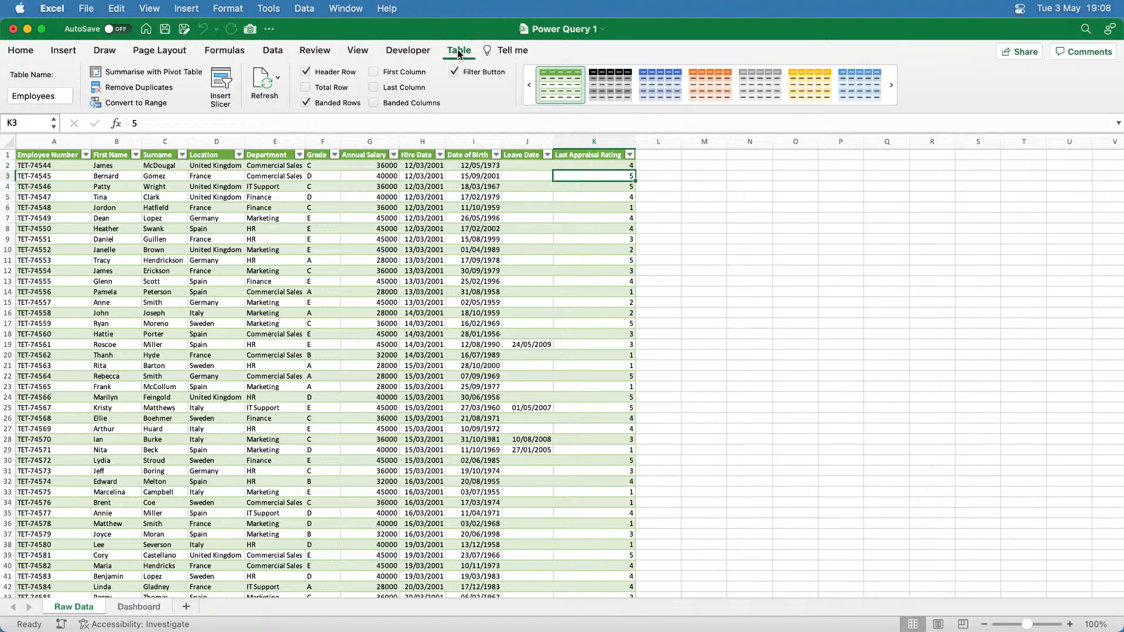
scroll(458, 52, down, 3)
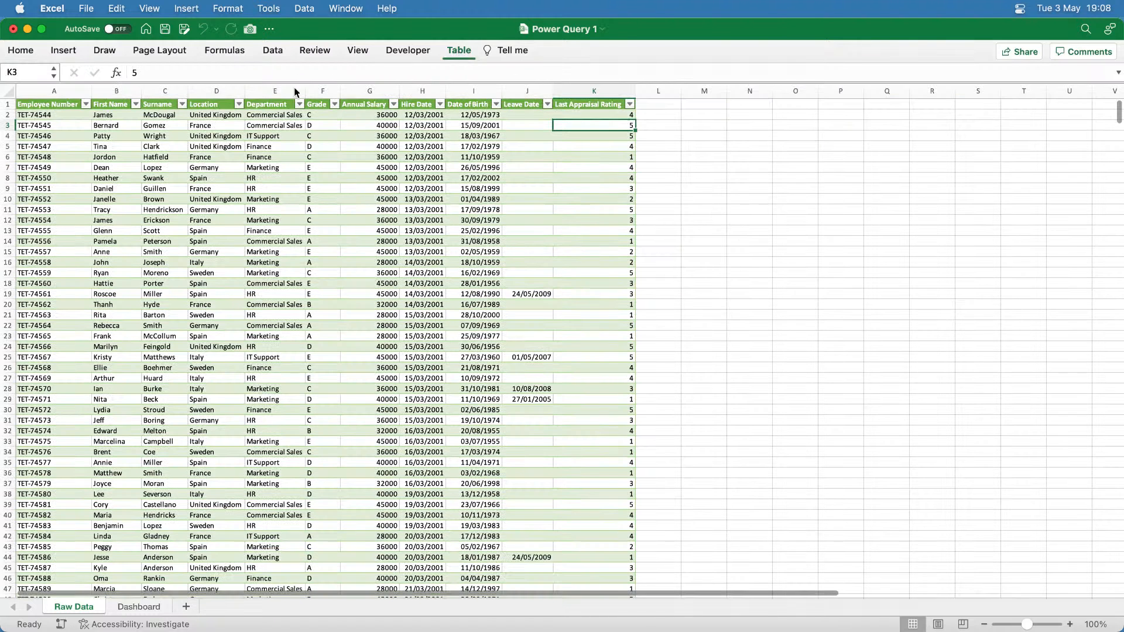
scroll(293, 86, up, 3)
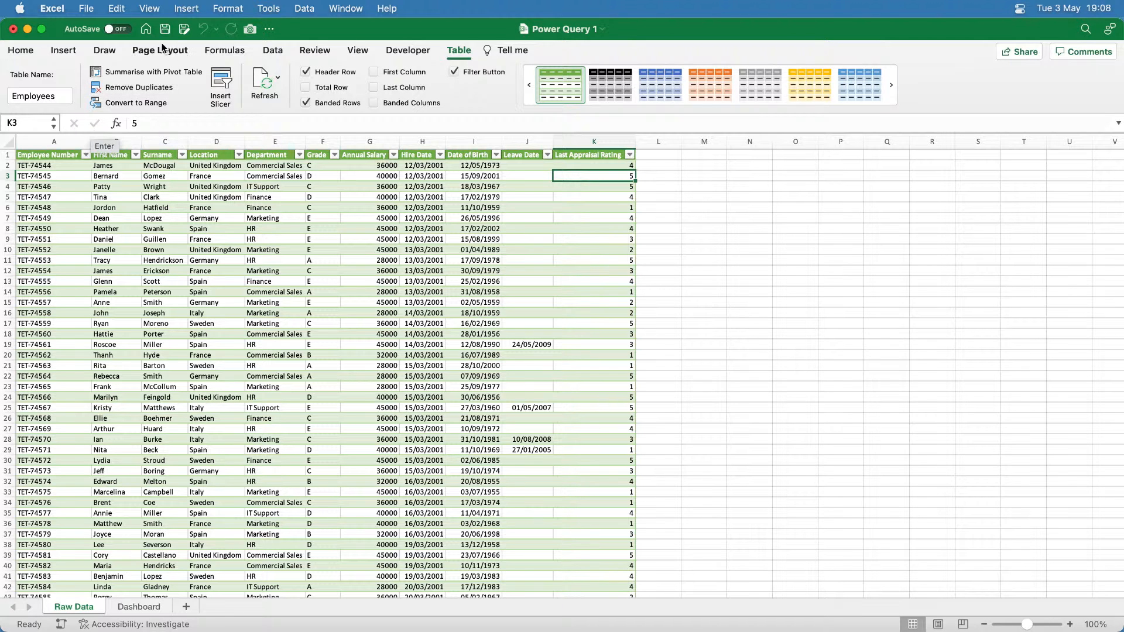
Start a Power Query import from an Excel workbook, look at the available local files, and dismiss the file selection.
click(271, 56)
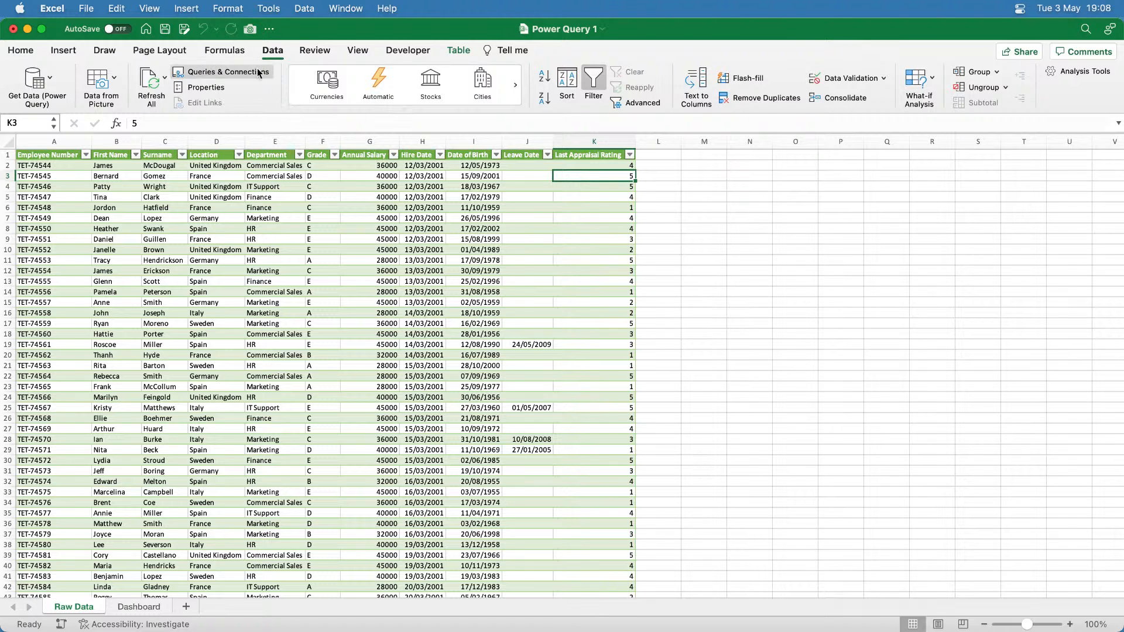
click(49, 78)
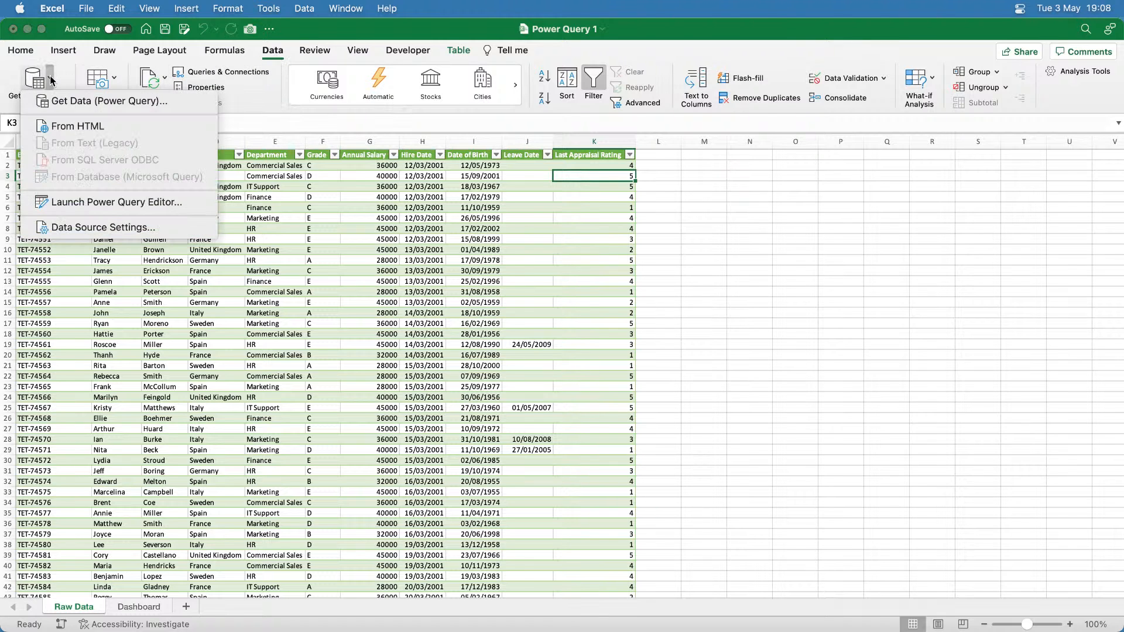
click(114, 103)
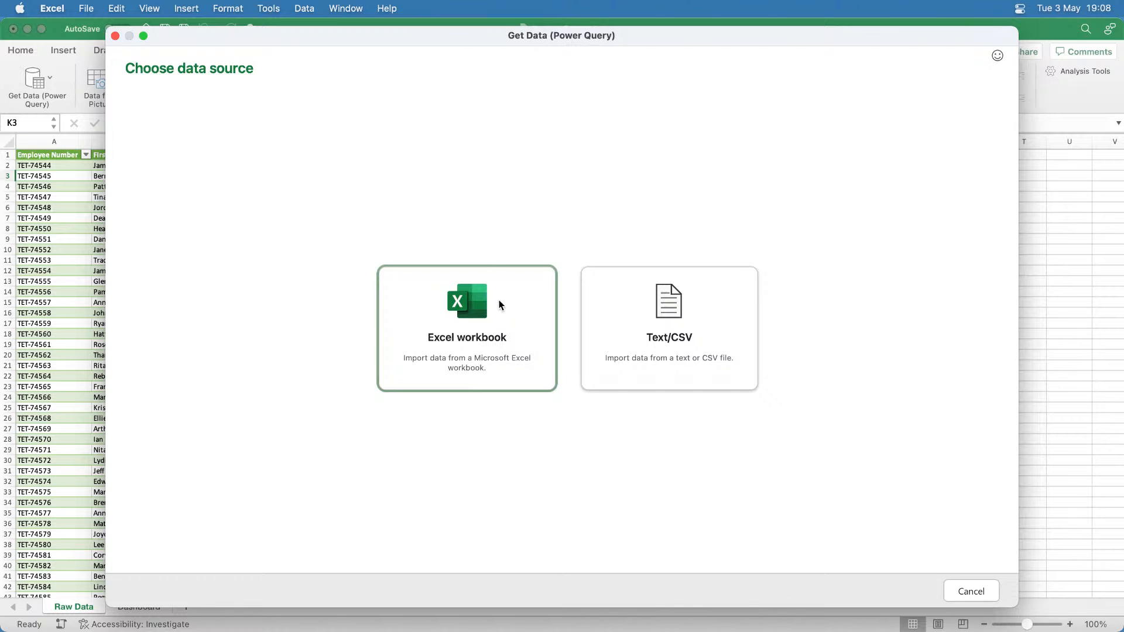
click(479, 307)
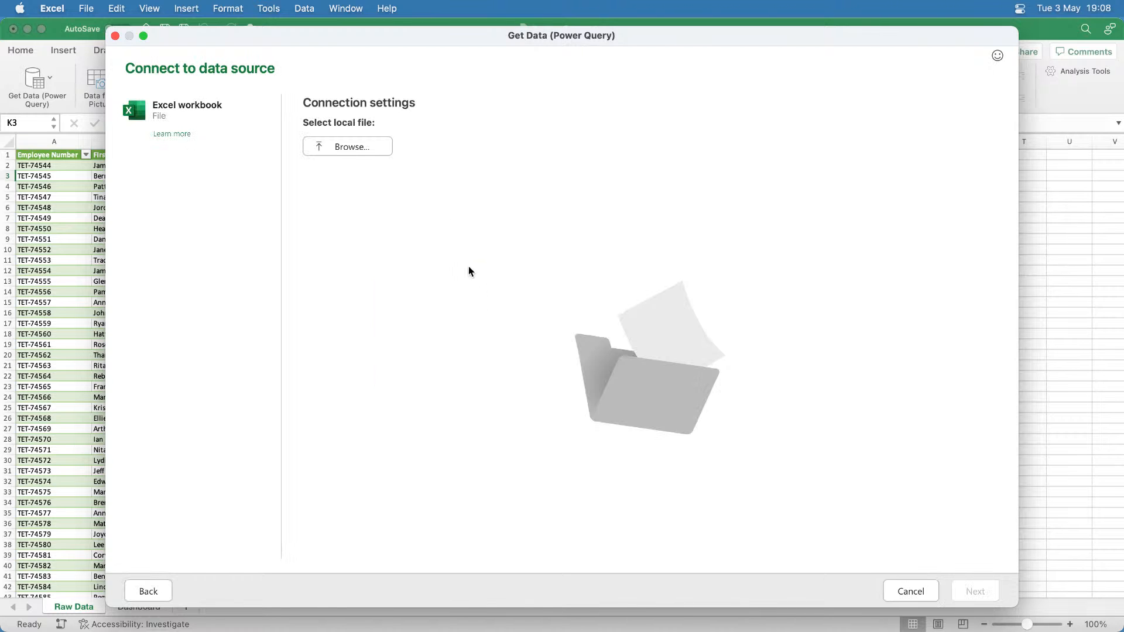
click(359, 147)
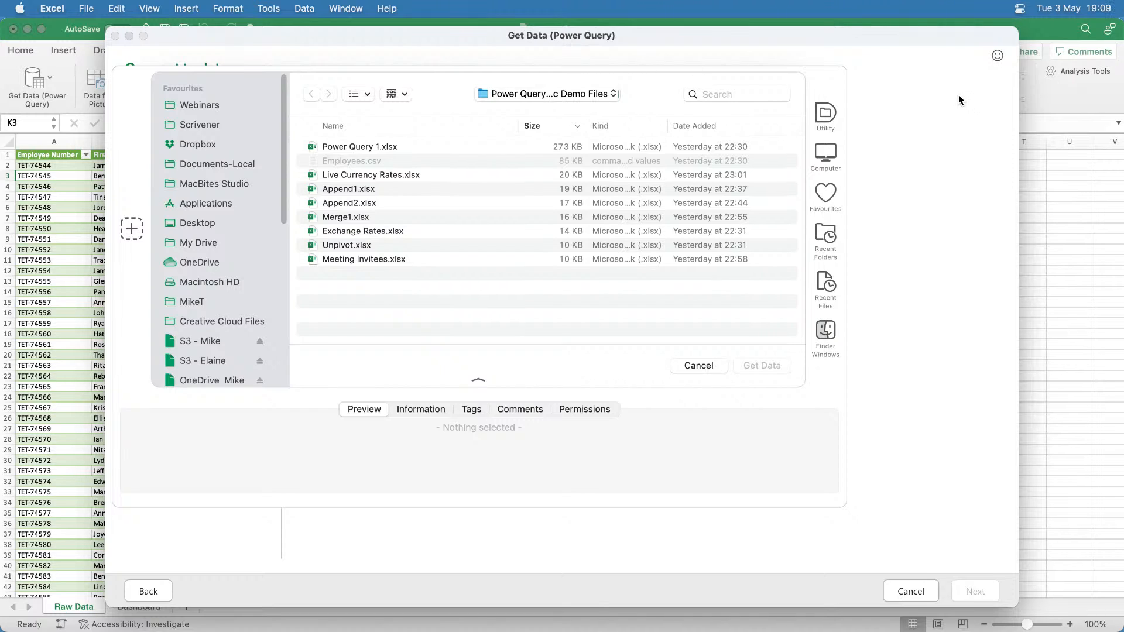
click(763, 98)
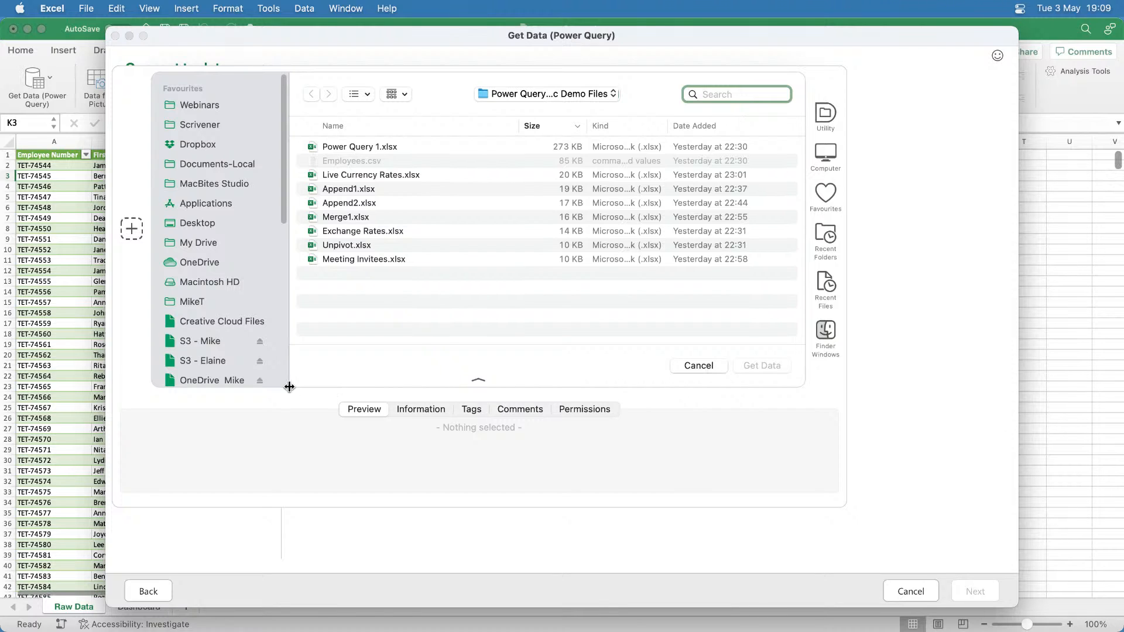
key(Escape)
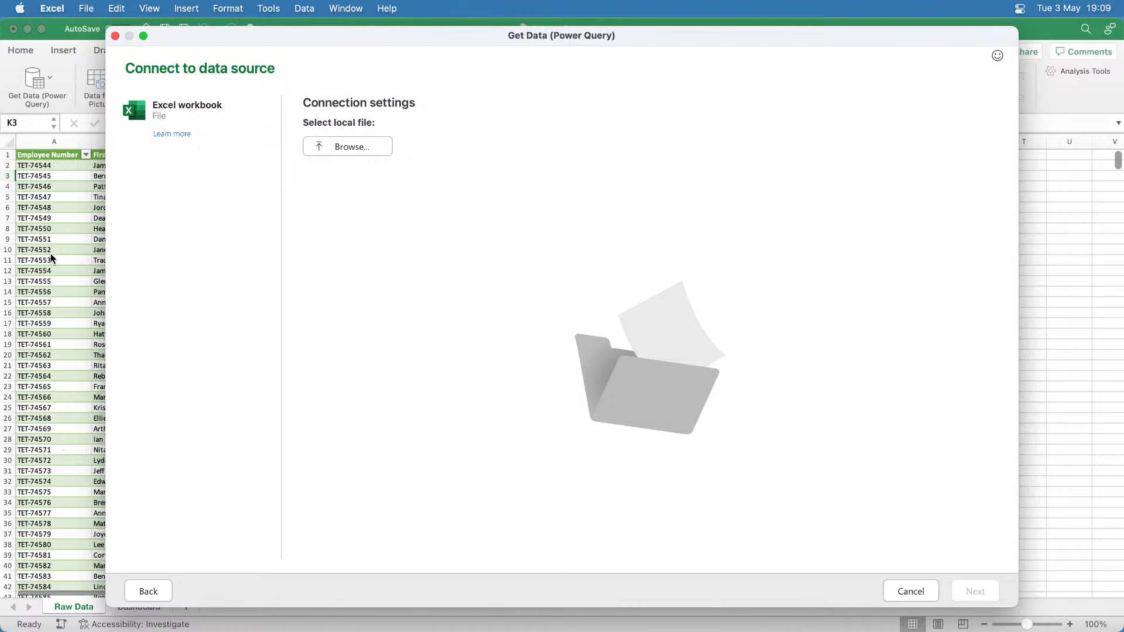
Preview Sheet1 of Exchange Rates.xlsx as the import source and cancel the import without loading it.
click(356, 153)
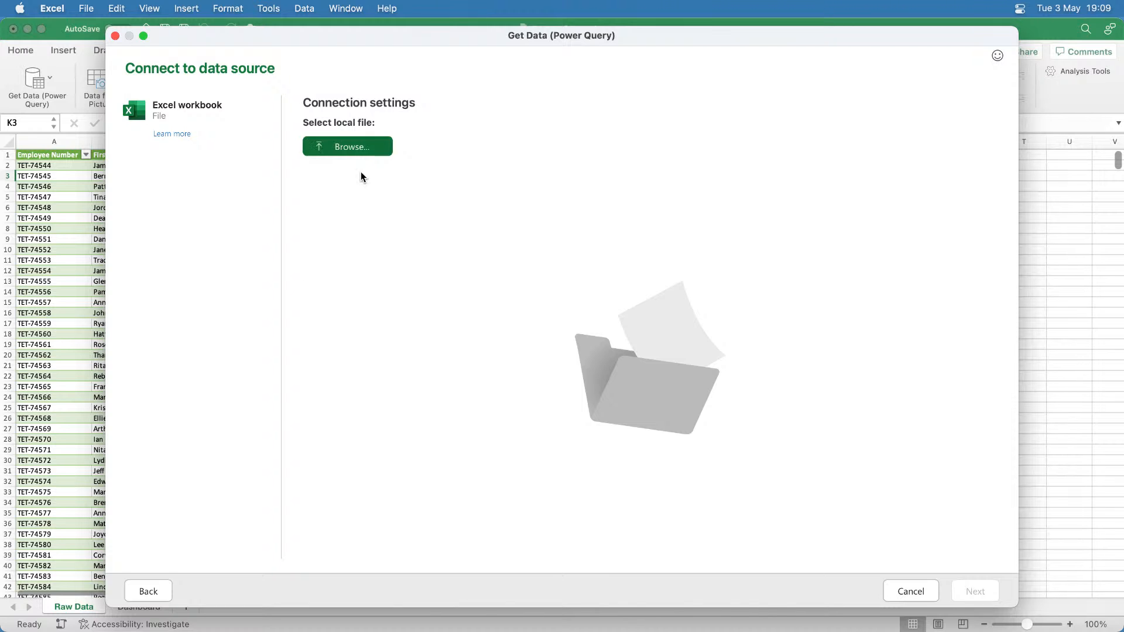
click(363, 231)
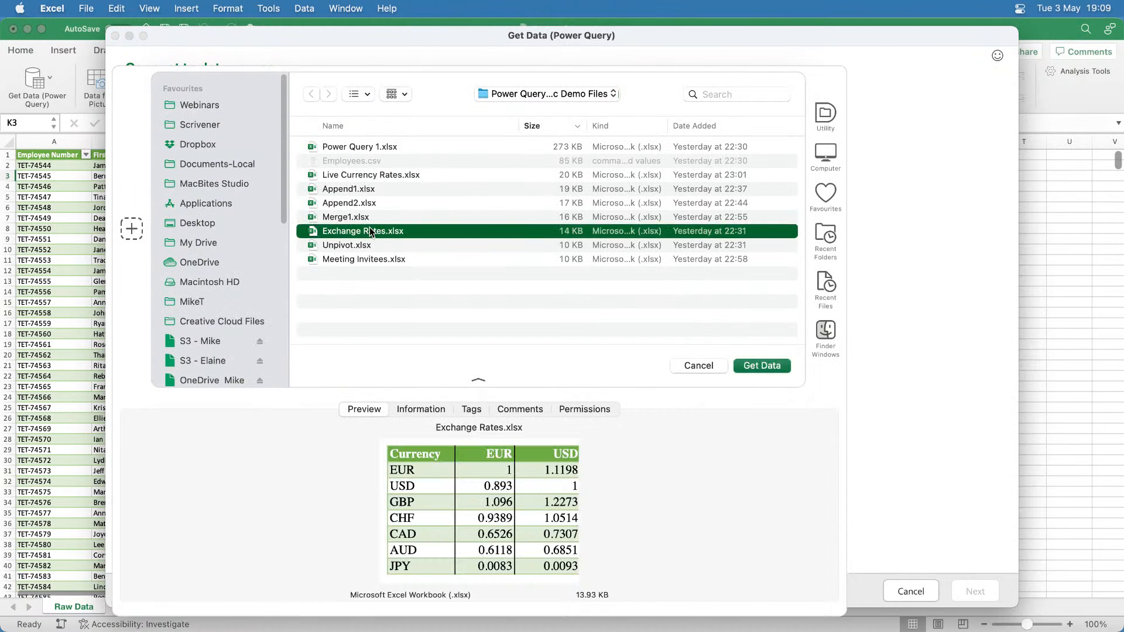
click(762, 366)
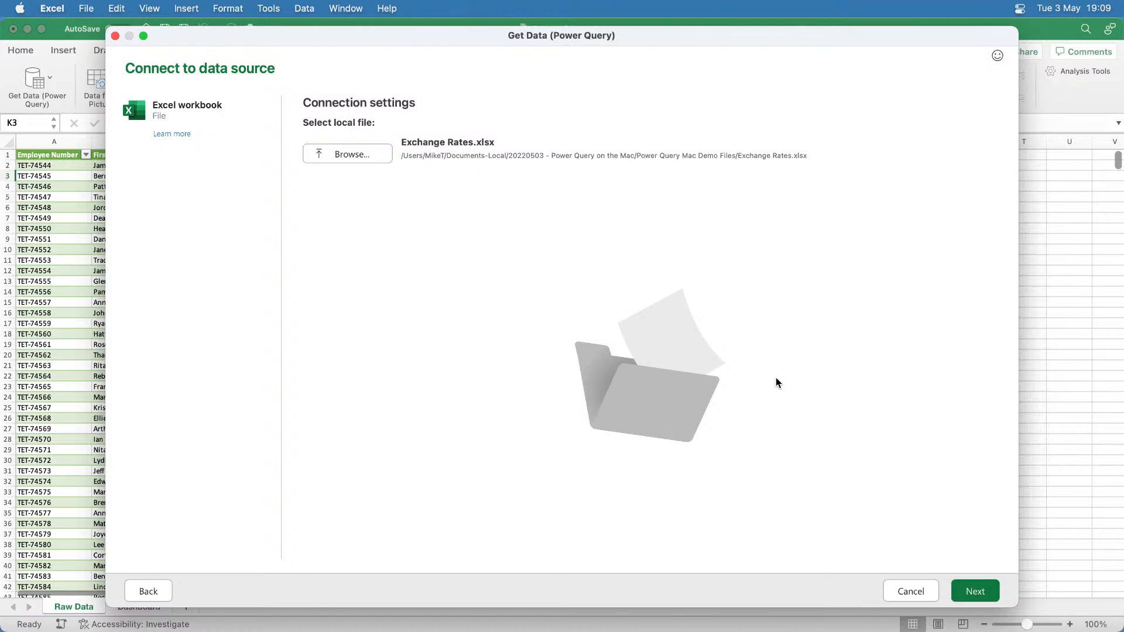
click(974, 591)
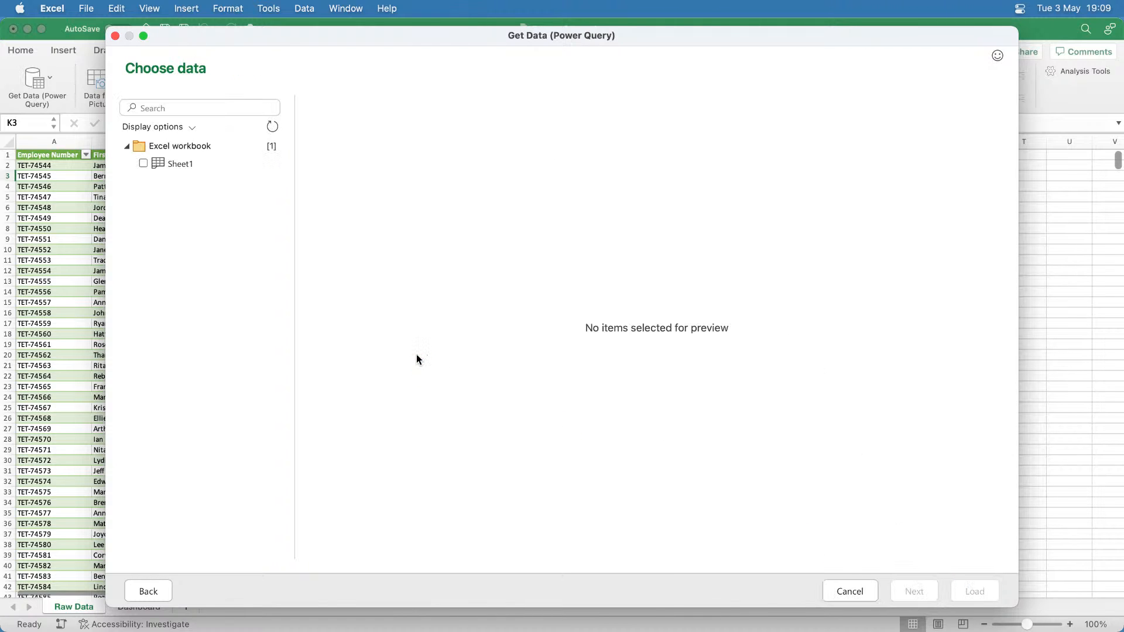
click(145, 164)
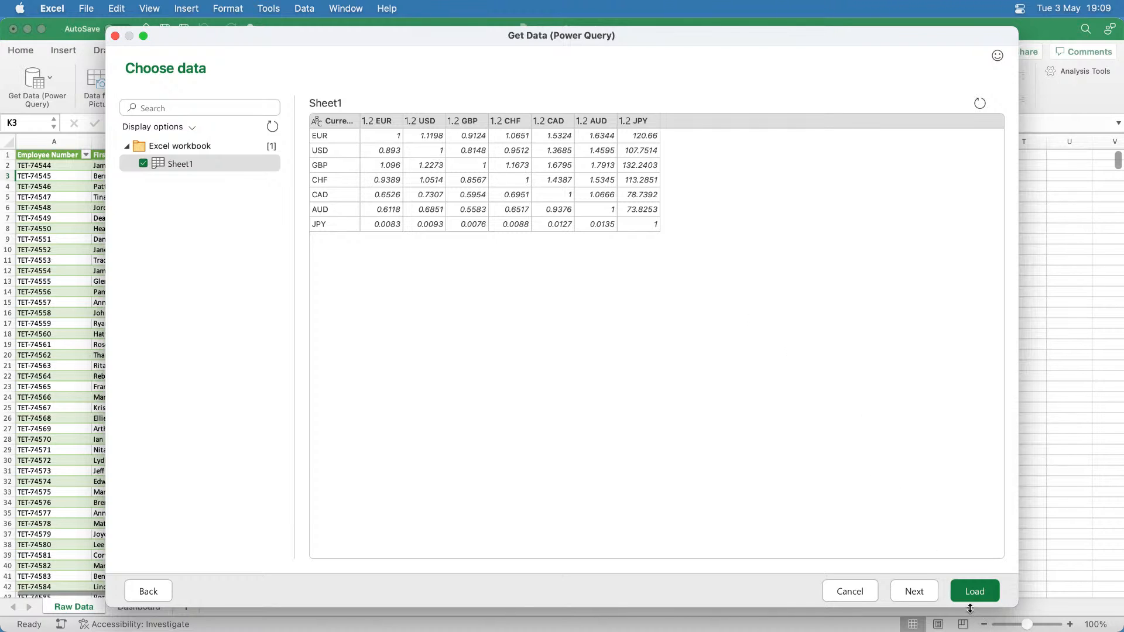
click(849, 592)
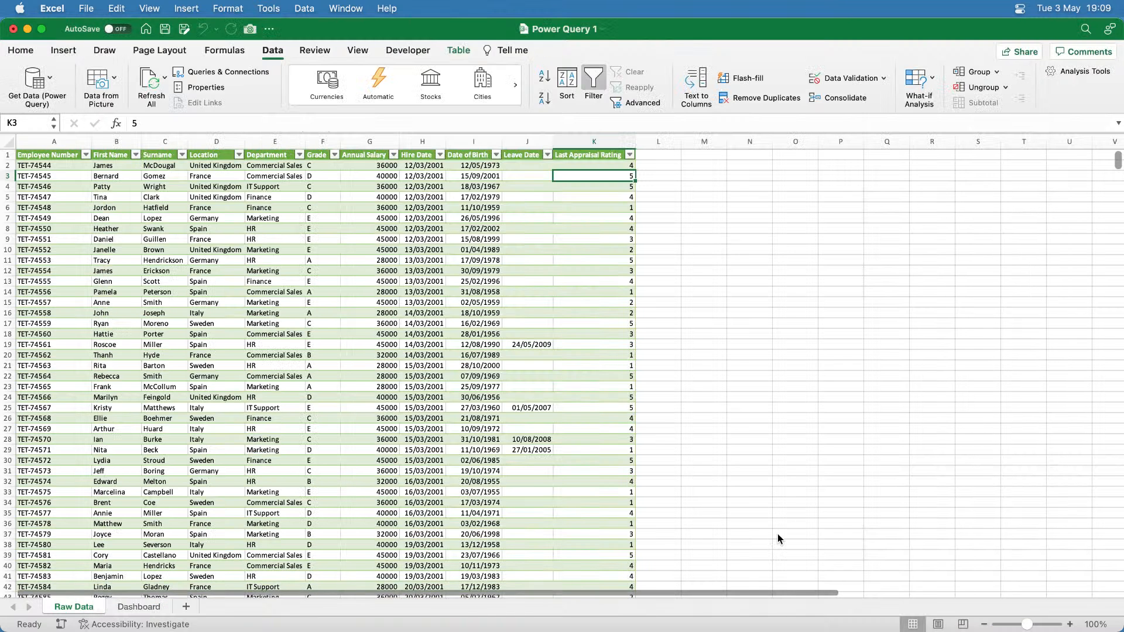
Start a Power Query import with an Excel workbook as the data source.
click(35, 82)
click(117, 103)
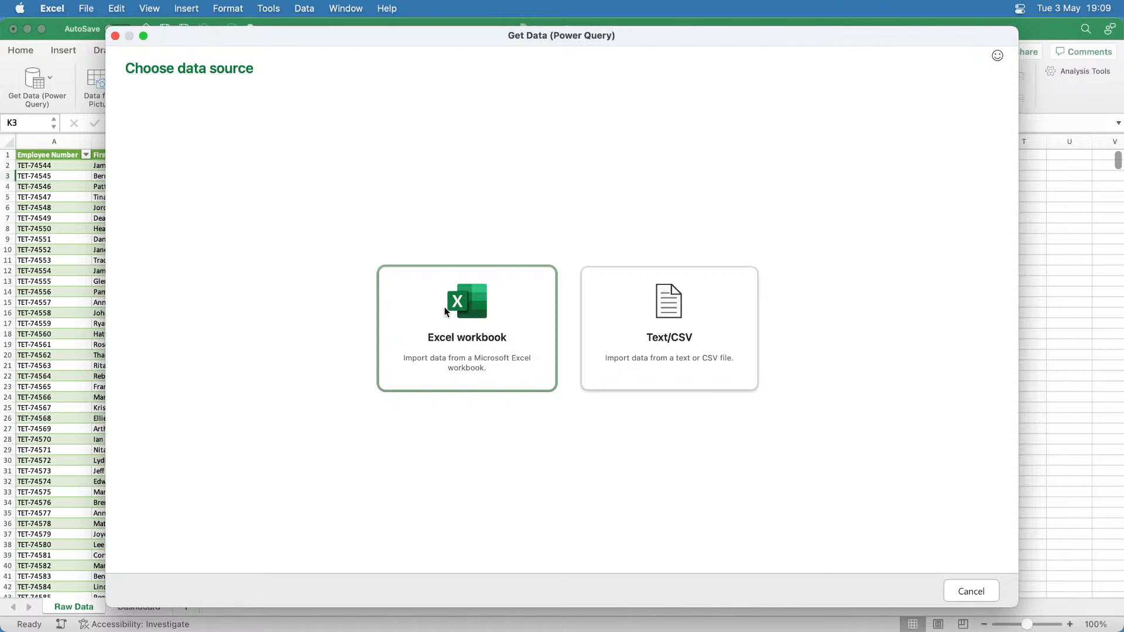
click(475, 301)
click(374, 145)
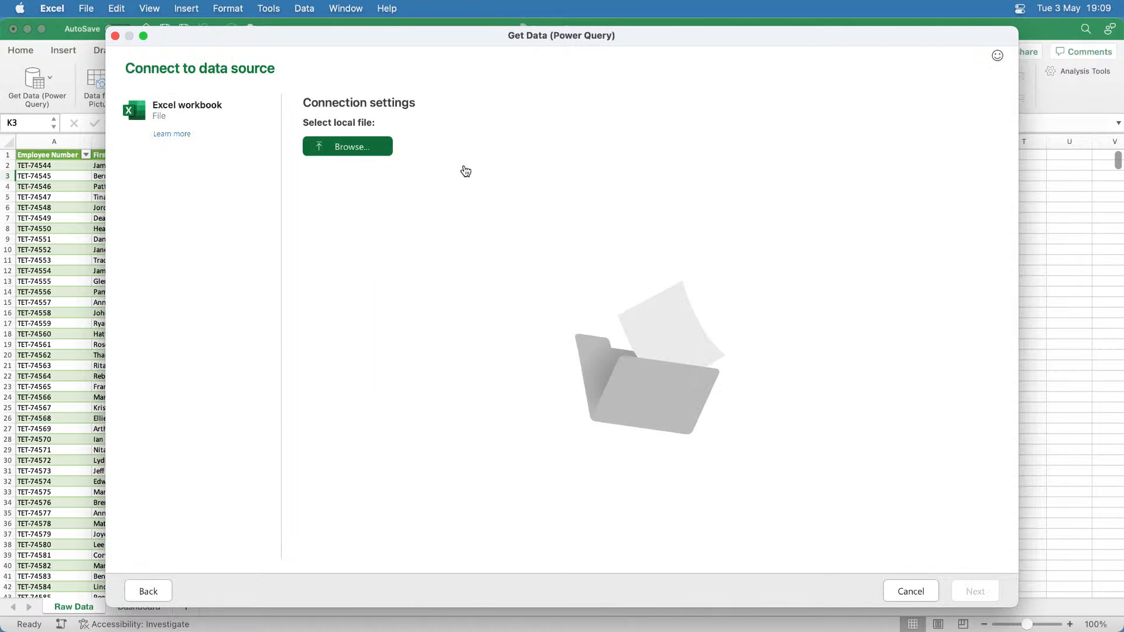
click(360, 231)
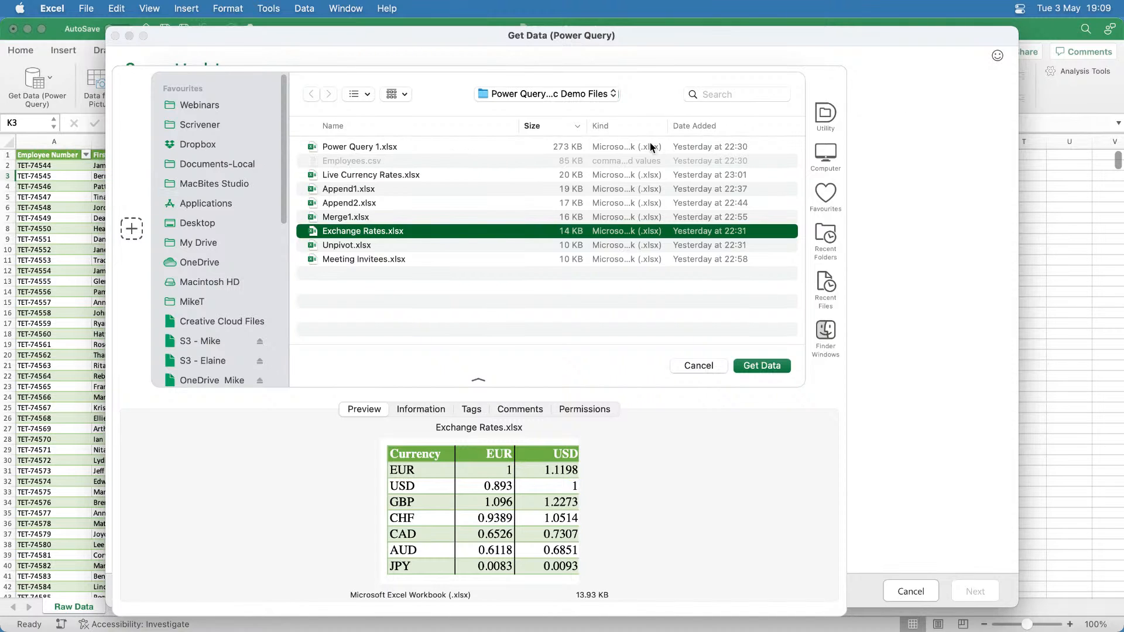
key(Escape)
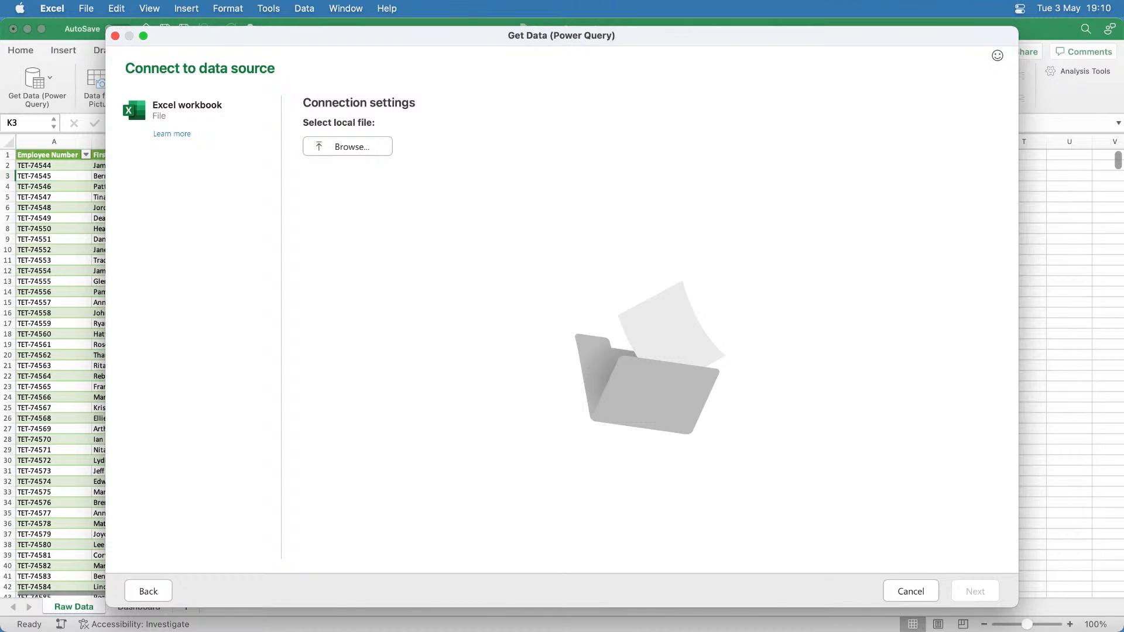
Connect to Live Currency Rates.xlsx in the Power Query Mac Demo Files folder and list its tables and sheets.
click(367, 150)
click(383, 176)
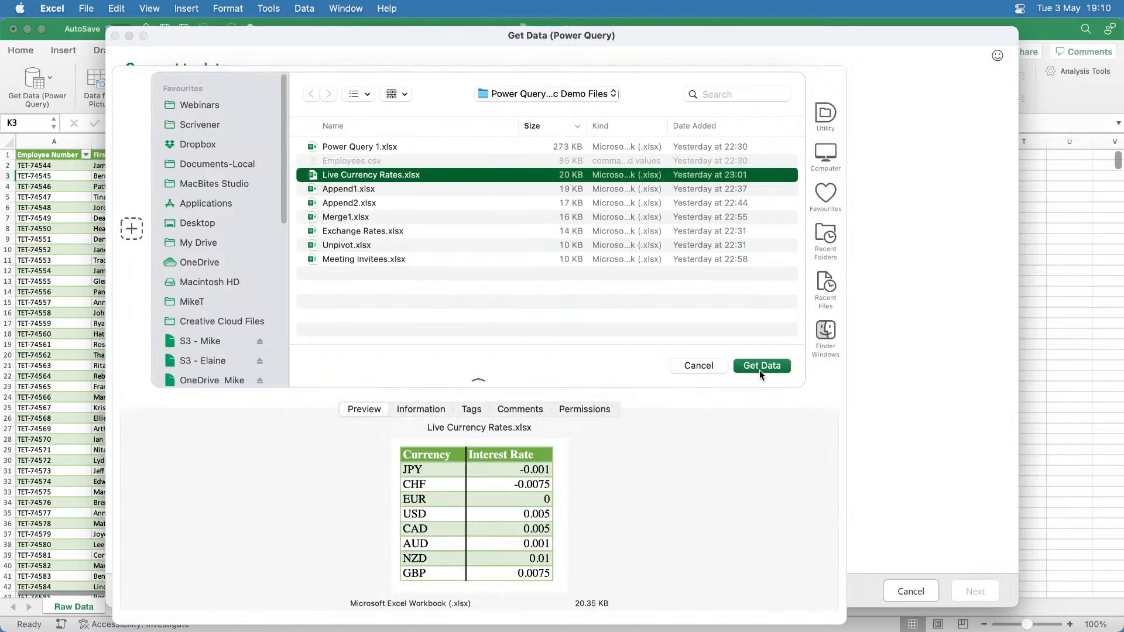
click(759, 369)
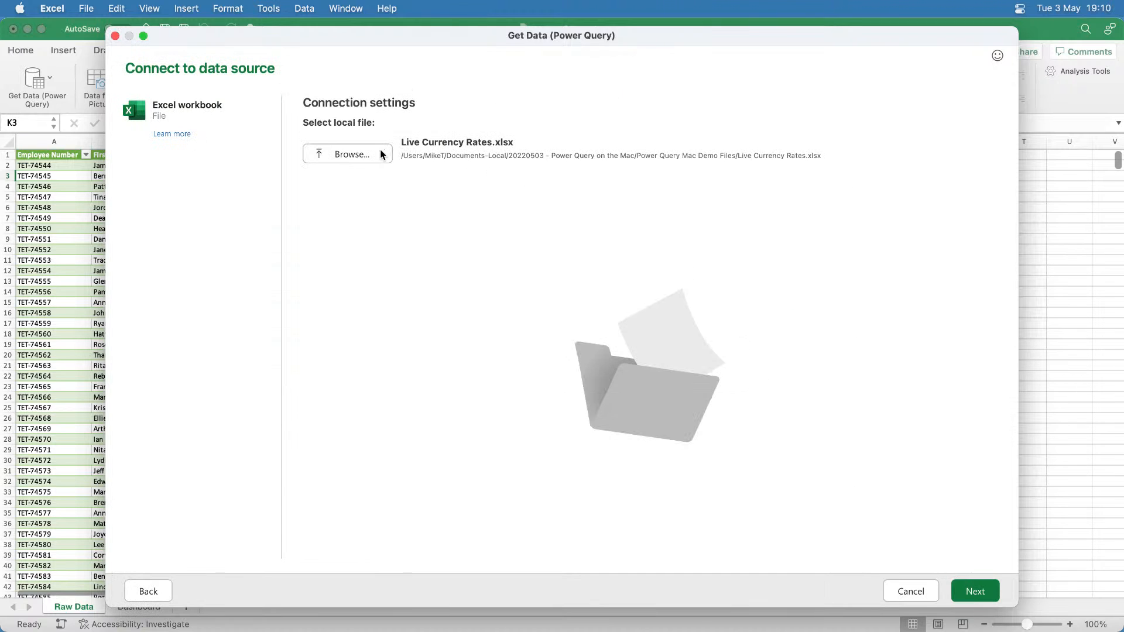
click(974, 592)
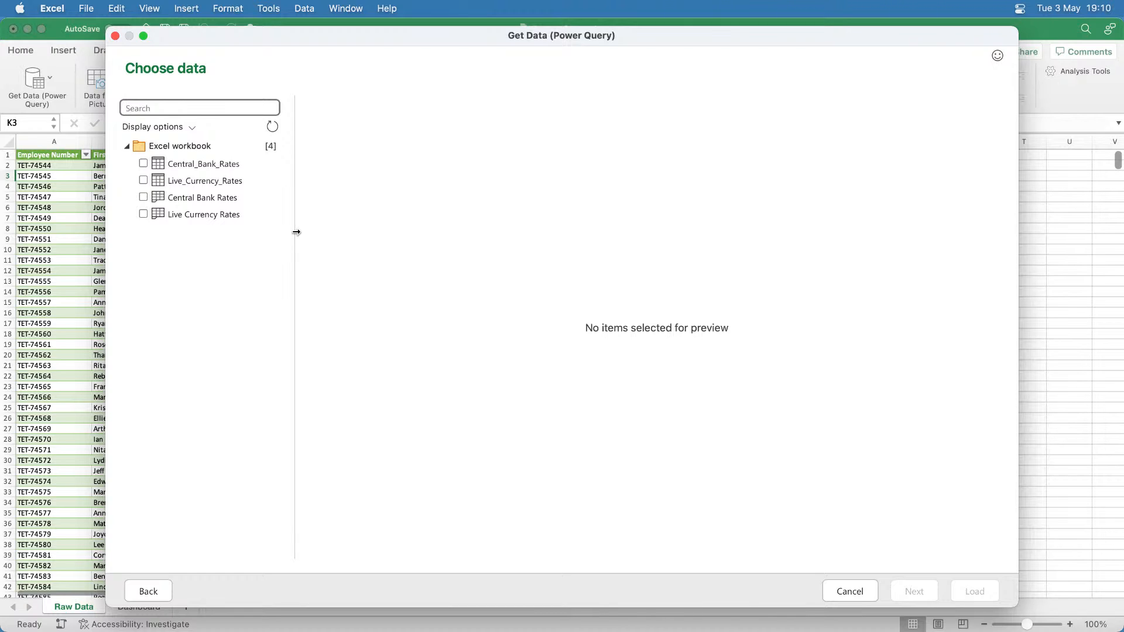
Preview the tables and sheets available in the source workbook, including Central Bank Rates and Live Currency Rates.
click(213, 179)
click(144, 197)
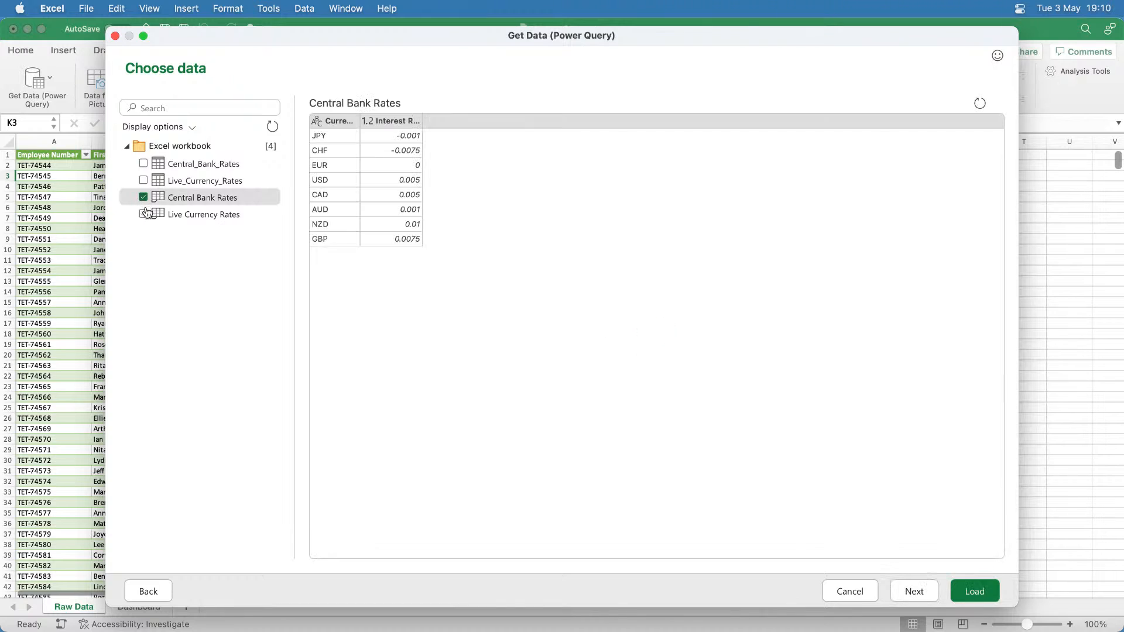
click(144, 214)
click(143, 214)
click(144, 214)
click(144, 180)
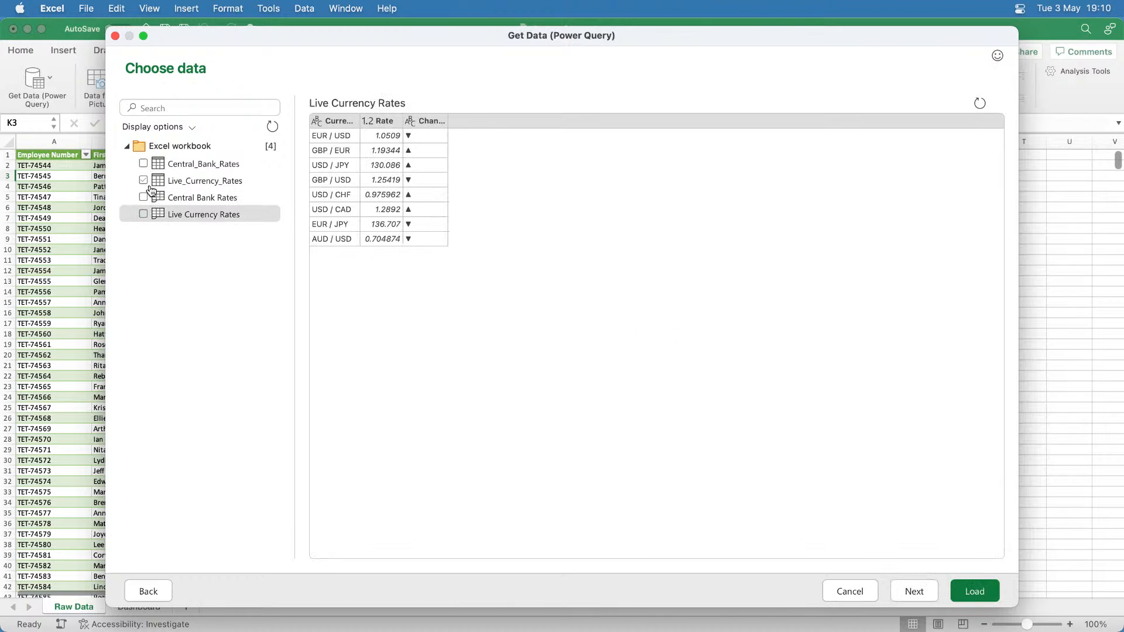
click(169, 213)
Select the Central Bank Rates and Live Currency Rates sheets and load both into the workbook.
click(144, 198)
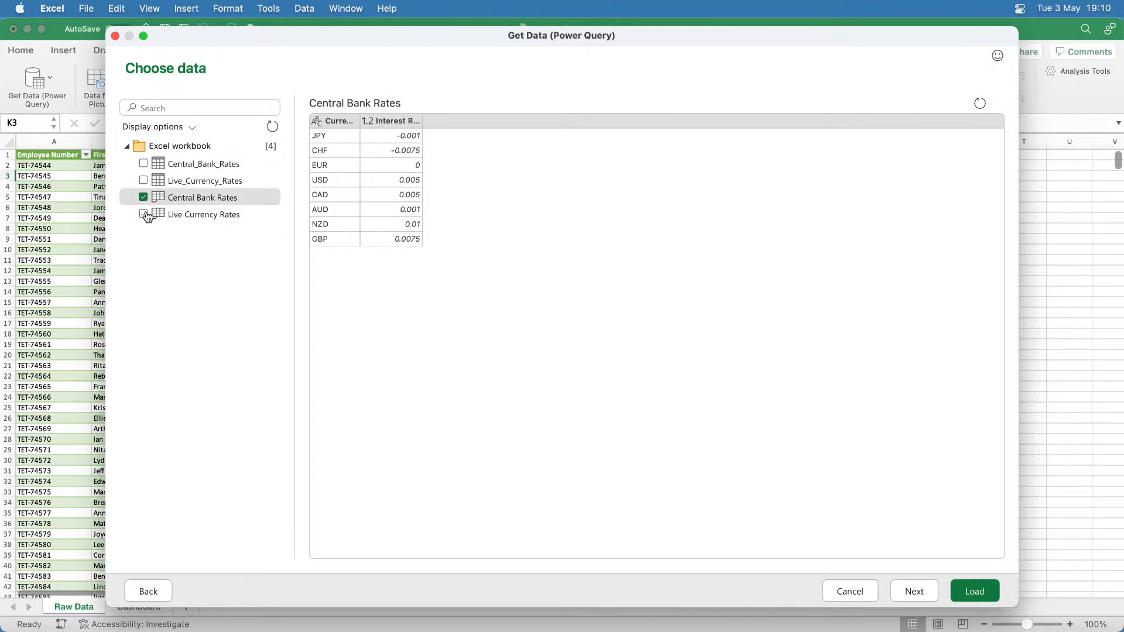
click(148, 215)
click(149, 215)
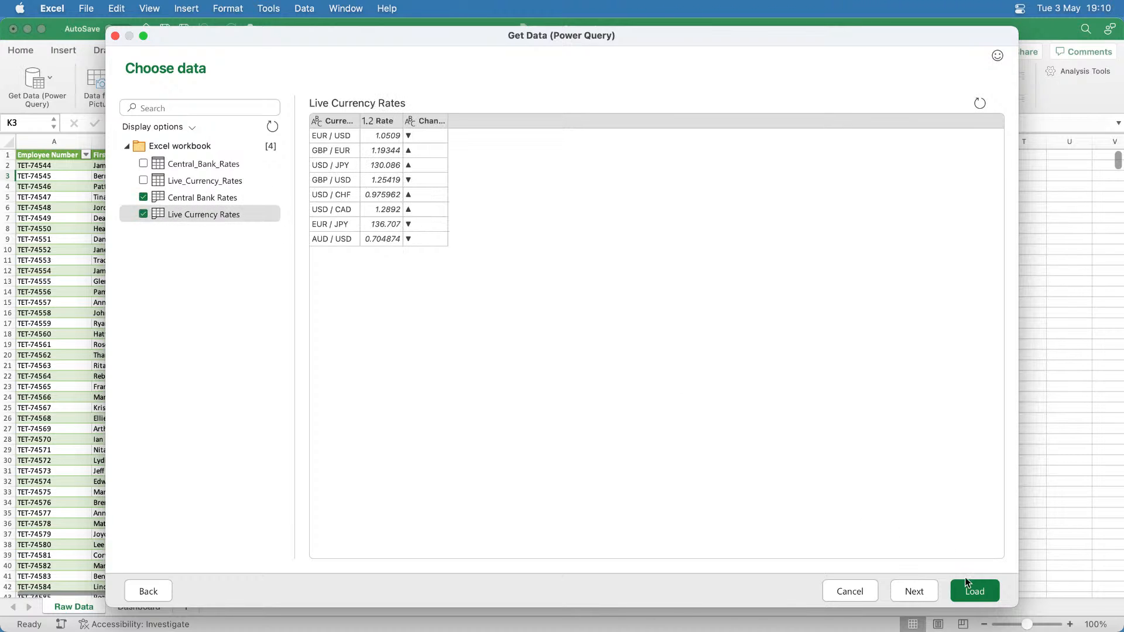
click(974, 592)
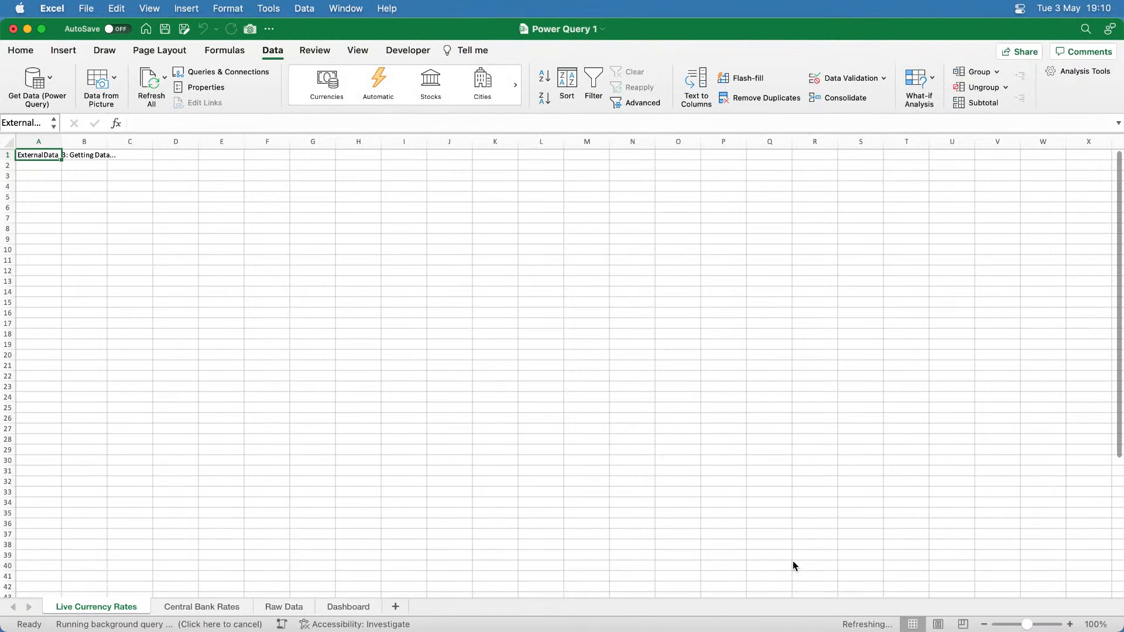
Review the imported Central Bank Rates and Live Currency Rates worksheets and save the workbook.
click(233, 609)
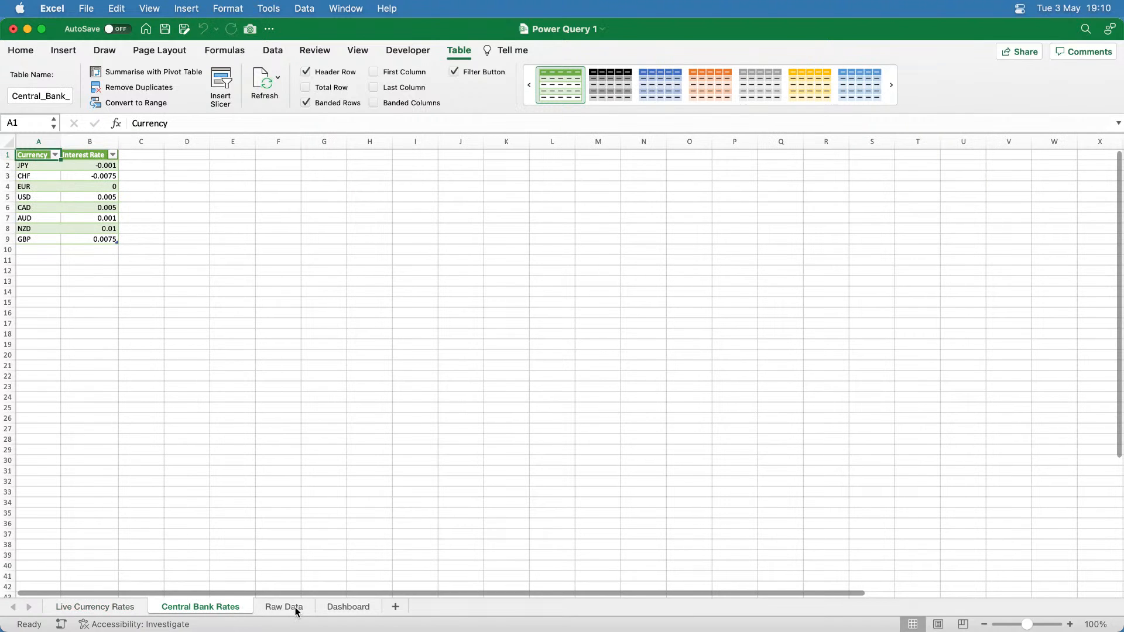
click(128, 610)
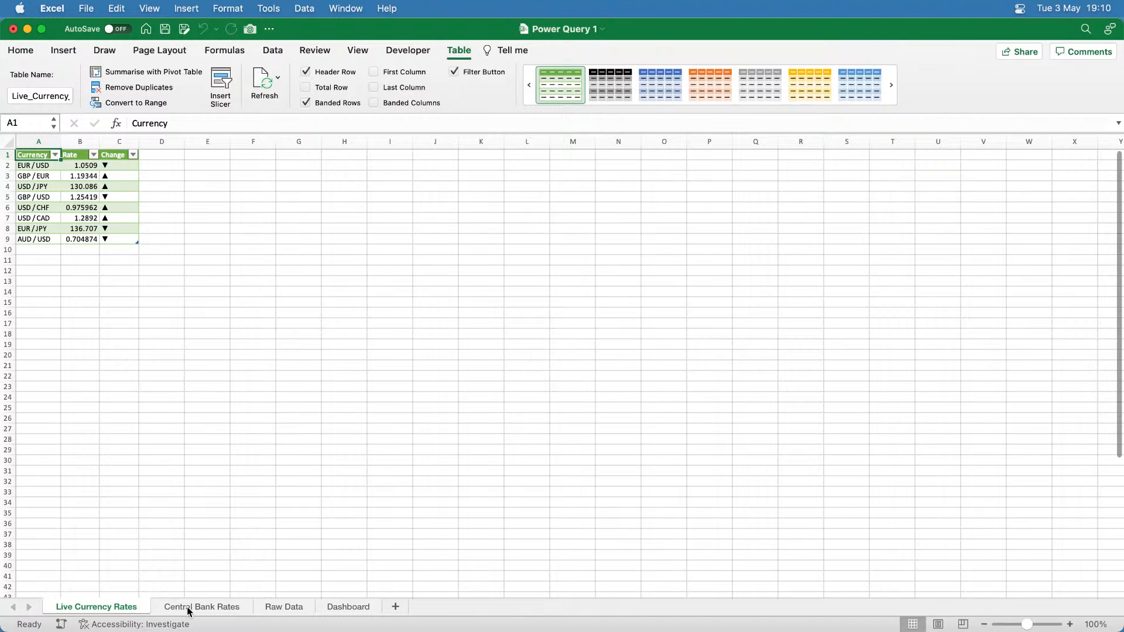
click(165, 30)
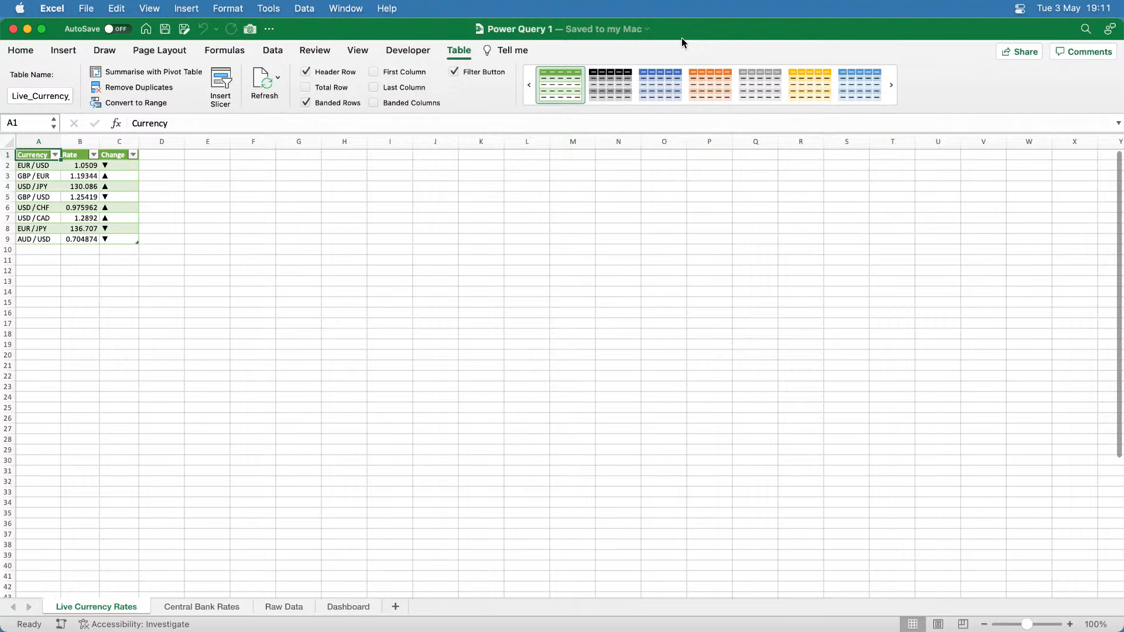
Switch to Finder, open Employees.csv in Sublime Text, and copy the last employee record in the file.
drag(665, 36, 707, 198)
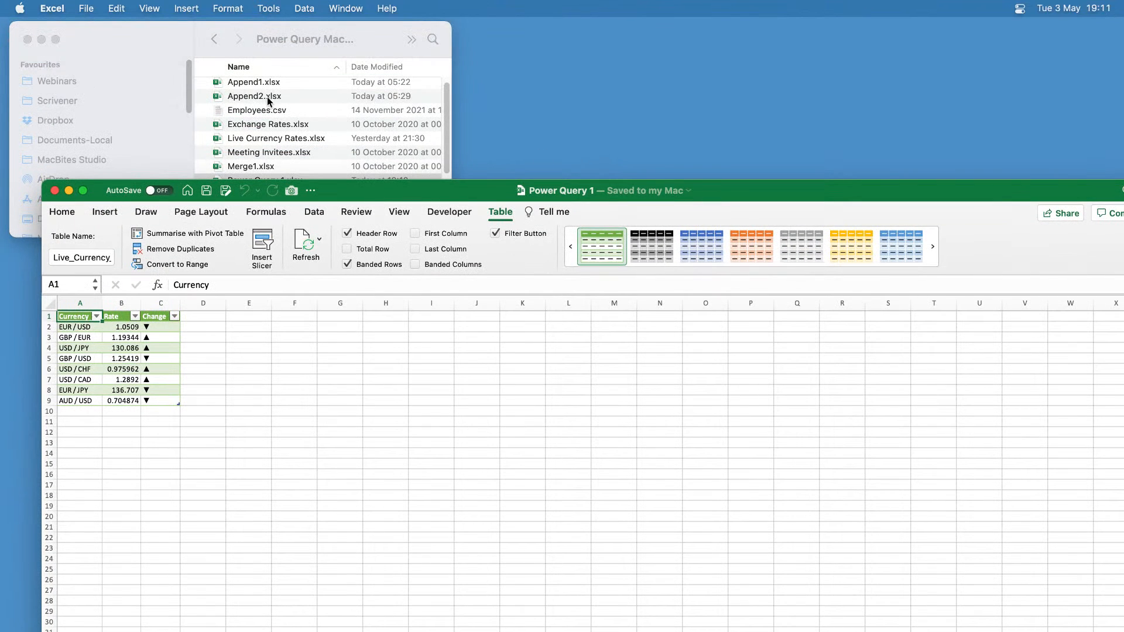
click(271, 115)
double_click(271, 111)
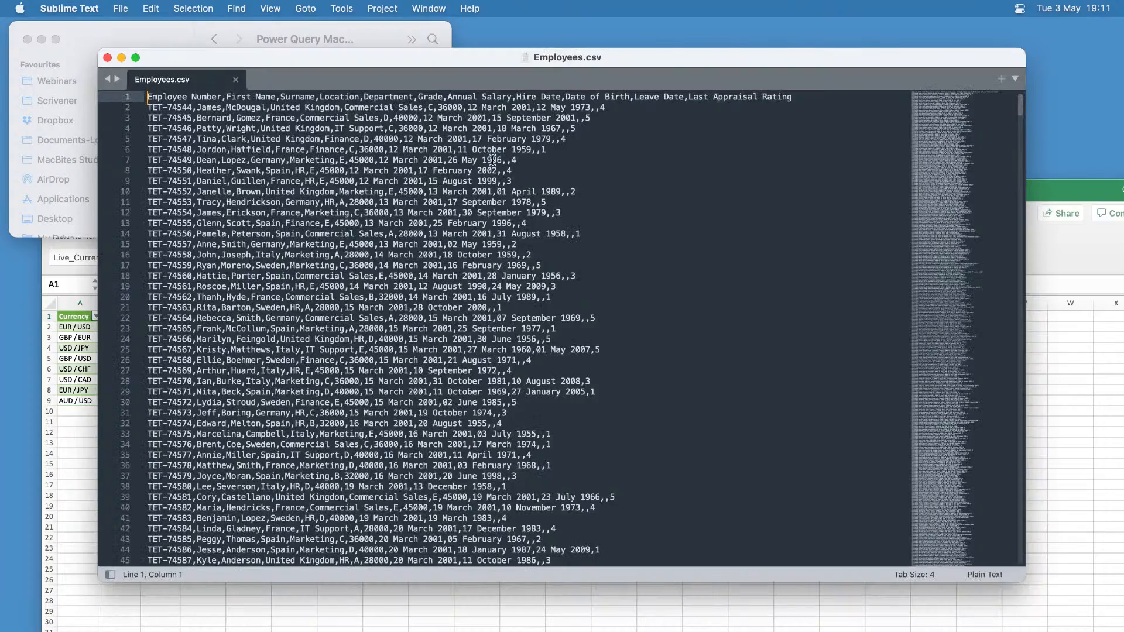
drag(1020, 103, 1042, 556)
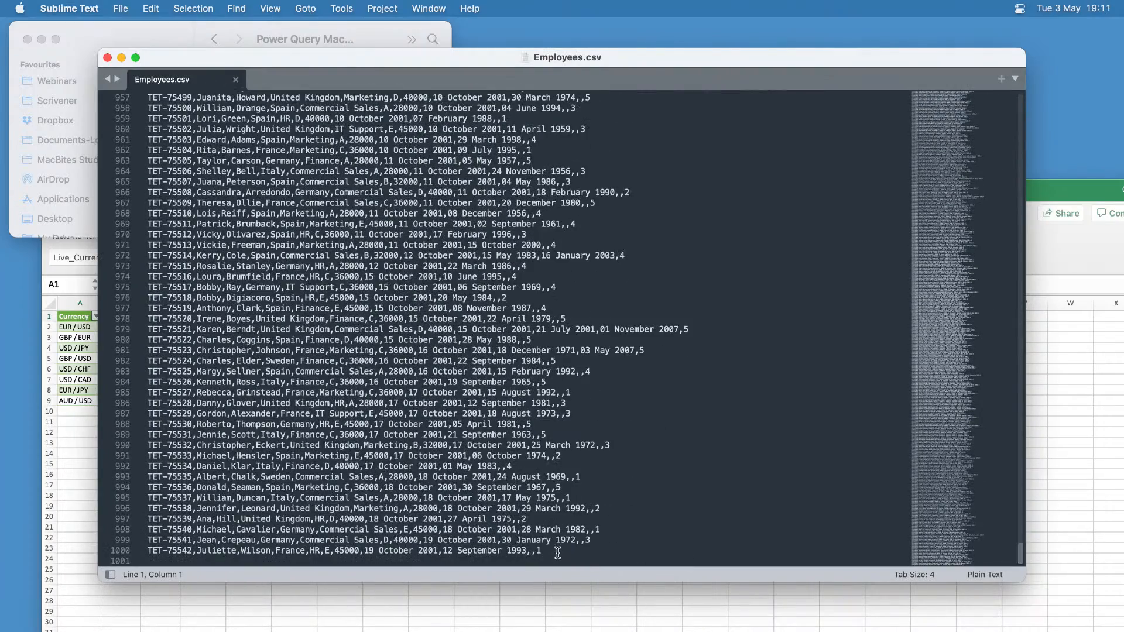
drag(556, 551, 144, 550)
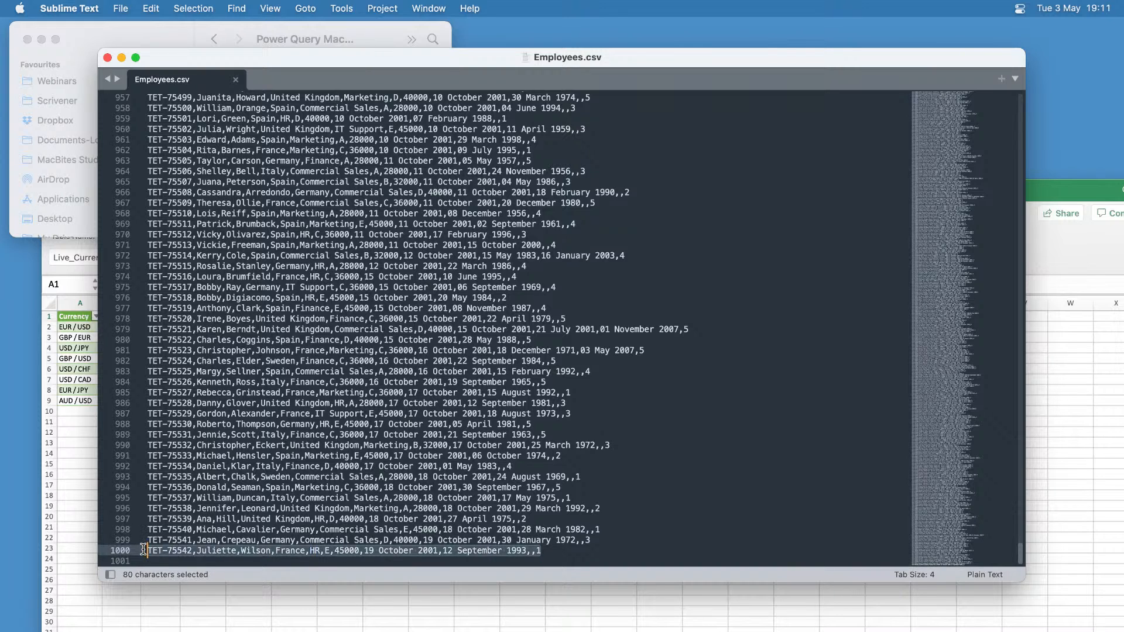
key(super+c)
Add three copies of the last employee record as new lines at the end of Employees.csv, and save and close the file.
click(550, 553)
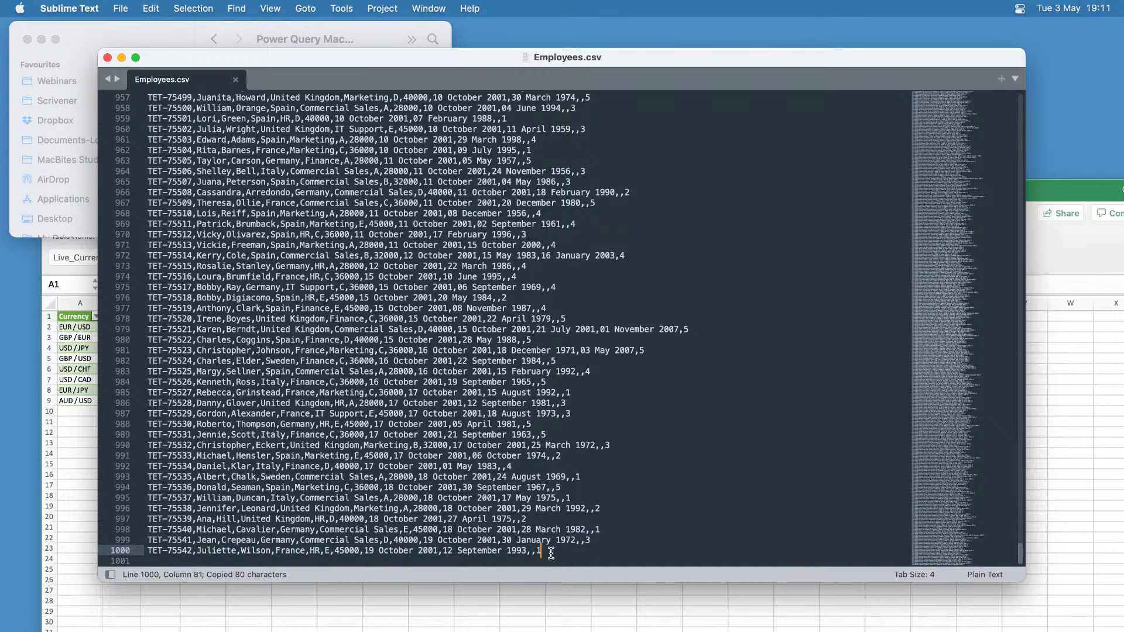
key(Return)
key(super+v)
key(Return)
key(super+v)
key(Return)
key(super+v)
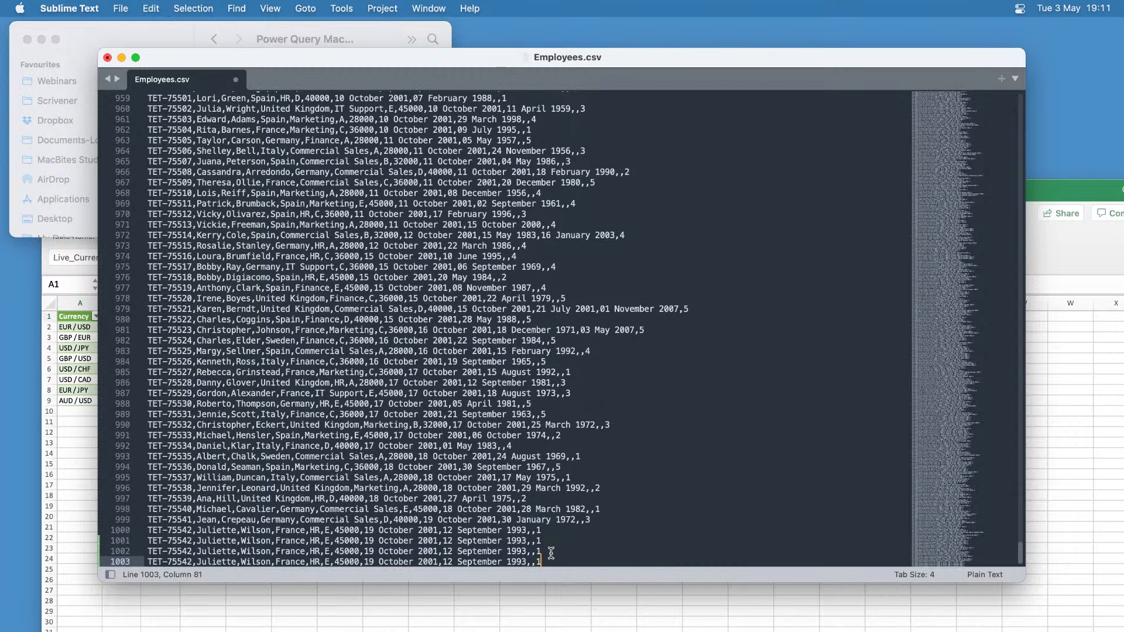
key(super+s)
click(236, 79)
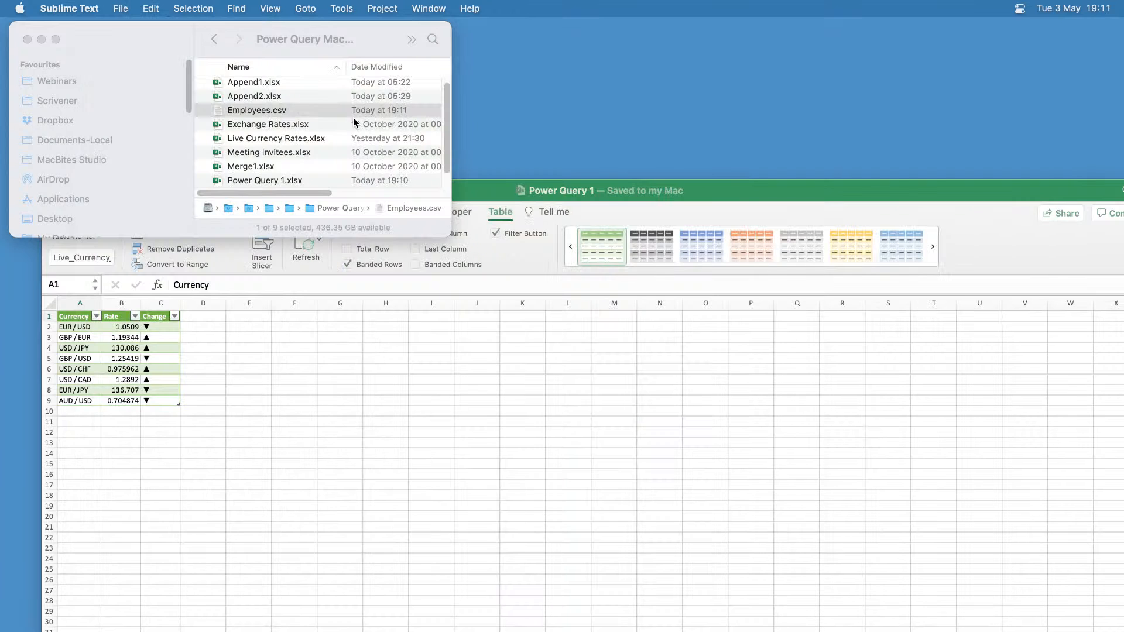
Return to the Power Query 1 workbook in Excel and refresh all its data connections with the Raw Data worksheet showing.
drag(556, 199, 527, 42)
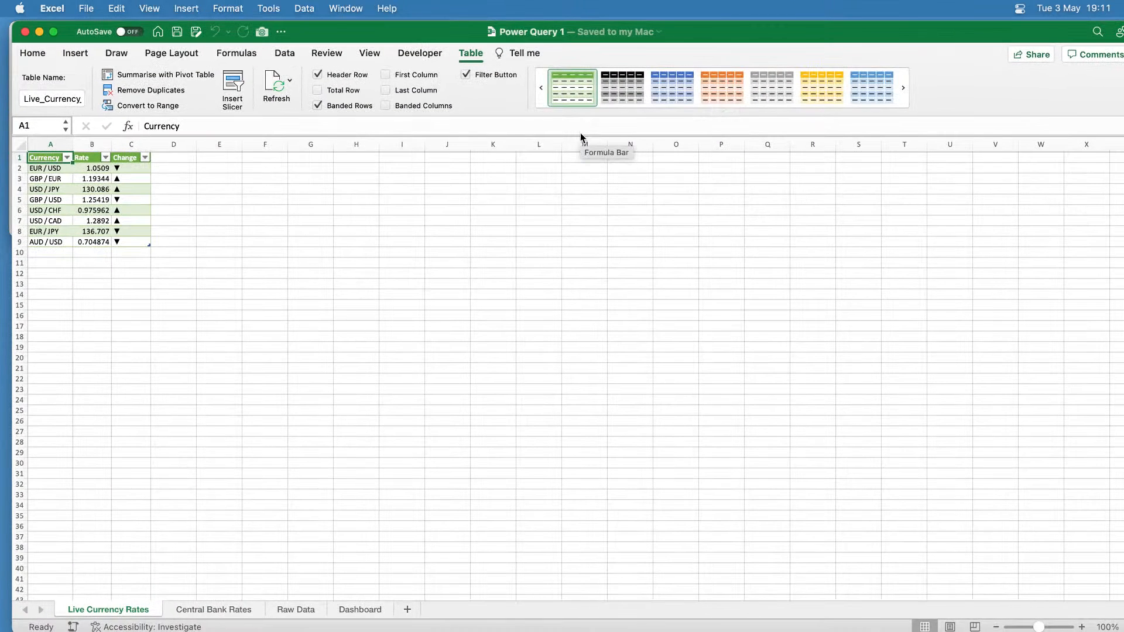
click(295, 54)
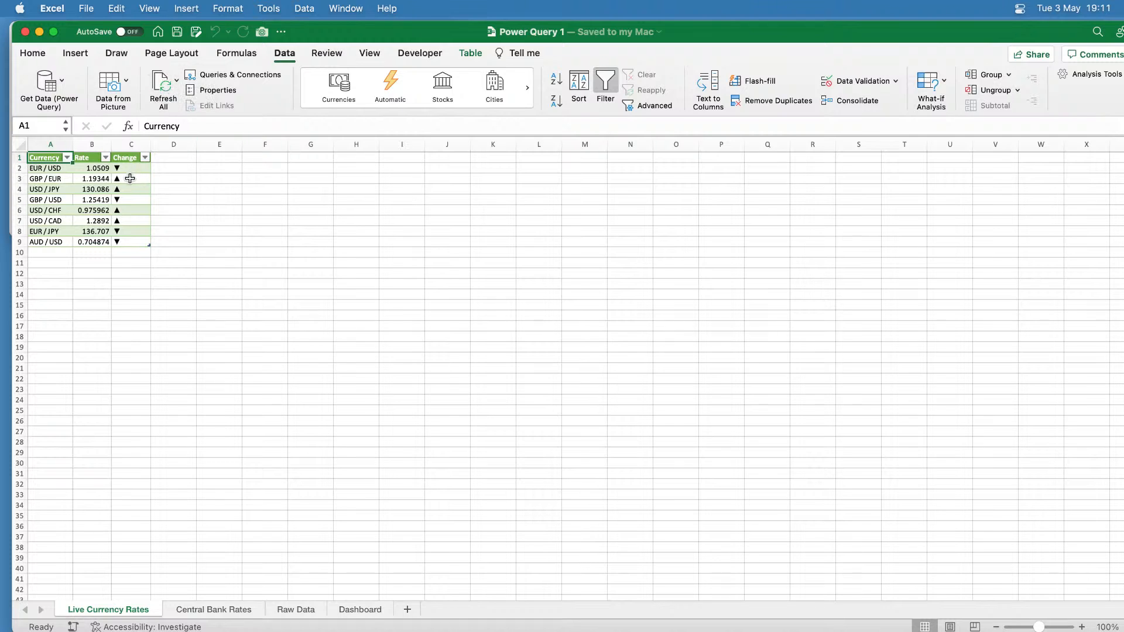
right_click(97, 189)
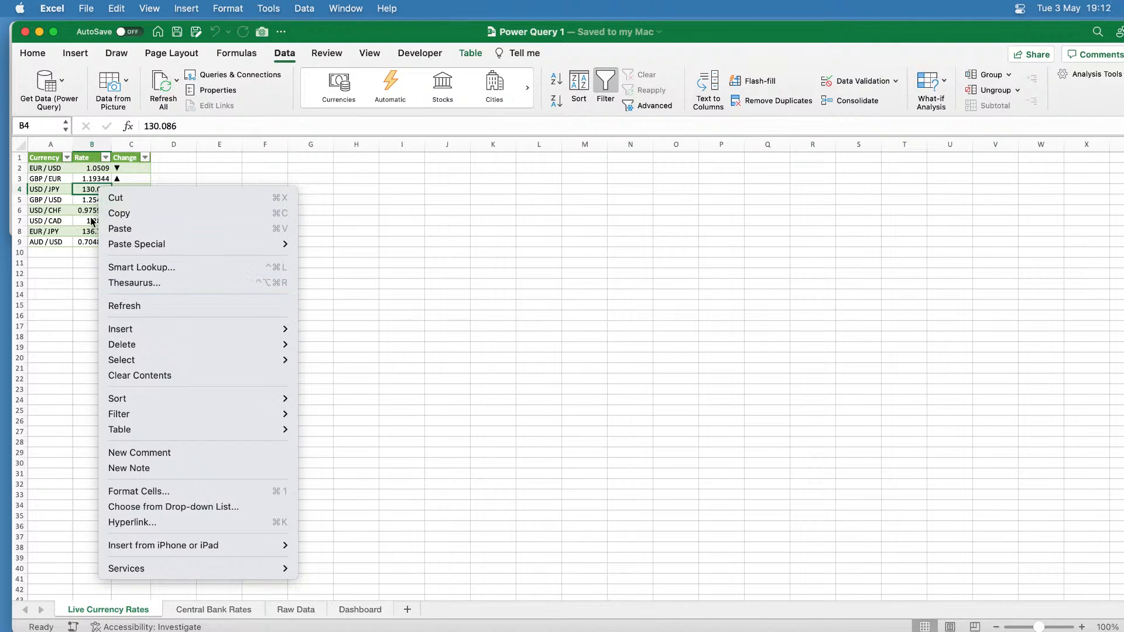
click(189, 169)
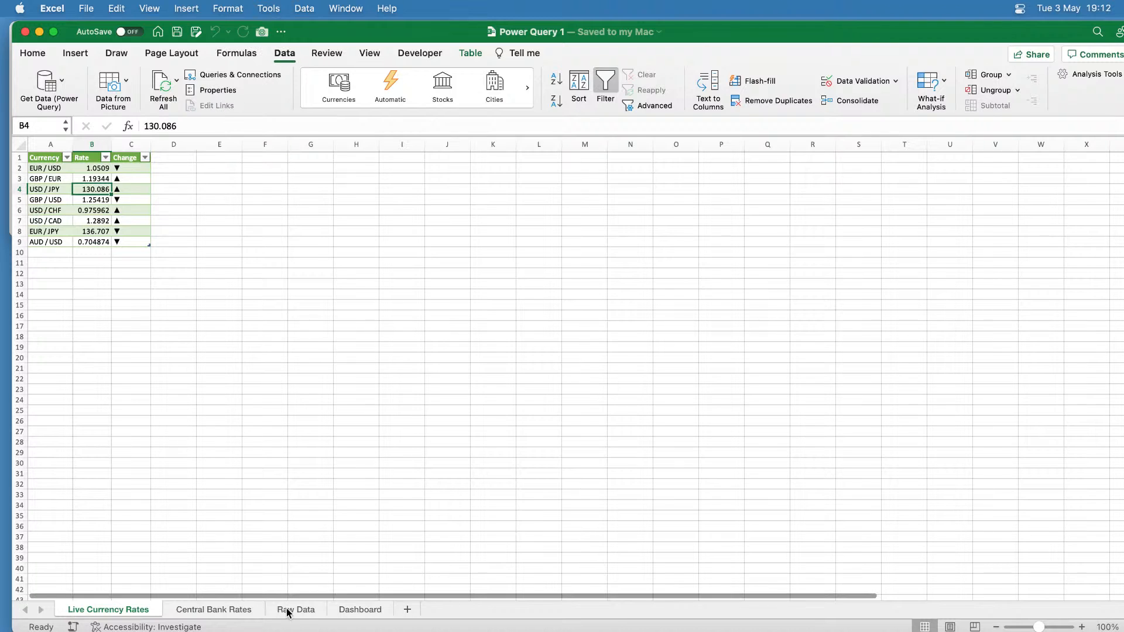
click(306, 614)
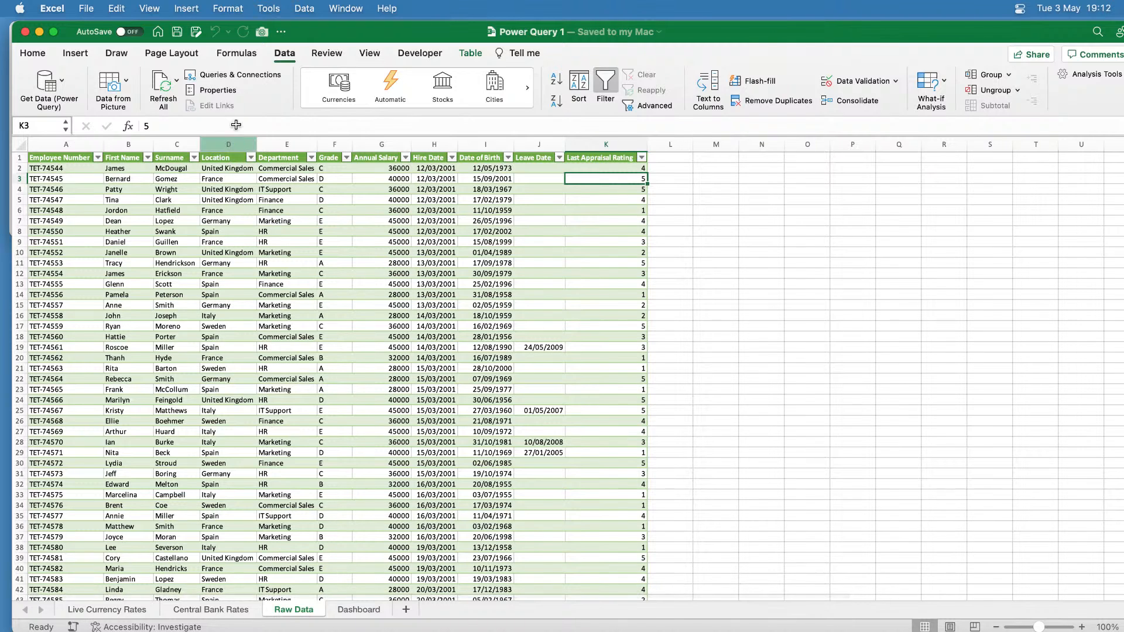
click(163, 87)
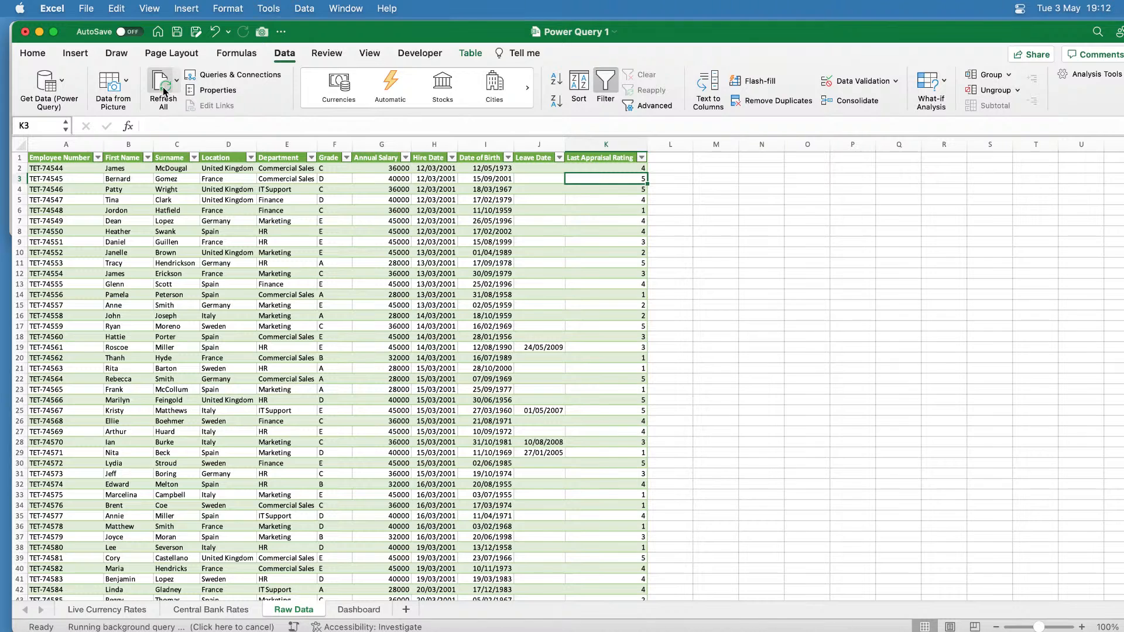
Go to the last row of the employee table on Raw Data to examine the newly added records.
click(71, 159)
key(End)
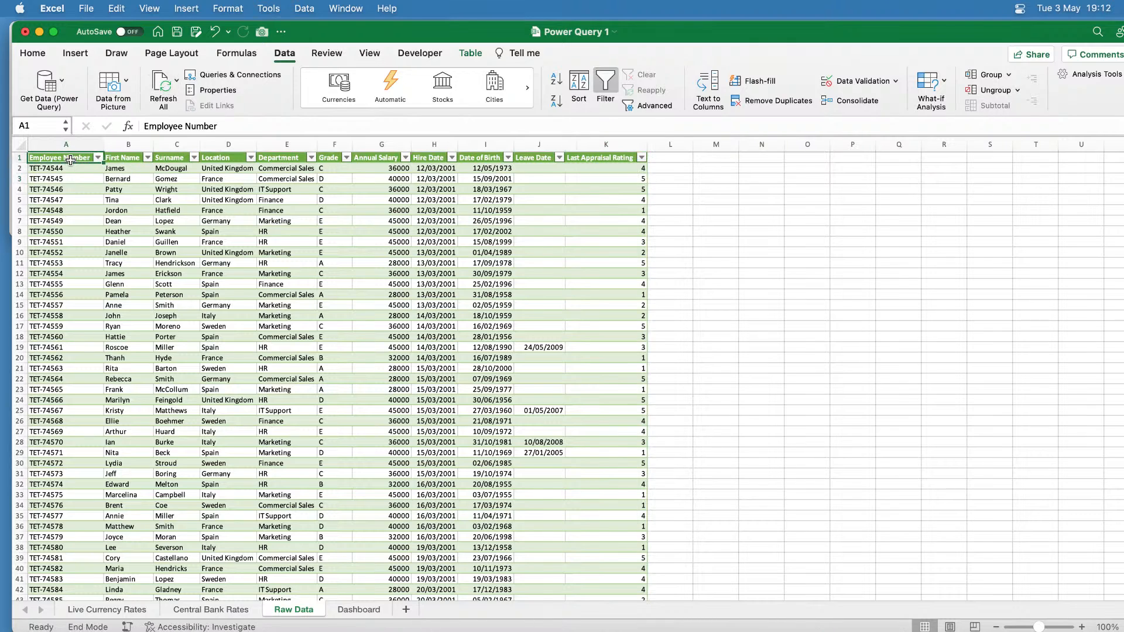
key(Down)
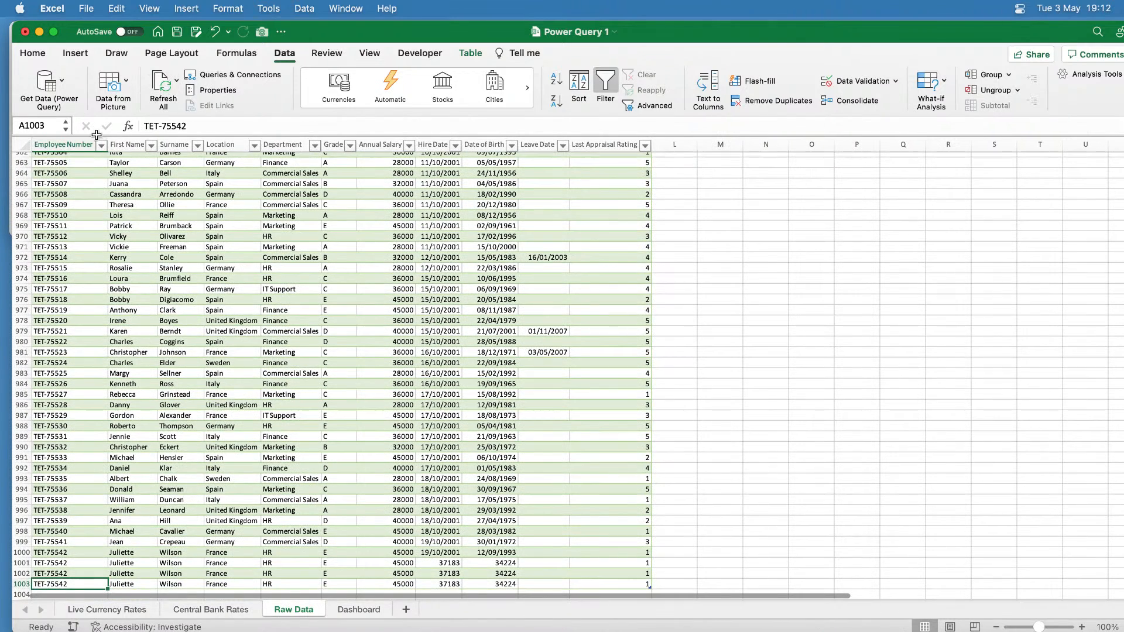
scroll(88, 439, down, 1)
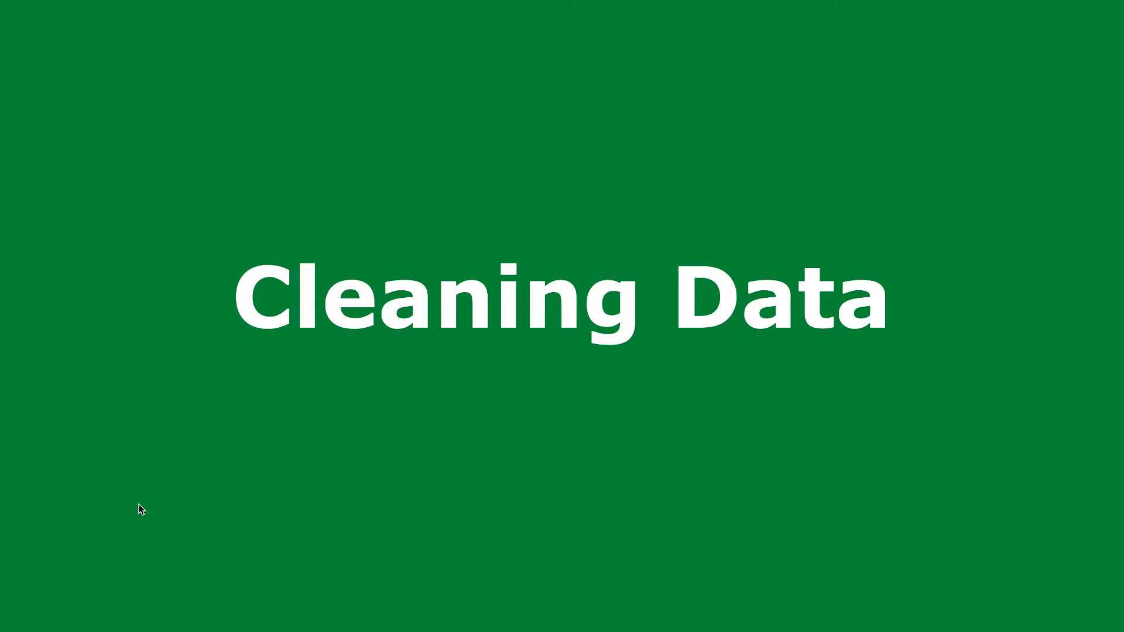
key(Right)
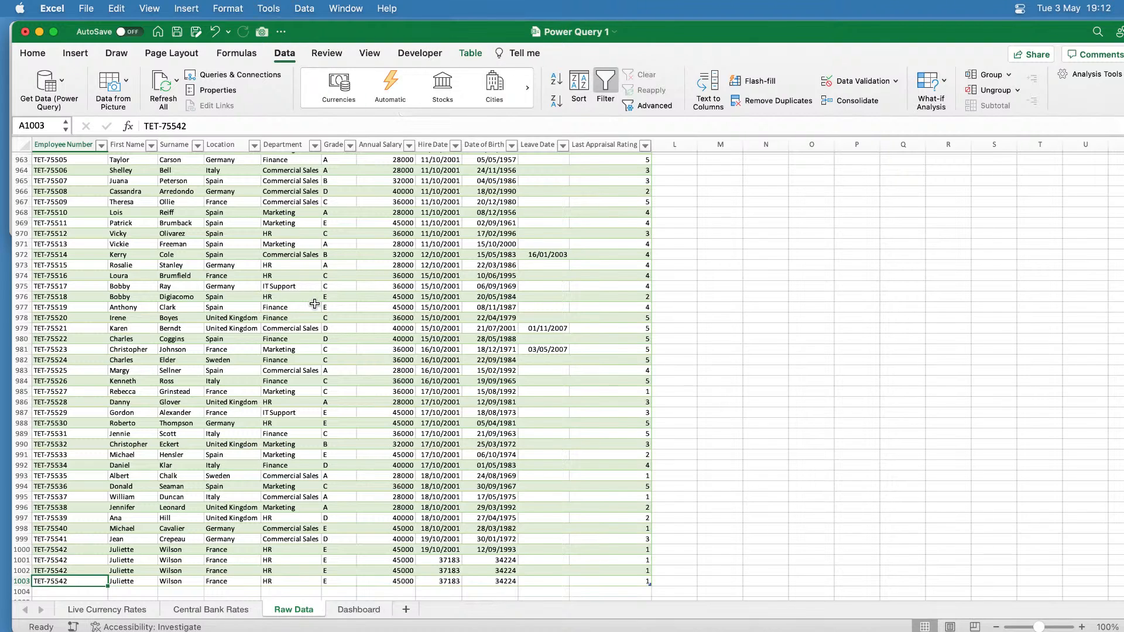
Delete the Change column from the table on the Live Currency Rates worksheet.
click(142, 612)
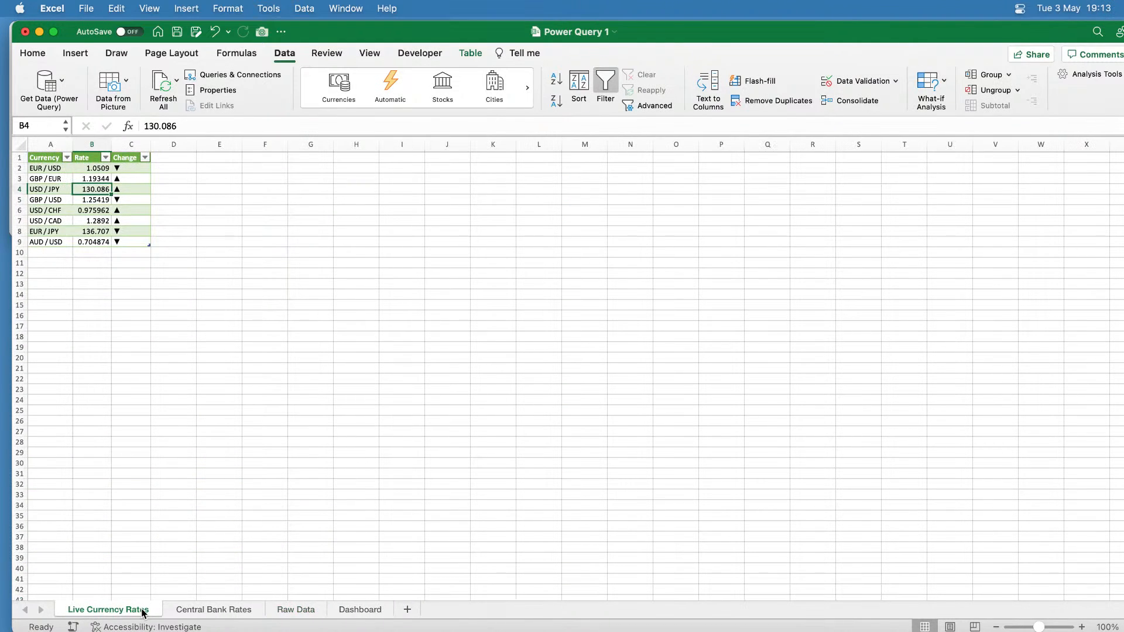
click(133, 143)
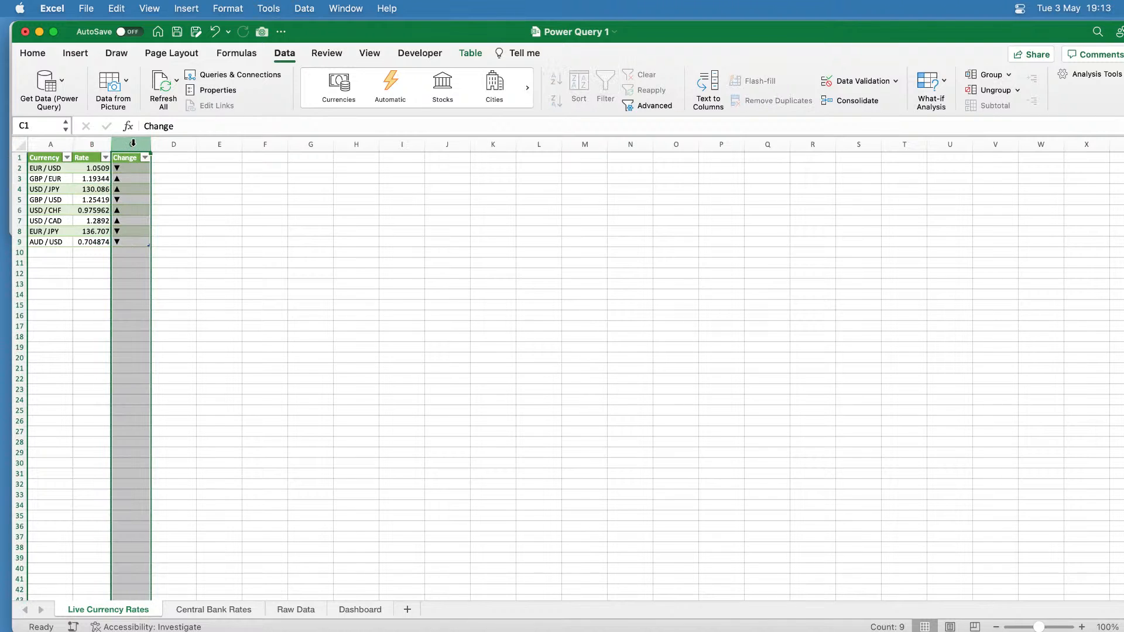
right_click(133, 143)
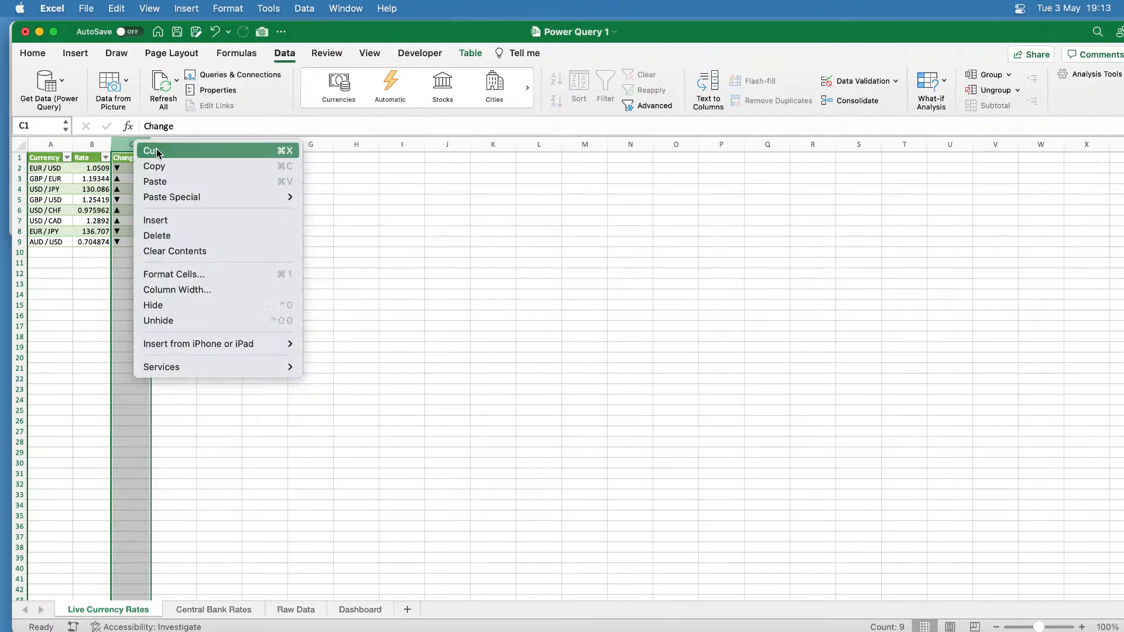
click(180, 236)
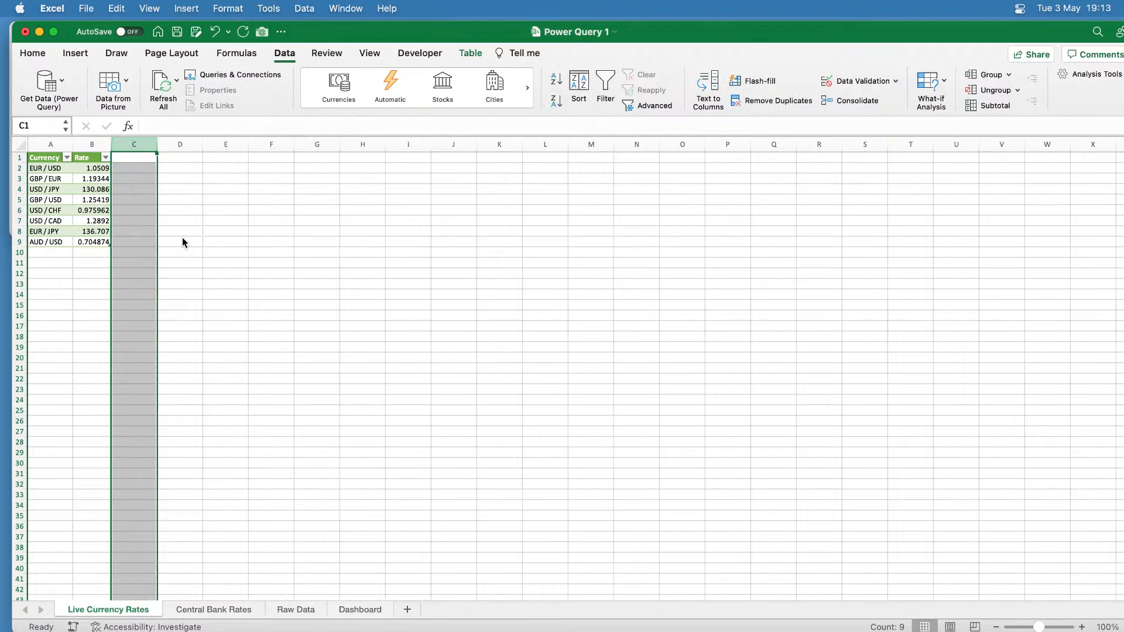
Try replacing every "/" with "=" in the currency pairs in A2:A9, and undo the replacement.
drag(60, 168, 58, 242)
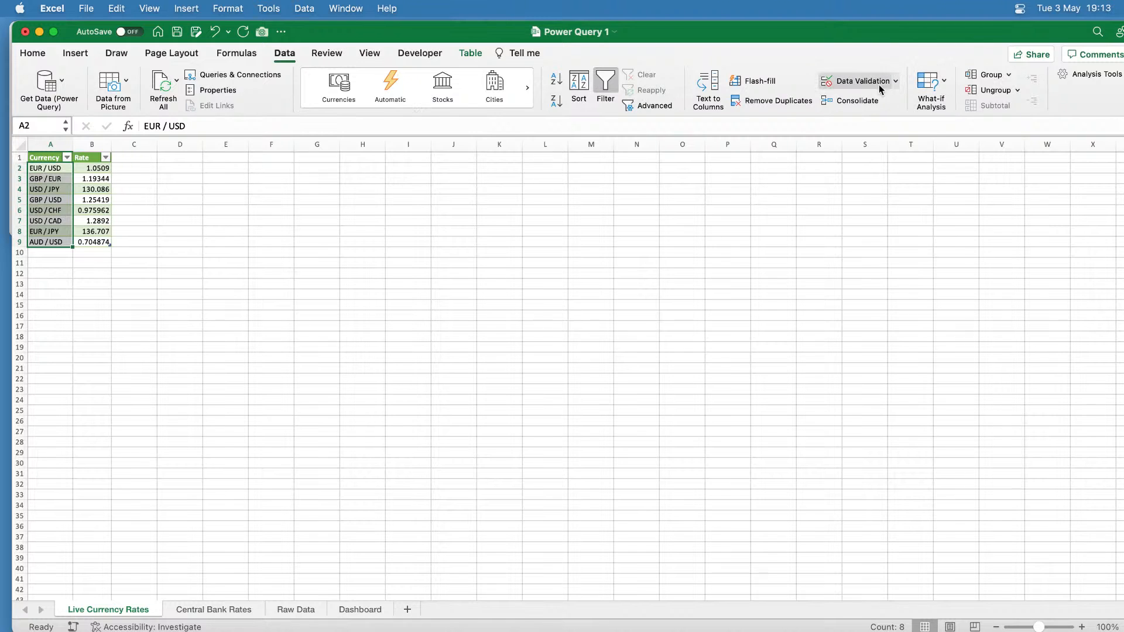
click(34, 54)
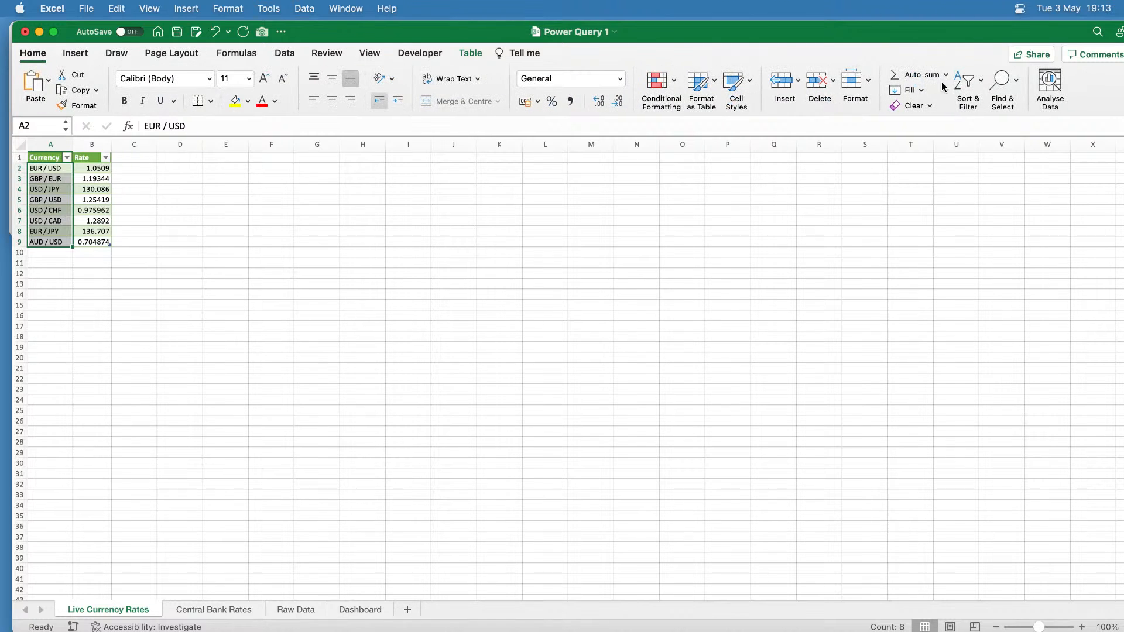
click(997, 82)
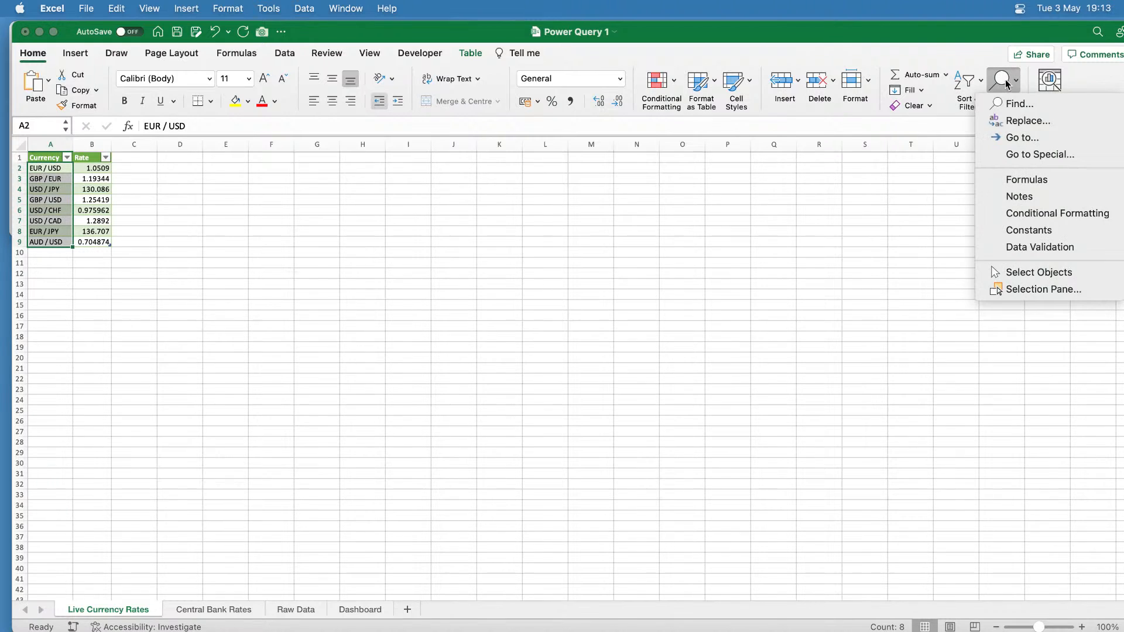
click(1023, 118)
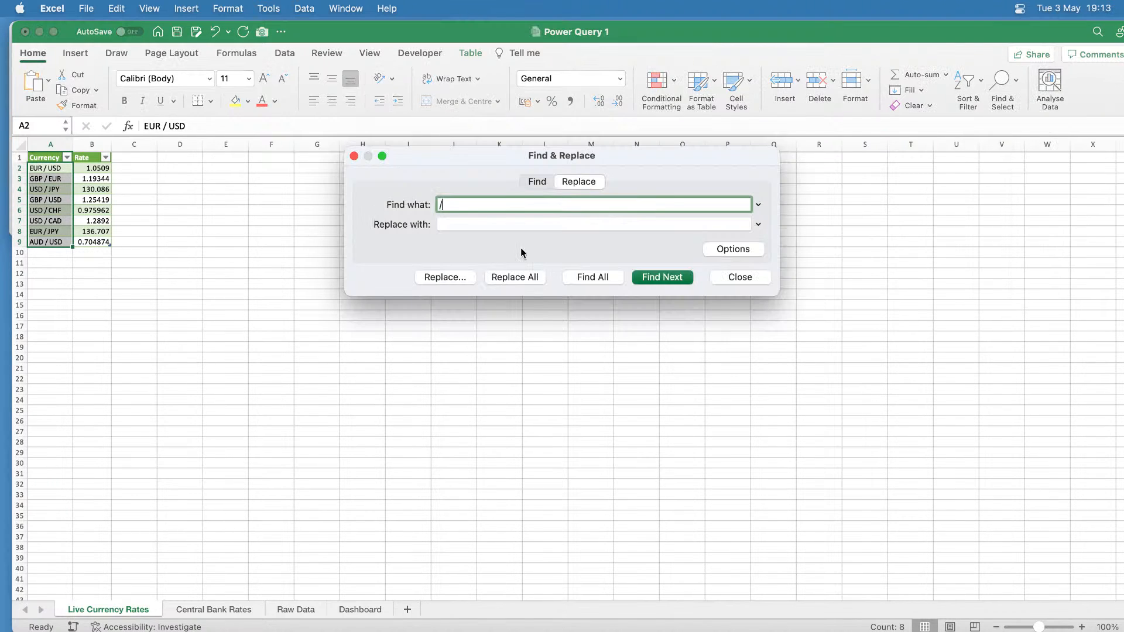
click(469, 229)
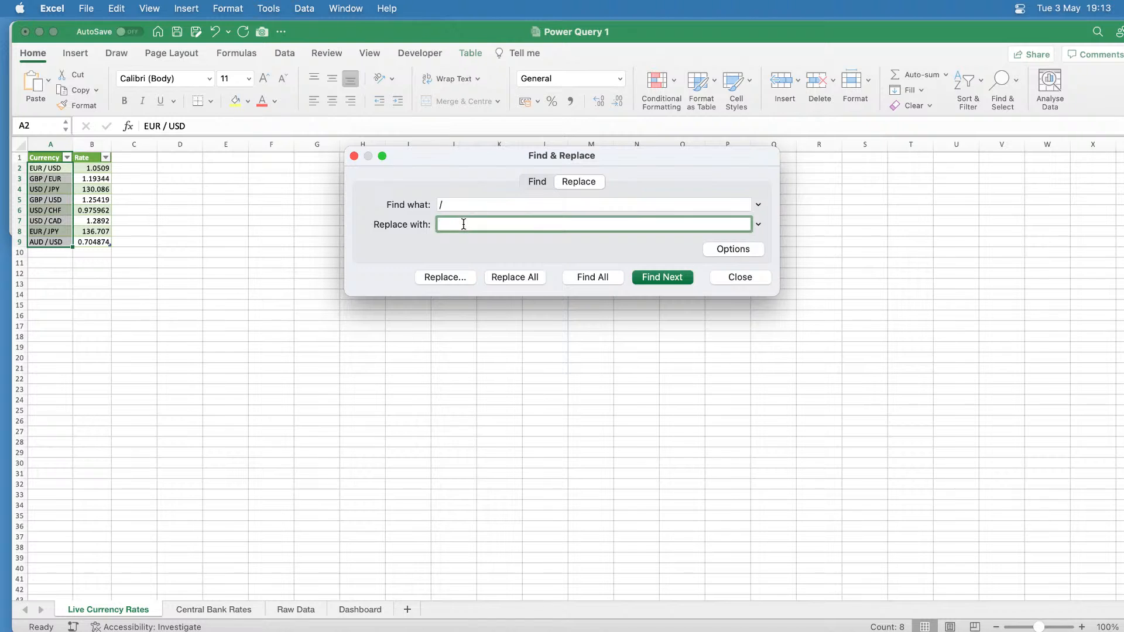
text(=)
click(532, 276)
click(533, 260)
click(741, 276)
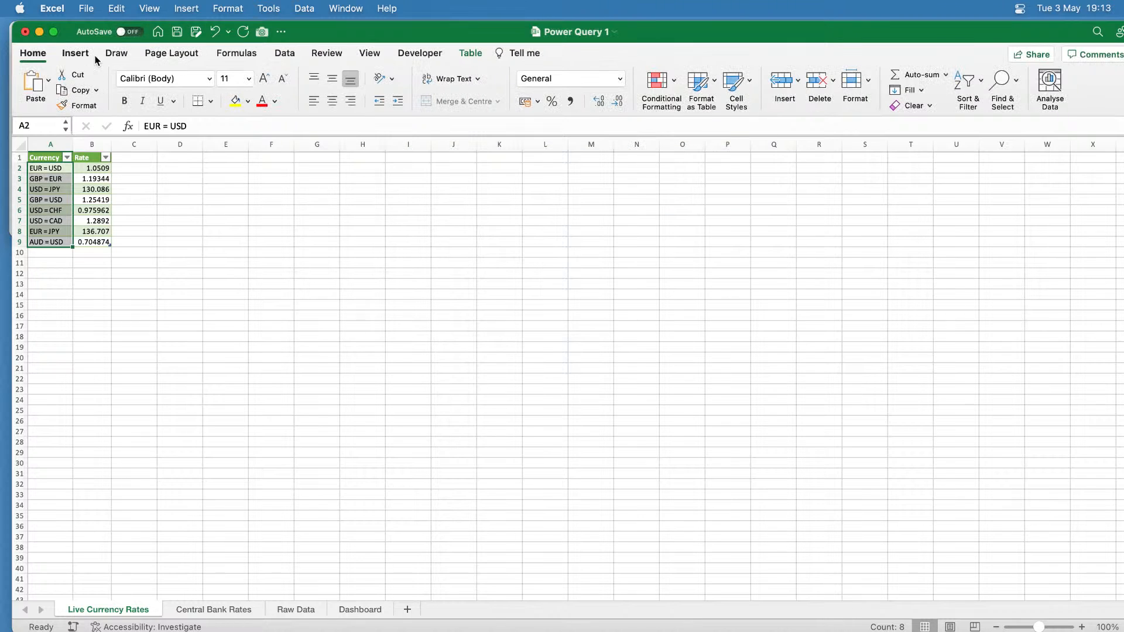
key(super+z)
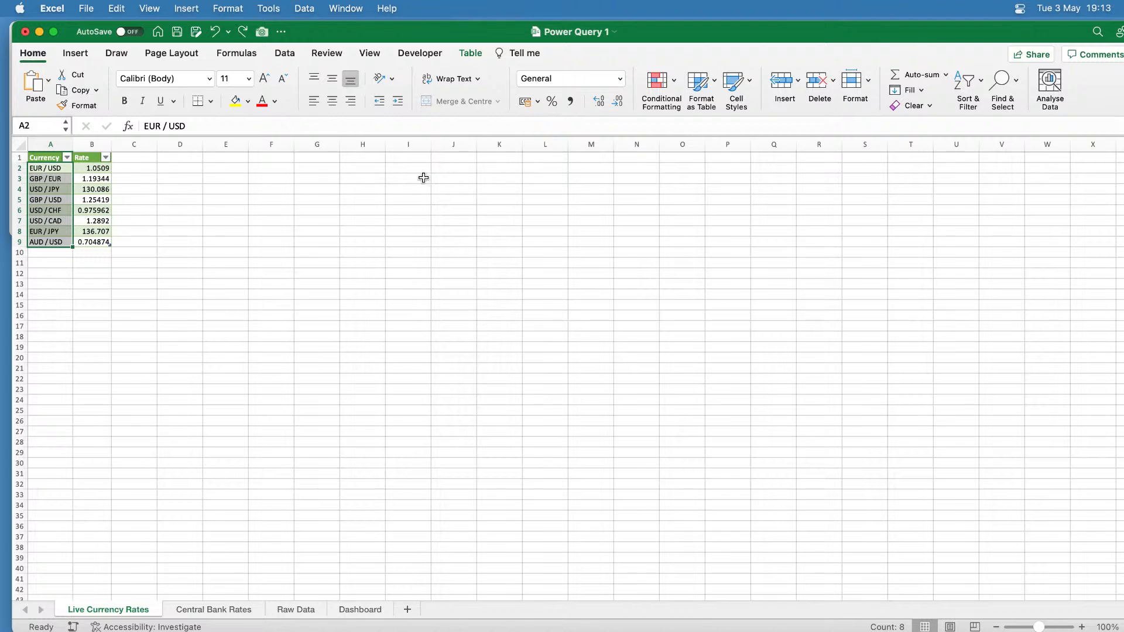
Replace every "/" with "-" in the selected currency pairs using Find & Replace.
click(1017, 83)
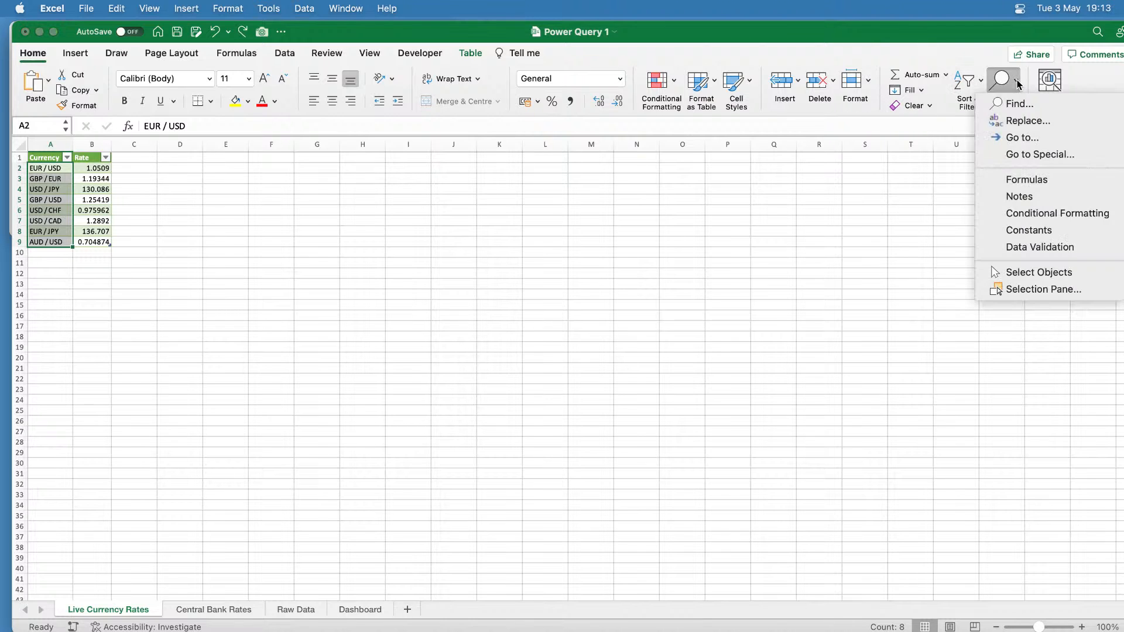
click(1028, 120)
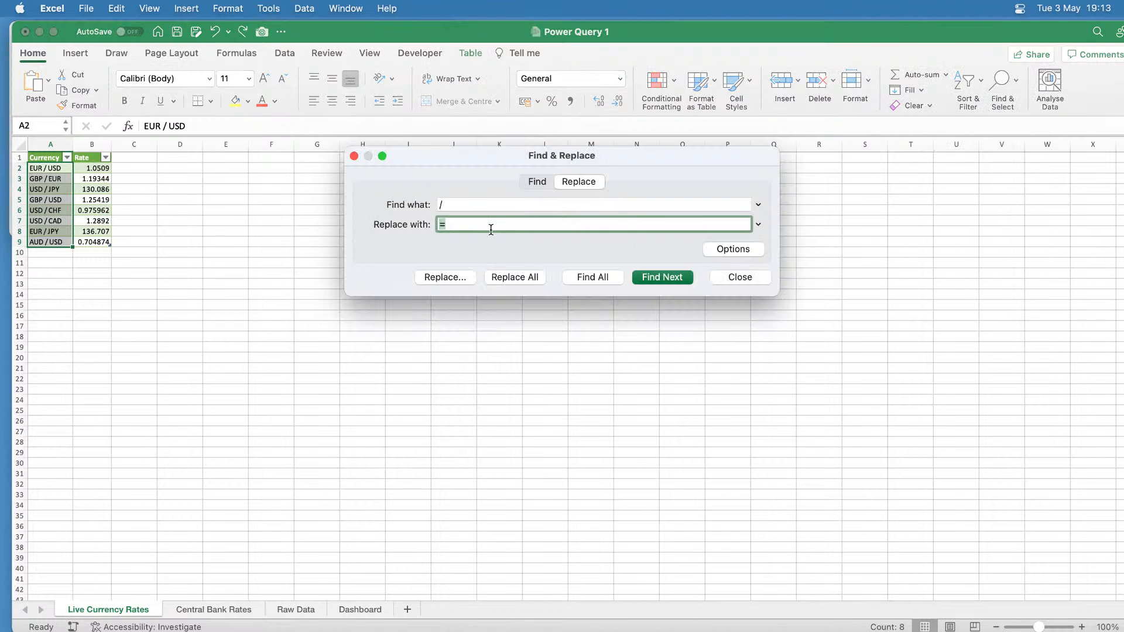
click(491, 229)
key(BackSpace)
text(-)
click(529, 277)
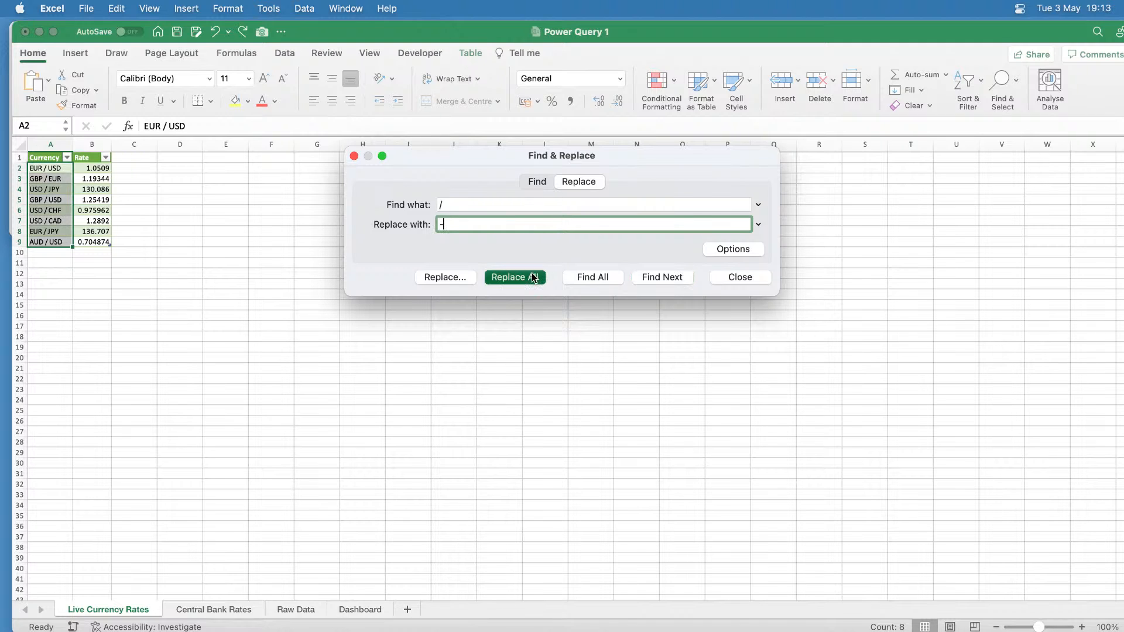
click(599, 264)
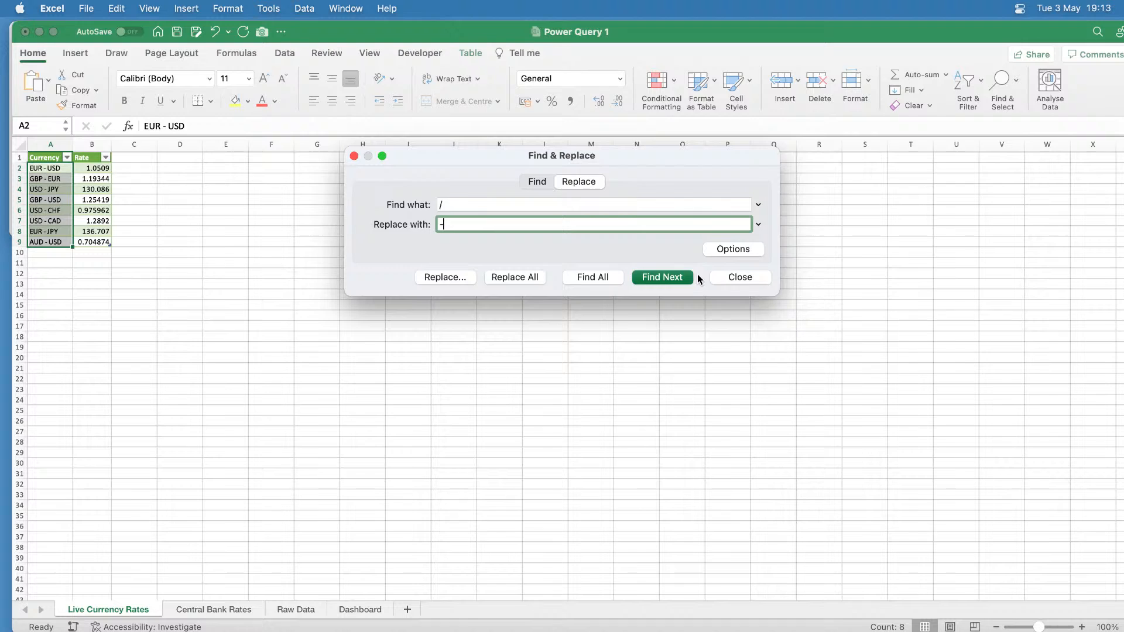
click(735, 278)
Refresh all data connections to reload the Live Currency Rates table from its source.
click(265, 265)
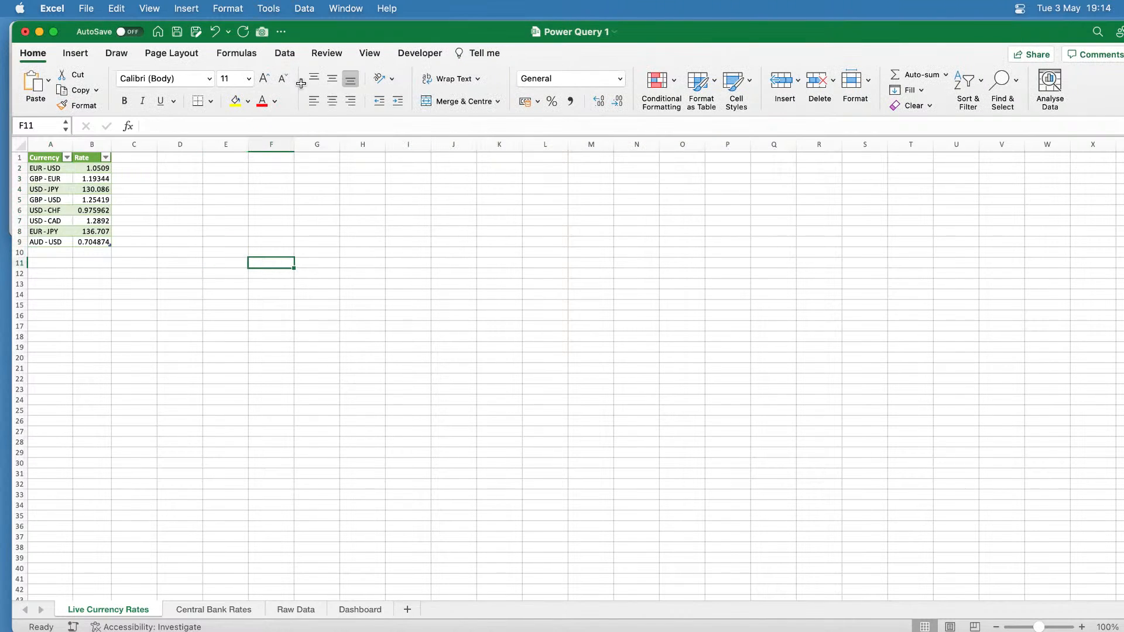
click(292, 57)
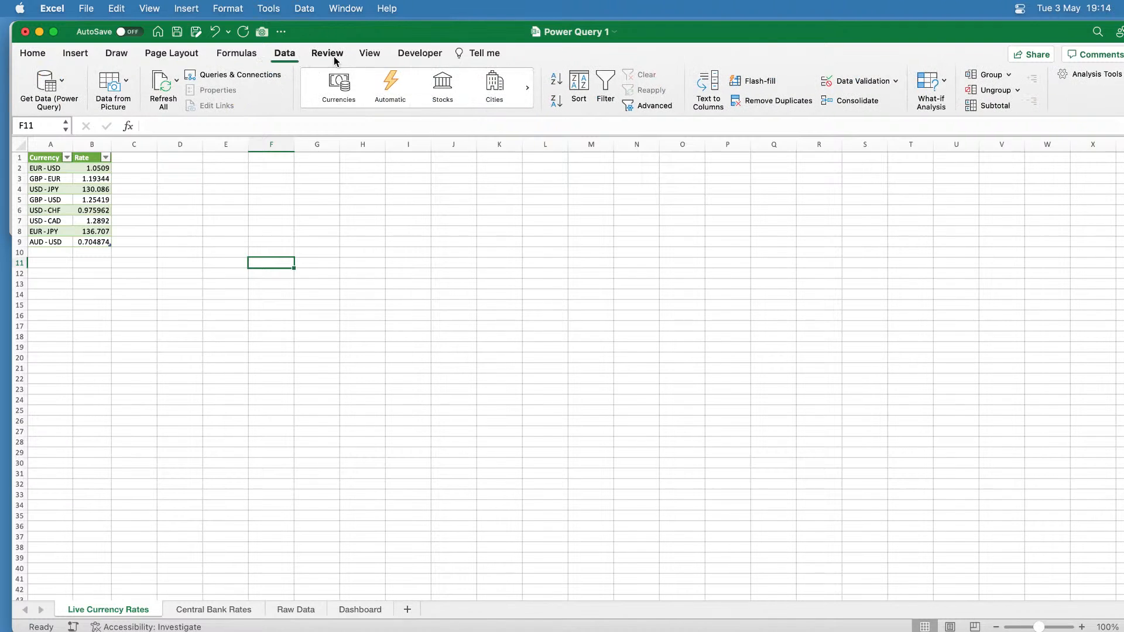
click(169, 86)
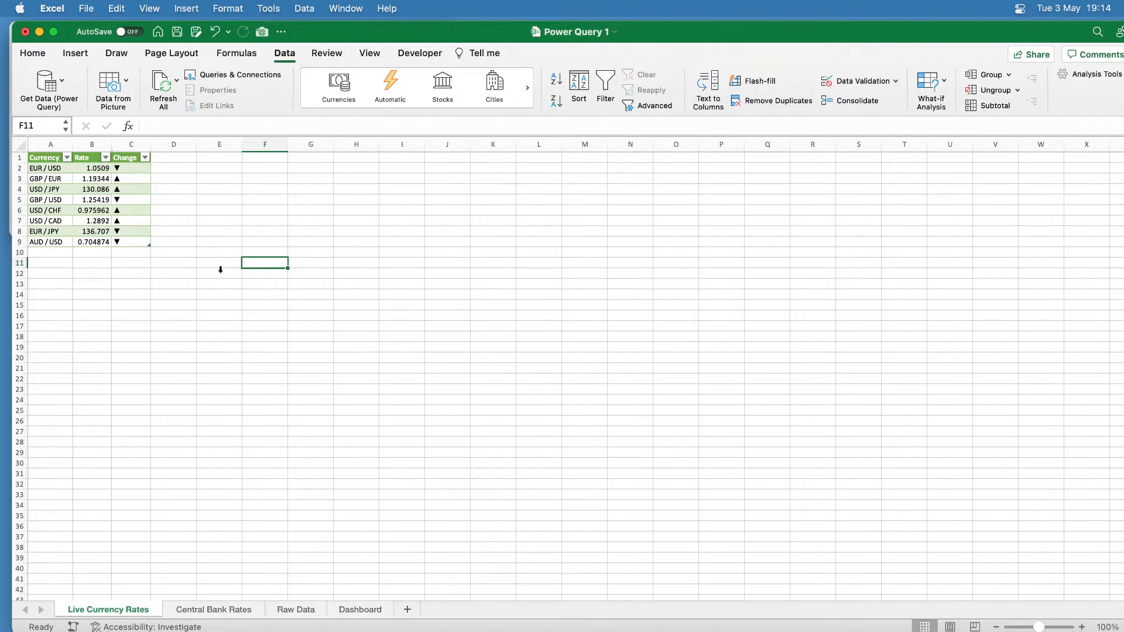
Examine the Location, Department and Leave Date columns of the employee table on the Raw Data worksheet.
click(295, 609)
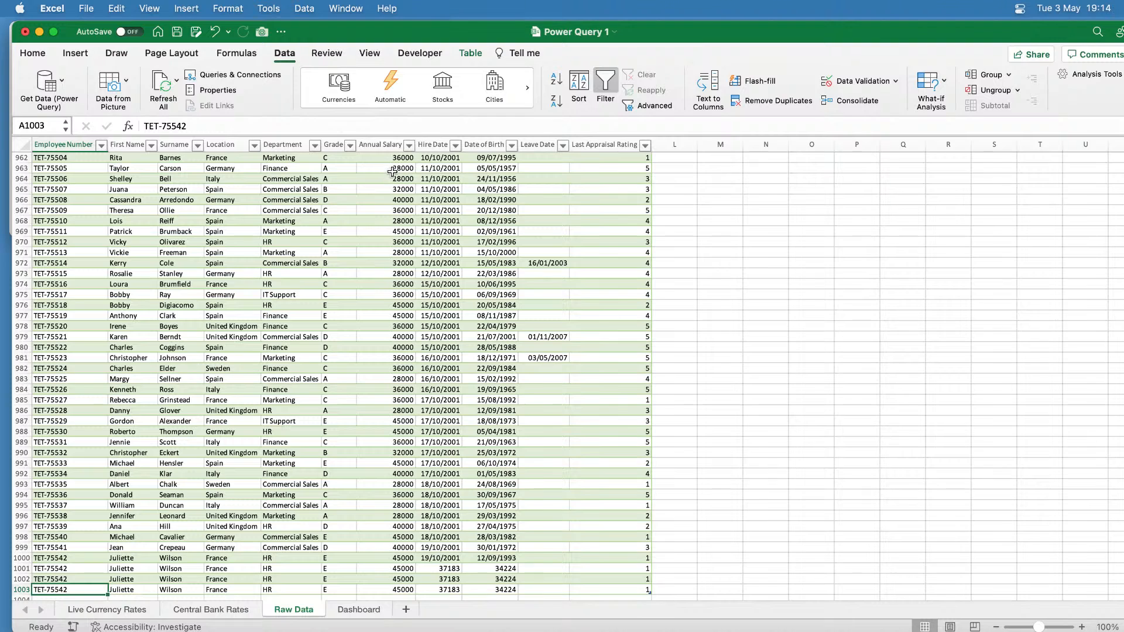
click(232, 144)
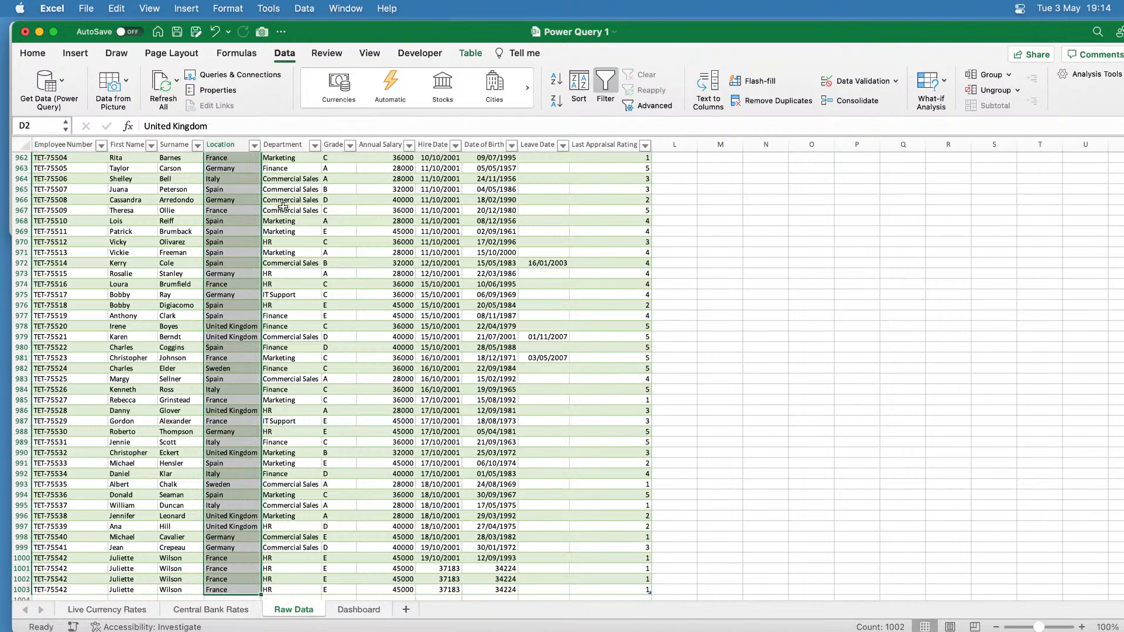
click(296, 146)
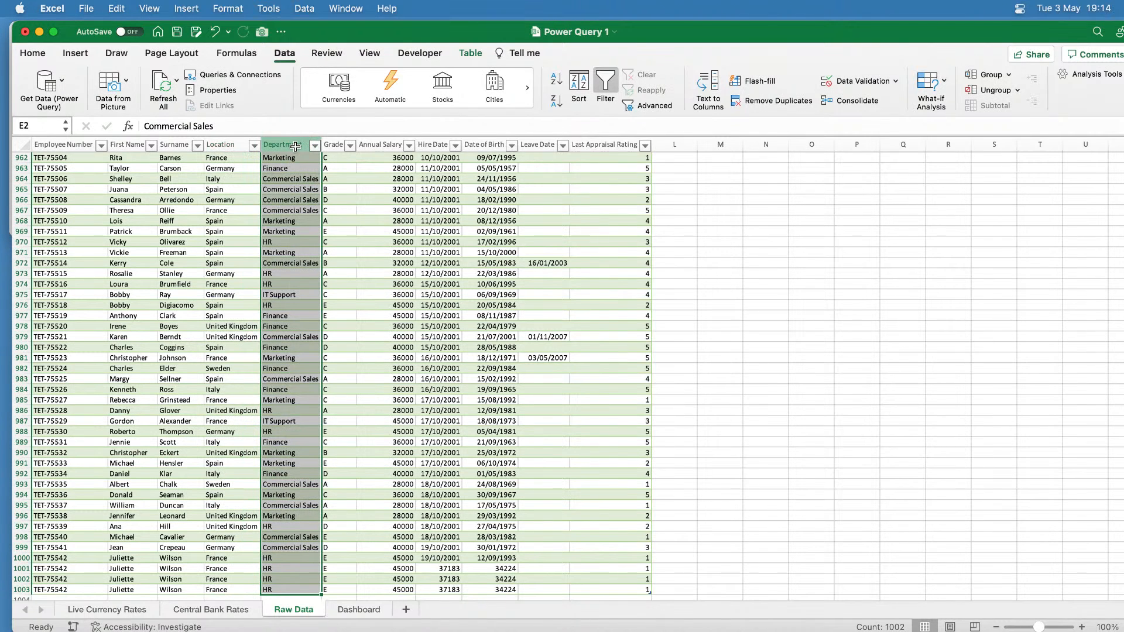
click(534, 146)
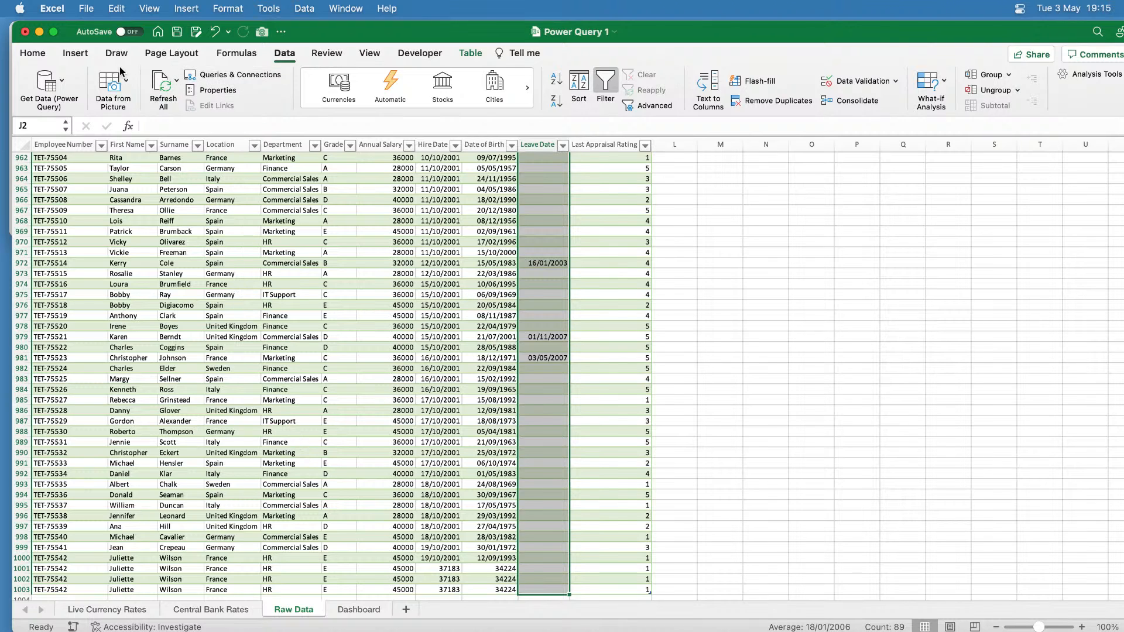
Launch the Power Query Editor for the workbook's existing queries.
click(63, 85)
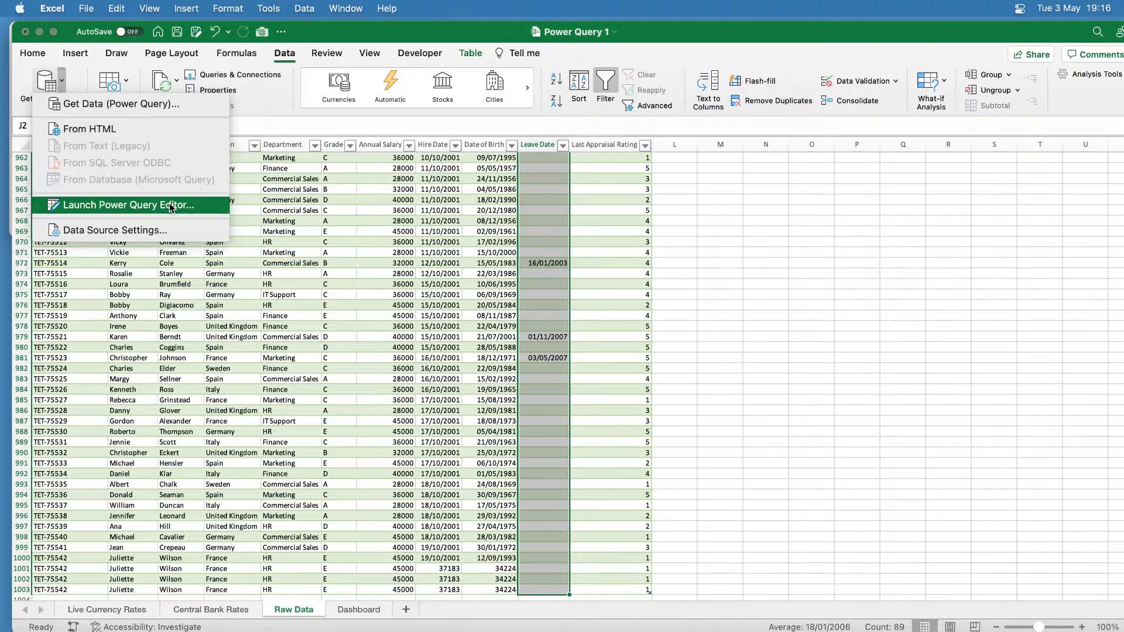
click(66, 83)
click(66, 83)
click(102, 205)
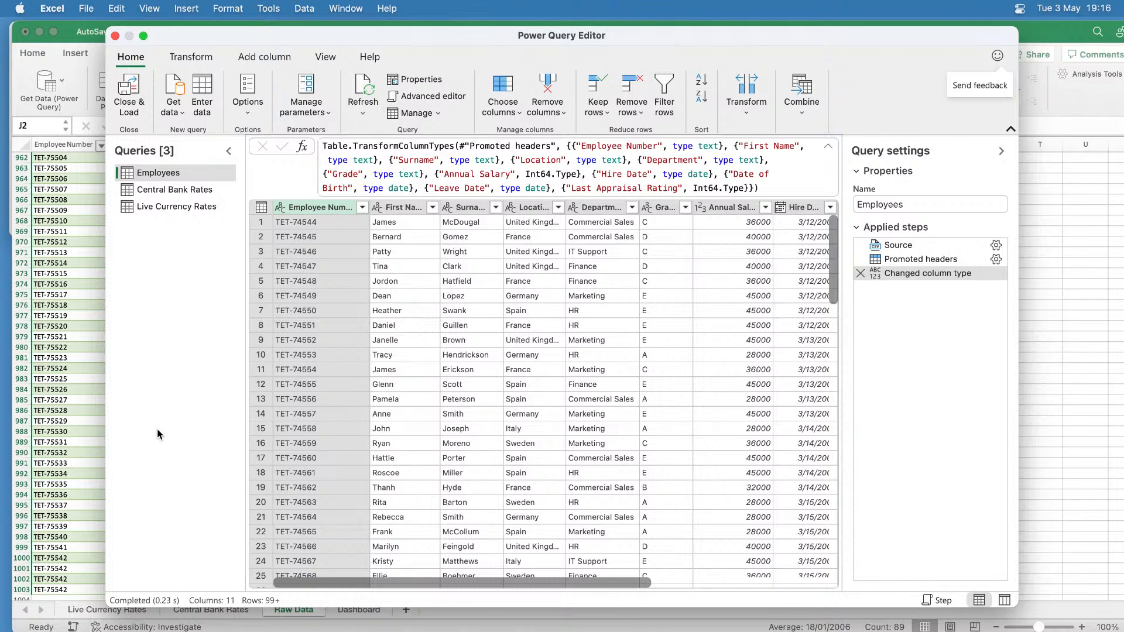
View the Central Bank Rates query, open the Live Currency Rates query and highlight its name in the query settings.
click(165, 189)
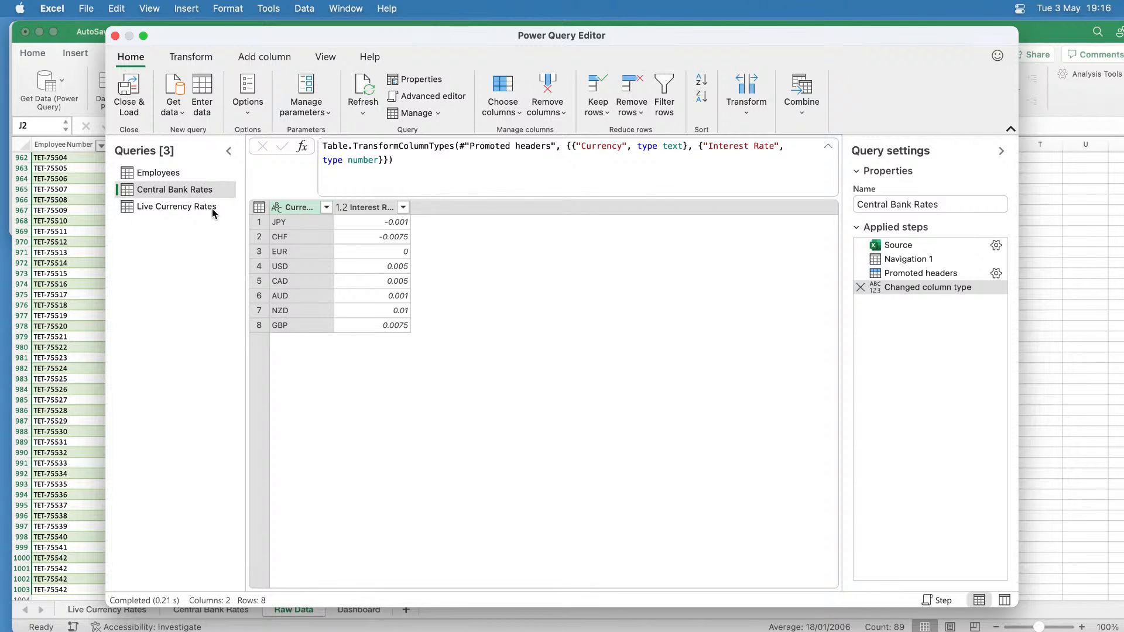
click(212, 208)
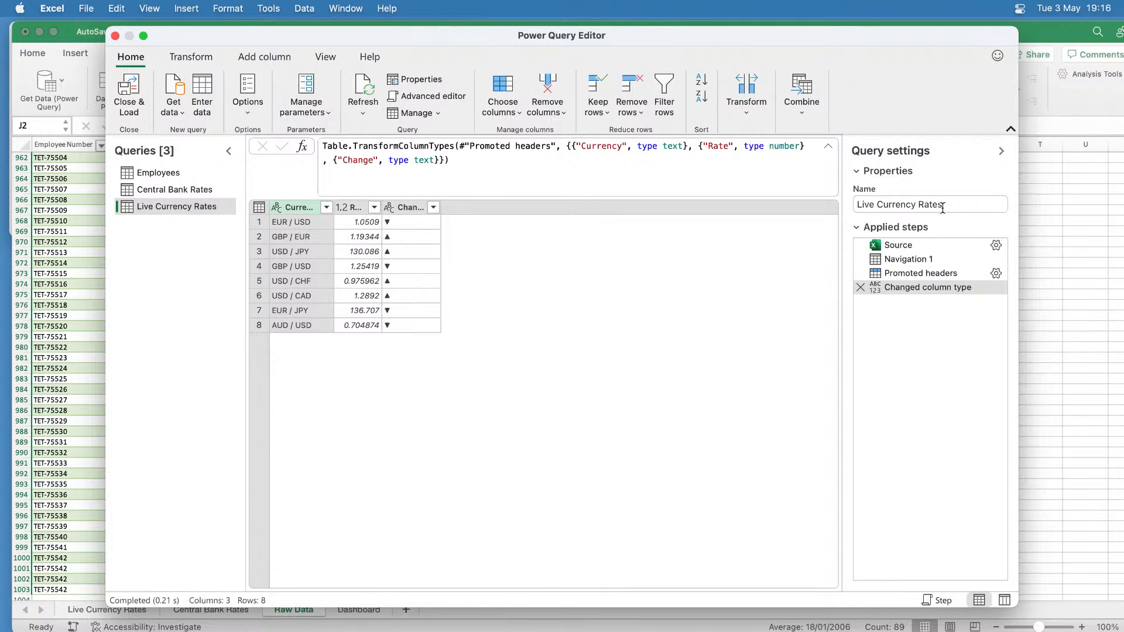
drag(942, 204, 853, 202)
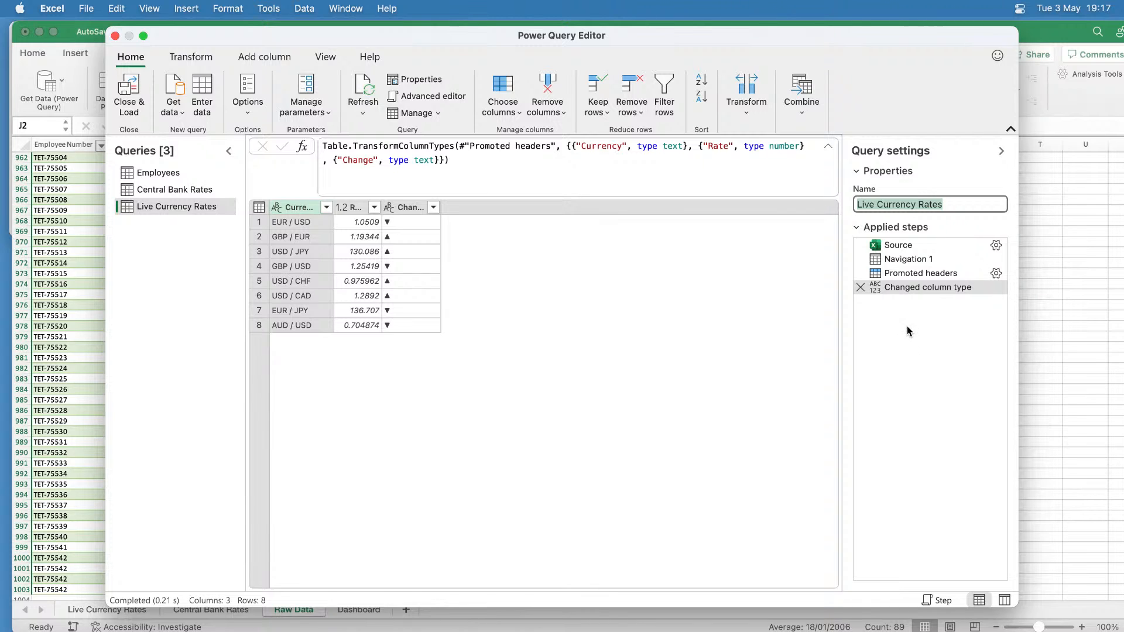
Review the Source and Navigation 1 applied steps of Live Currency Rates, widening the three preview columns until their headings are readable.
click(899, 248)
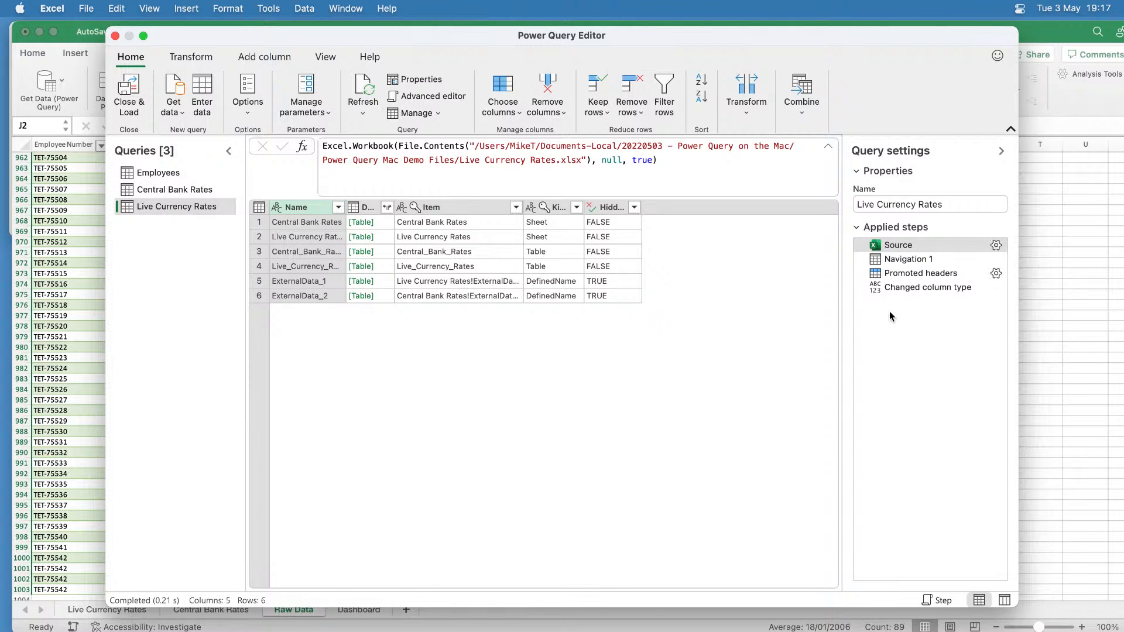
click(906, 265)
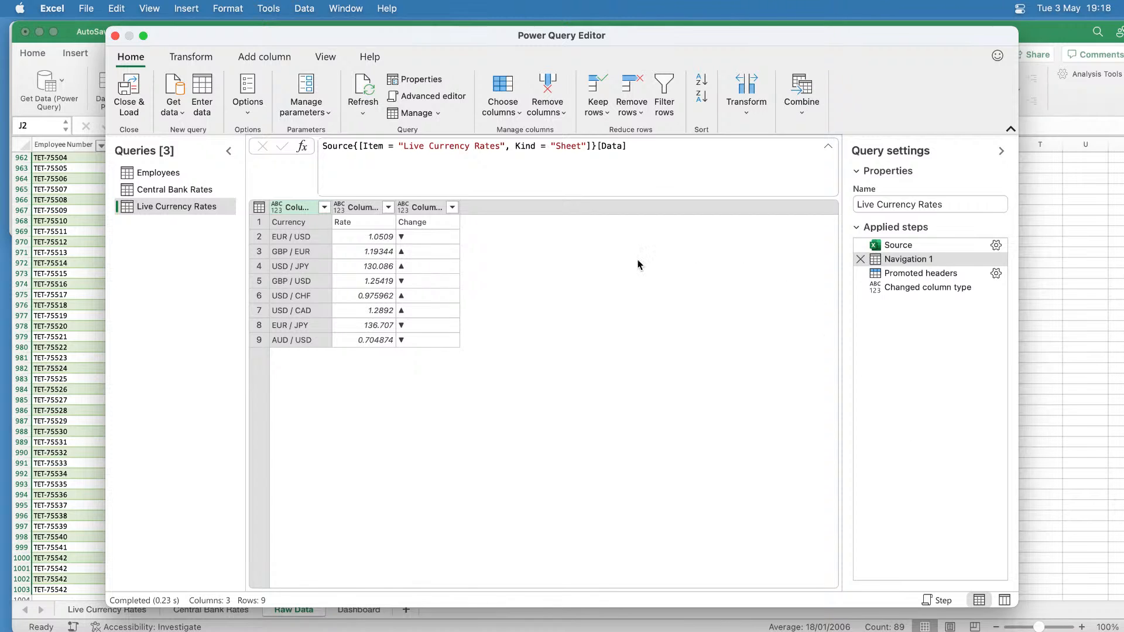
drag(460, 207, 476, 206)
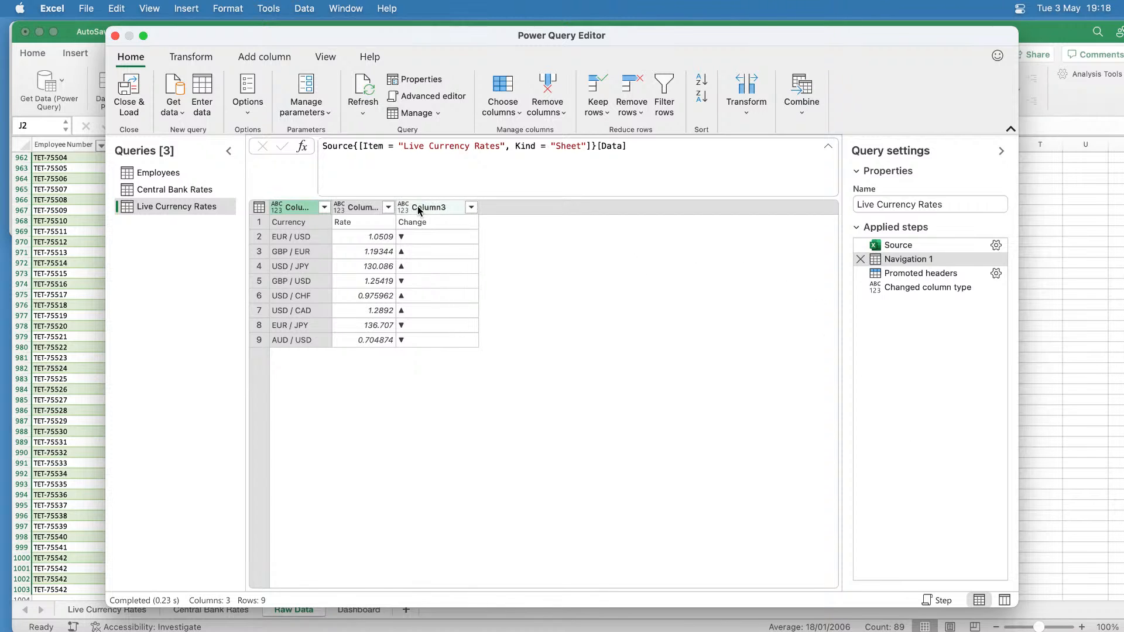
drag(396, 206, 408, 207)
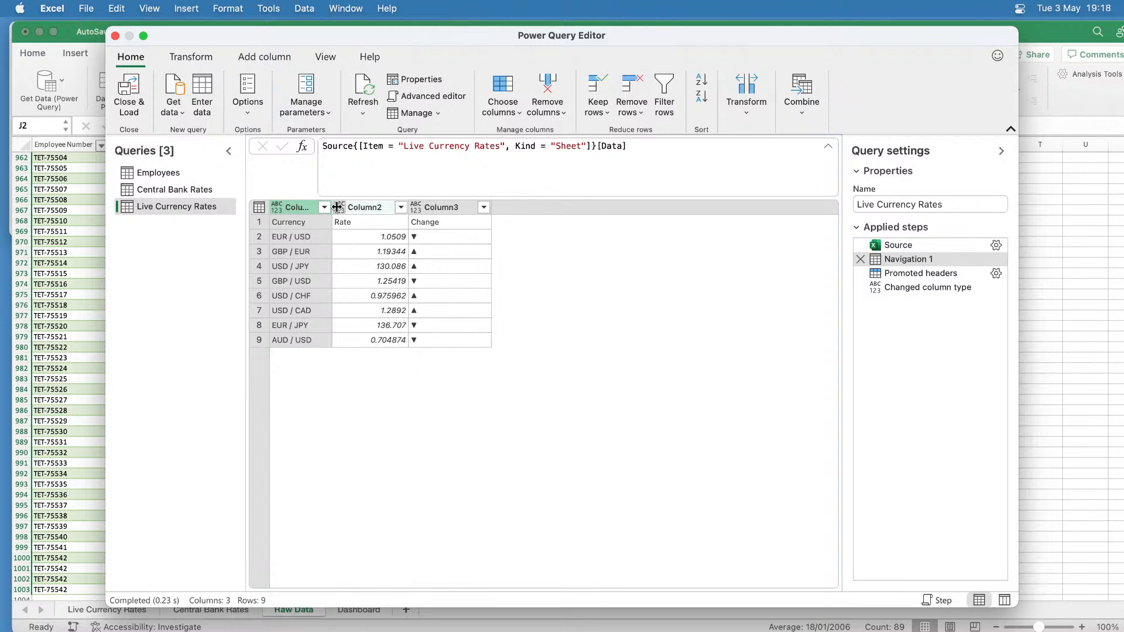
drag(332, 207, 345, 206)
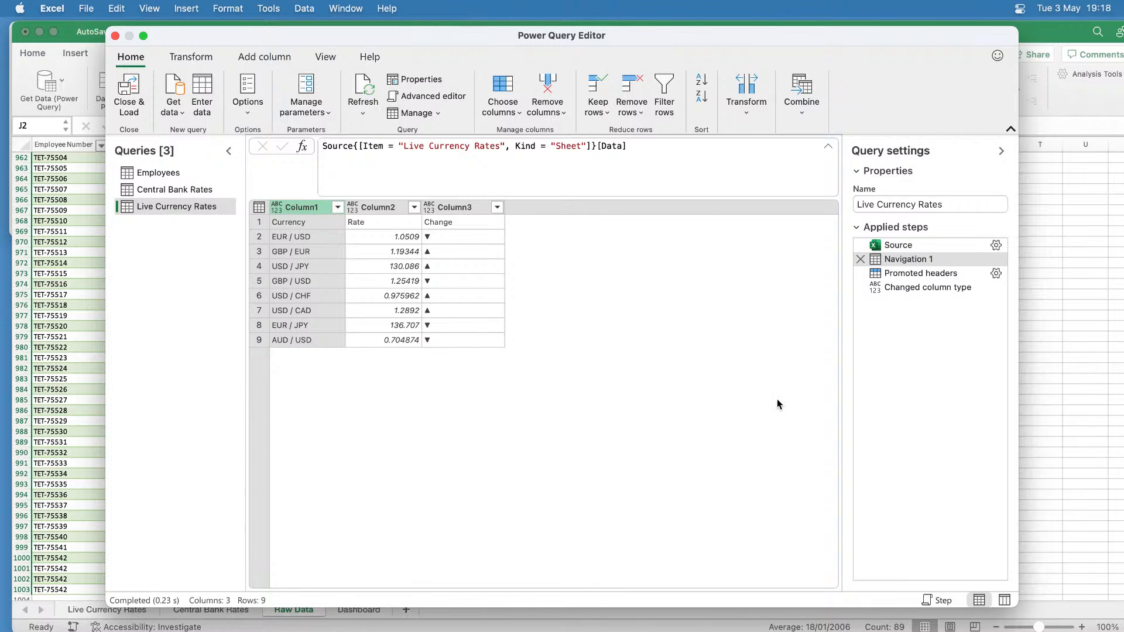
Review the Promoted headers and Changed column type applied steps, widening the Rate and Change preview columns.
click(898, 279)
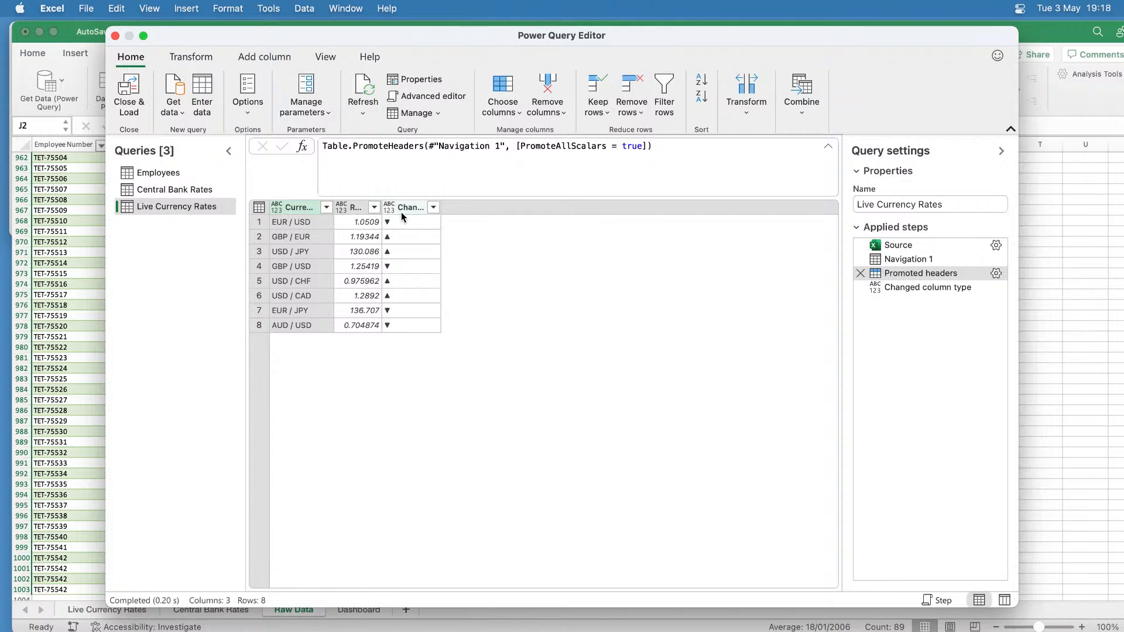
drag(382, 206, 506, 206)
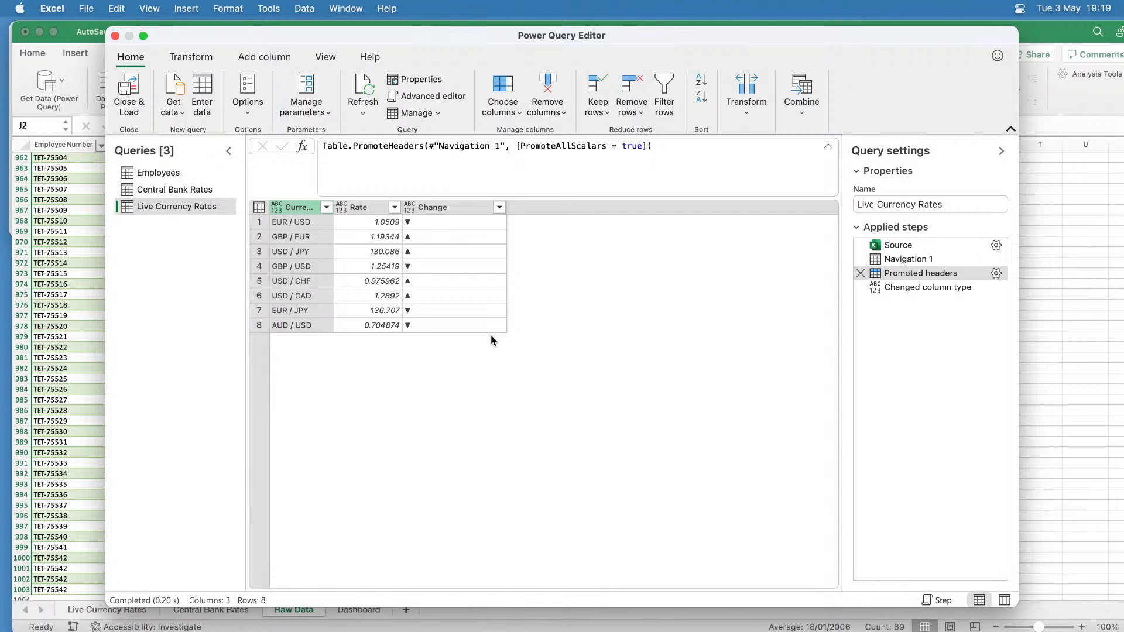
click(905, 289)
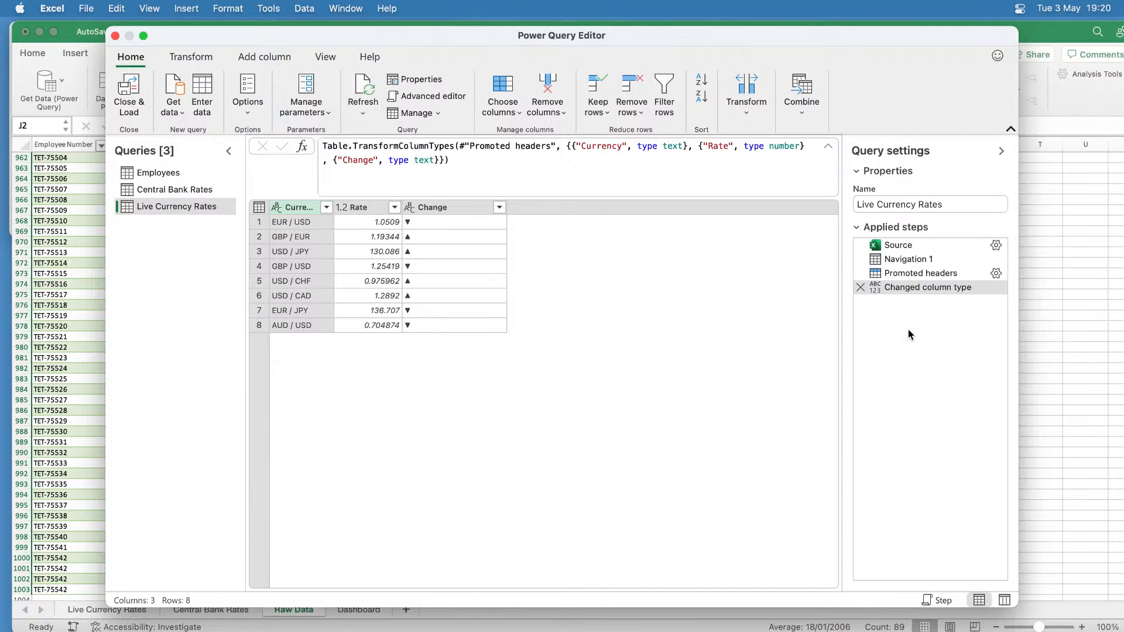
Rename the Changed column type applied step as "Change Data Type of all Columns".
right_click(910, 292)
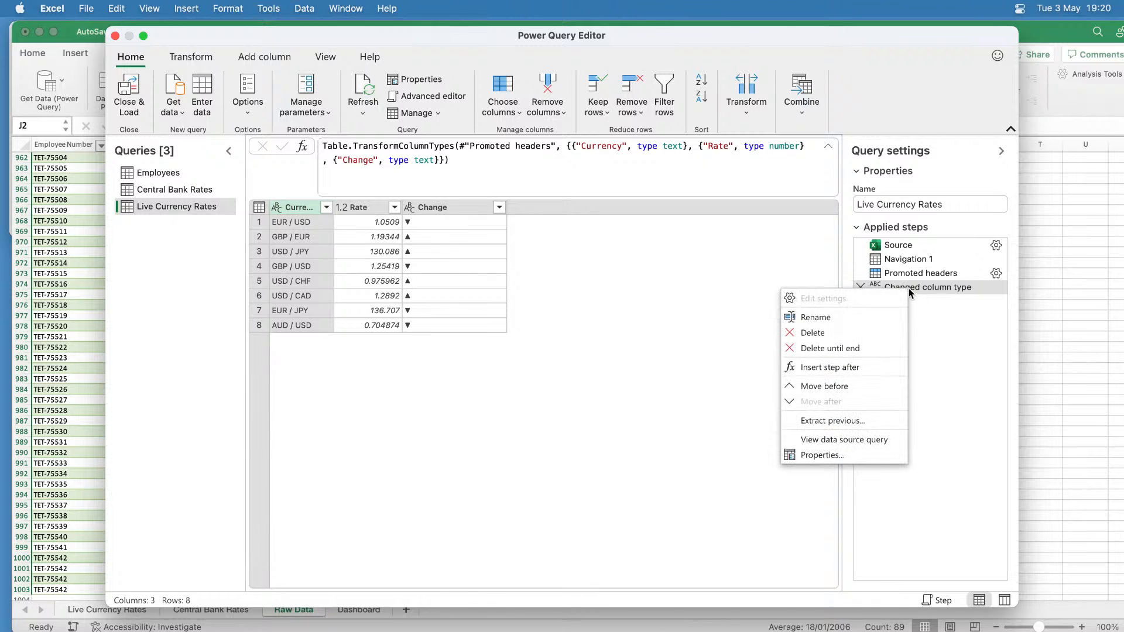
click(860, 317)
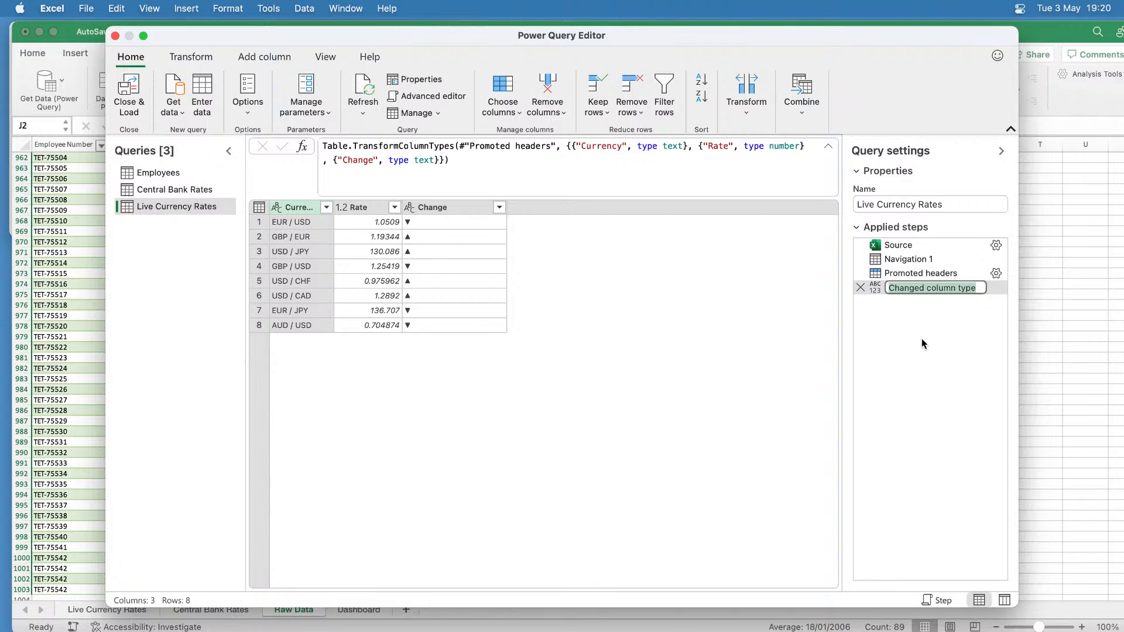
text(Chnage)
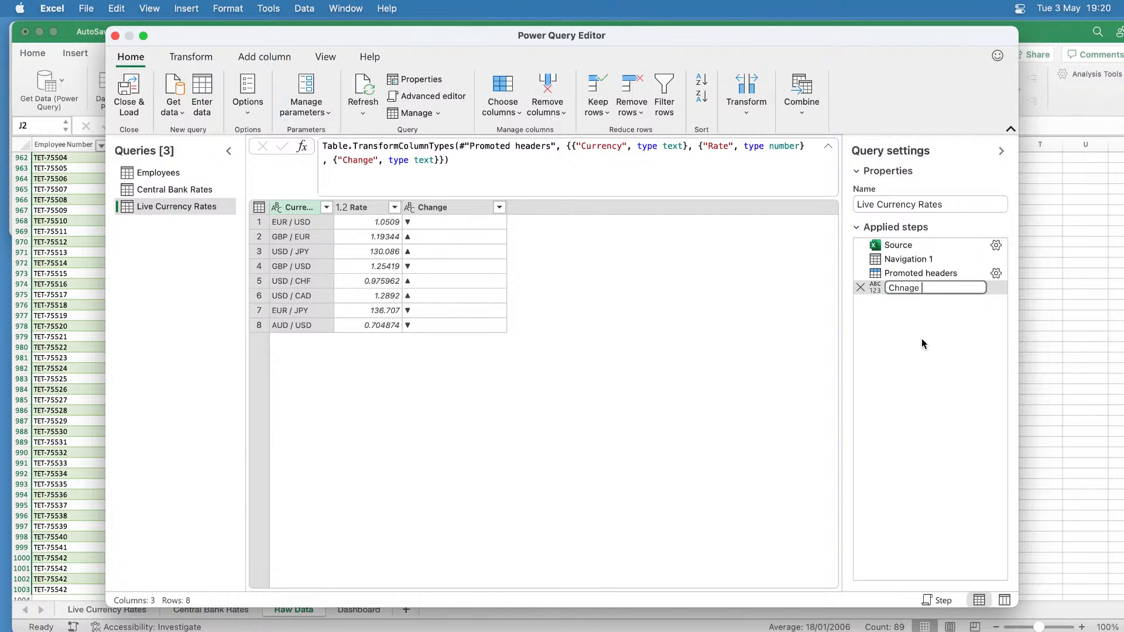
key(BackSpace)
key(BackSpace)
key(BackSpace)
key(BackSpace)
key(BackSpace)
text(angd)
key(BackSpace)
text(e Data)
text( Type of all Co)
text(lumns)
key(Return)
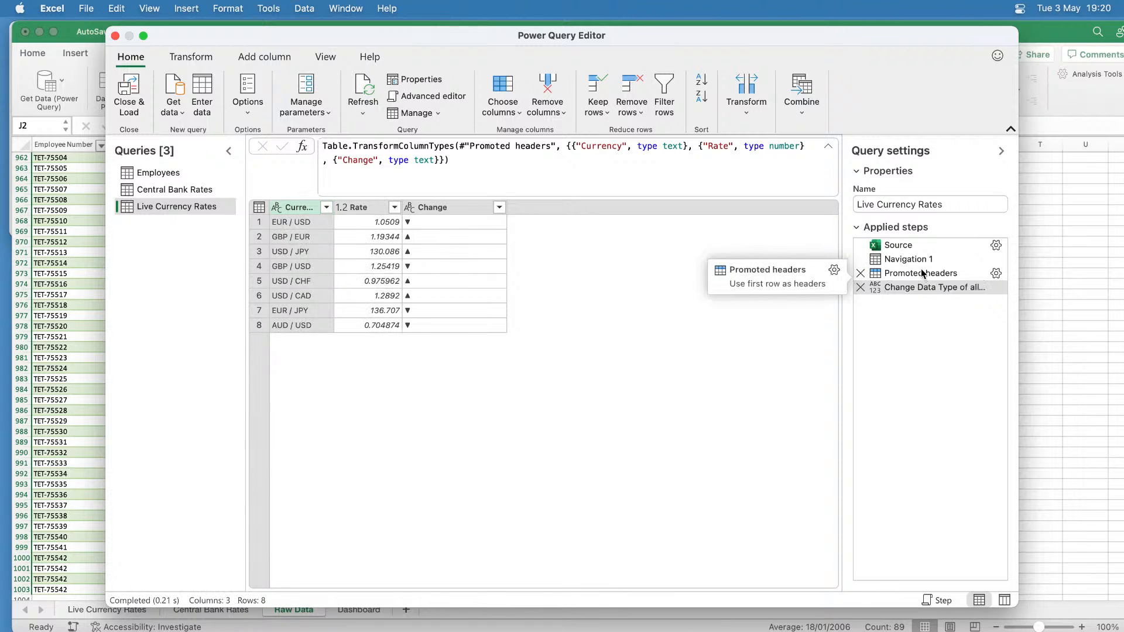
Review the Source applied step of Live Currency Rates, including its available options, and return to the last applied step.
click(908, 253)
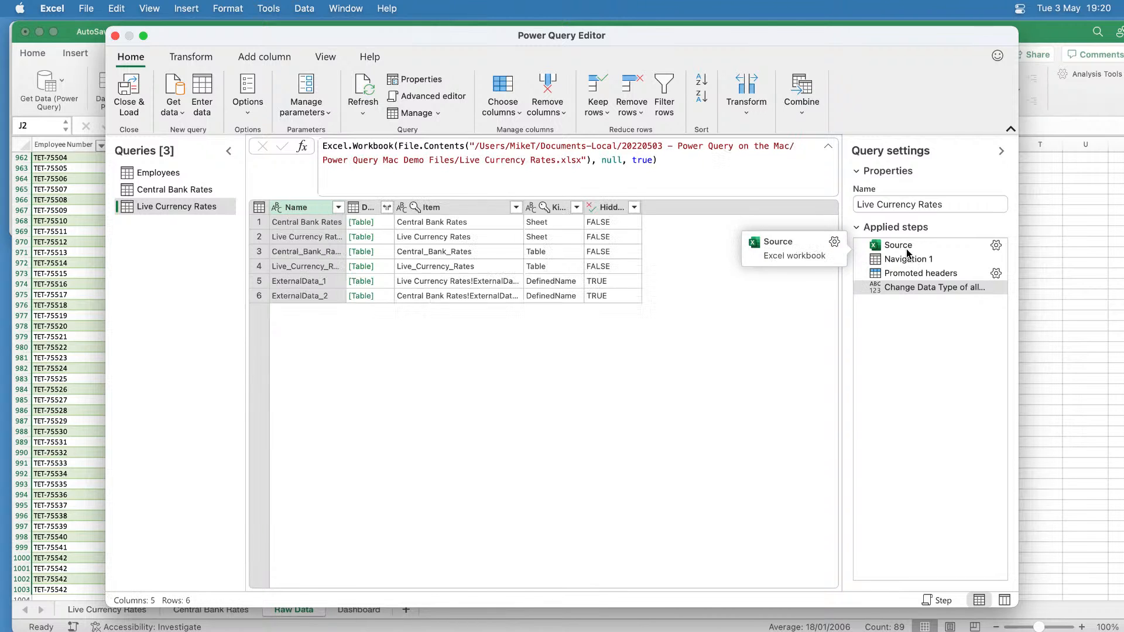
right_click(909, 253)
click(974, 311)
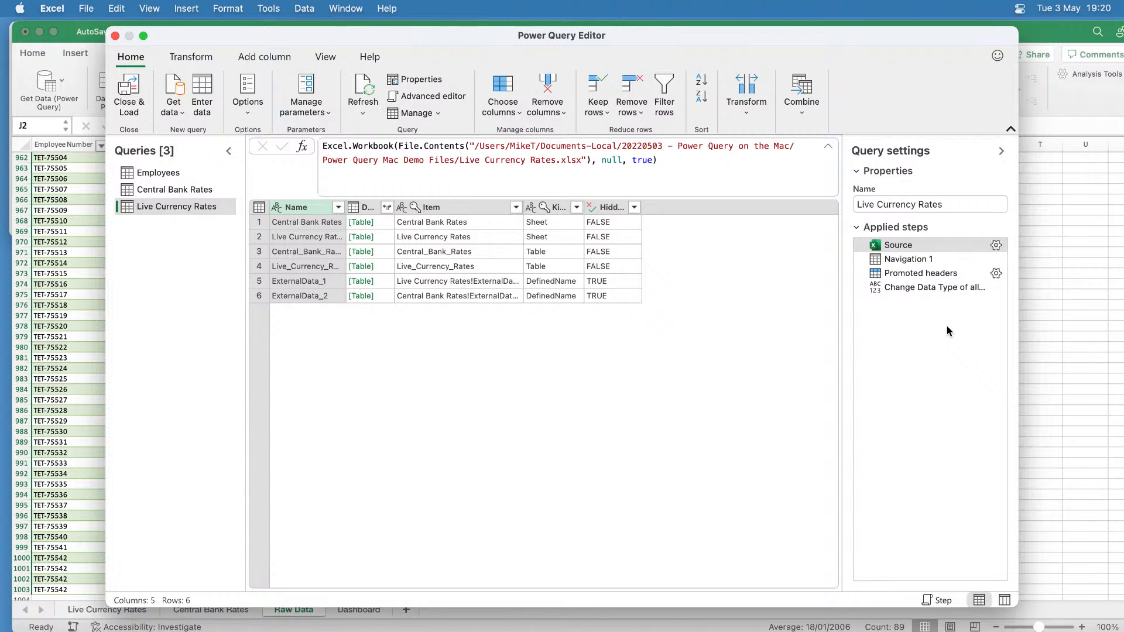
click(909, 289)
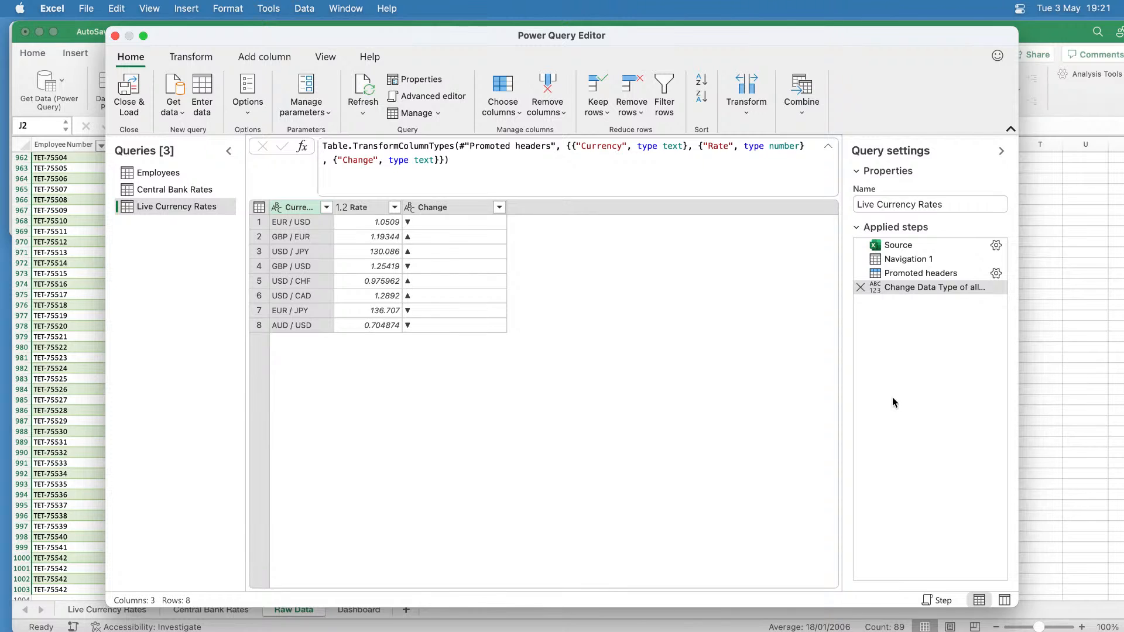
Remove the Change column from the Live Currency Rates query.
click(463, 212)
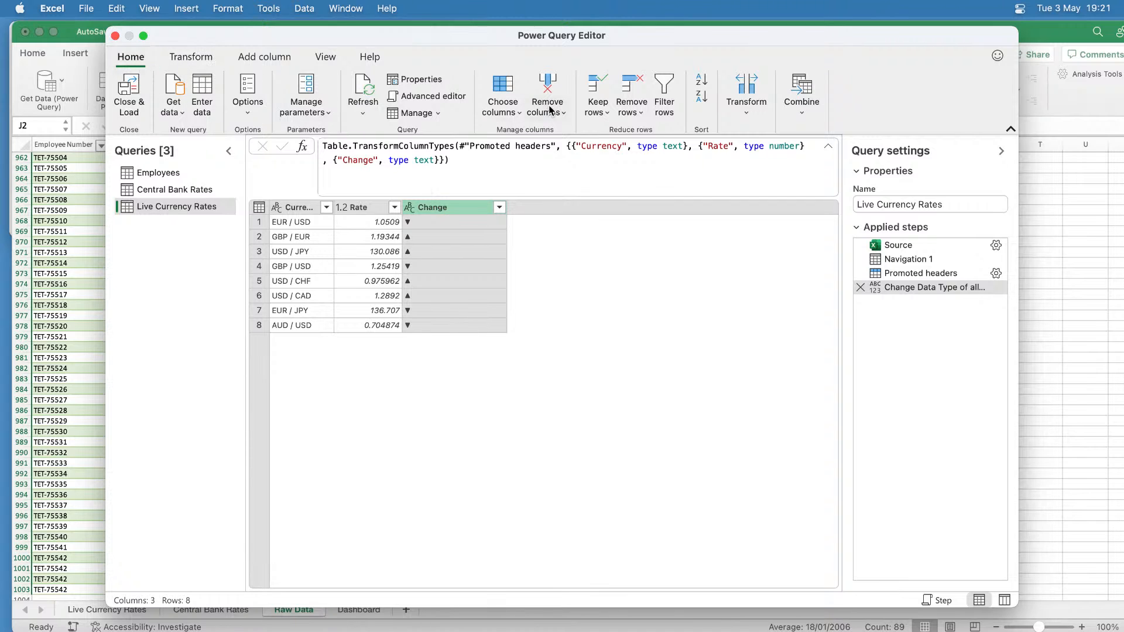
right_click(447, 211)
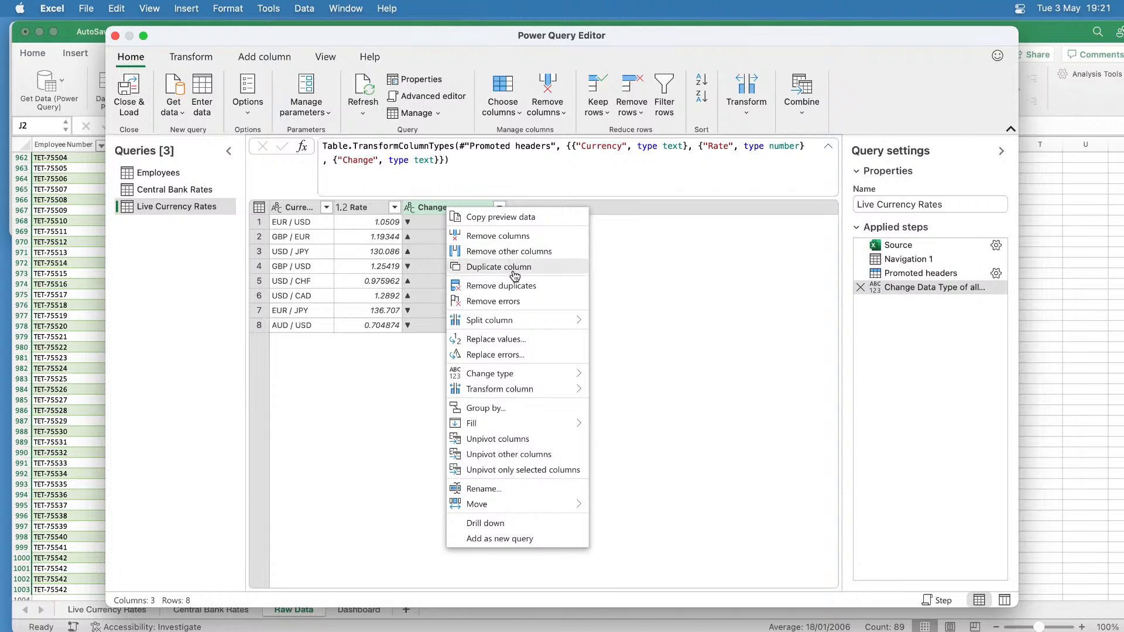
click(498, 236)
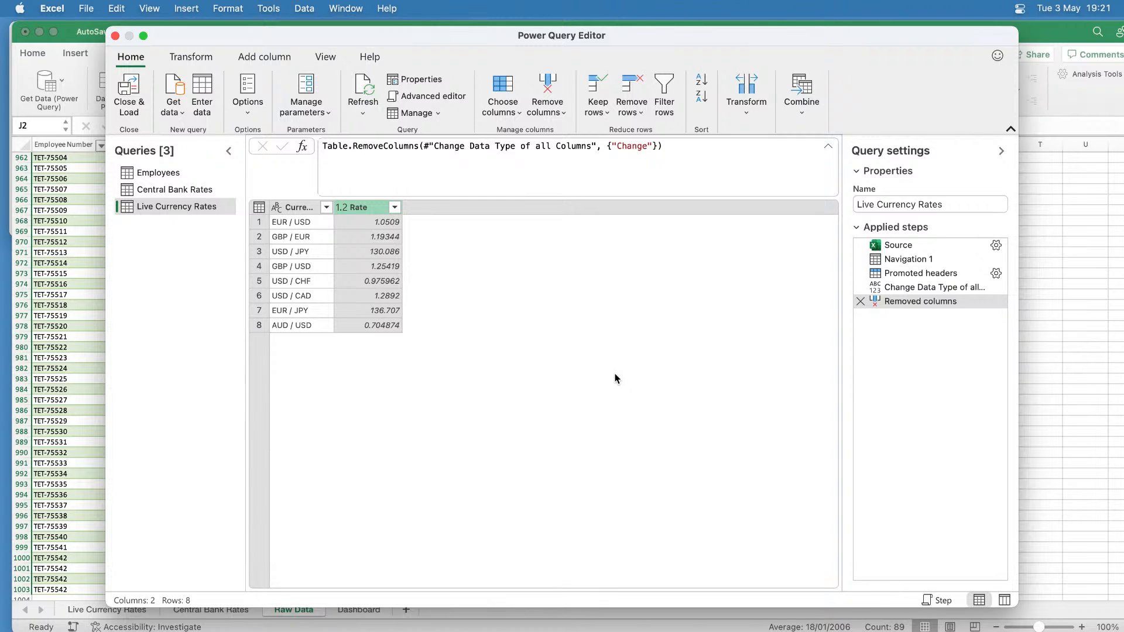
Rename the Removed columns applied step as "Delete Change Column".
right_click(890, 300)
click(847, 328)
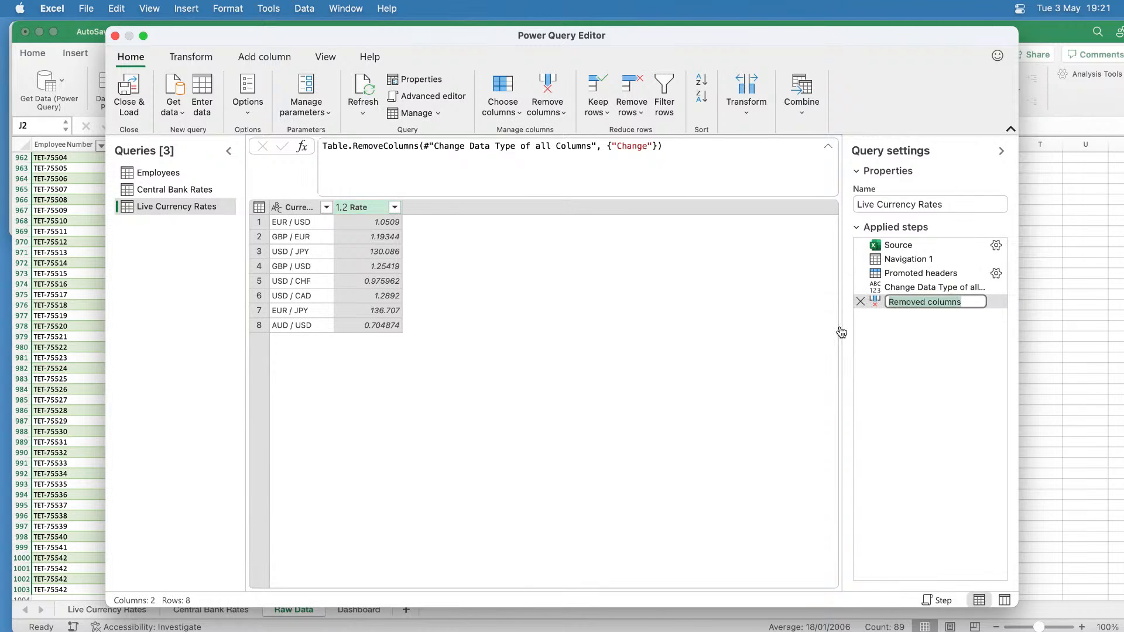
text(Delete)
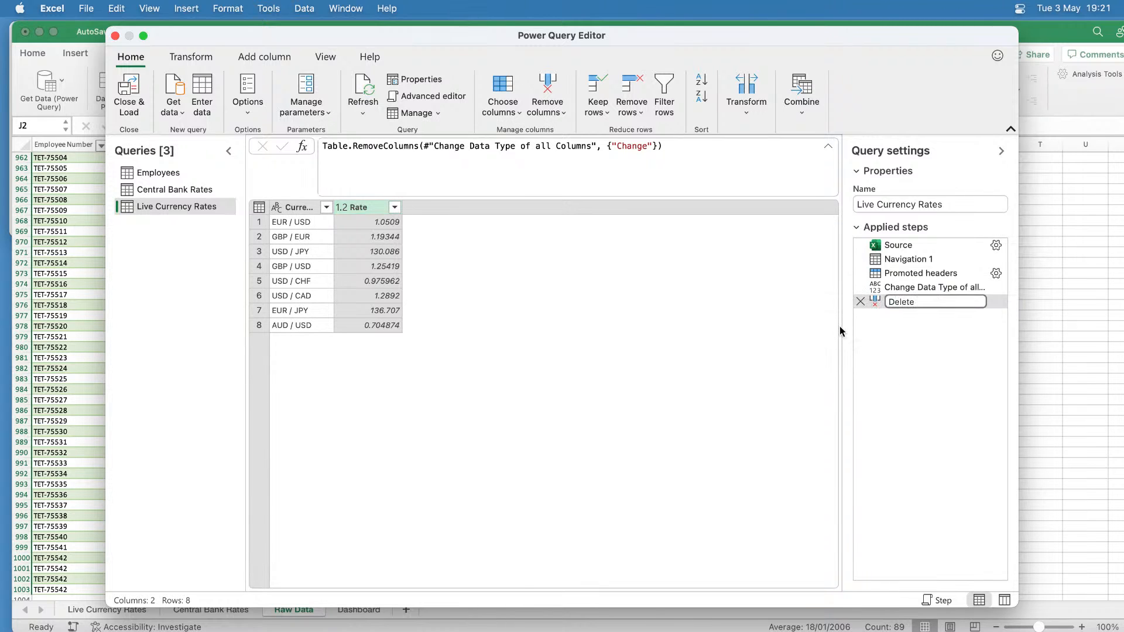
text( Change Column)
key(Return)
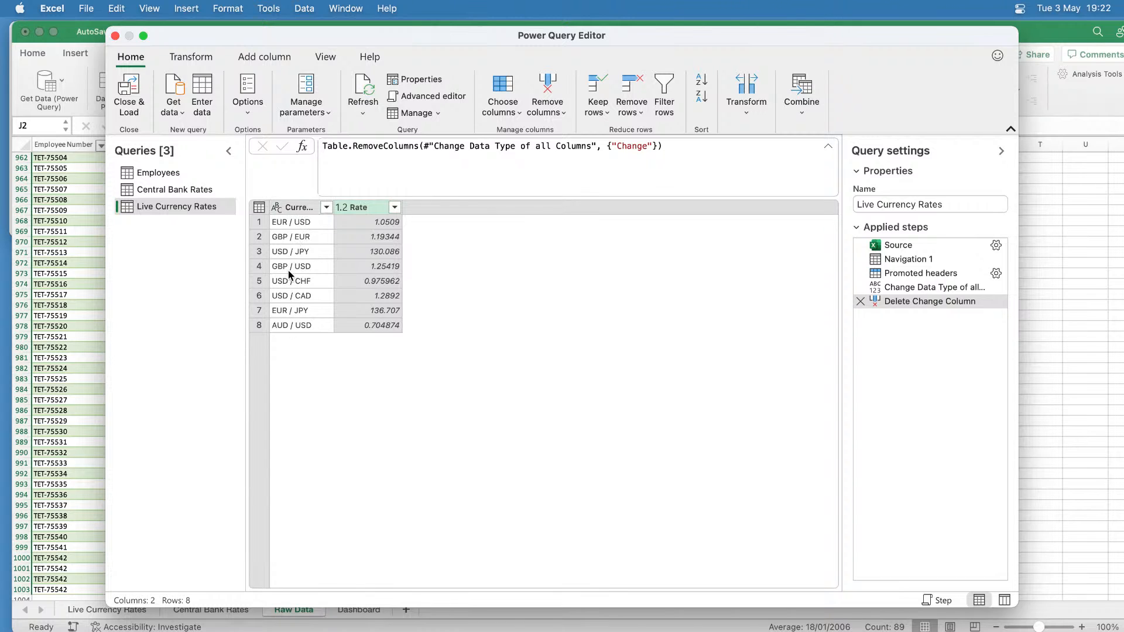
Replace every "/" with "-" in the Currency column of Live Currency Rates.
click(294, 209)
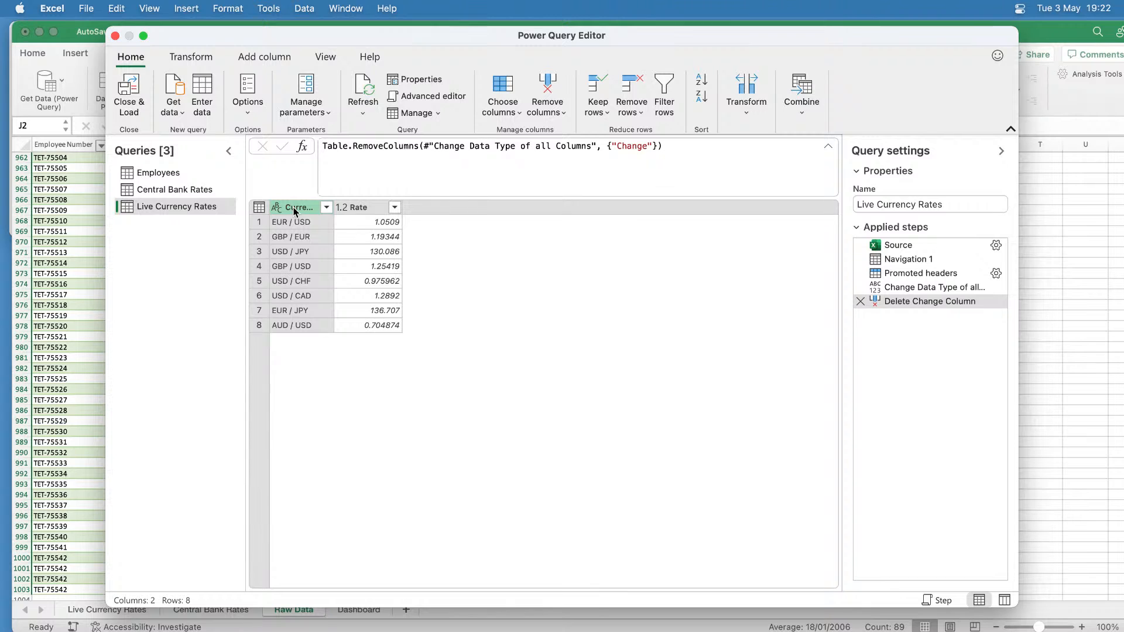
right_click(294, 210)
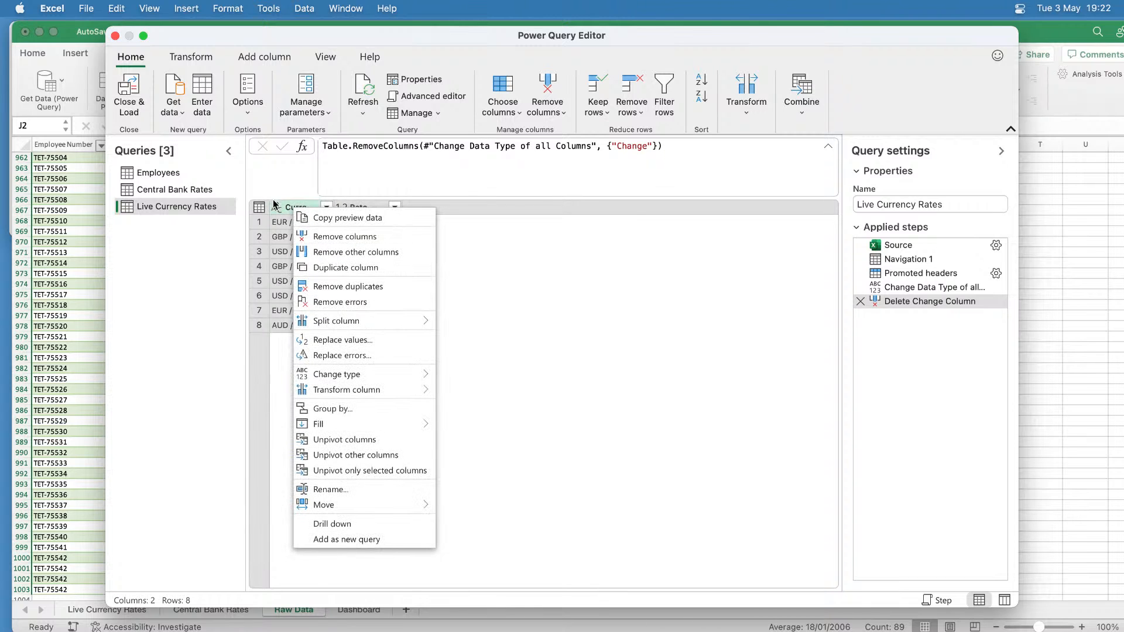
click(208, 59)
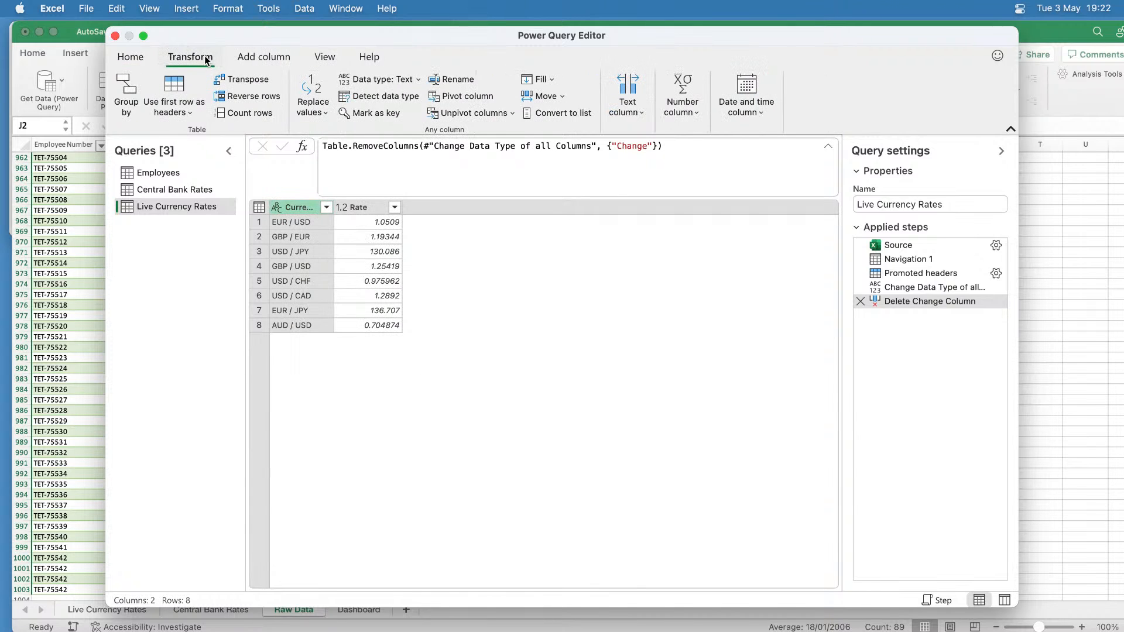
click(315, 118)
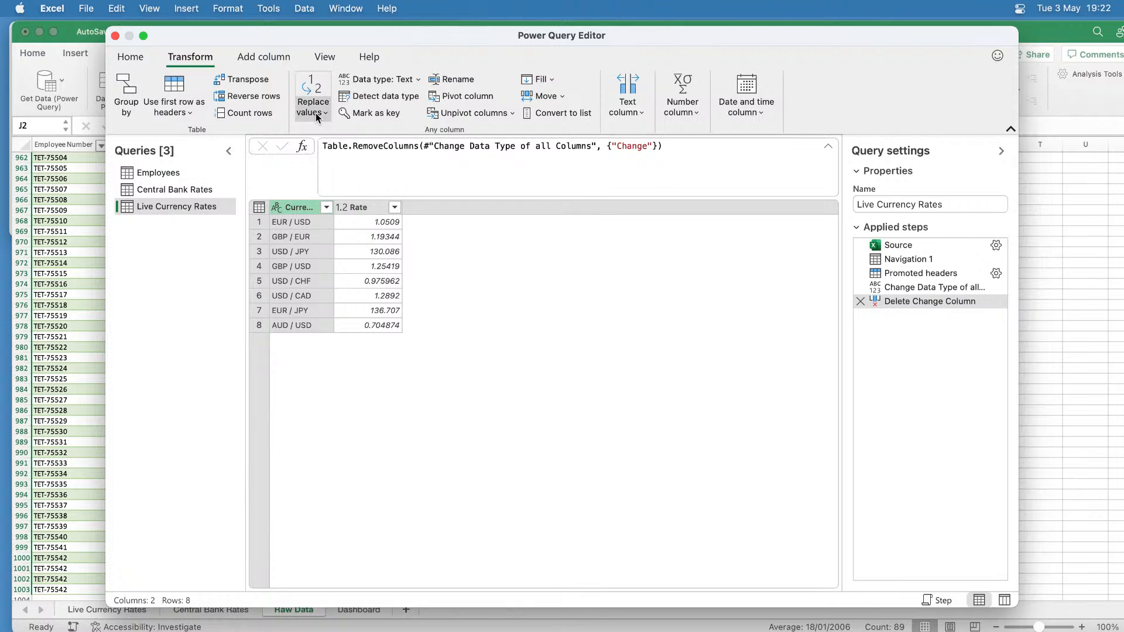
click(325, 134)
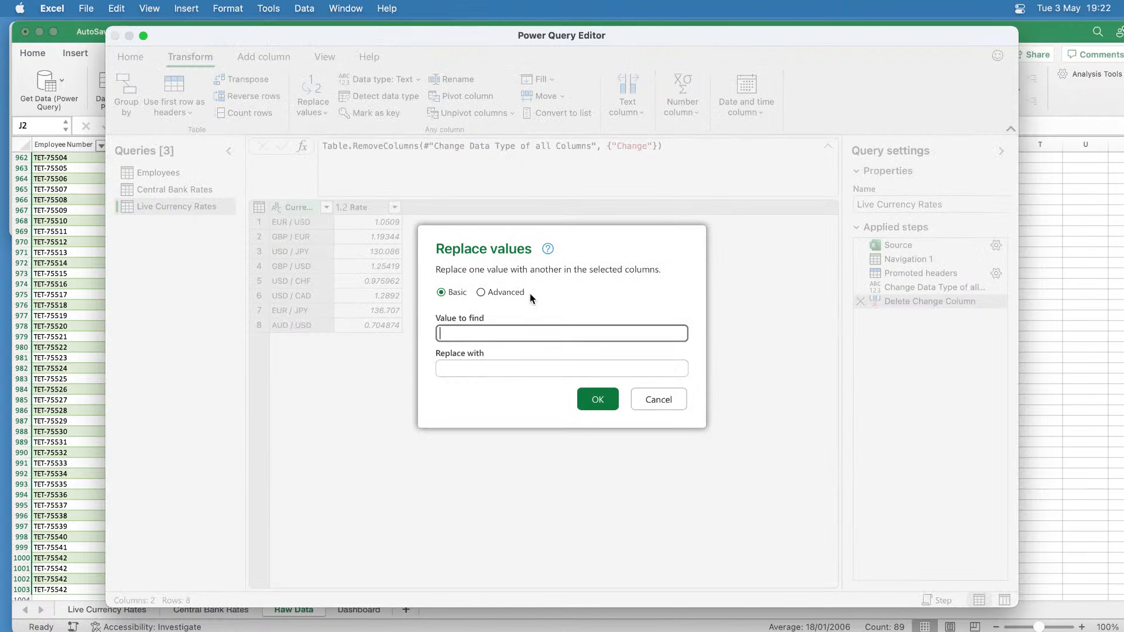
text(/)
click(467, 366)
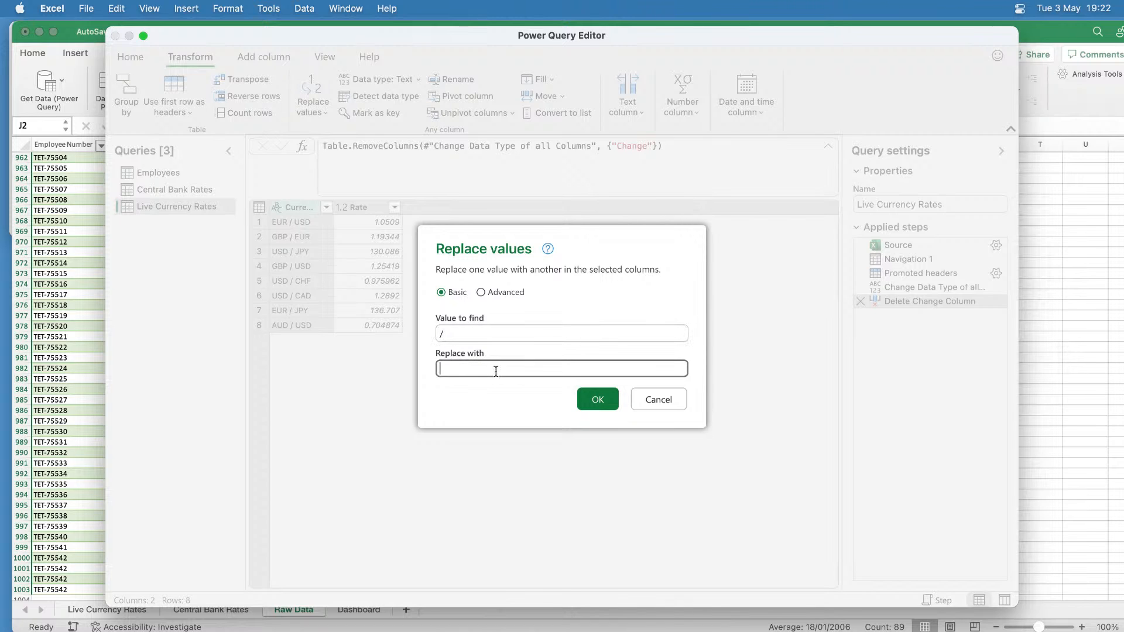
text(-)
click(608, 403)
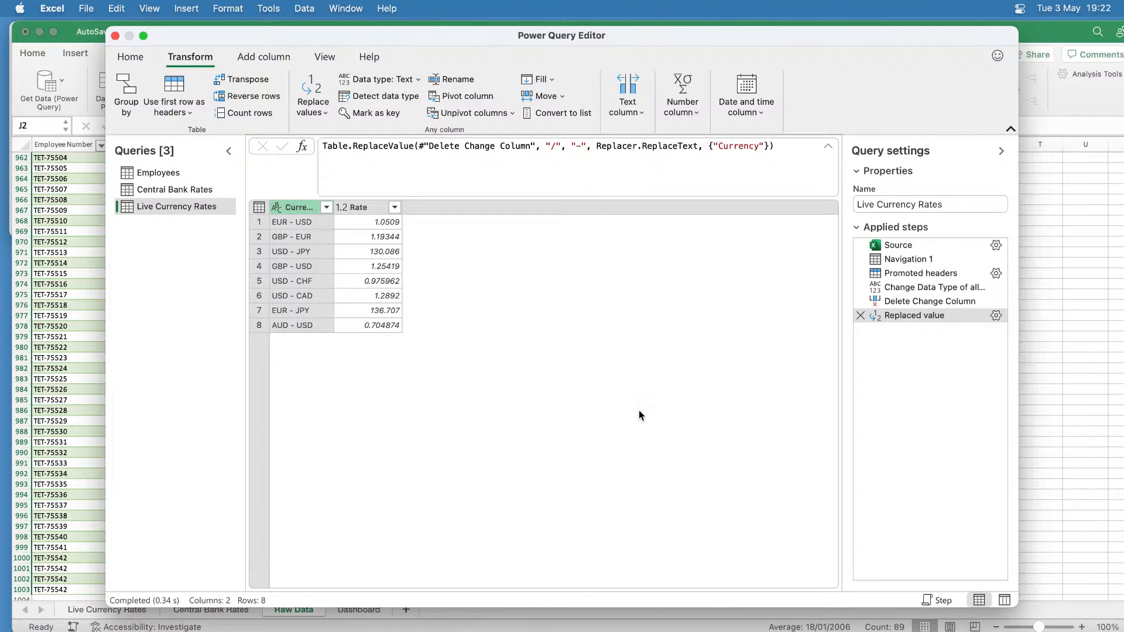
Rename the Replaced value applied step as "Change Slash to Dash in Currency".
right_click(899, 318)
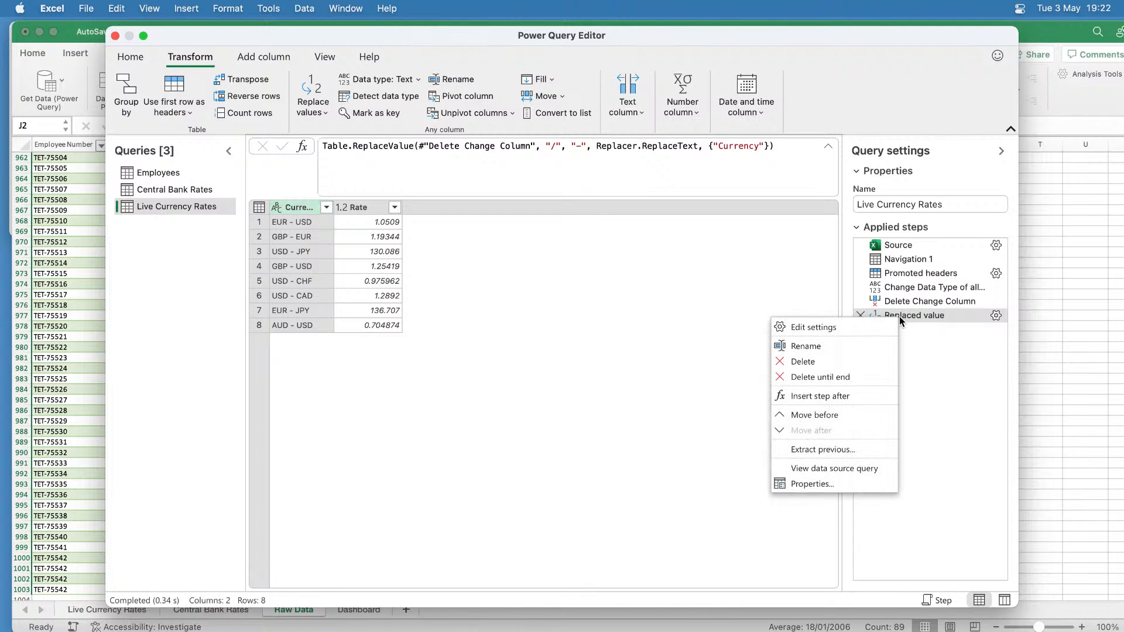
click(841, 344)
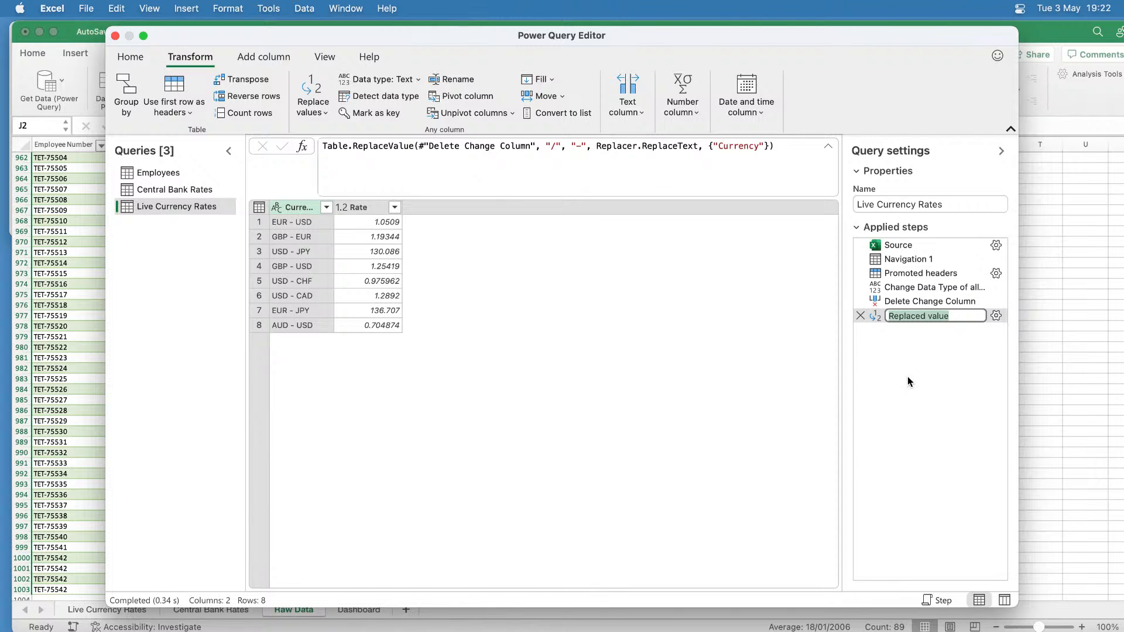
text(Chnage)
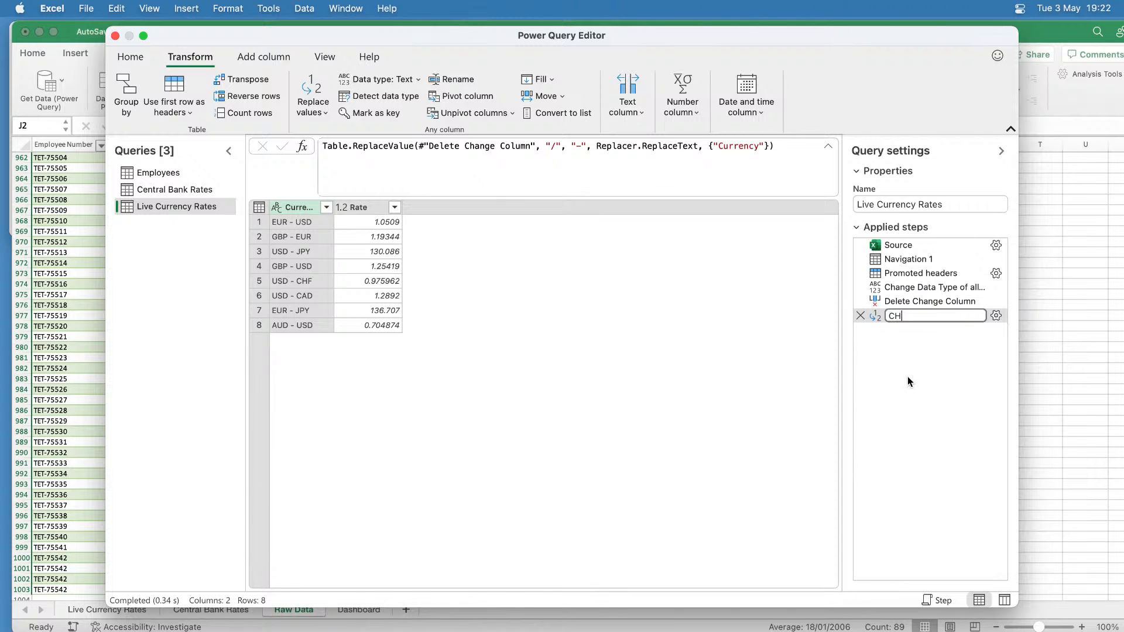
key(BackSpace)
key(BackSpace)
key(BackSpace)
key(BackSpace)
text(ange S)
text(lash to Dash)
text( in Cu)
text(rrency)
key(Return)
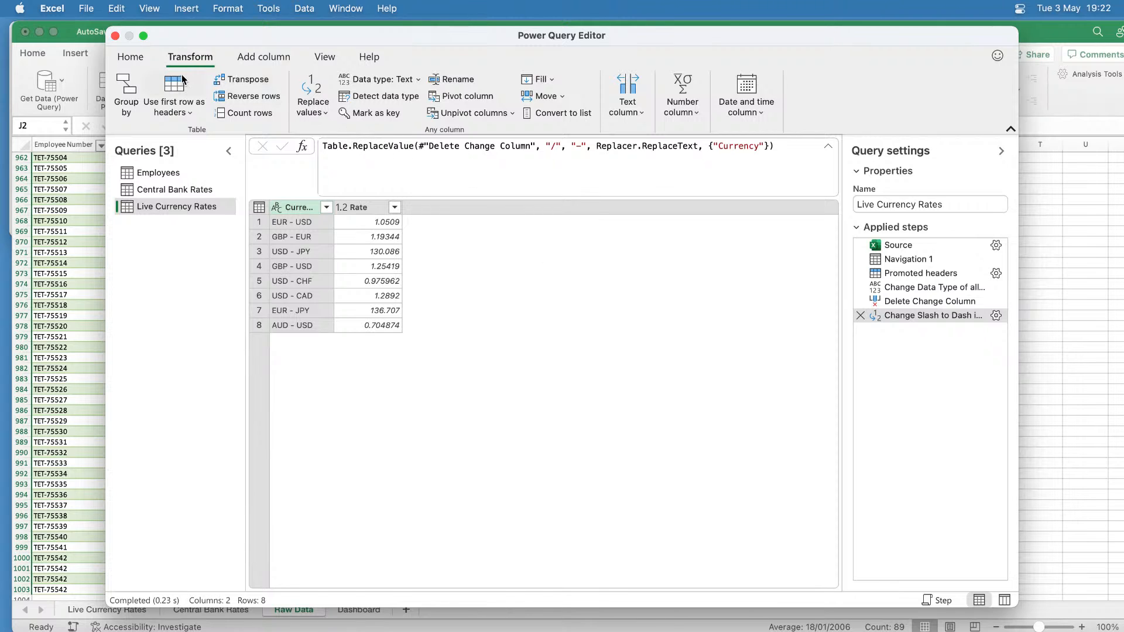
Close the editor, load the edited query into the workbook and open the Live Currency Rates sheet.
click(139, 58)
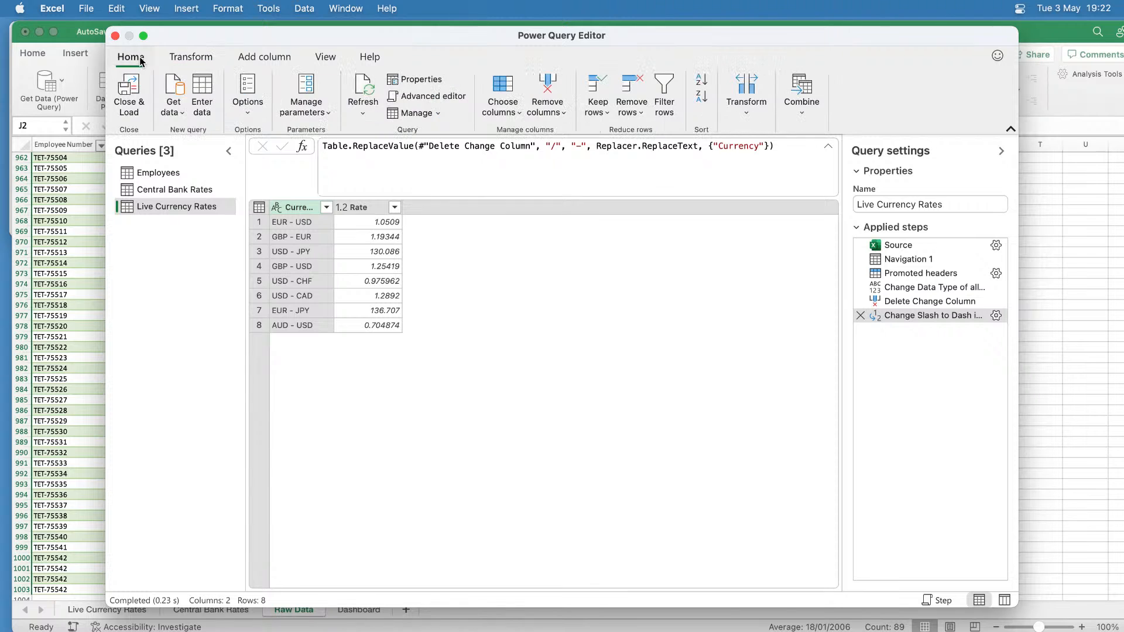
click(132, 88)
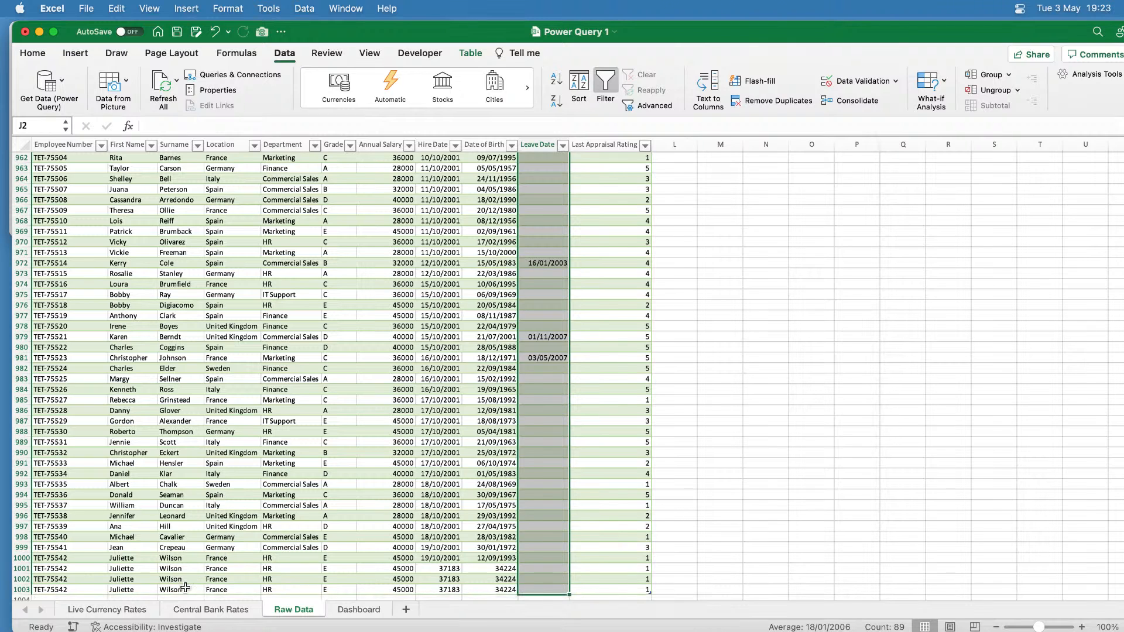
click(133, 612)
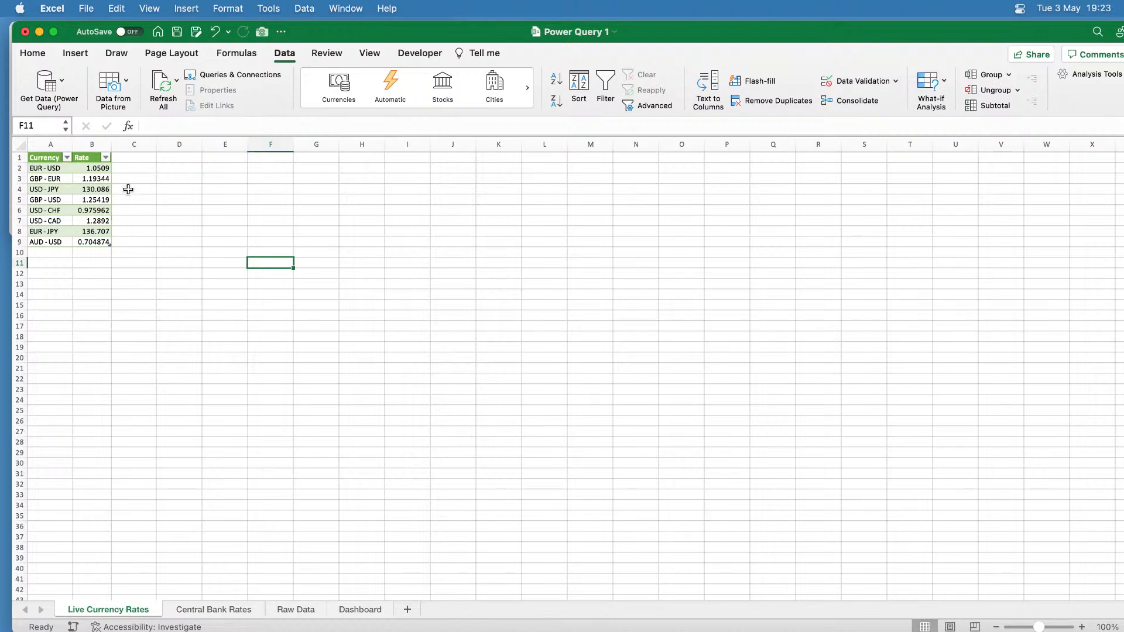
Refresh all of the workbook's data connections from the Live Currency Rates sheet.
click(166, 80)
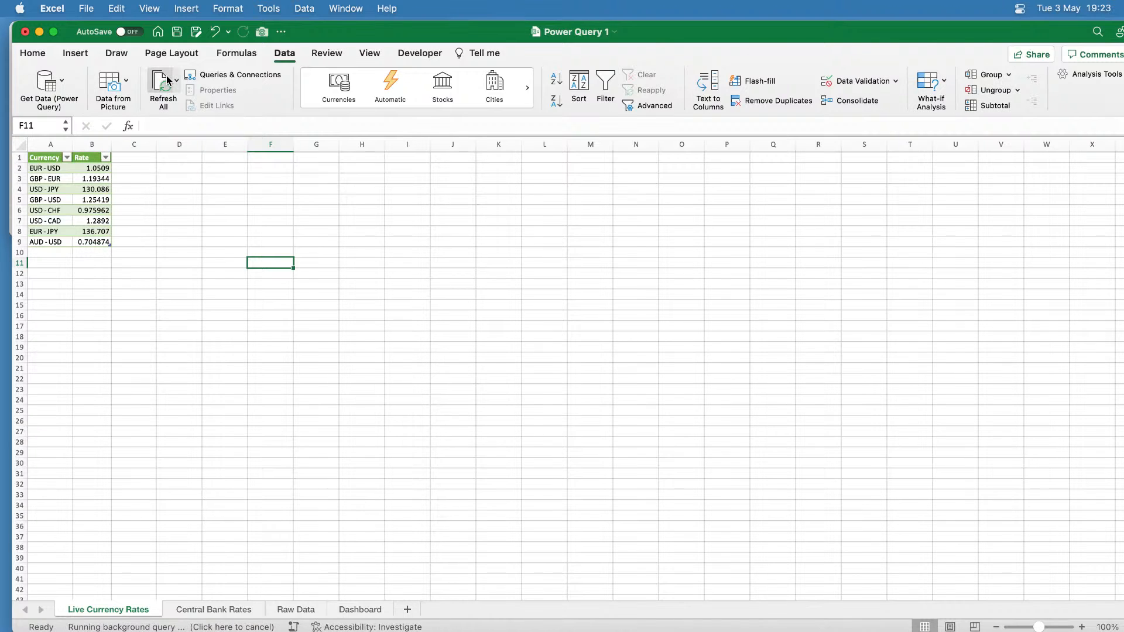
click(166, 81)
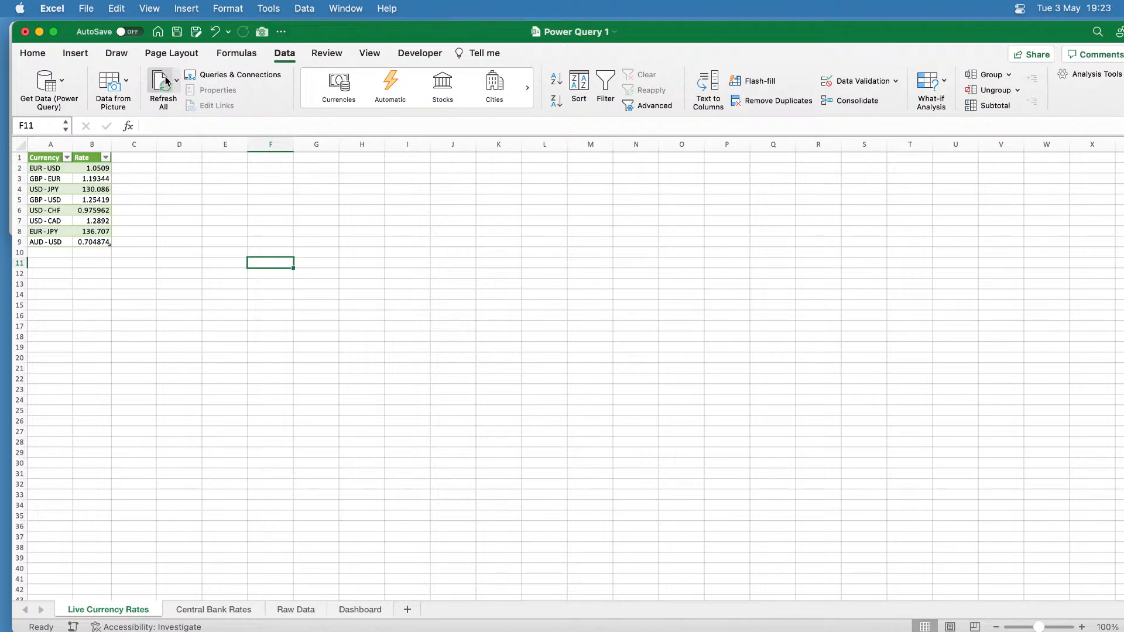
click(167, 81)
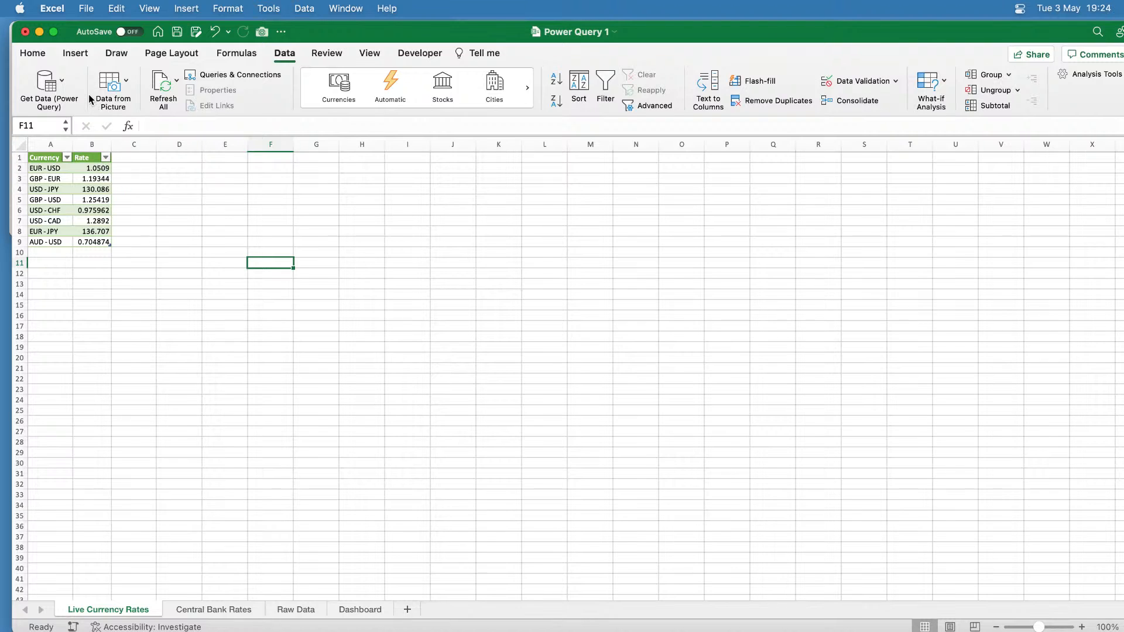
Relaunch the Power Query Editor and delete the slash-to-dash replacement step from the Live Currency Rates query.
click(64, 83)
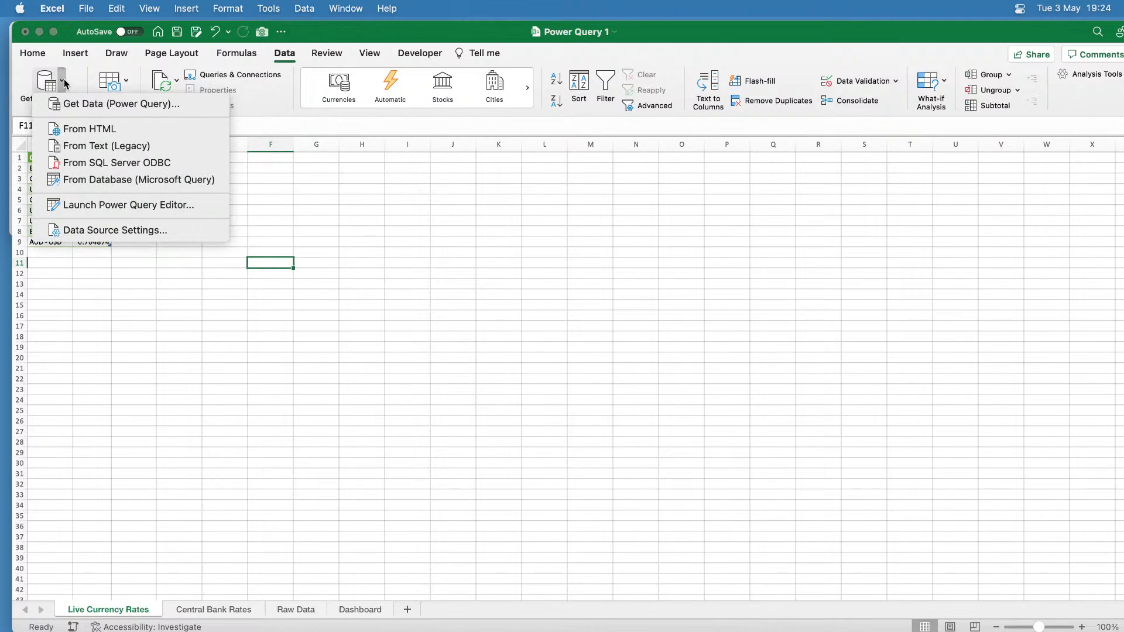
click(64, 82)
click(64, 82)
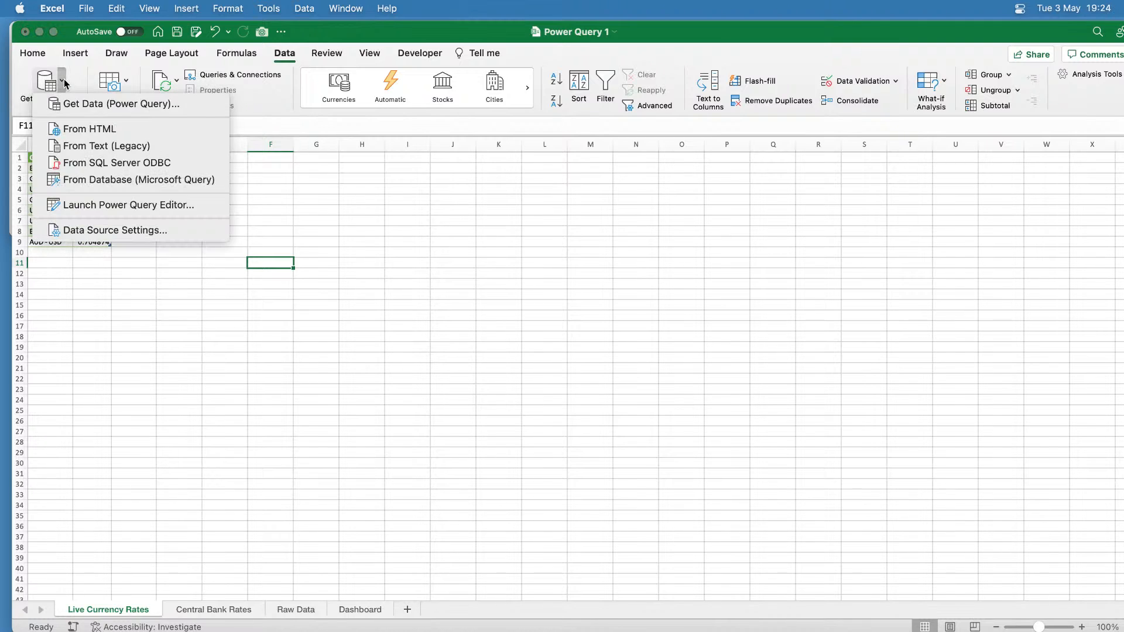
click(136, 206)
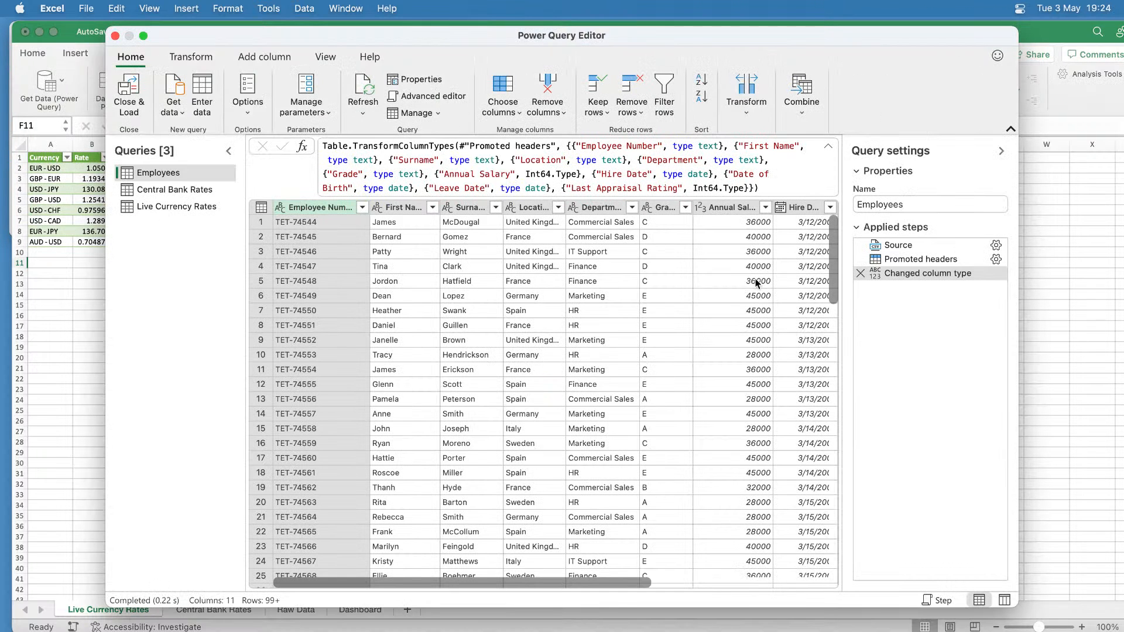
click(183, 211)
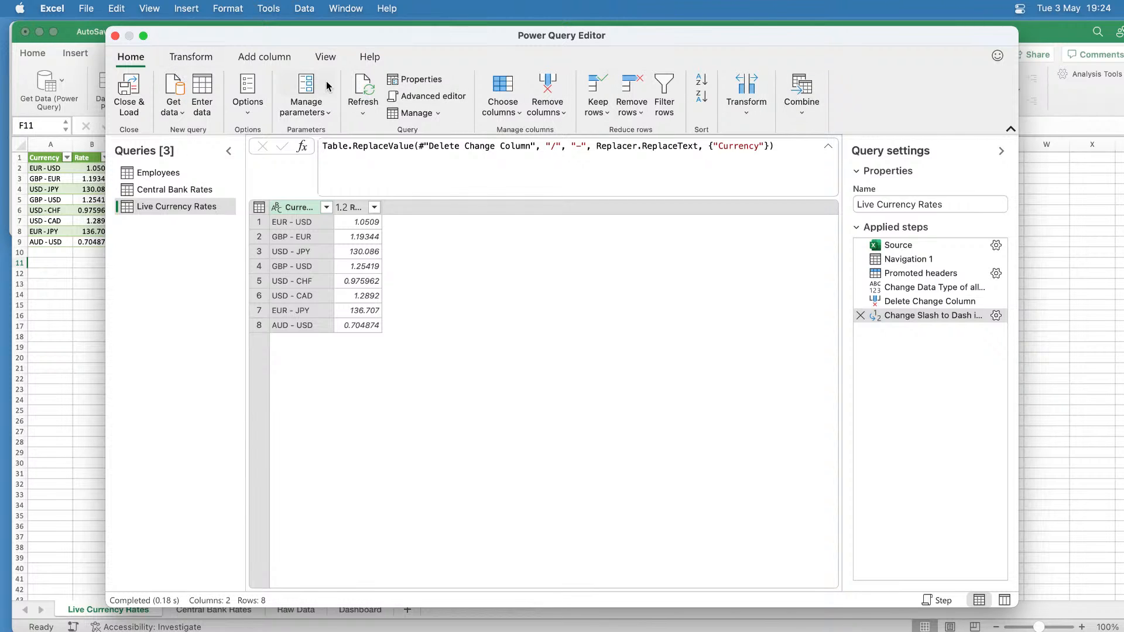
click(860, 316)
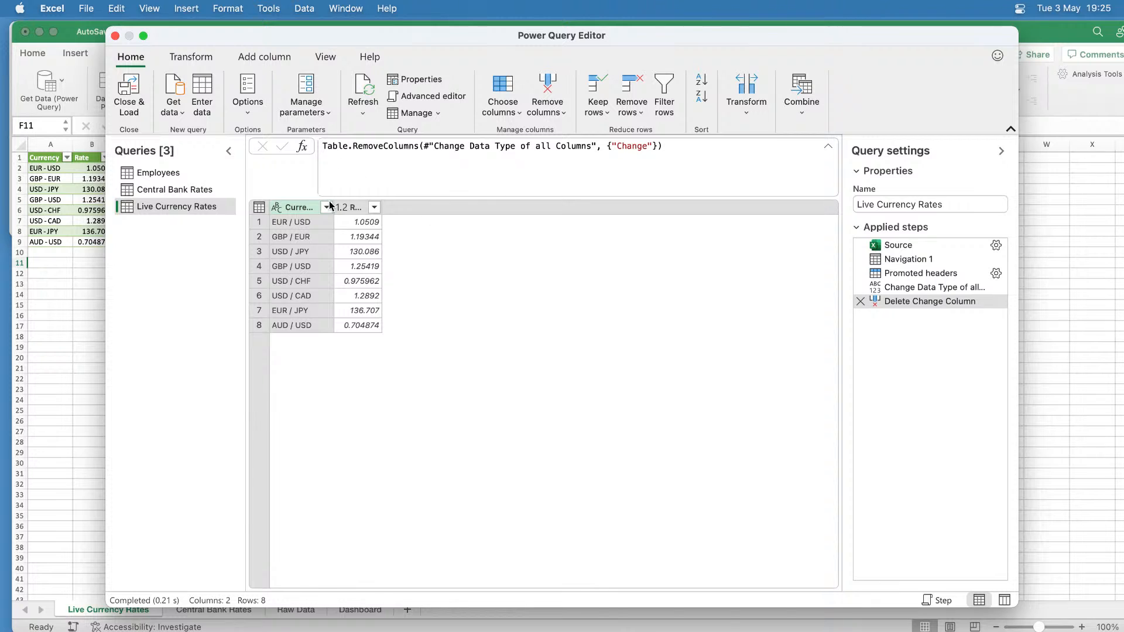
Replace every "/" with "-" in the Currency column of the Live Currency Rates query.
right_click(297, 210)
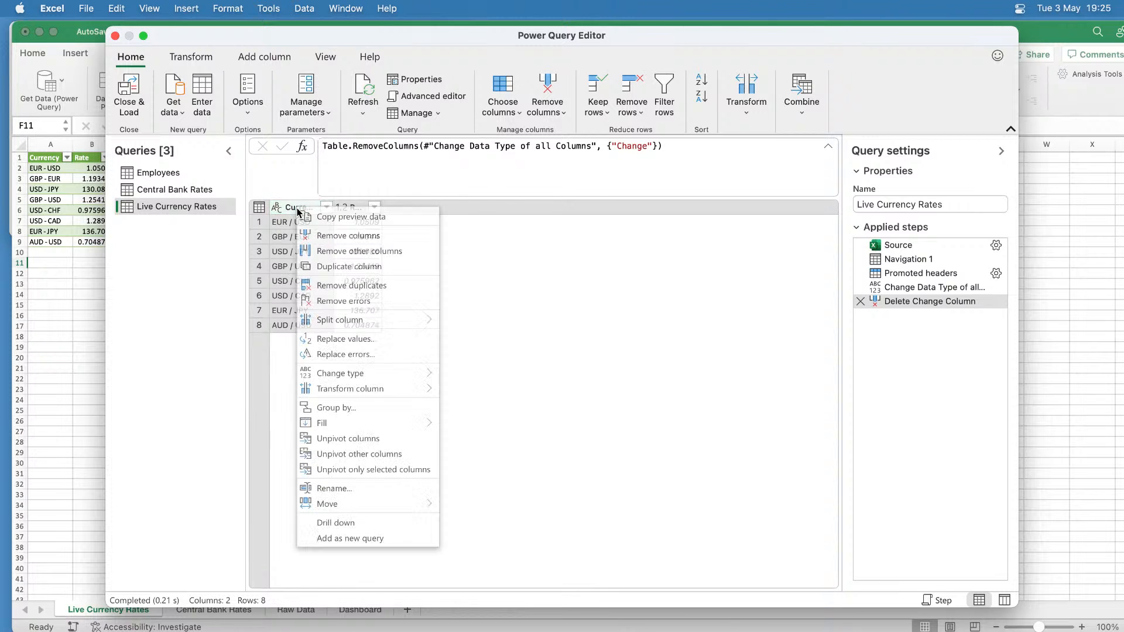
click(350, 341)
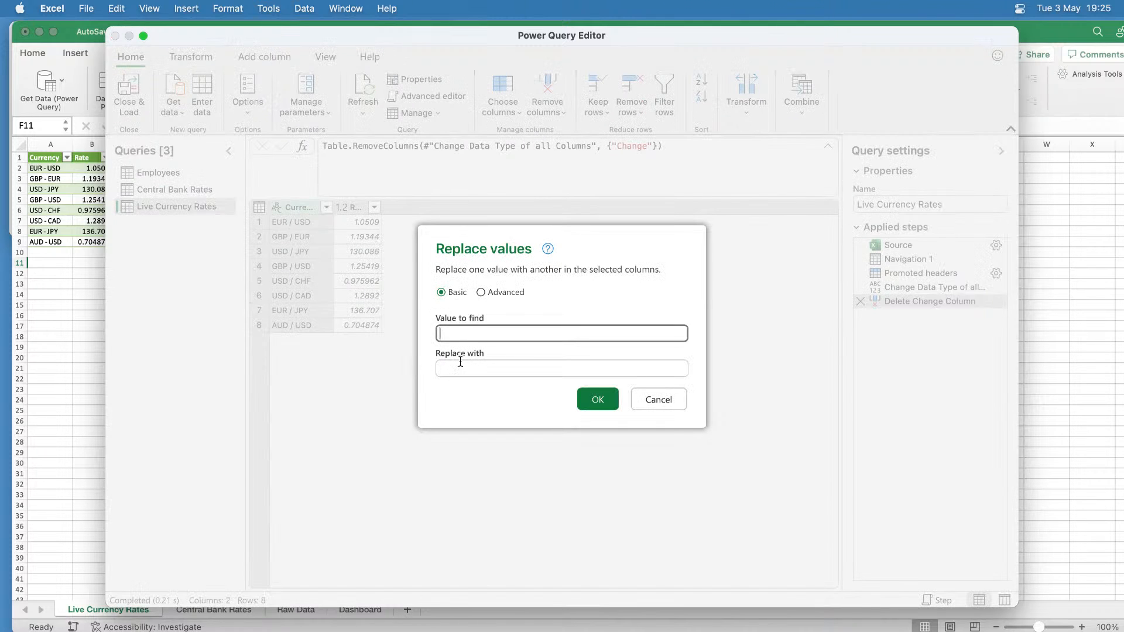
text(/)
click(449, 370)
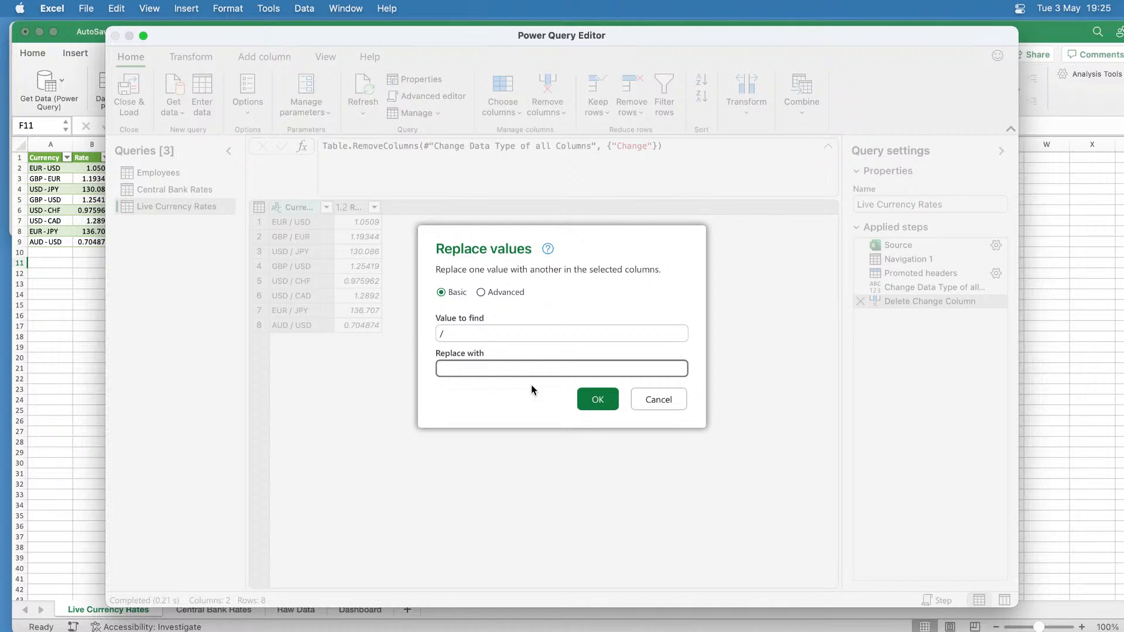
text(-)
click(593, 400)
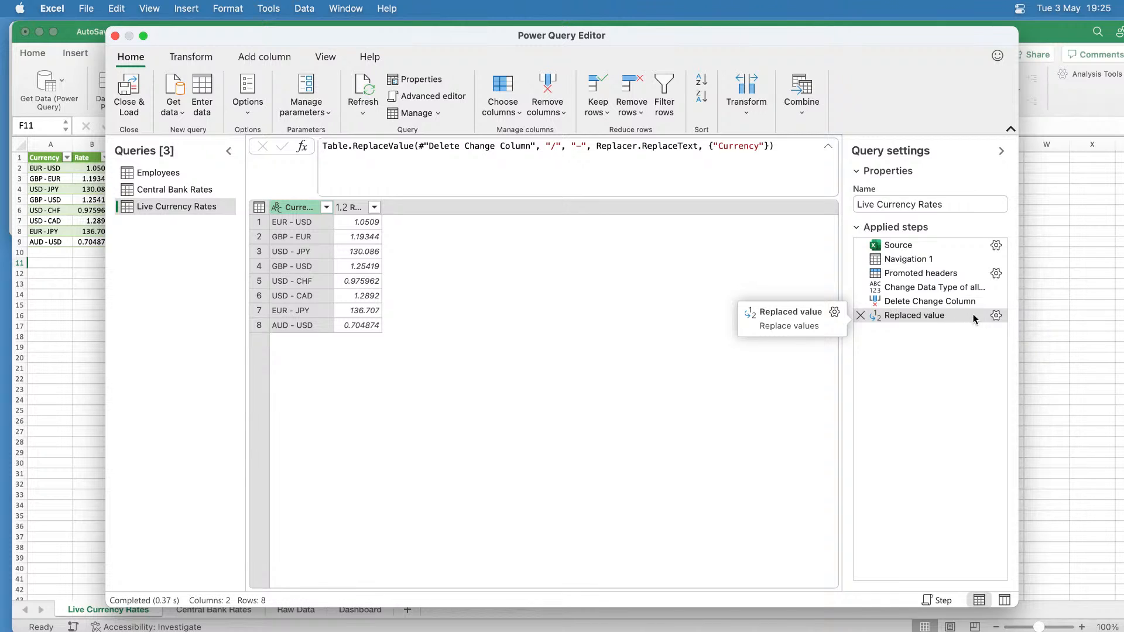
Edit the Replaced value step's settings so that "/" is replaced with ":" instead.
click(996, 316)
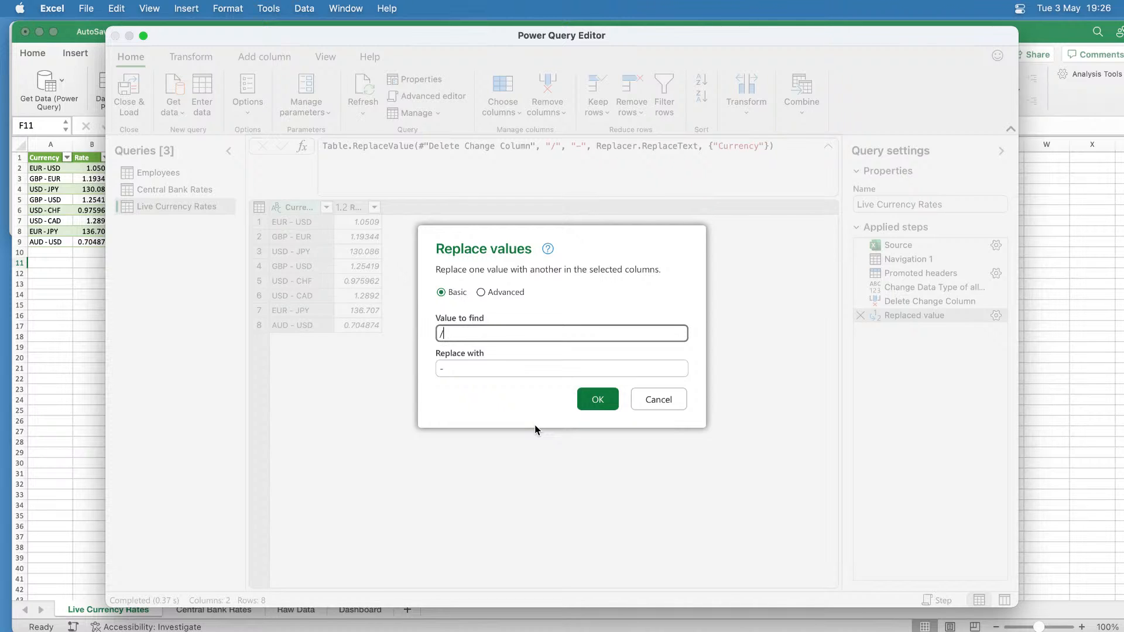
click(451, 369)
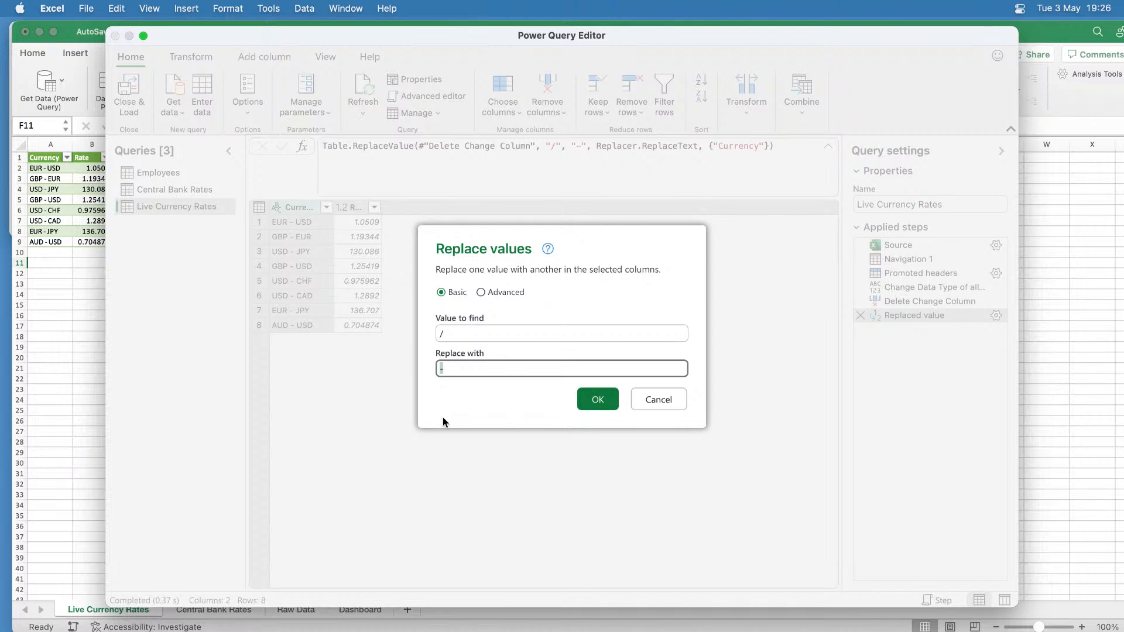
key(BackSpace)
click(595, 403)
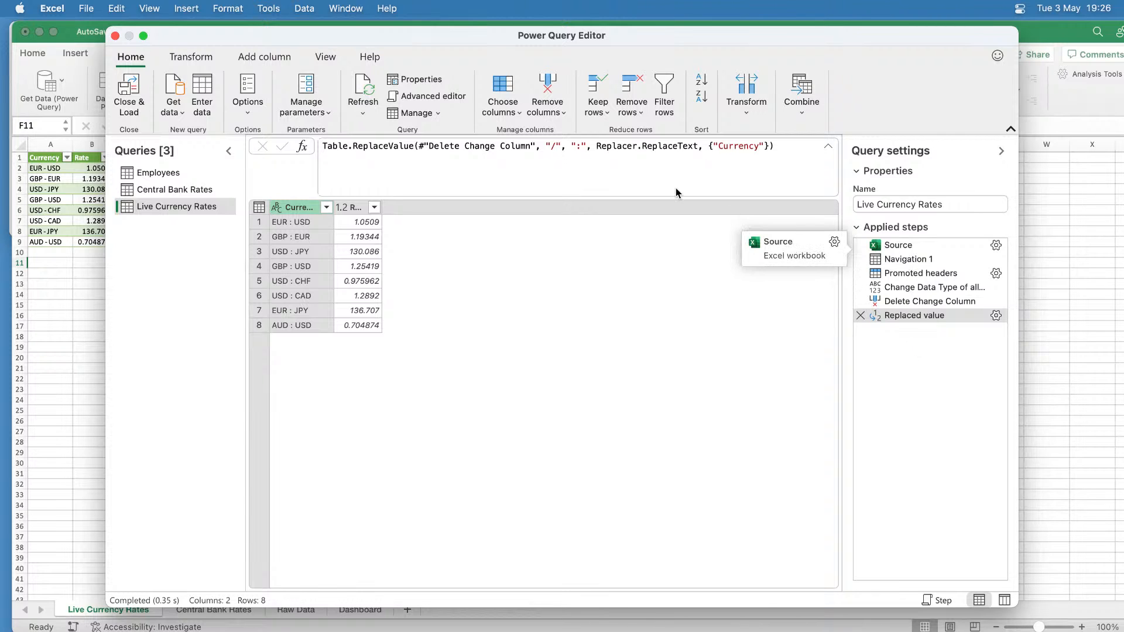
Examine the formulas of the Replaced value and Source steps and the file path in the Source step's settings.
drag(775, 146, 482, 139)
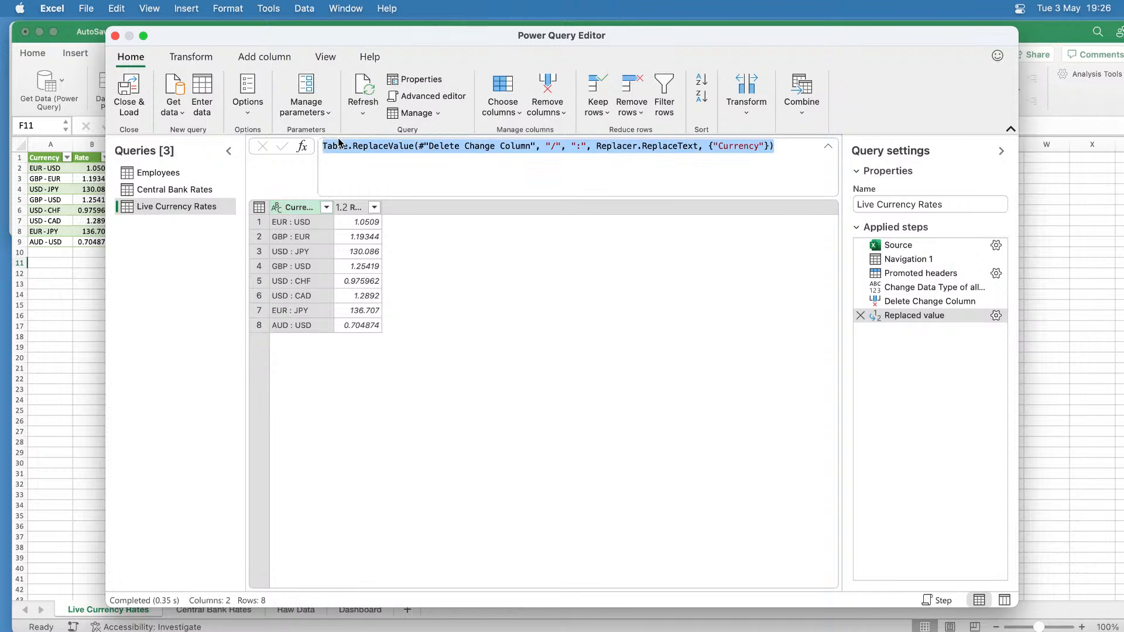
click(376, 167)
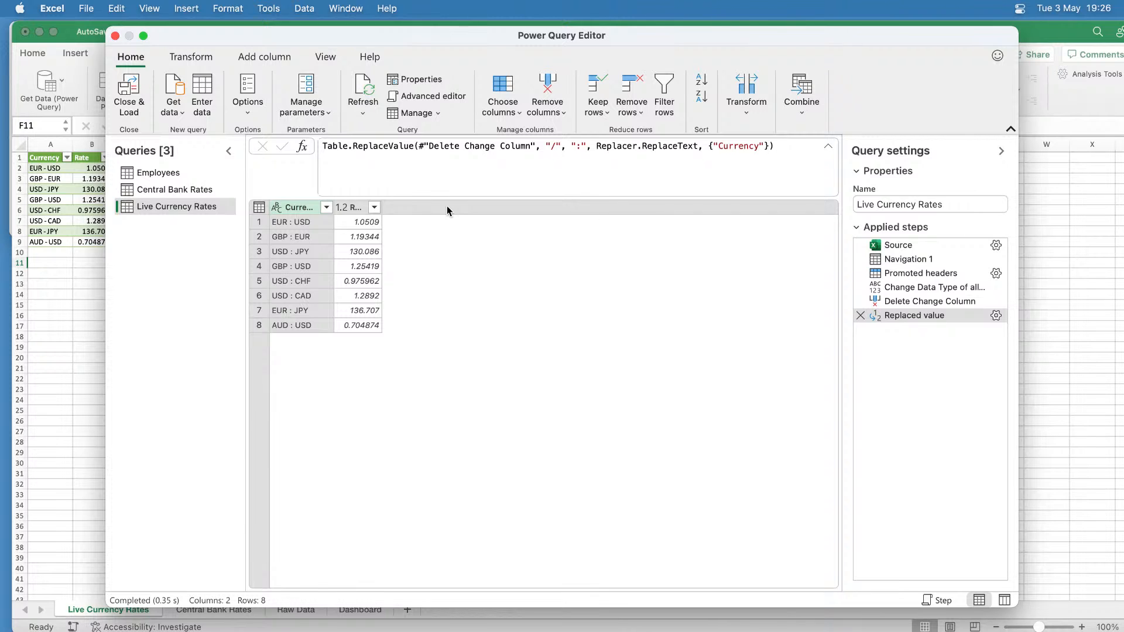
click(886, 249)
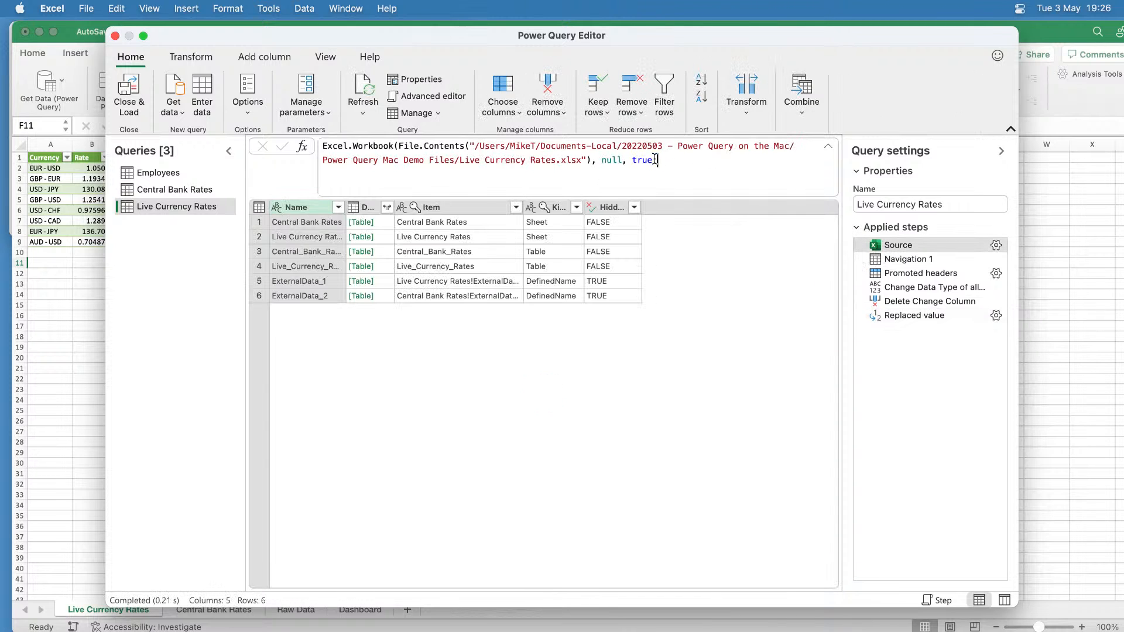
drag(658, 160, 314, 153)
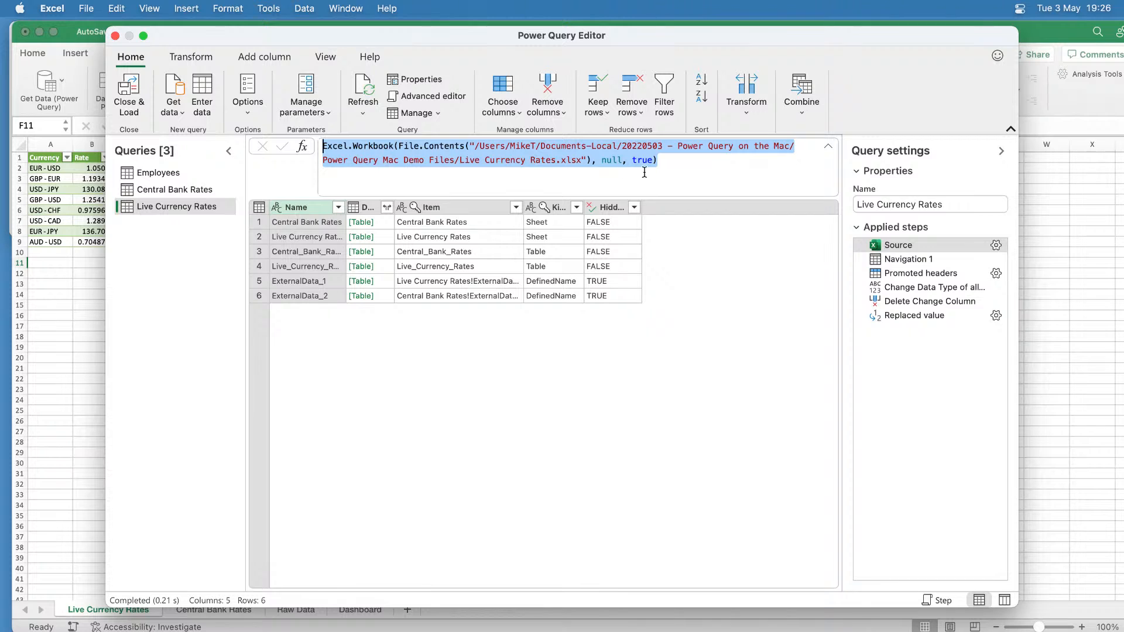
click(664, 165)
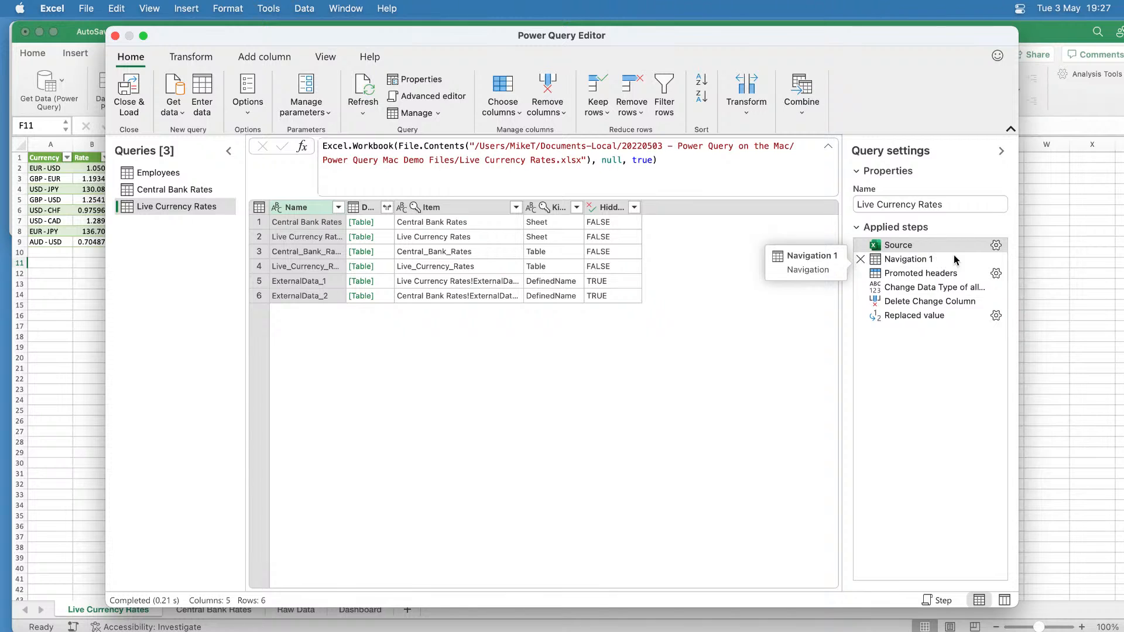
click(995, 246)
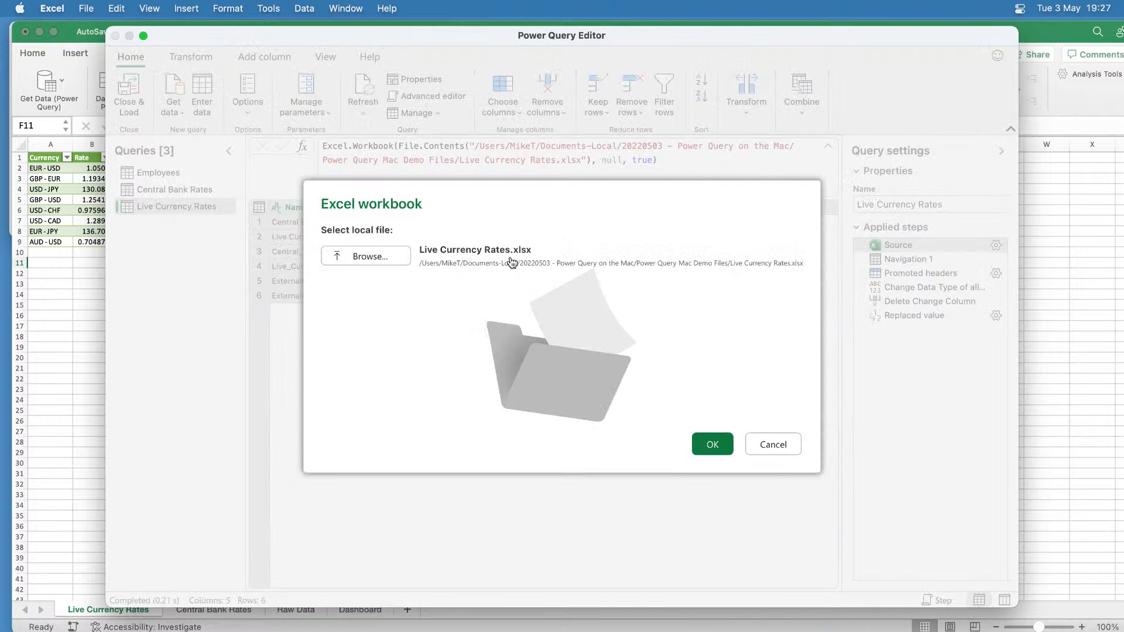
click(773, 445)
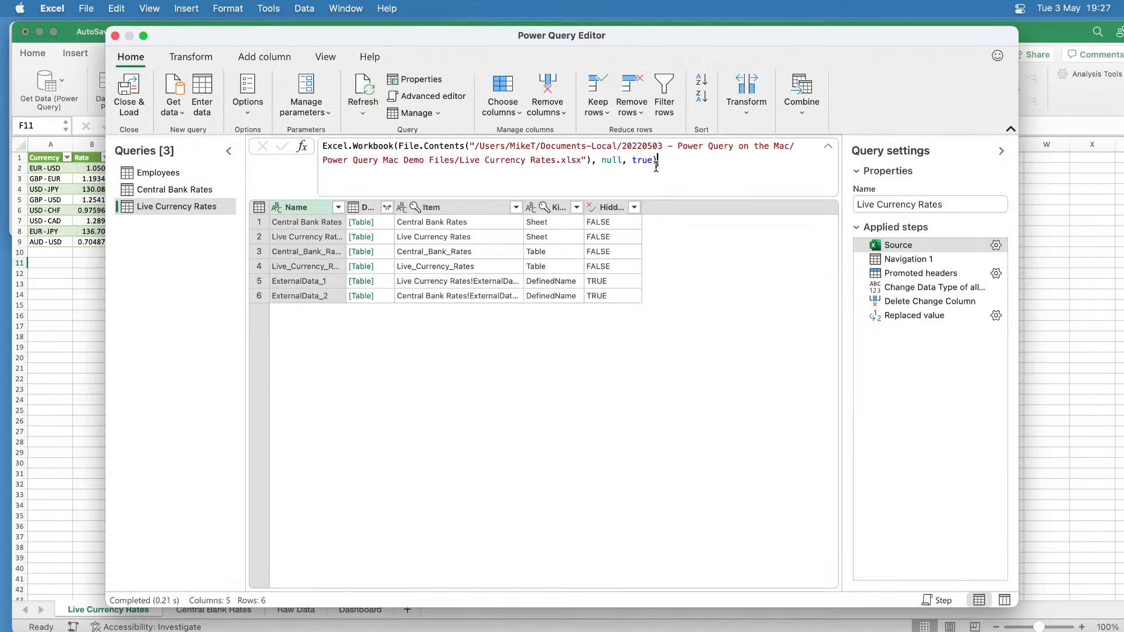
drag(656, 161, 323, 146)
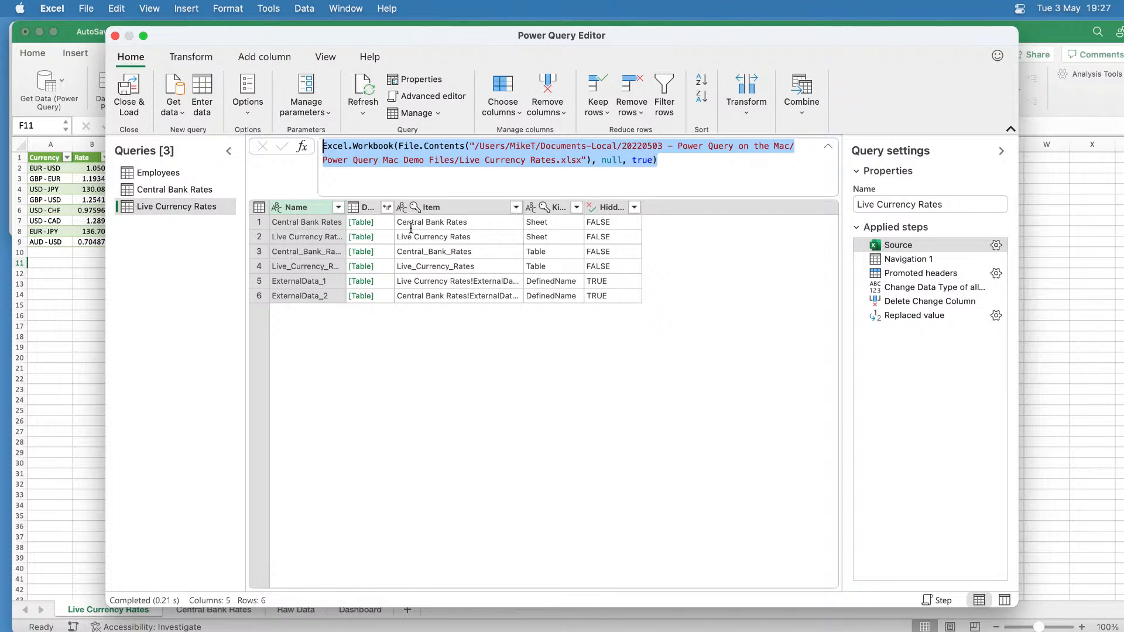
Review the formula and preview of each applied step from Navigation 1 to Replaced value, including the replacement's settings.
click(888, 262)
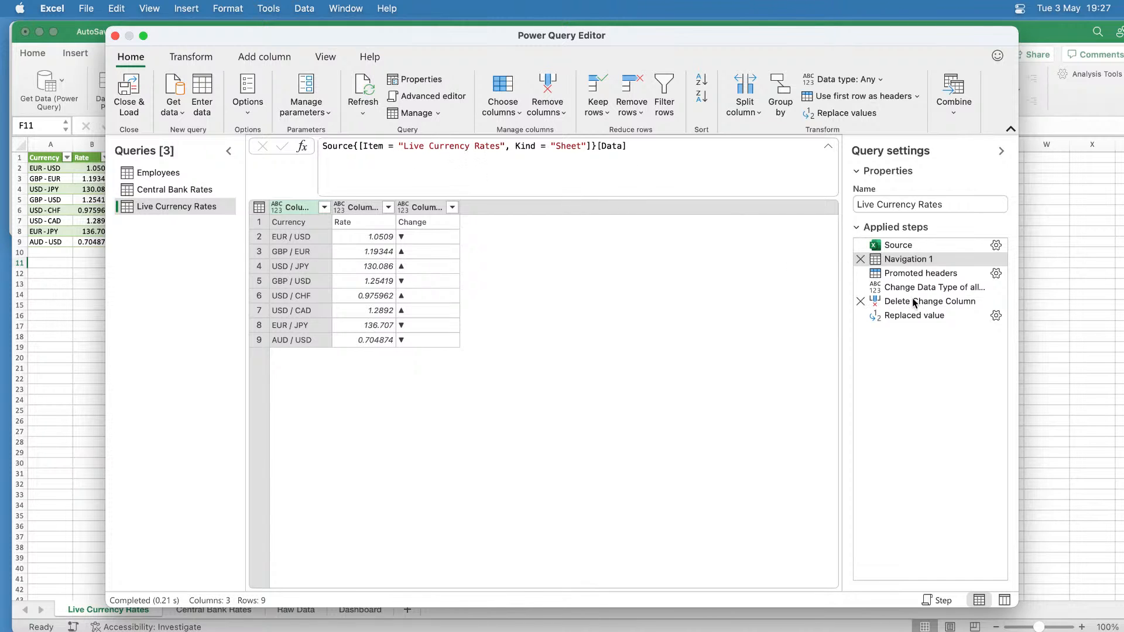
click(906, 277)
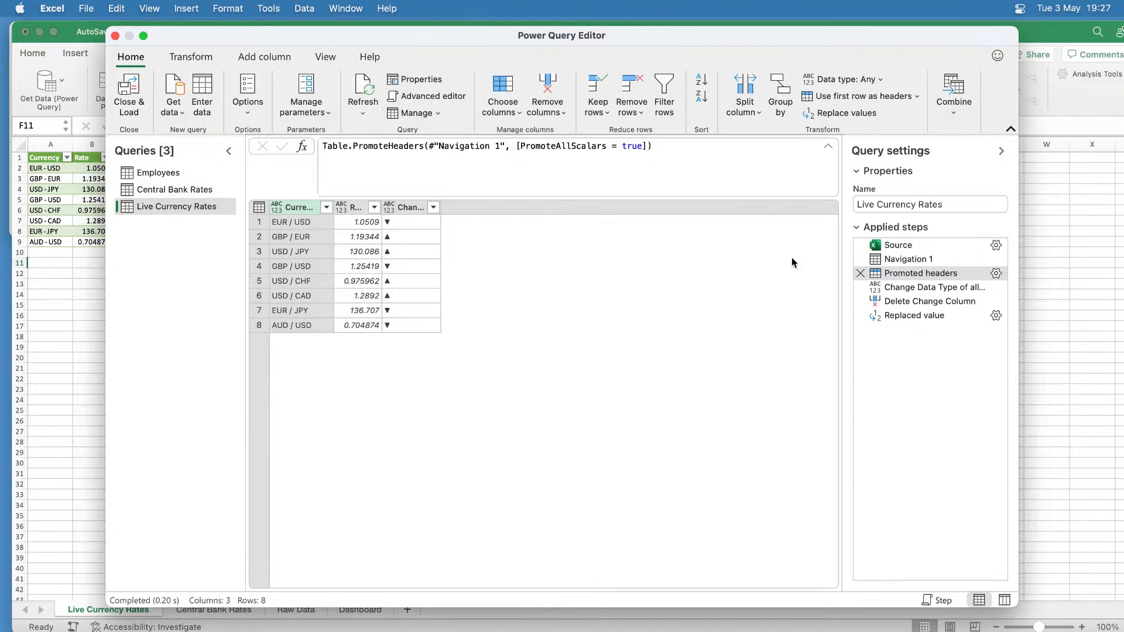
click(895, 291)
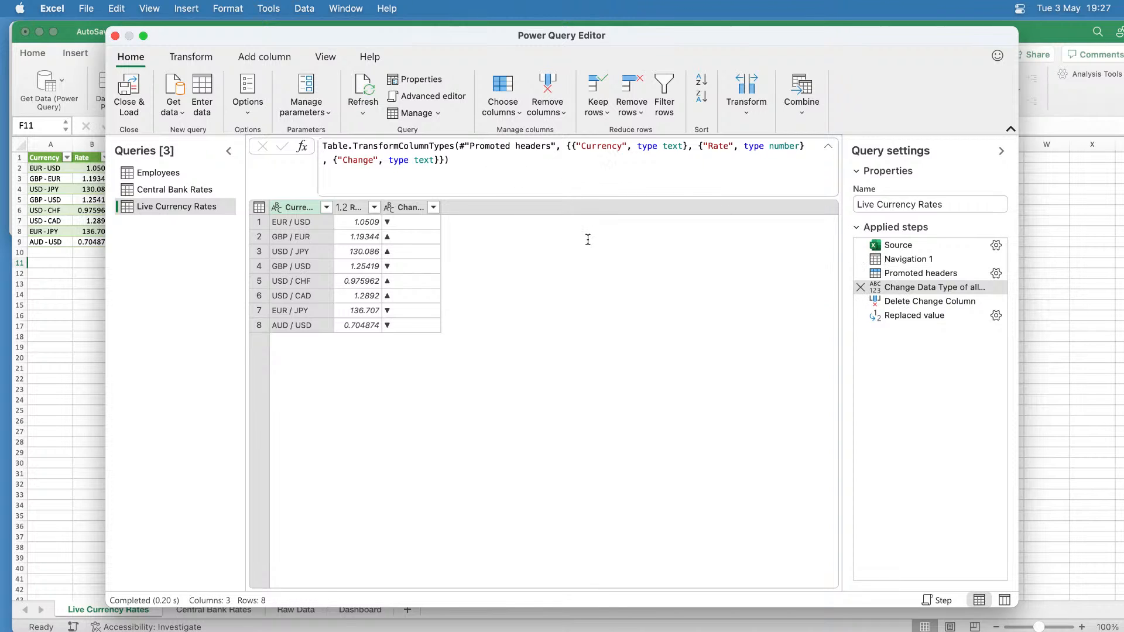
click(905, 302)
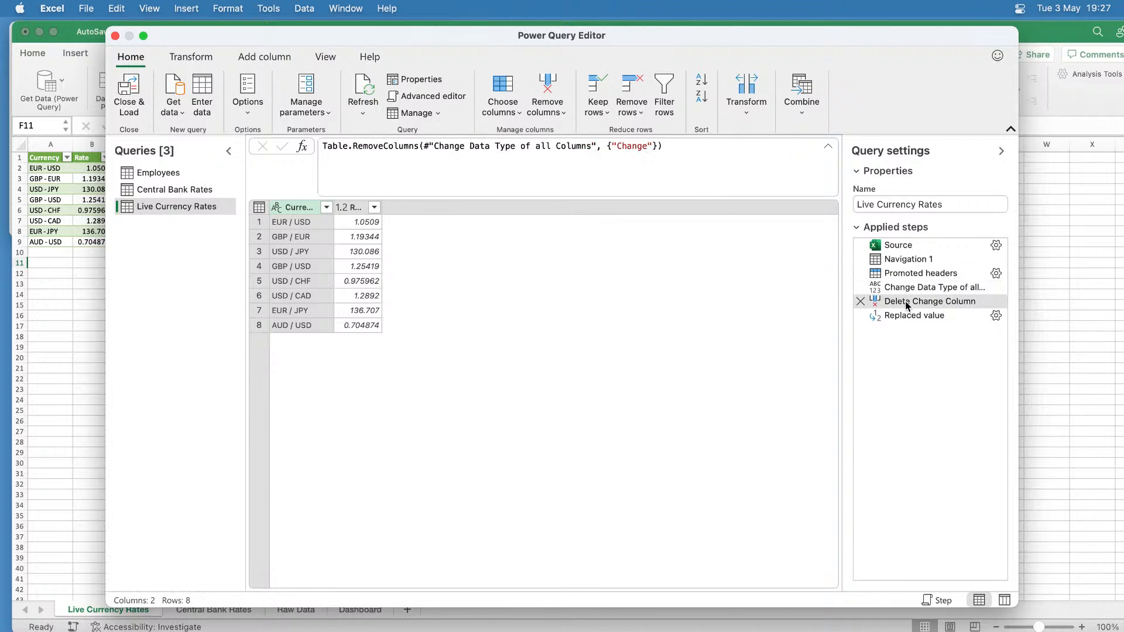
click(911, 317)
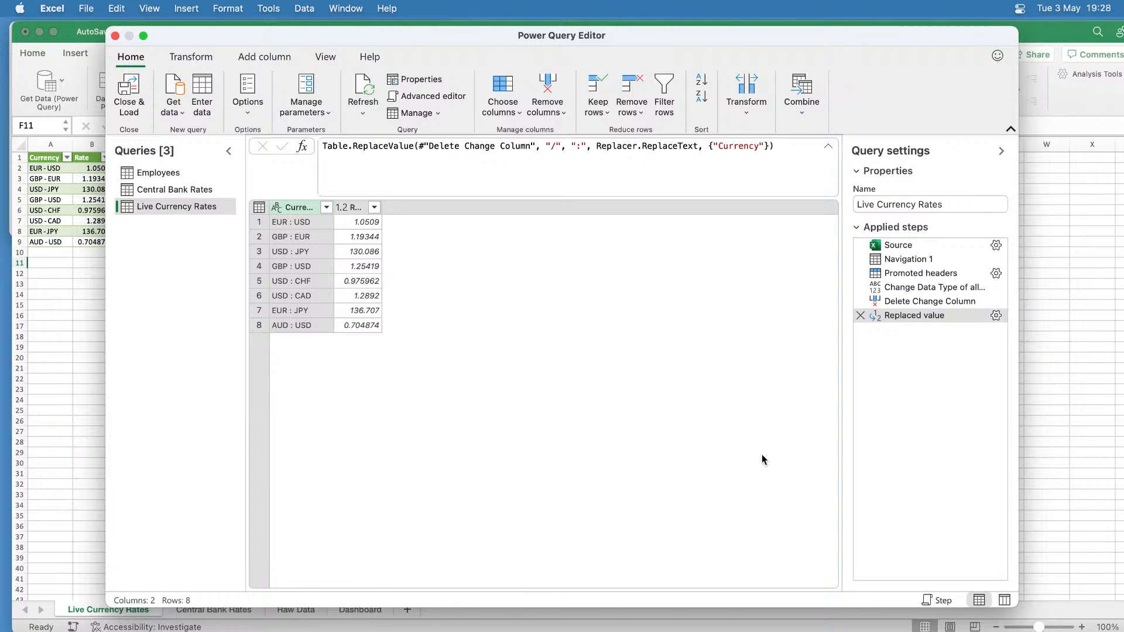
click(996, 315)
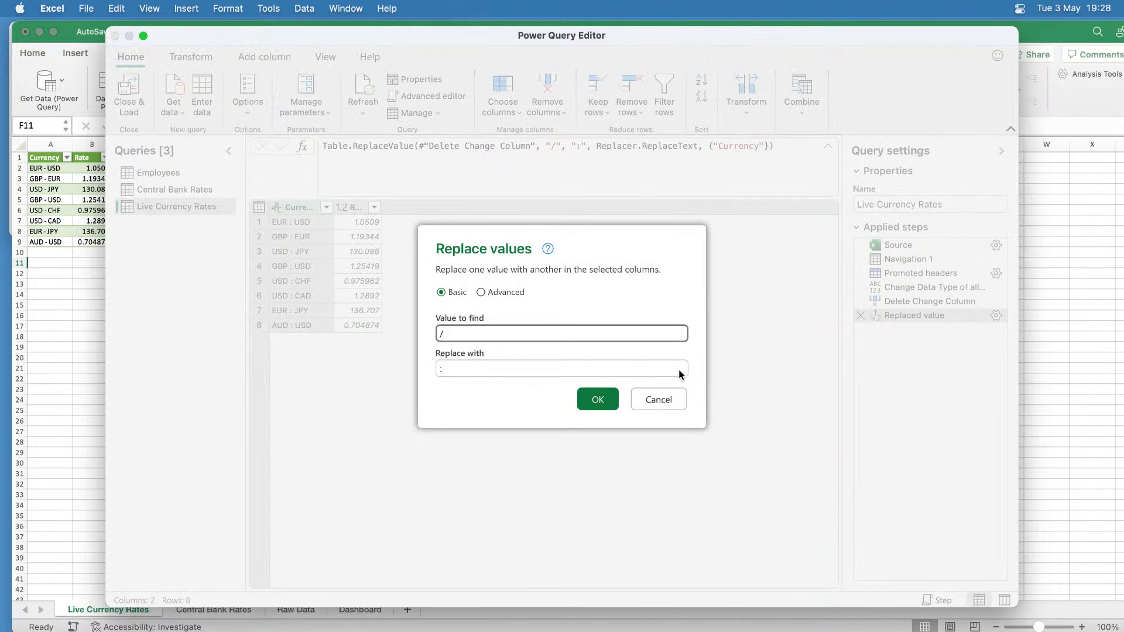
click(658, 401)
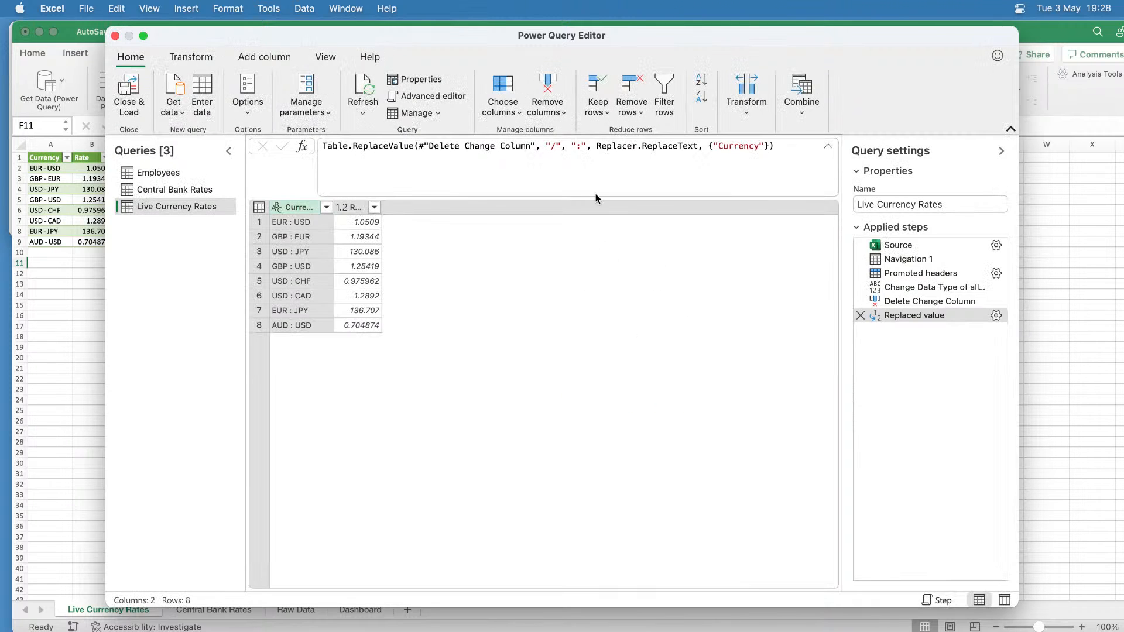
Change the replacement text in the Replaced value formula to "-" and load the query into the workbook.
key(BackSpace)
text(-)
key(Return)
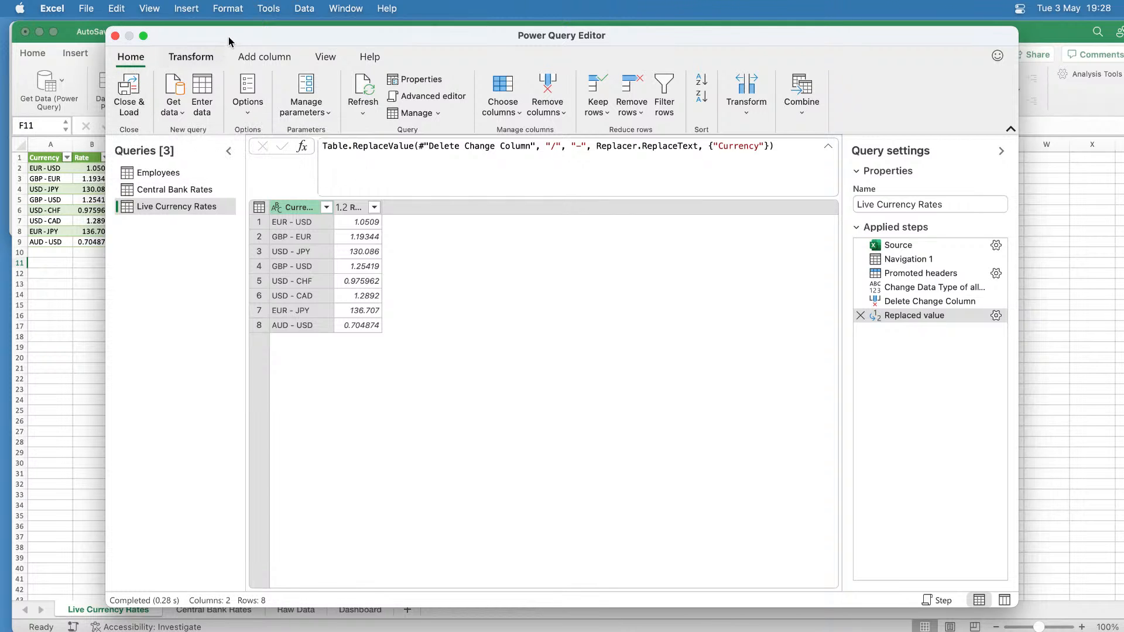
drag(228, 41, 237, 38)
click(138, 94)
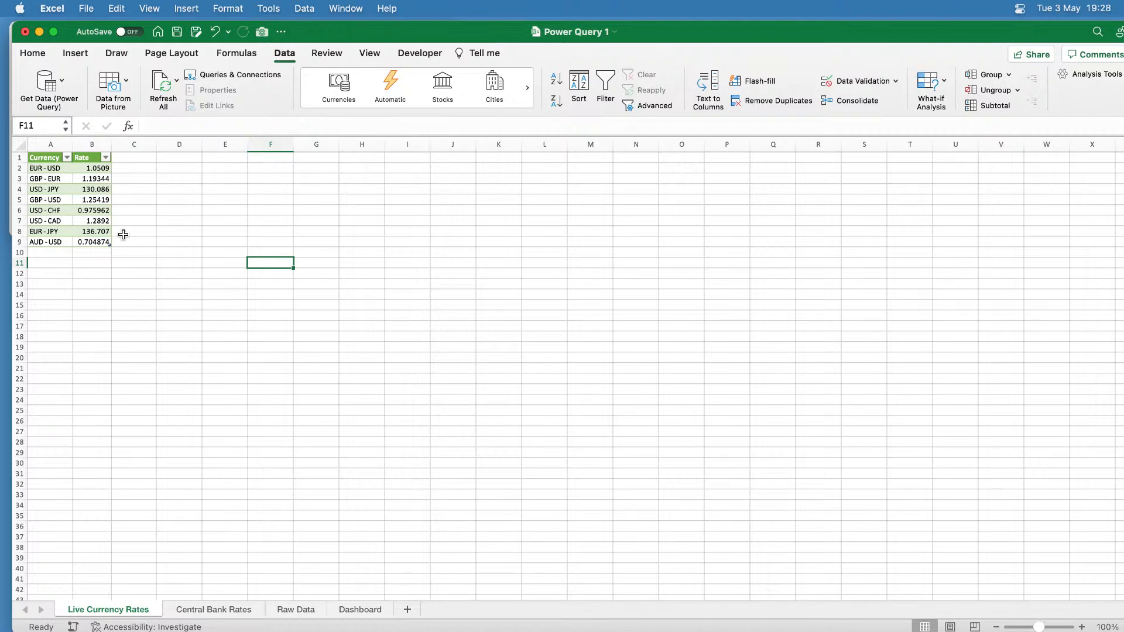
click(63, 81)
click(120, 104)
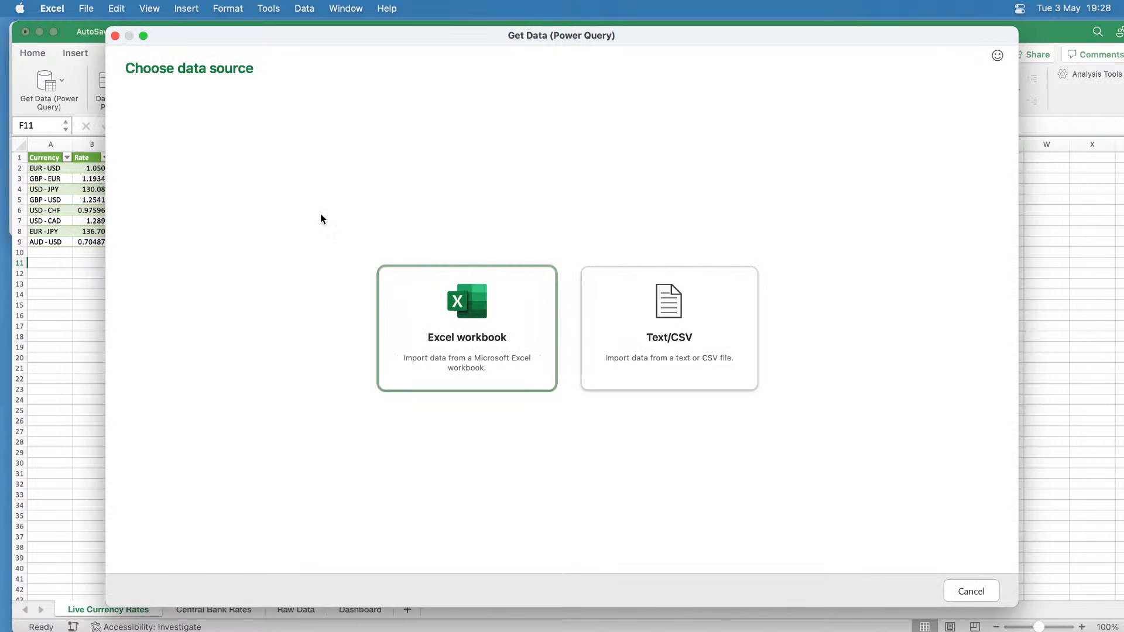
click(995, 592)
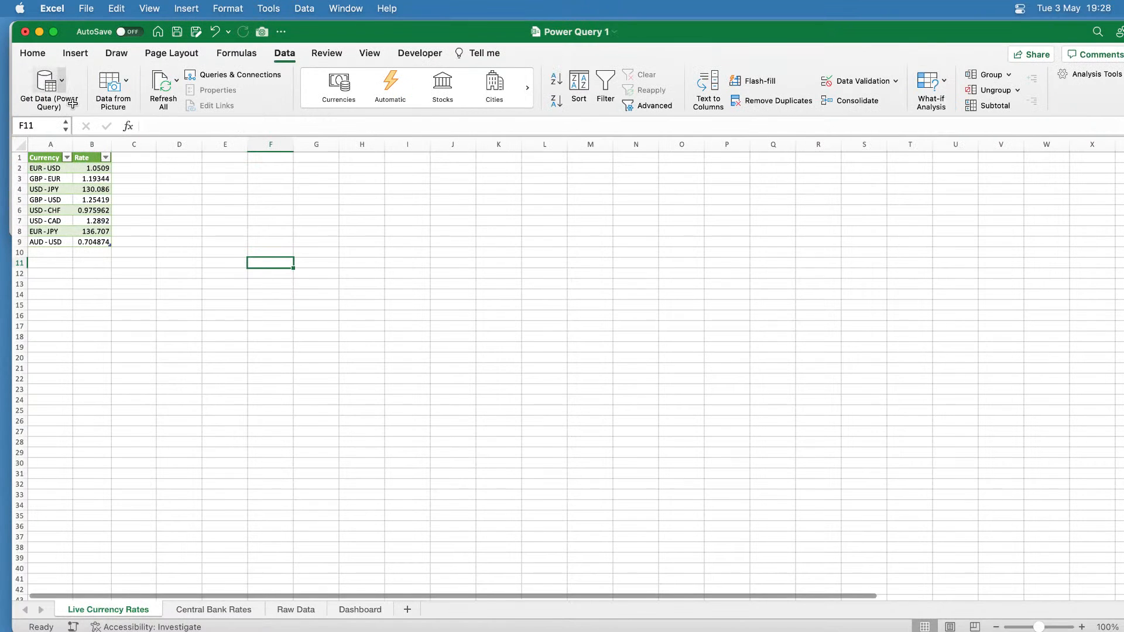
Relaunch the Power Query Editor and delete the Replaced value step from the Live Currency Rates query.
click(62, 81)
click(143, 208)
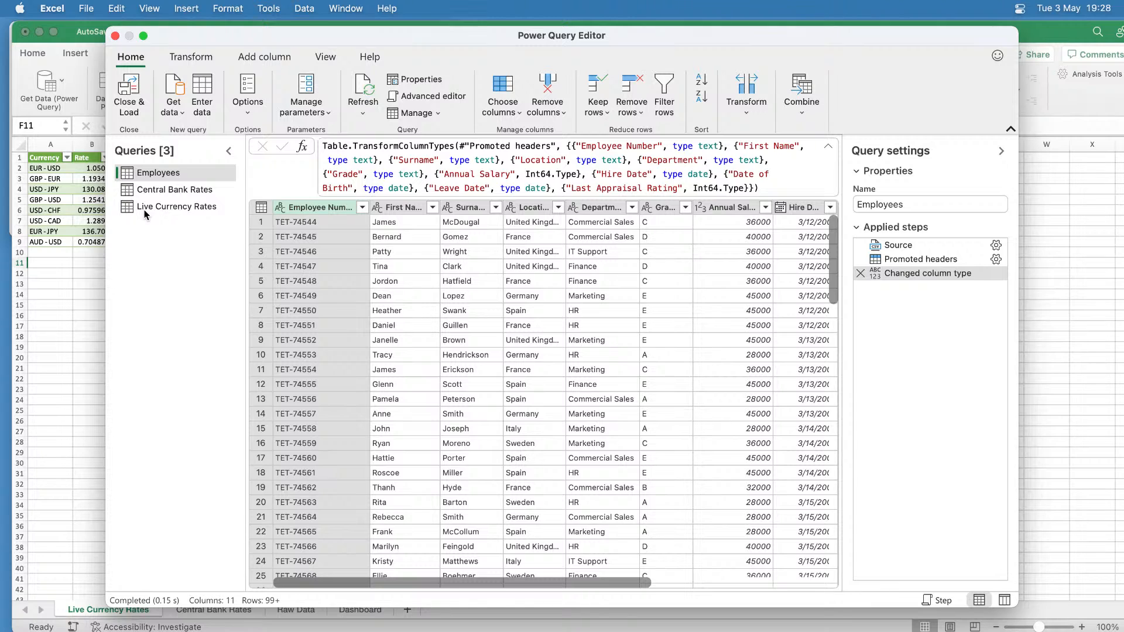
click(146, 210)
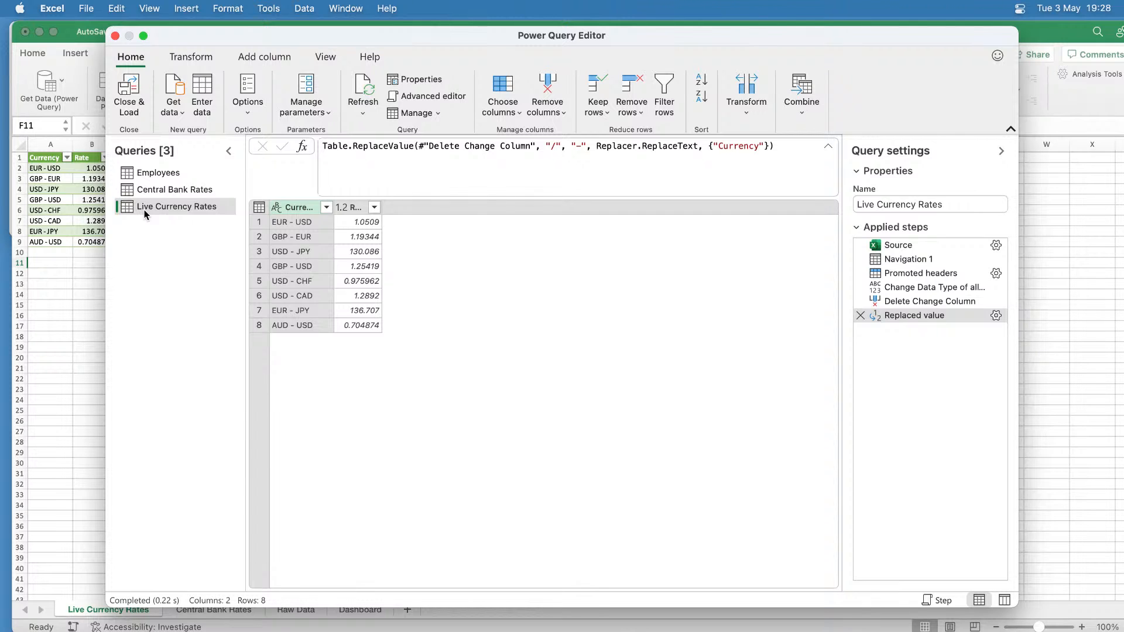
drag(240, 44, 322, 46)
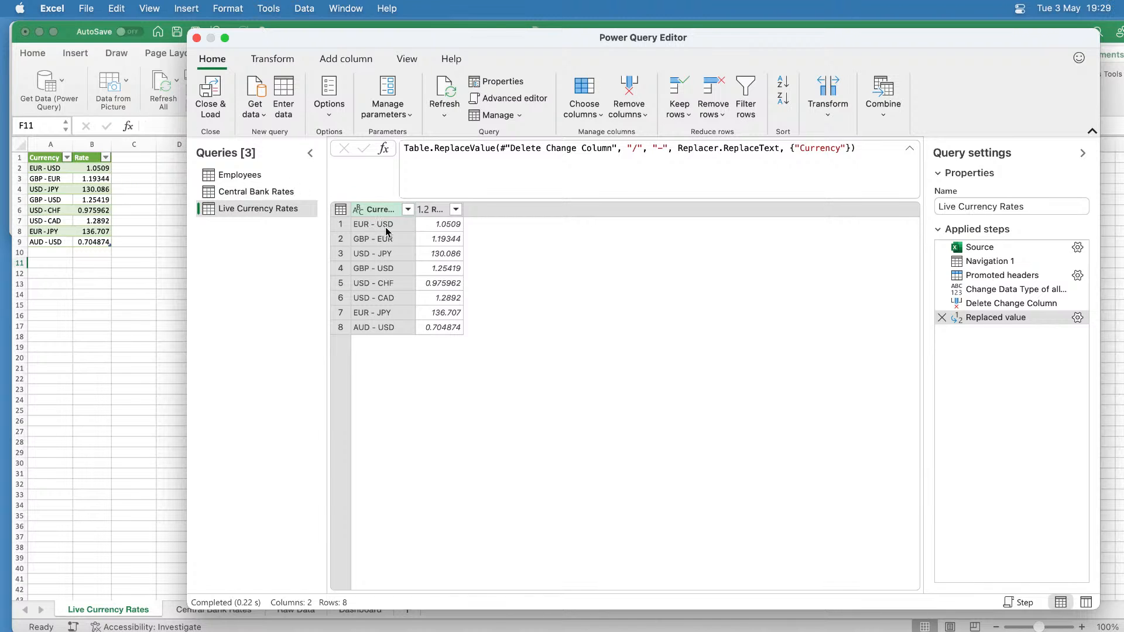
drag(494, 48, 353, 38)
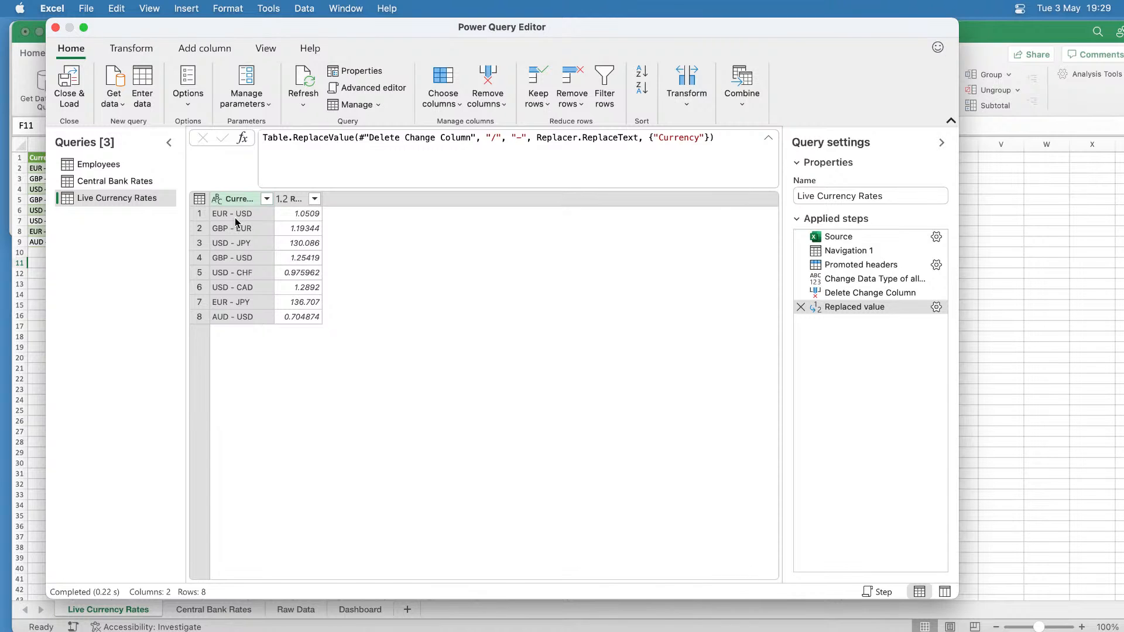
click(801, 308)
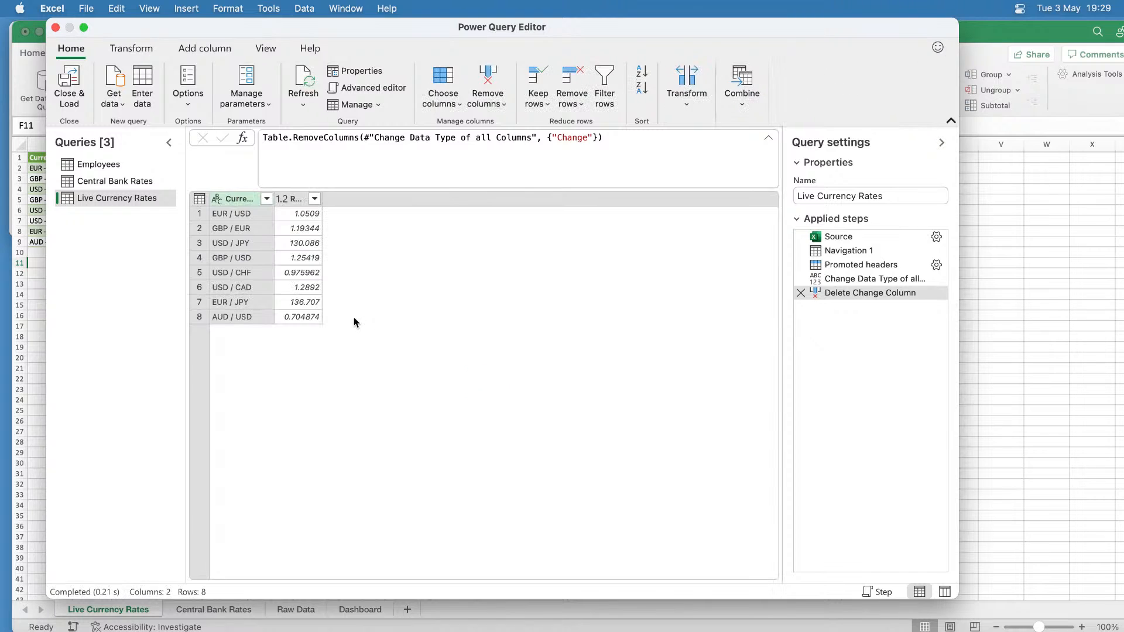
Split the Currency column of the Live Currency Rates query by the custom delimiter " / ".
click(240, 203)
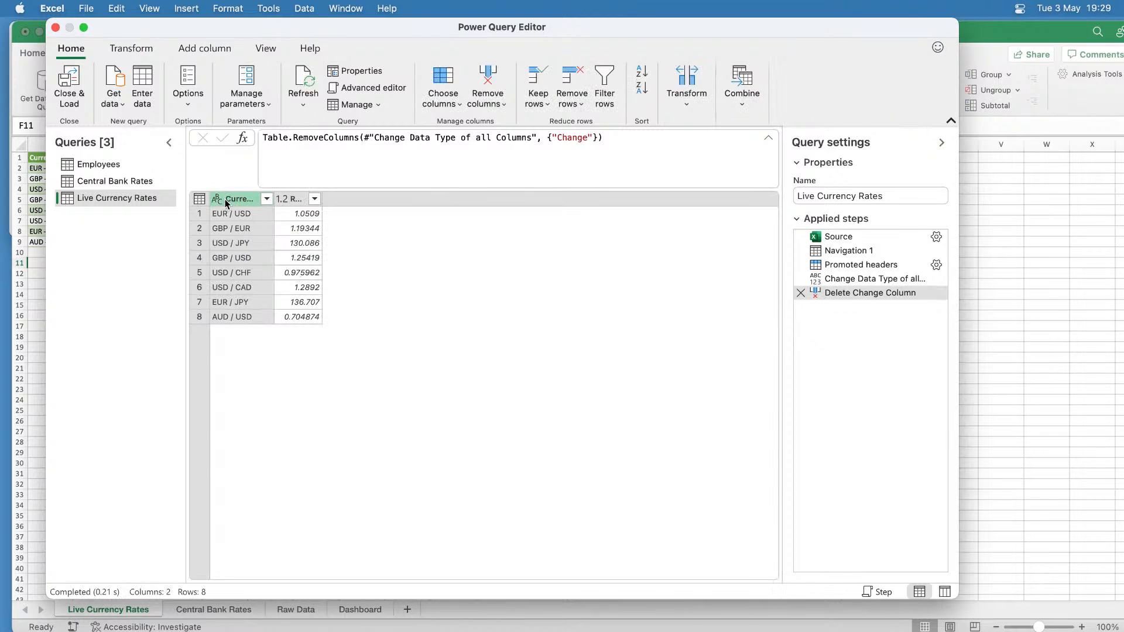
drag(274, 201, 301, 202)
right_click(251, 203)
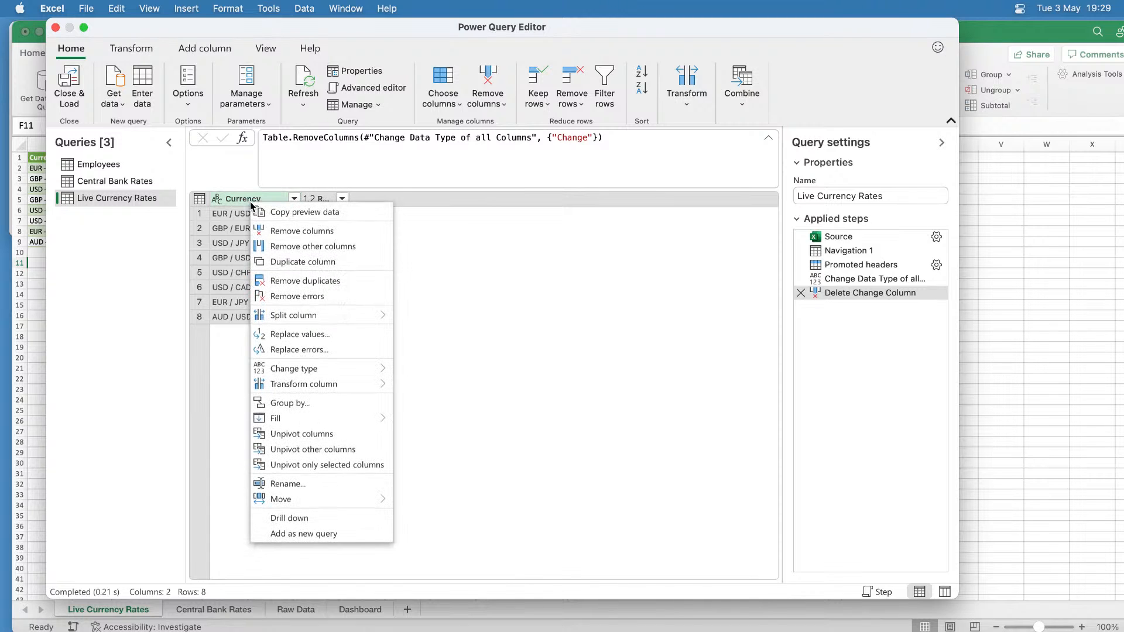
mouse_move(323, 319)
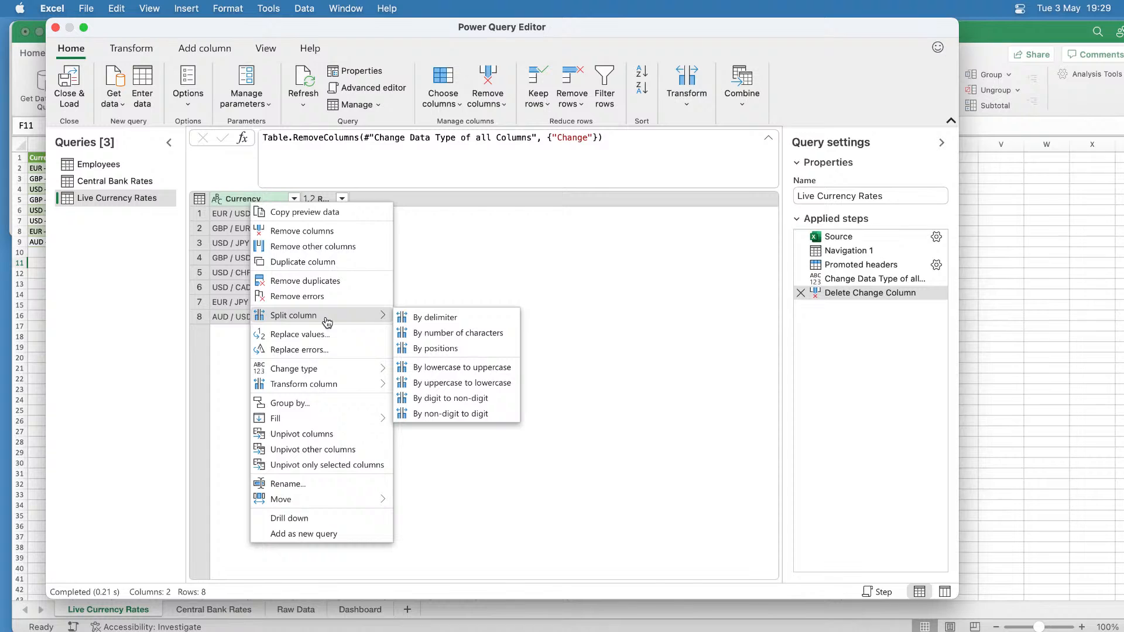
click(439, 319)
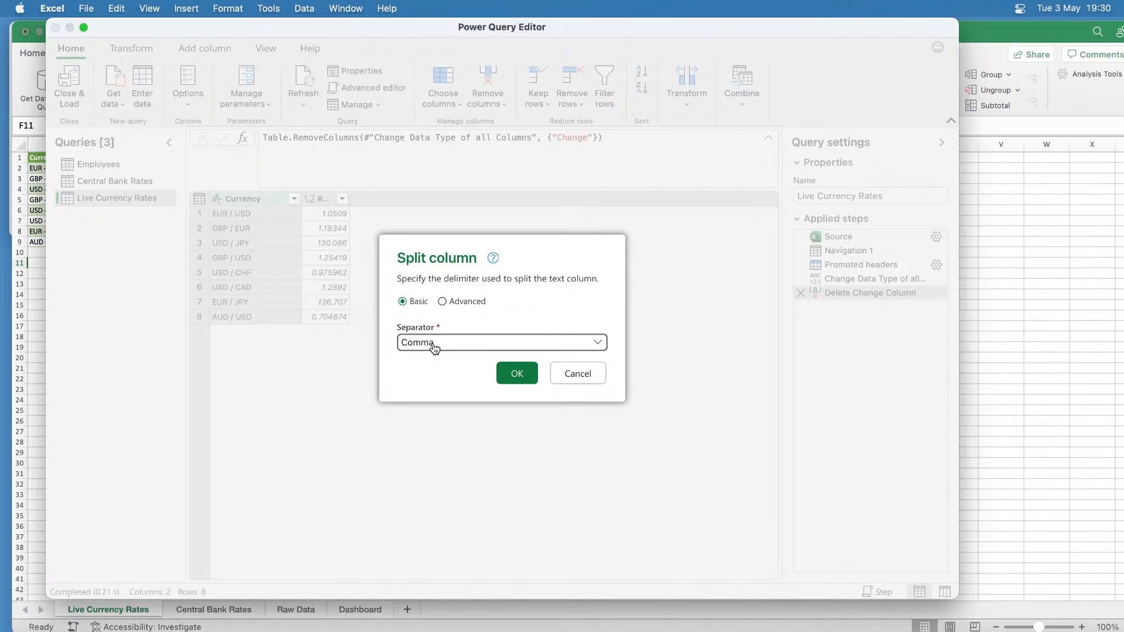
click(433, 347)
click(432, 467)
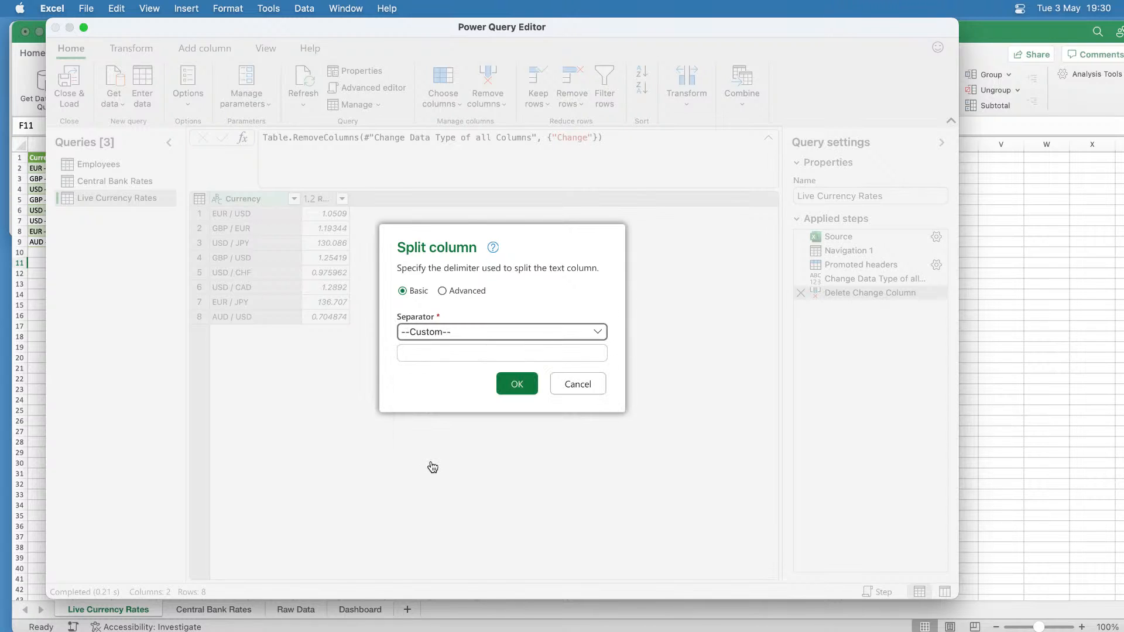
click(422, 350)
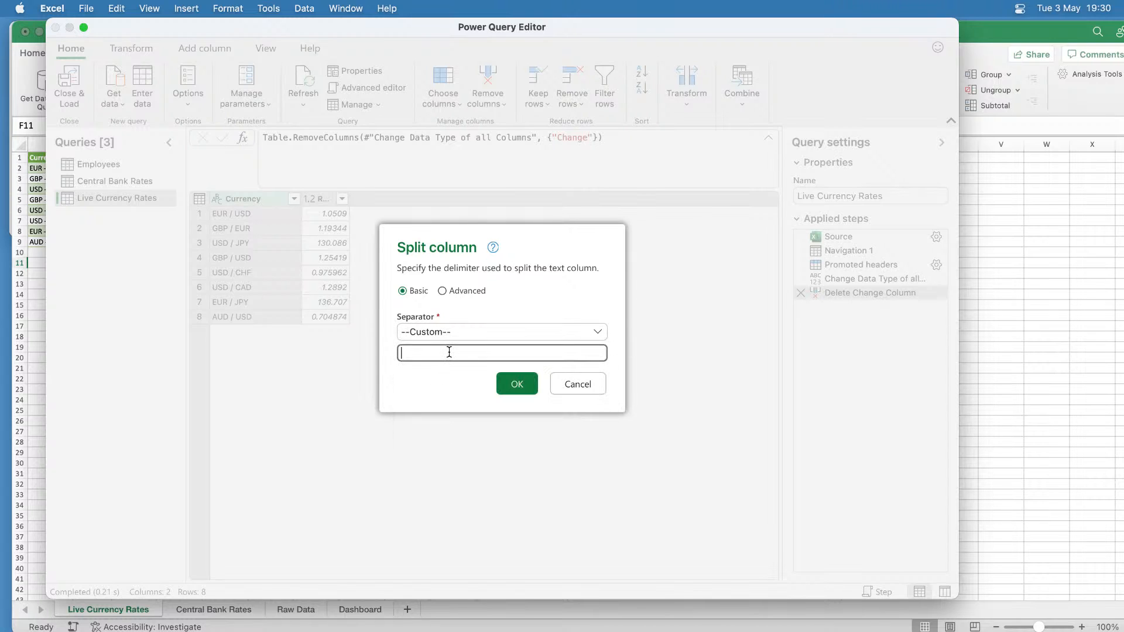
text(/)
click(519, 386)
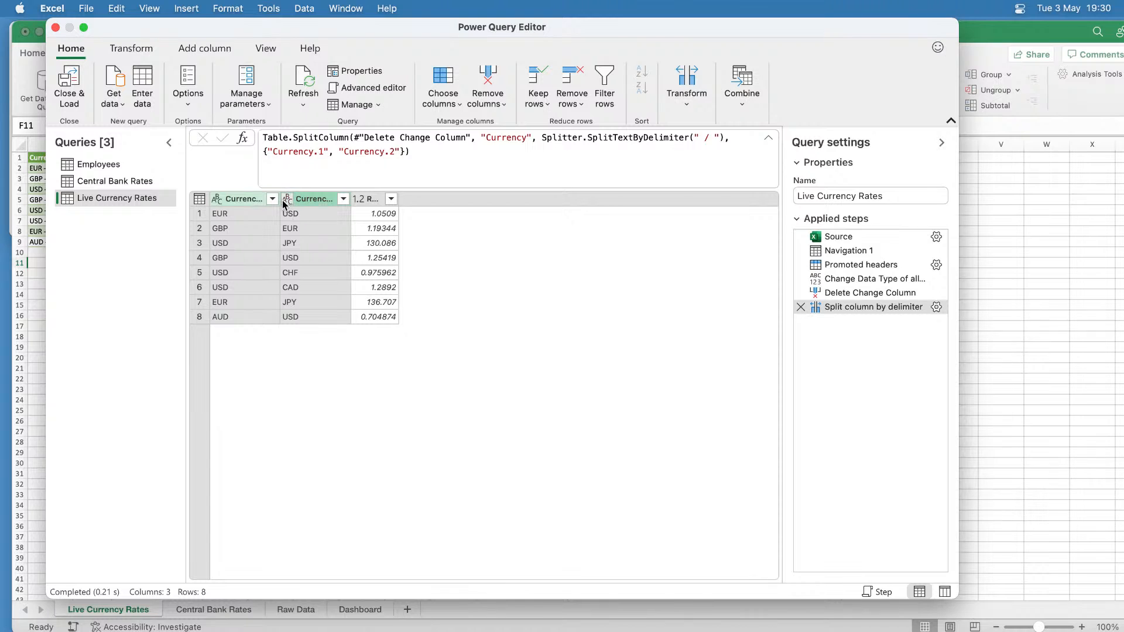
Widen the two split currency columns and review the commands available for both columns selected together.
drag(279, 199, 301, 200)
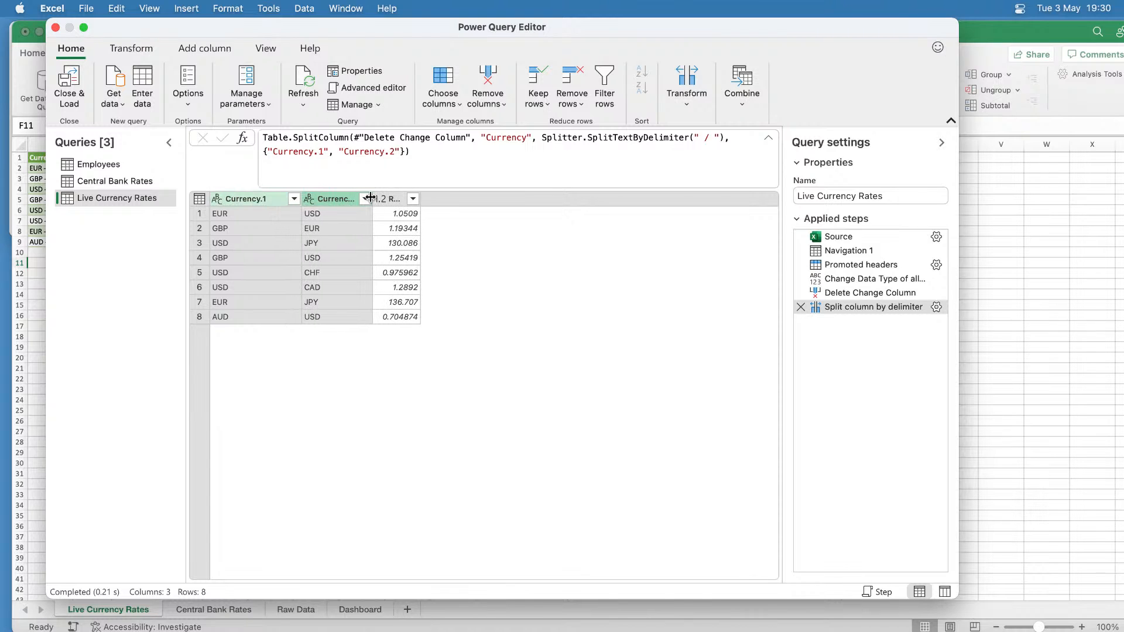
drag(372, 199, 391, 199)
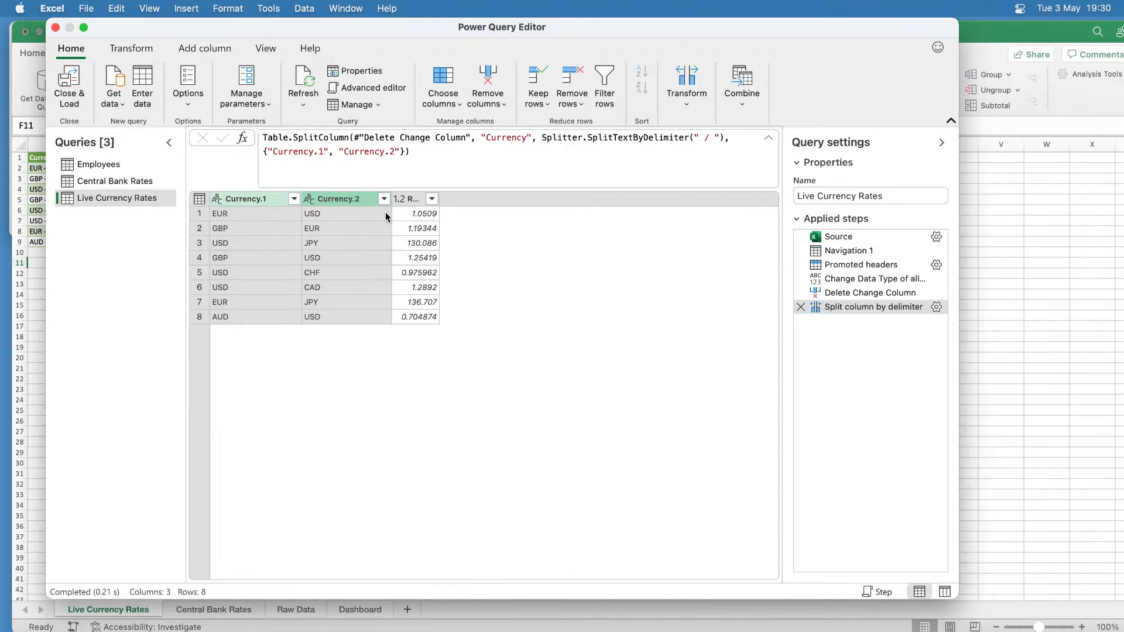
shift+click(264, 202)
right_click(263, 202)
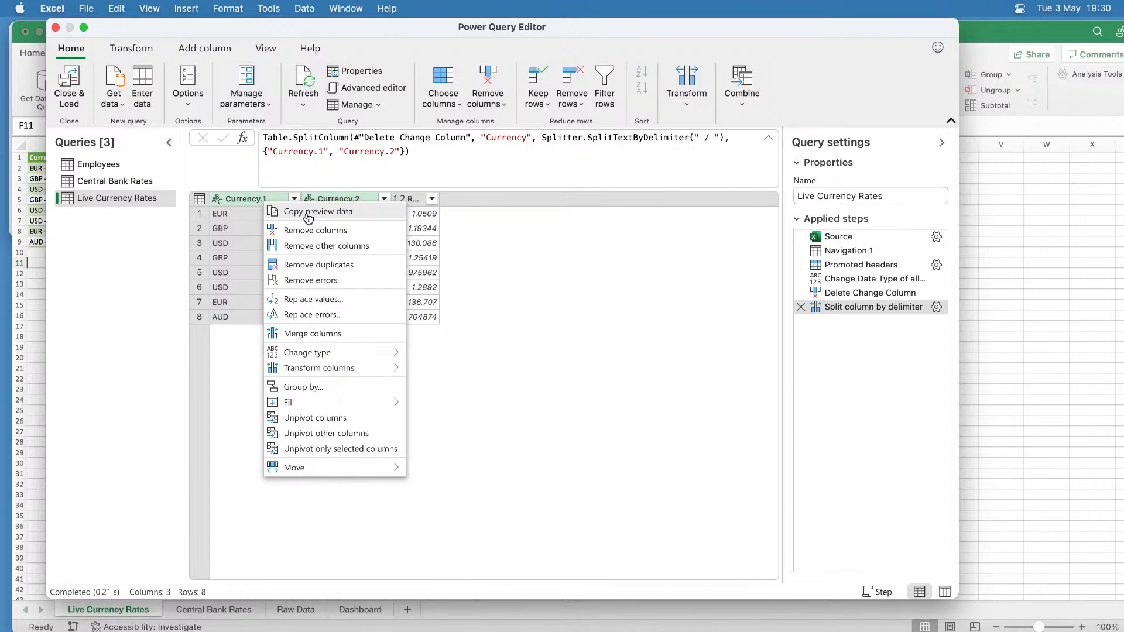
right_click(248, 205)
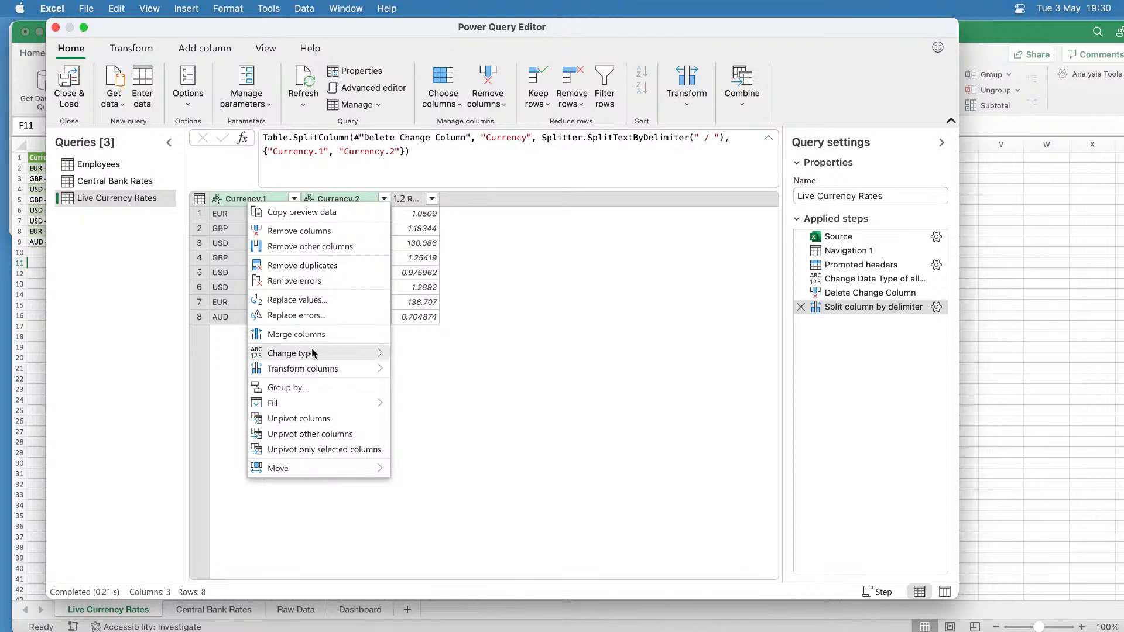
mouse_move(312, 353)
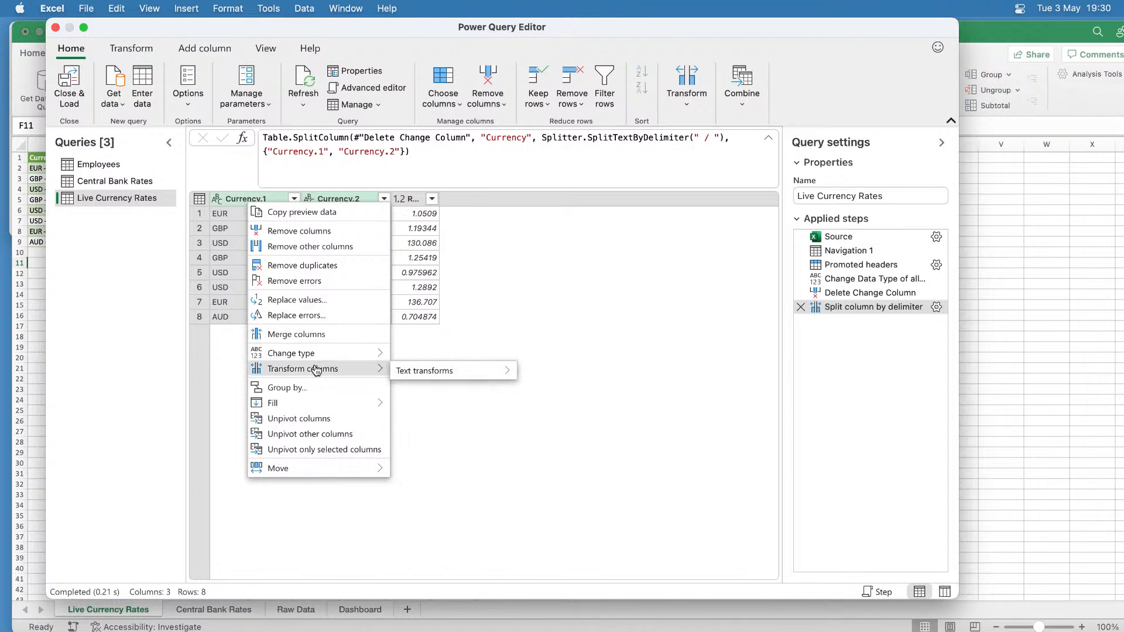
click(233, 351)
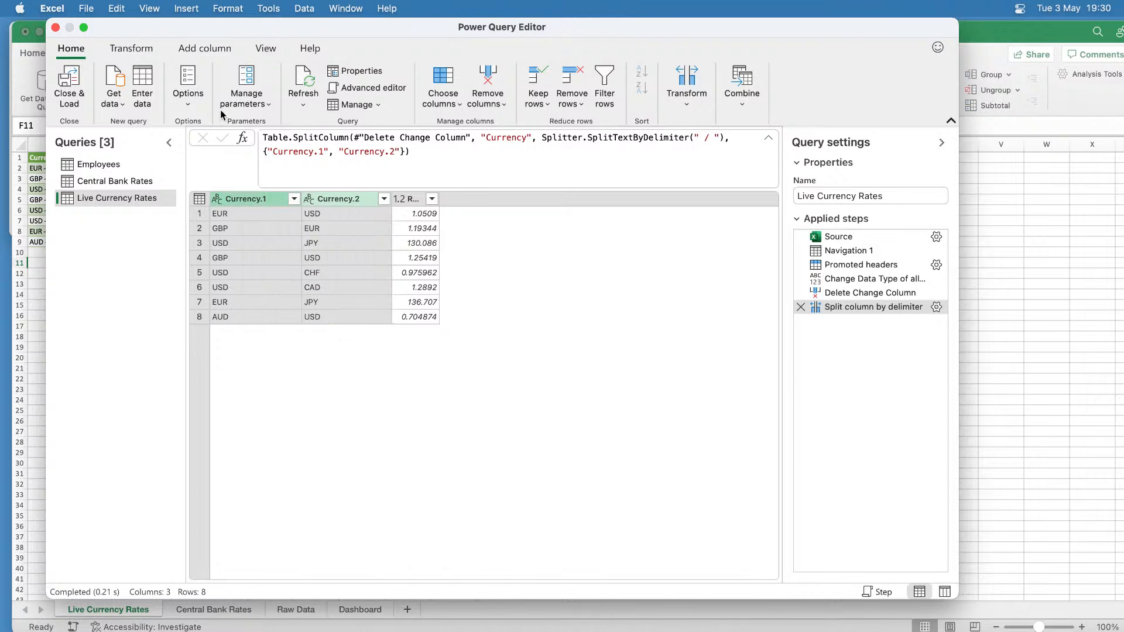
Rename the Currency.1 column to "Currency From".
double_click(263, 200)
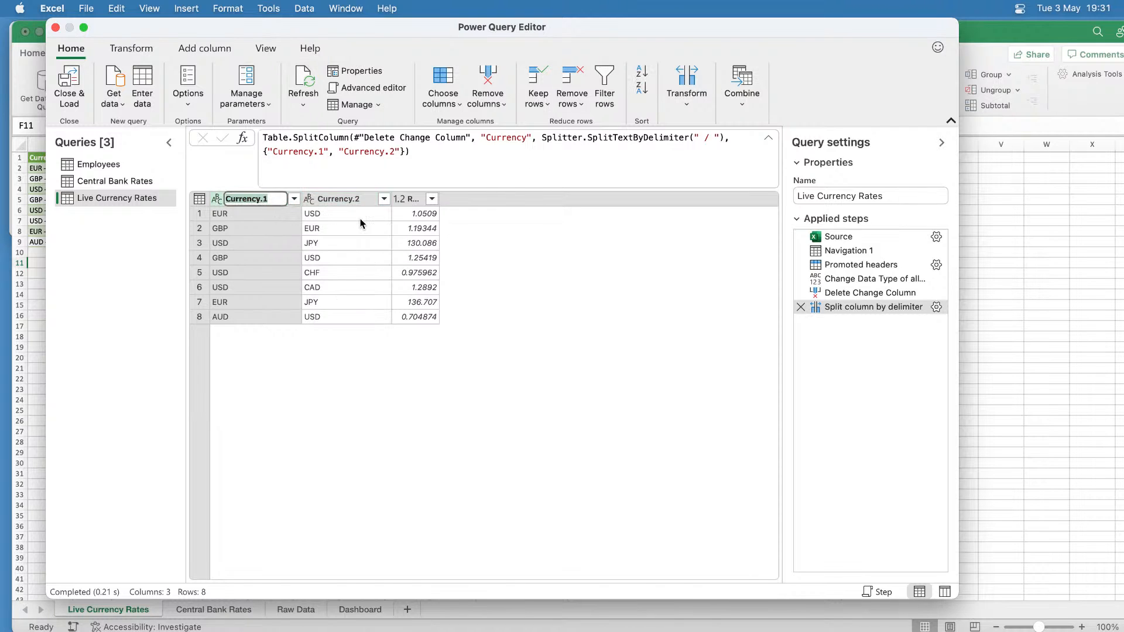
key(Right)
key(BackSpace)
key(BackSpace)
text(From)
key(Return)
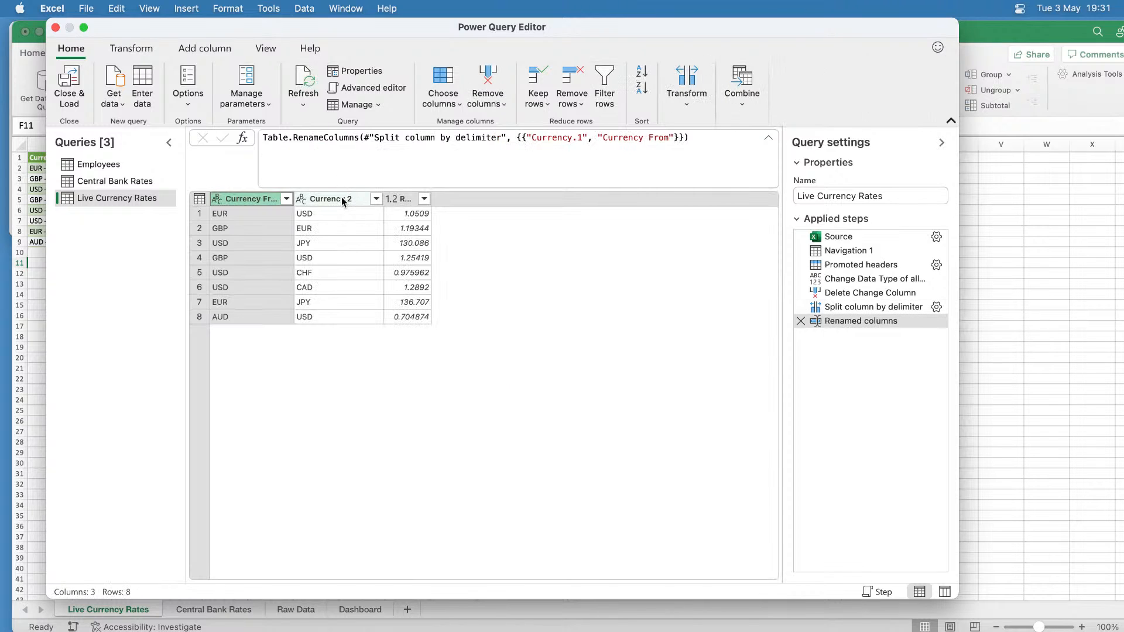
Rename the Currency.2 column to "Currency To" and widen both currency columns to fit their headers.
double_click(347, 199)
key(BackSpace)
key(BackSpace)
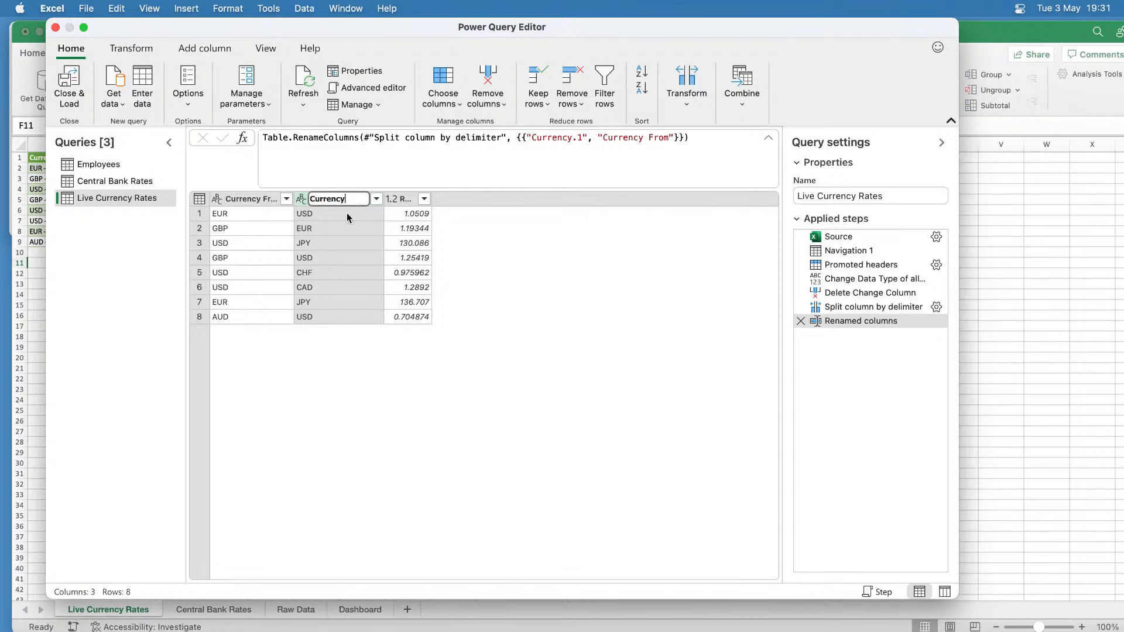
text(To)
key(Return)
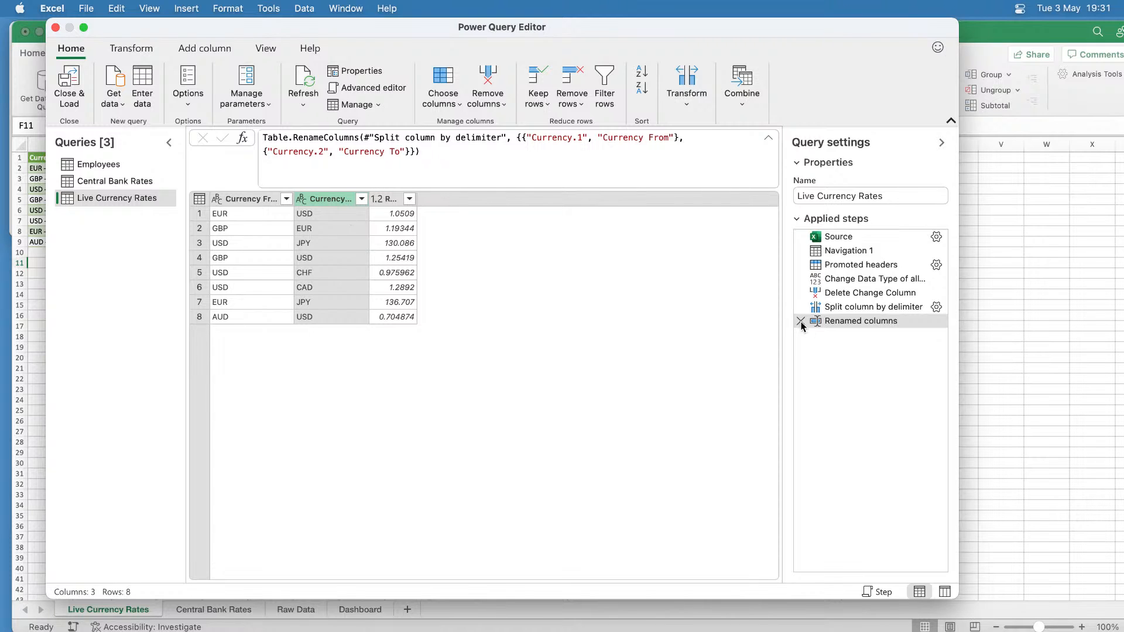
mouse_move(803, 323)
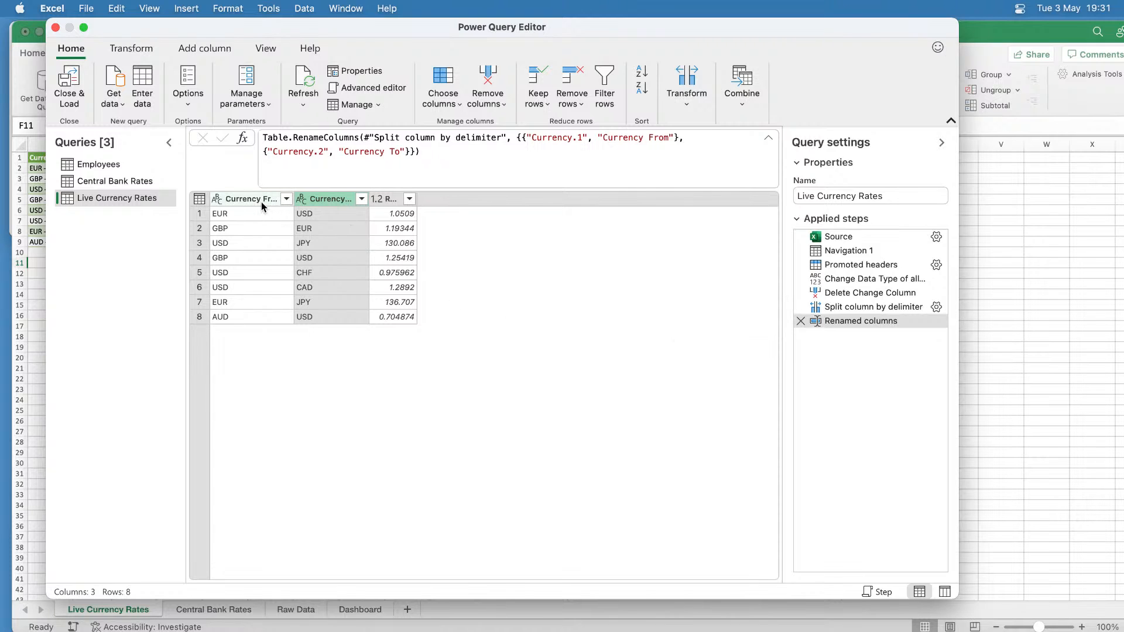
drag(295, 199, 315, 199)
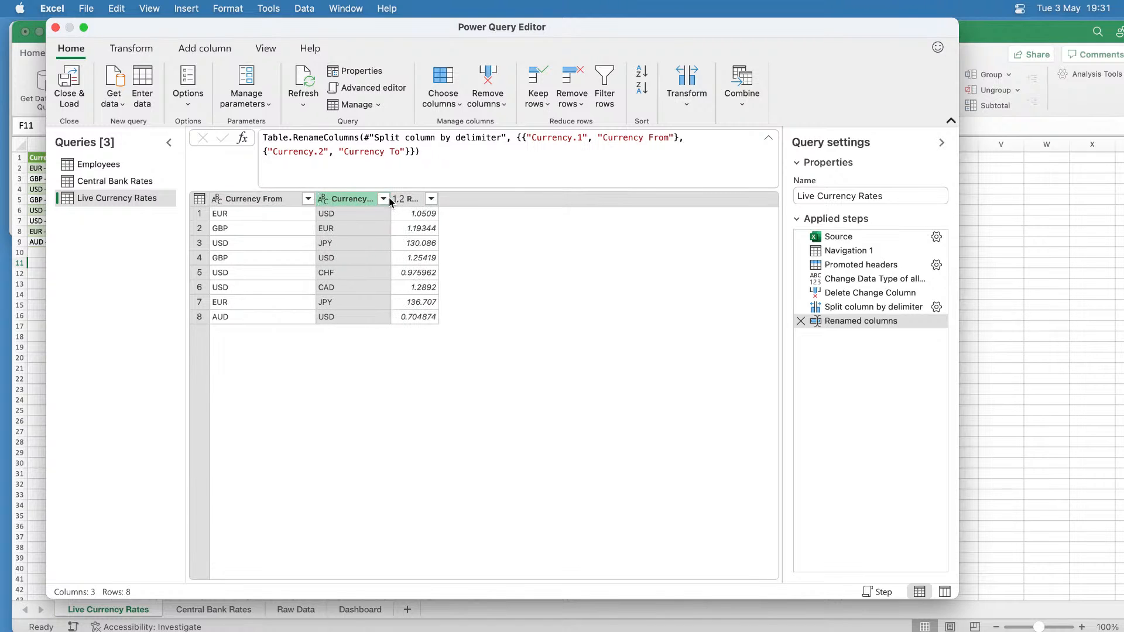
drag(389, 199, 403, 199)
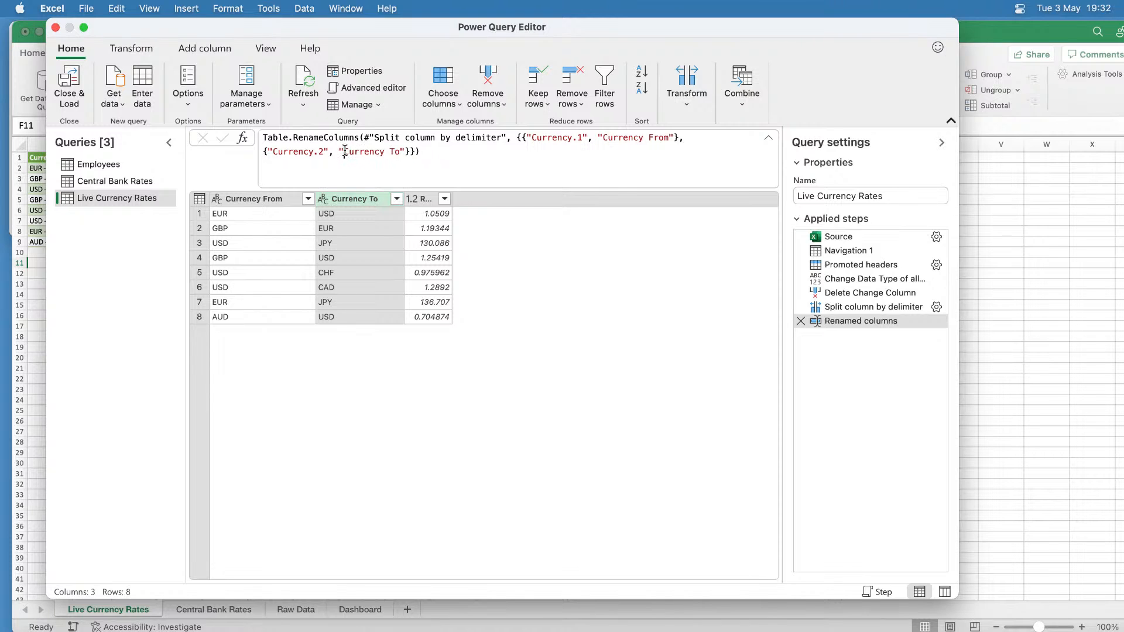
Load the edited Live Currency Rates query into the worksheet and save the workbook.
drag(344, 152, 401, 151)
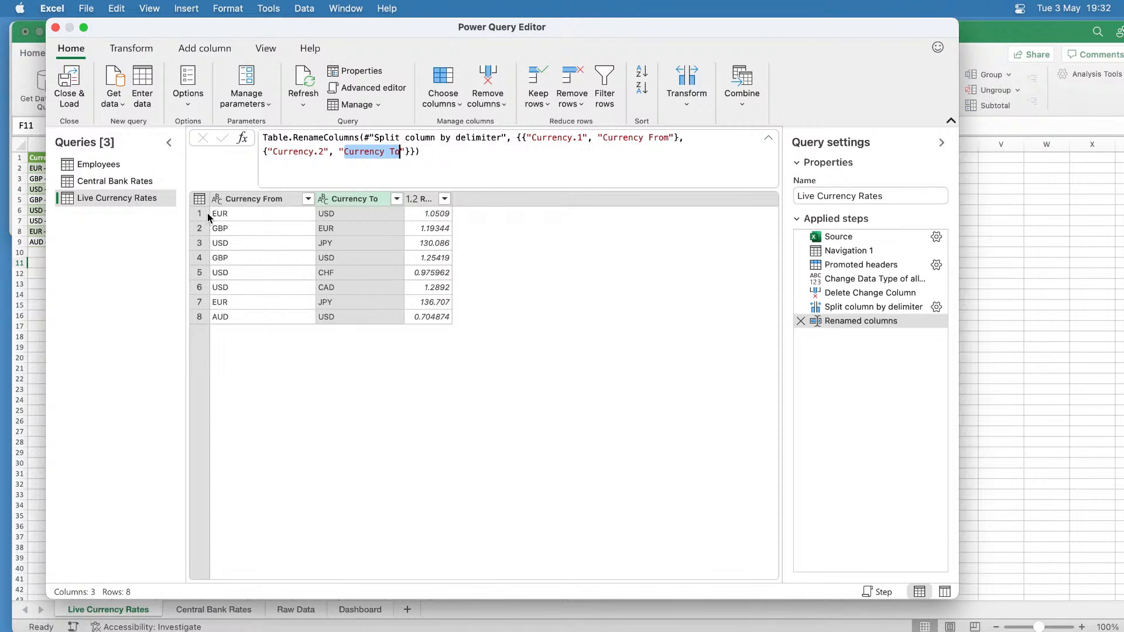
click(83, 96)
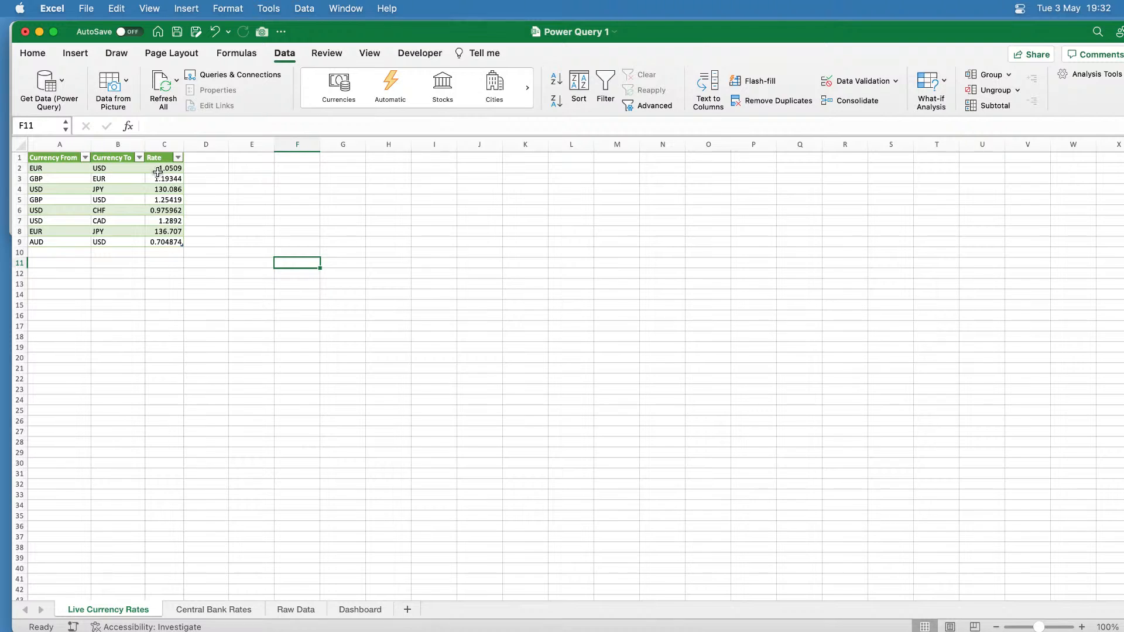
click(177, 31)
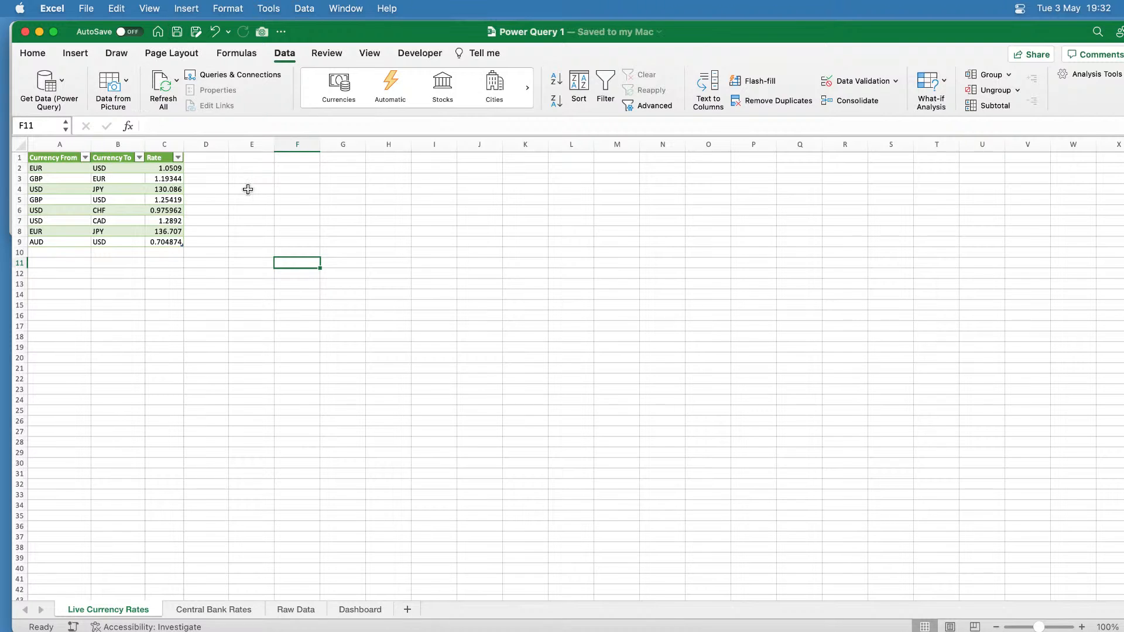
click(66, 83)
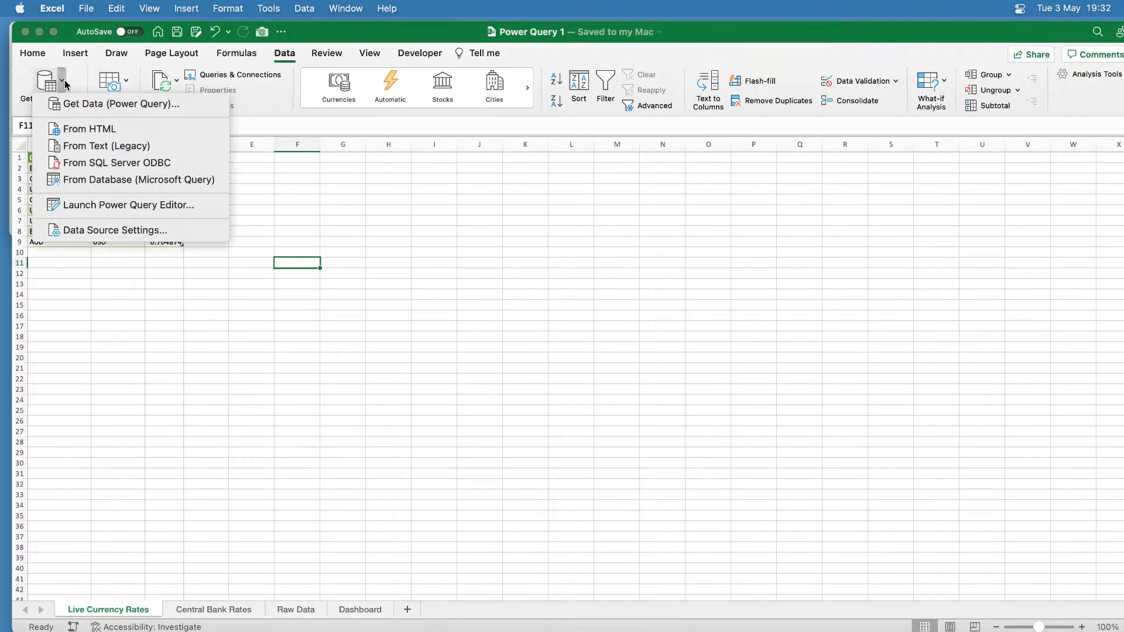
click(117, 206)
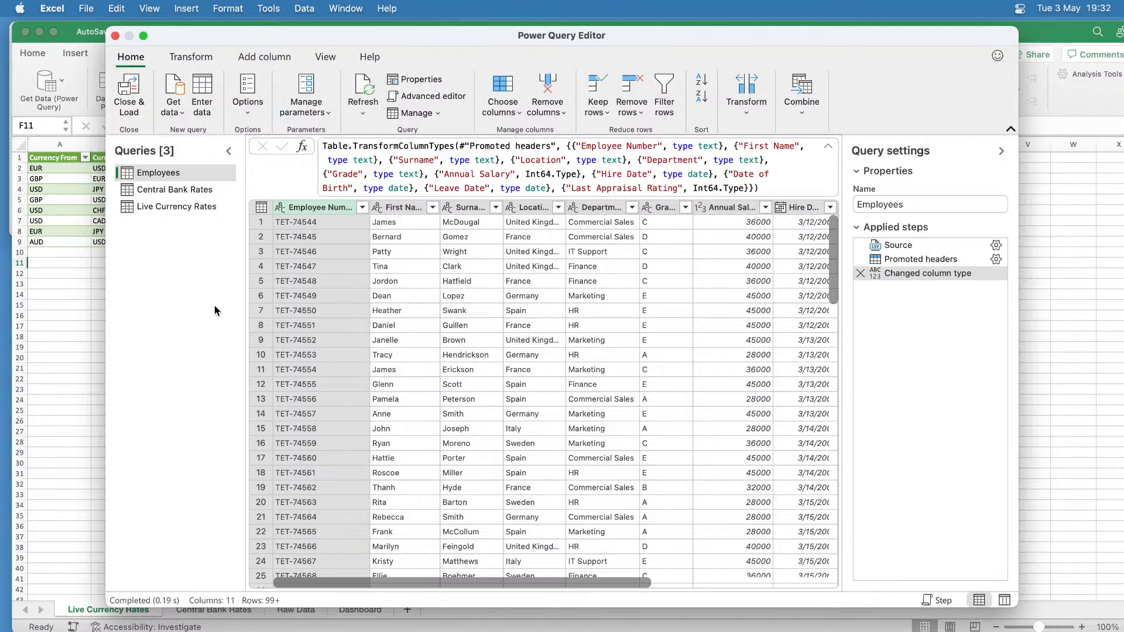
click(115, 37)
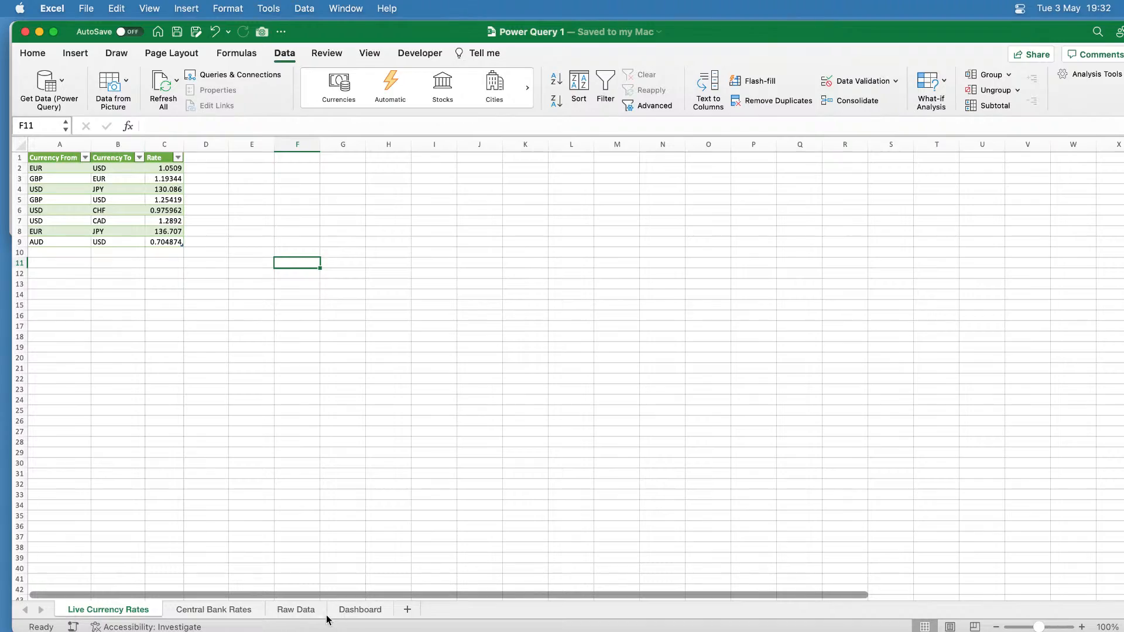
Examine the employee table on the Raw Data sheet up to its first rows and select a Date of Birth cell.
click(296, 609)
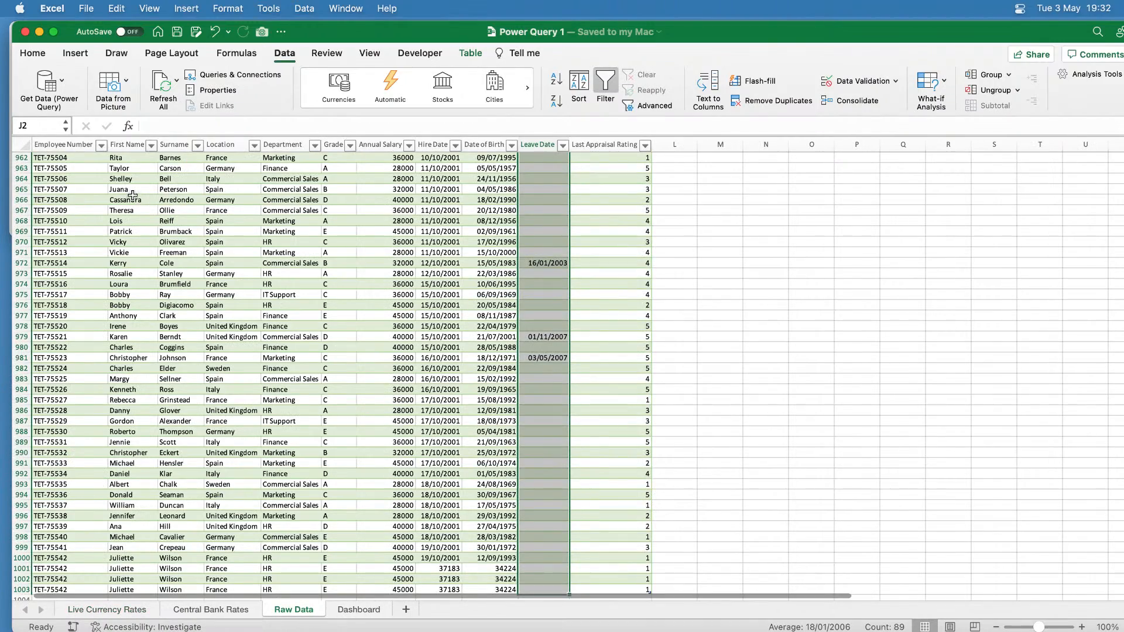
scroll(134, 196, down, 3)
scroll(783, 318, up, 20)
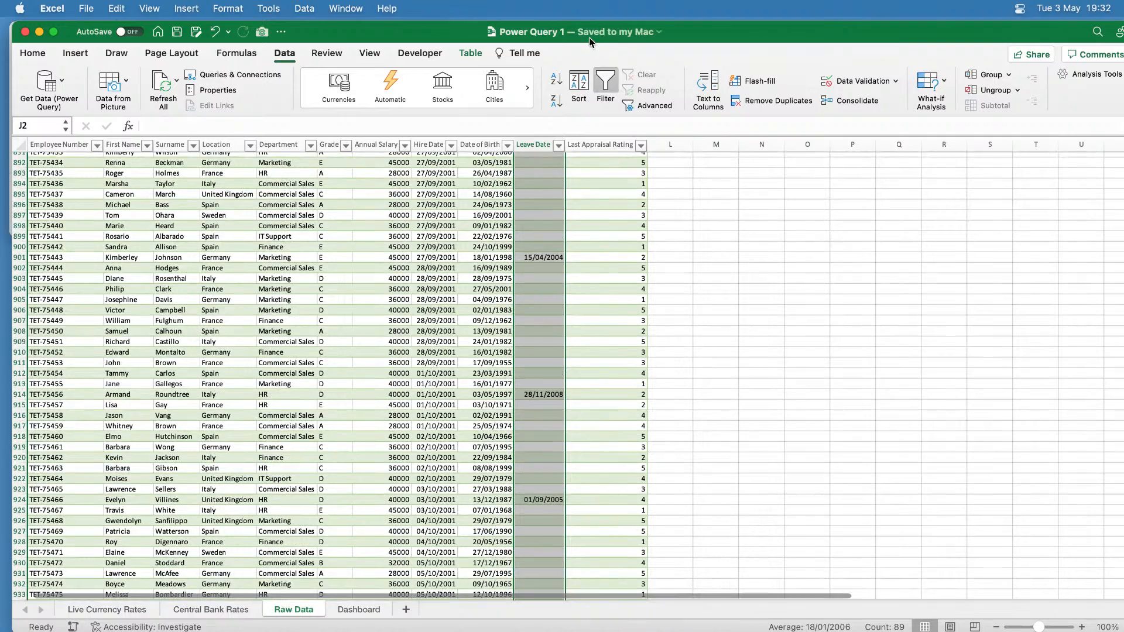
double_click(579, 38)
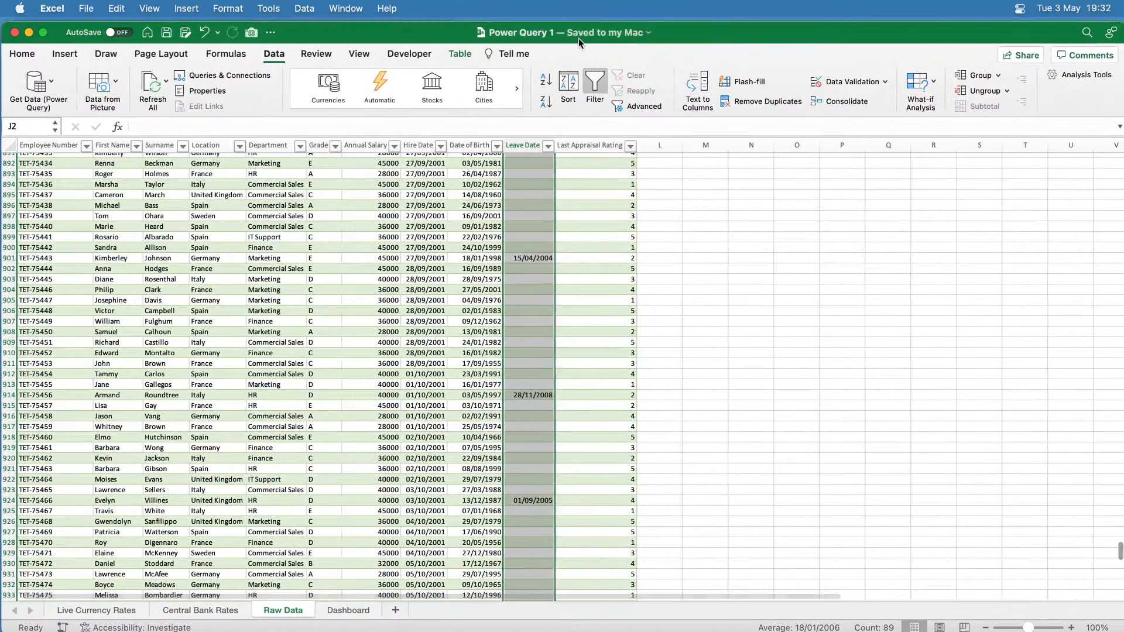
scroll(690, 314, up, 11)
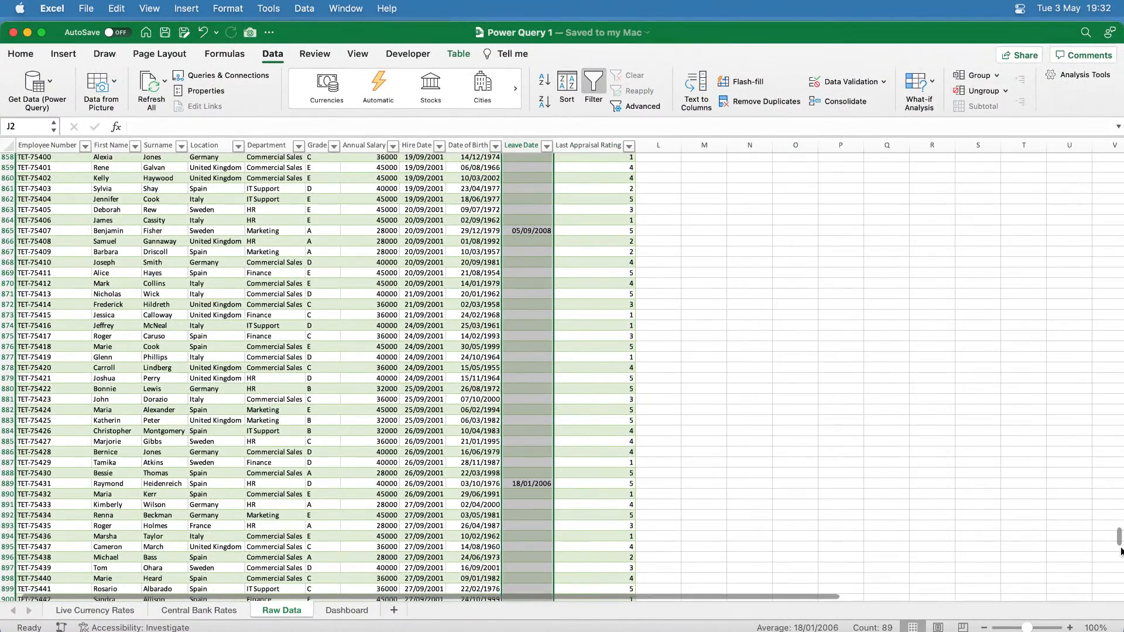
drag(1119, 547, 1093, 114)
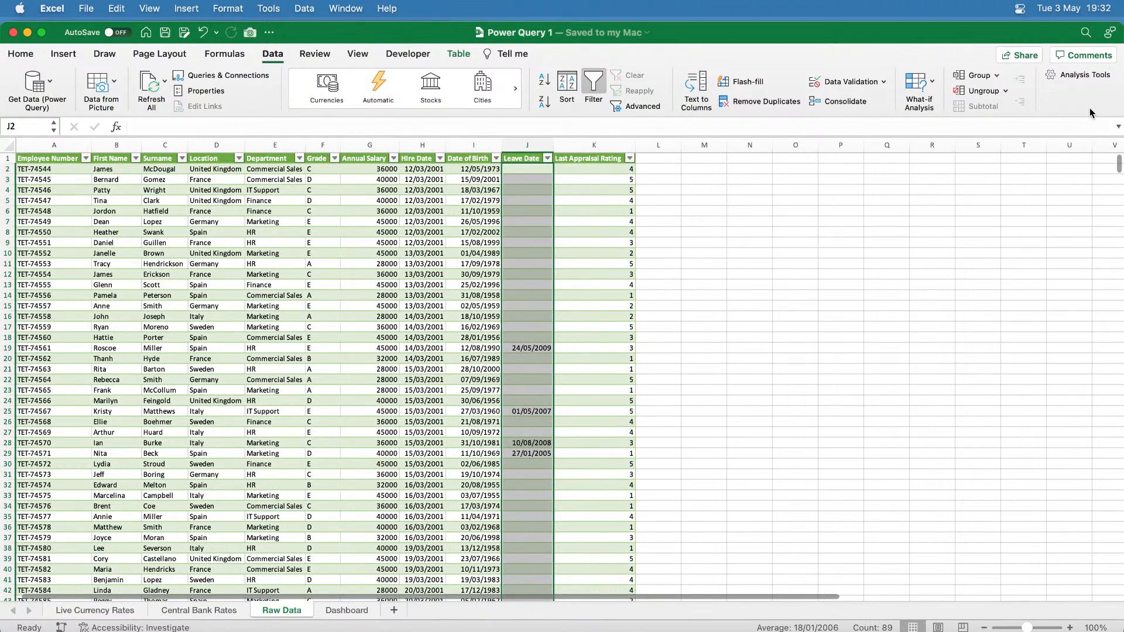
click(471, 267)
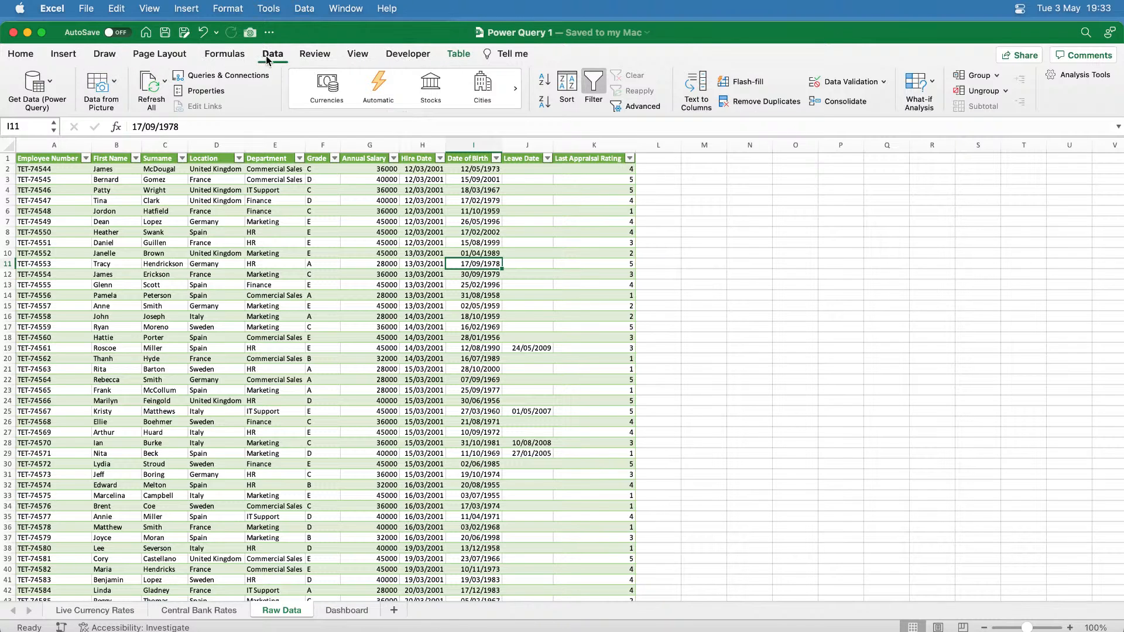
Open the Employees query in the Power Query Editor and select its Employee Number column for transforming.
click(59, 85)
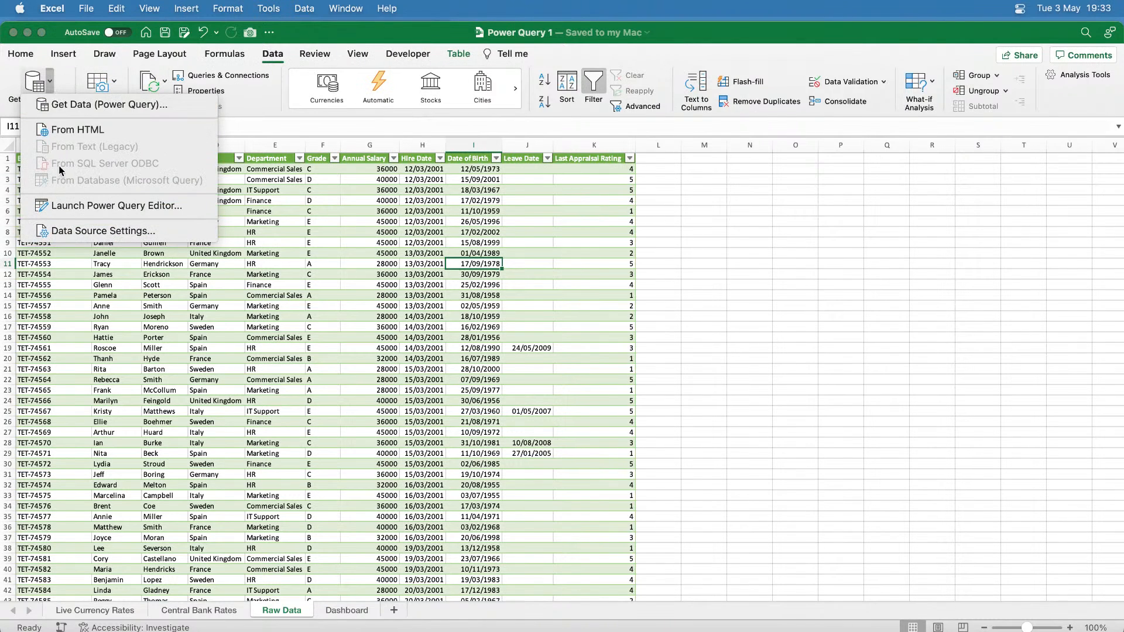
click(76, 206)
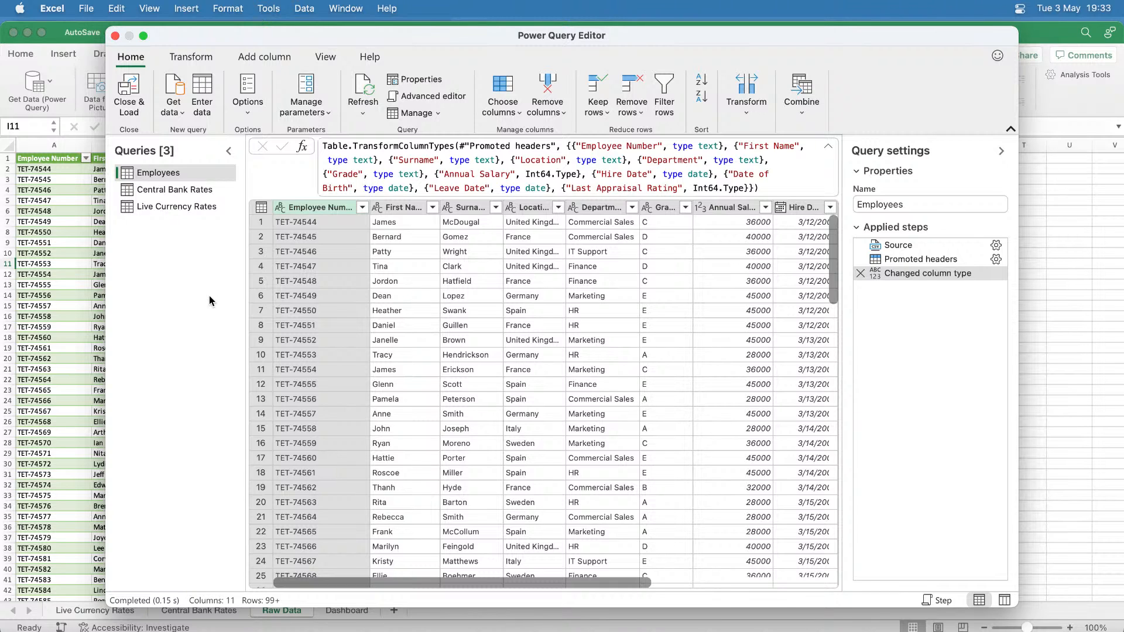
right_click(318, 211)
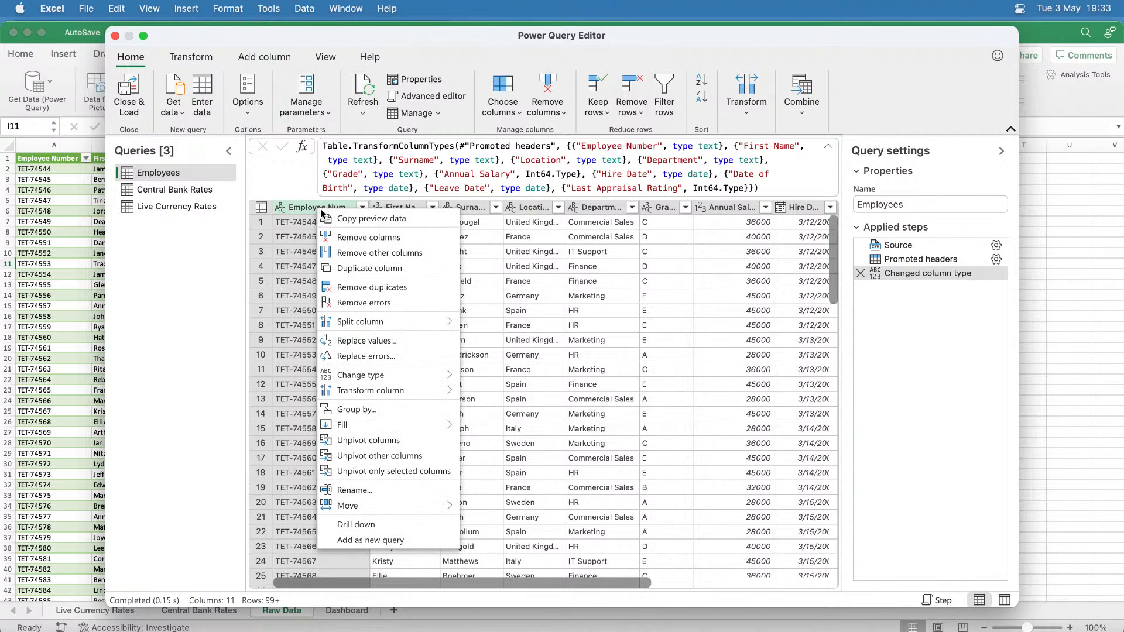
mouse_move(361, 326)
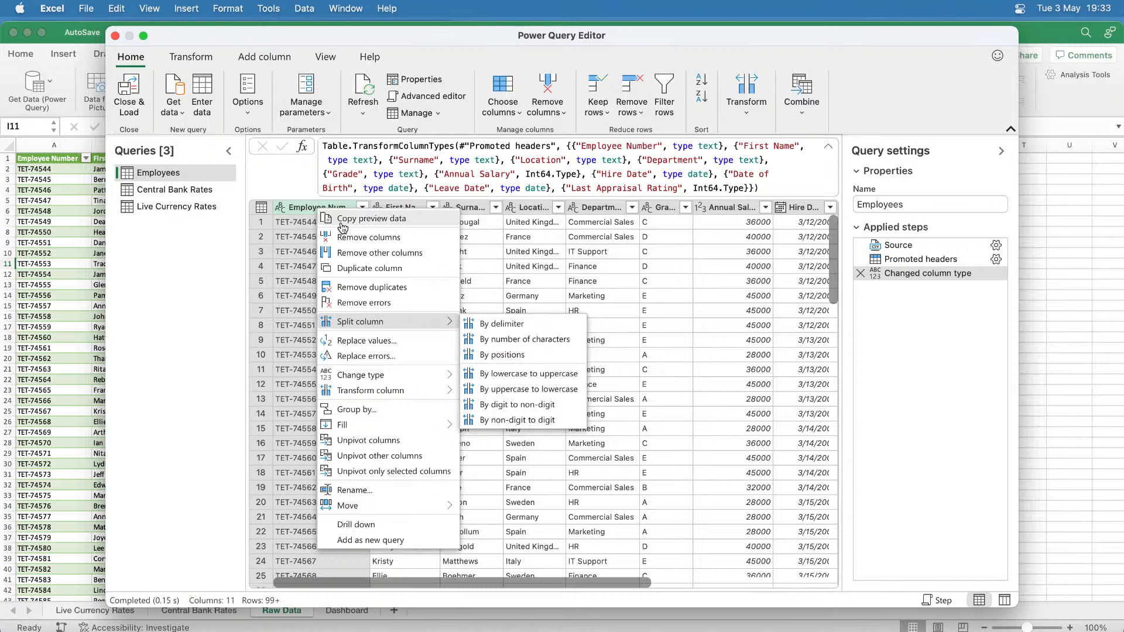
click(309, 215)
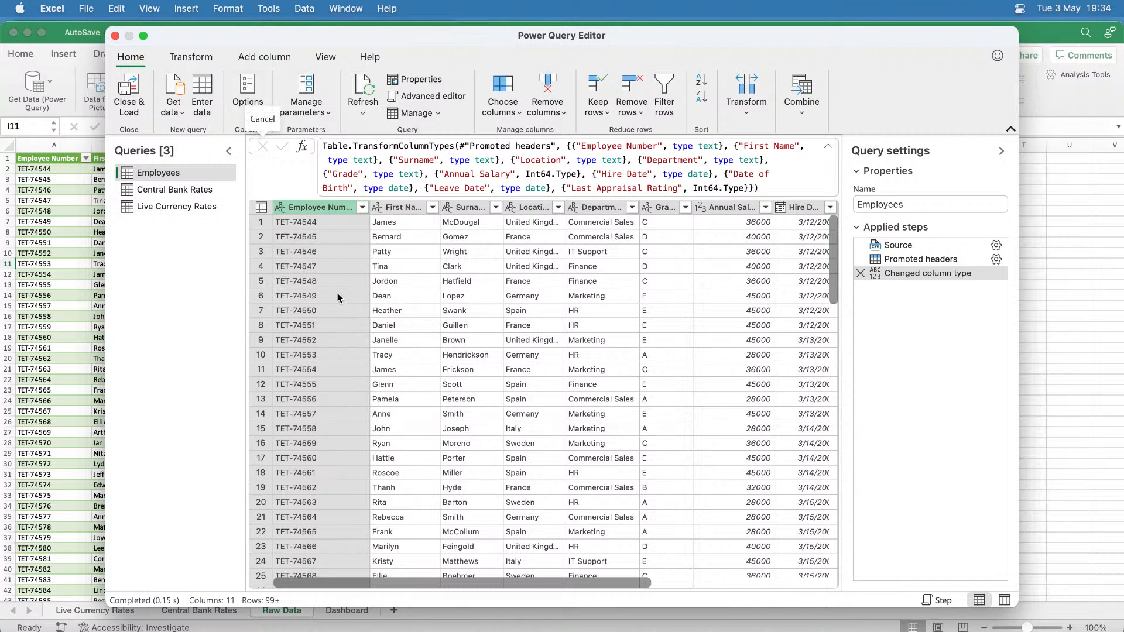
click(197, 59)
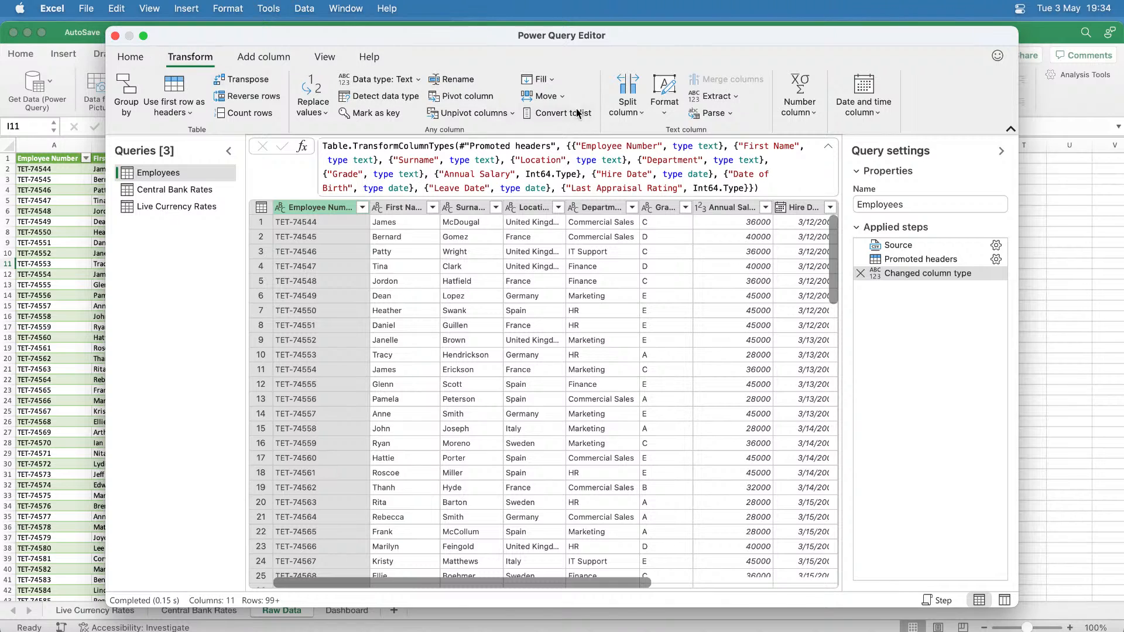
click(735, 96)
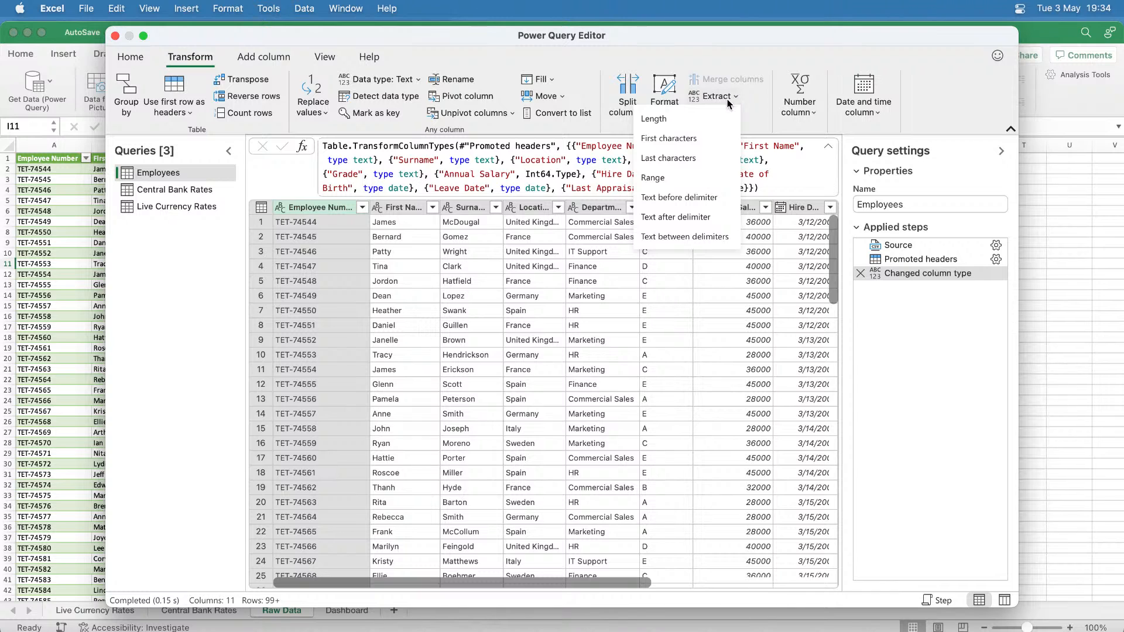
click(686, 159)
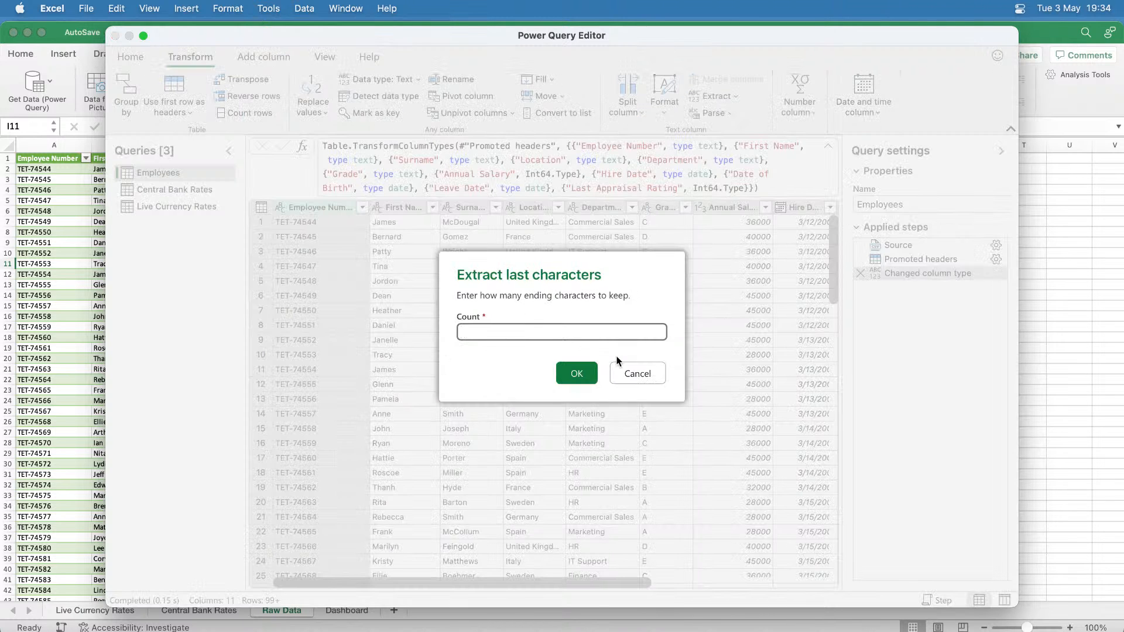
click(640, 373)
Extract only the text after the "-" delimiter in the Employee Number column.
click(733, 99)
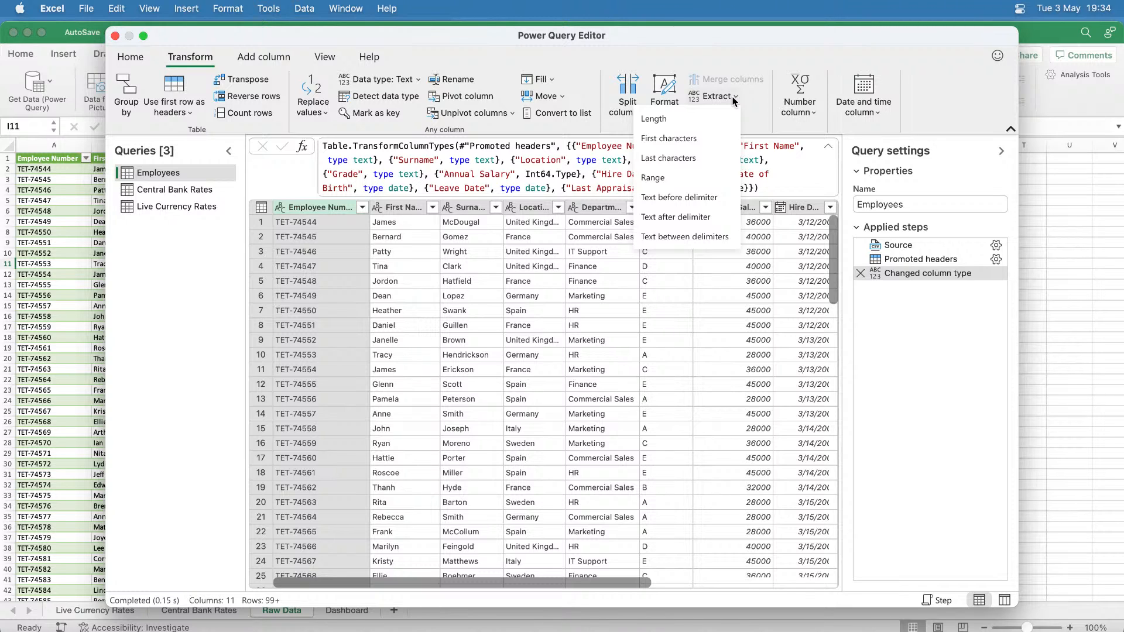
click(678, 215)
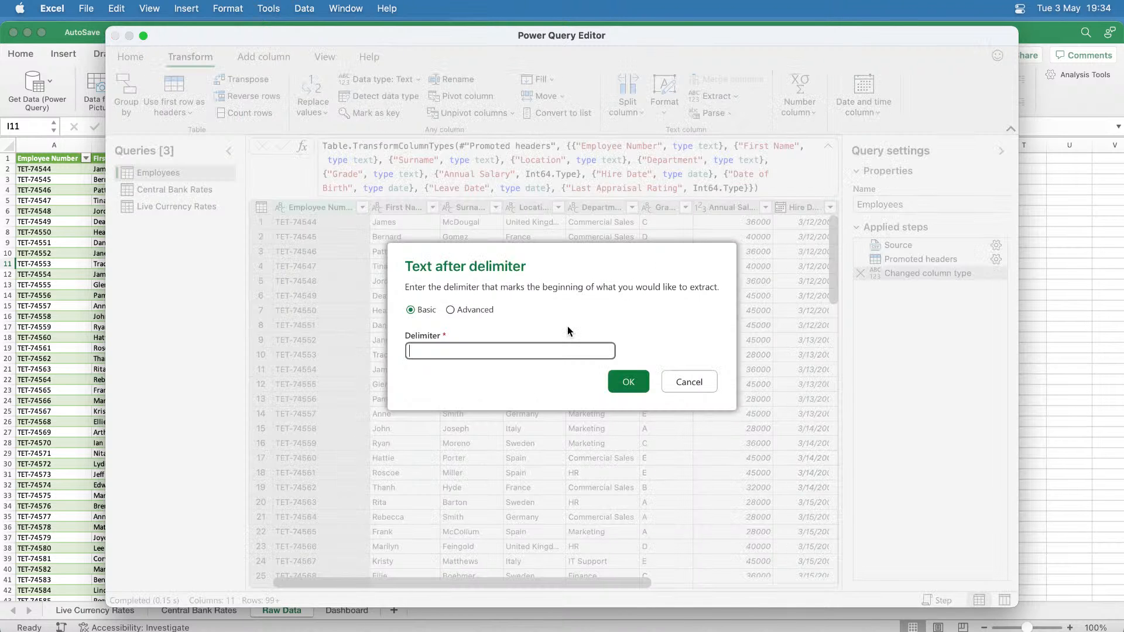
text(-)
click(631, 382)
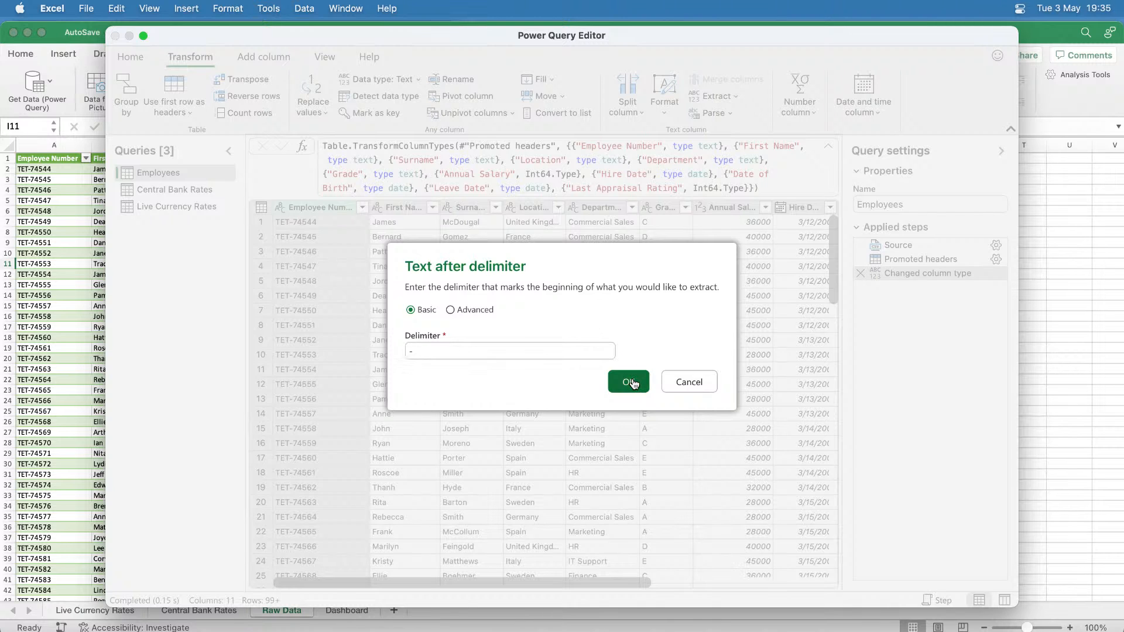
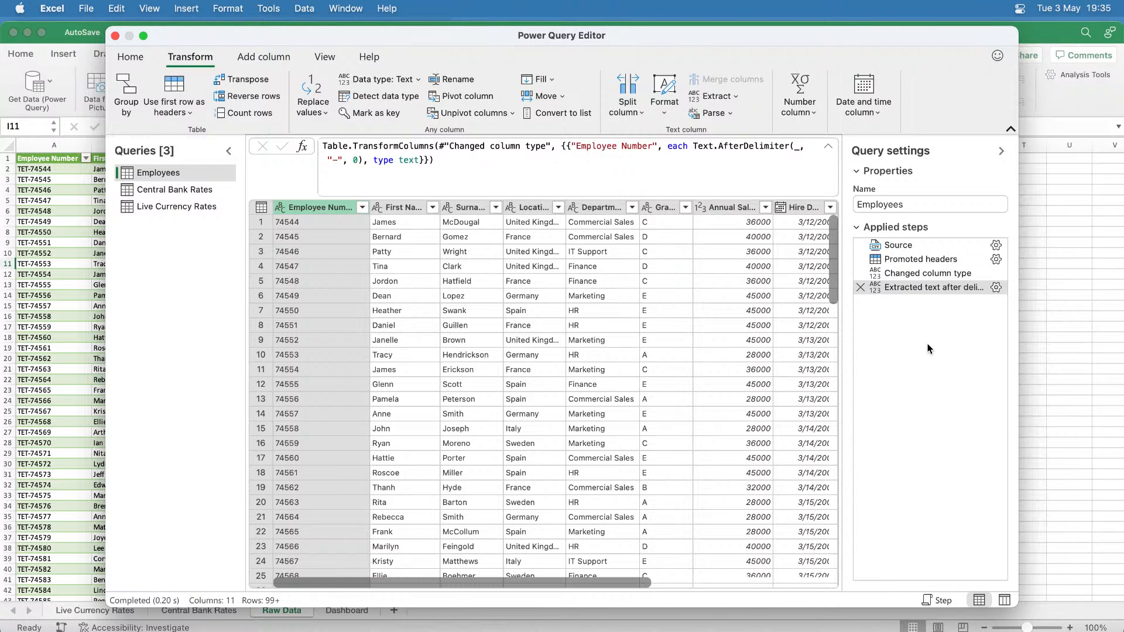
Widen the Leave Date column and filter it to keep only the rows with a null value.
drag(589, 584, 782, 581)
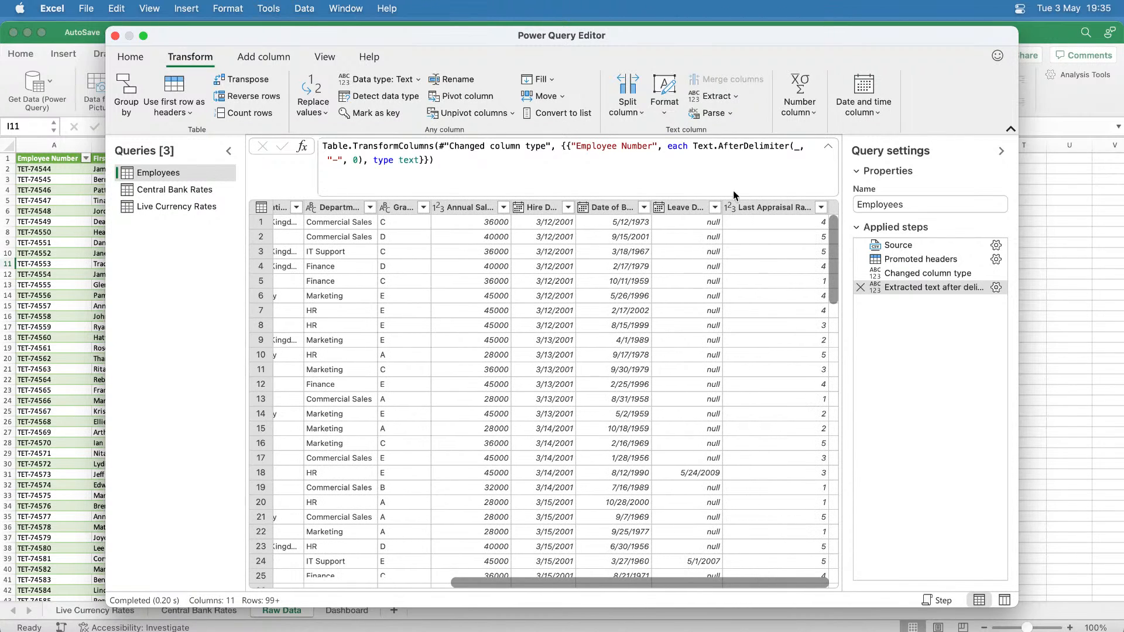
double_click(722, 207)
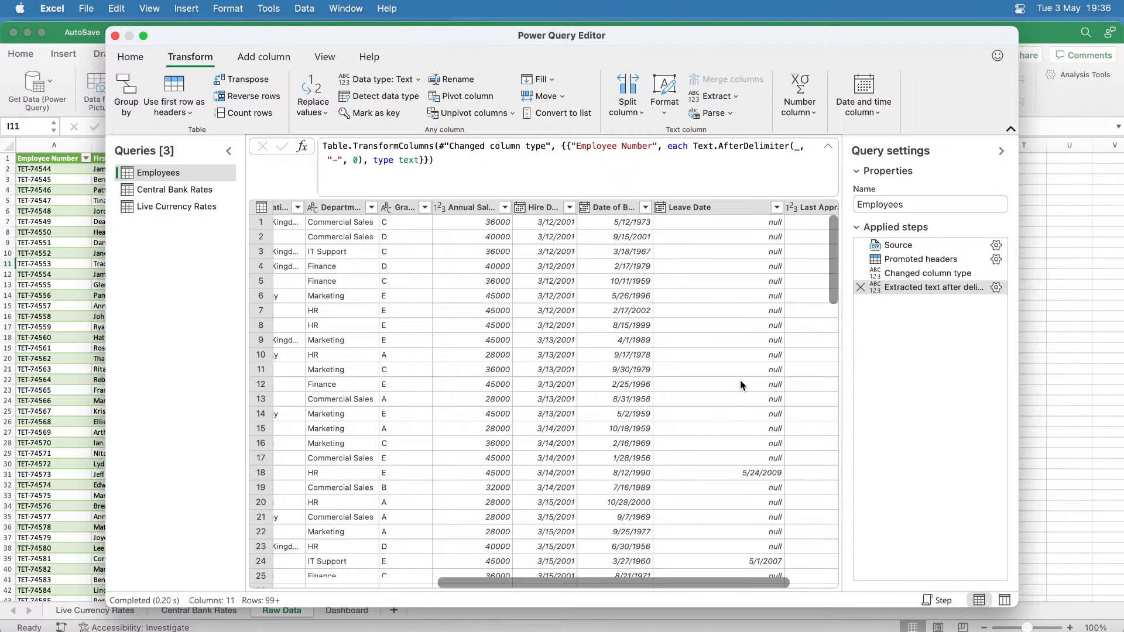
click(776, 209)
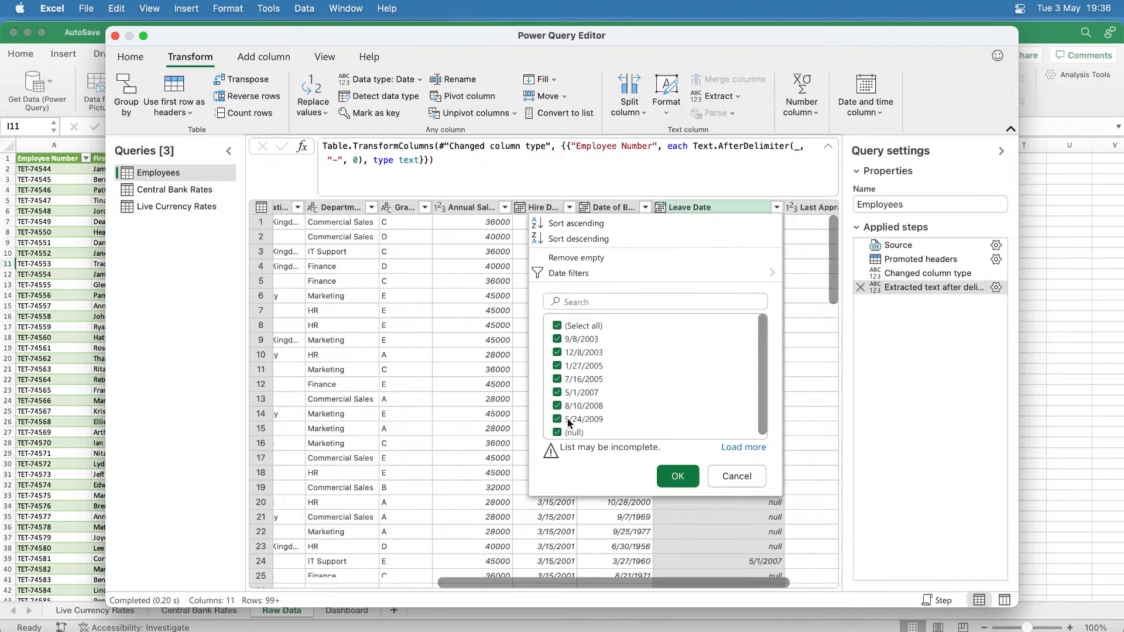
click(558, 326)
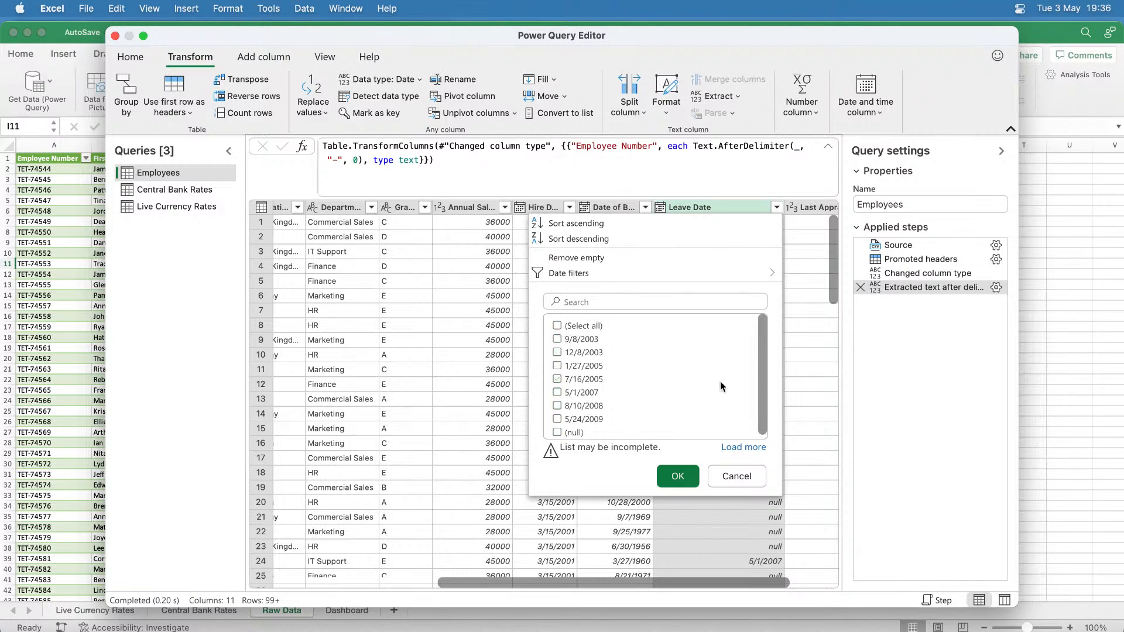
click(558, 433)
click(684, 477)
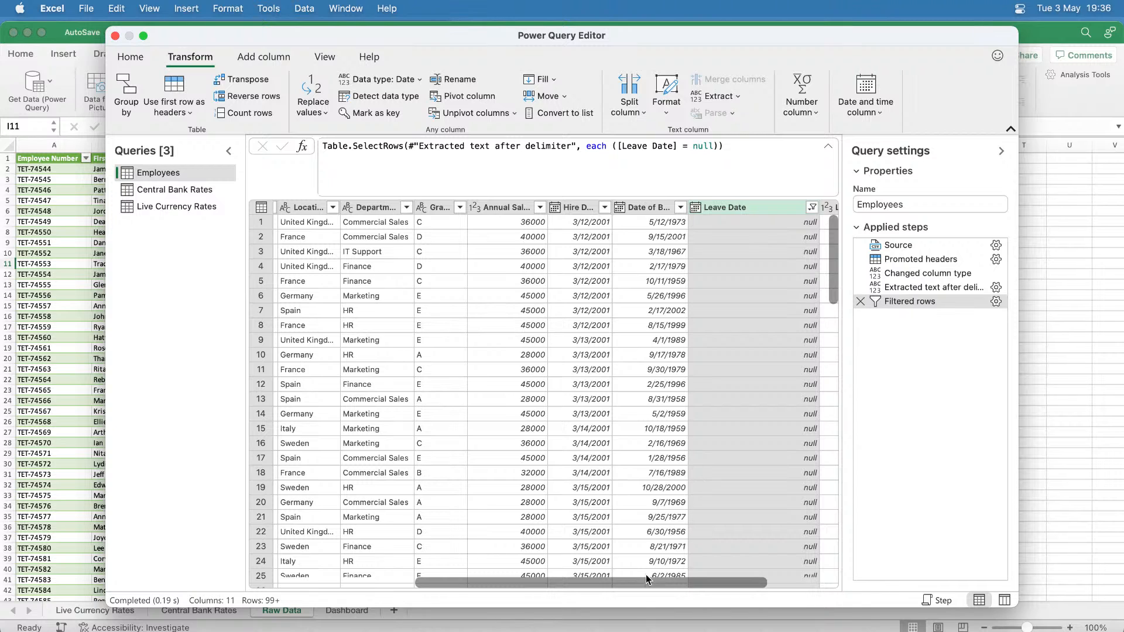
Load the filtered Employees query into the Raw Data sheet and look through its Leave Date column.
drag(641, 582, 697, 577)
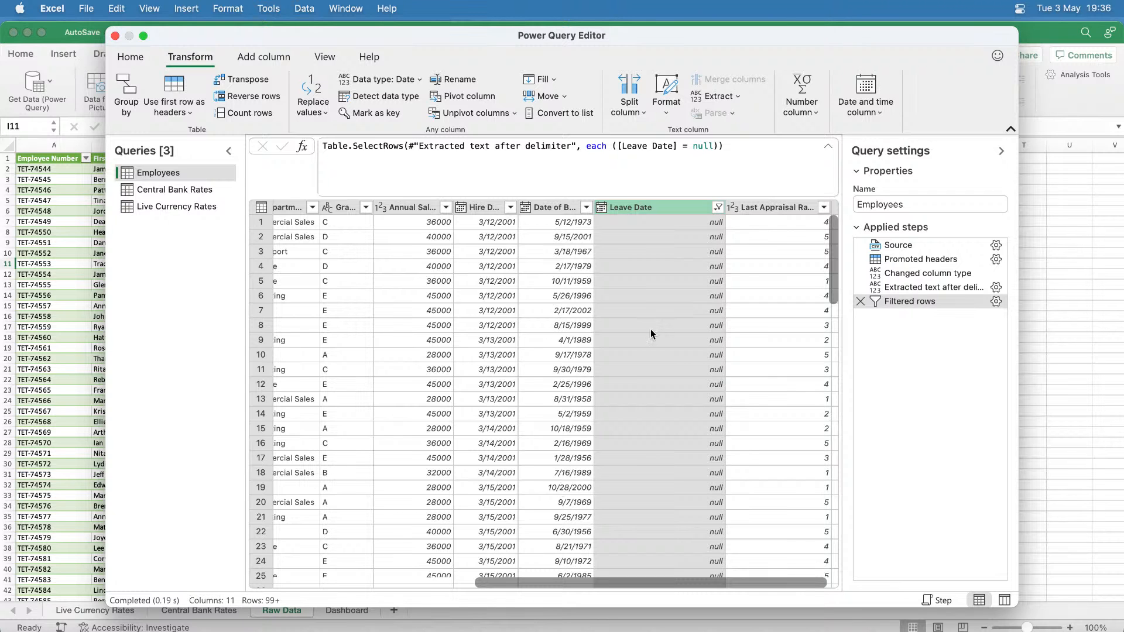
drag(834, 225, 835, 378)
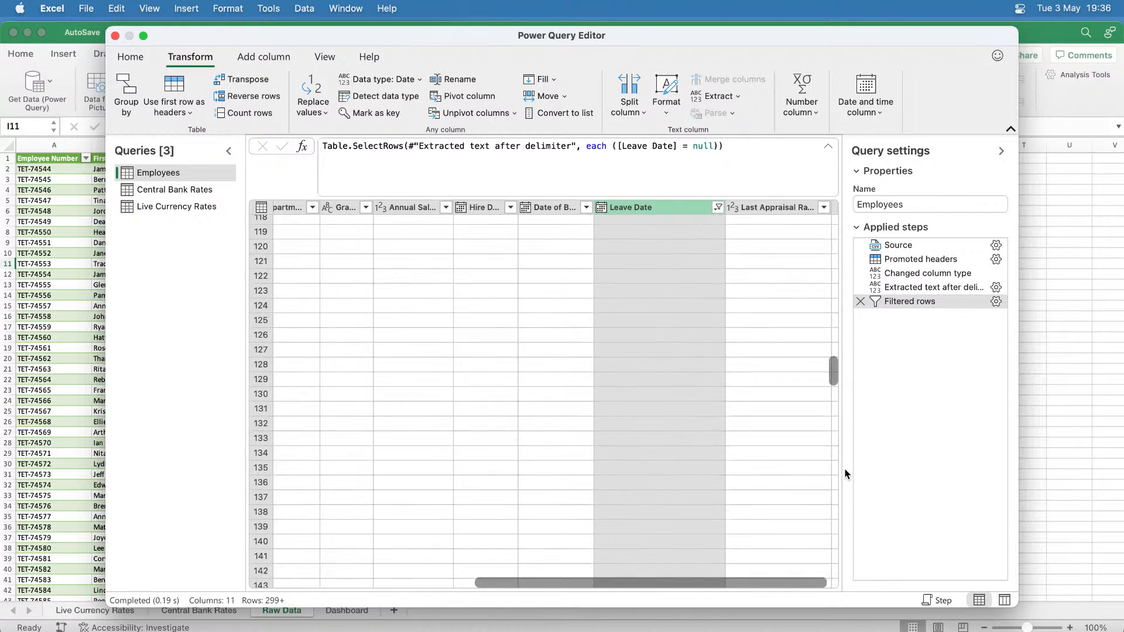
click(139, 60)
click(129, 93)
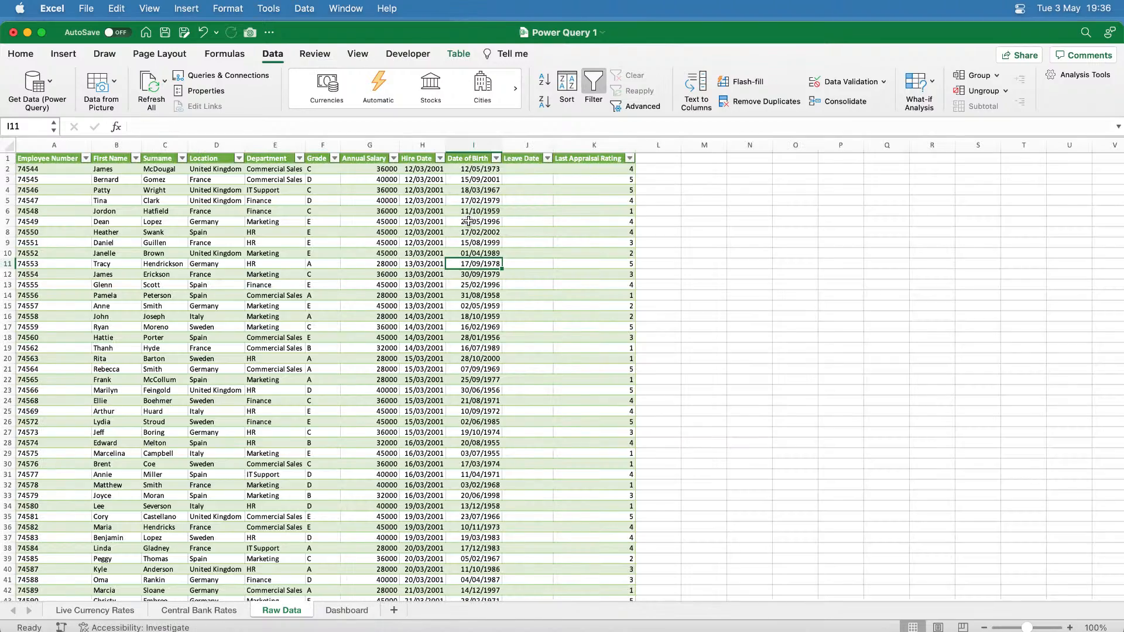
scroll(517, 212, down, 3)
scroll(519, 213, down, 3)
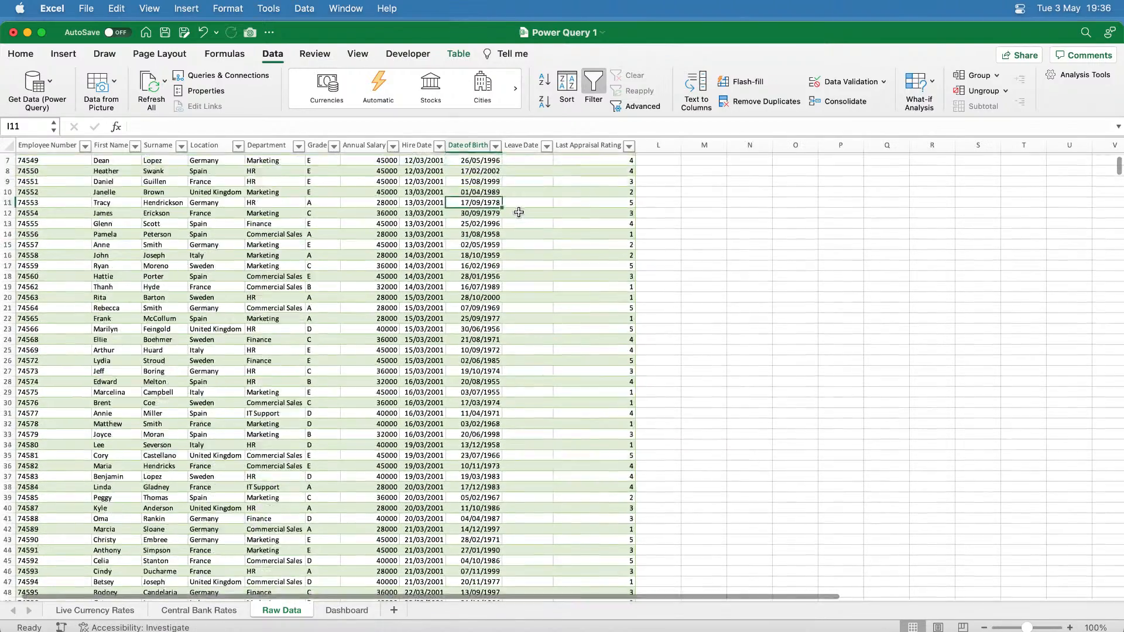
scroll(519, 211, down, 10)
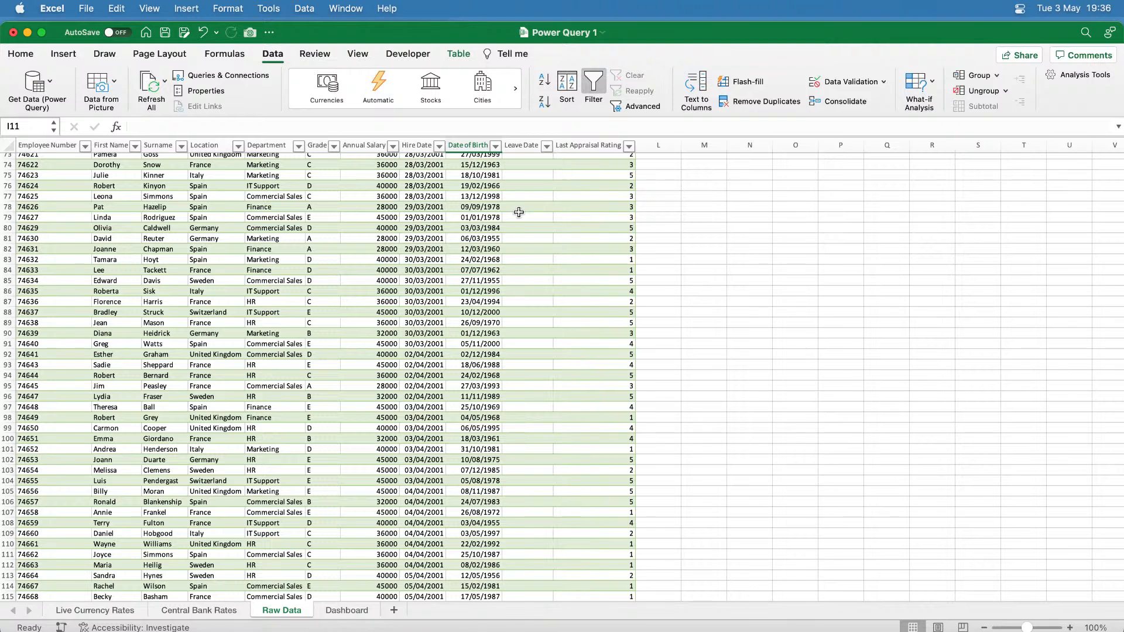
Reopen the Power Query Editor and inspect the Leave Date column at the "Extracted text after delimiter" applied step.
click(50, 82)
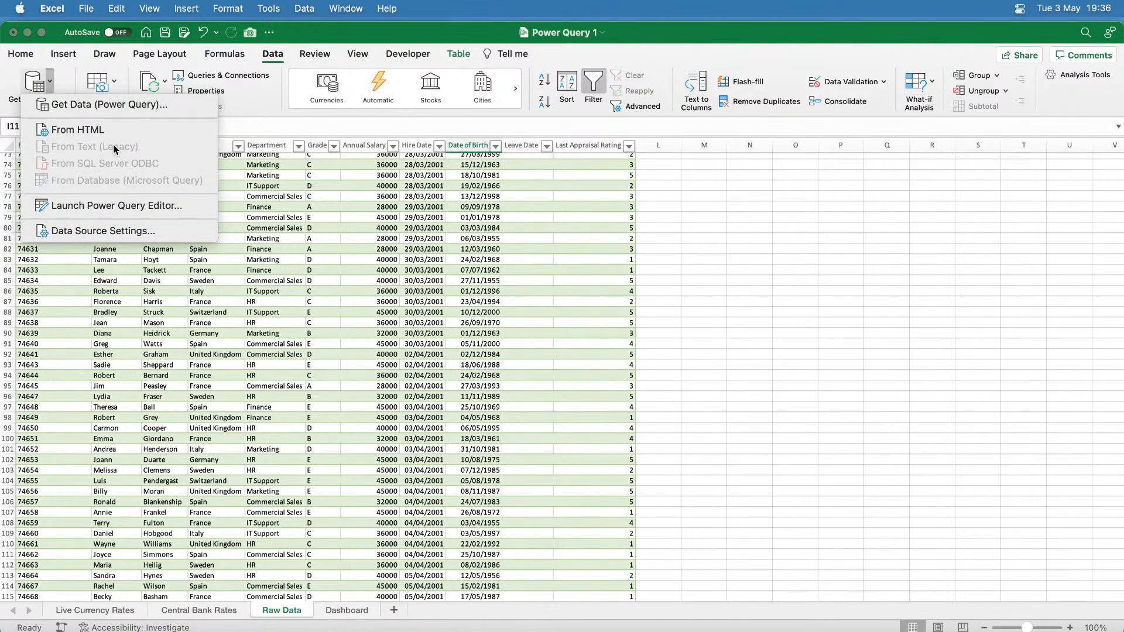
click(124, 208)
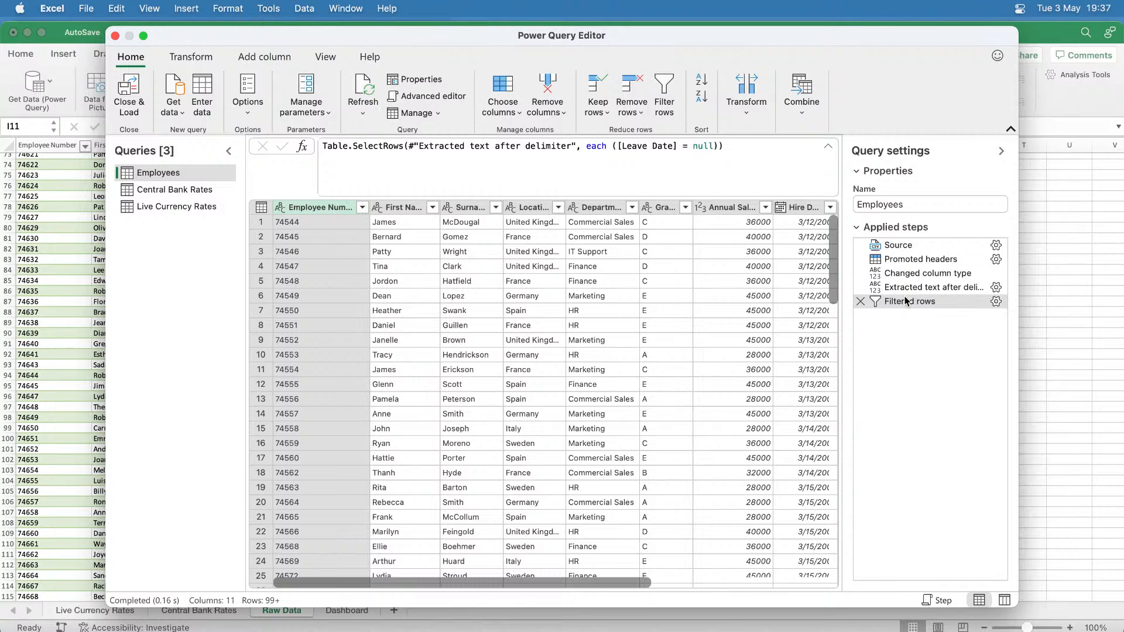
click(921, 288)
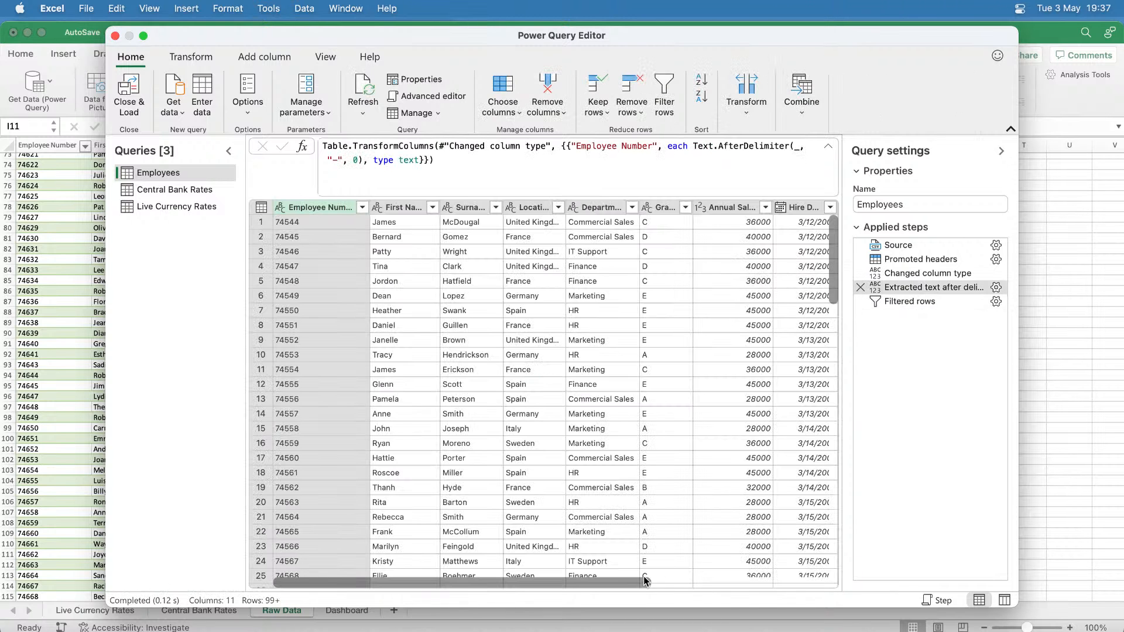
drag(649, 582, 836, 580)
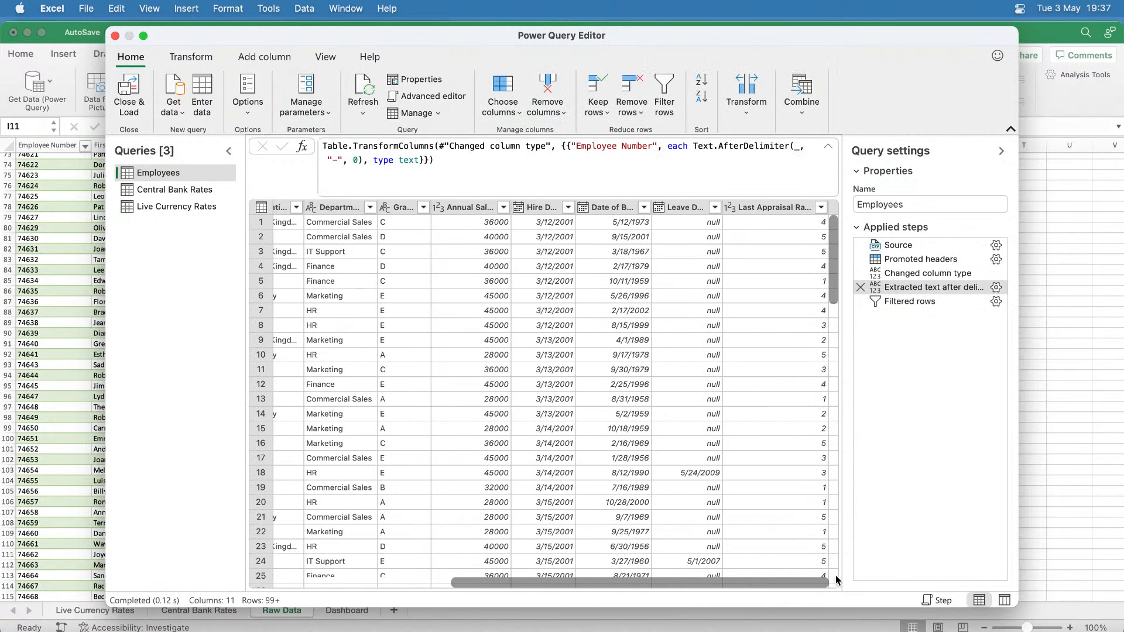
click(685, 207)
scroll(692, 351, down, 5)
scroll(692, 354, down, 5)
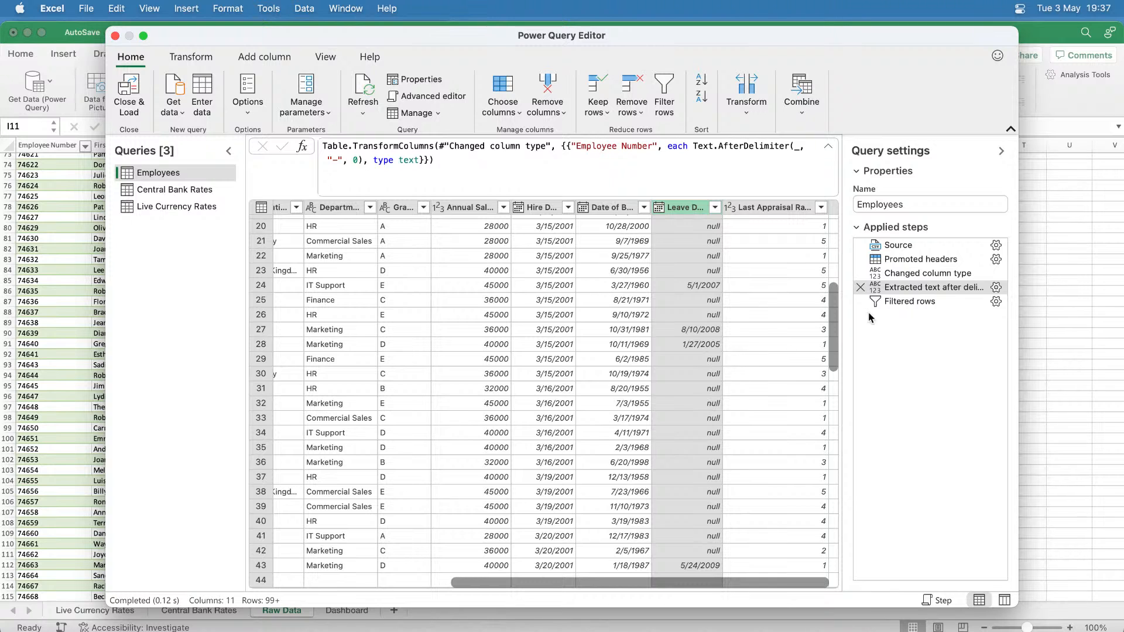
Return to the "Filtered rows" applied step and look through the Employees data from the Leave Date column back to Employee Number.
click(880, 302)
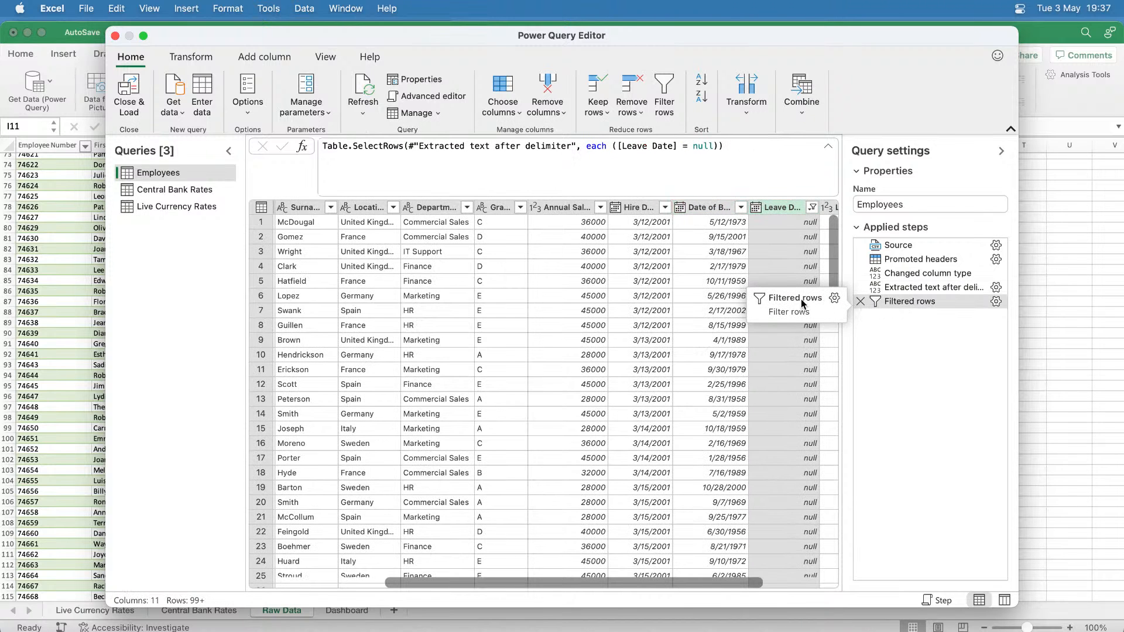
scroll(812, 375, down, 5)
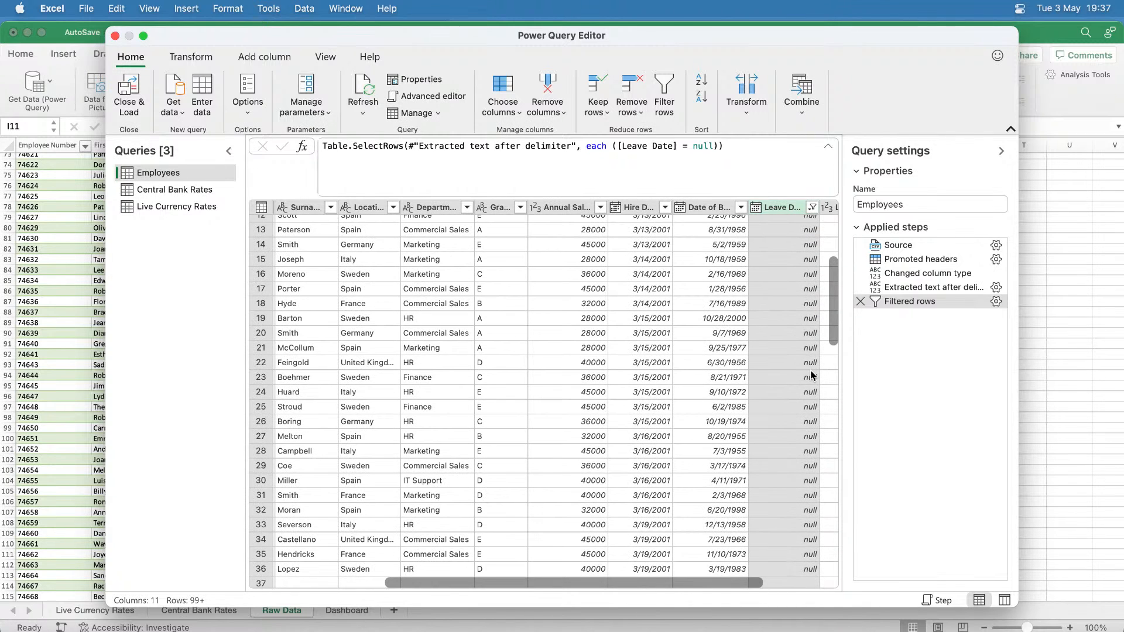
scroll(812, 375, up, 2)
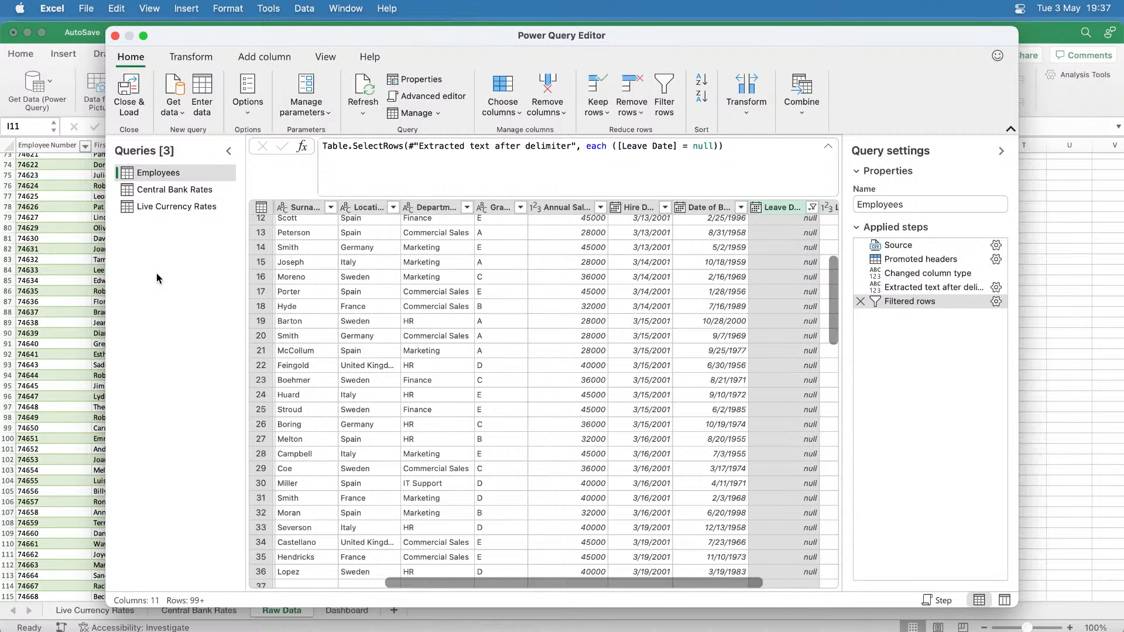
scroll(828, 287, up, 5)
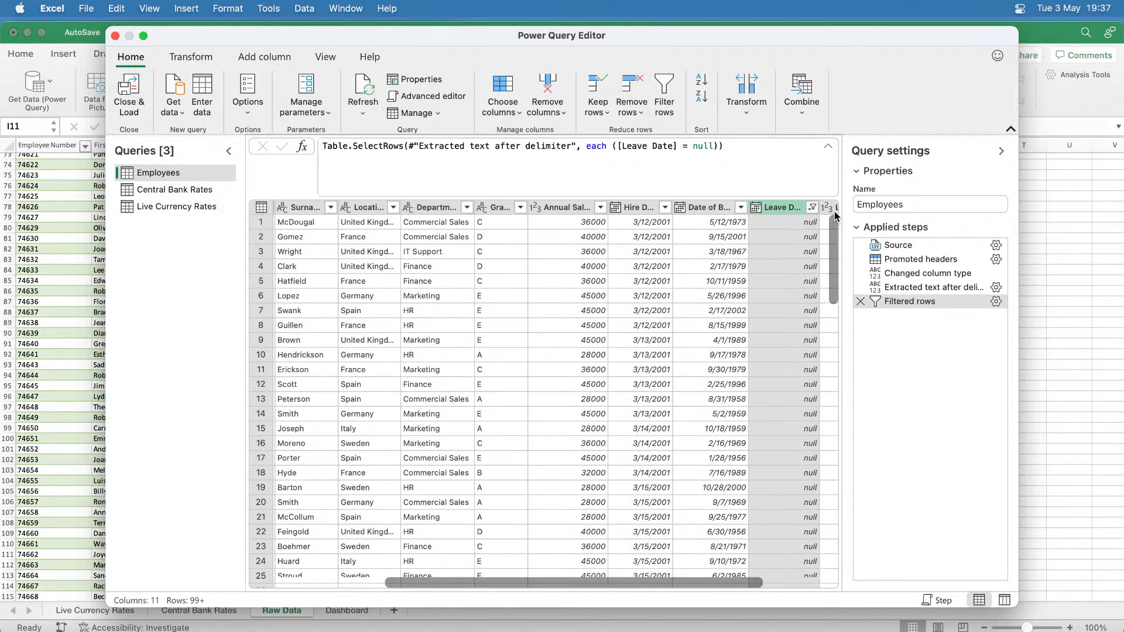
drag(494, 583, 320, 582)
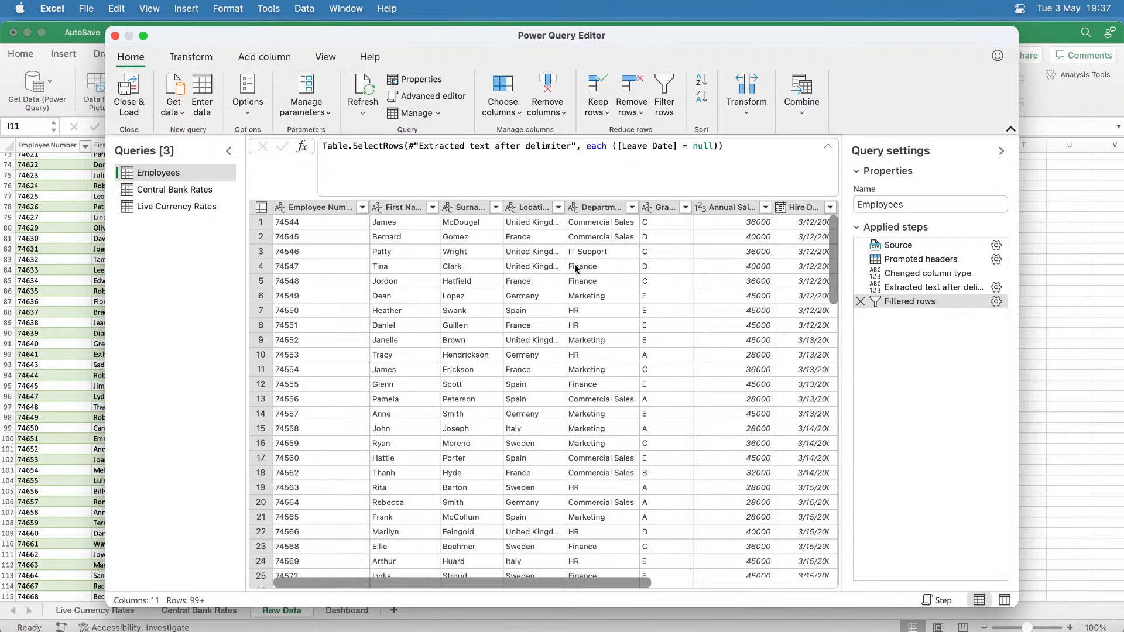
Widen the Department column and convert its text to UPPERCASE.
drag(639, 207, 679, 207)
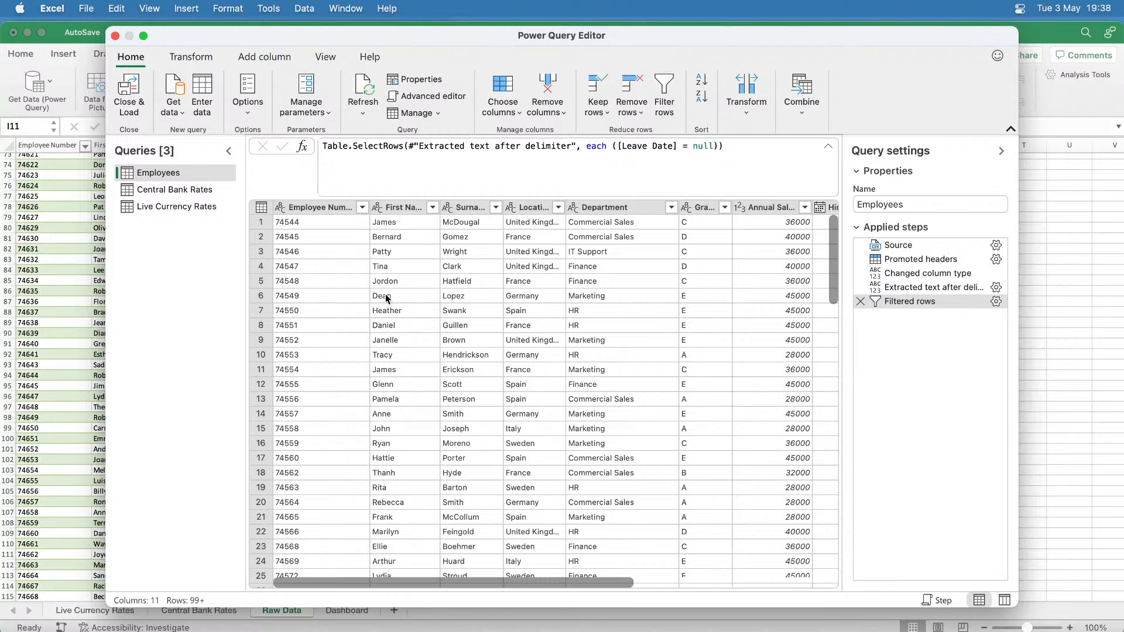
click(597, 212)
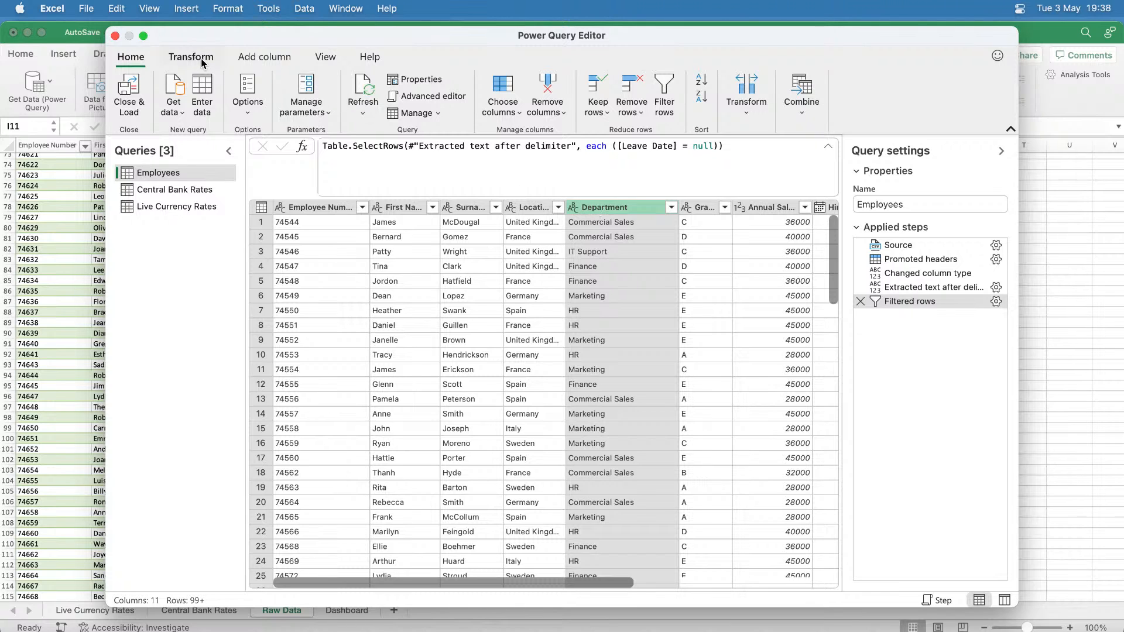
click(202, 64)
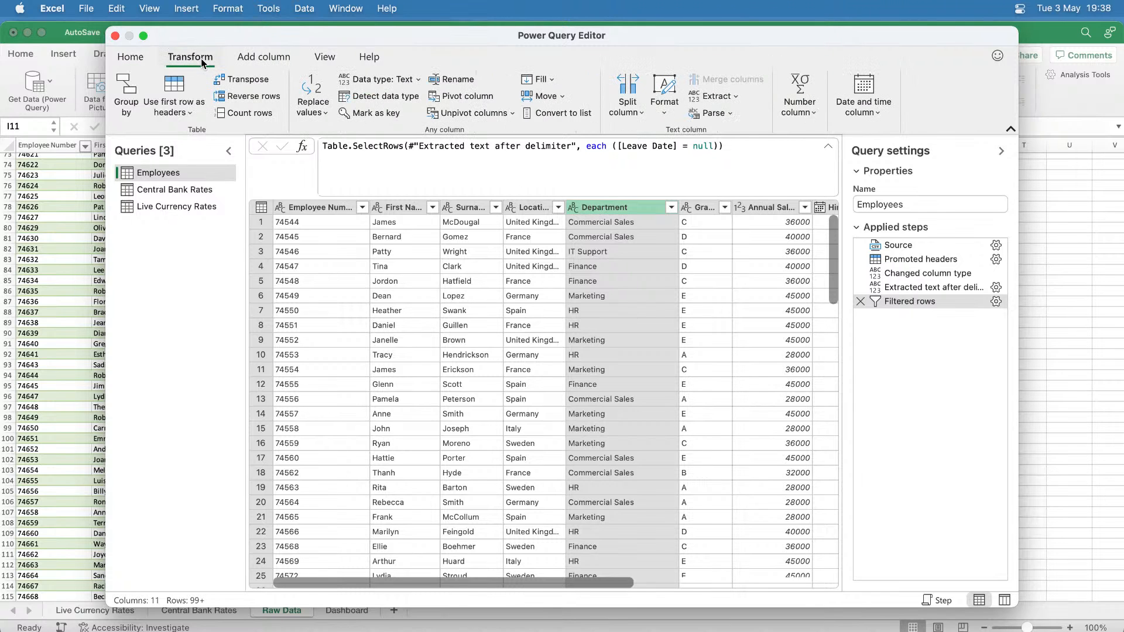
click(665, 117)
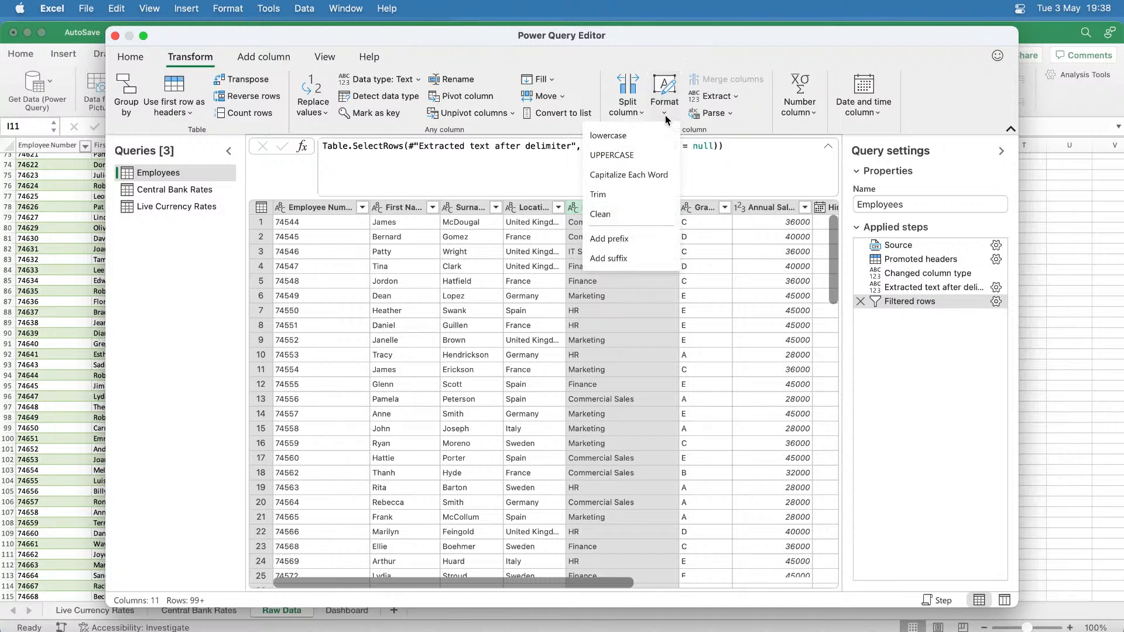
click(611, 155)
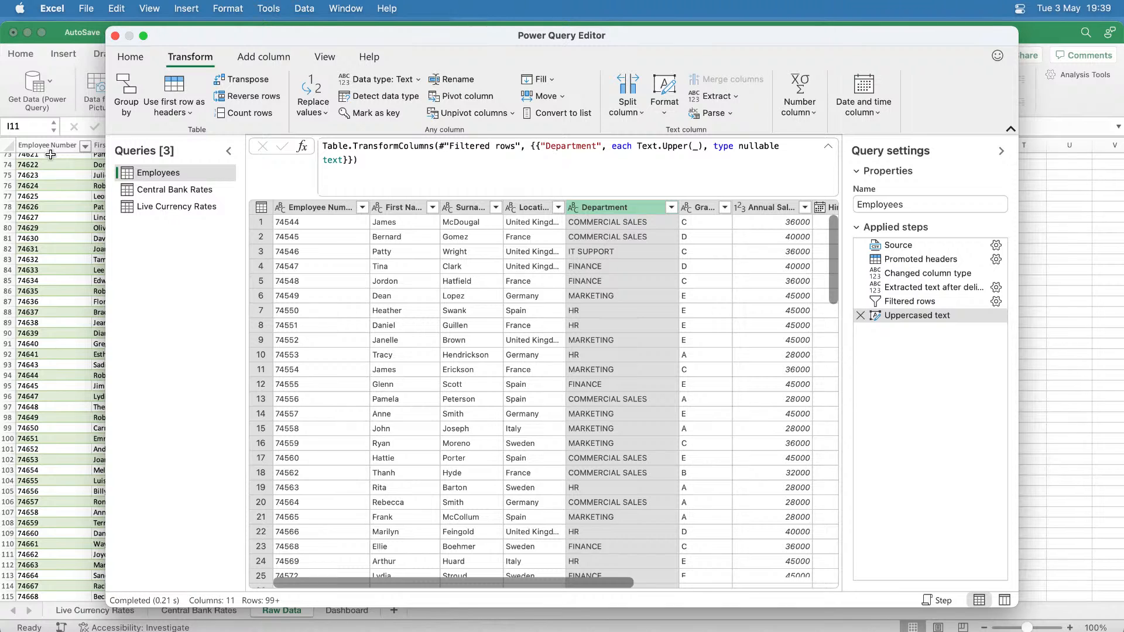
Add the prefix 0000 to every value in the Employee Number column.
click(331, 208)
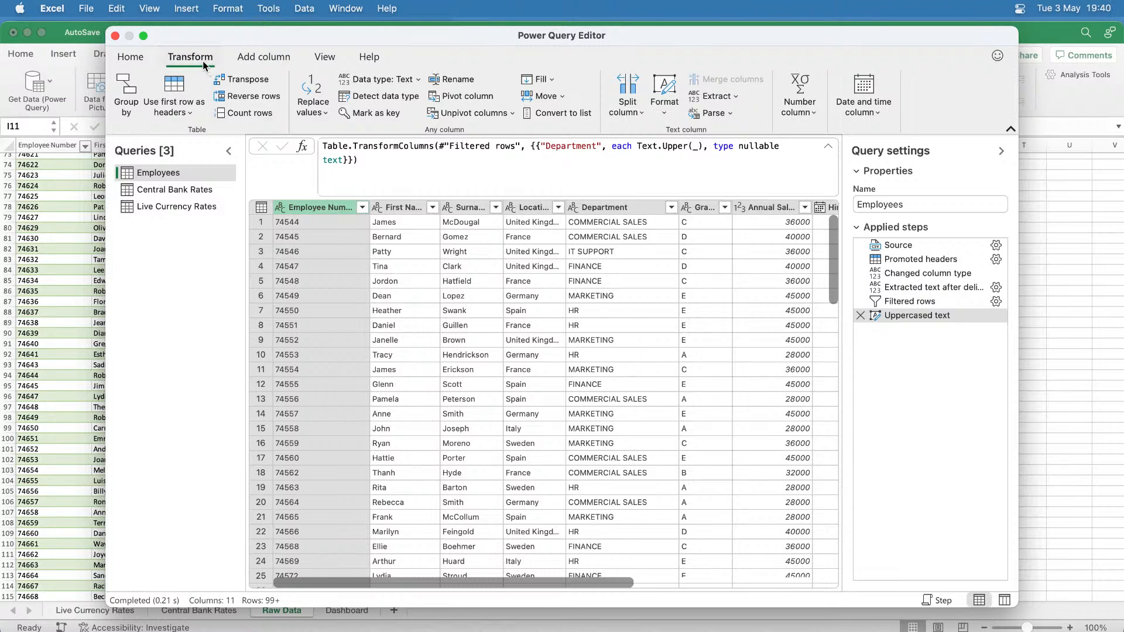
click(665, 117)
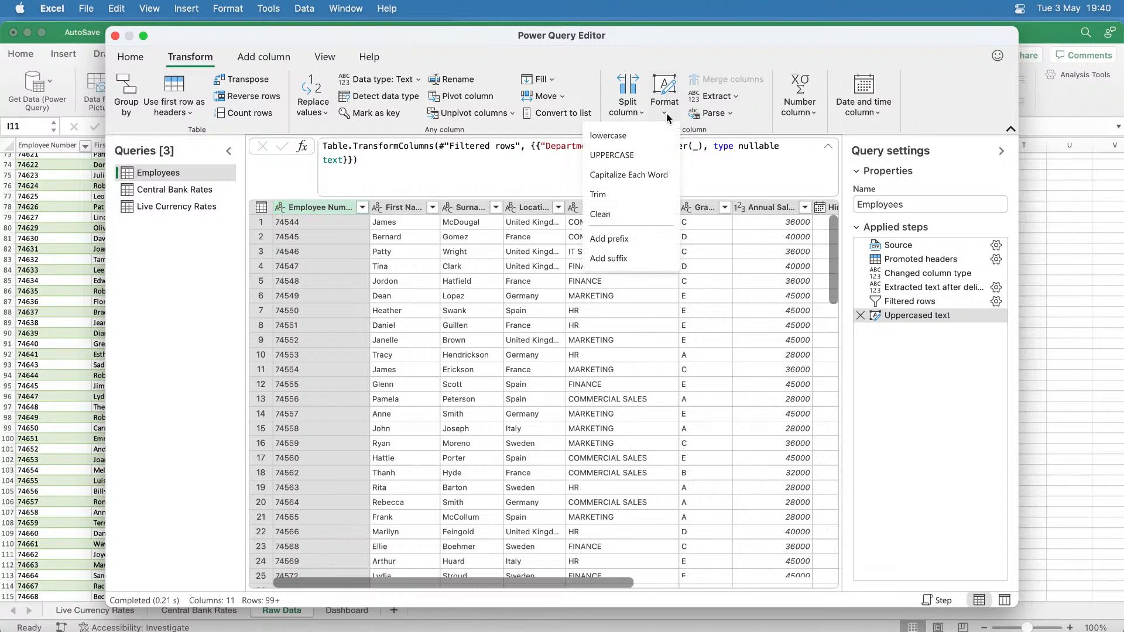
click(636, 244)
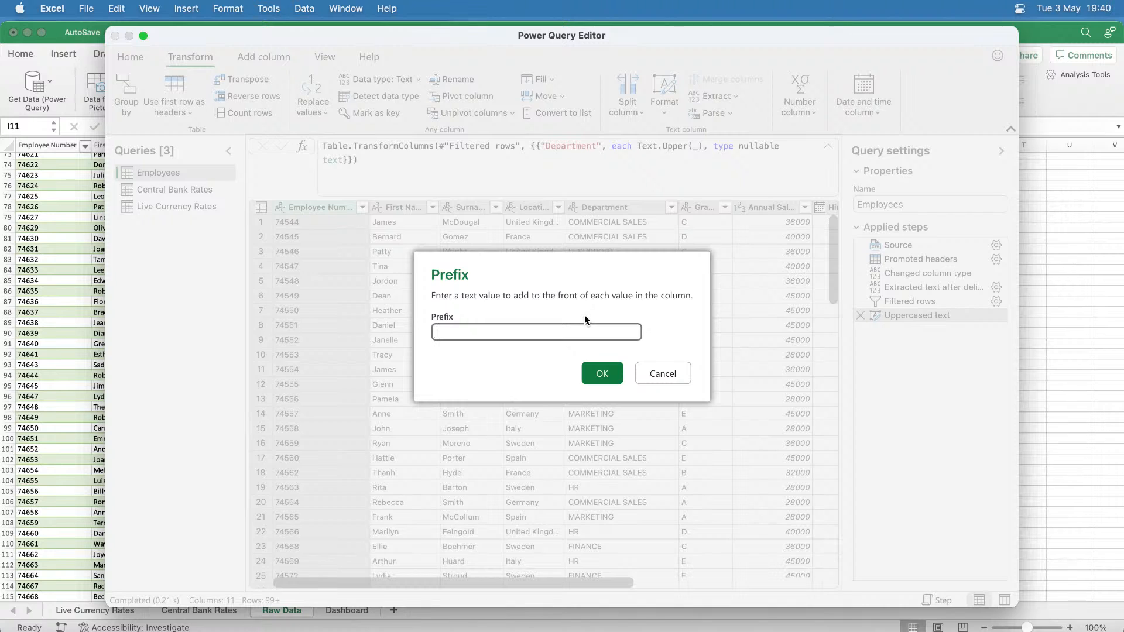
text(0000)
click(602, 373)
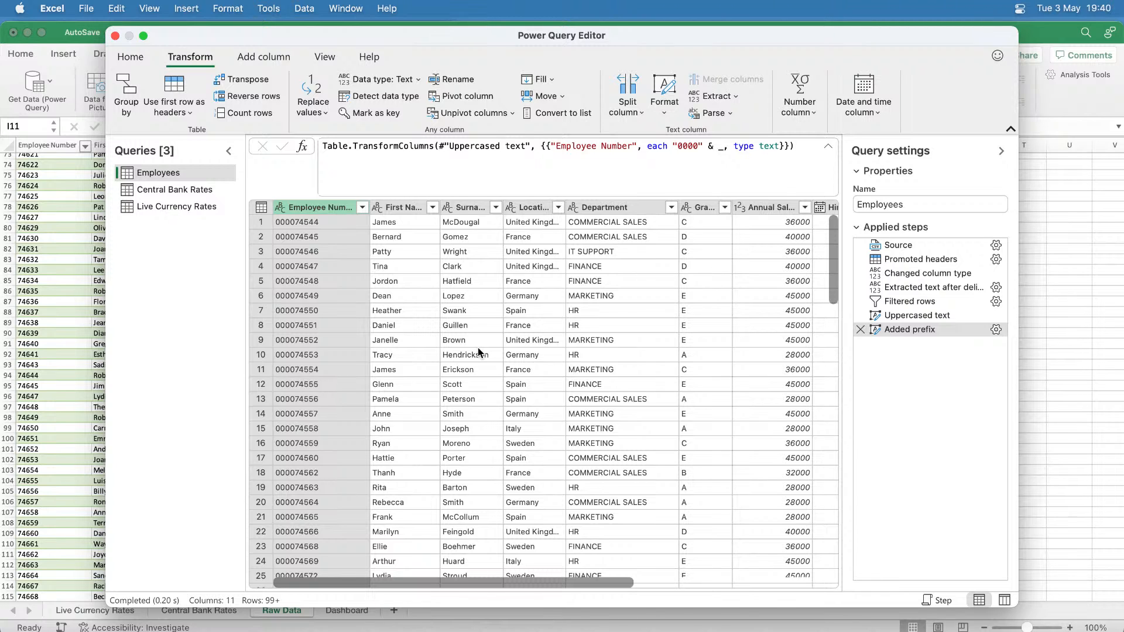
Compare the employee number values at the Source, "Extracted text after delimiter" and "Added prefix" applied steps.
click(913, 244)
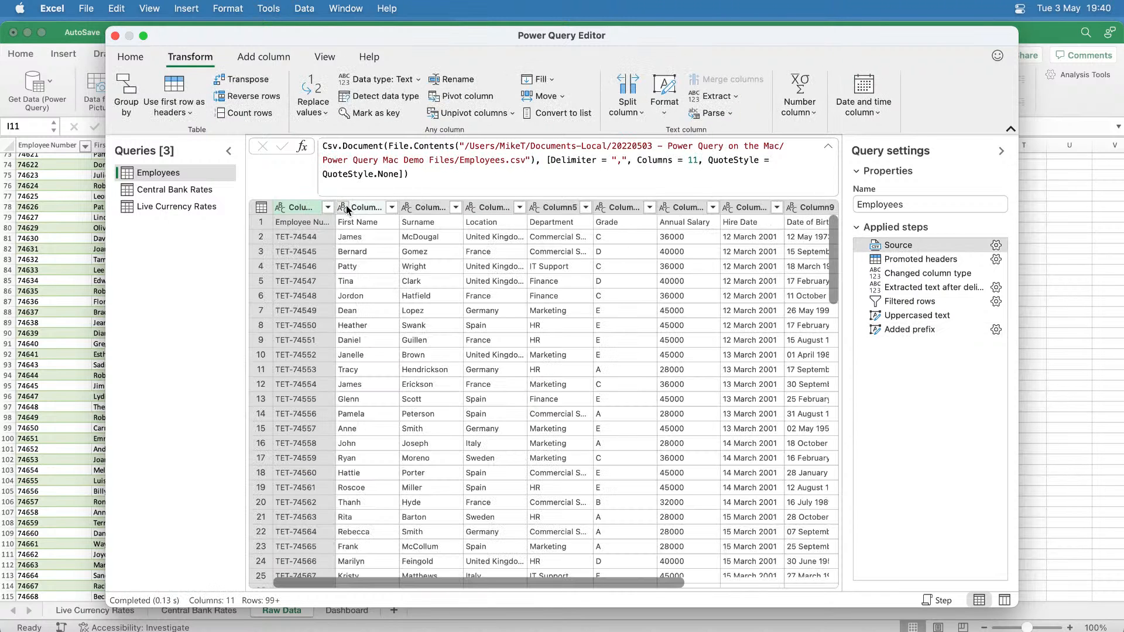
double_click(336, 208)
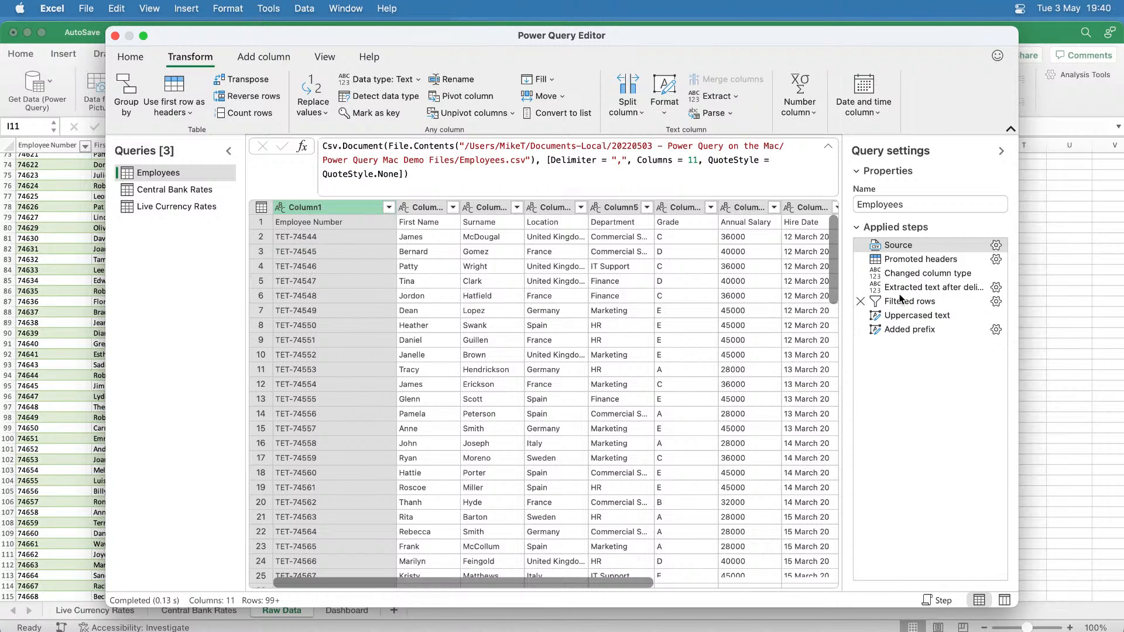
mouse_move(917, 290)
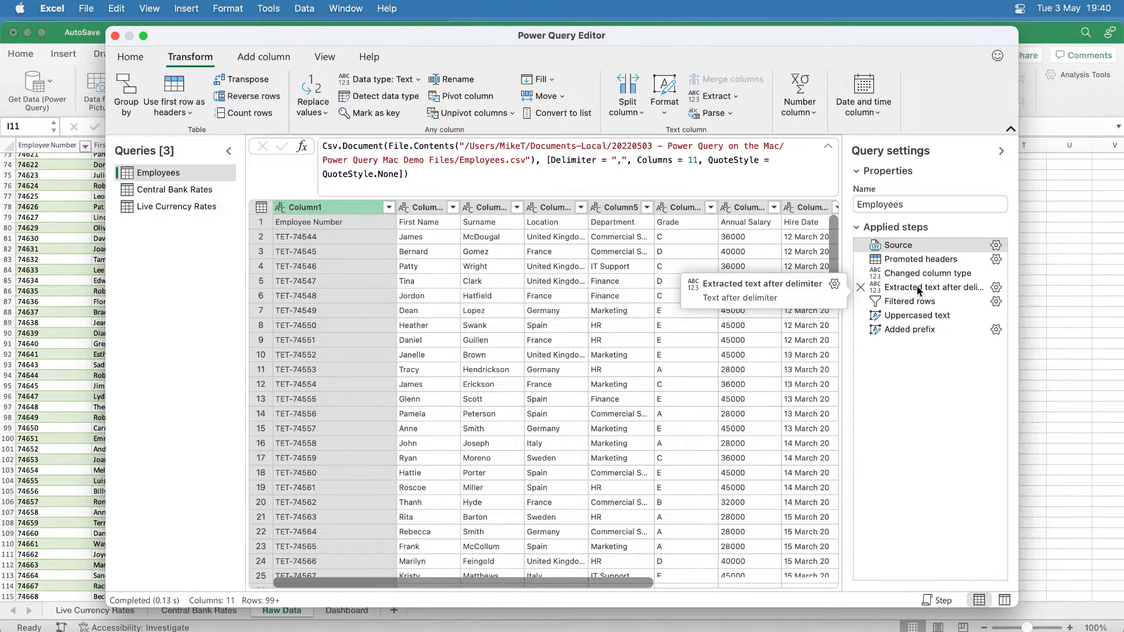
click(918, 287)
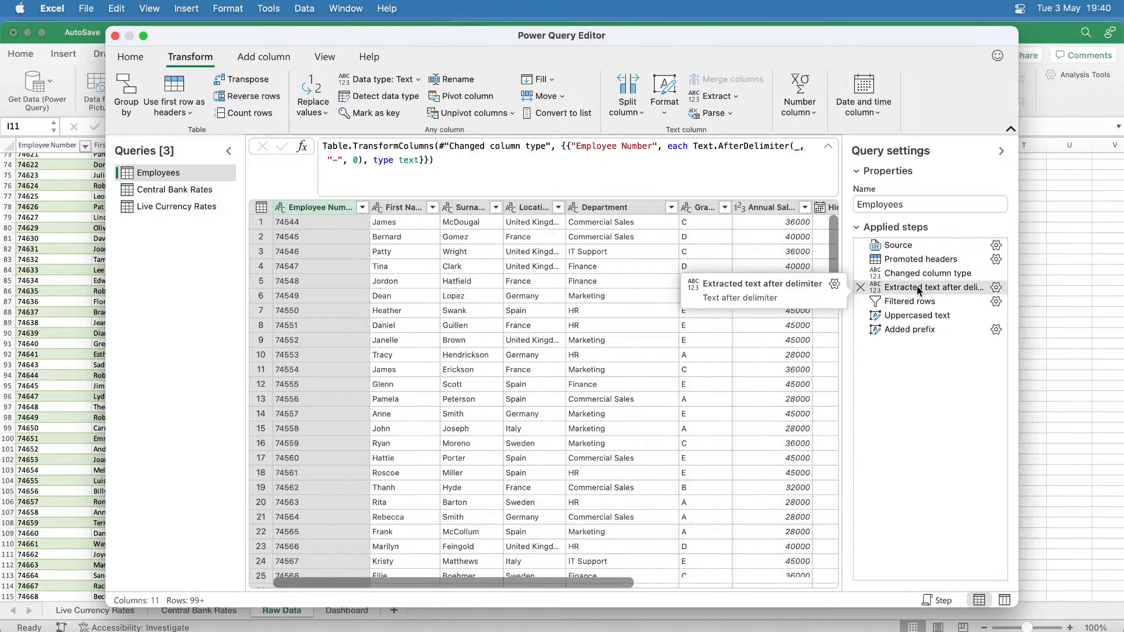
click(924, 329)
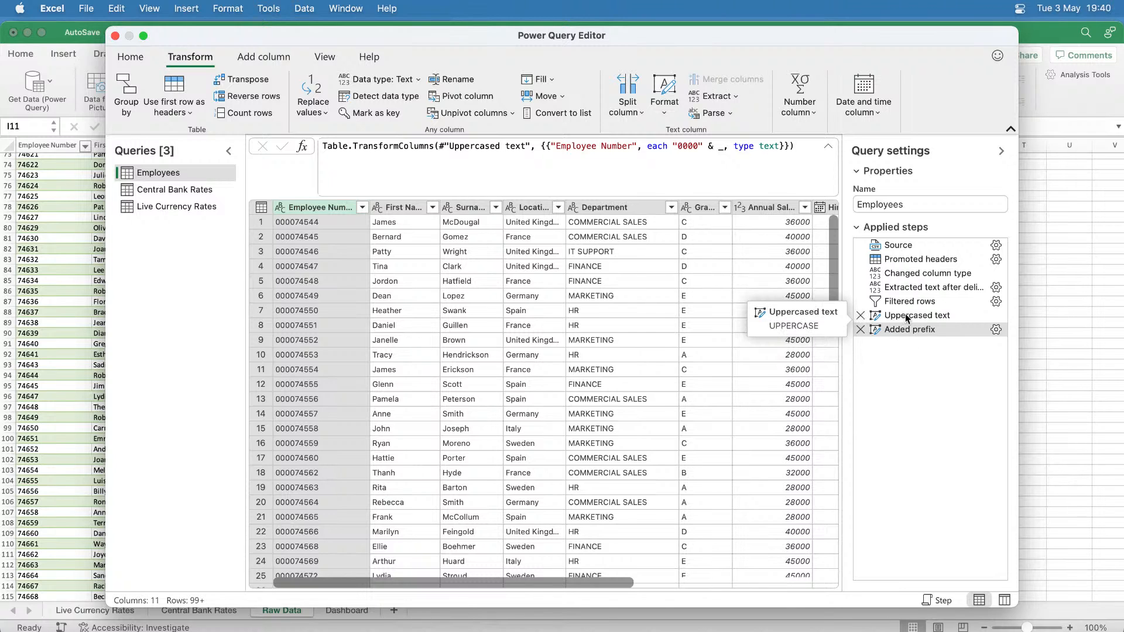
click(904, 290)
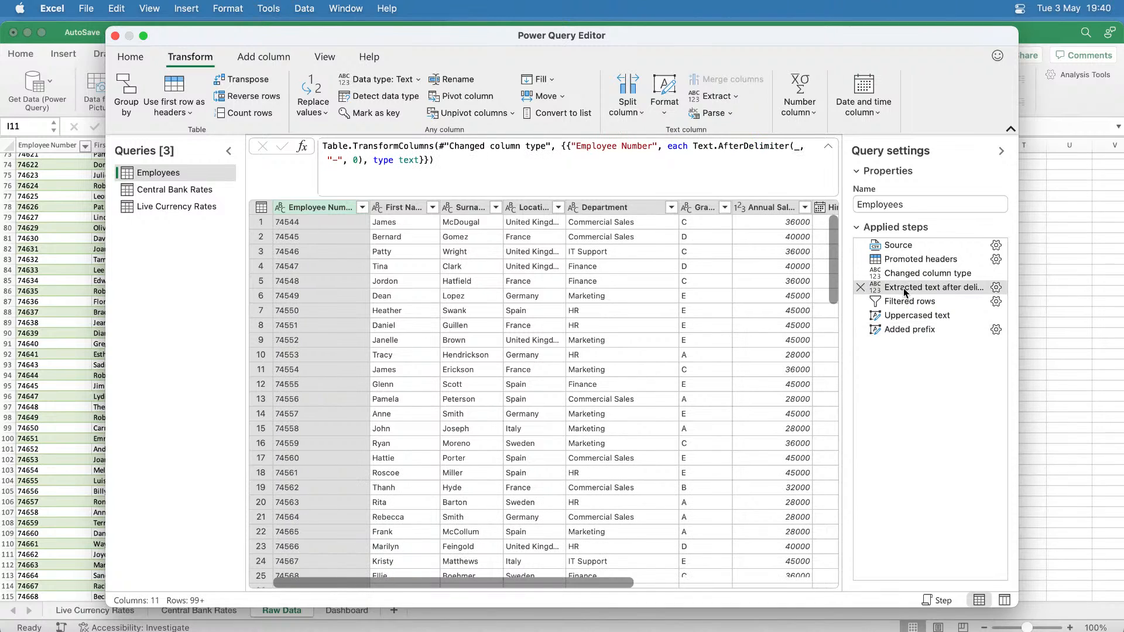
click(896, 335)
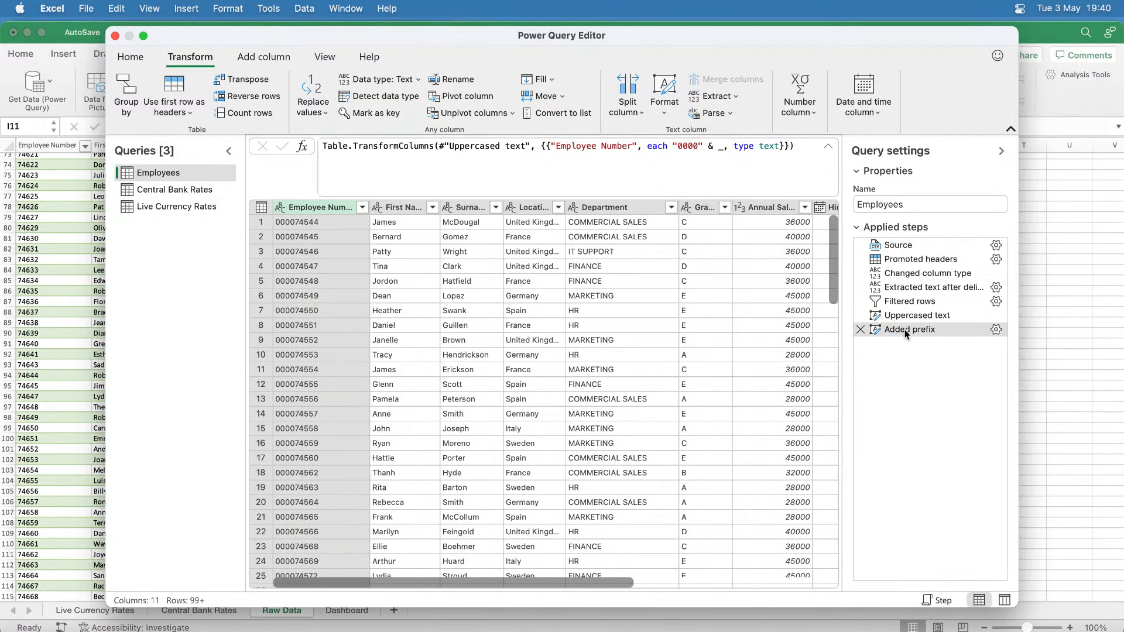
Move the "Added prefix" step directly after "Extracted text after delimiter" and check the data at the neighbouring applied steps.
drag(906, 332, 907, 300)
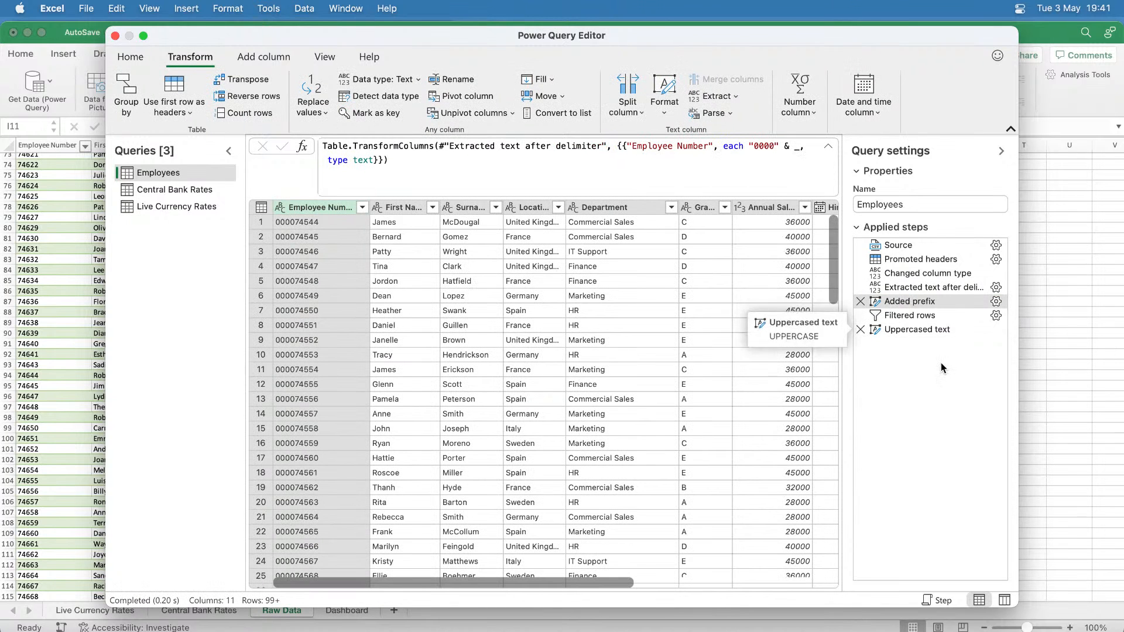
click(918, 318)
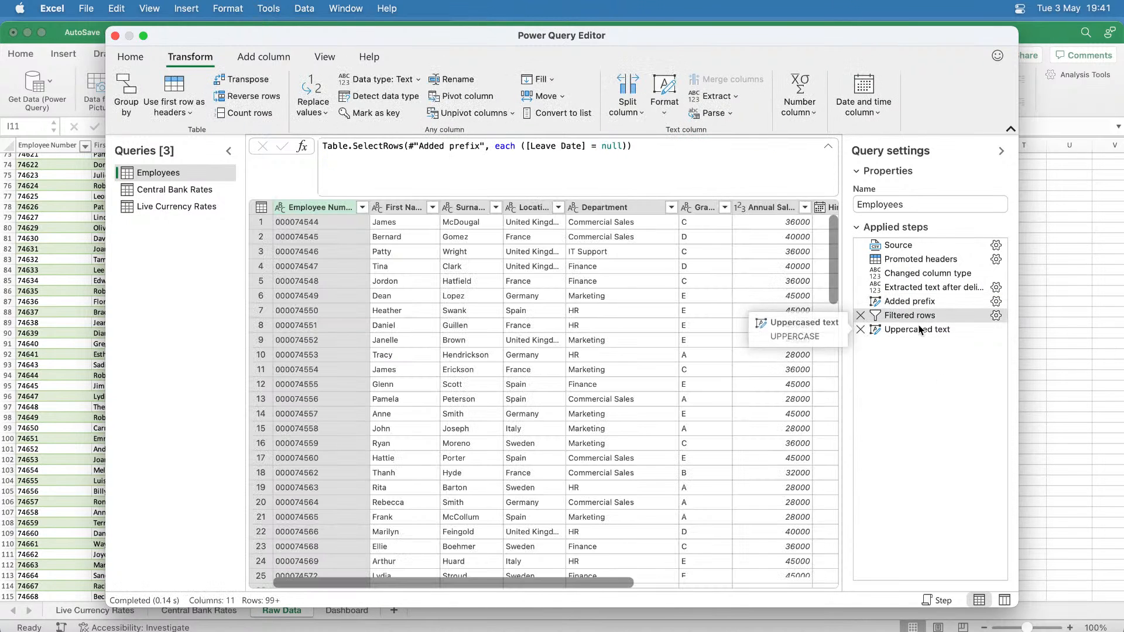
click(917, 328)
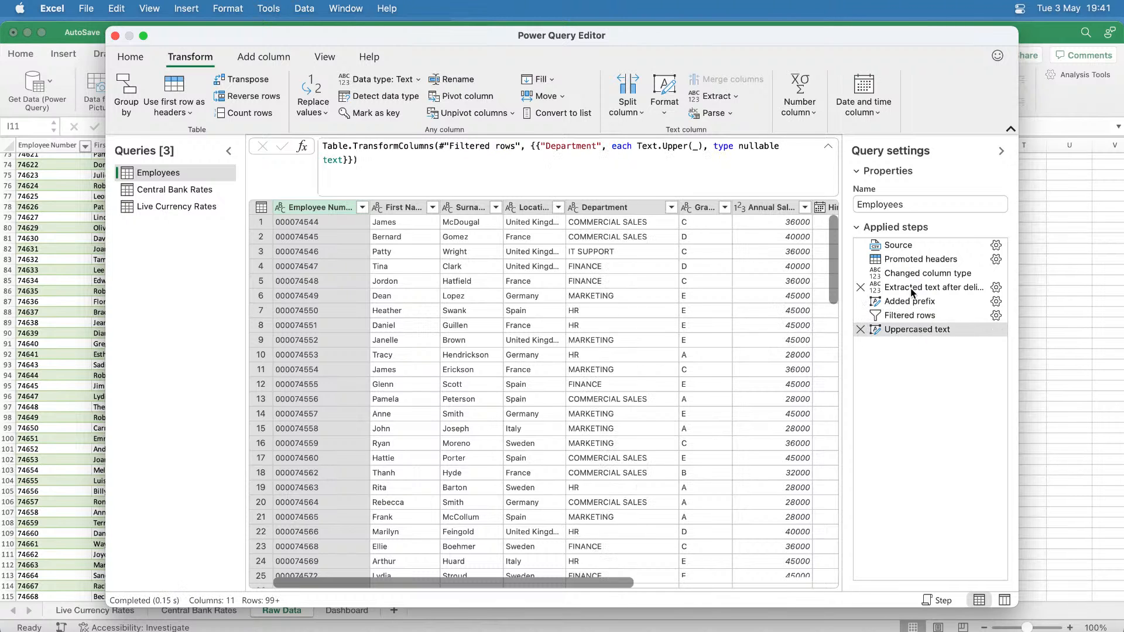
click(911, 288)
click(912, 302)
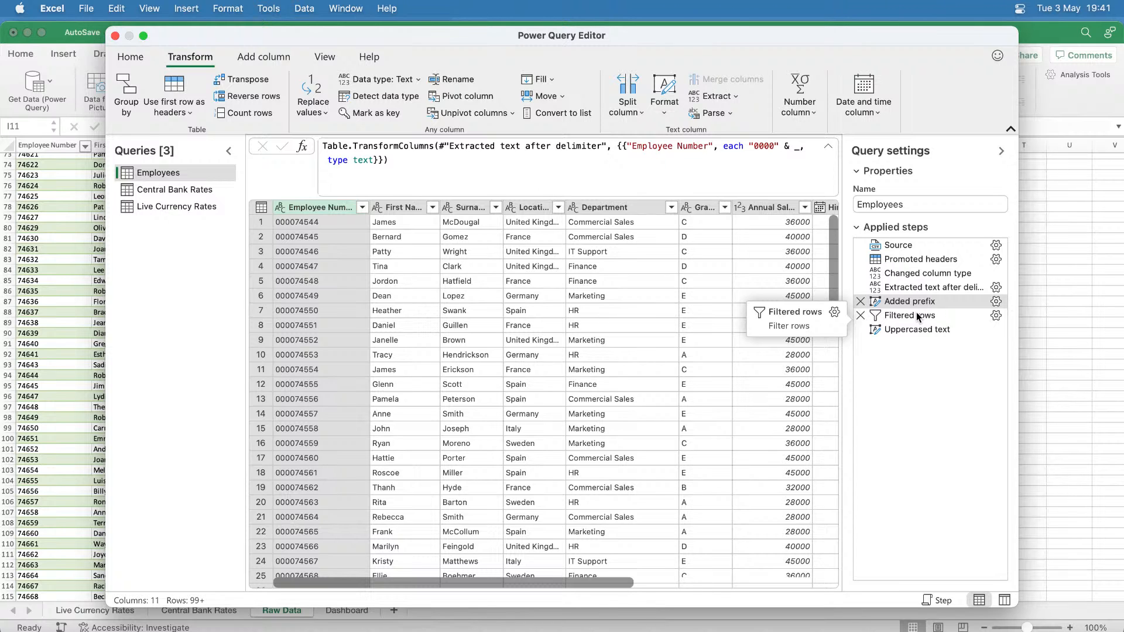
Try to place the "Added prefix" step directly after Source, and move it back below "Extracted text after delimiter".
drag(911, 307, 915, 263)
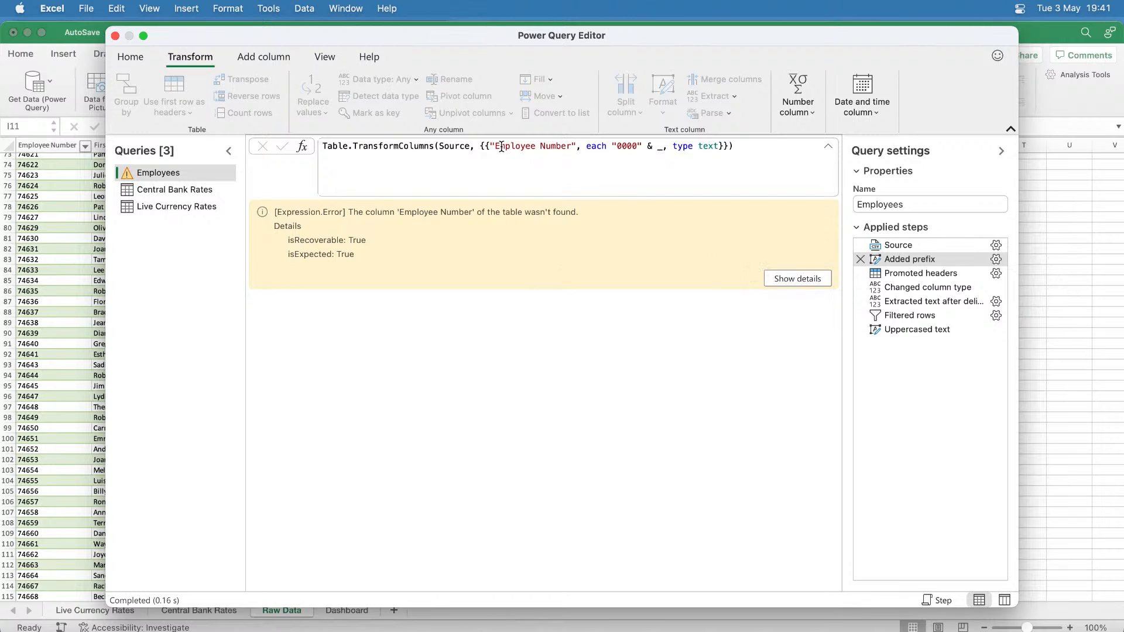
drag(616, 146, 637, 146)
drag(496, 145, 579, 152)
click(579, 152)
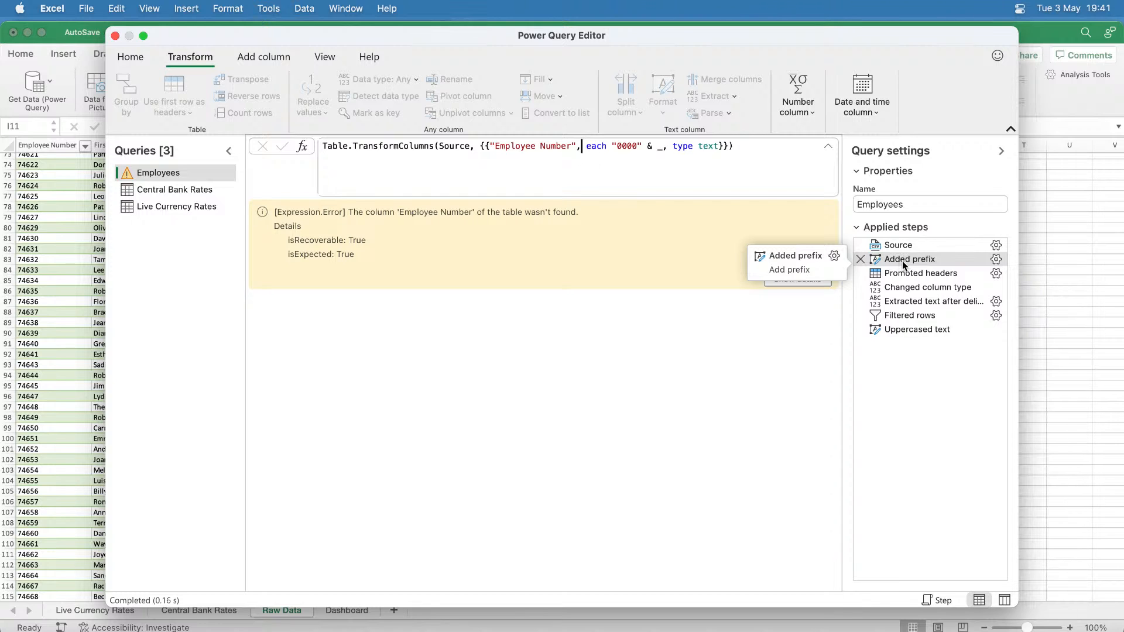
drag(902, 262, 914, 312)
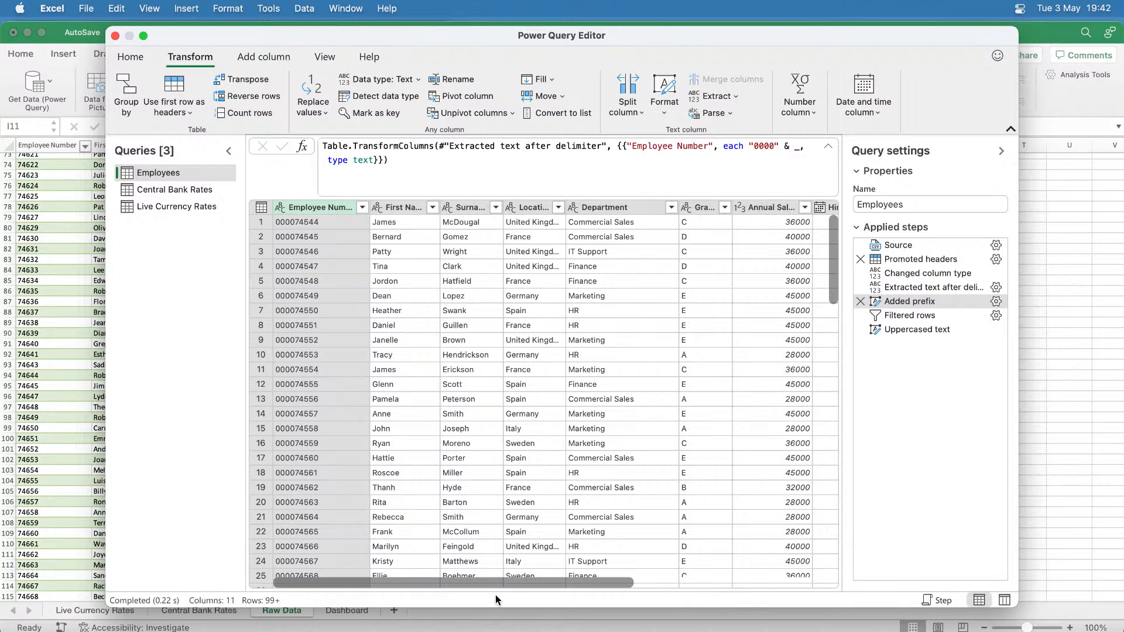
Widen the Date of Birth and Hire Date columns and inspect the date columns at the "Uppercased text" step.
drag(498, 585, 718, 597)
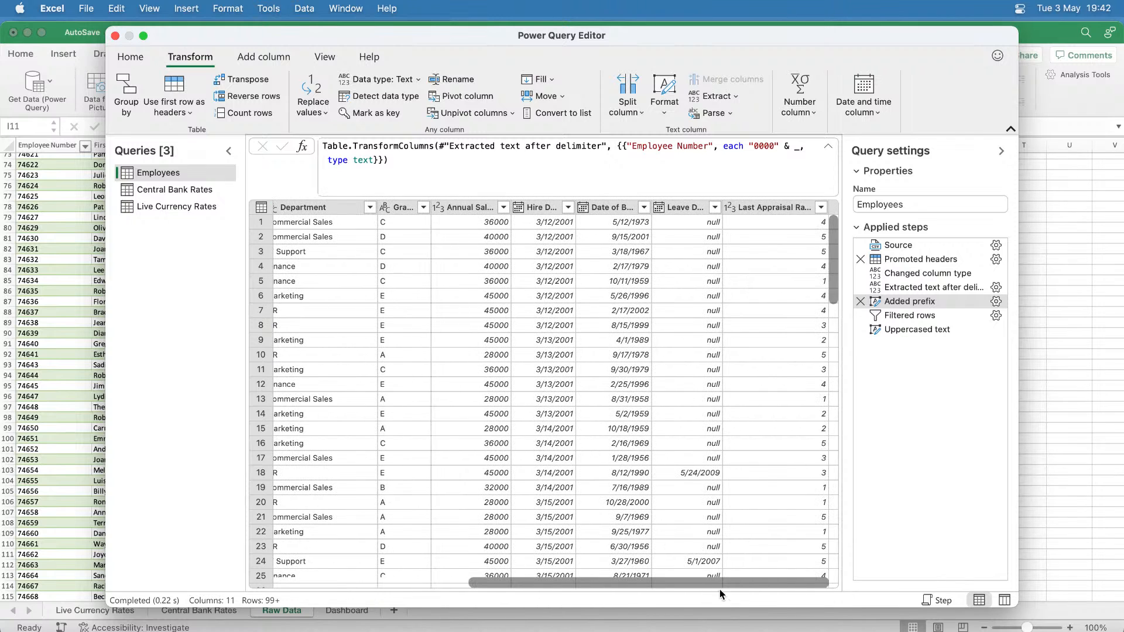
mouse_move(652, 208)
mouse_down()
mouse_move(685, 208)
mouse_move(666, 208)
mouse_up()
drag(576, 207, 611, 206)
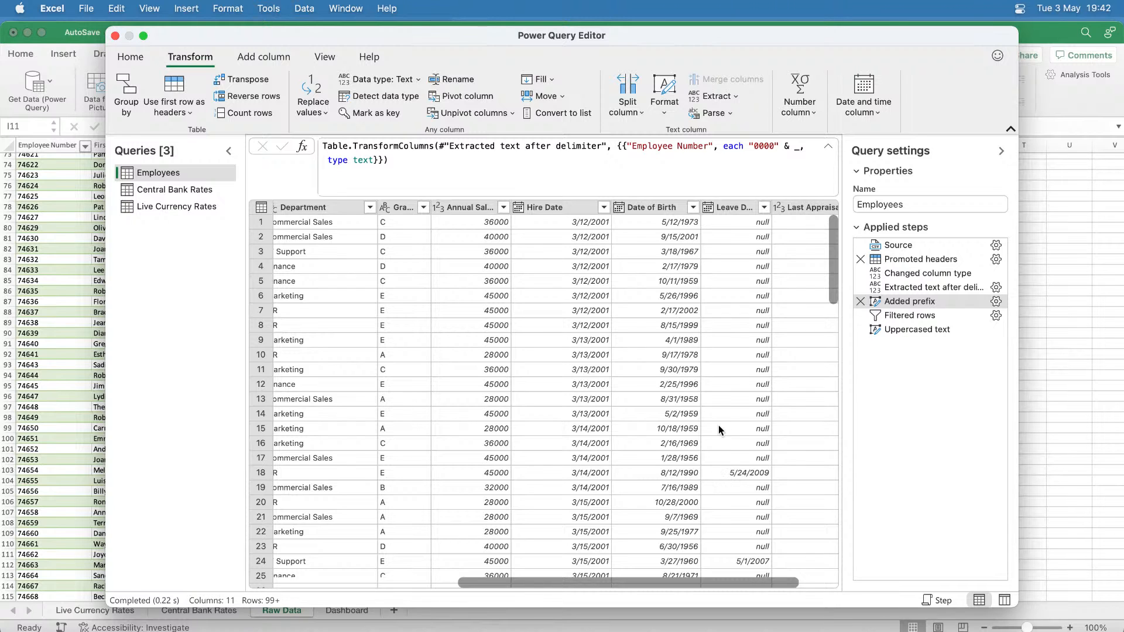
click(900, 329)
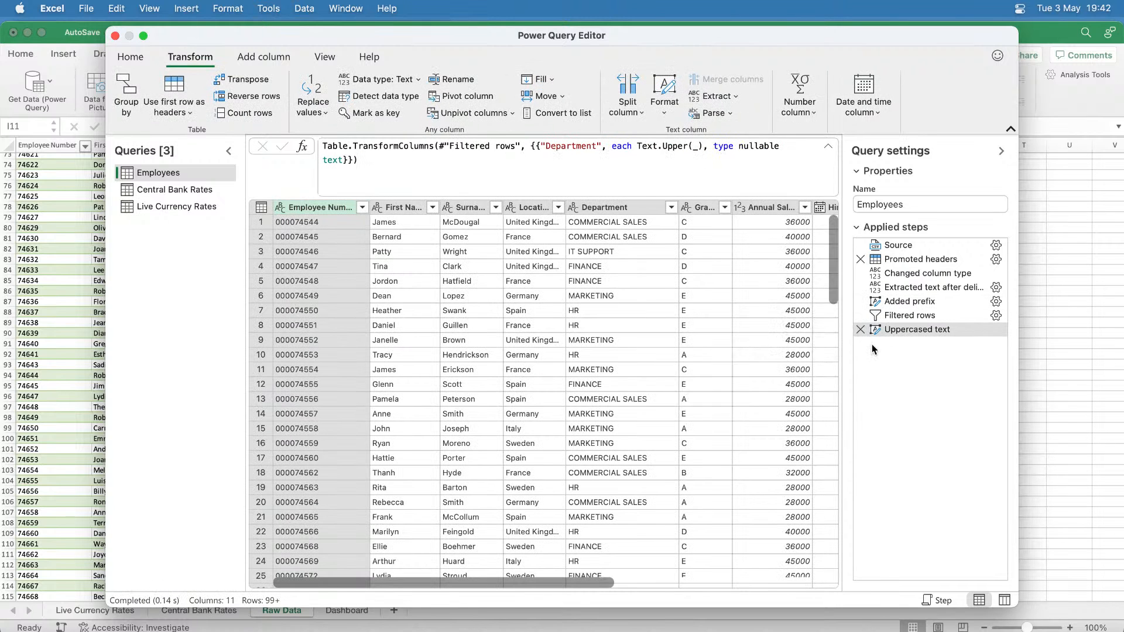
drag(573, 583, 763, 583)
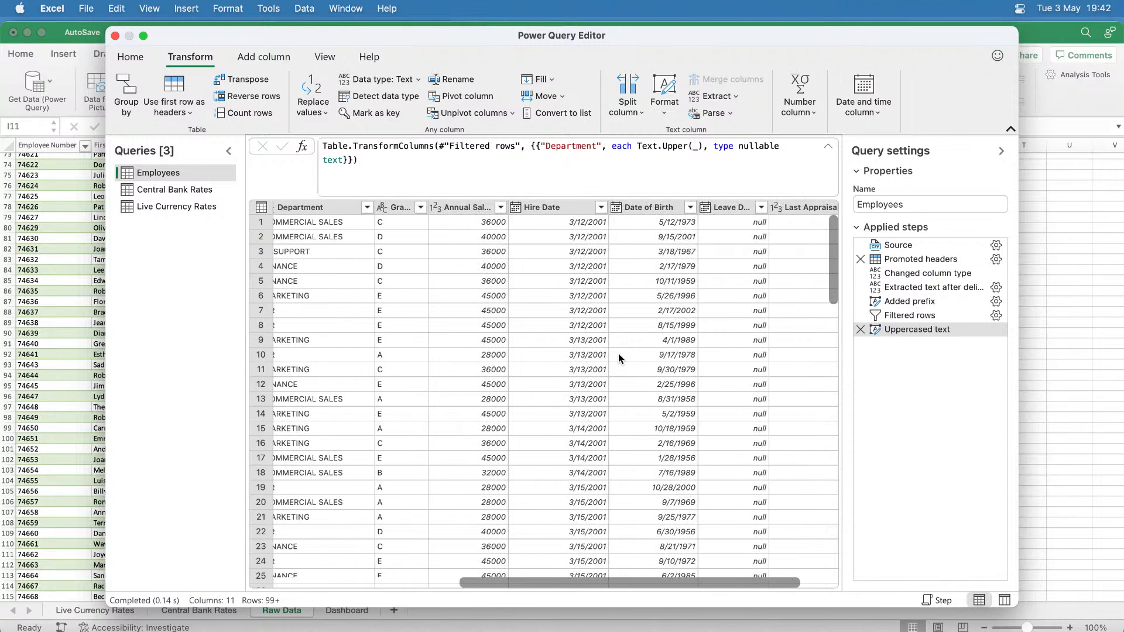
Try transforming the Hire Date column into the name of the day, and delete the resulting applied step.
click(554, 209)
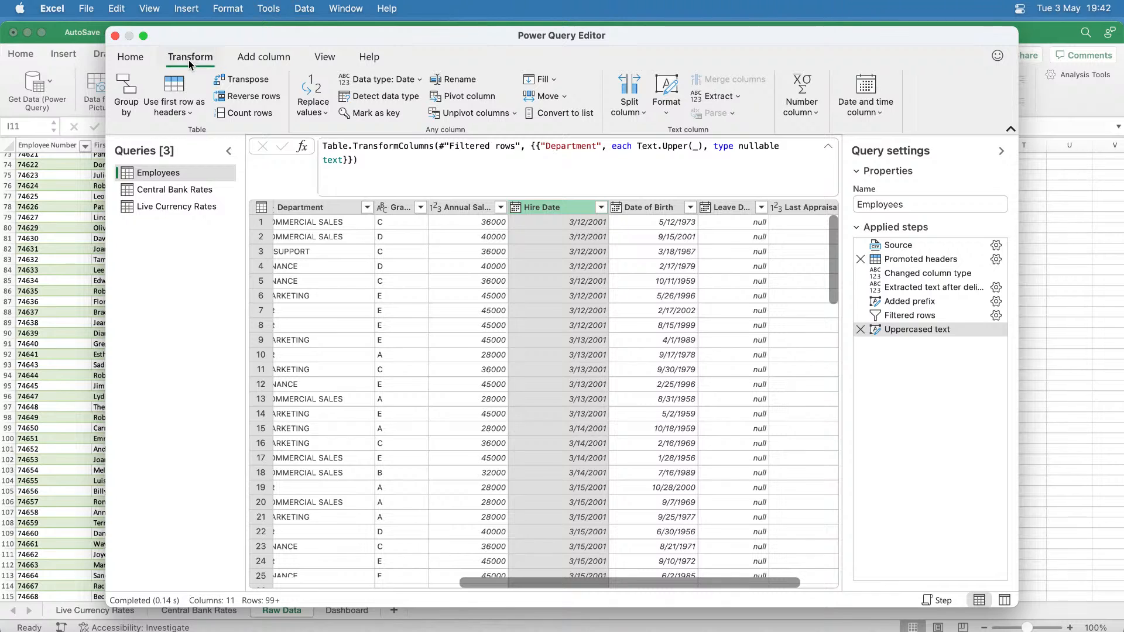
click(878, 115)
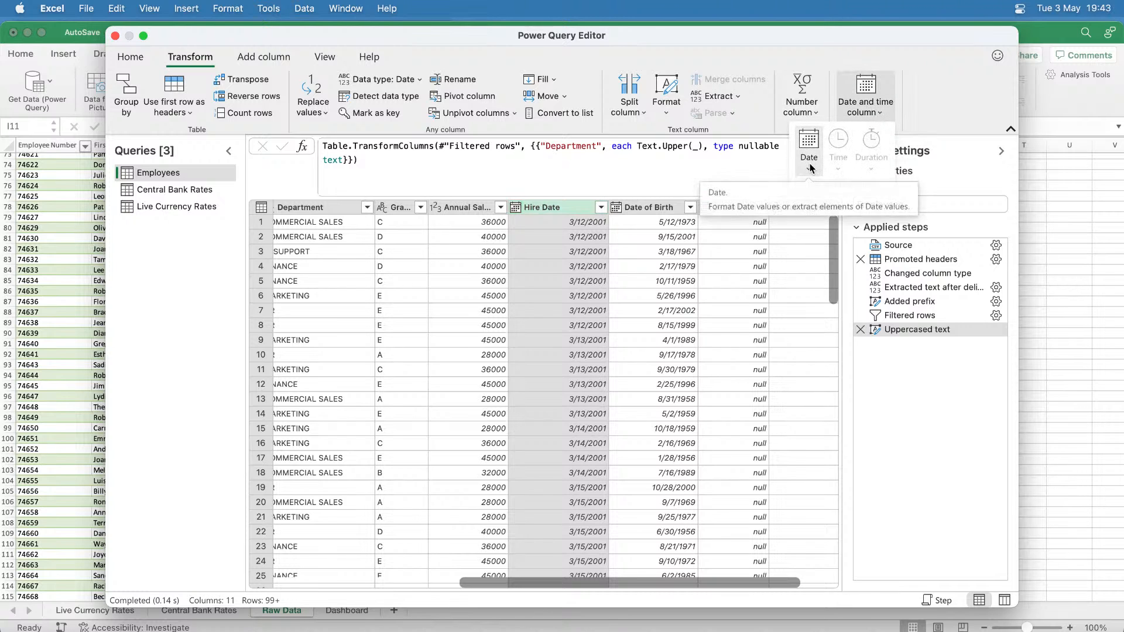
click(810, 168)
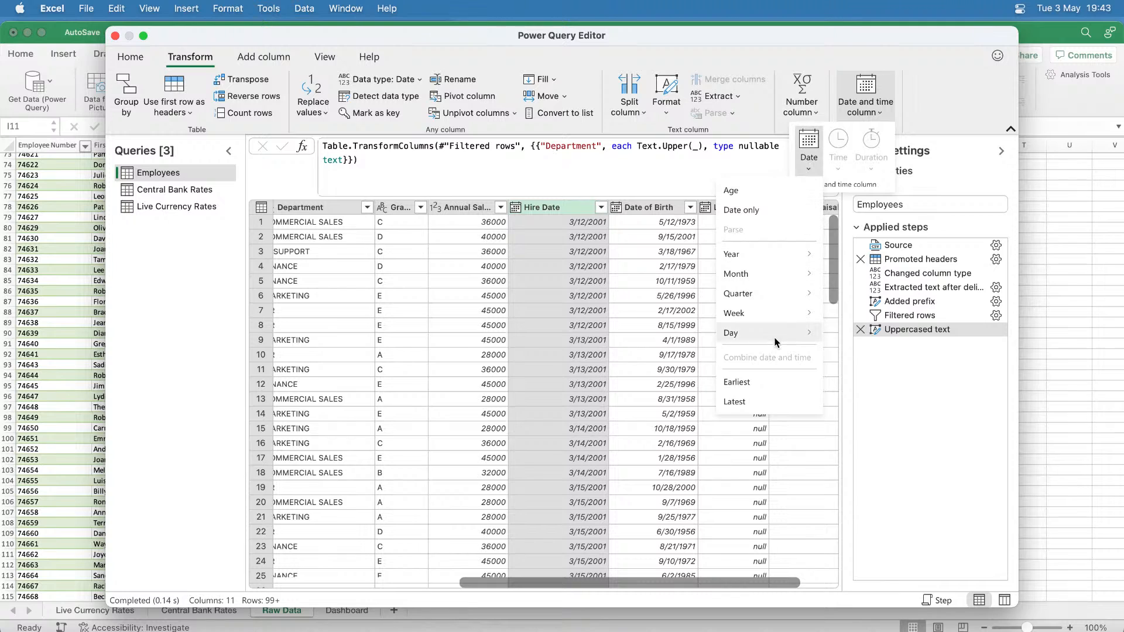
mouse_move(766, 343)
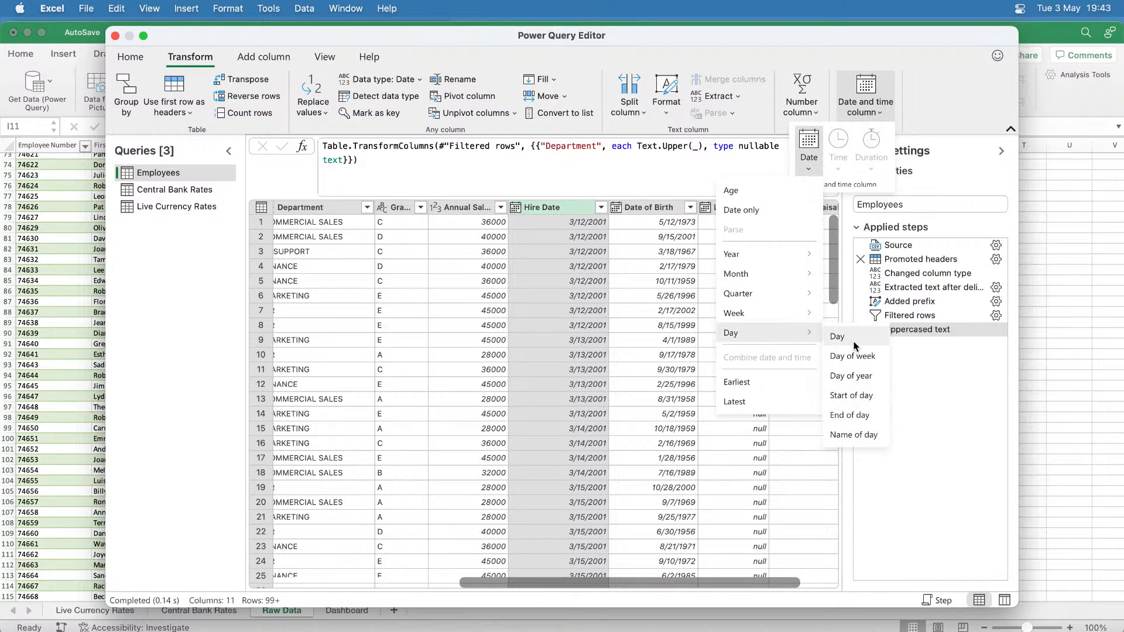
click(847, 439)
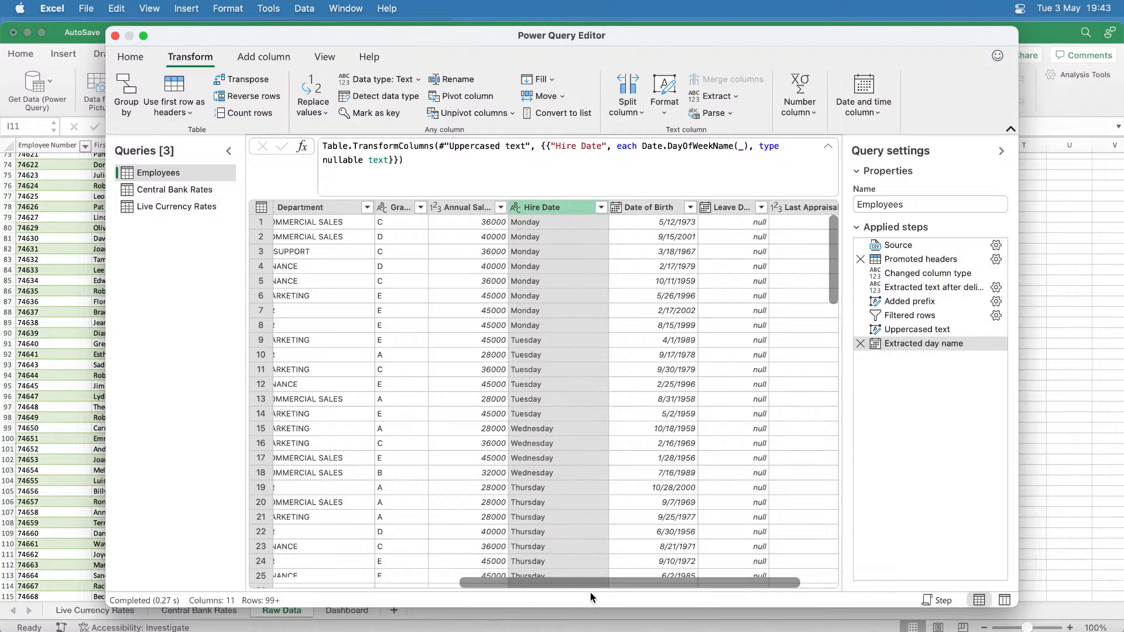
scroll(587, 584, right, 2)
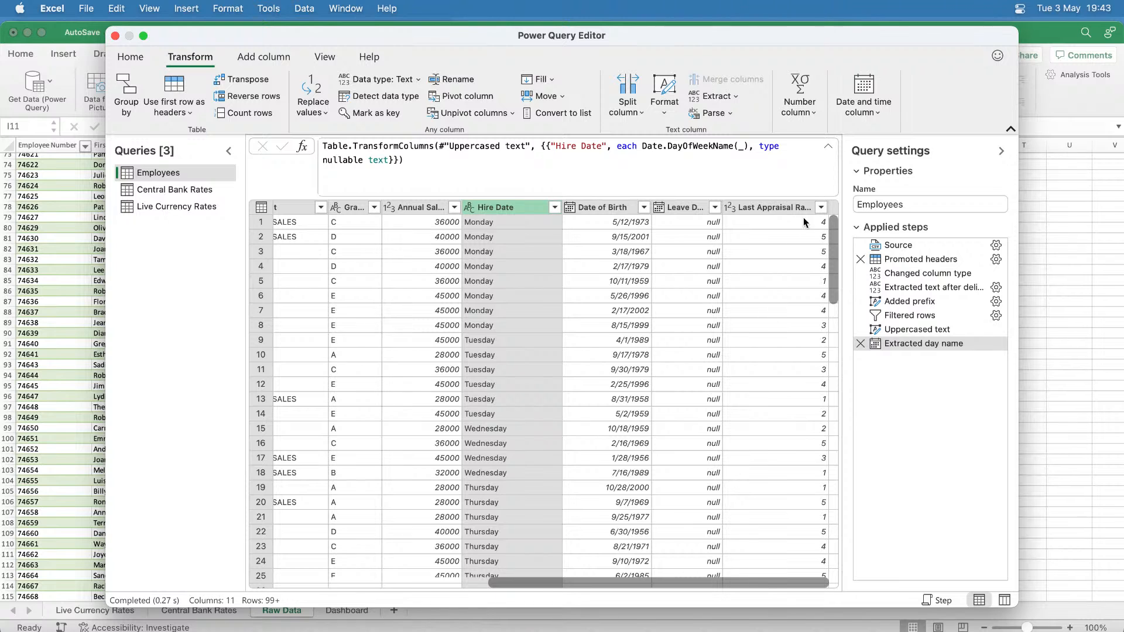
click(860, 346)
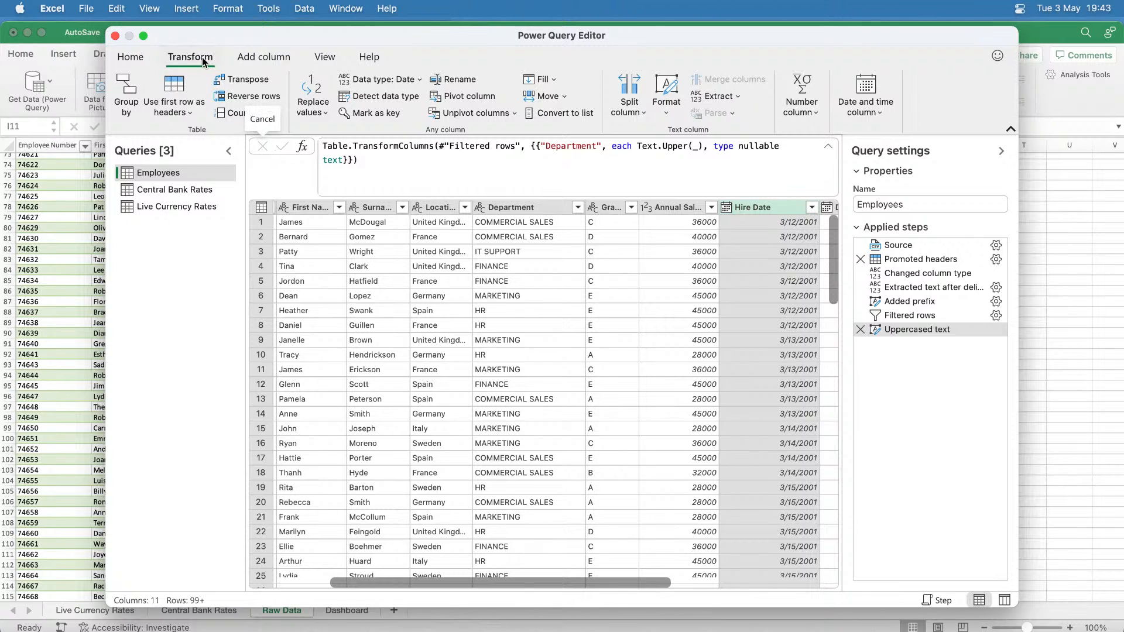
Compare the date options for transforming the Hire Date column in place with those for adding a new column.
click(872, 100)
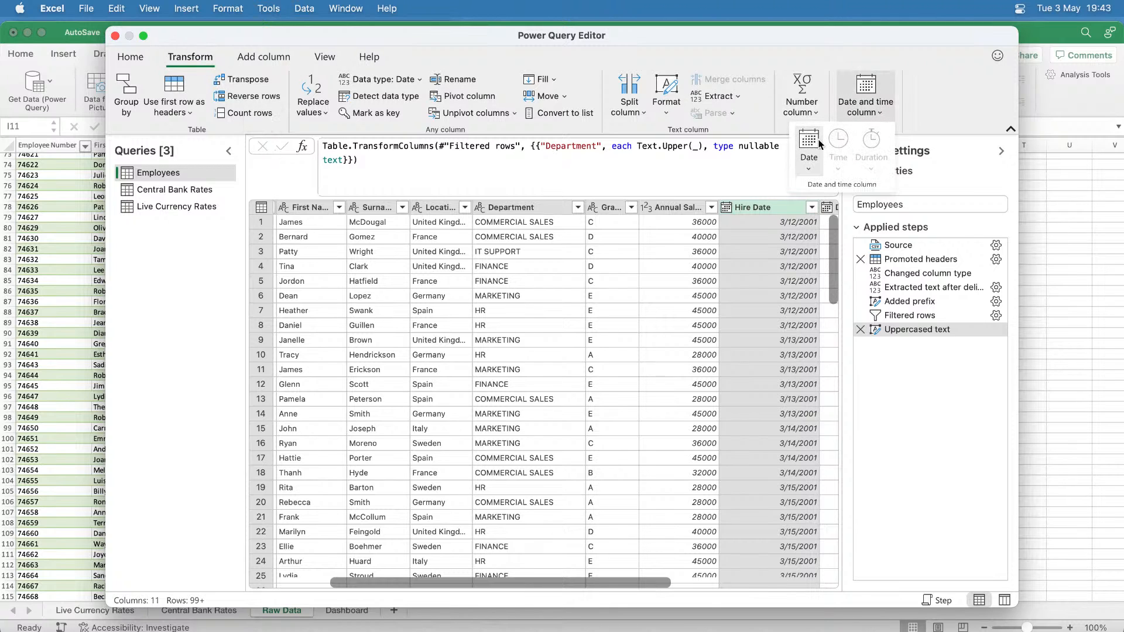
click(868, 98)
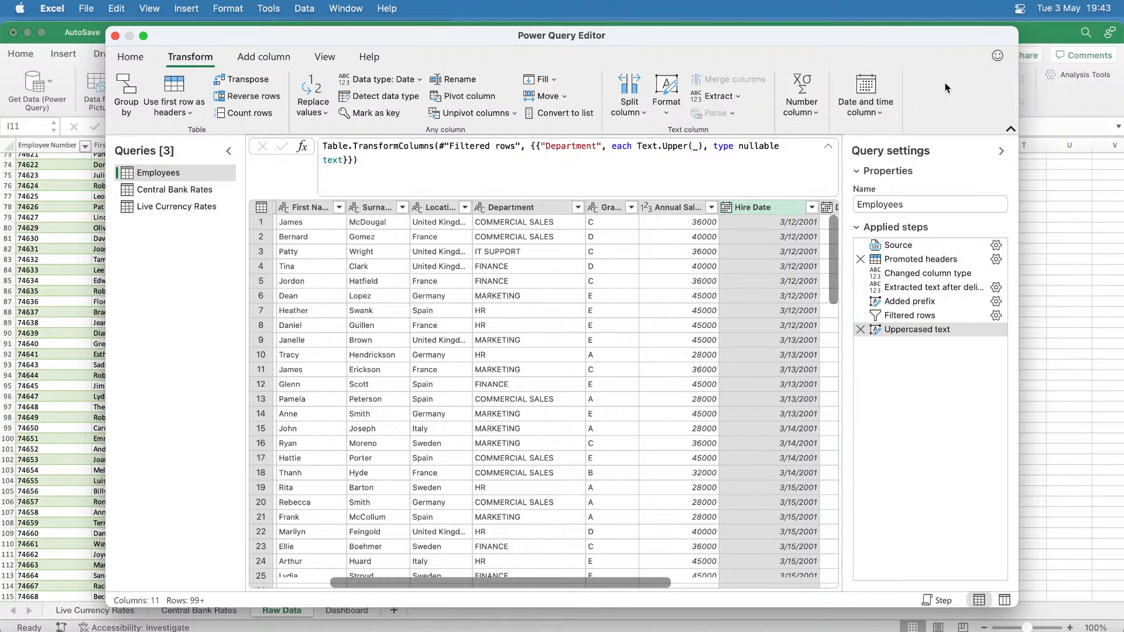
click(270, 58)
click(688, 114)
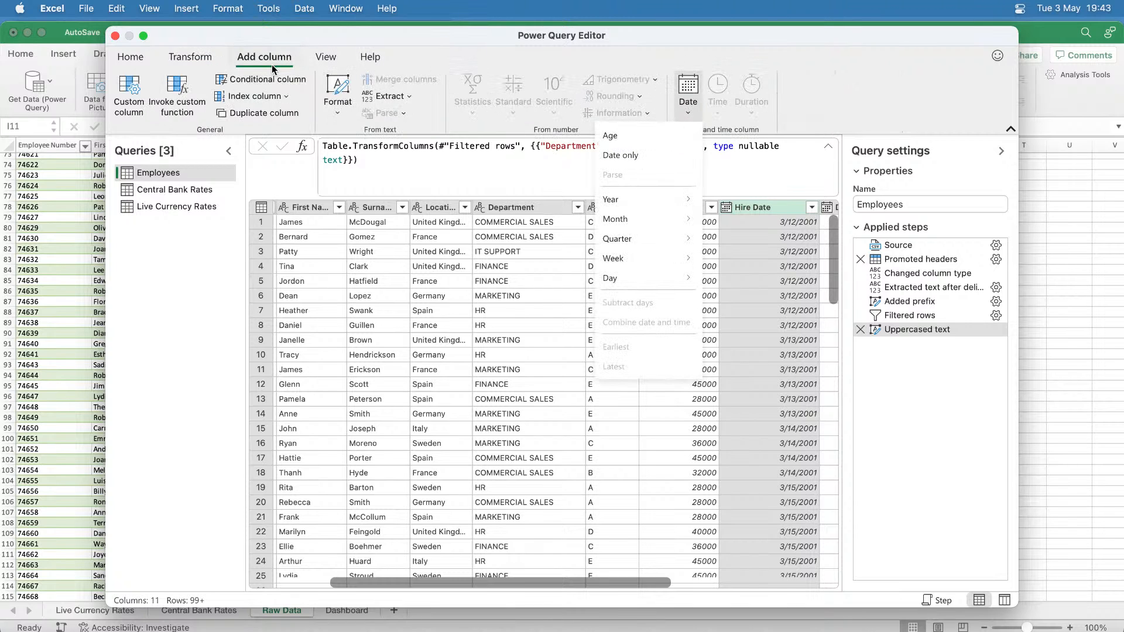
click(205, 61)
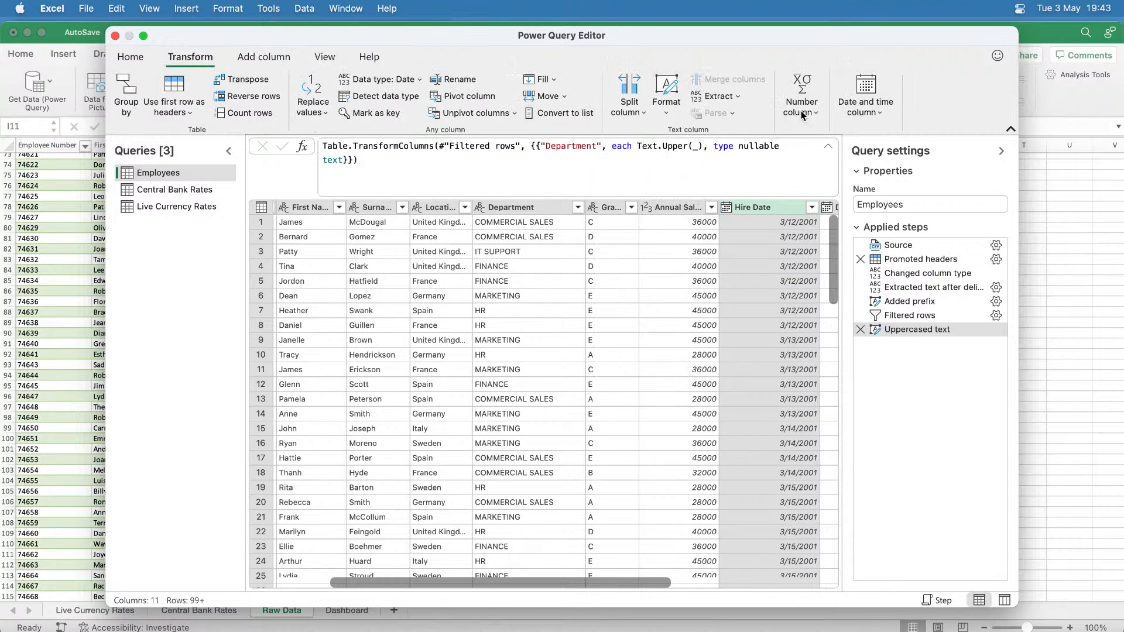
click(271, 57)
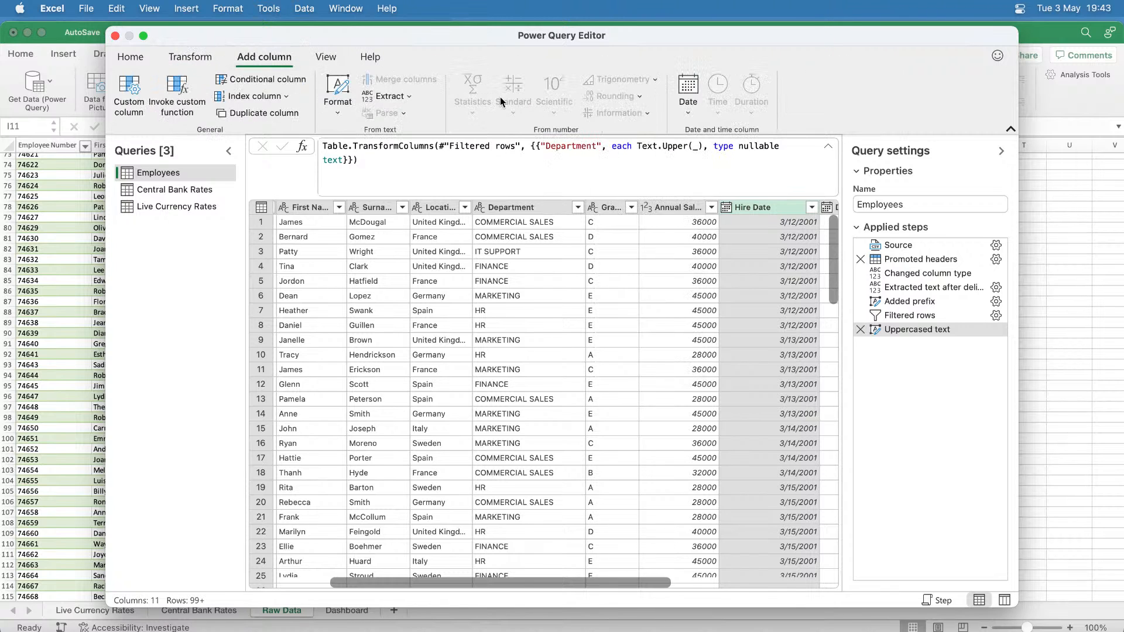
click(689, 108)
click(688, 108)
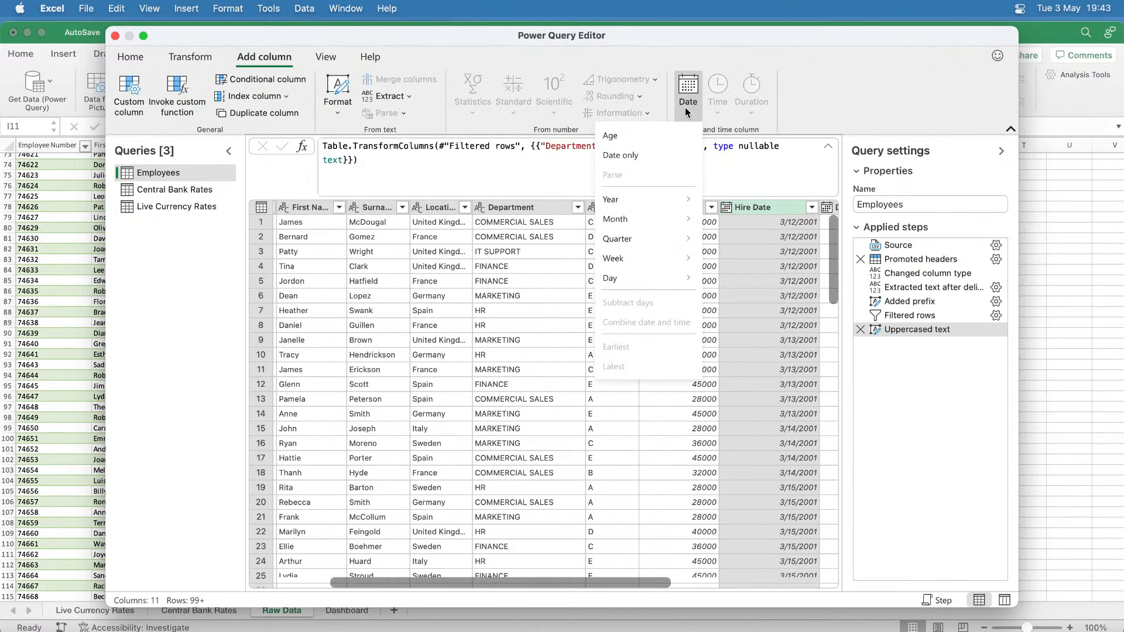
click(206, 58)
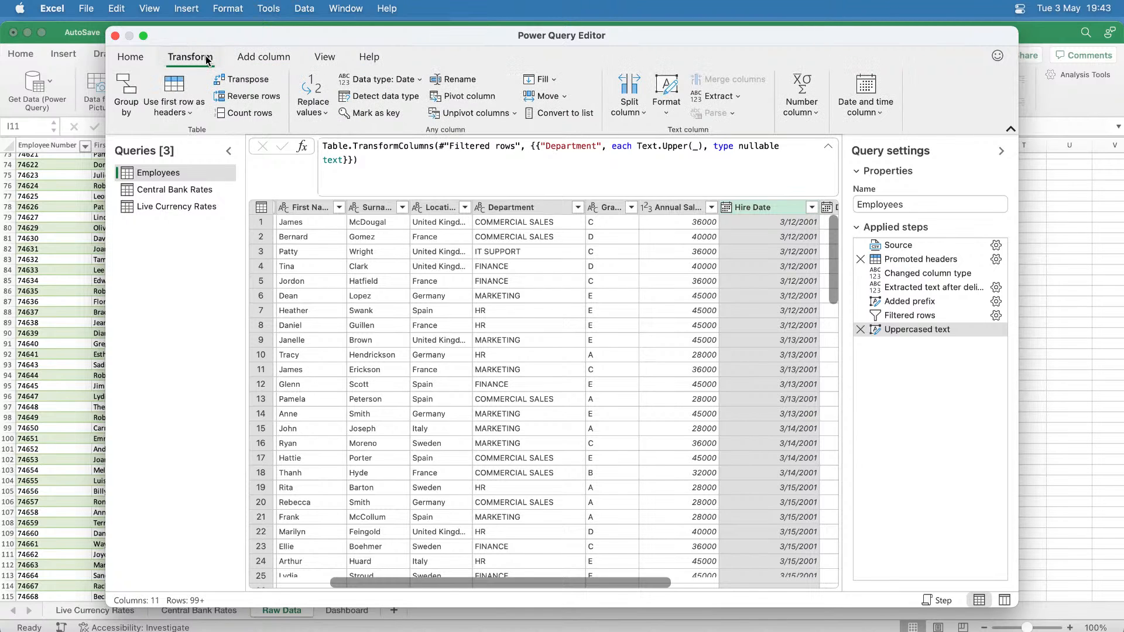
Add a new column with the name of the day from Hire Date and name it "Day of Hire".
click(264, 59)
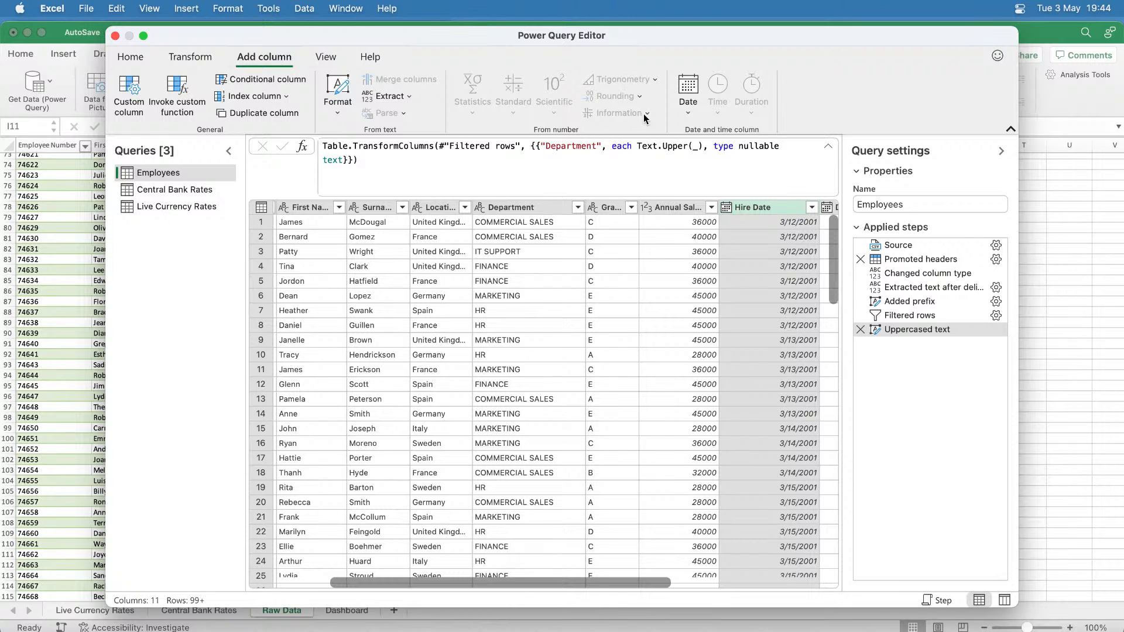
click(690, 113)
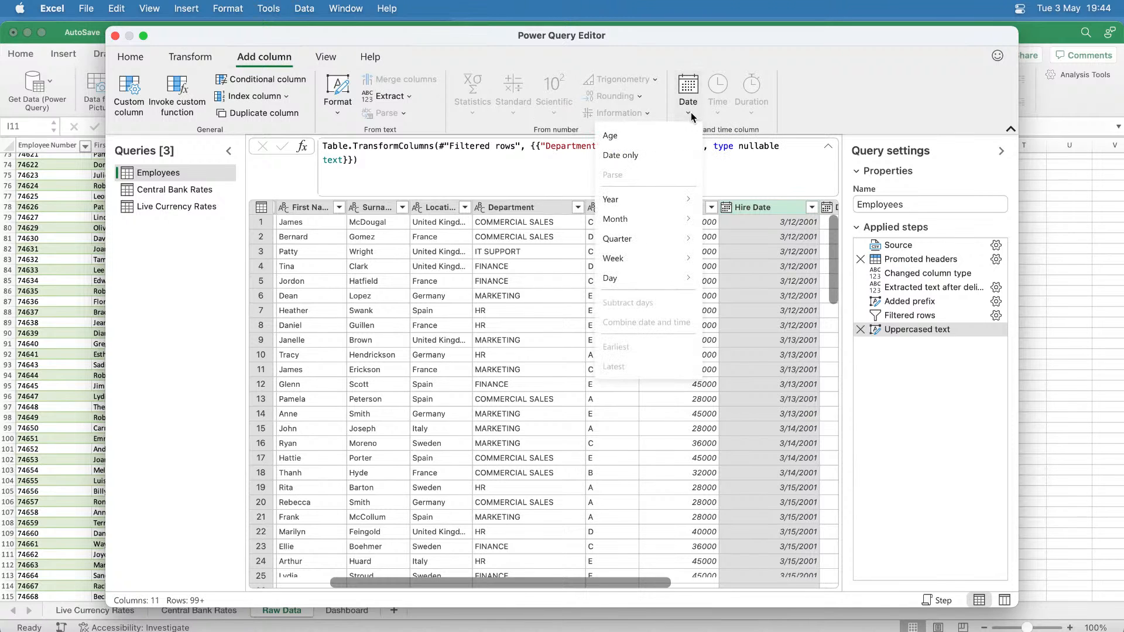
mouse_move(636, 275)
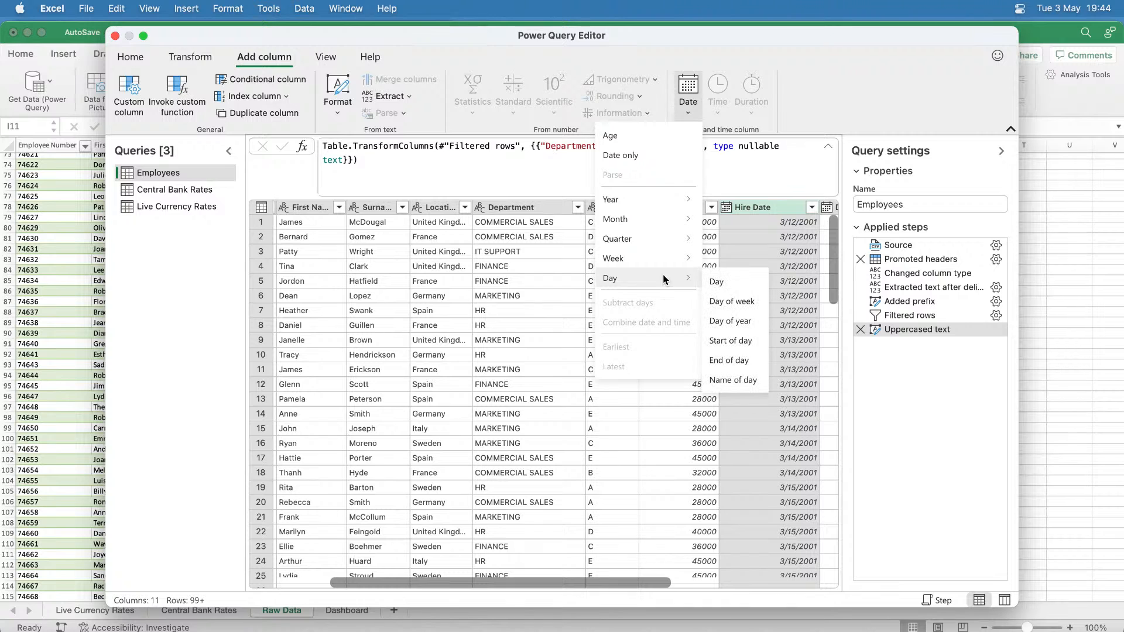
click(751, 381)
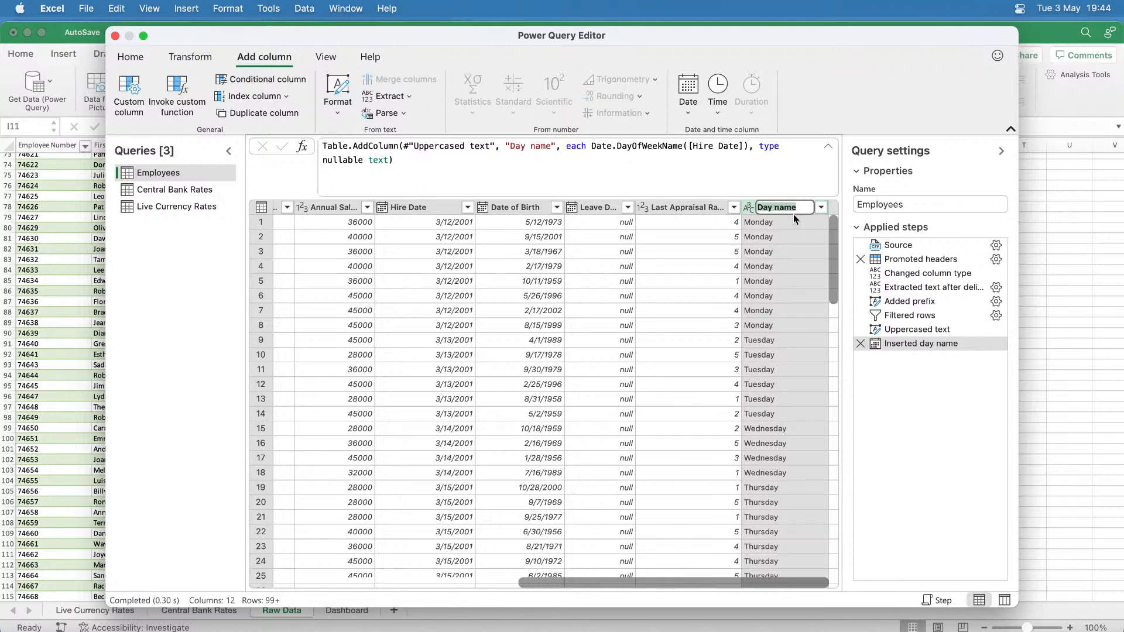
text(Day of Hire)
key(Return)
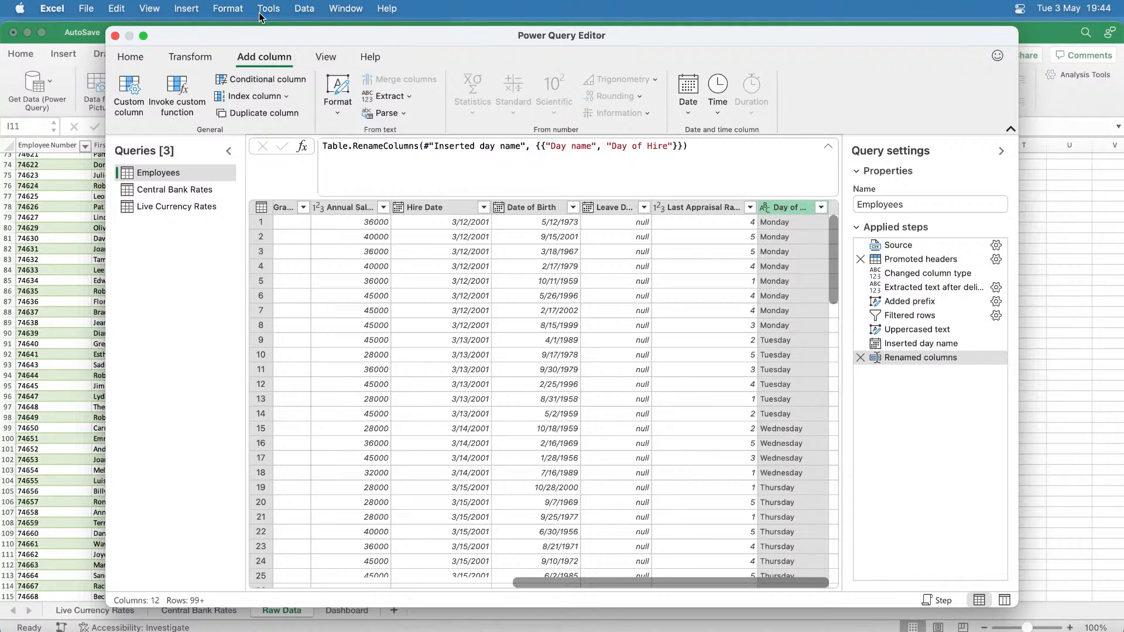
Move the Day of Hire column directly after Hire Date, and close and load the query into the workbook.
click(142, 59)
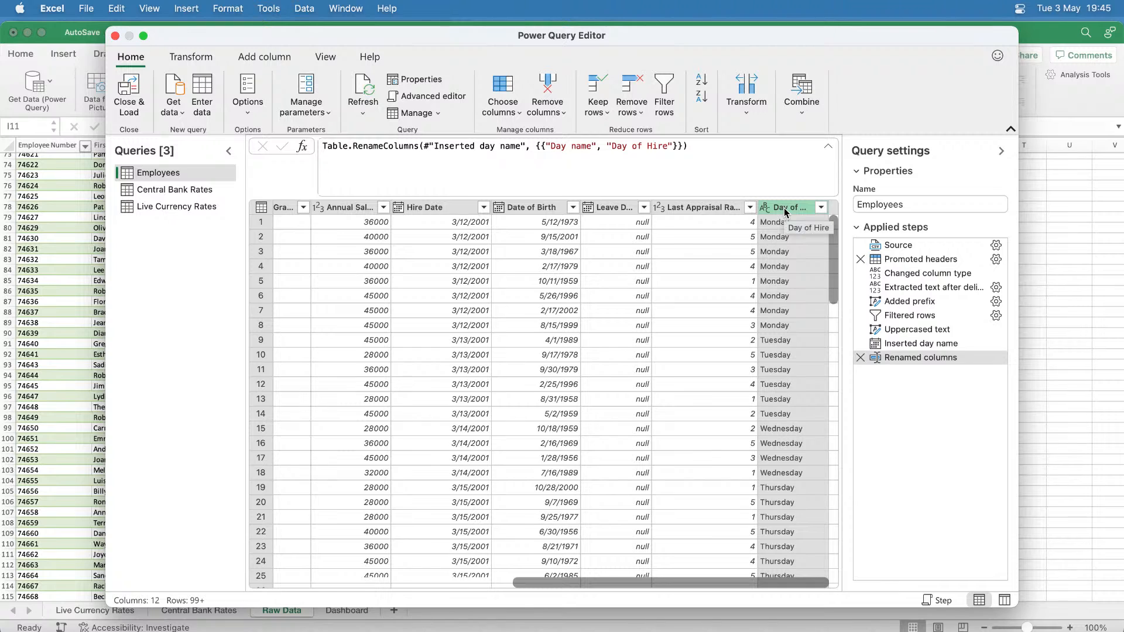
drag(783, 209, 518, 208)
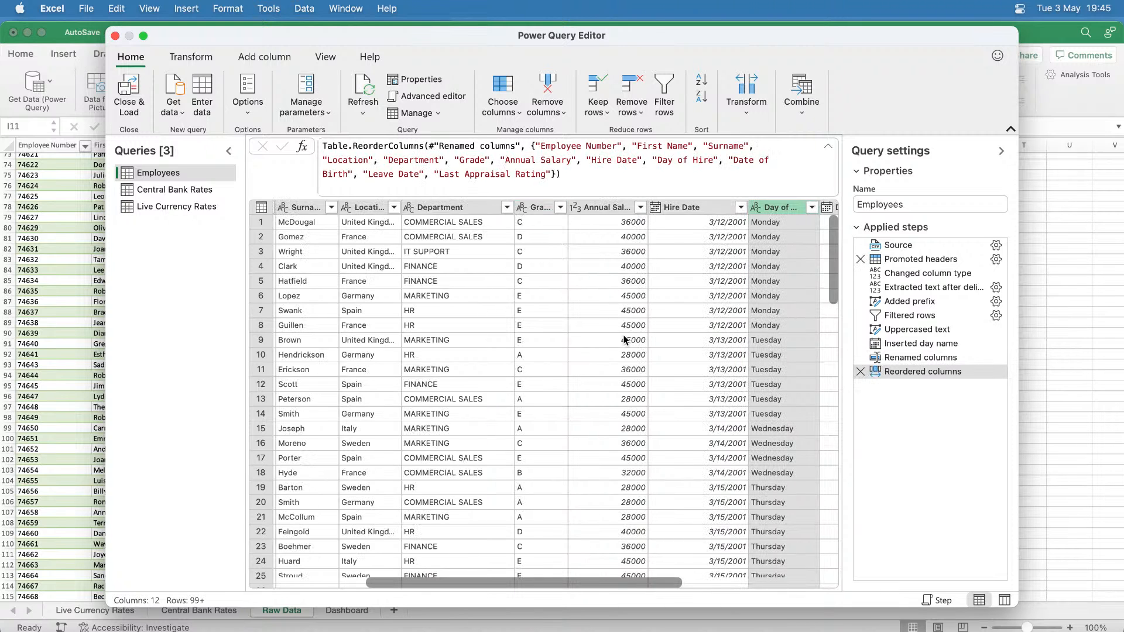
drag(642, 582, 683, 585)
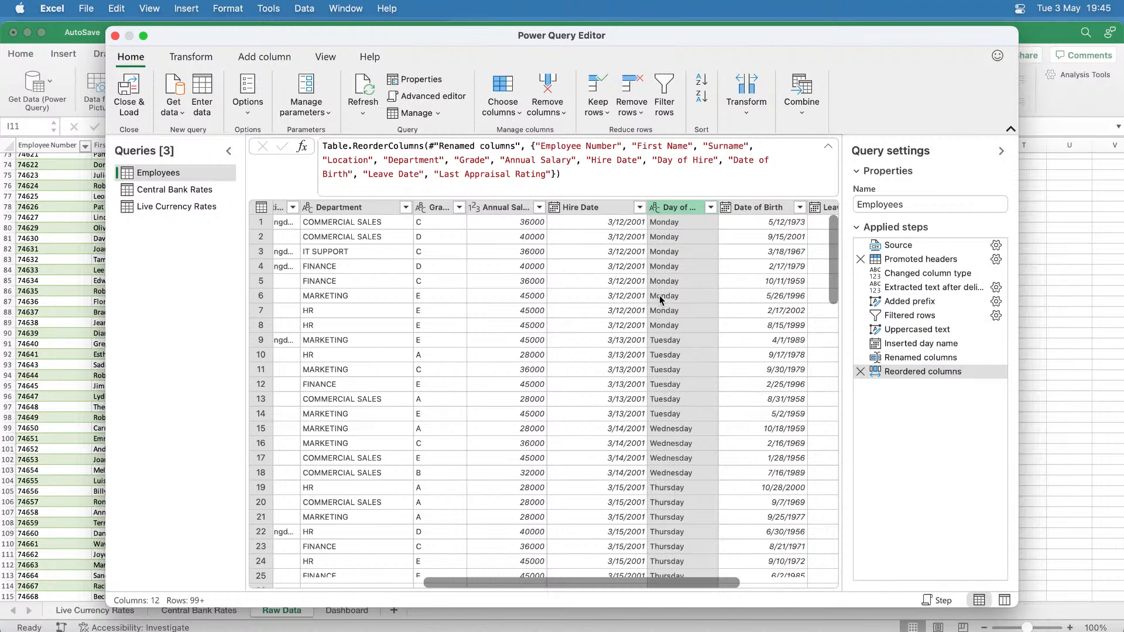
click(133, 85)
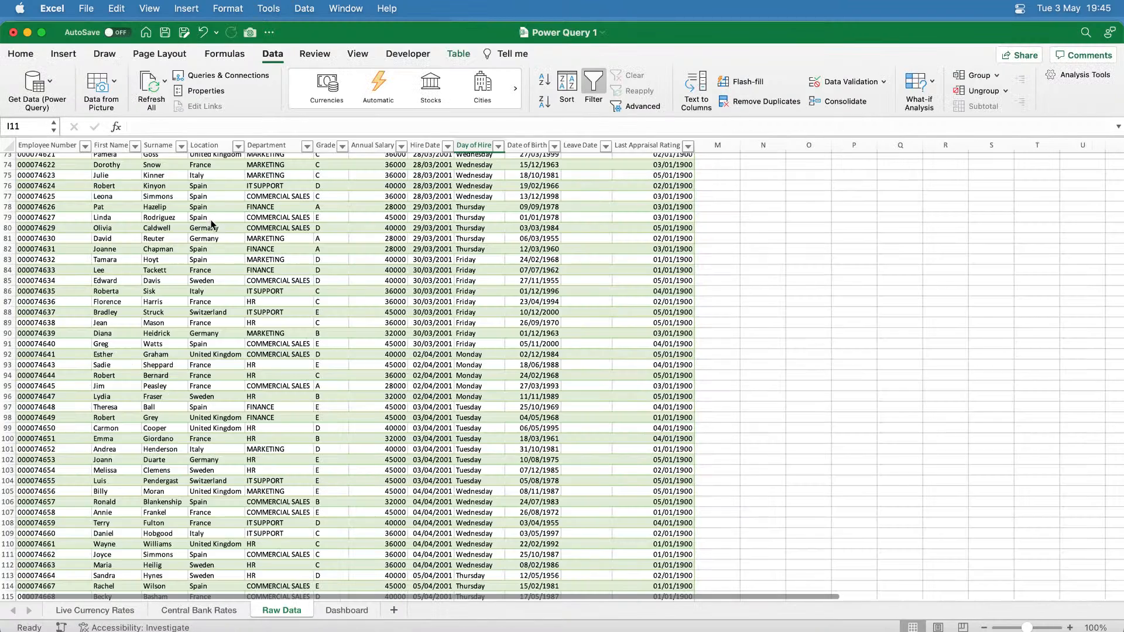
Review the loaded Raw Data table, checking the Employee Number, Department, Day of Hire, Date of Birth and Last Appraisal Rating columns.
scroll(615, 283, up, 9)
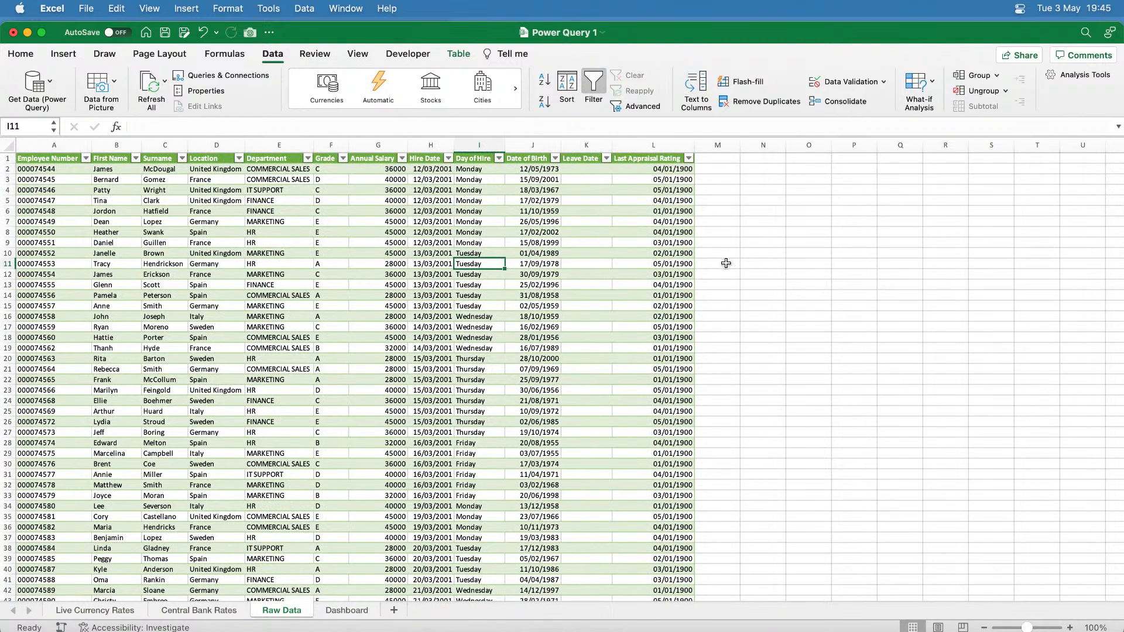
click(655, 158)
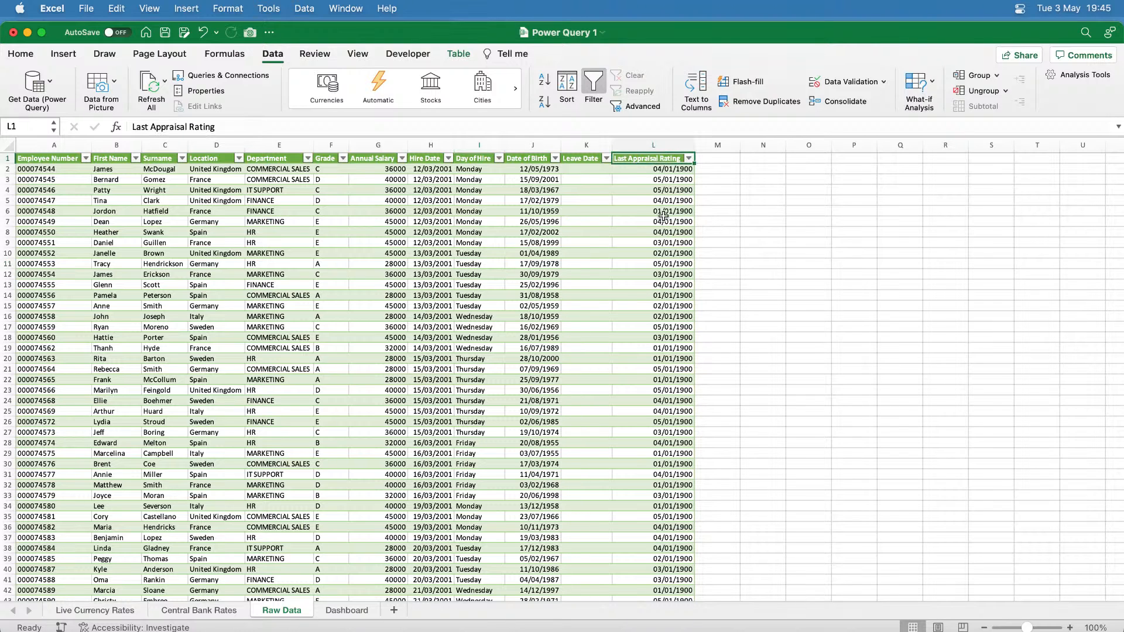
click(662, 145)
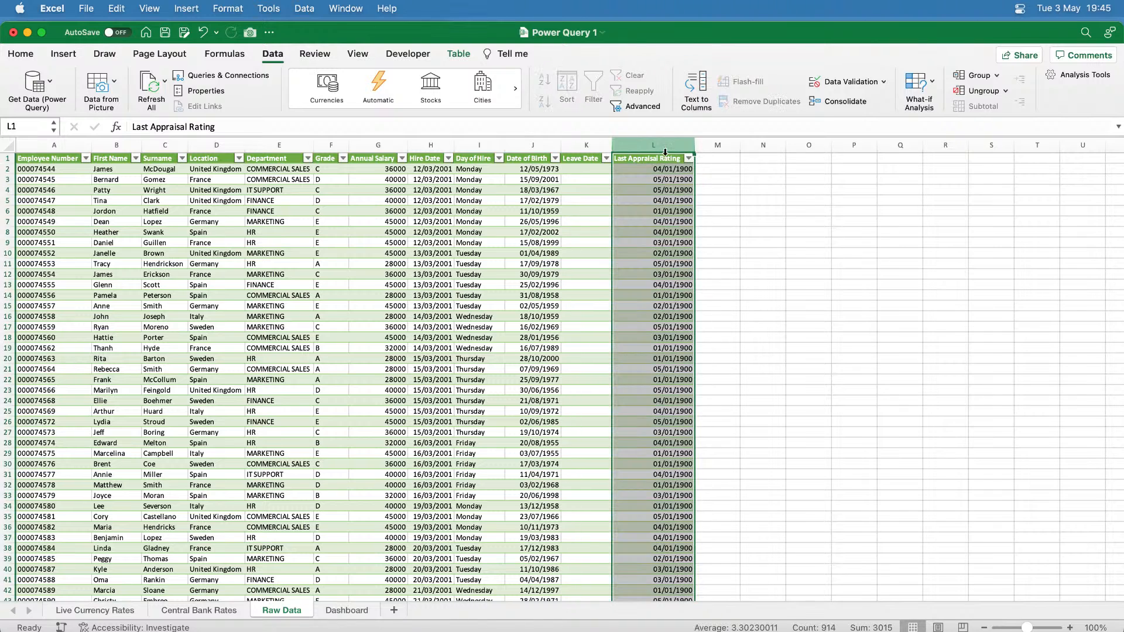
click(472, 146)
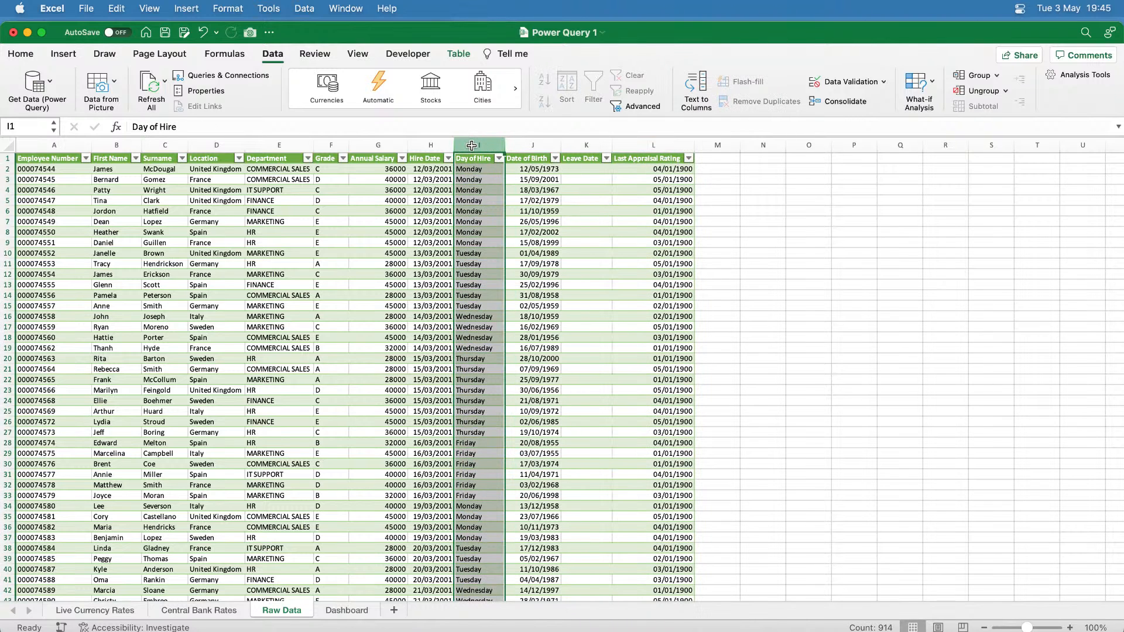
click(273, 145)
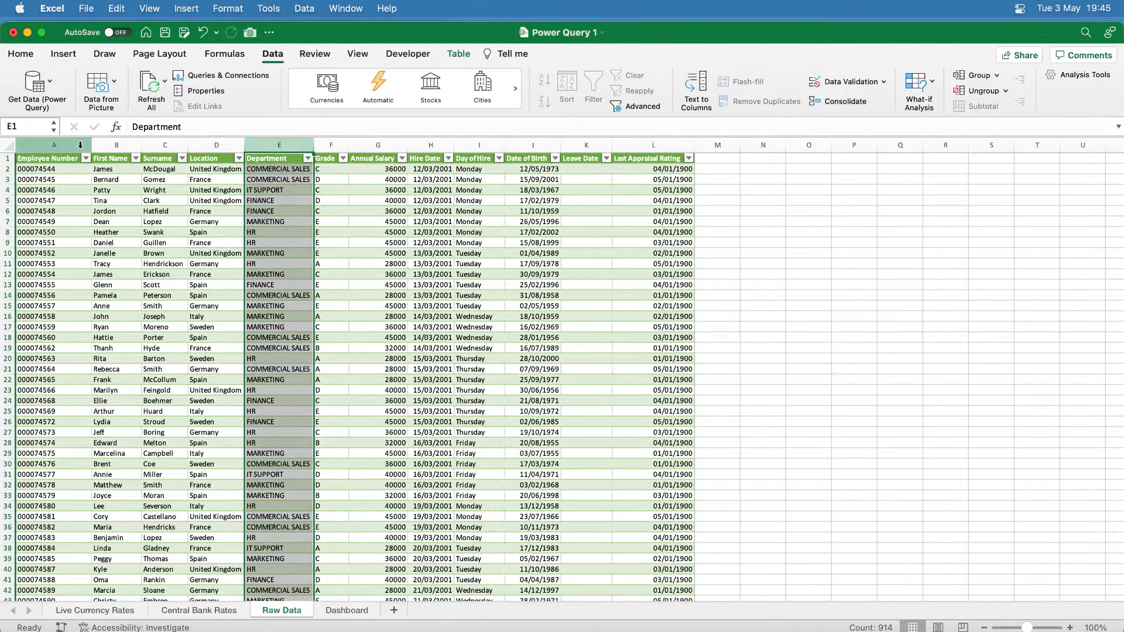
click(60, 145)
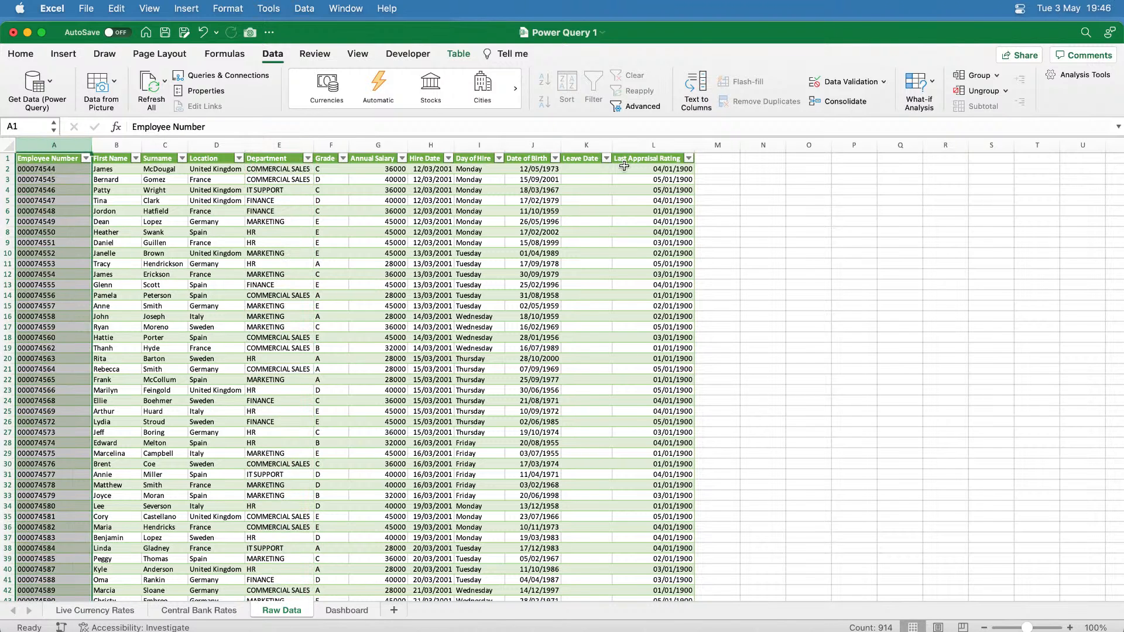
click(533, 145)
click(653, 145)
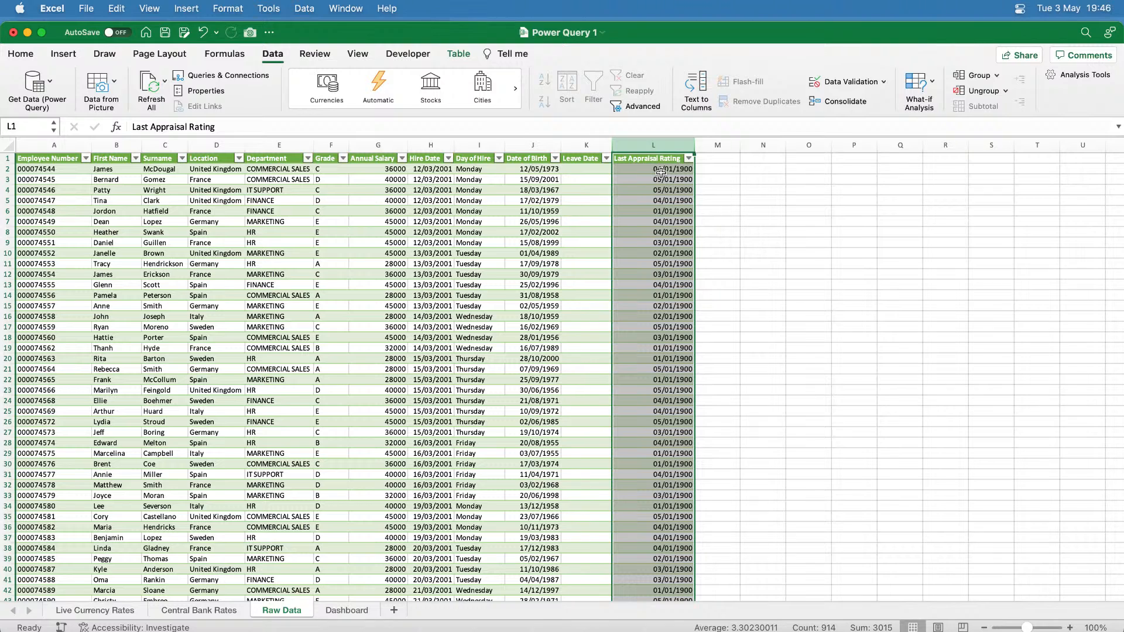
Reopen the Employees query in the Power Query Editor, set Last Appraisal Rating to the Whole number type, and load the result.
click(52, 85)
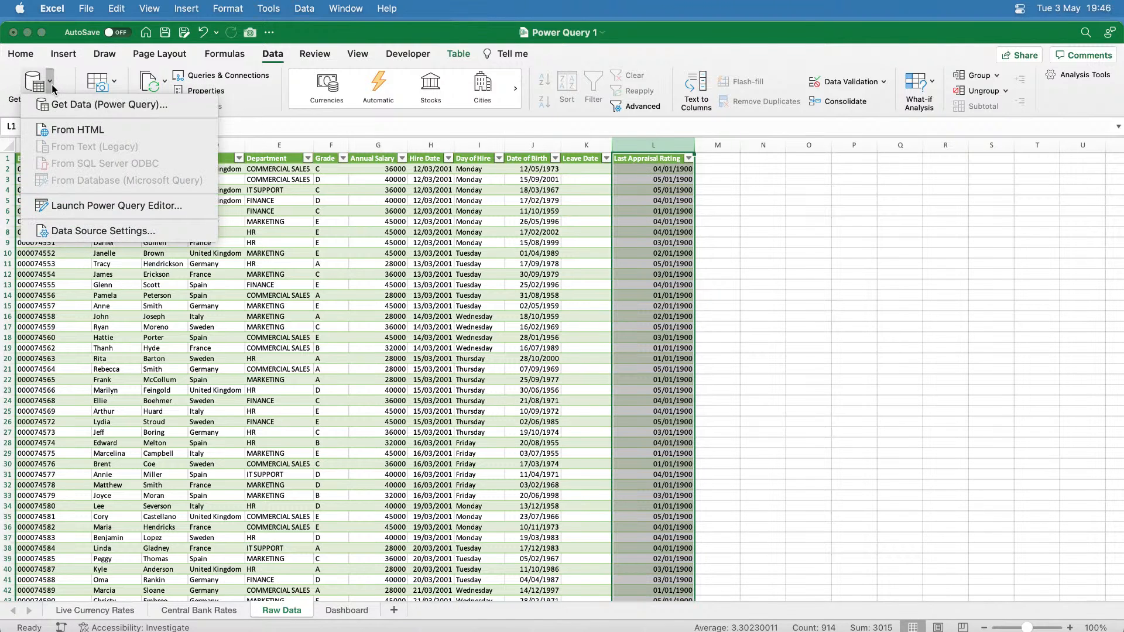
click(101, 212)
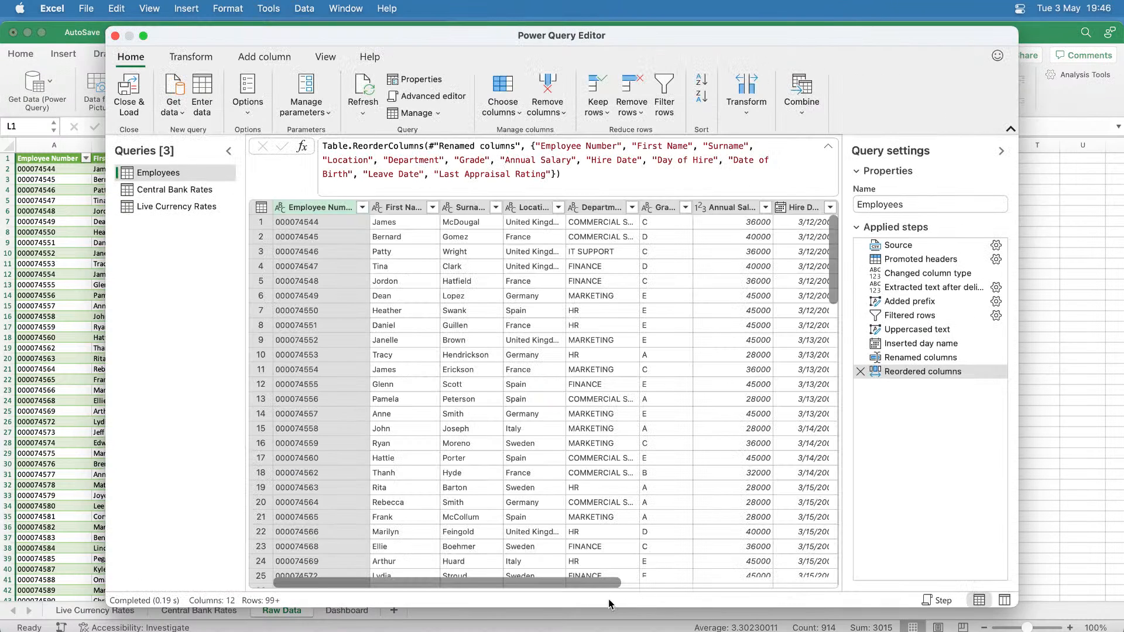
drag(592, 585, 813, 591)
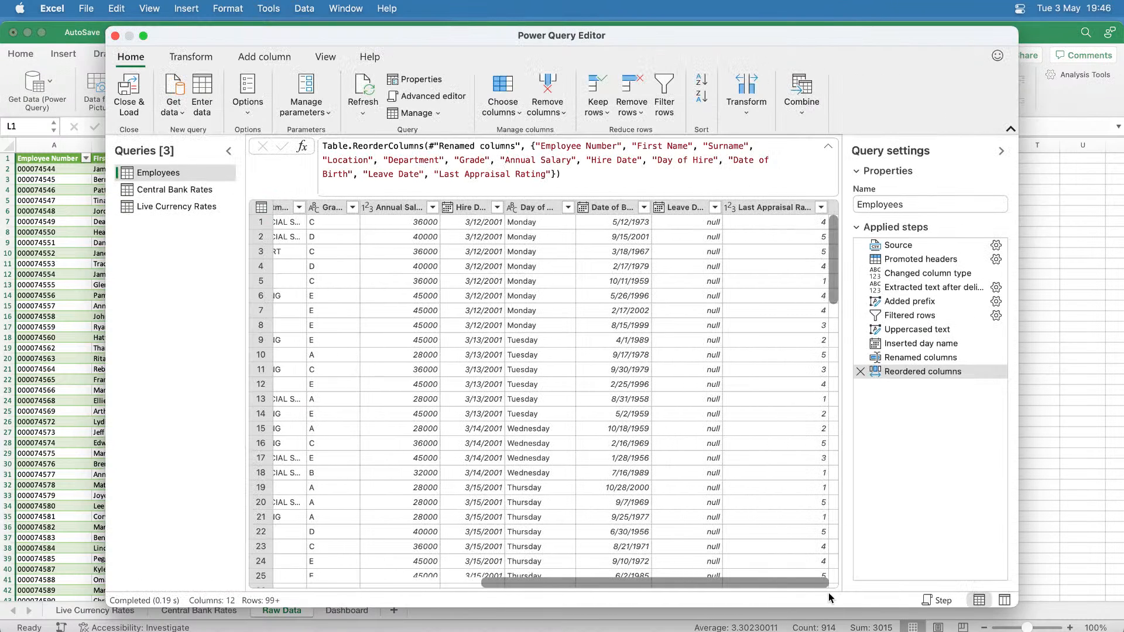
click(771, 207)
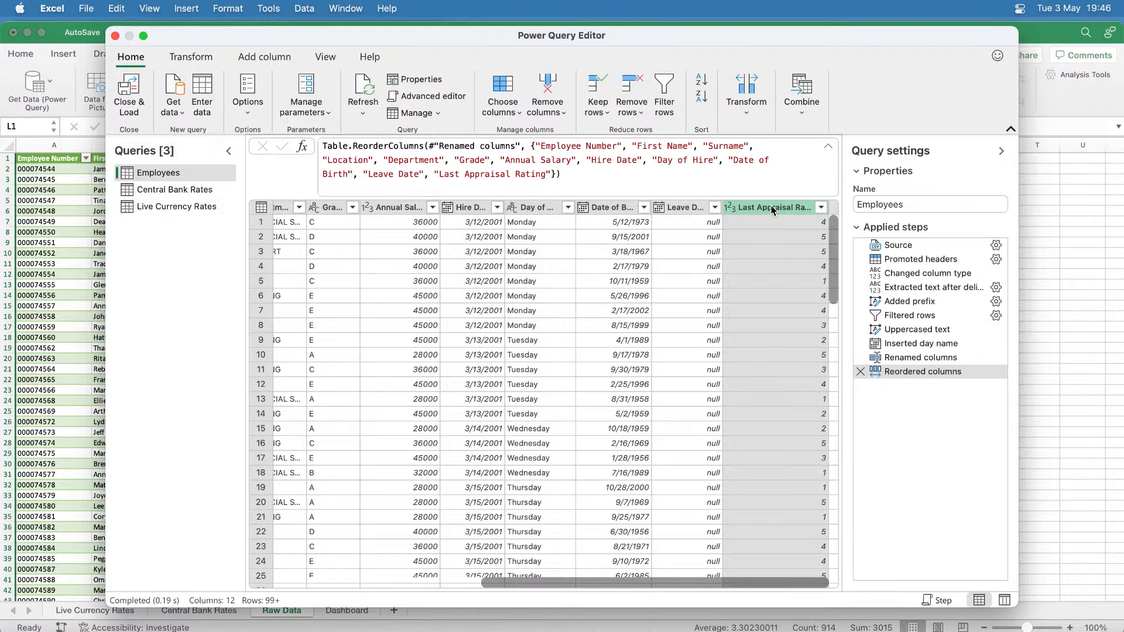
click(733, 209)
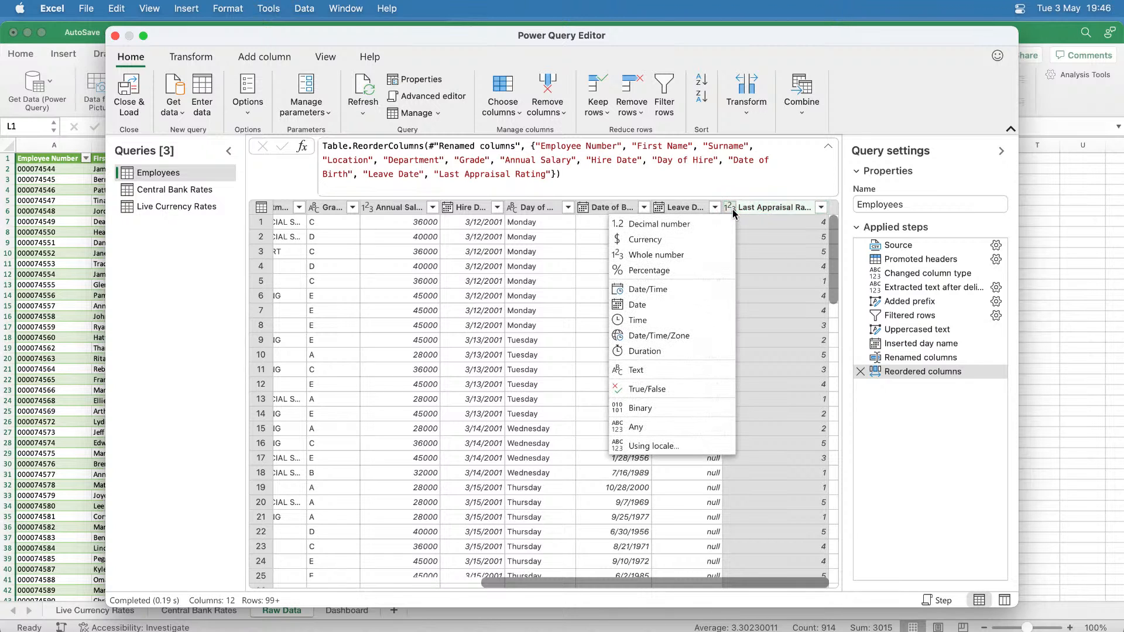
click(669, 256)
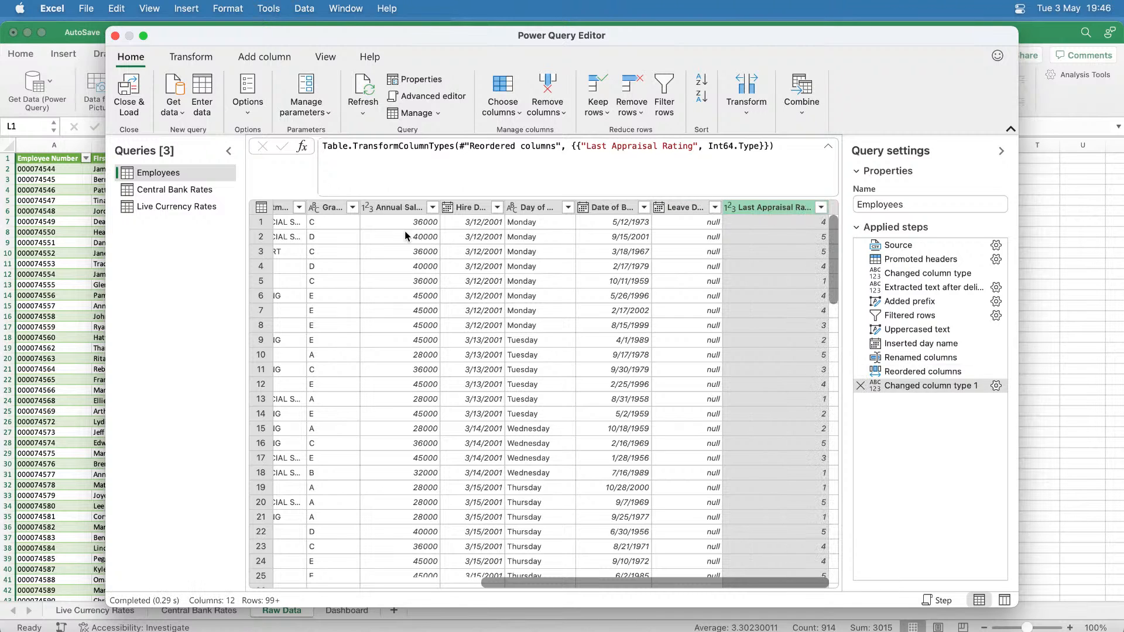
click(128, 92)
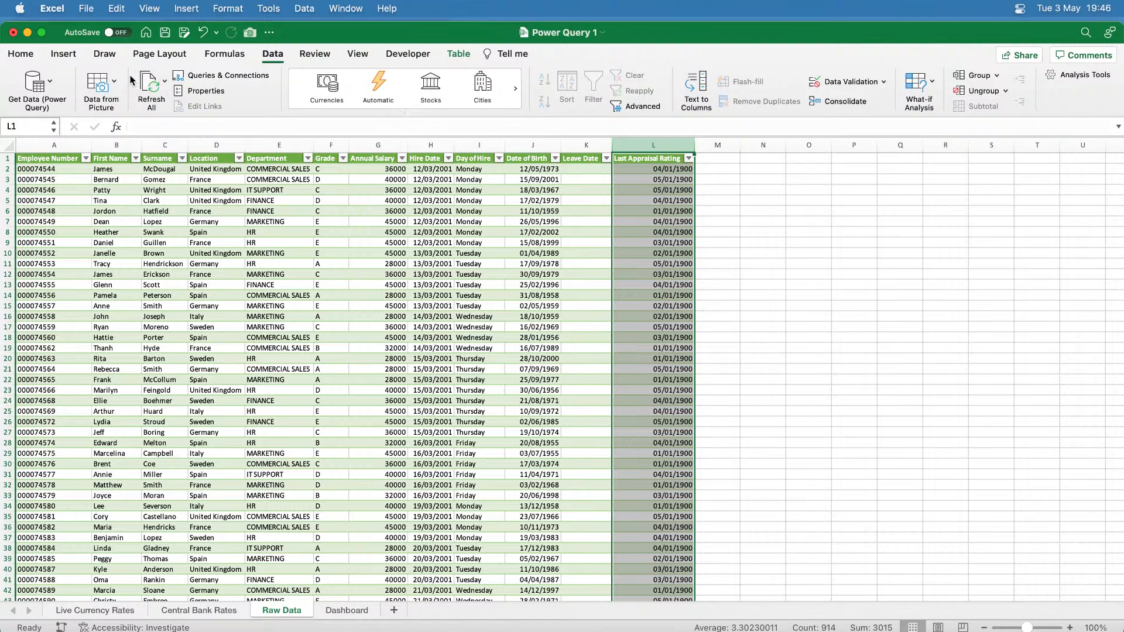
Format the worksheet's Last Appraisal Rating column as Number with no decimal places.
click(22, 53)
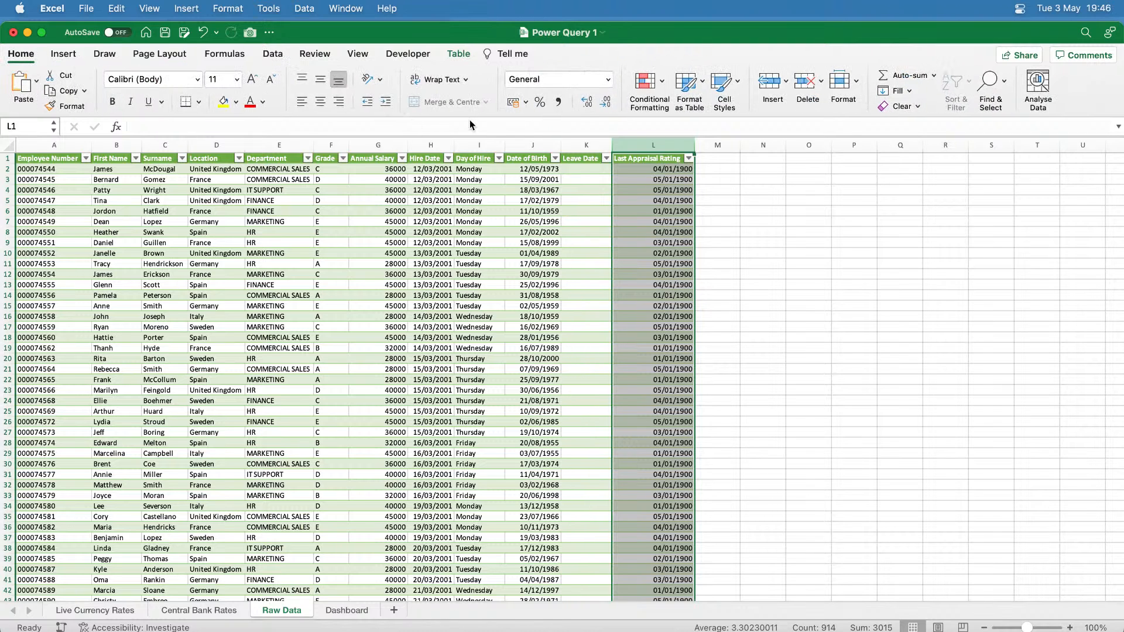
click(608, 81)
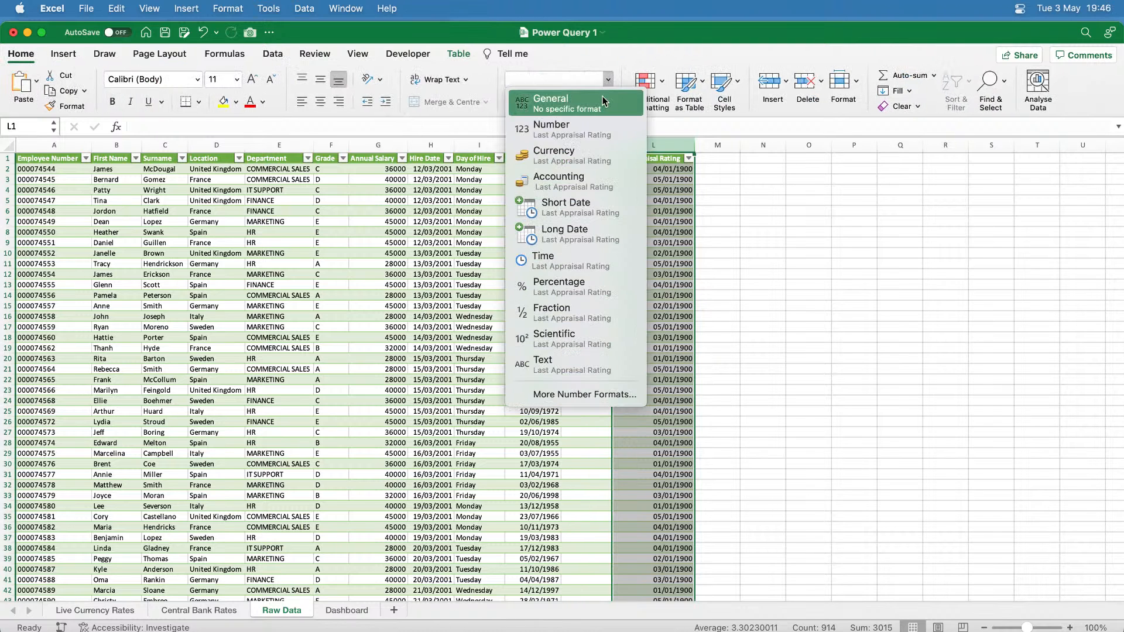
click(595, 133)
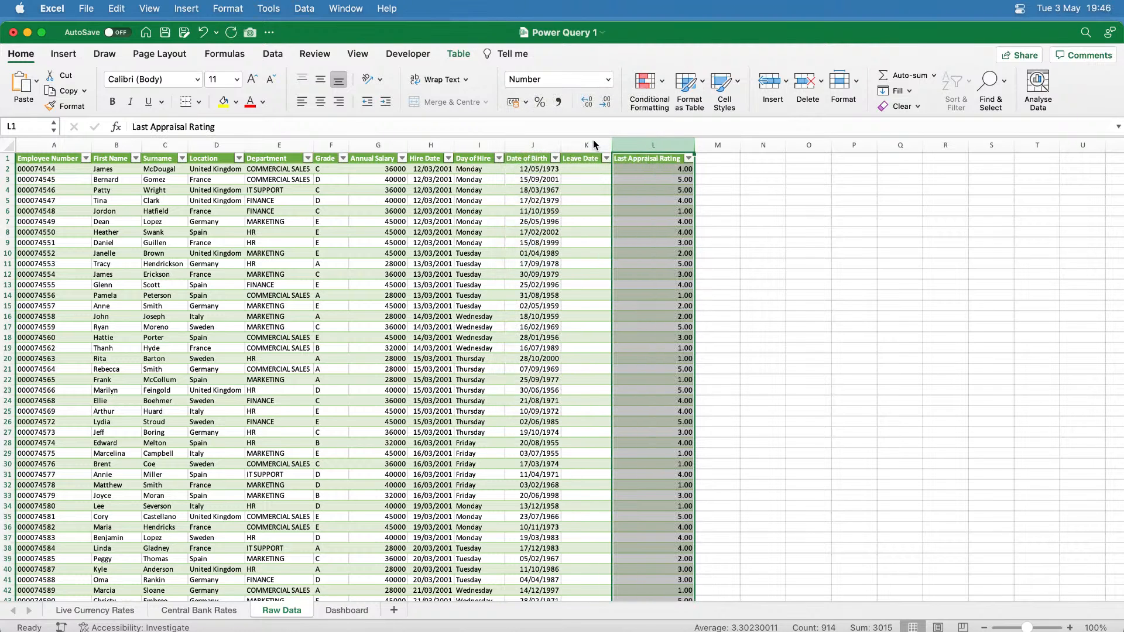
click(605, 101)
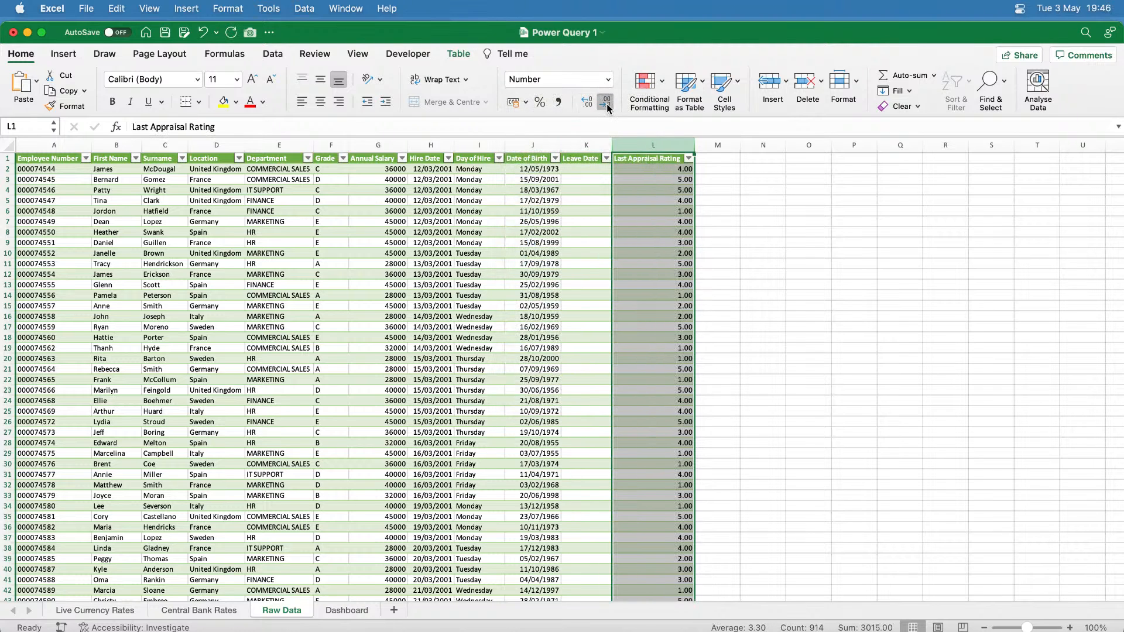
click(605, 101)
click(653, 208)
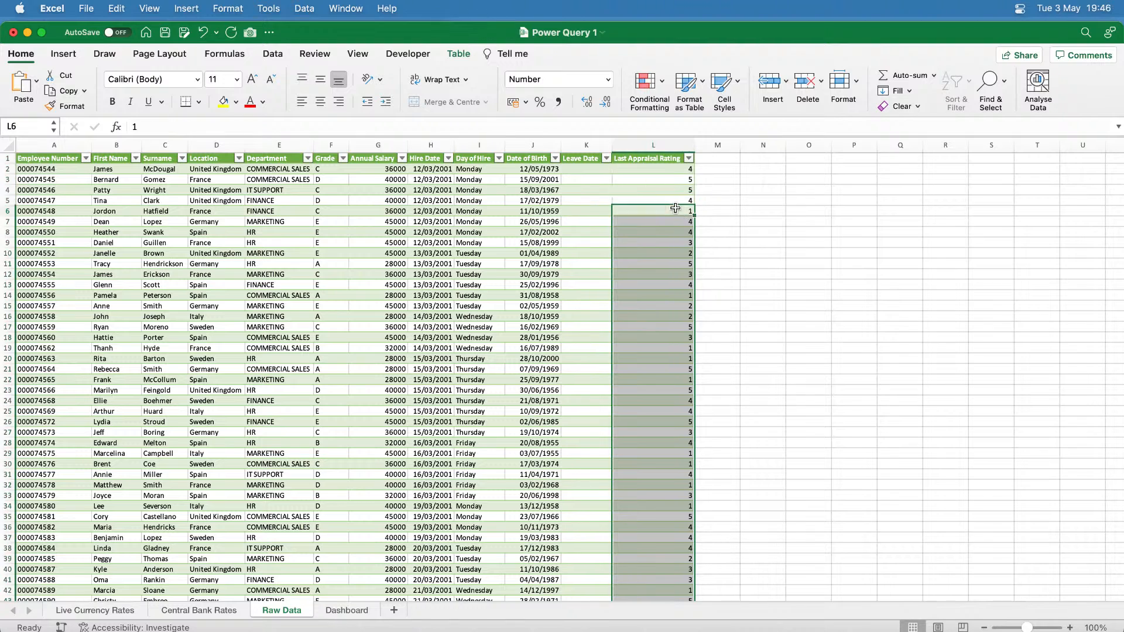
Save and close the Power Query 1 workbook, and open Meeting Invitees.xlsx in an enlarged window.
click(76, 158)
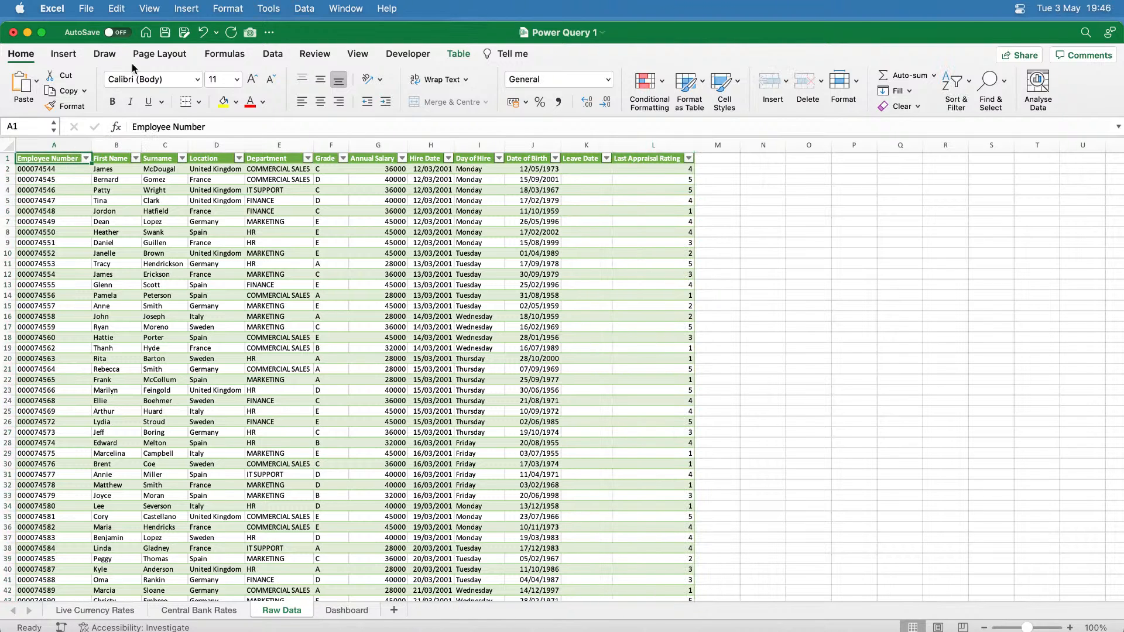
click(164, 34)
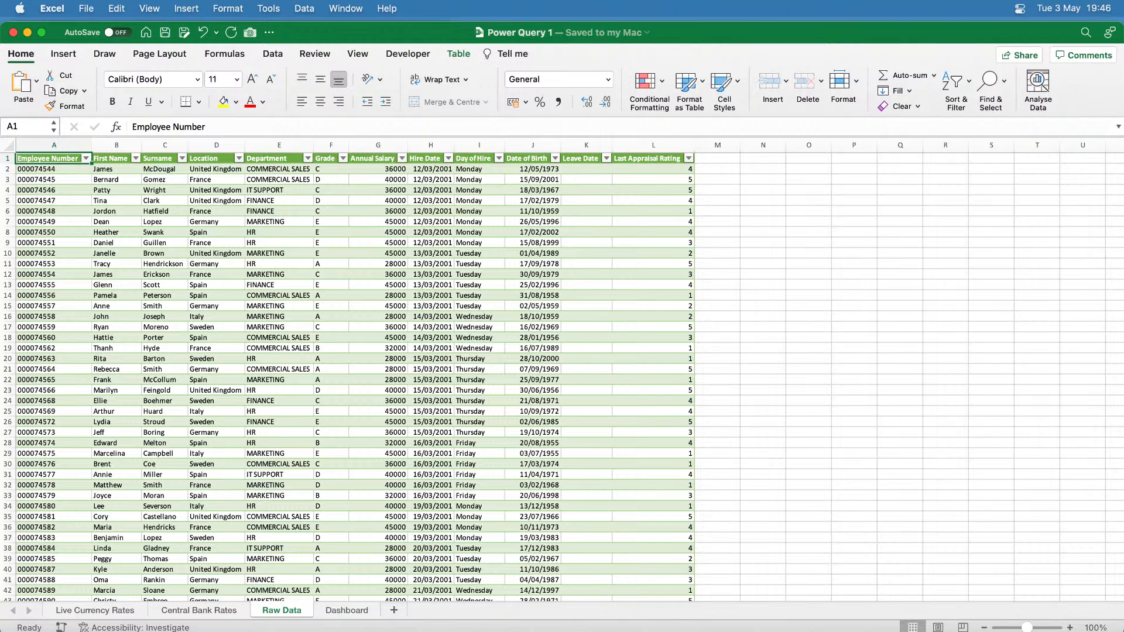
click(13, 32)
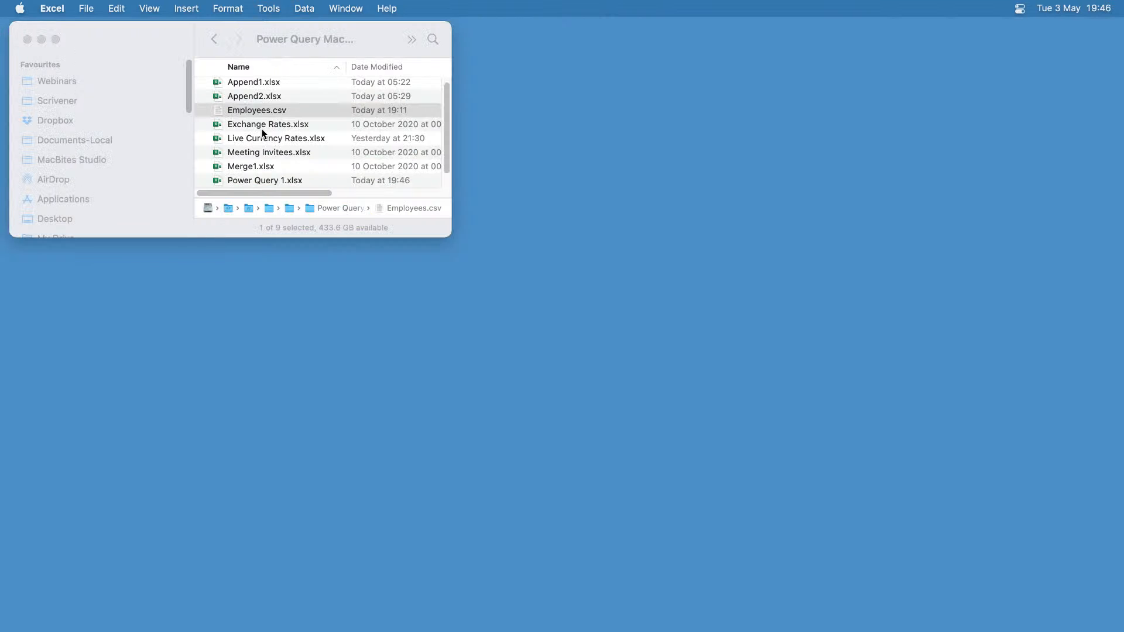
double_click(287, 153)
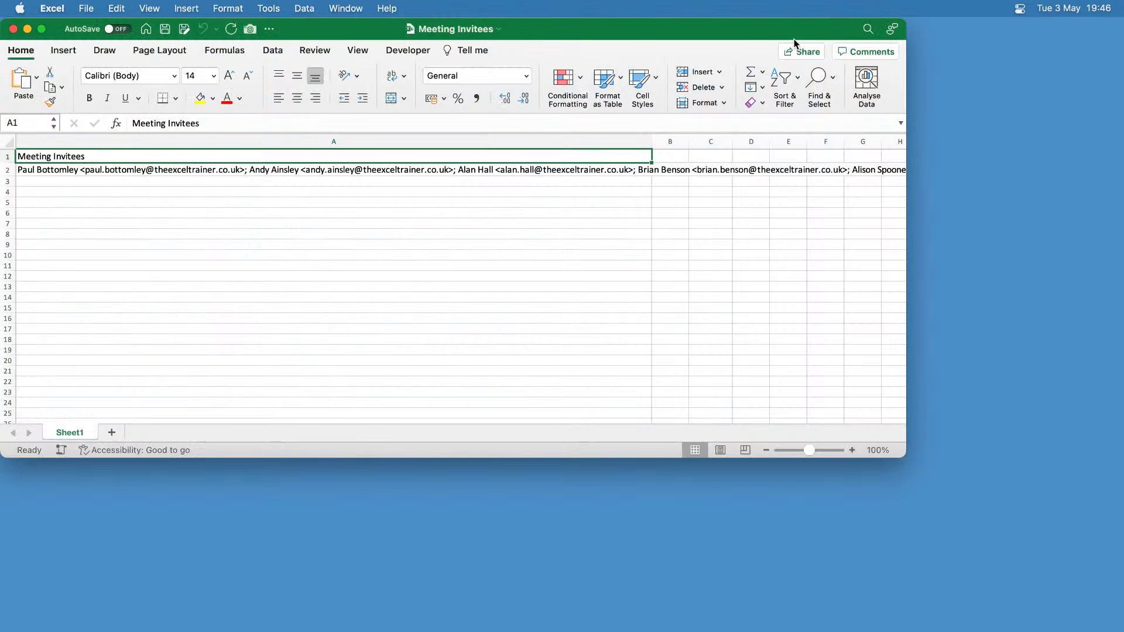
double_click(322, 34)
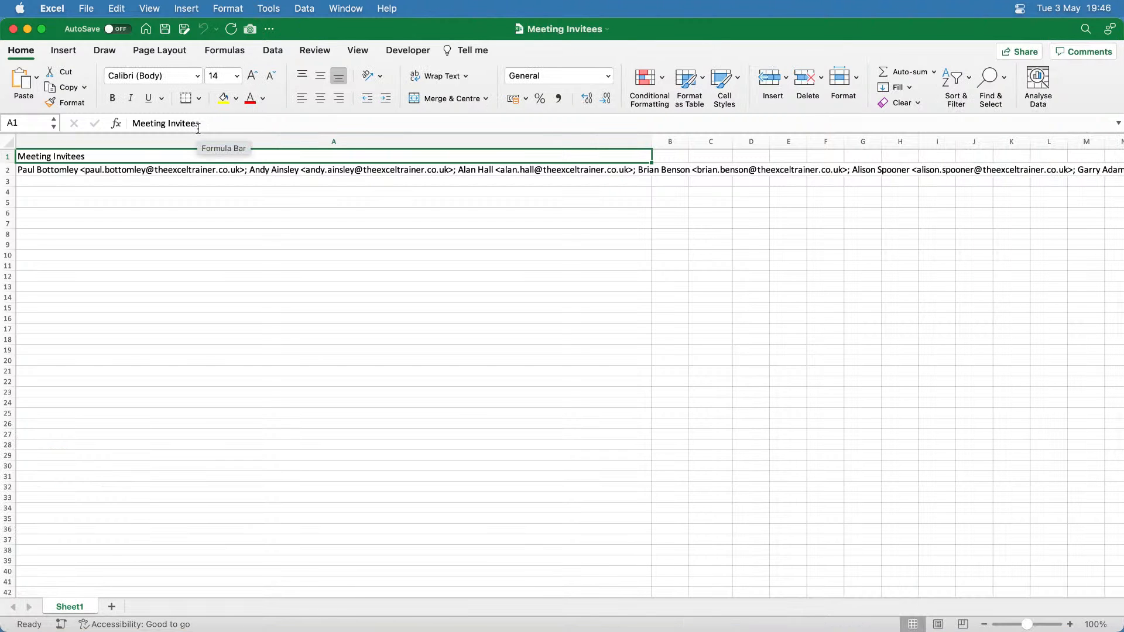
Examine the full list of invitees in cell A2, its row and the heading in A1.
click(212, 171)
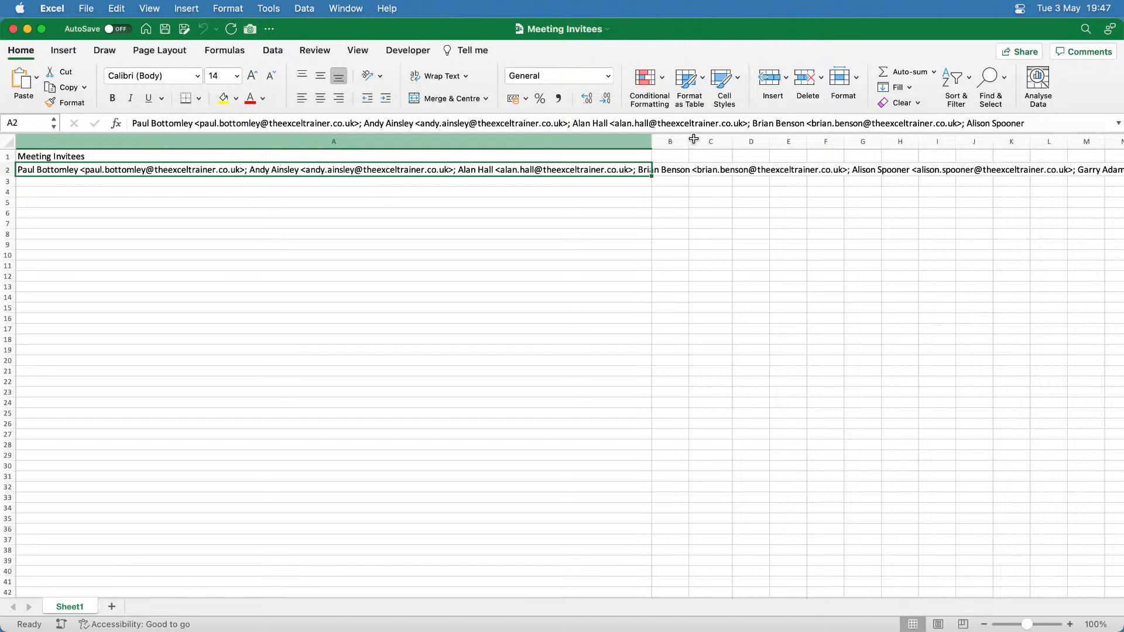
click(1118, 123)
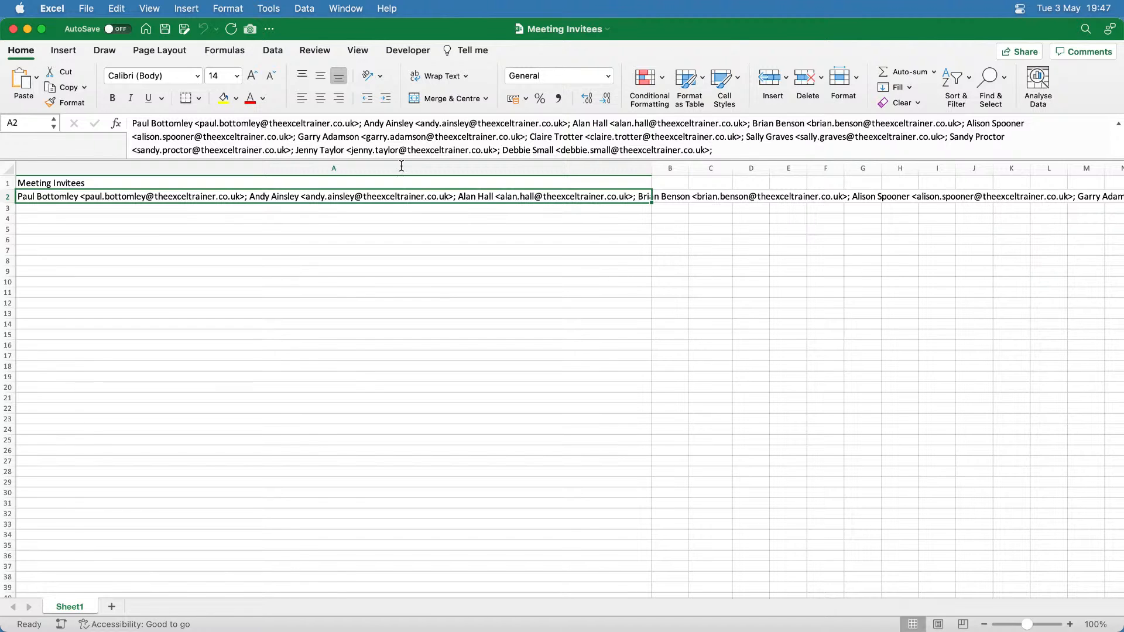
click(1116, 124)
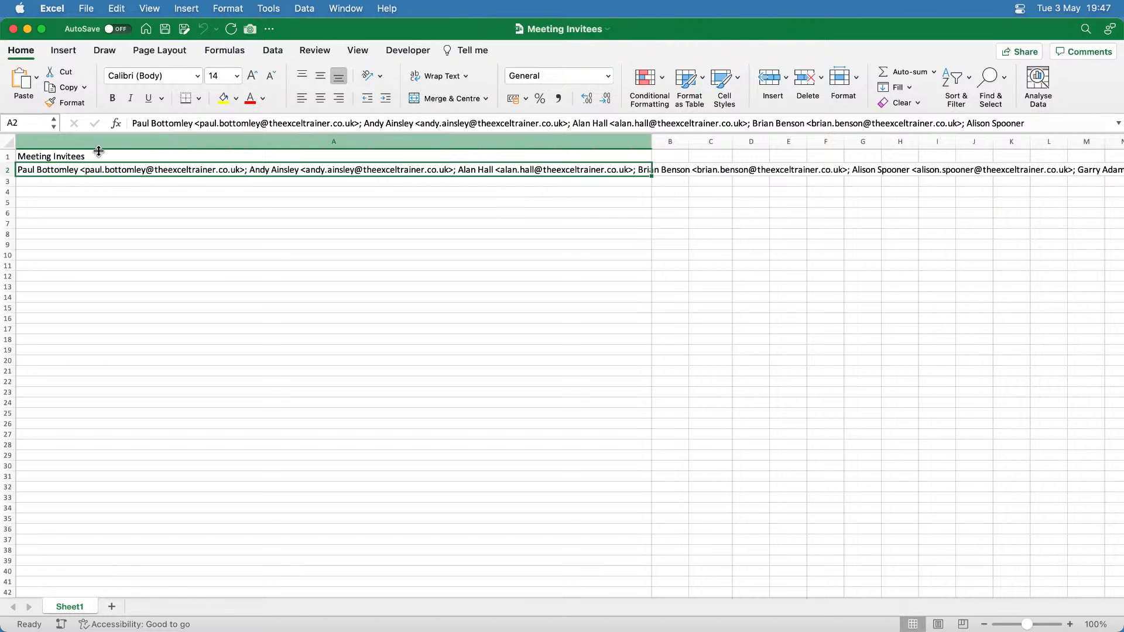
click(12, 170)
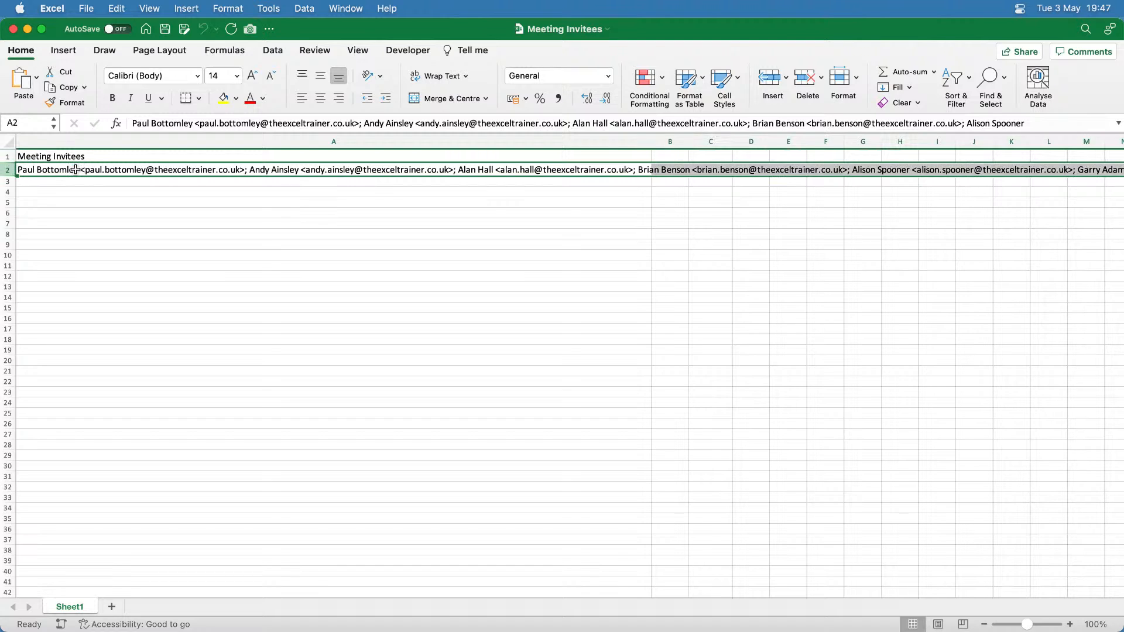
click(103, 157)
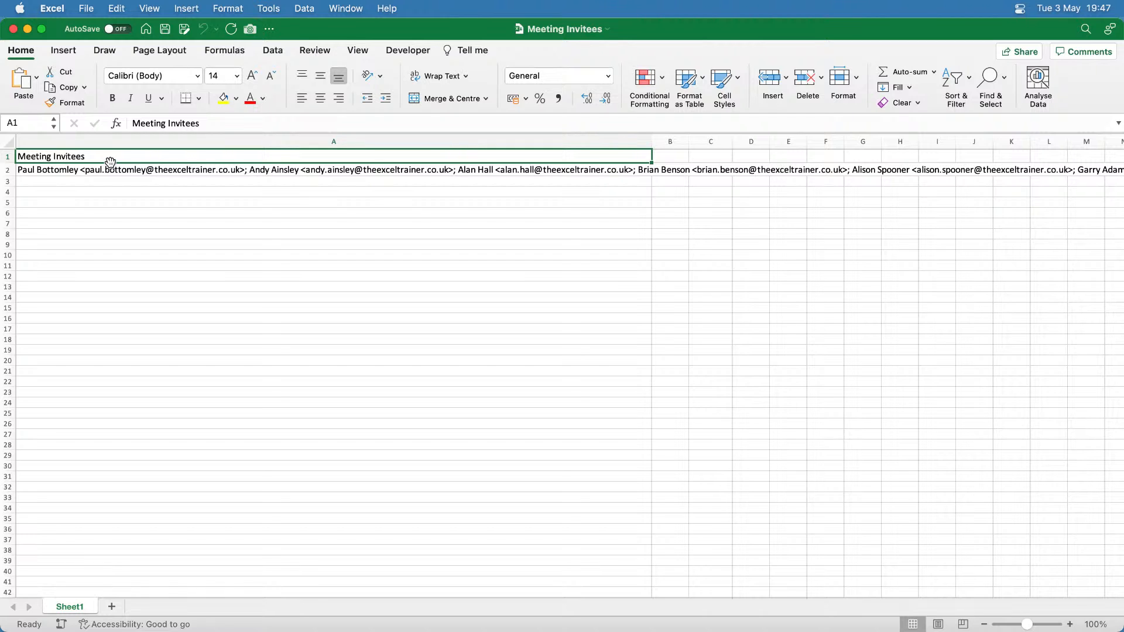
Start a Power Query import with an Excel workbook as the data source.
click(274, 51)
click(49, 78)
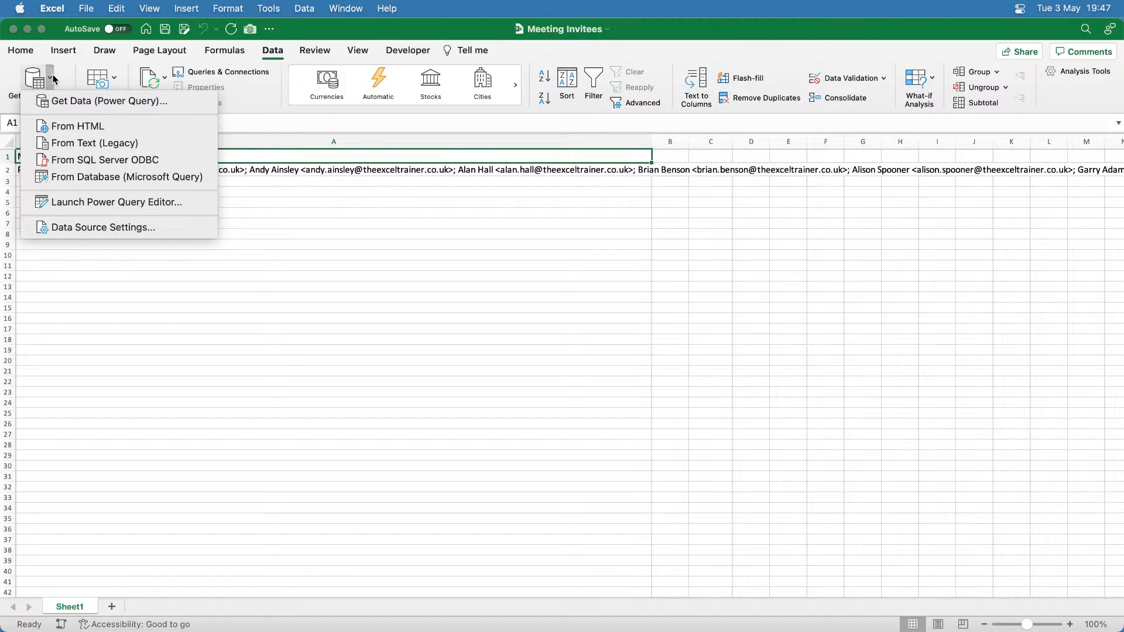
click(65, 102)
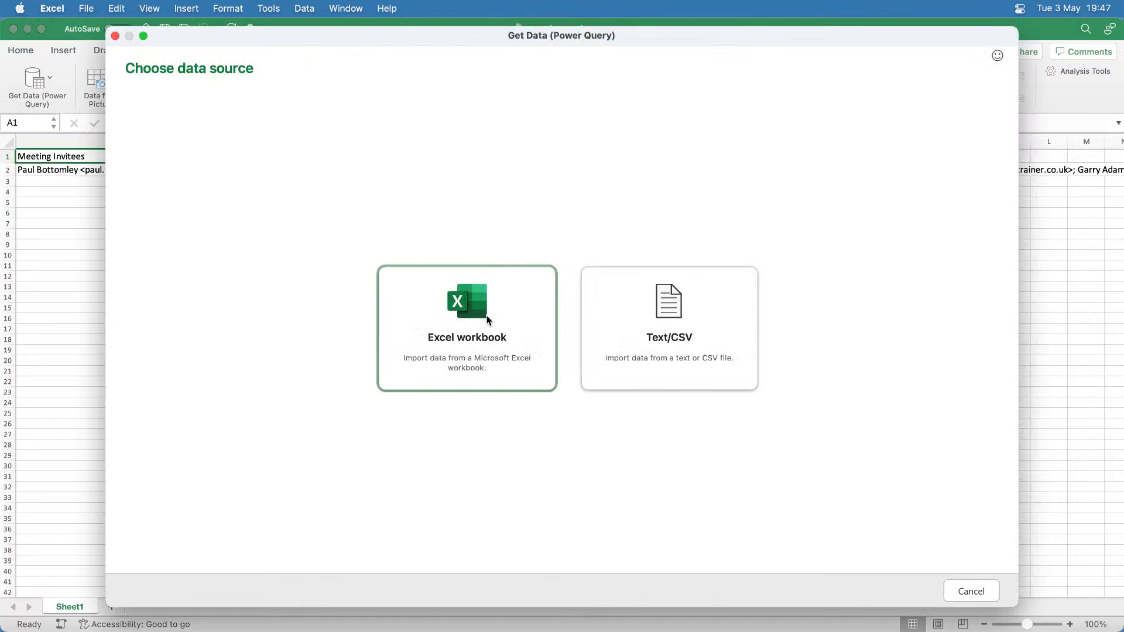
click(484, 313)
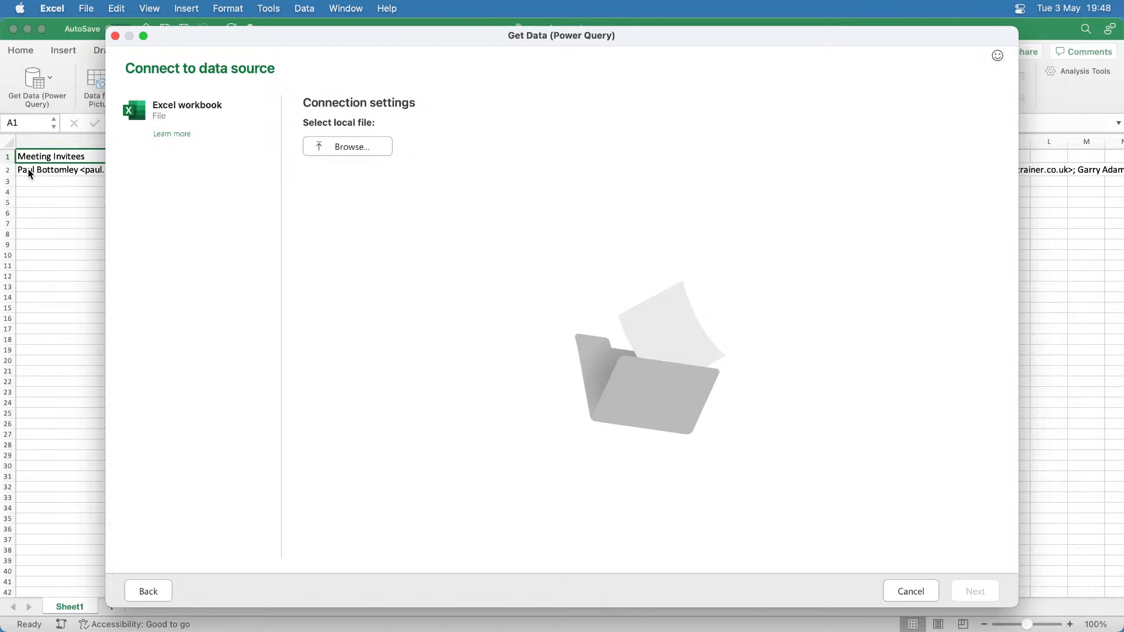
click(361, 150)
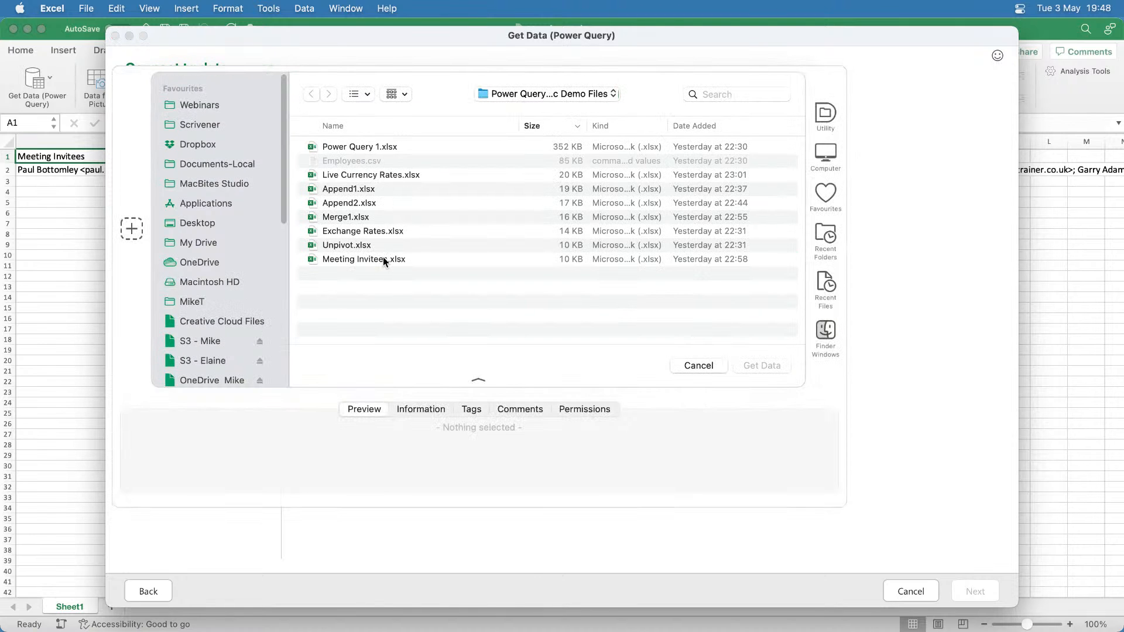
click(371, 174)
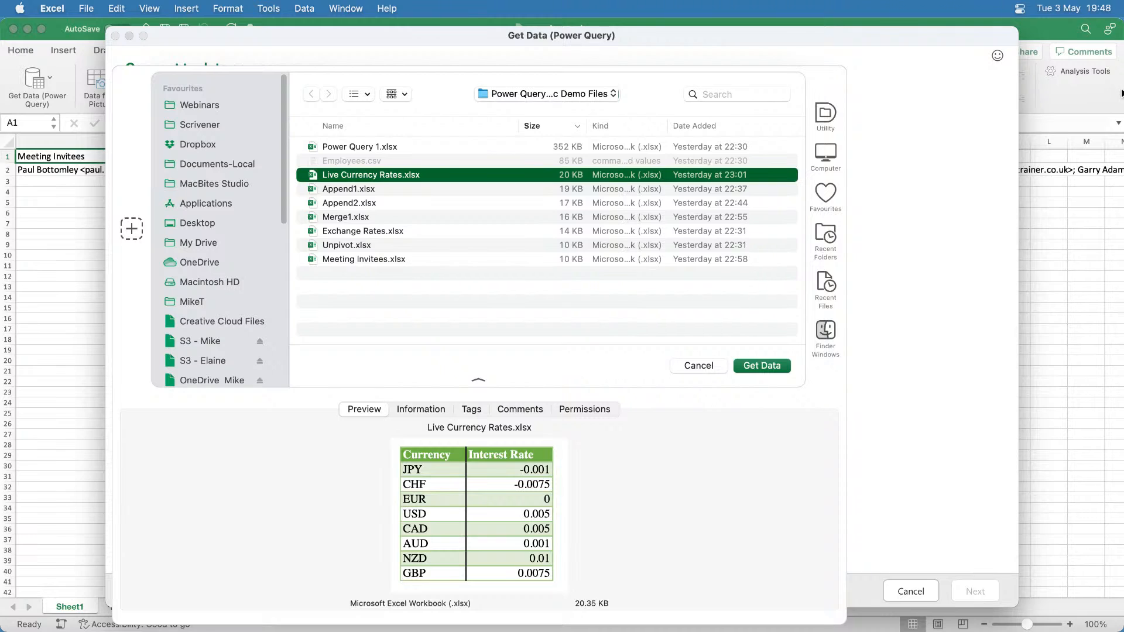
key(Return)
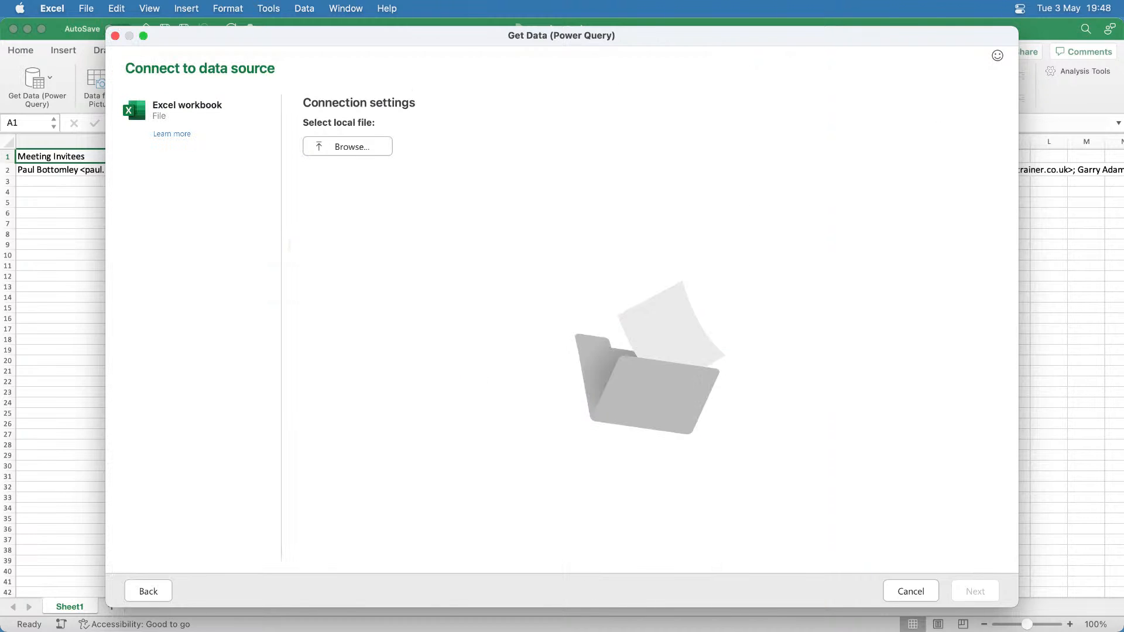
Choose Meeting Invitees.xlsx as the local file to import.
click(360, 147)
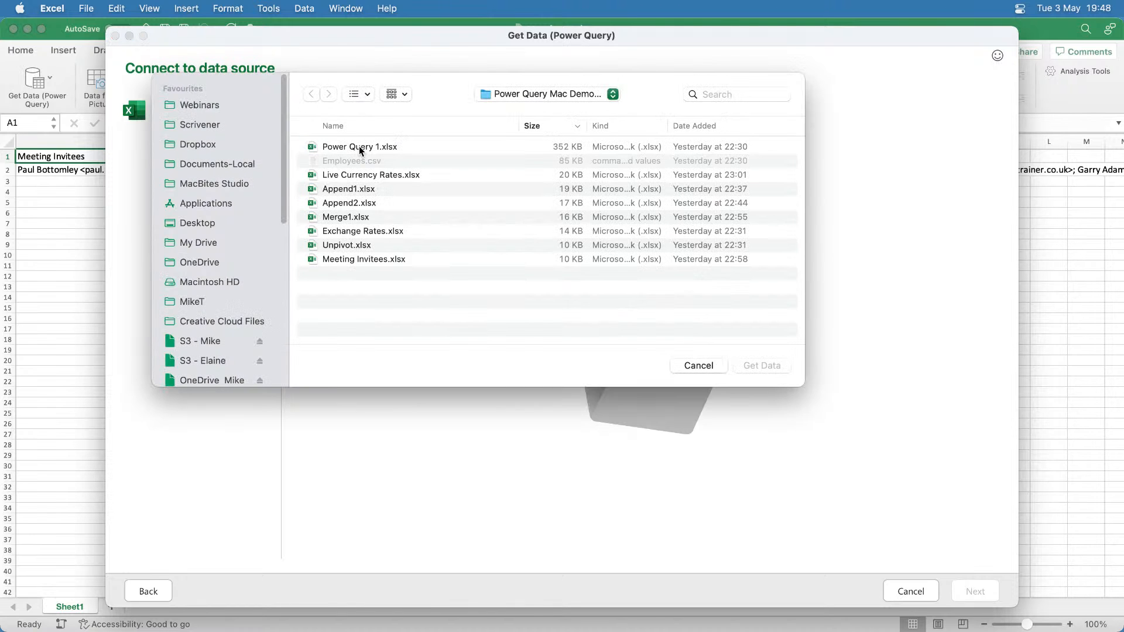
click(370, 166)
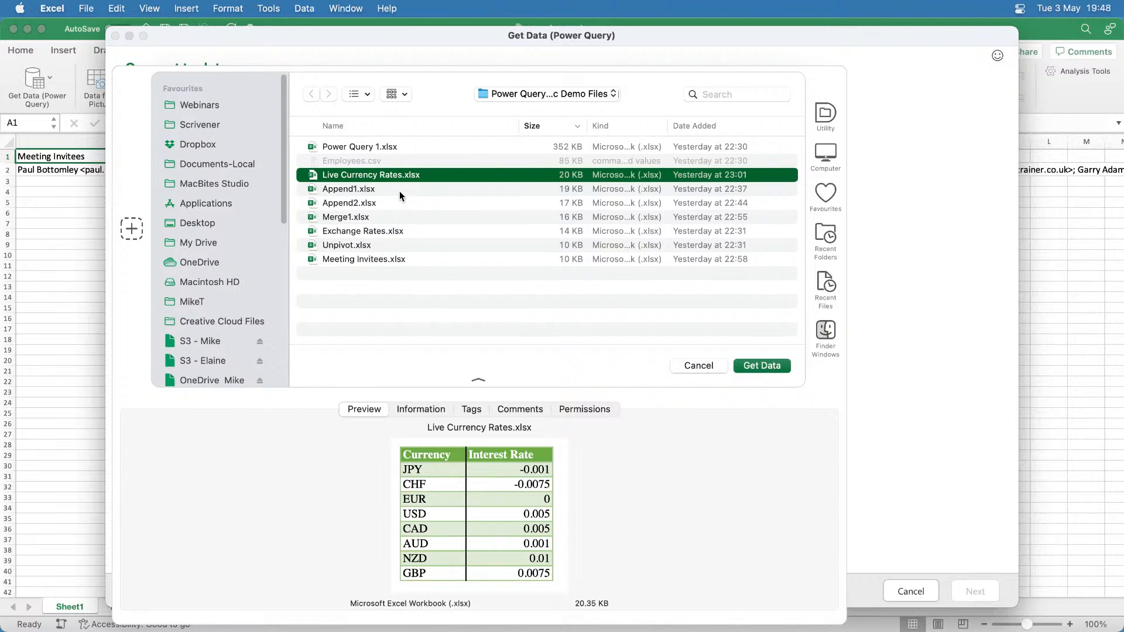
click(377, 259)
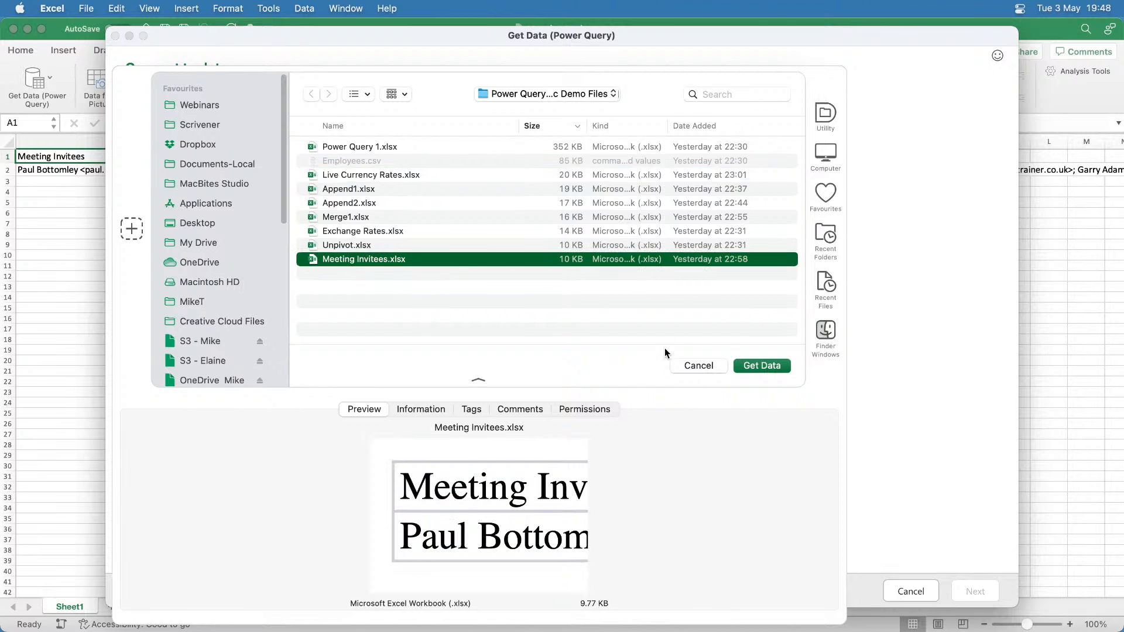
click(756, 364)
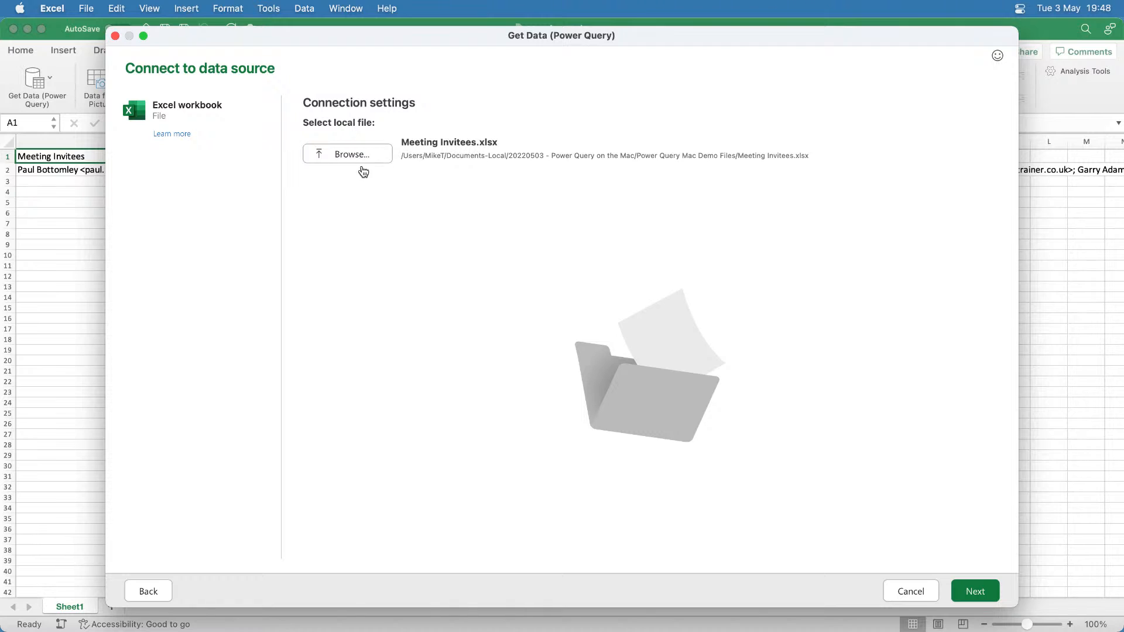
Connect to the file, select Sheet1 as the data, and bring it into the Power Query Editor for transformation.
click(975, 591)
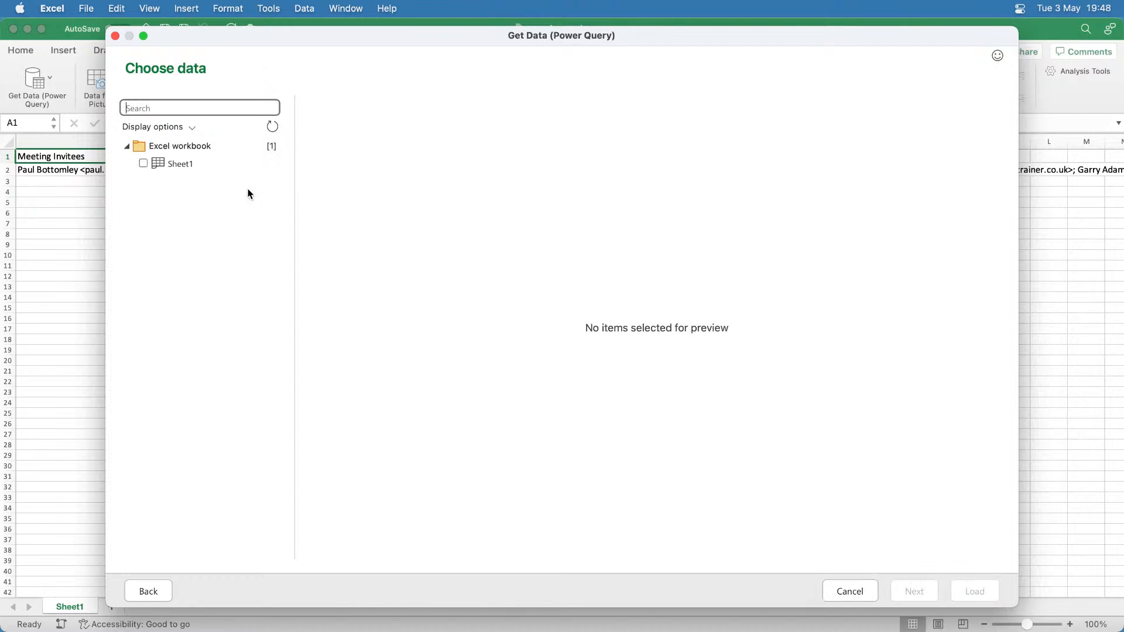
click(143, 164)
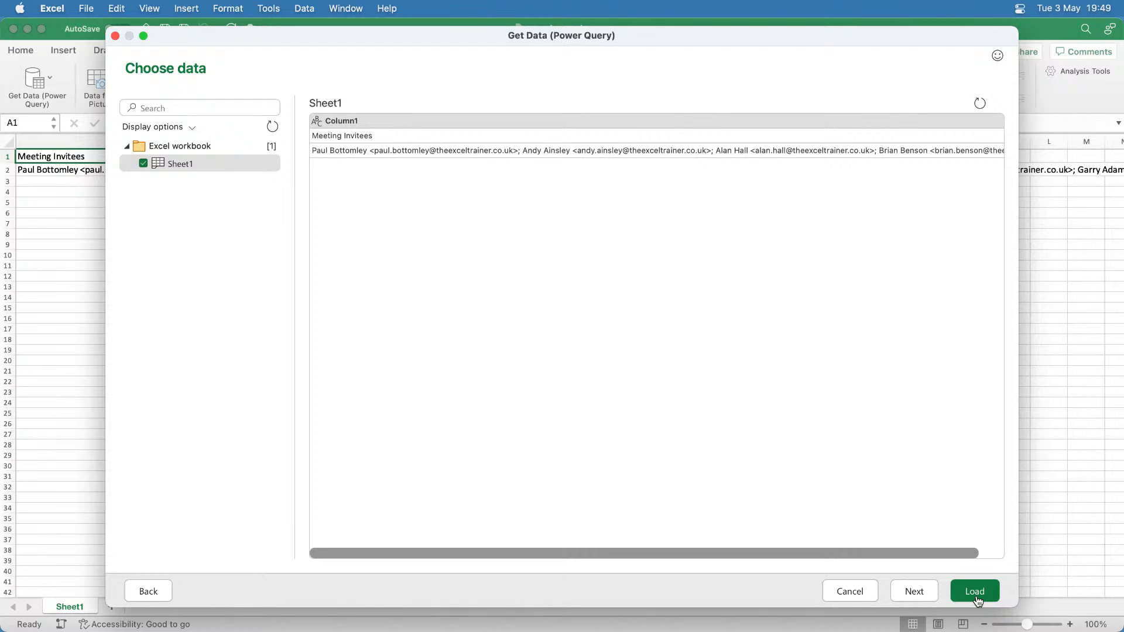
click(915, 591)
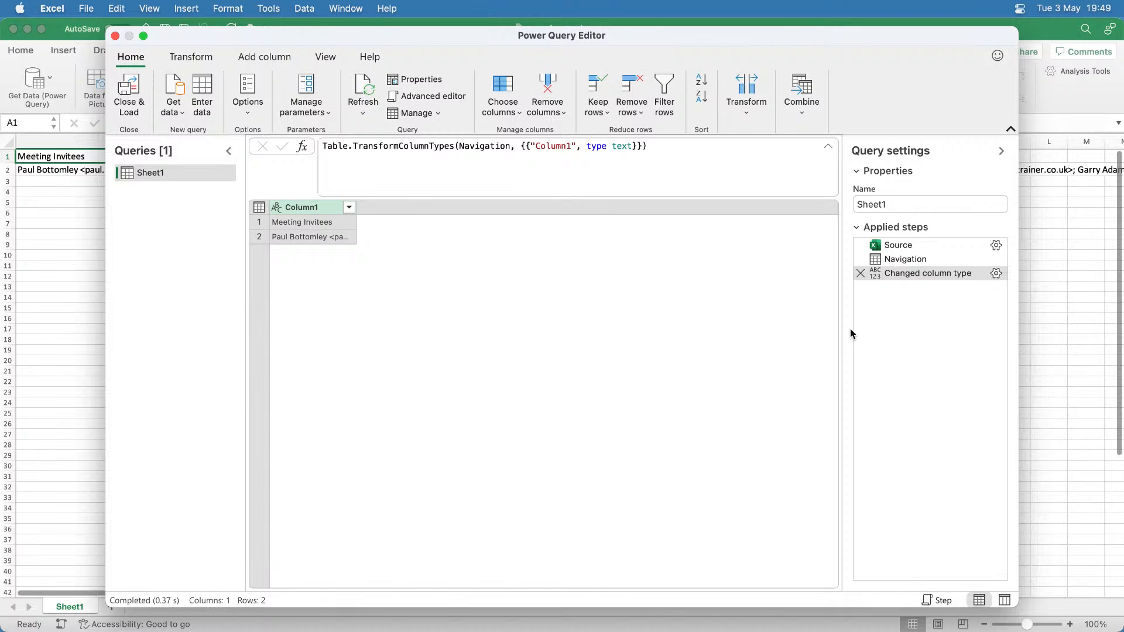
Review the Source, Navigation and Changed column type applied steps, finishing on Changed column type.
click(915, 244)
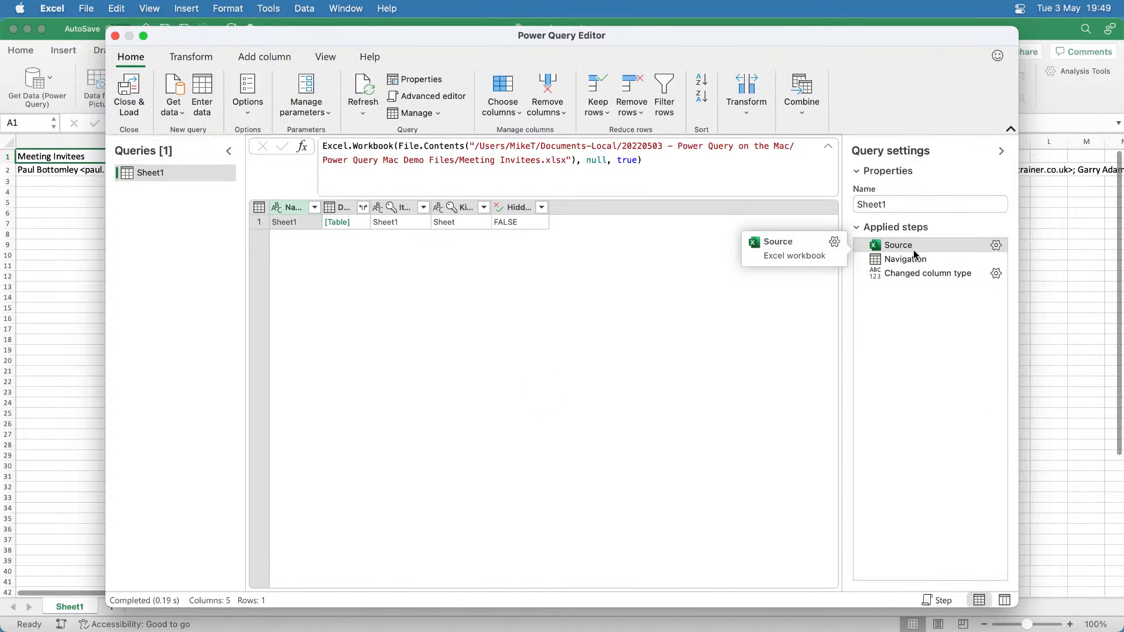
click(912, 260)
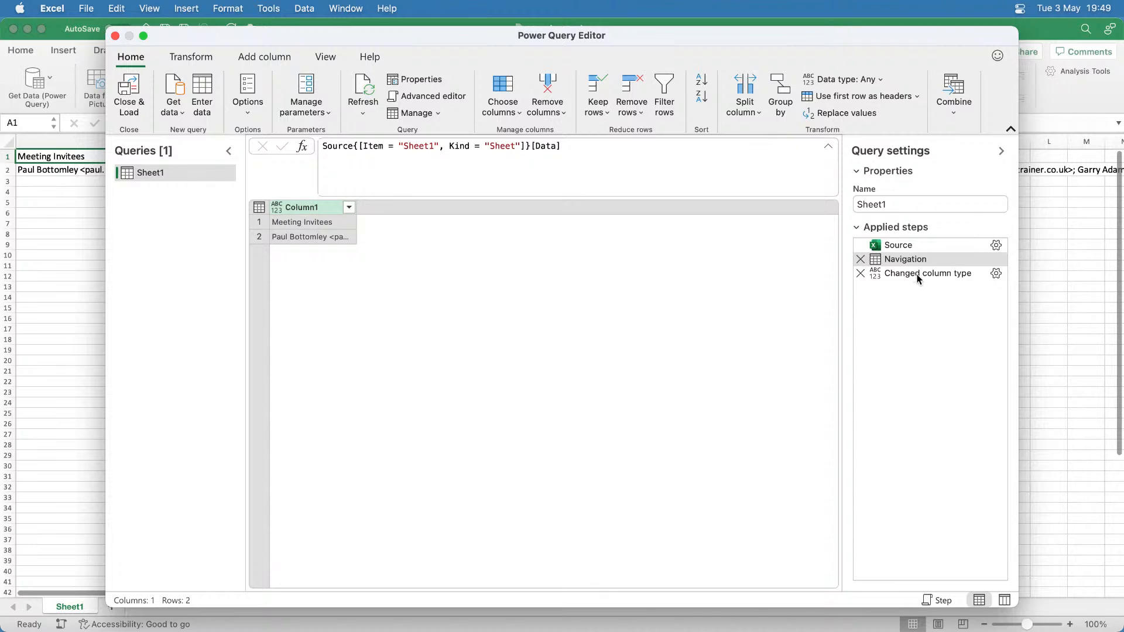
click(917, 275)
click(908, 245)
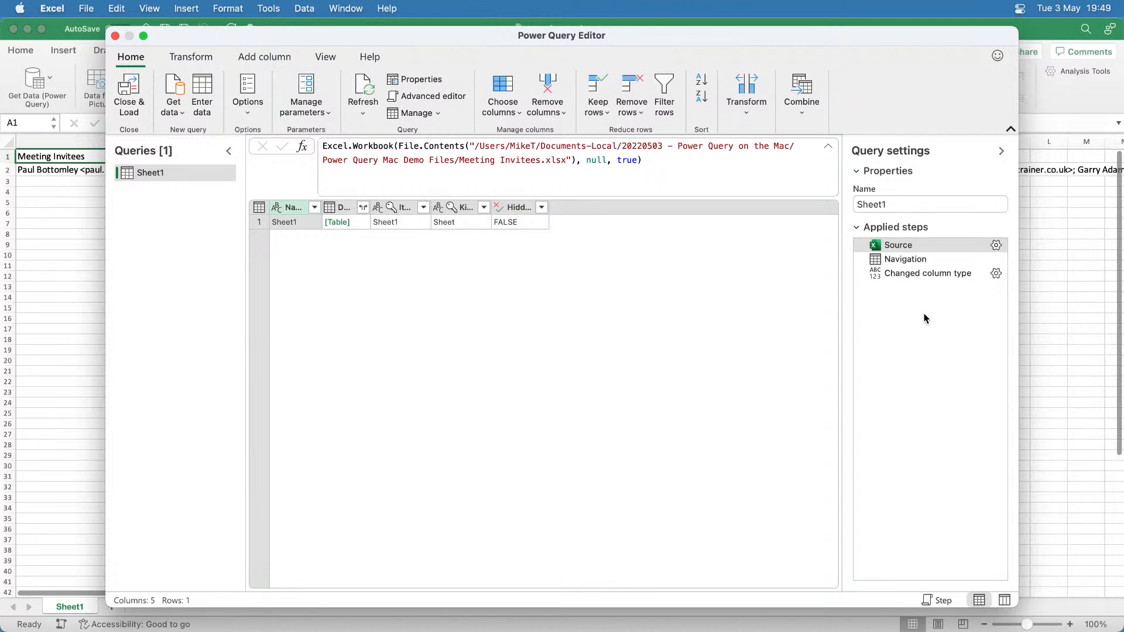
click(927, 275)
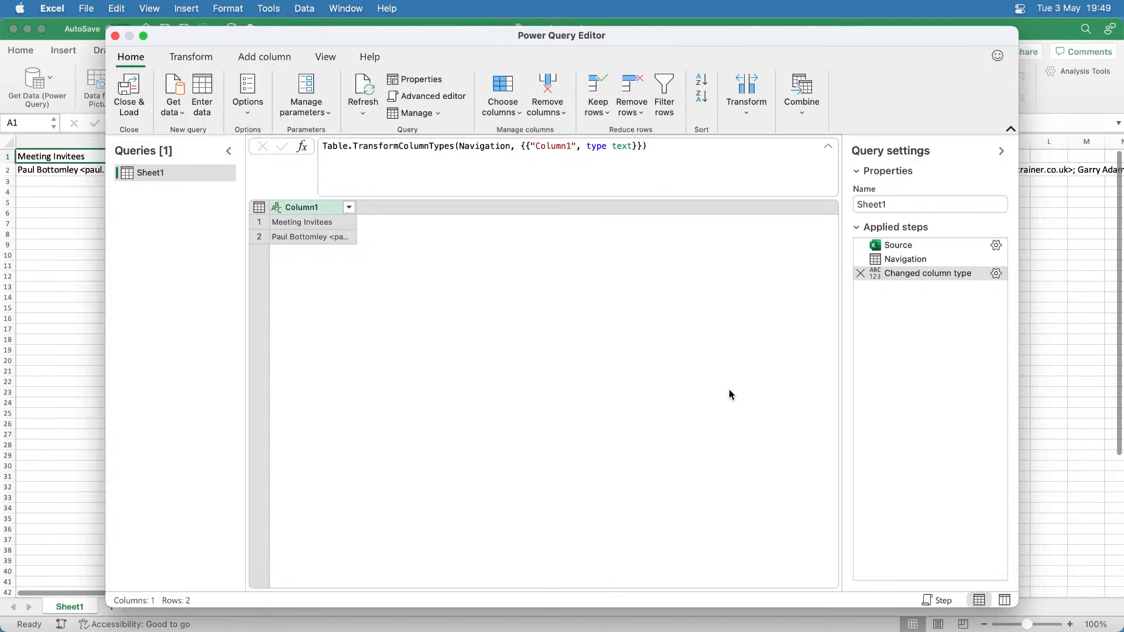
Promote the first row of the Sheet1 query to column headers.
click(186, 57)
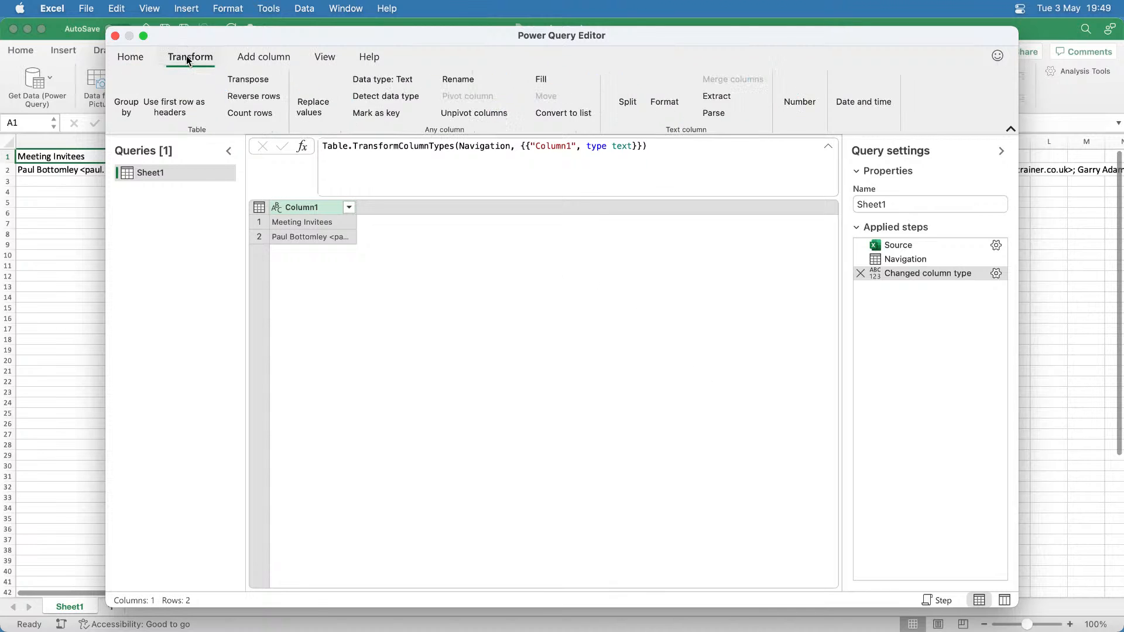
click(181, 106)
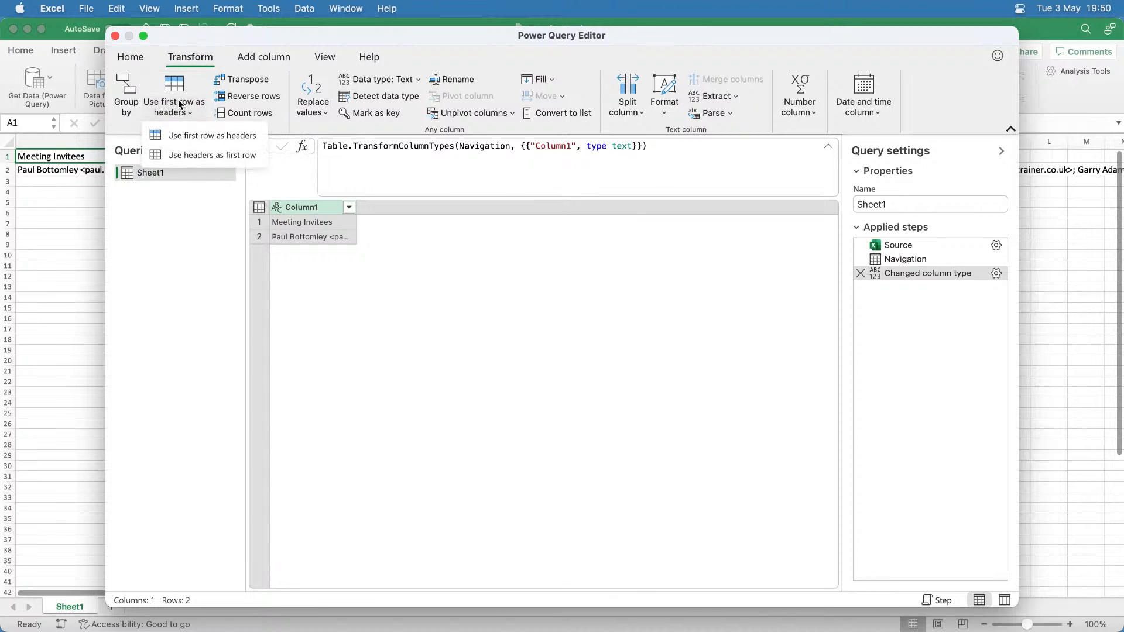
Promote the first row to headers and split the Meeting Invitees column into rows at each occurrence of a semicolon.
click(197, 131)
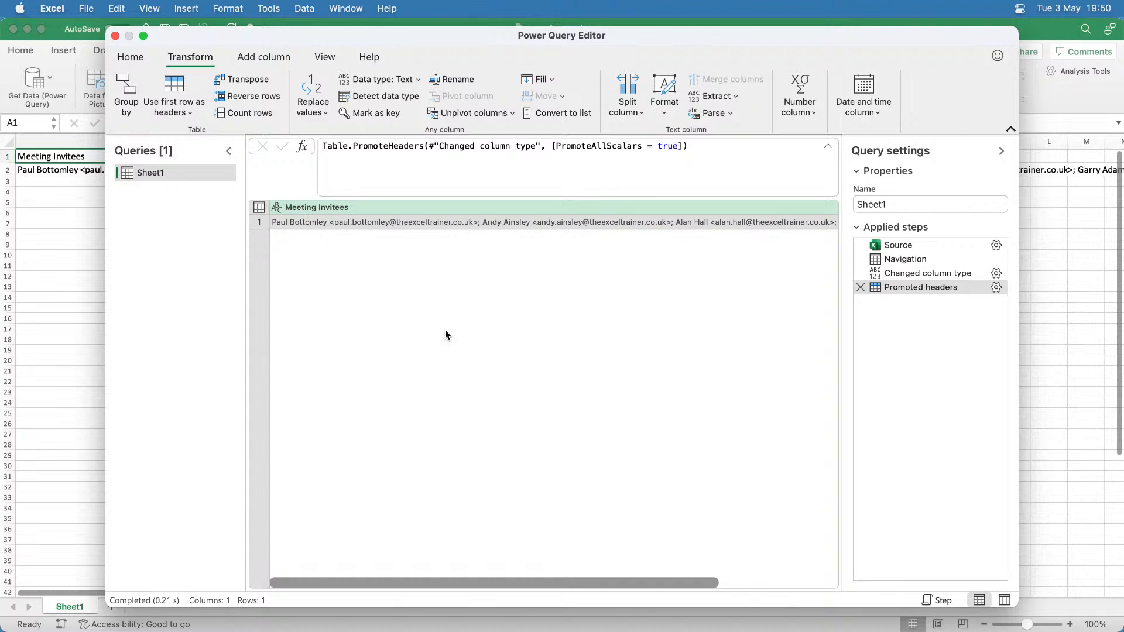
right_click(461, 212)
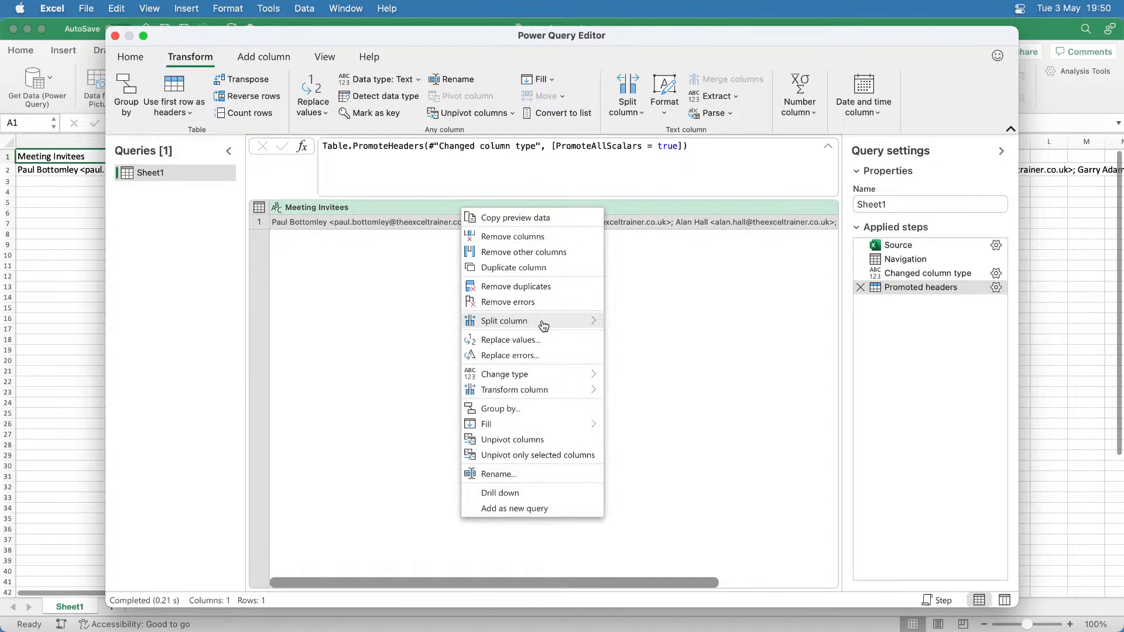
mouse_move(543, 326)
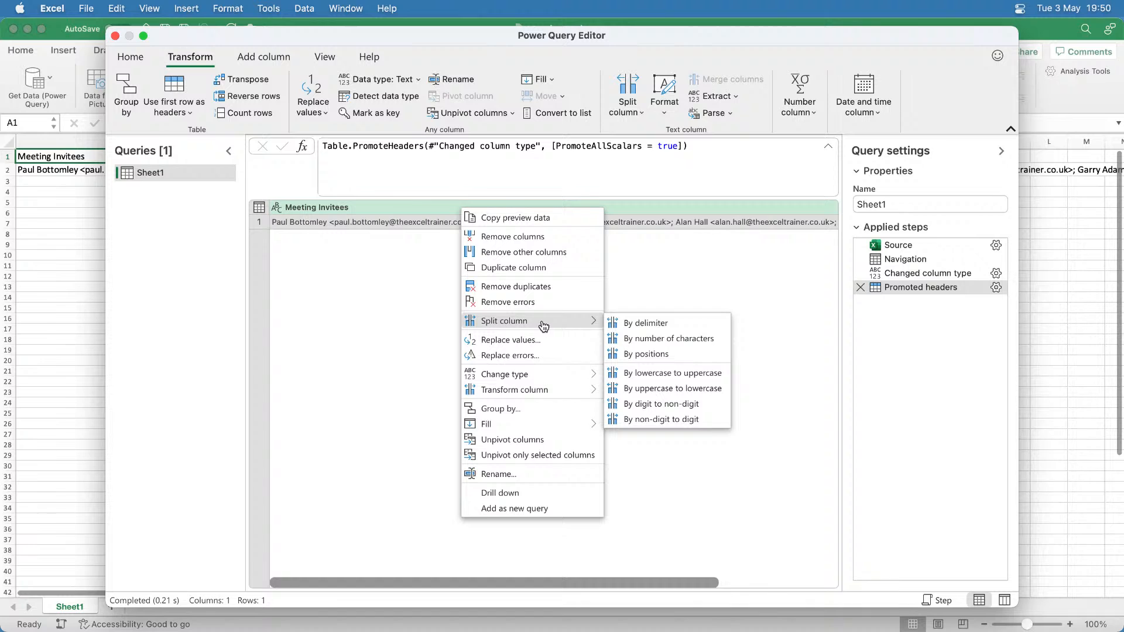
click(643, 324)
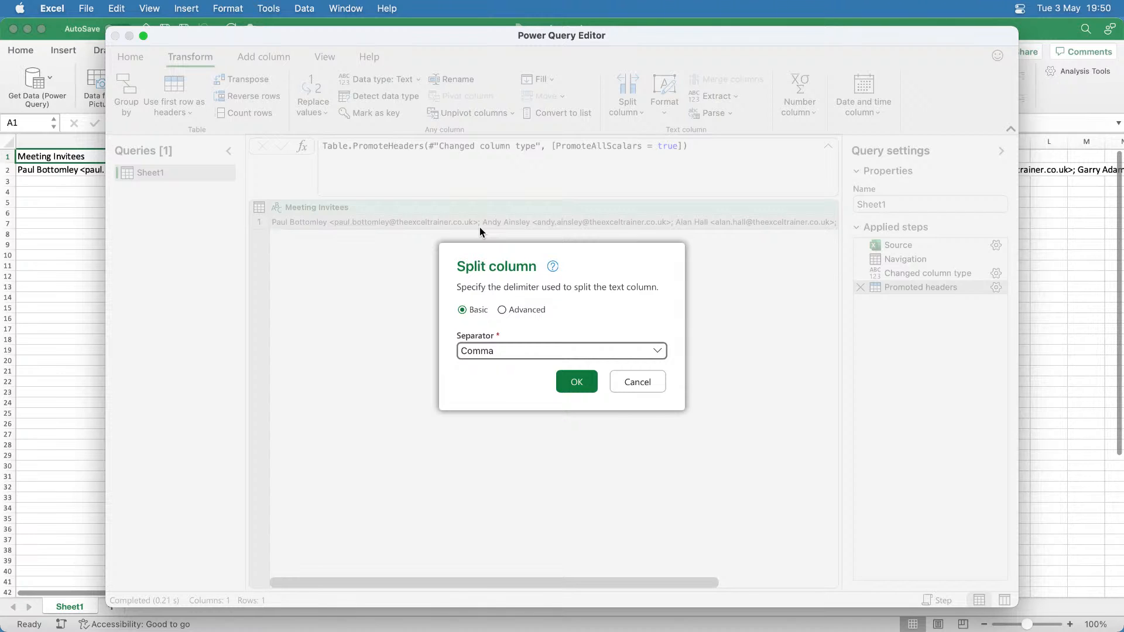
click(491, 353)
click(490, 419)
click(501, 310)
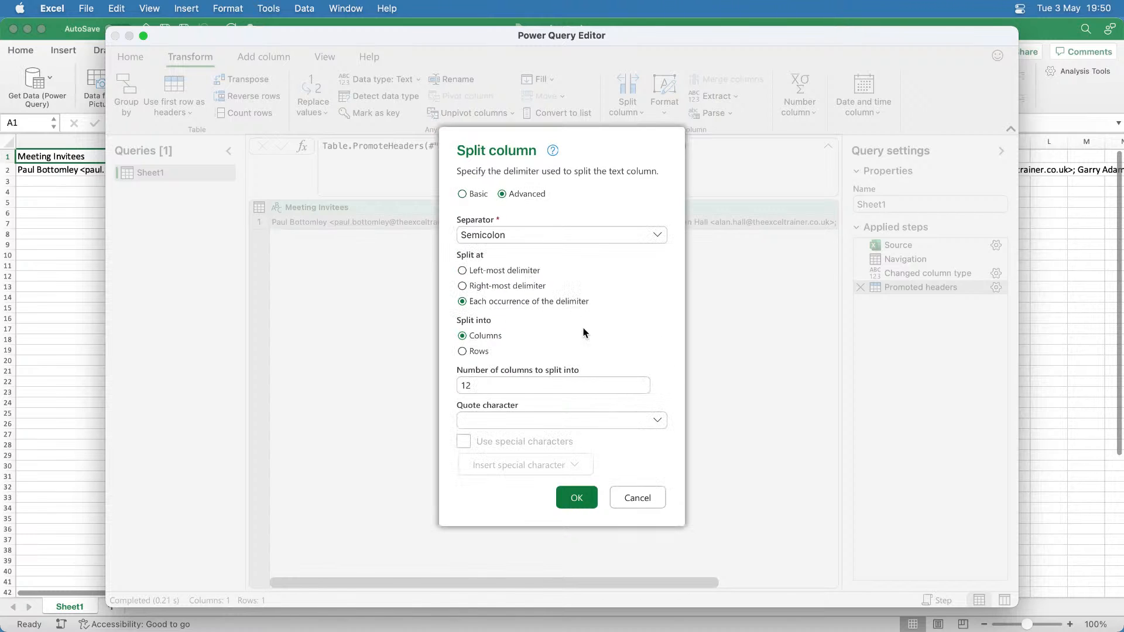
click(462, 351)
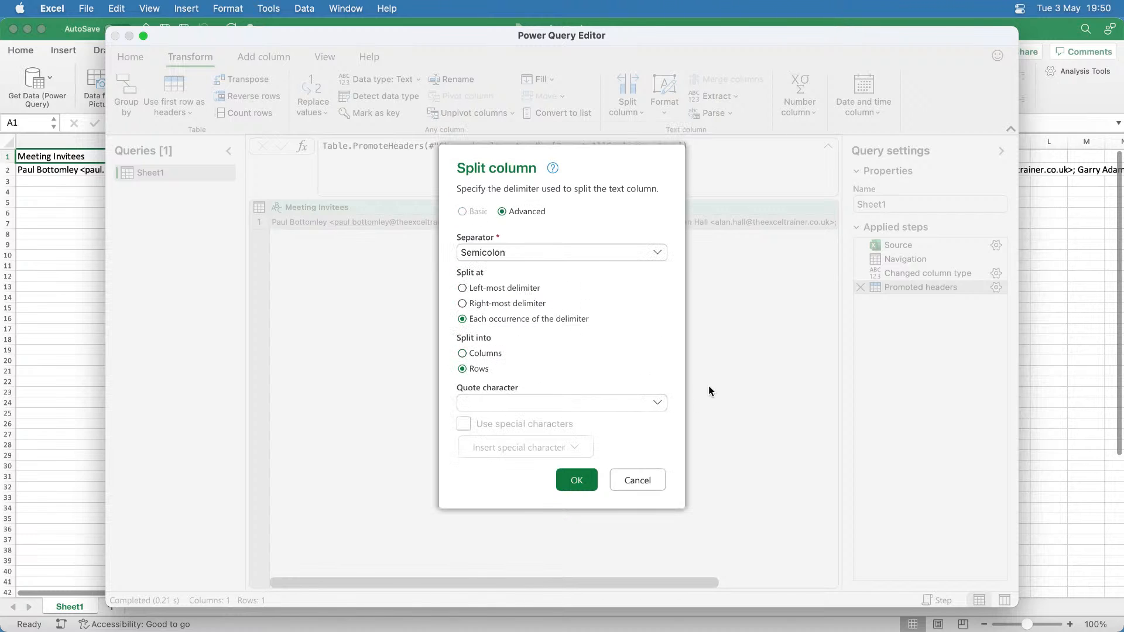
click(588, 484)
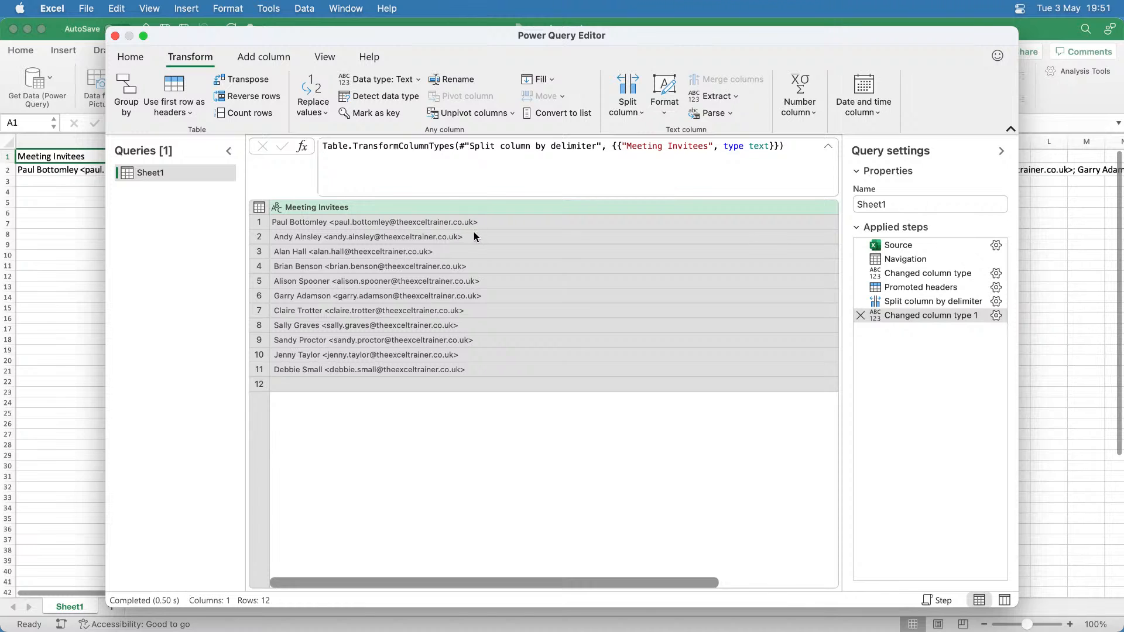
Replace every ">" in the Meeting Invitees column with an empty value.
right_click(425, 212)
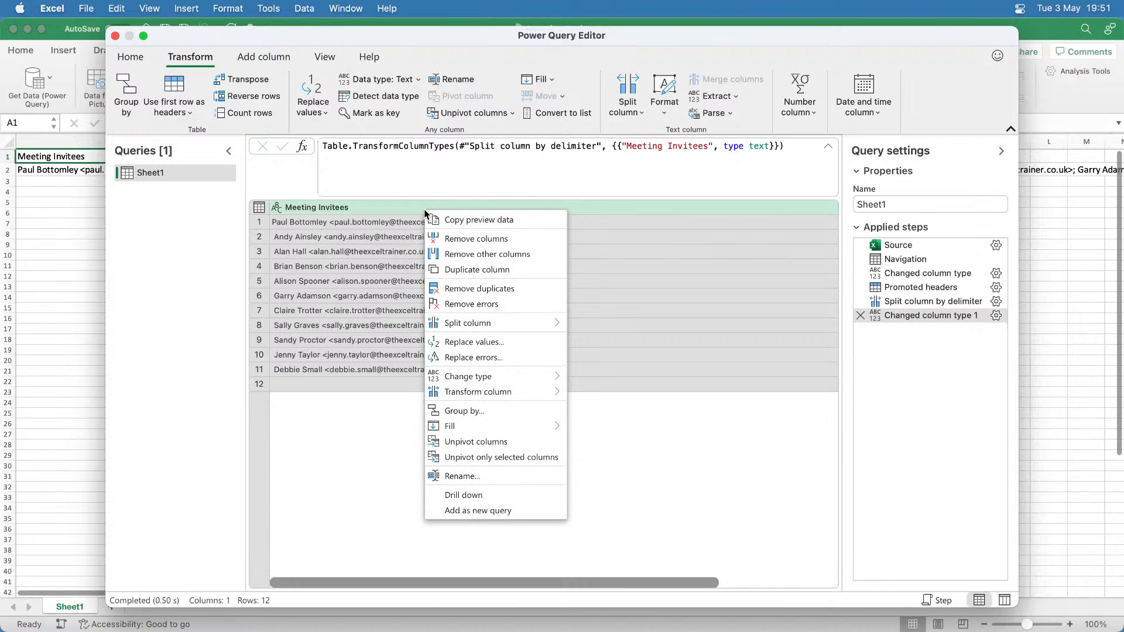
click(504, 341)
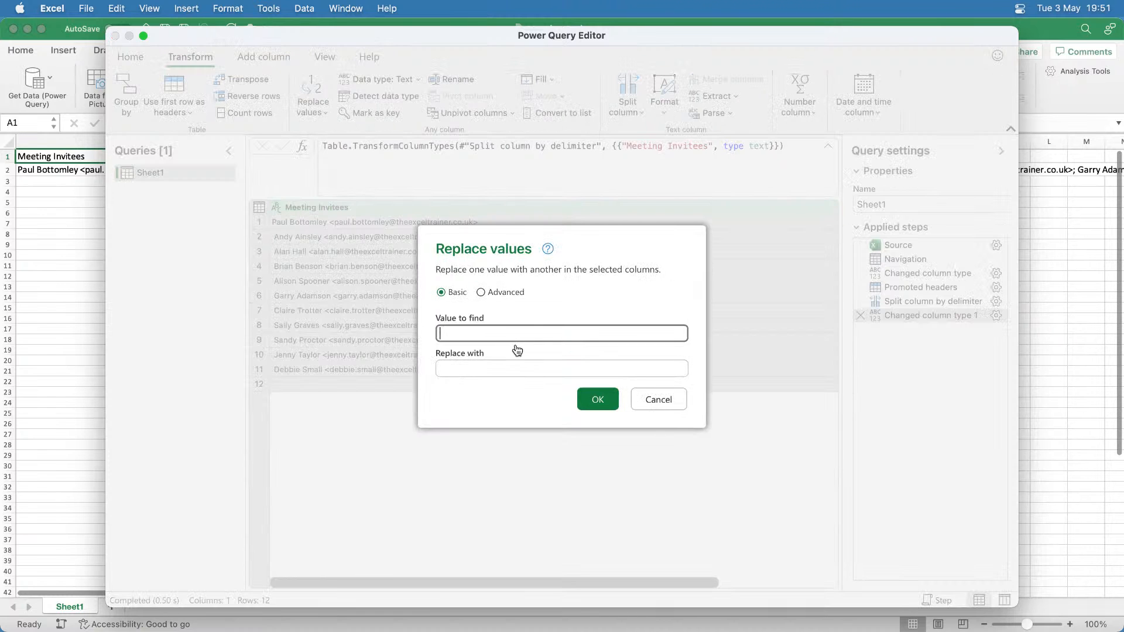
text(>)
click(490, 369)
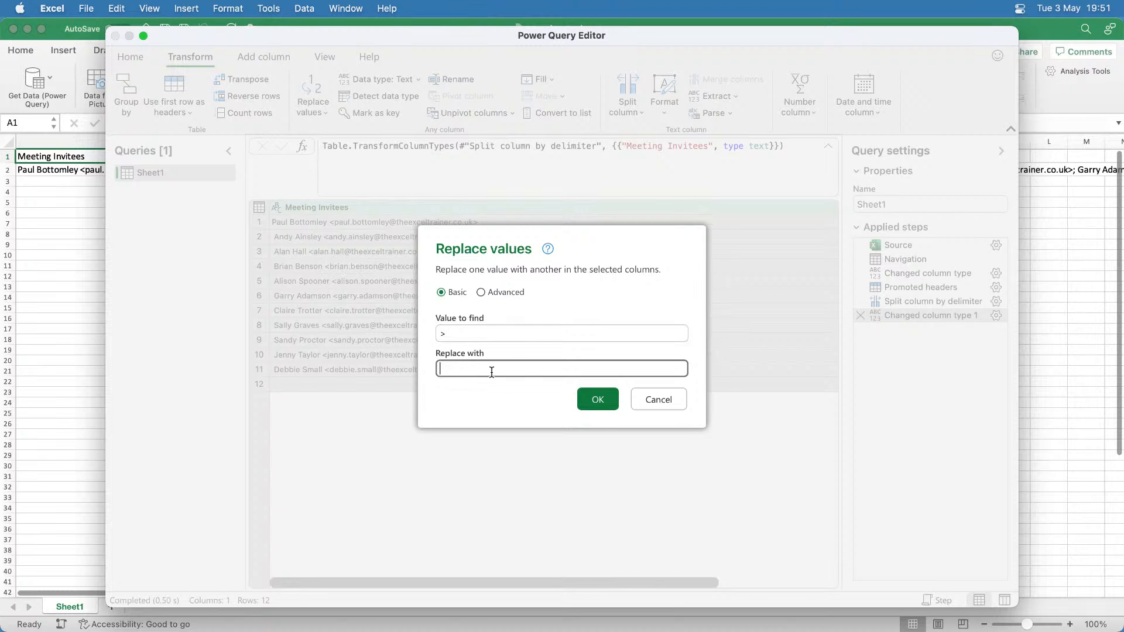
click(605, 408)
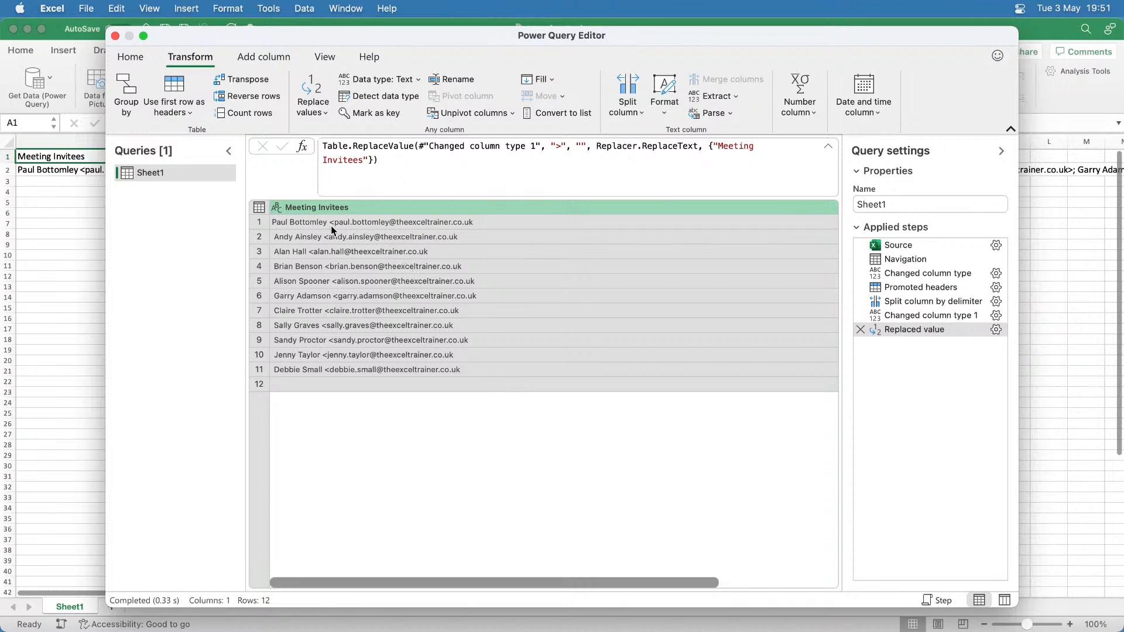
Split the Meeting Invitees column by the custom delimiter "<".
right_click(340, 208)
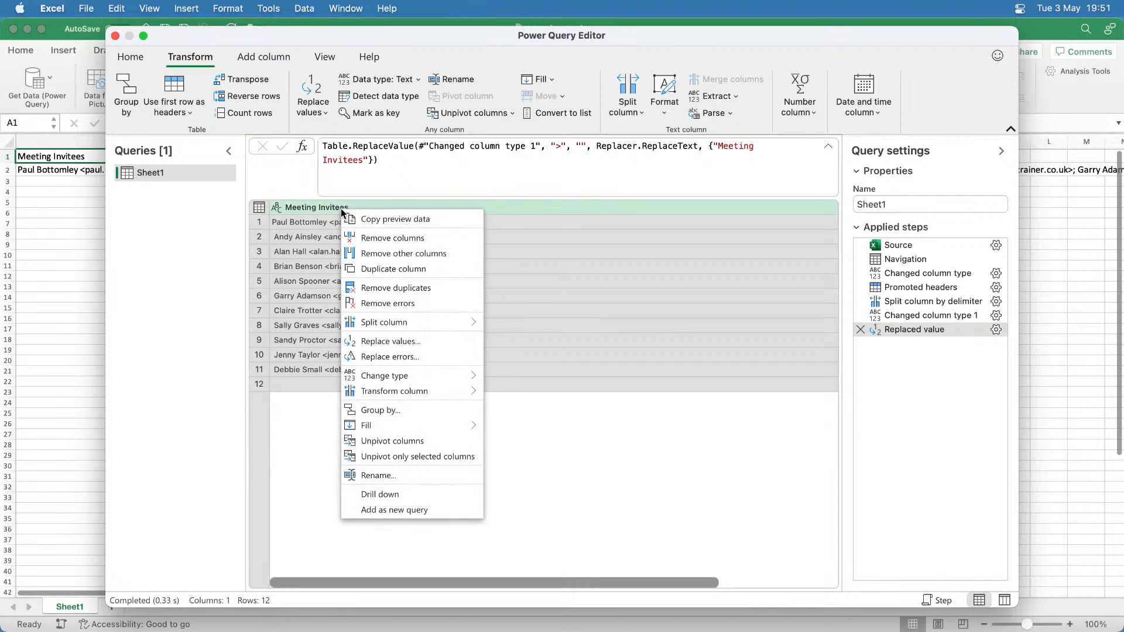
mouse_move(432, 324)
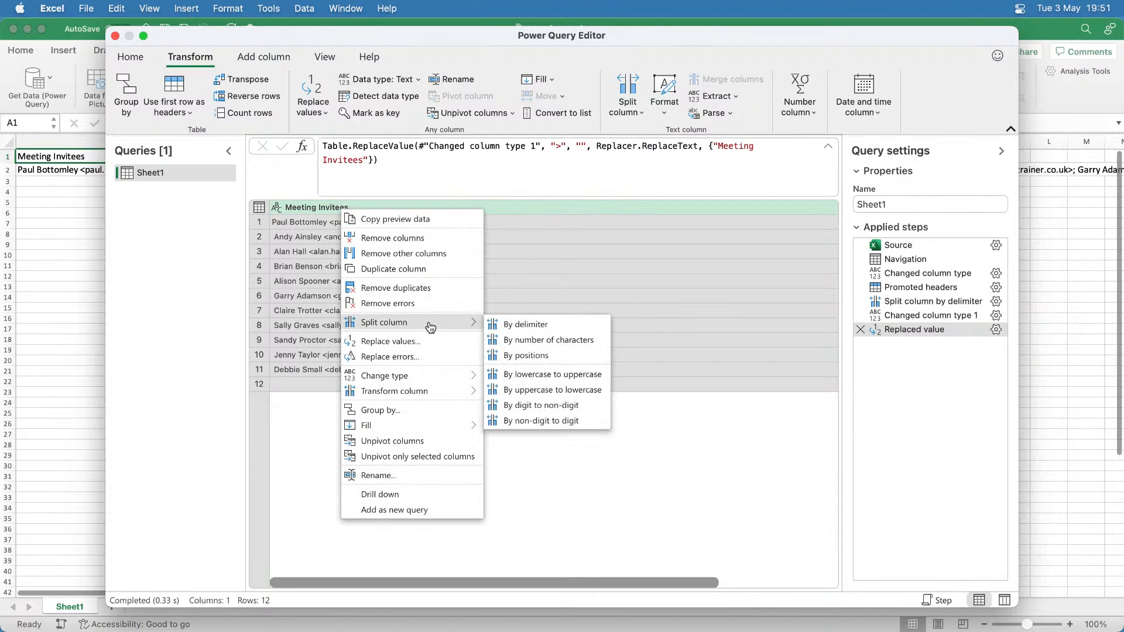
click(494, 324)
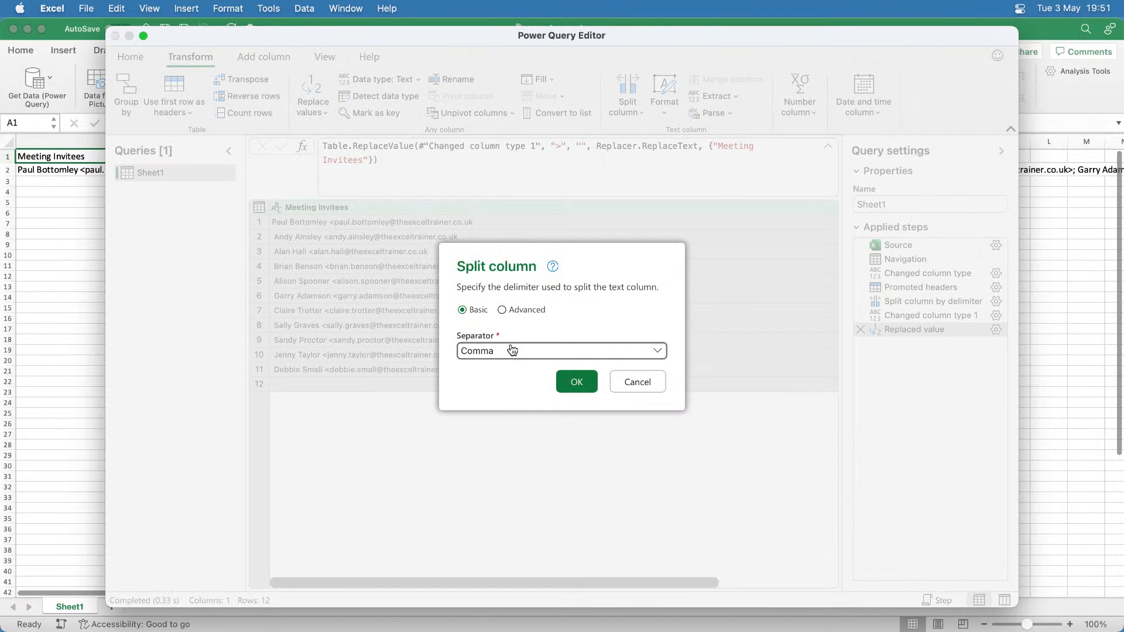
click(509, 351)
click(500, 475)
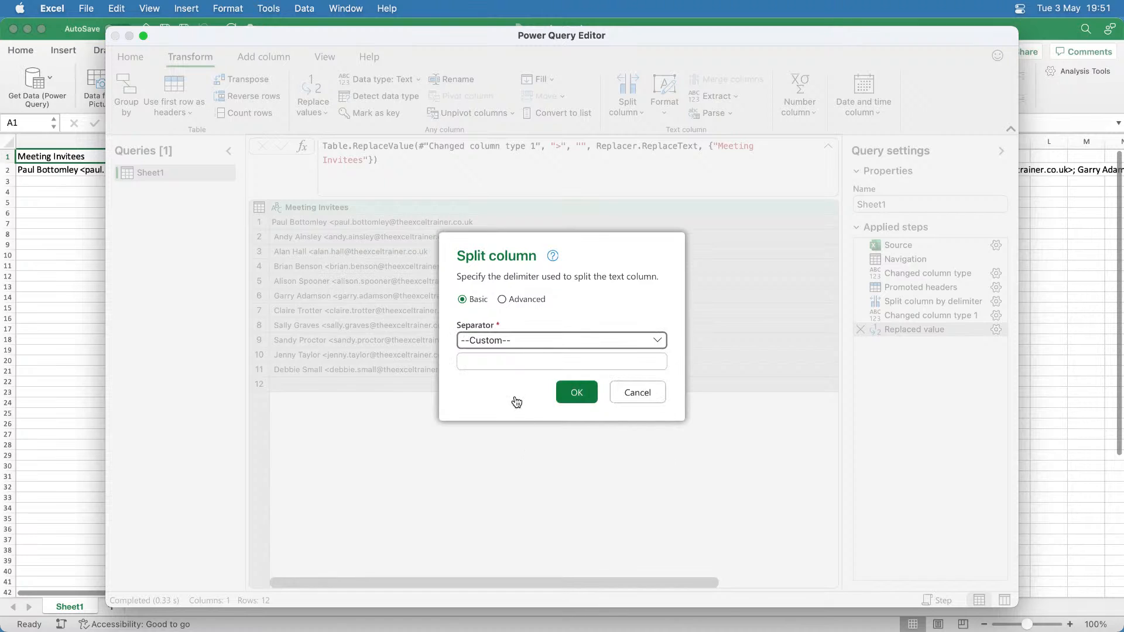
click(495, 363)
text(<)
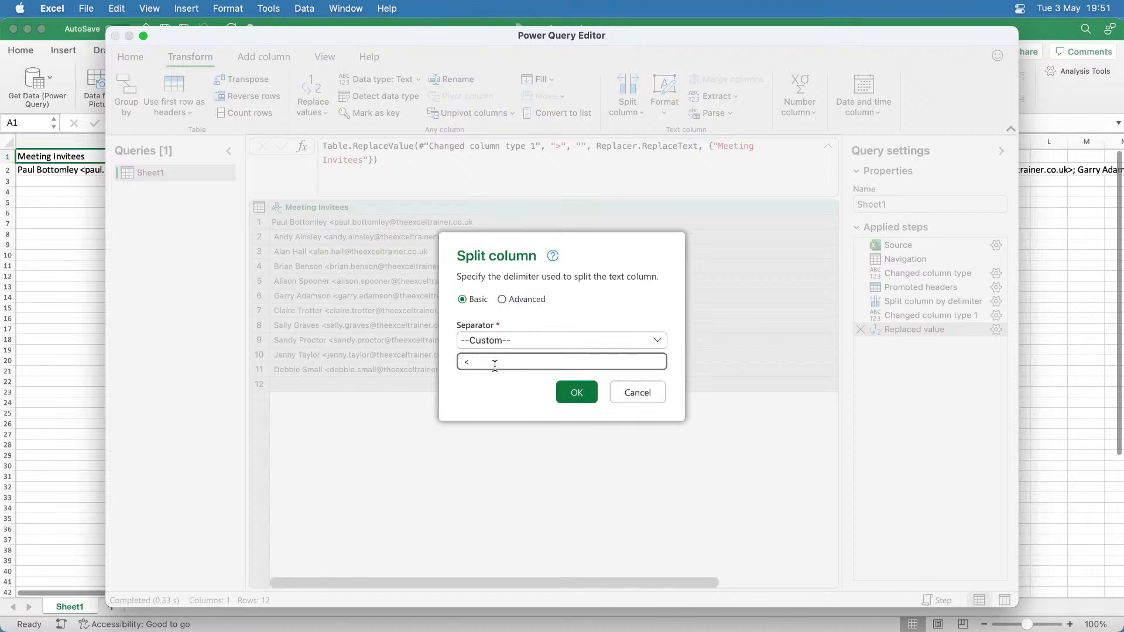
click(578, 393)
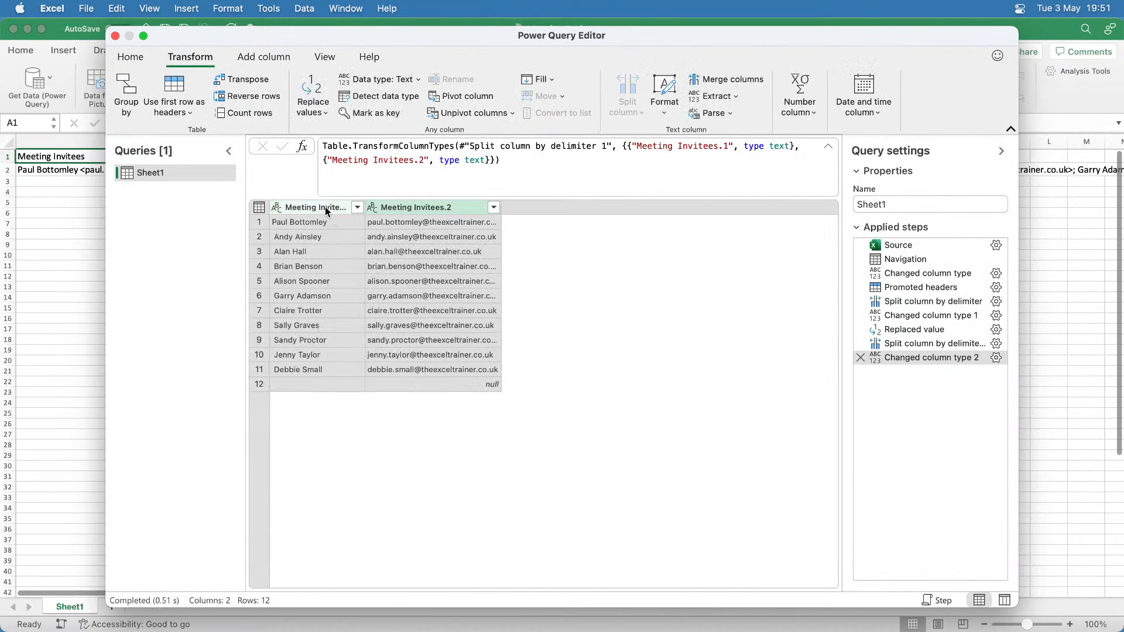
Remove the column of invitee names and widen the remaining e-mail column to fit its addresses.
click(325, 207)
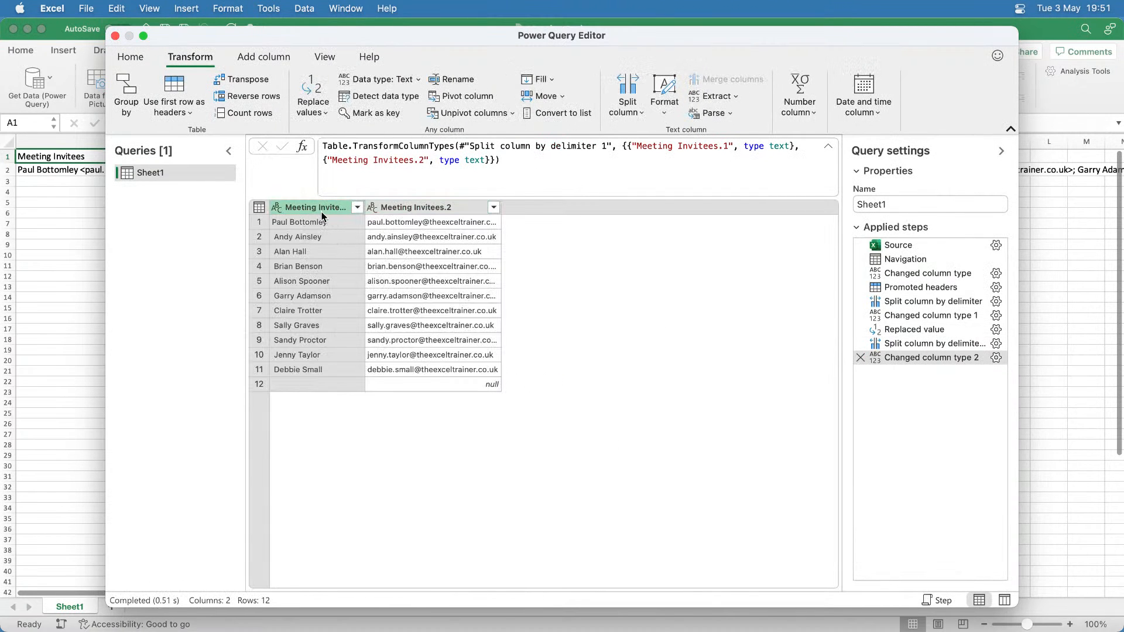
right_click(325, 212)
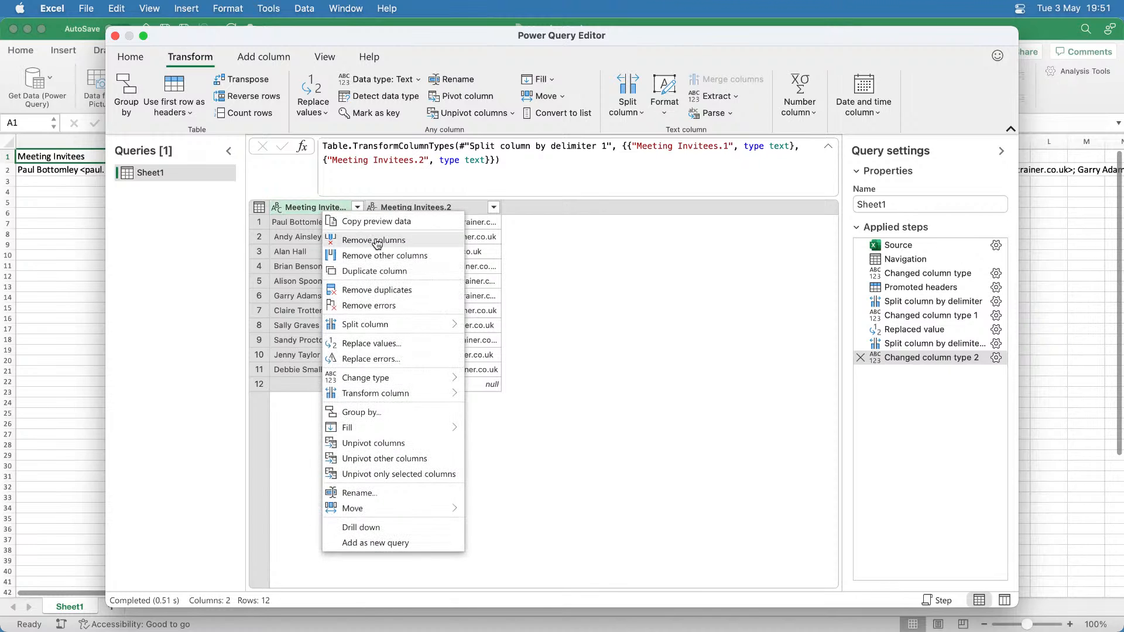
click(350, 240)
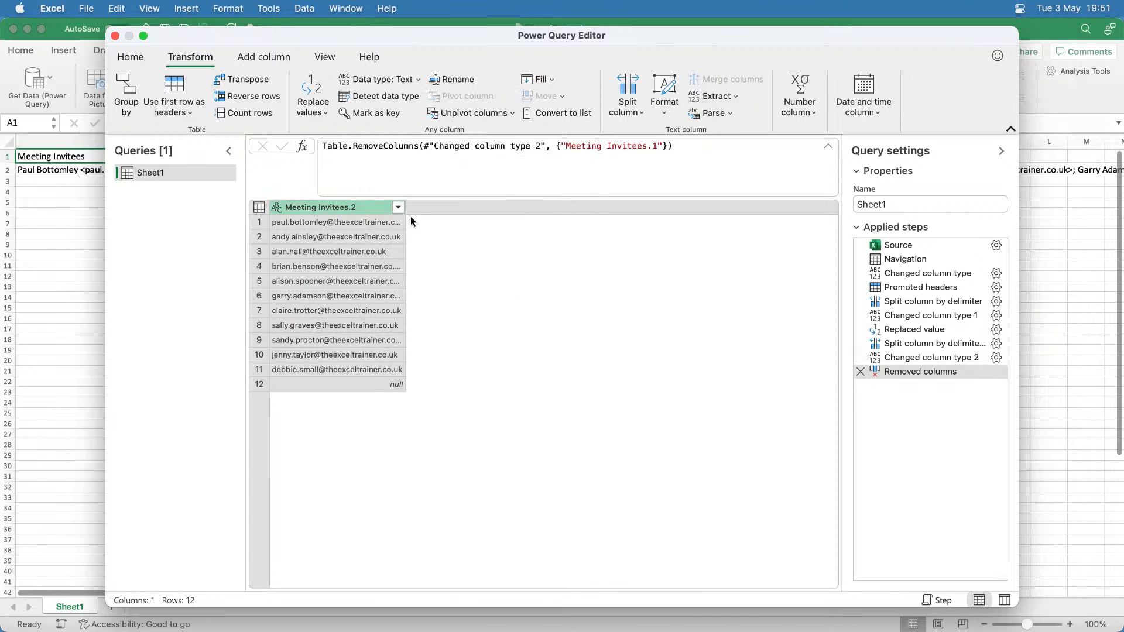
drag(405, 209, 467, 206)
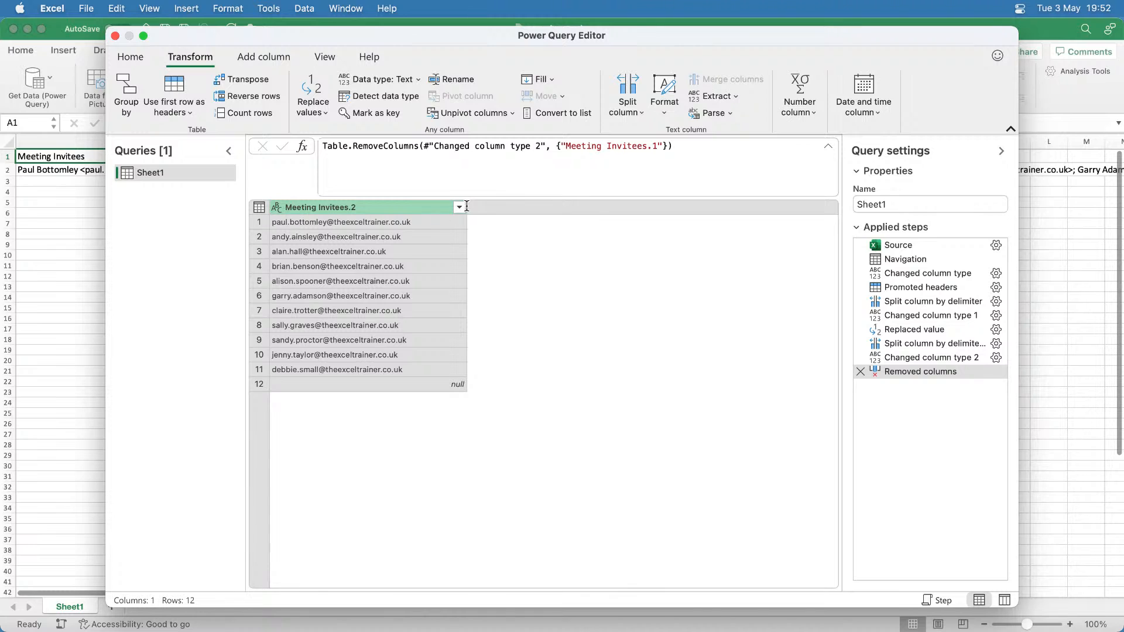
Remove 1 bottom row from the query to drop the null entry below the e-mail addresses.
click(341, 384)
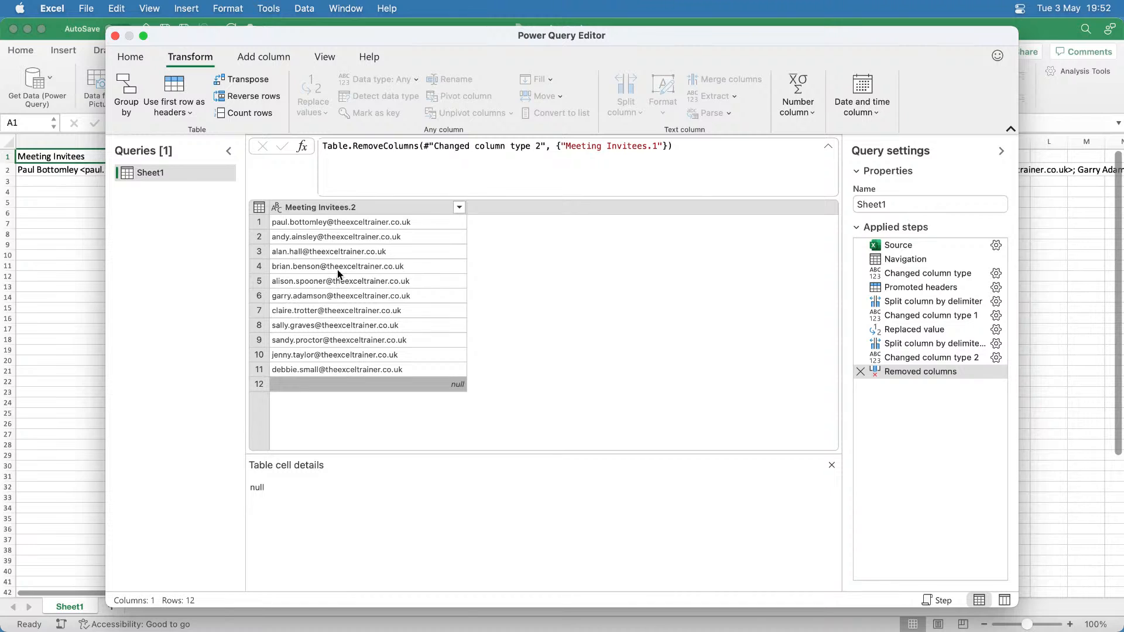
click(316, 222)
click(341, 208)
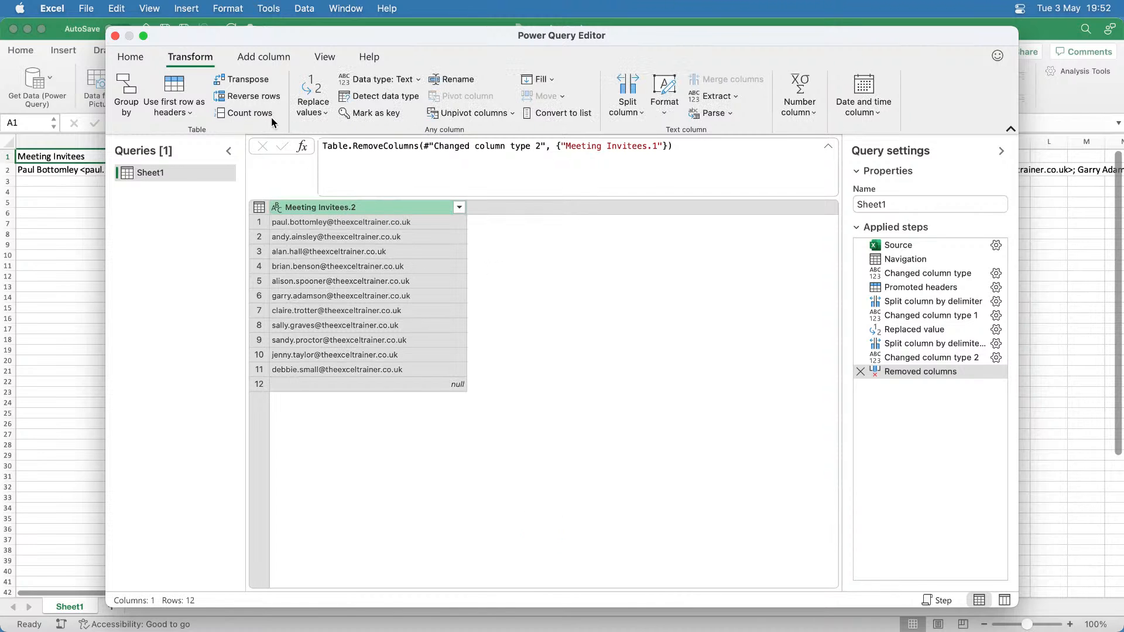
click(136, 57)
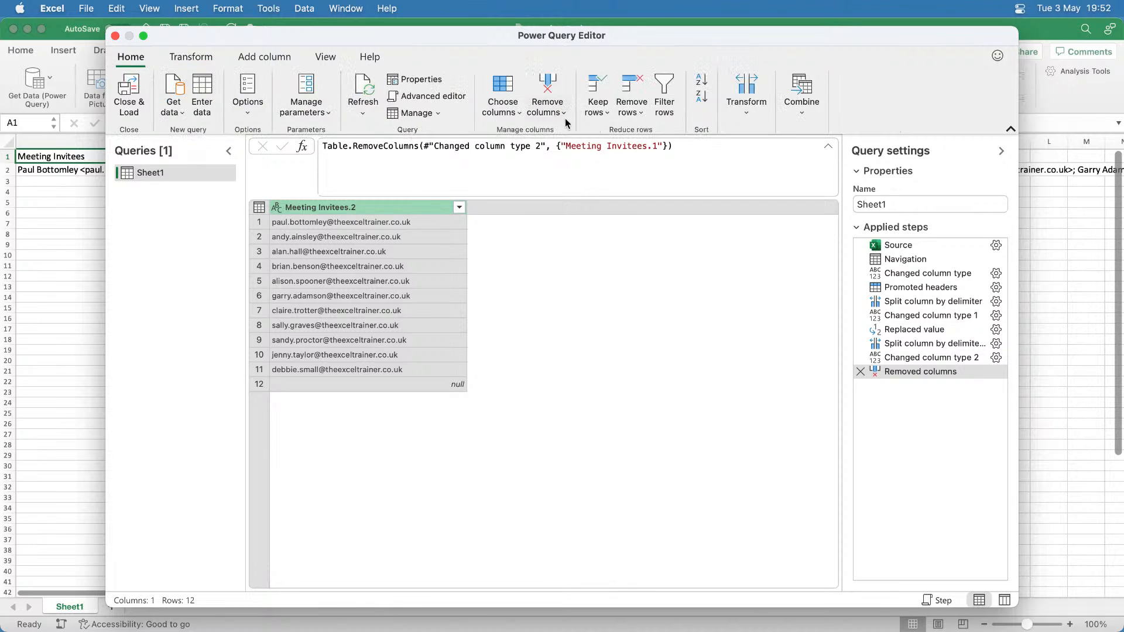
click(631, 117)
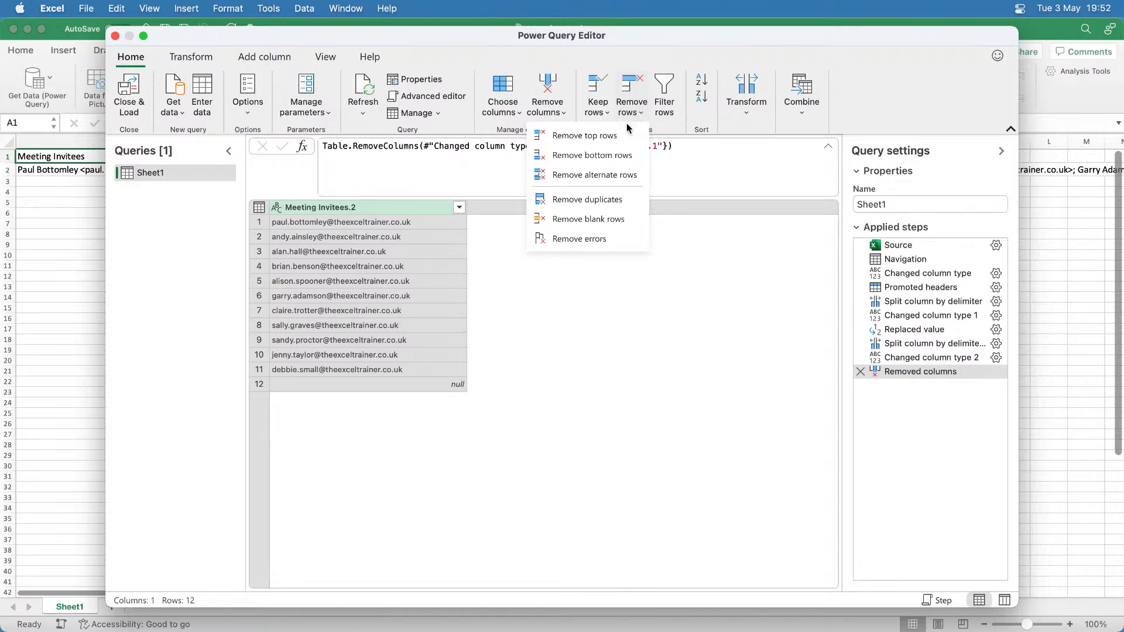
click(618, 157)
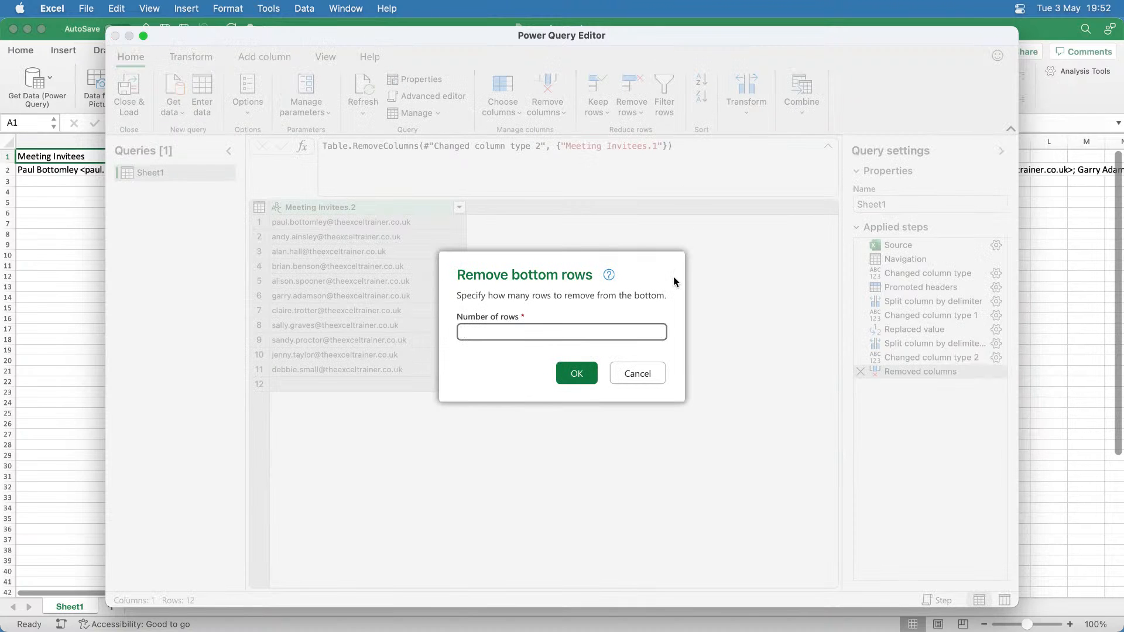
text(1)
click(580, 373)
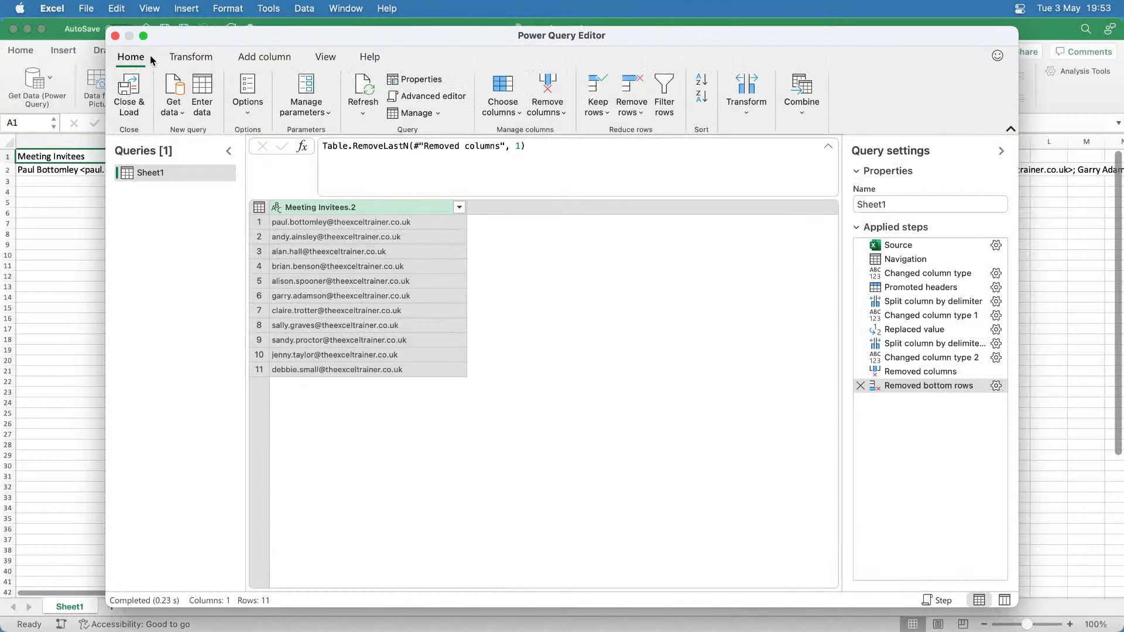
Close the Power Query Editor without loading the query, and close the Meeting Invitees workbook.
click(115, 36)
click(541, 352)
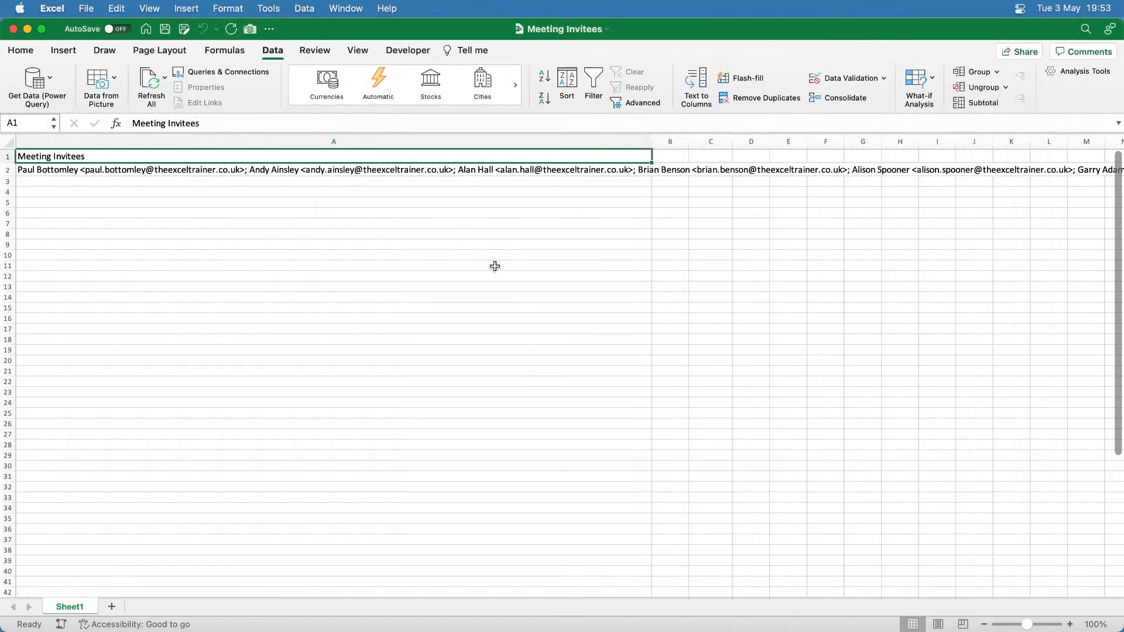
click(13, 28)
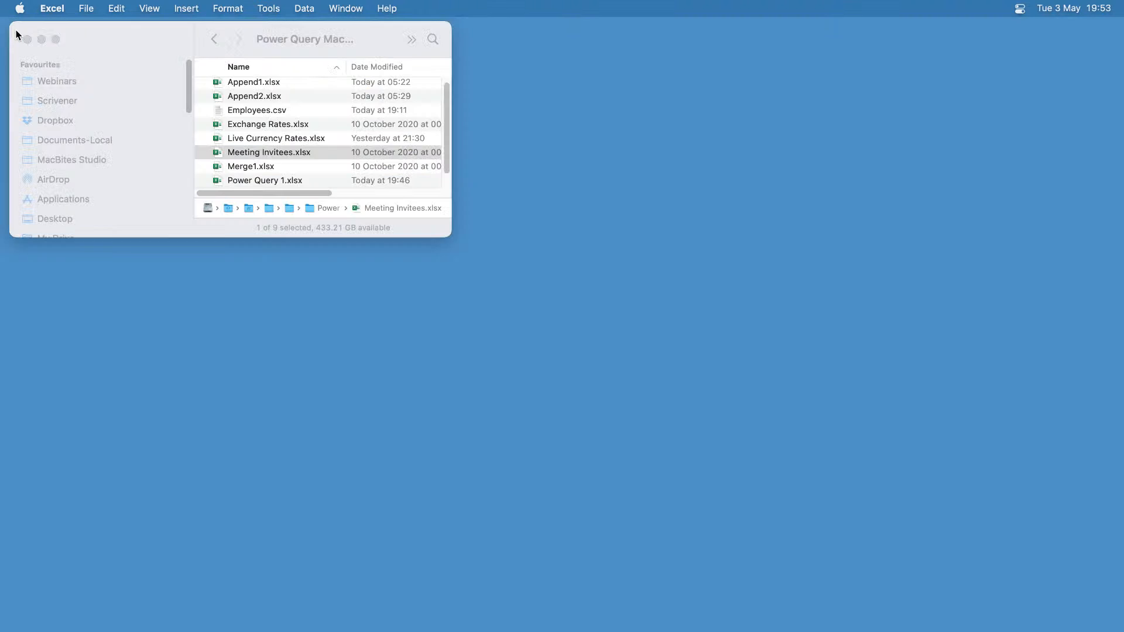
Open the Power Query 1.xlsx workbook and enable its external data connections.
double_click(300, 180)
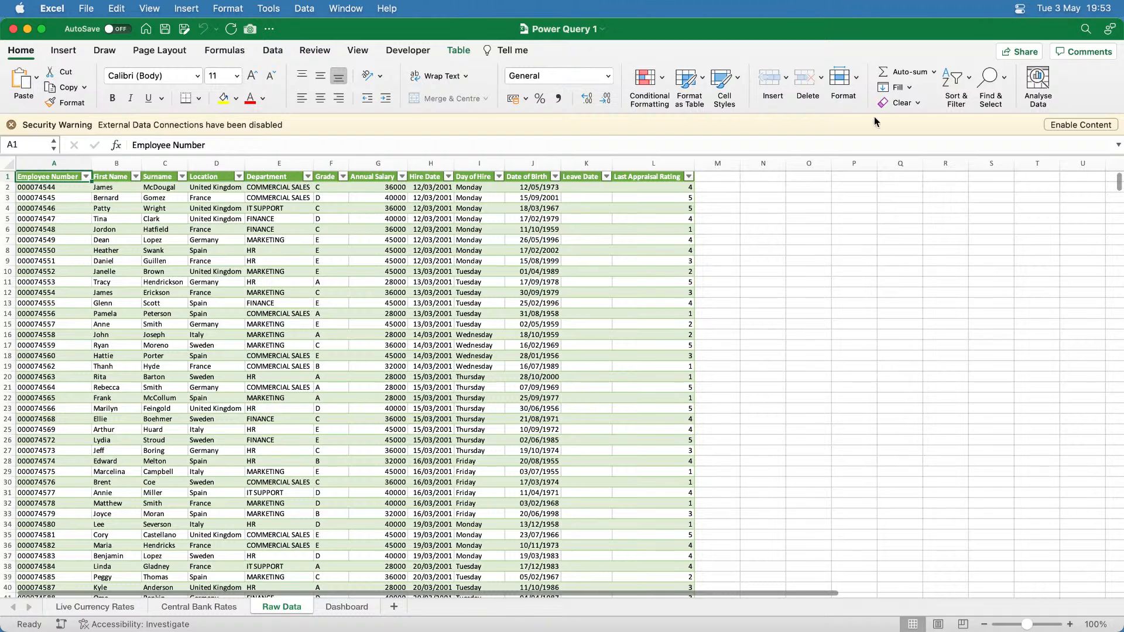
click(1080, 125)
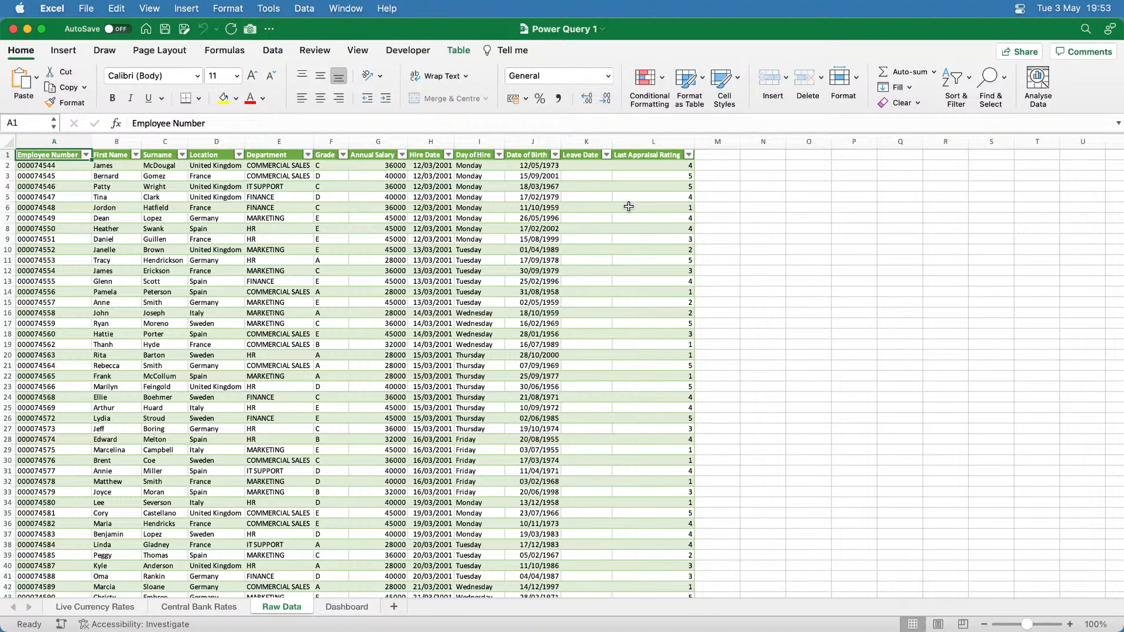
Add a calculated column beside Last Appraisal Rating by entering =G2/12 in cell M2 of the Raw Data sheet.
click(713, 143)
click(716, 155)
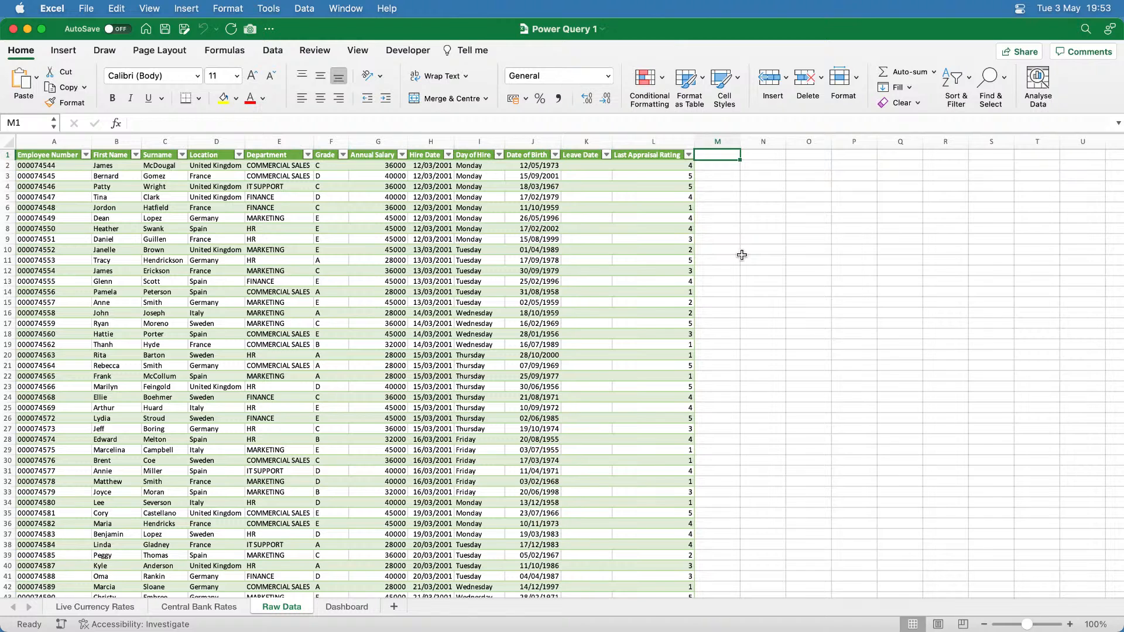
key(Down)
text(=)
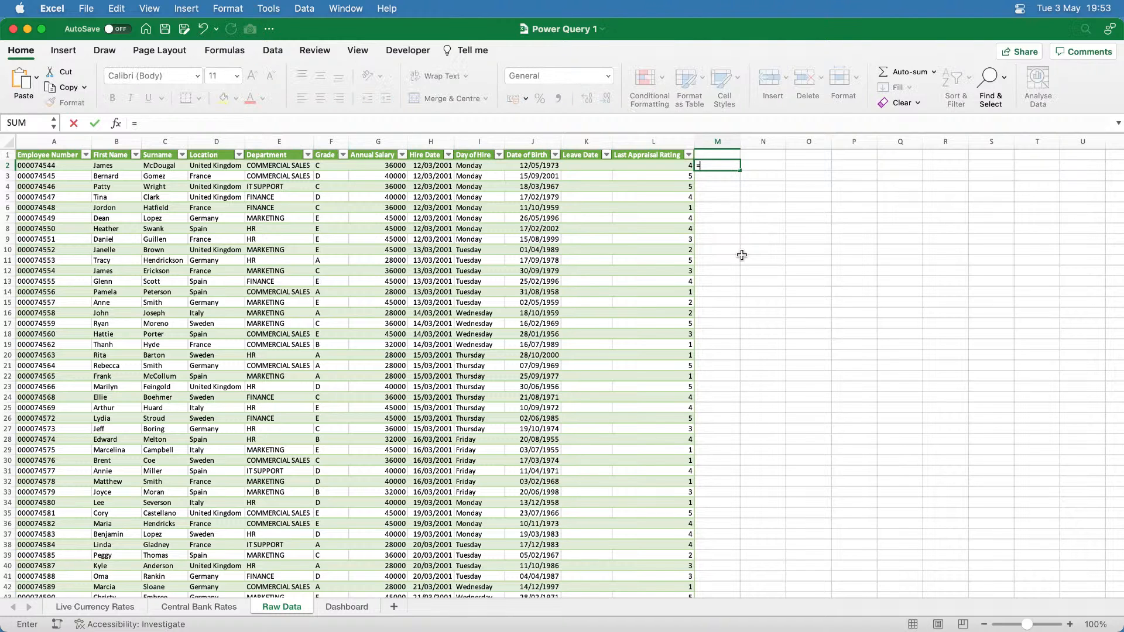
text(G2/12)
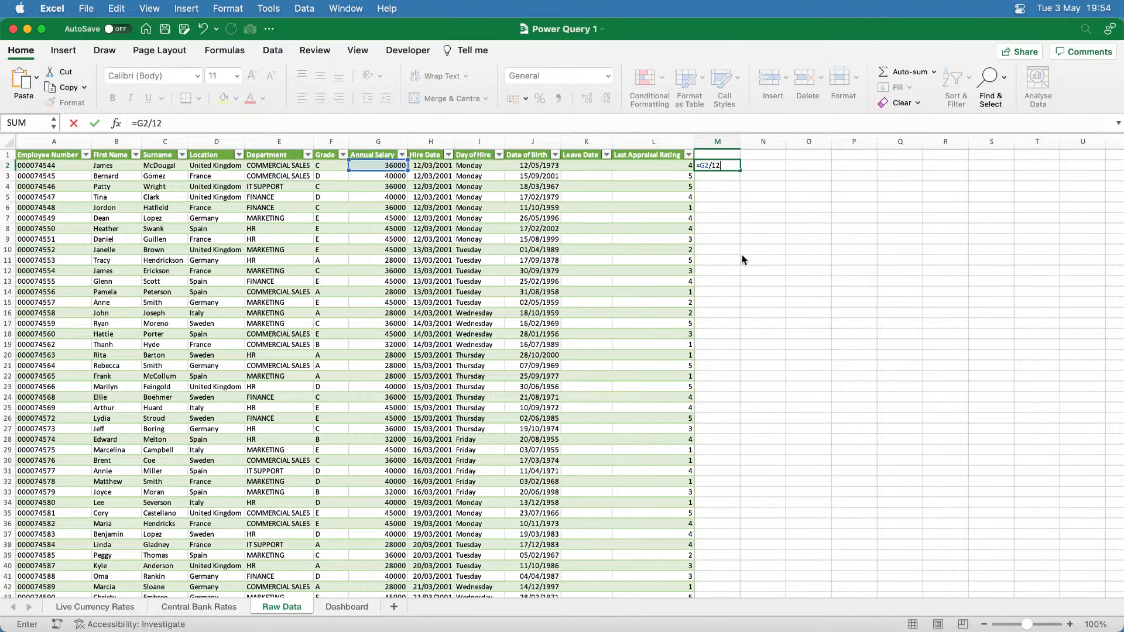
key(Return)
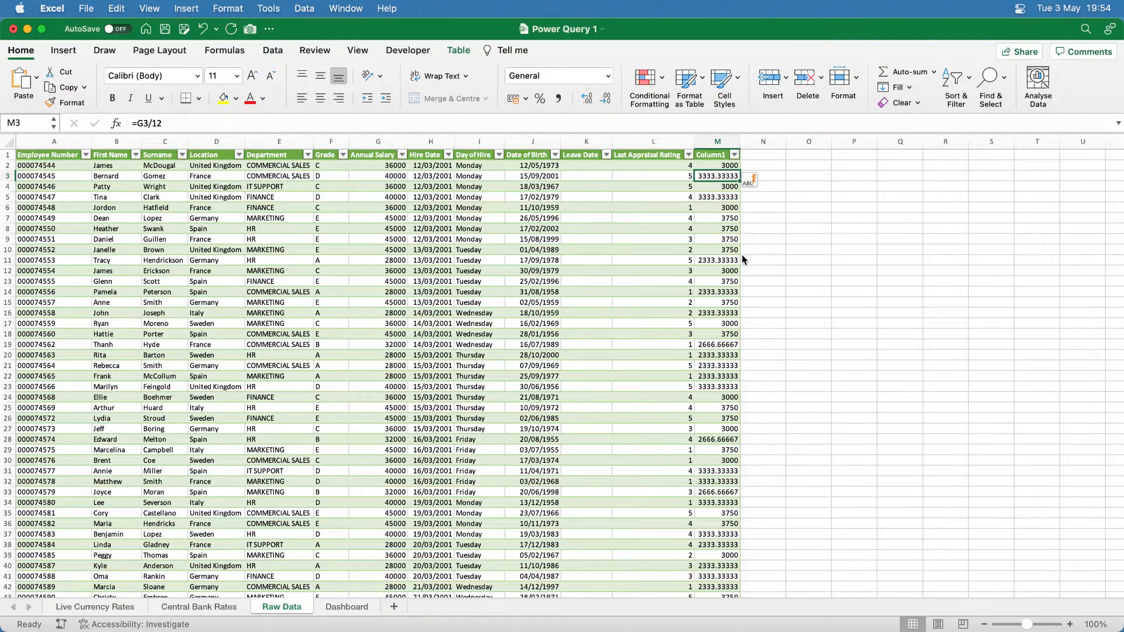
Review the calculated column down to the table's last row, and delete column M from the Raw Data sheet.
key(ctrl+Down)
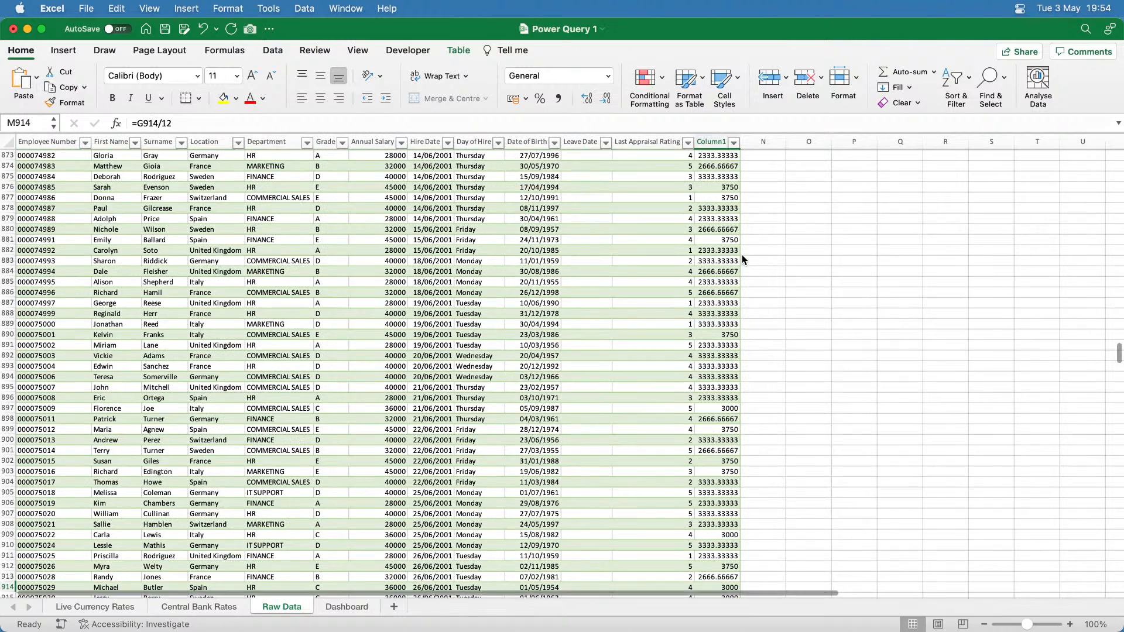
scroll(737, 244, down, 2)
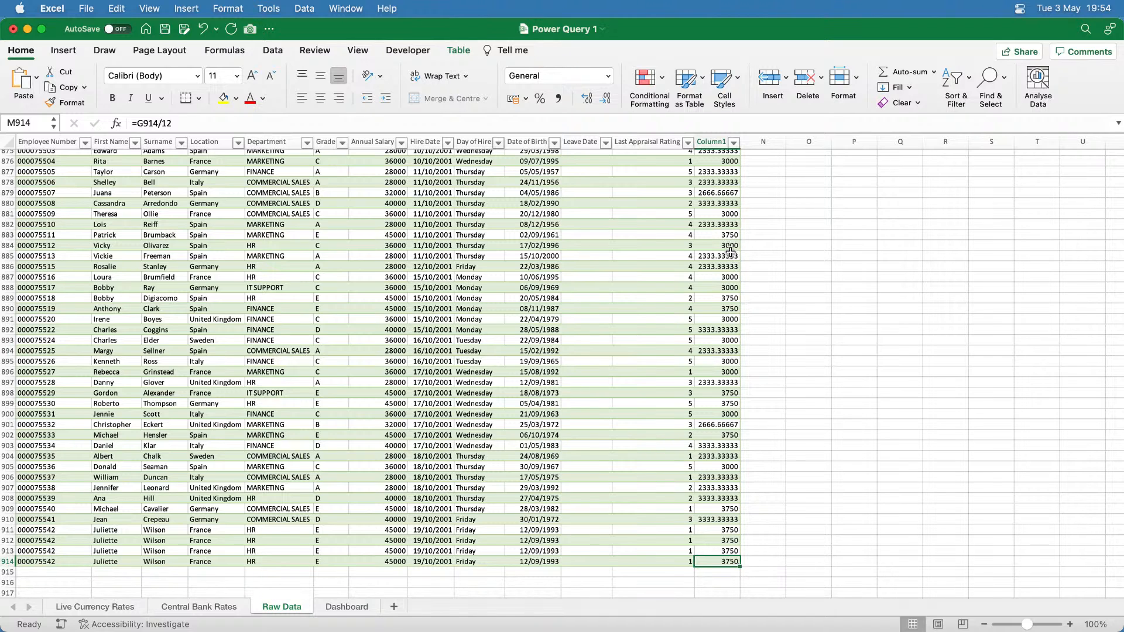
click(728, 256)
click(722, 139)
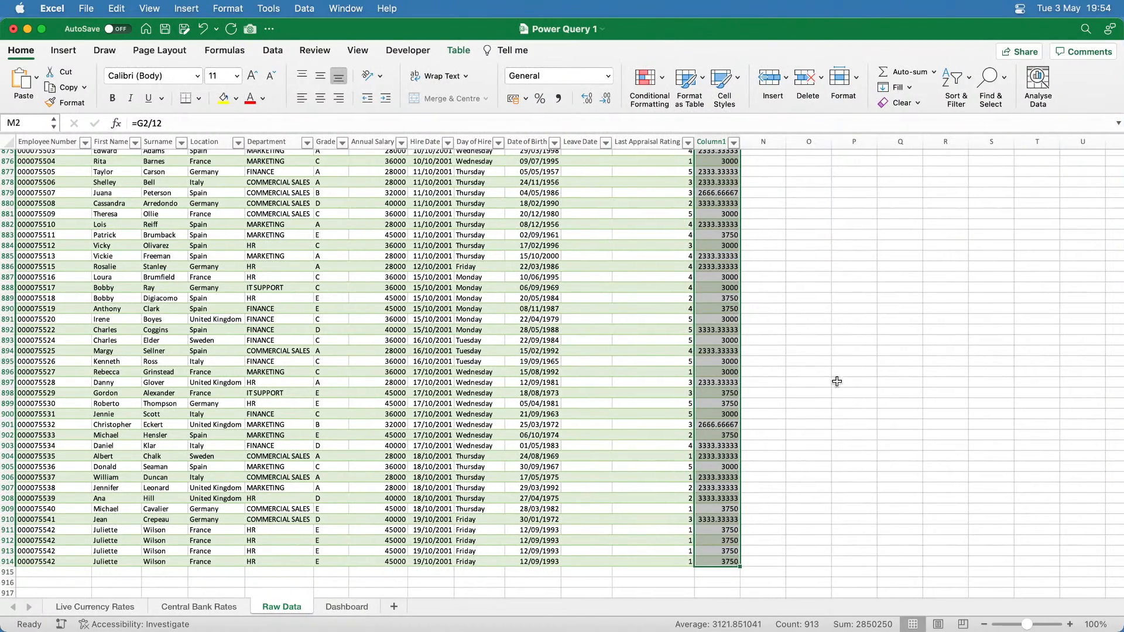
scroll(738, 363, up, 15)
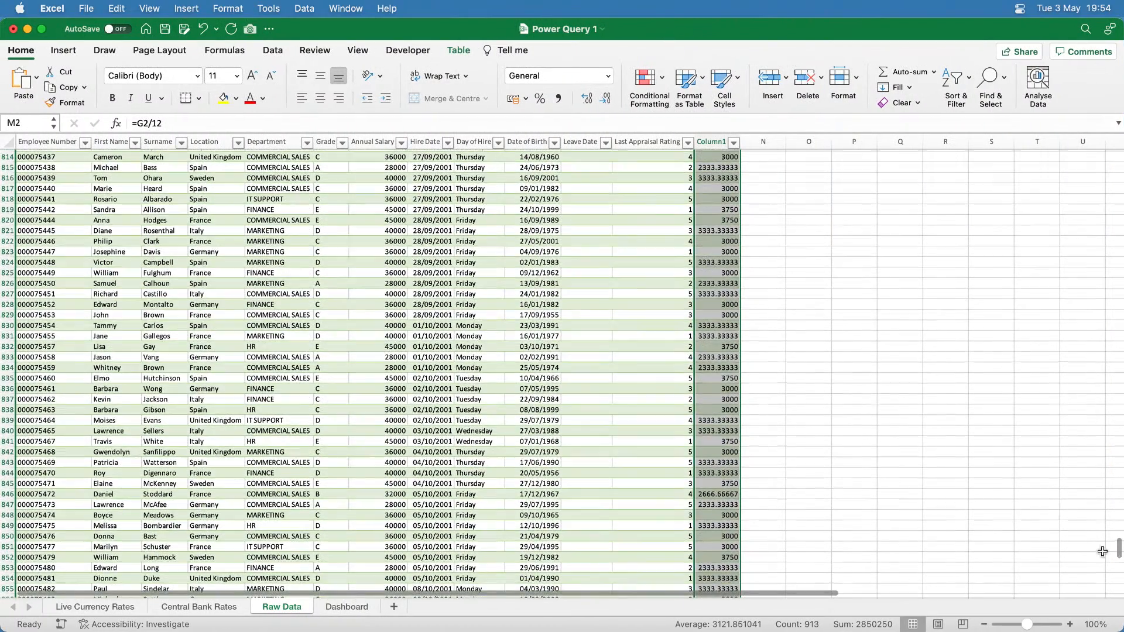
drag(1117, 550, 1111, 144)
click(728, 144)
right_click(728, 144)
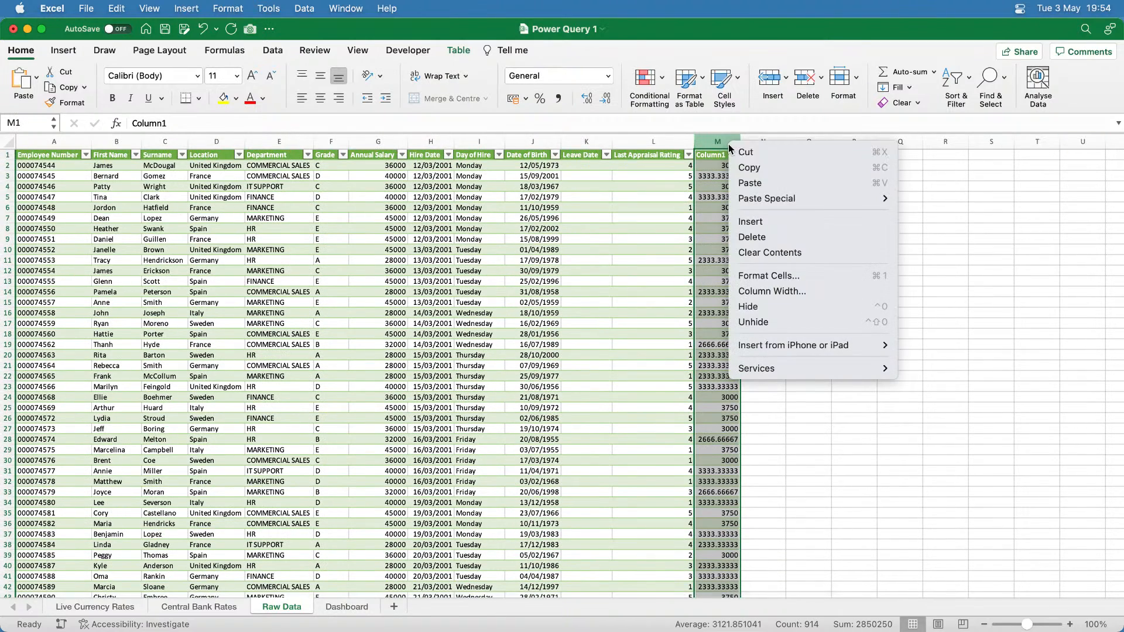
click(786, 239)
click(649, 208)
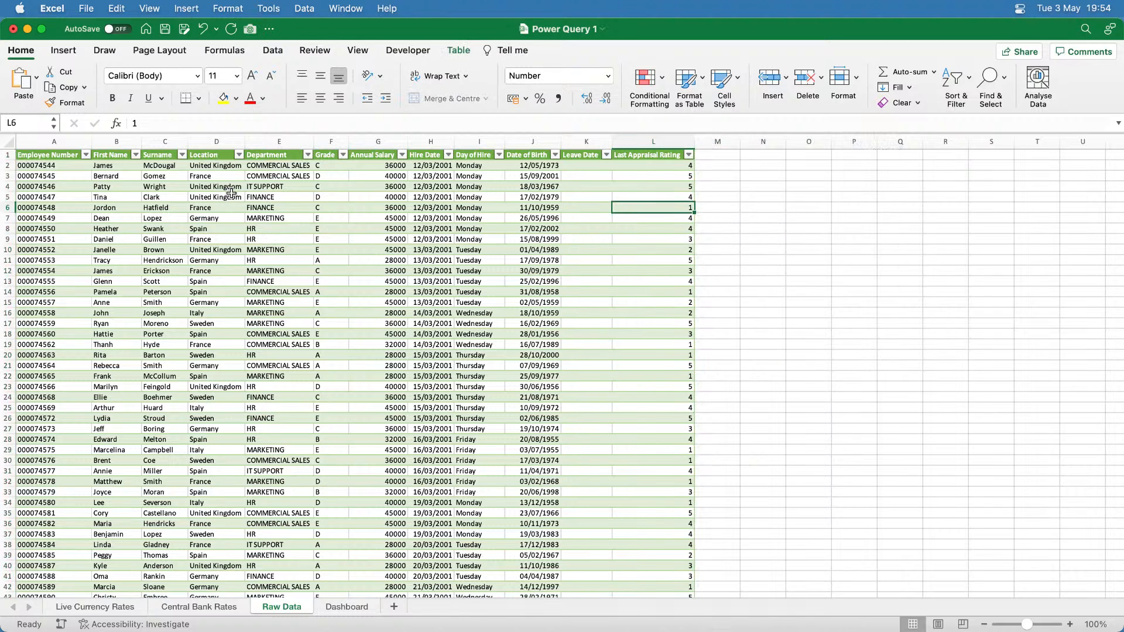
Launch the Power Query Editor for the workbook's Employees query.
click(272, 52)
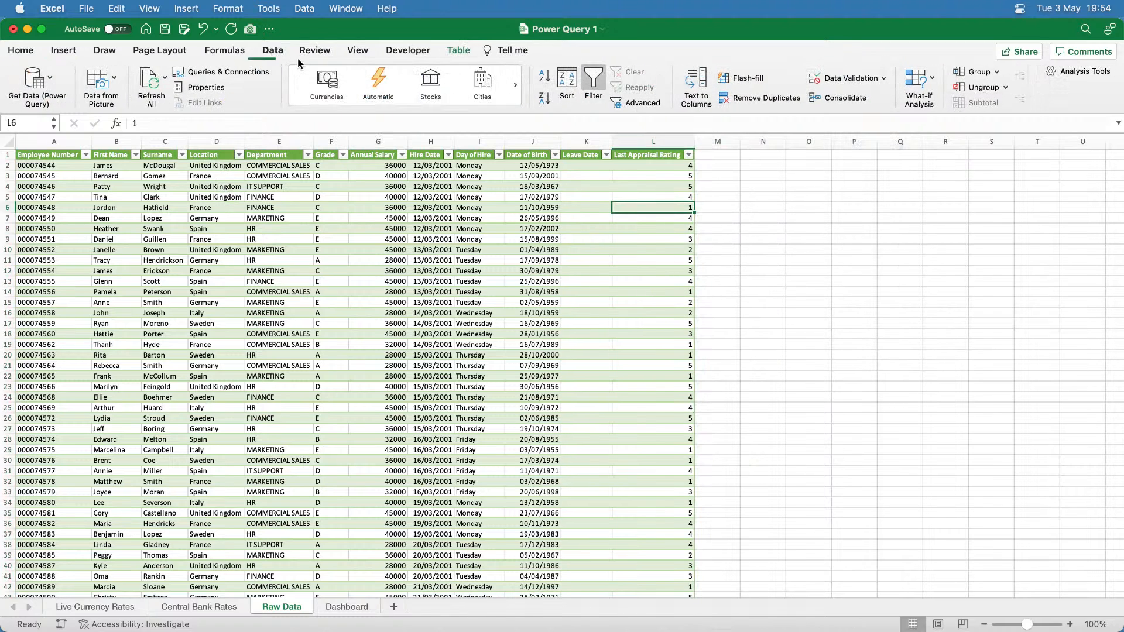
click(48, 79)
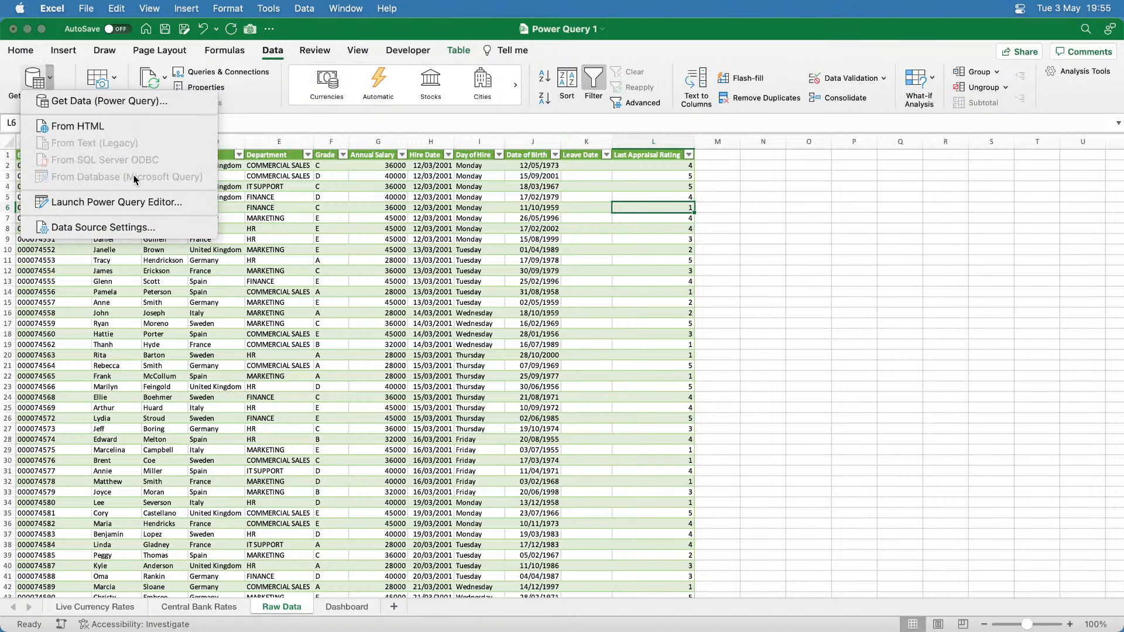
click(126, 201)
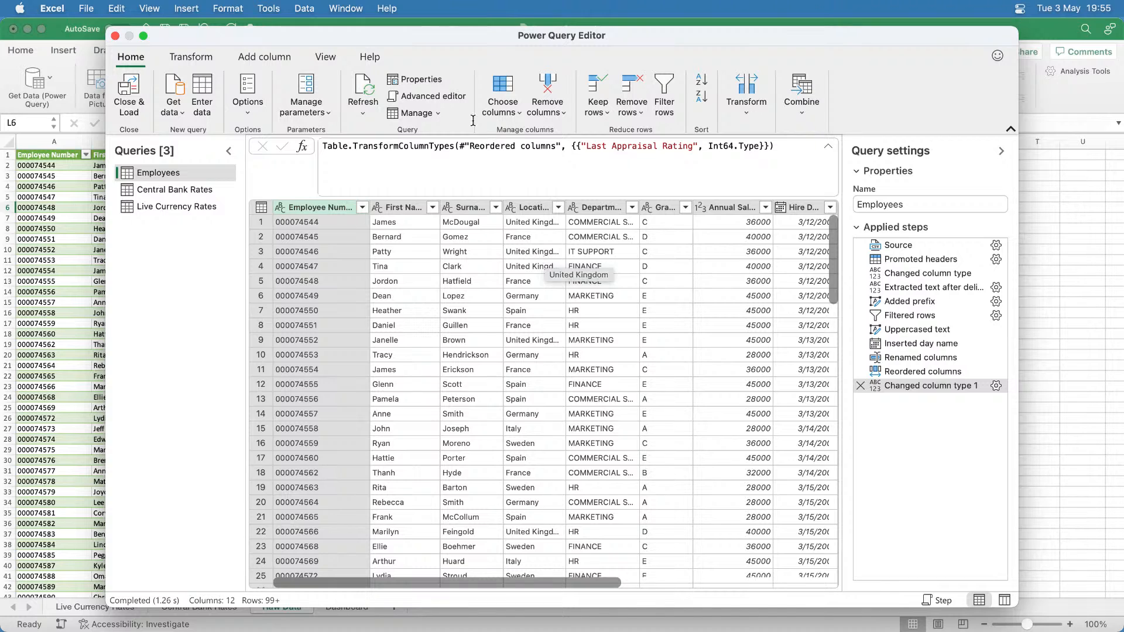
Add a custom column named Monthly Salary to the Employees query with the formula [Annual Salary]/12.
click(282, 58)
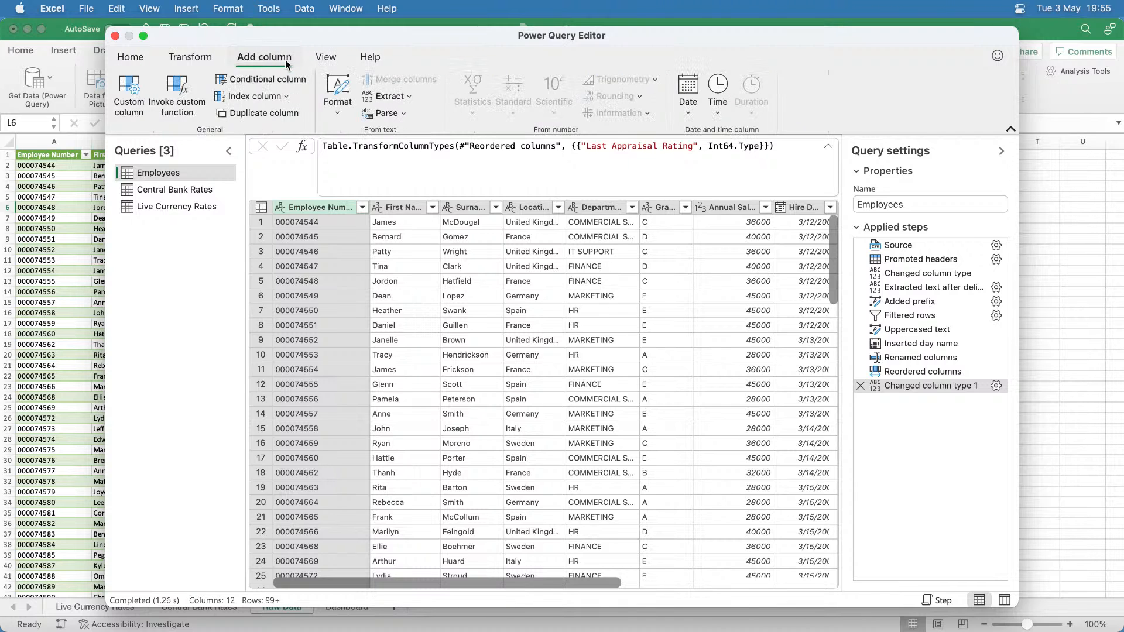
click(132, 93)
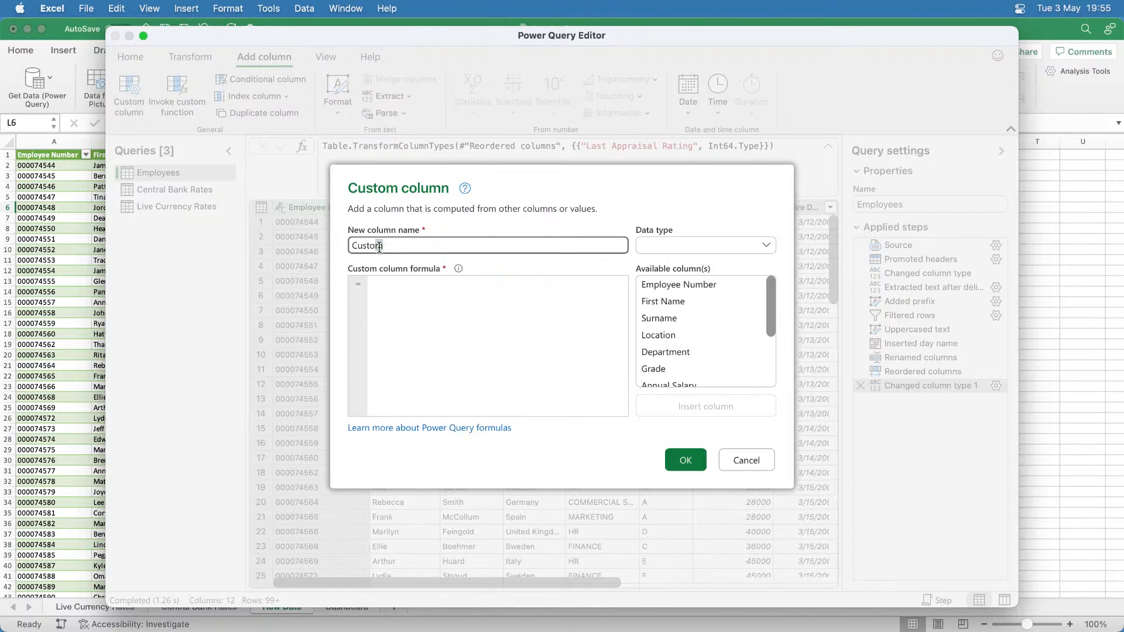
text(Monthly Salary)
click(411, 289)
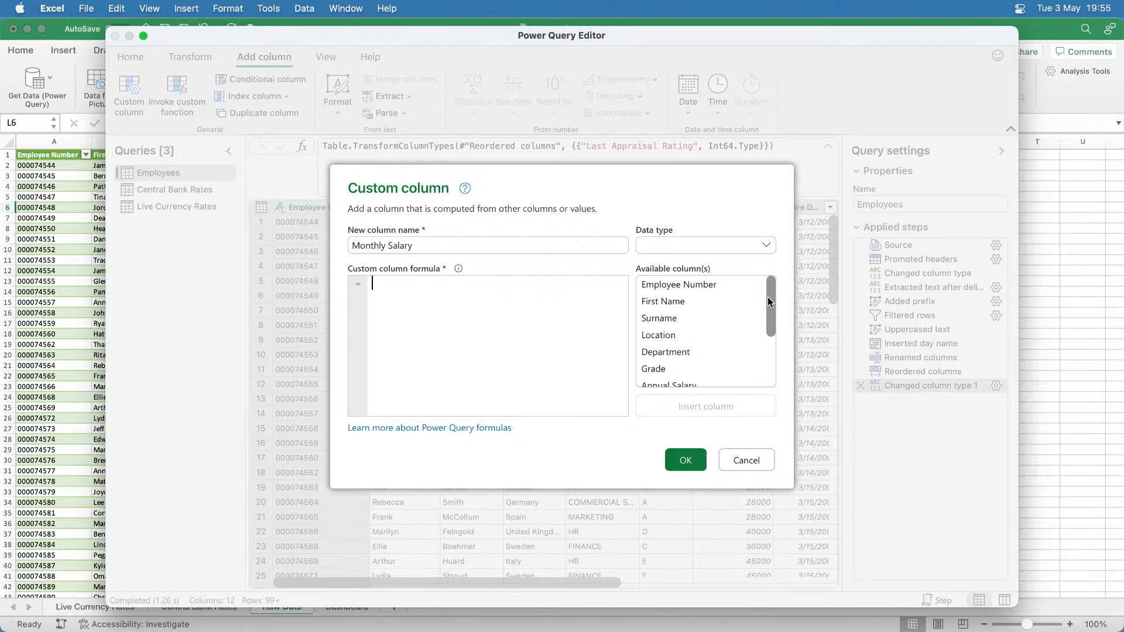
drag(769, 288, 776, 342)
click(687, 337)
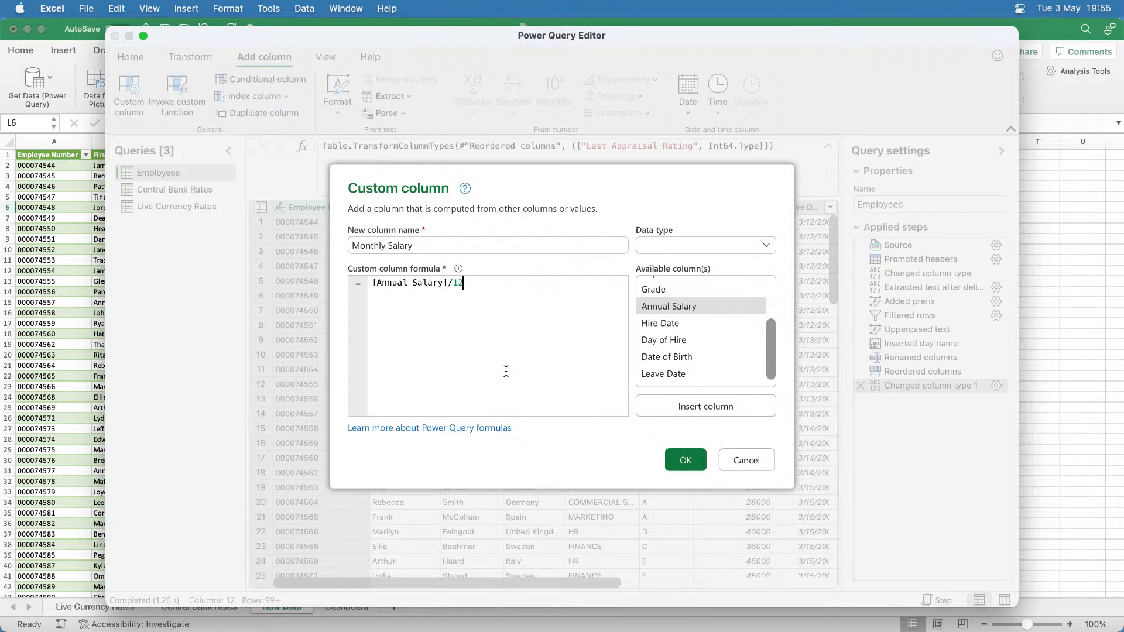
click(686, 463)
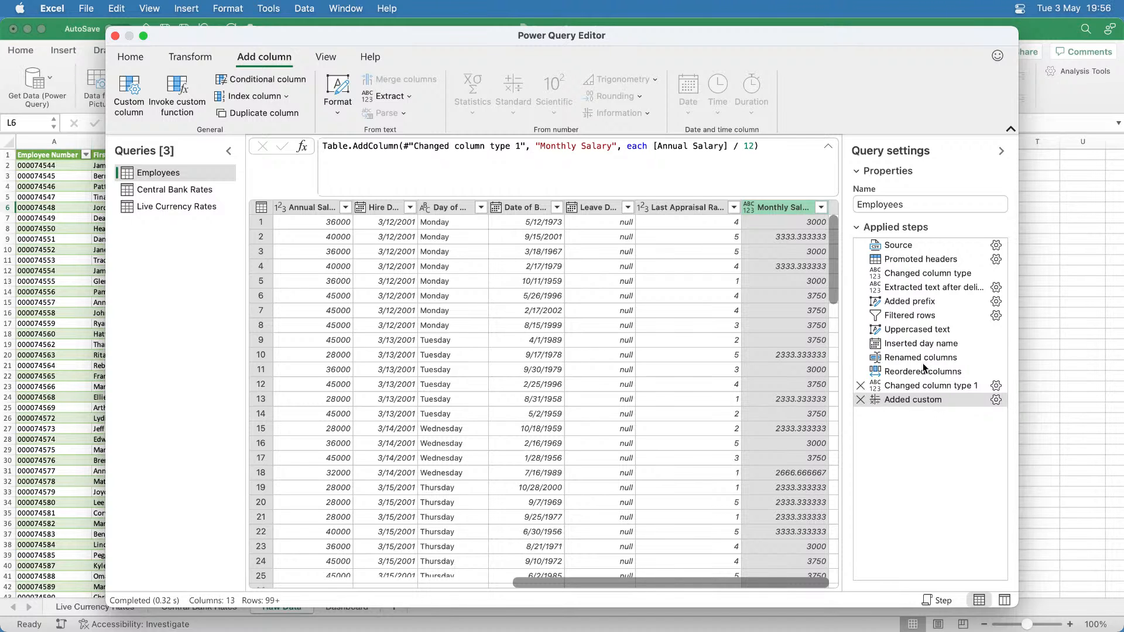
Examine the Added custom step's divide setting and the parts of its Table.AddColumn formula.
click(996, 404)
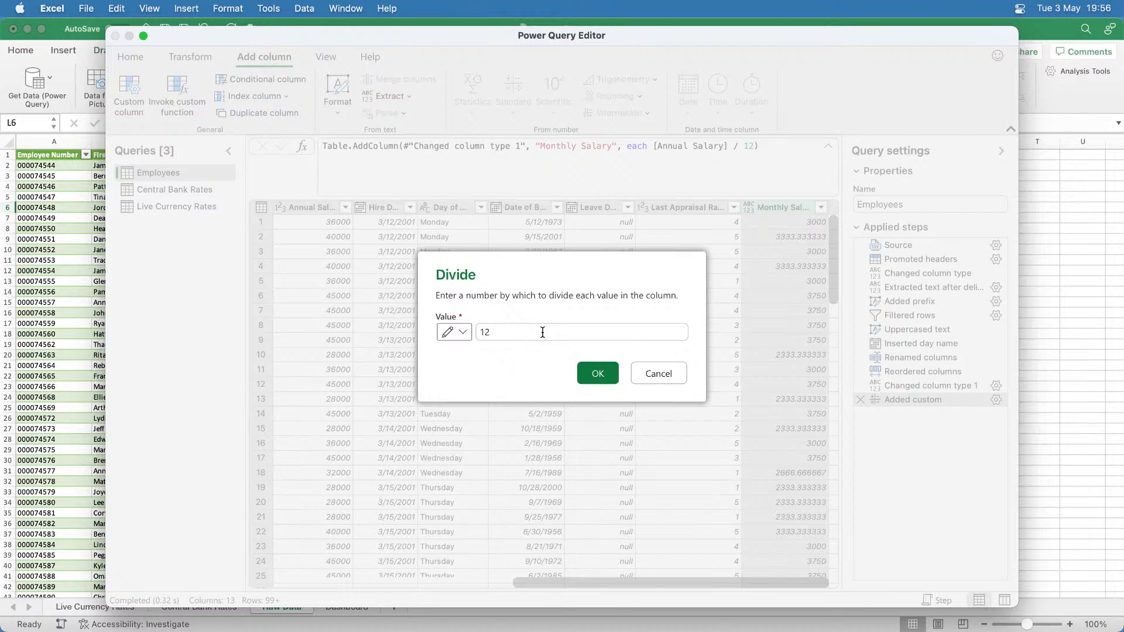
click(652, 377)
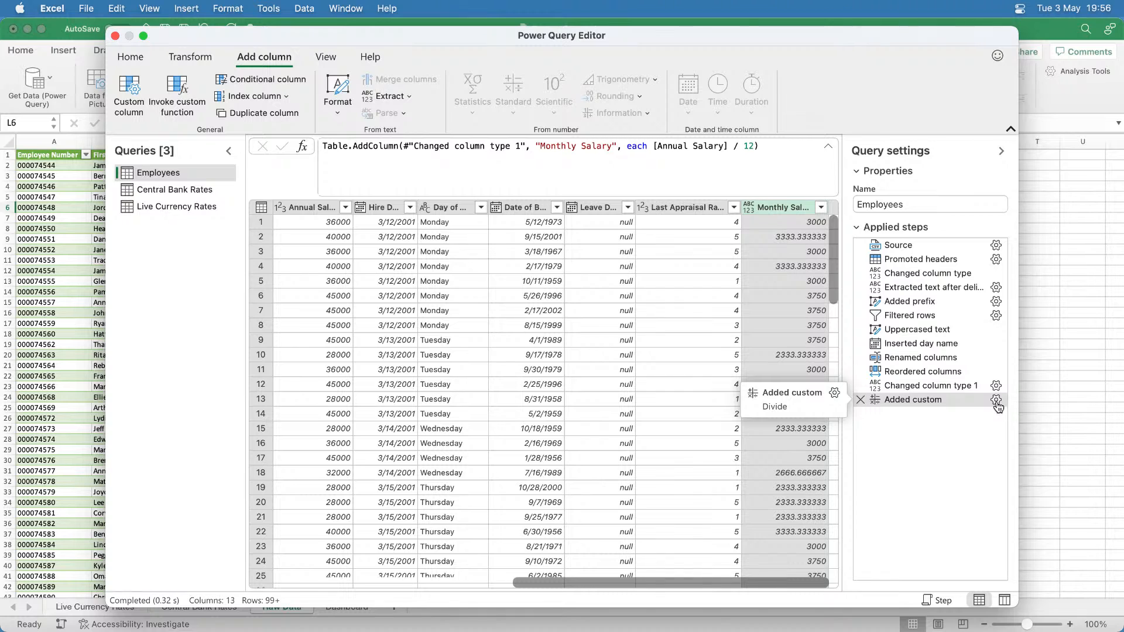
drag(760, 146, 400, 150)
click(323, 147)
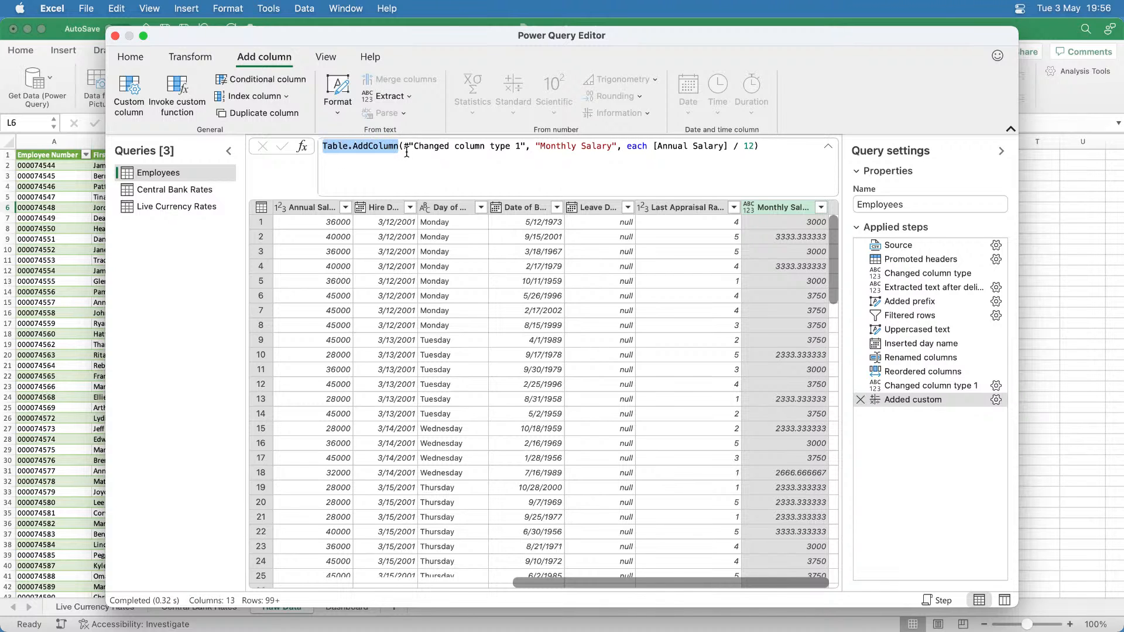
drag(403, 146, 322, 146)
click(628, 146)
click(654, 146)
key(Right)
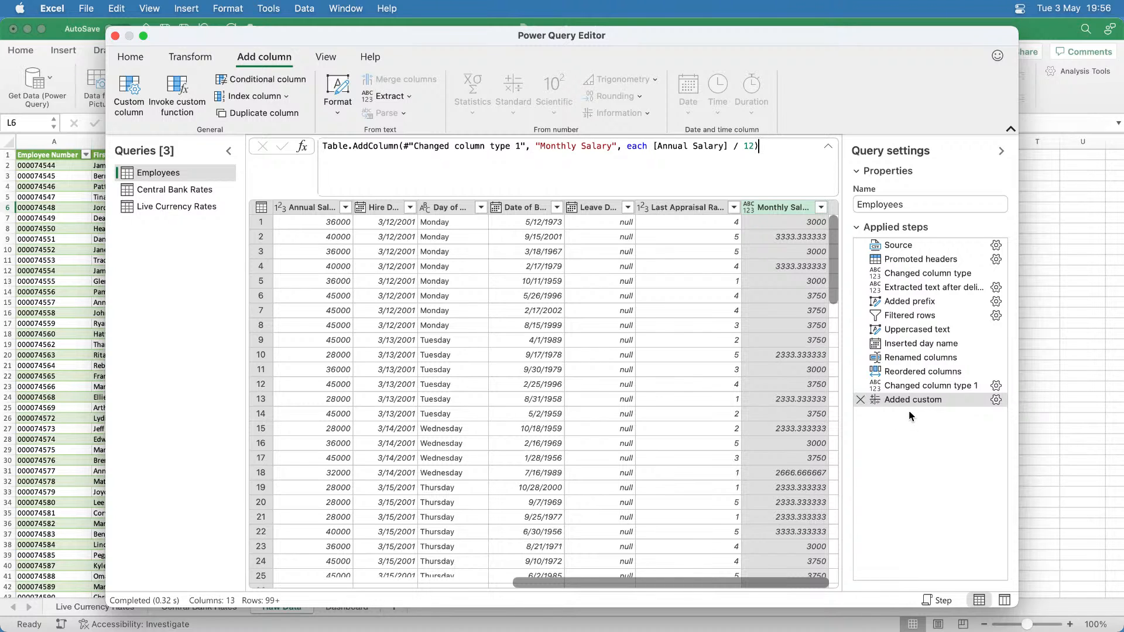
key(super+a)
key(Right)
key(super+a)
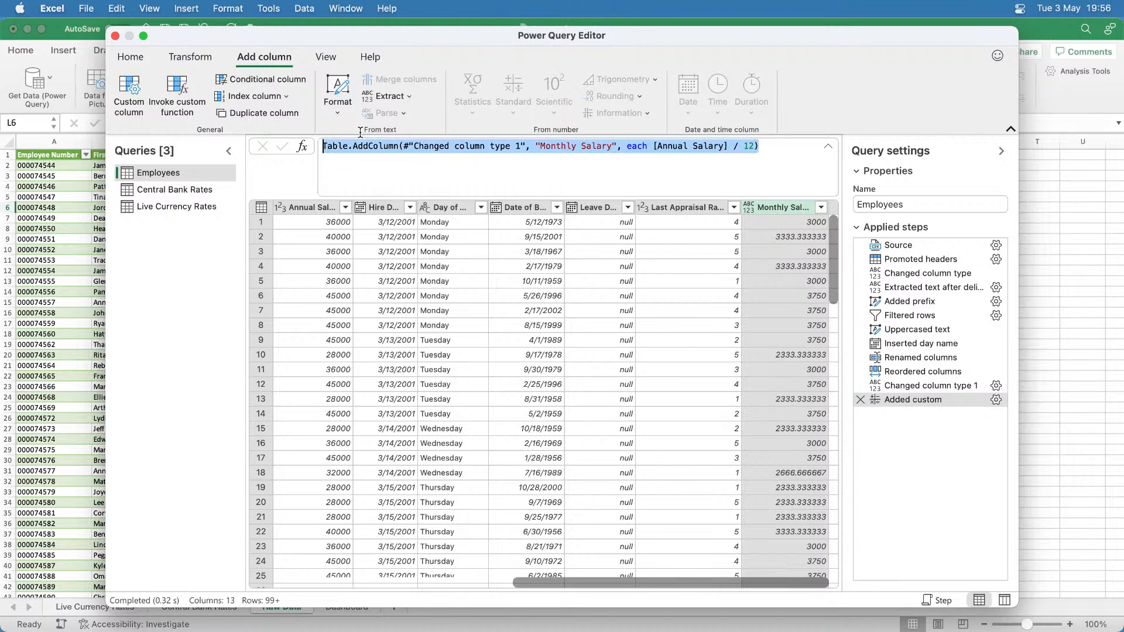
Close the Power Query Editor and load the Employees query with its Monthly Salary column into the Raw Data sheet.
click(138, 58)
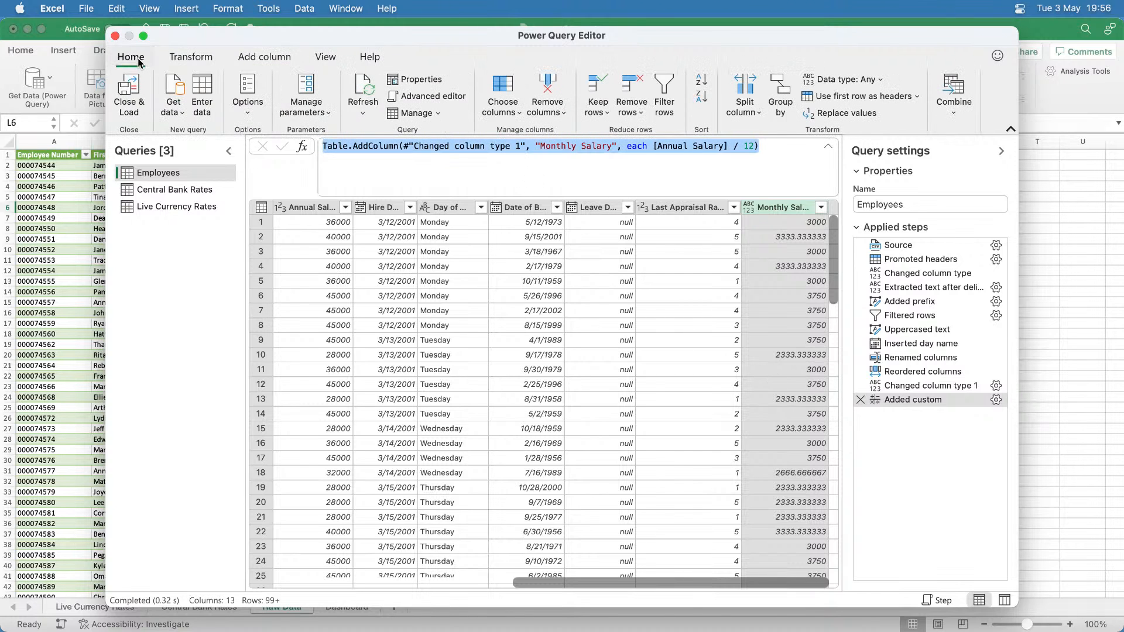
click(133, 94)
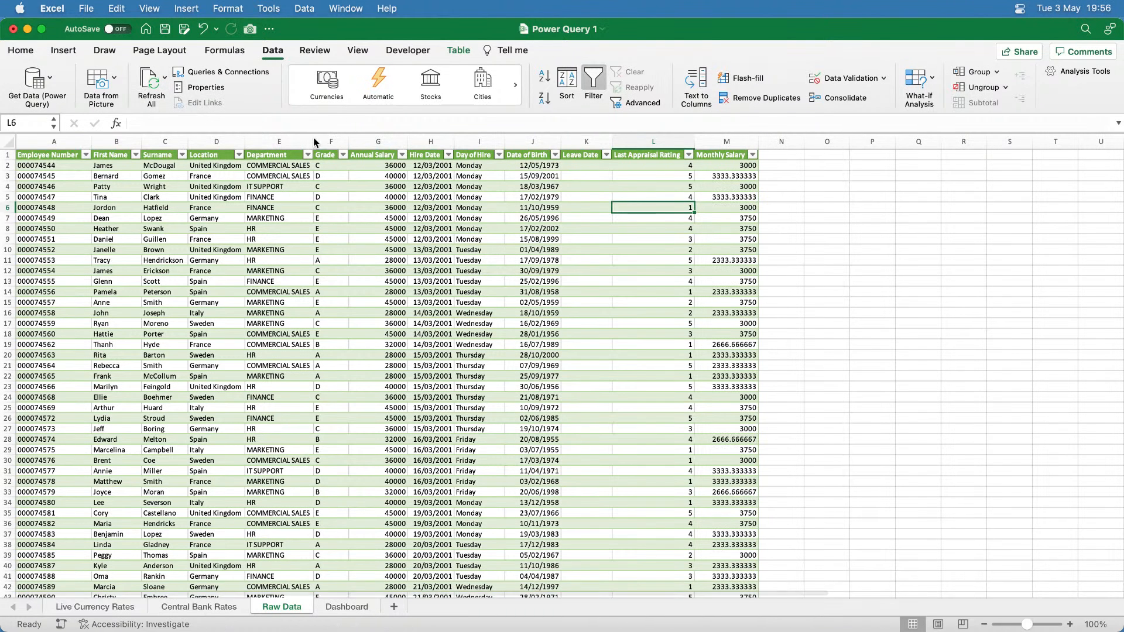
Check cells down the Monthly Salary column to see whether they hold values or formulas.
click(724, 219)
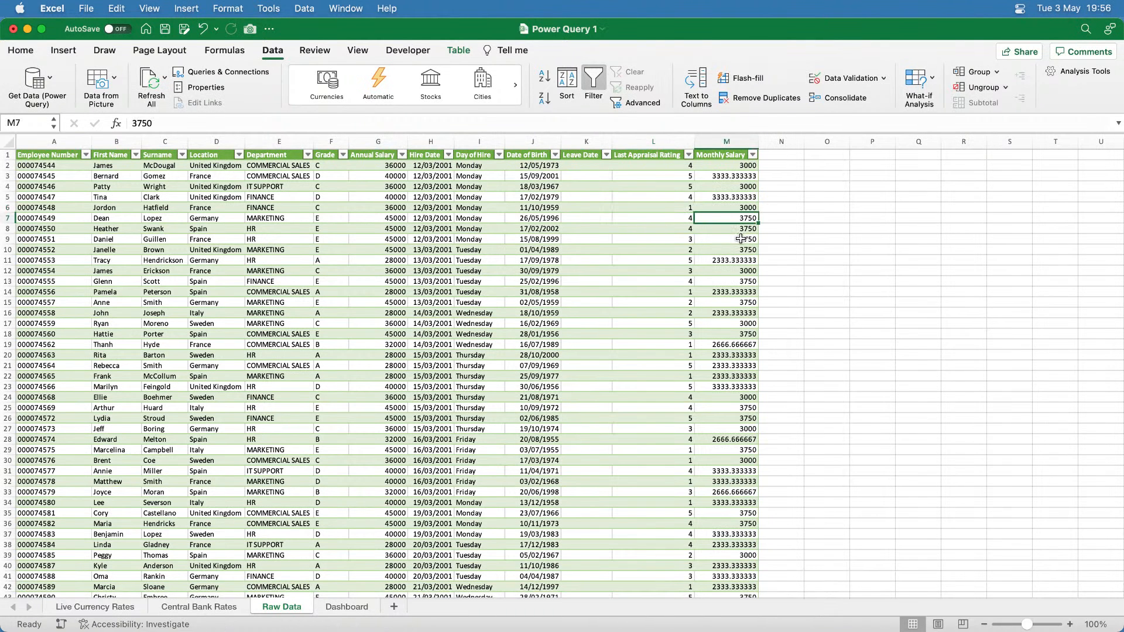
key(Down)
key(Down)
key(Down)
key(Down)
key(Down)
key(Down)
key(Down)
key(Down)
key(Down)
key(Down)
key(Down)
key(Down)
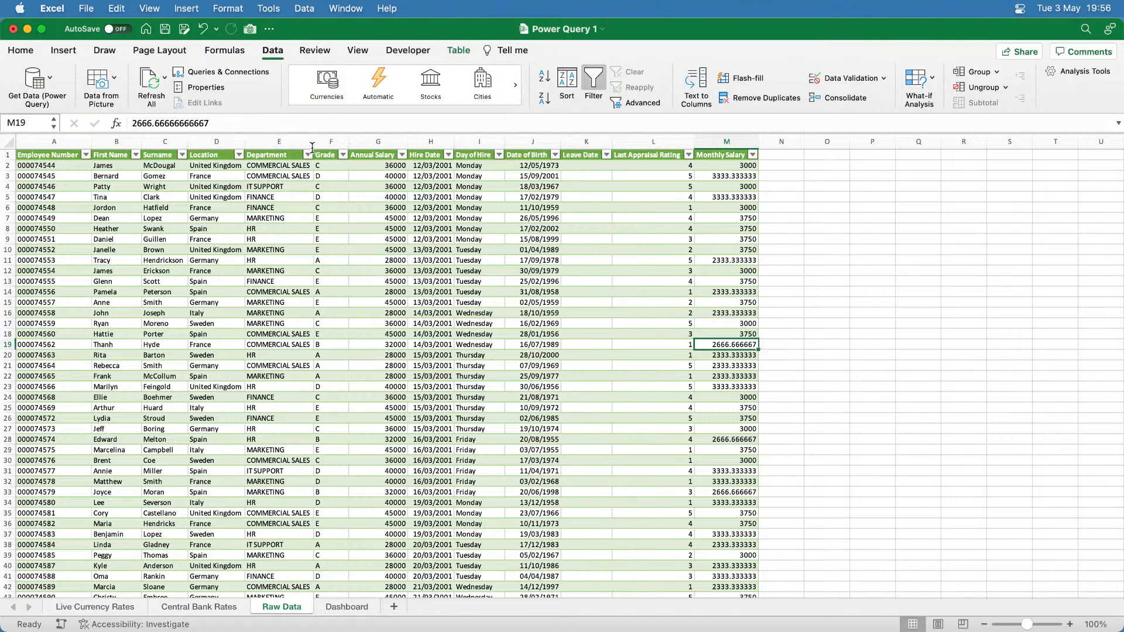
key(Down)
key(Down)
key(Down)
key(Down)
key(Down)
key(Down)
key(Down)
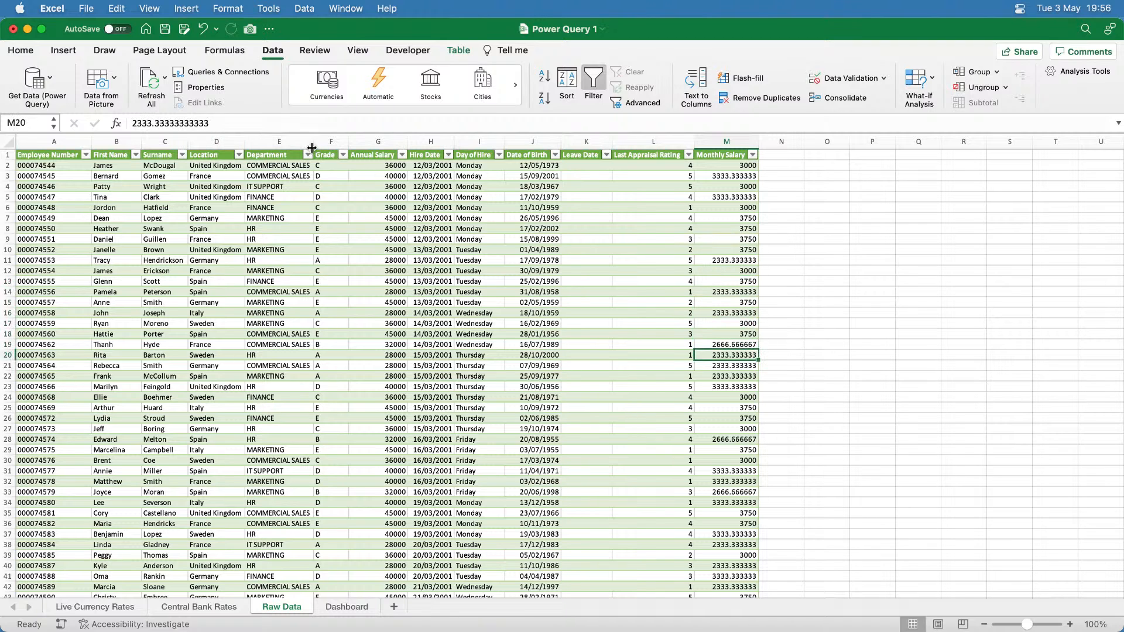
key(Up)
key(Up)
key(Up)
key(Up)
key(Up)
key(Up)
key(Up)
key(Up)
key(Up)
key(Up)
key(Up)
key(Up)
key(Up)
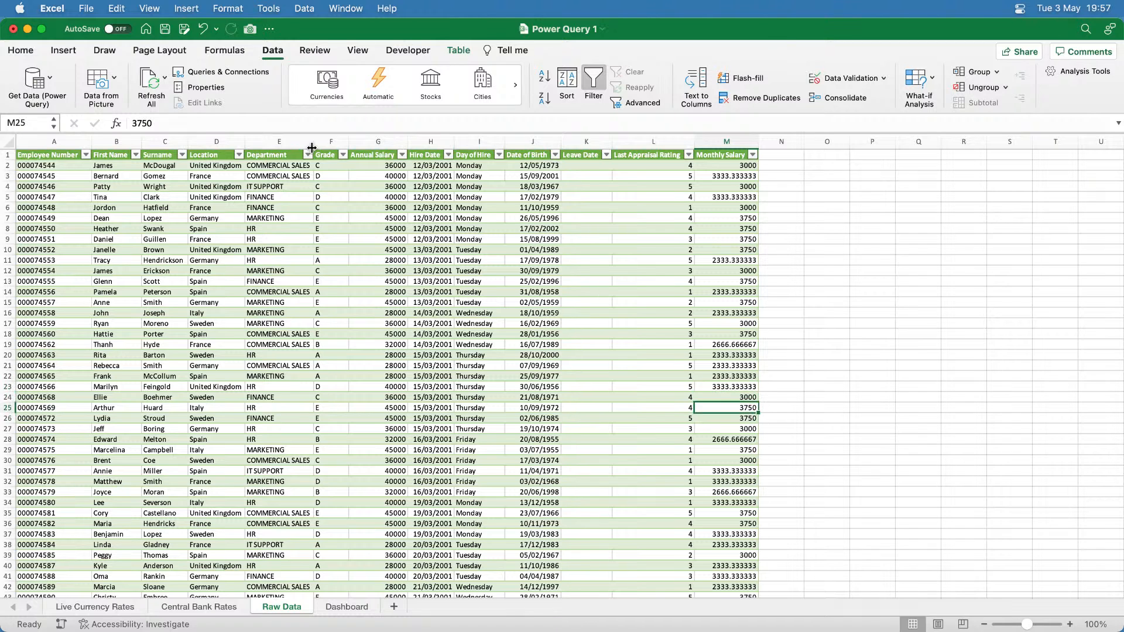
key(Up)
key(Up)
key(Up)
key(Up)
key(Up)
key(Up)
key(Up)
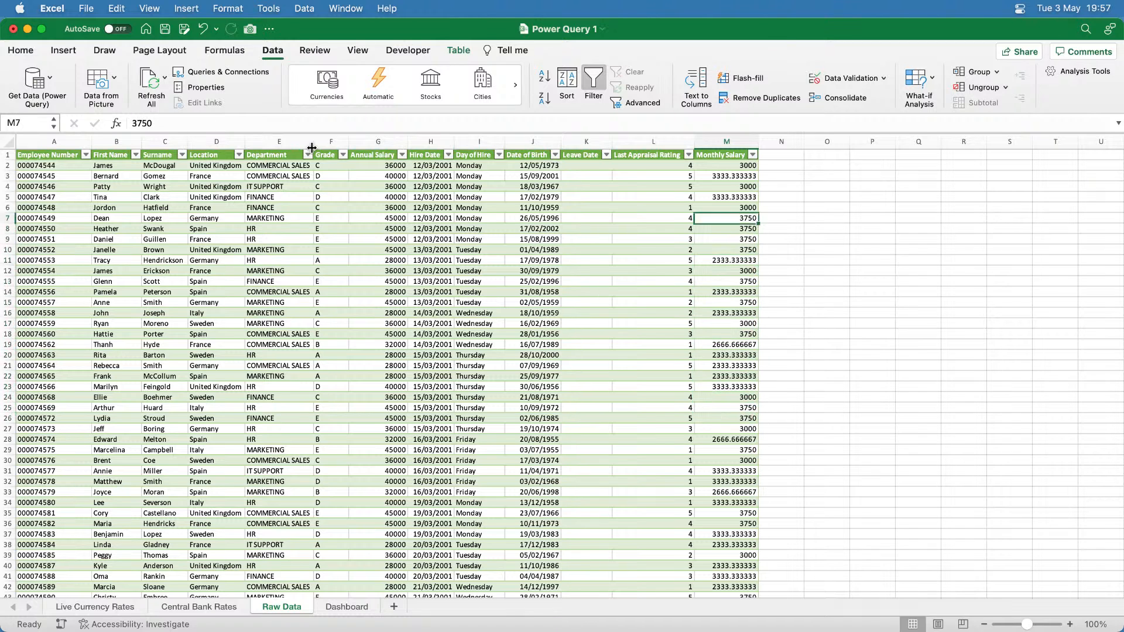
key(Down)
key(Down)
key(Down)
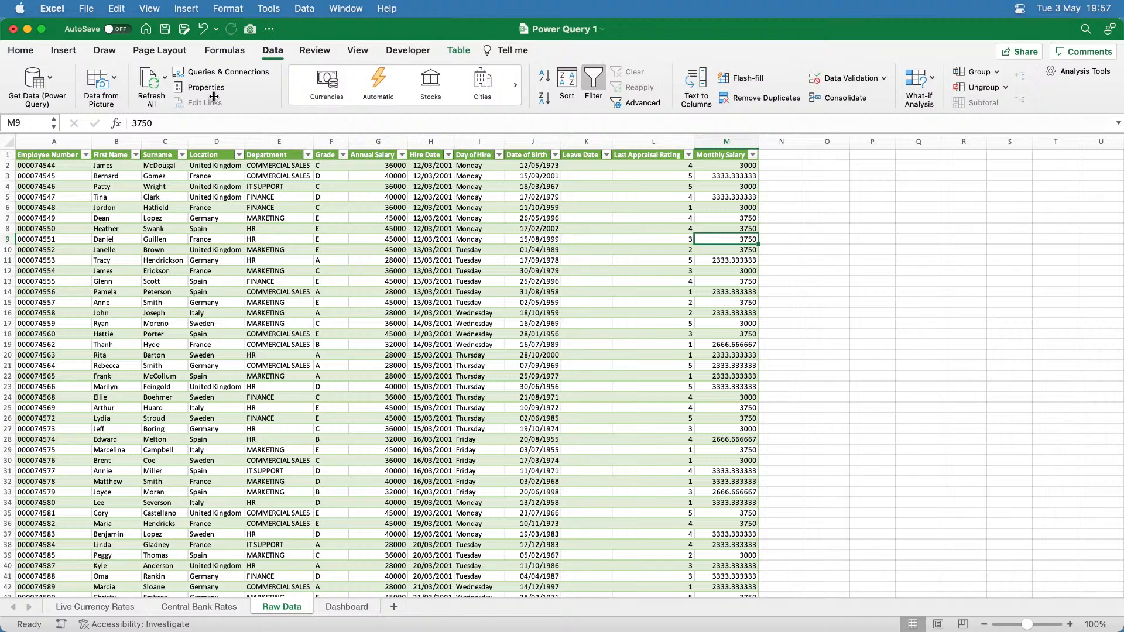
Reopen the Power Query Editor and delete the Added custom step from the Employees query.
click(51, 77)
click(102, 202)
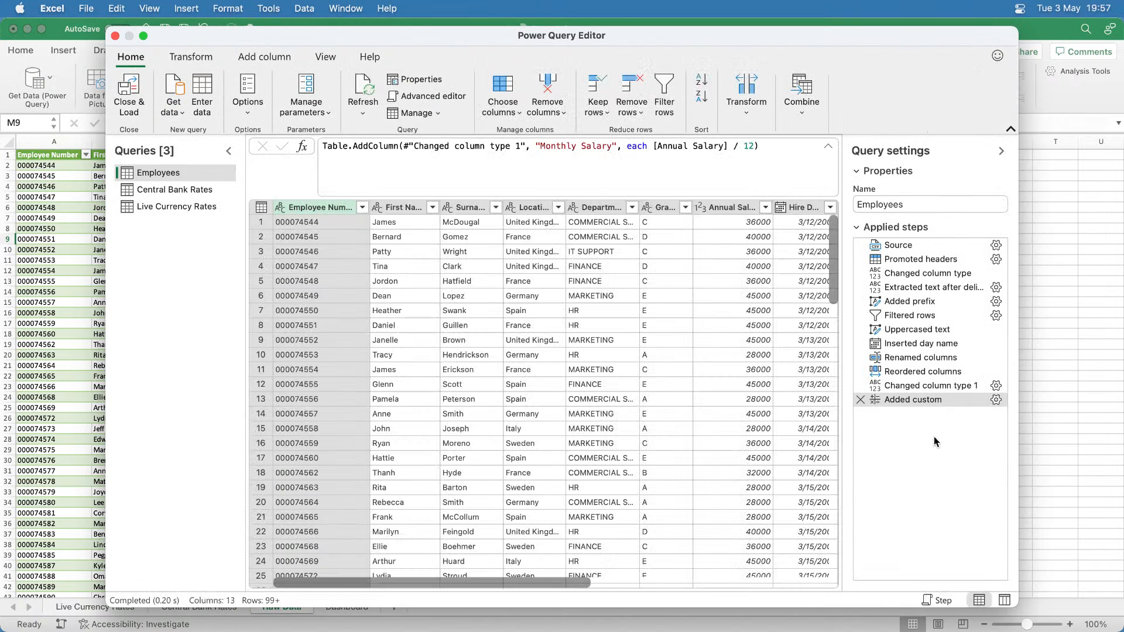
click(860, 400)
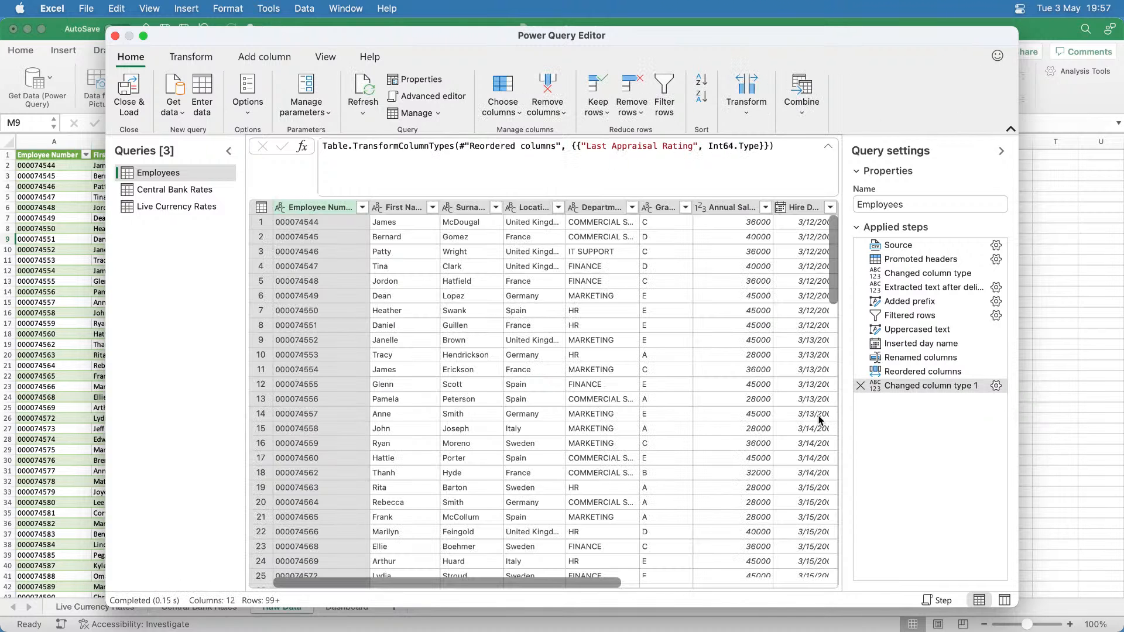
Add a column to the Employees query that divides Annual Salary by 12 using the standard Divide operation.
drag(601, 582, 701, 584)
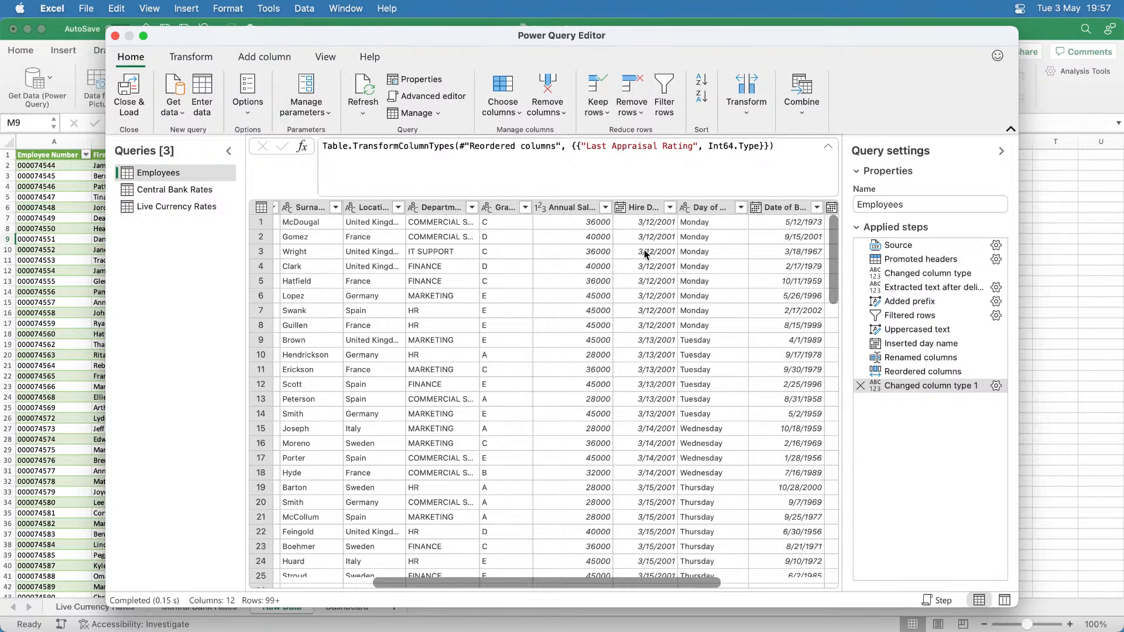
click(570, 208)
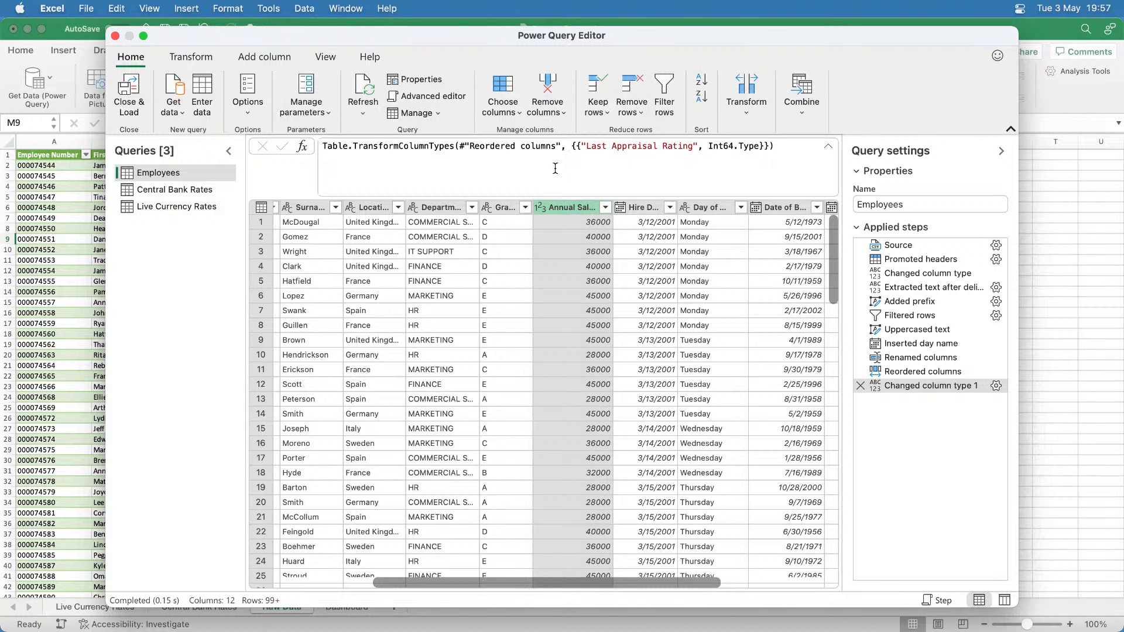
click(257, 55)
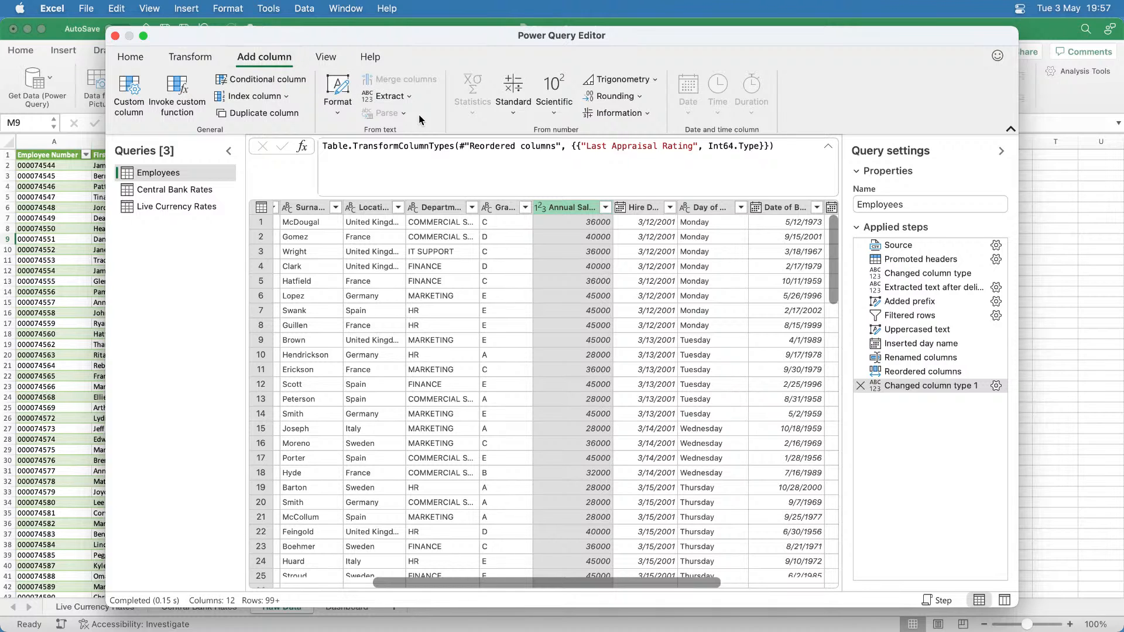
click(511, 117)
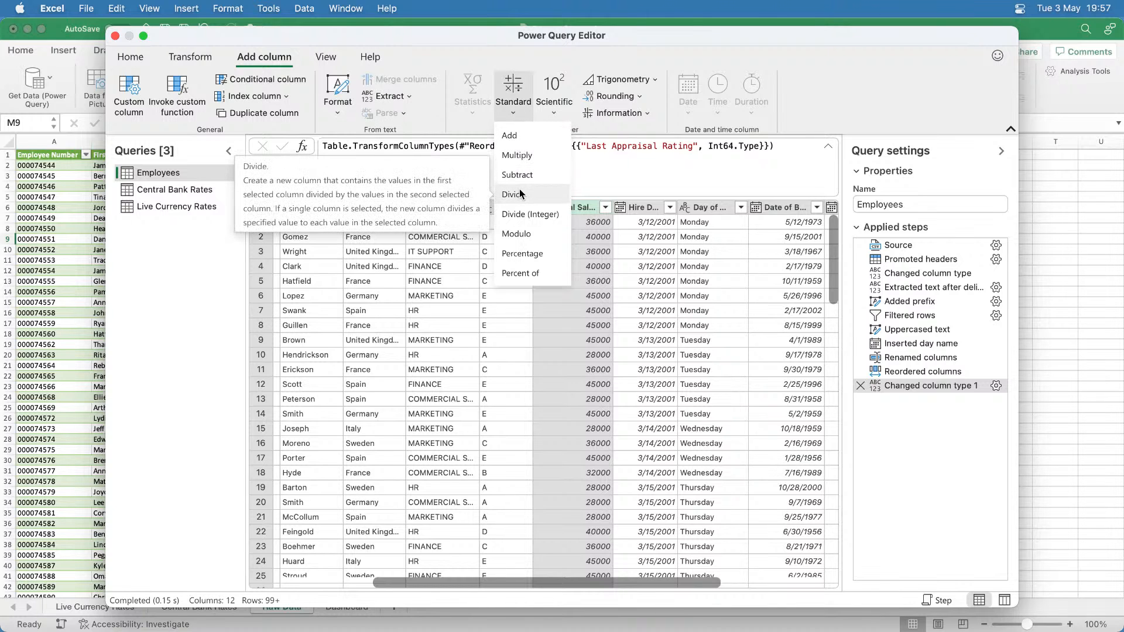
click(513, 194)
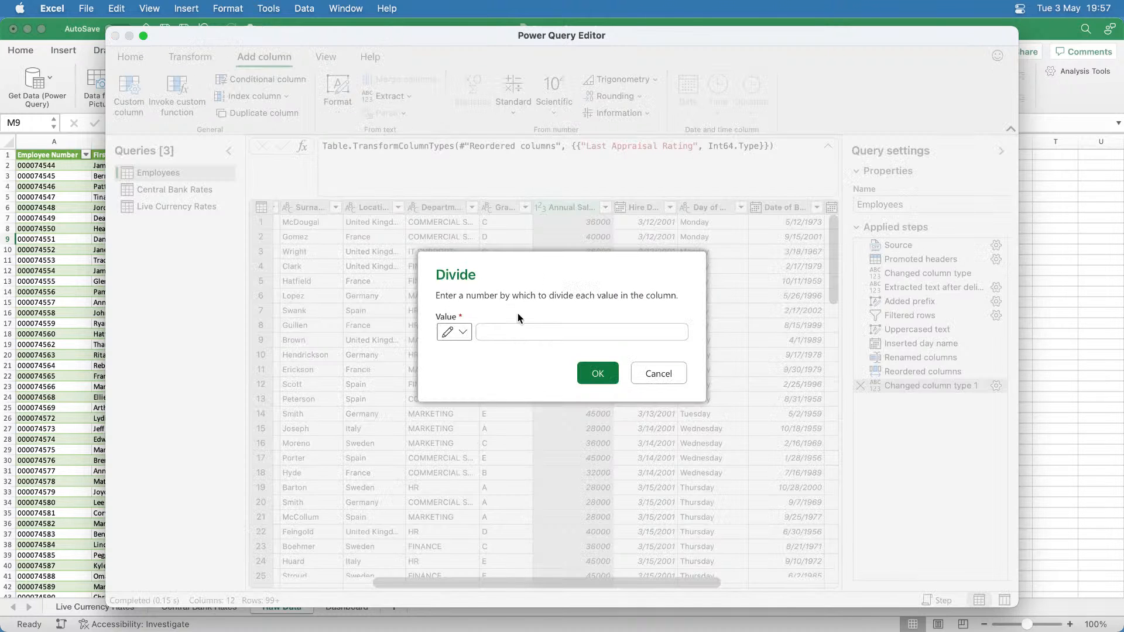
click(508, 331)
text(12)
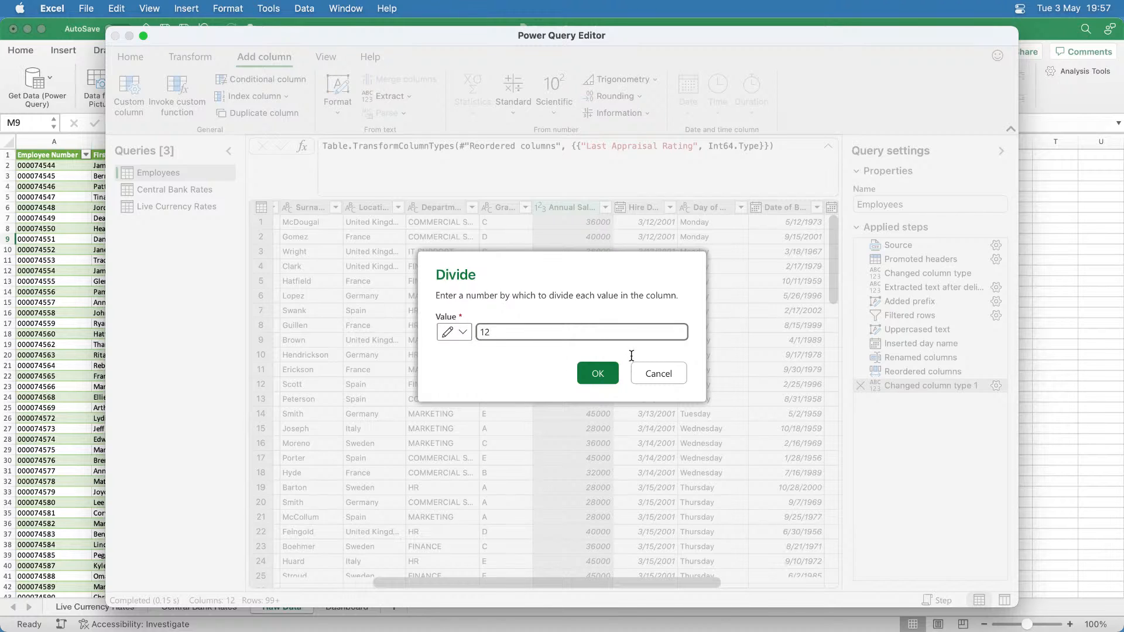
click(597, 374)
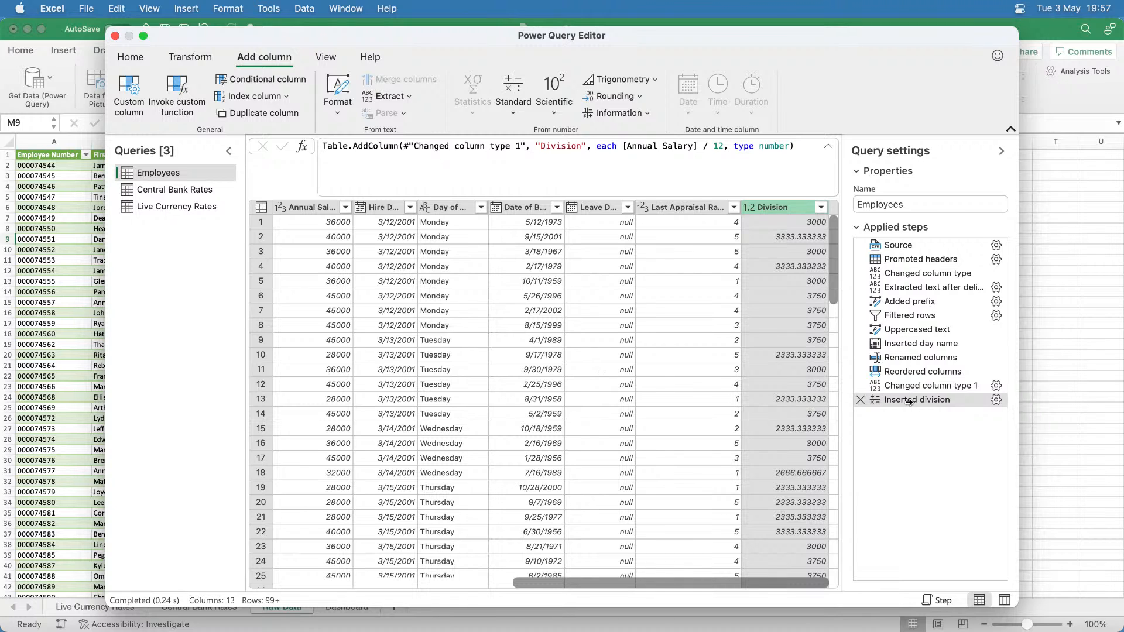
Rename the new Division column to Monthly Salary.
mouse_move(926, 403)
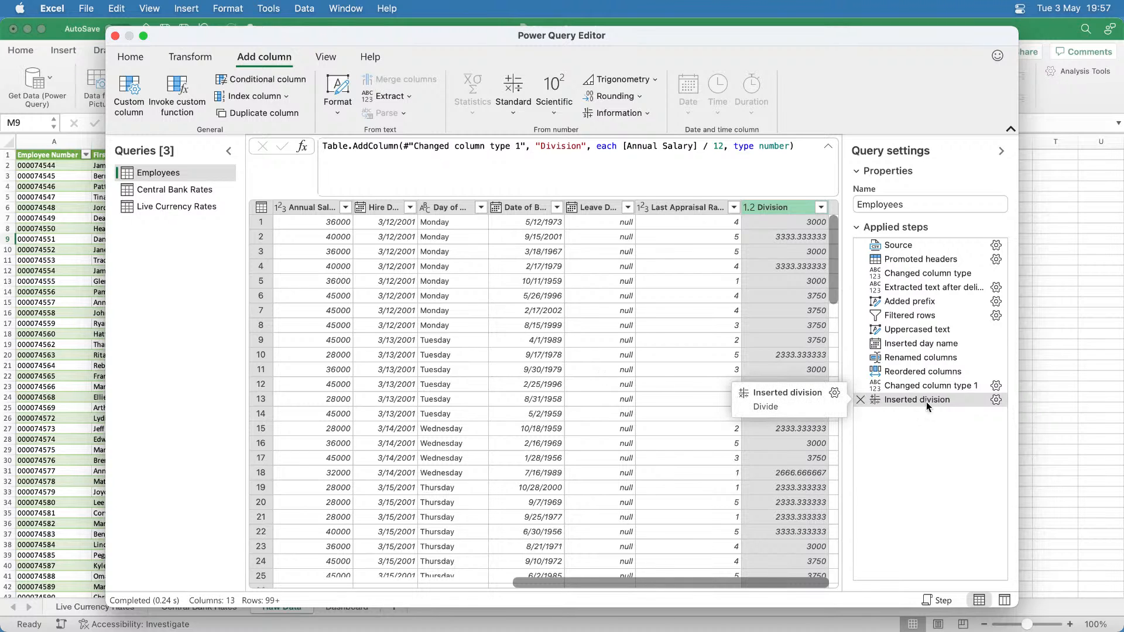
double_click(772, 208)
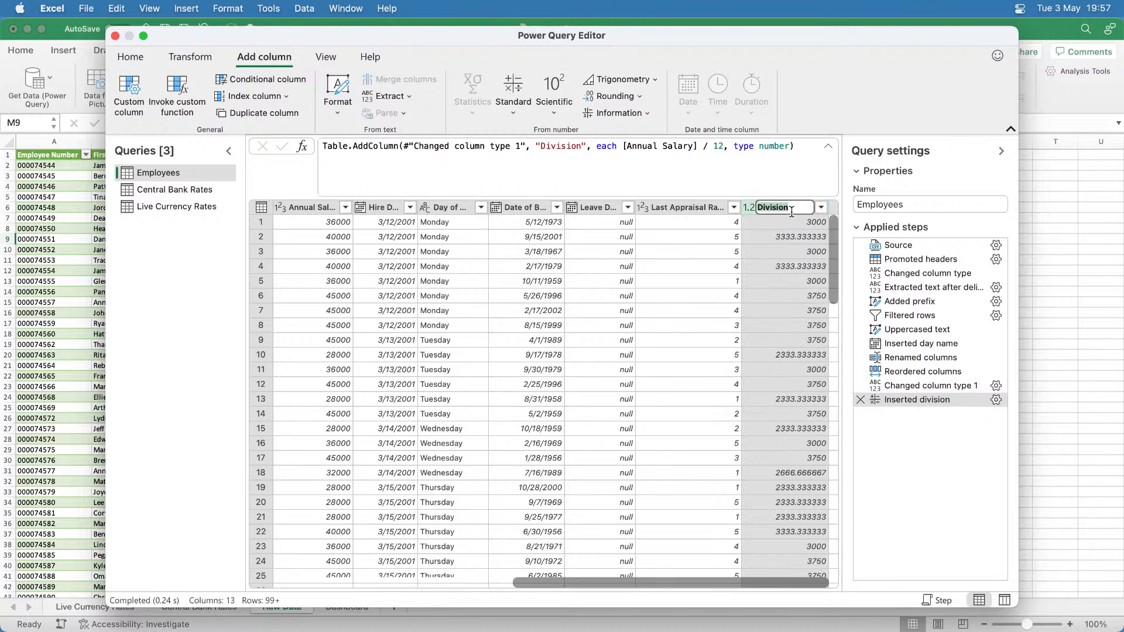
text(Monthly Salary)
key(Return)
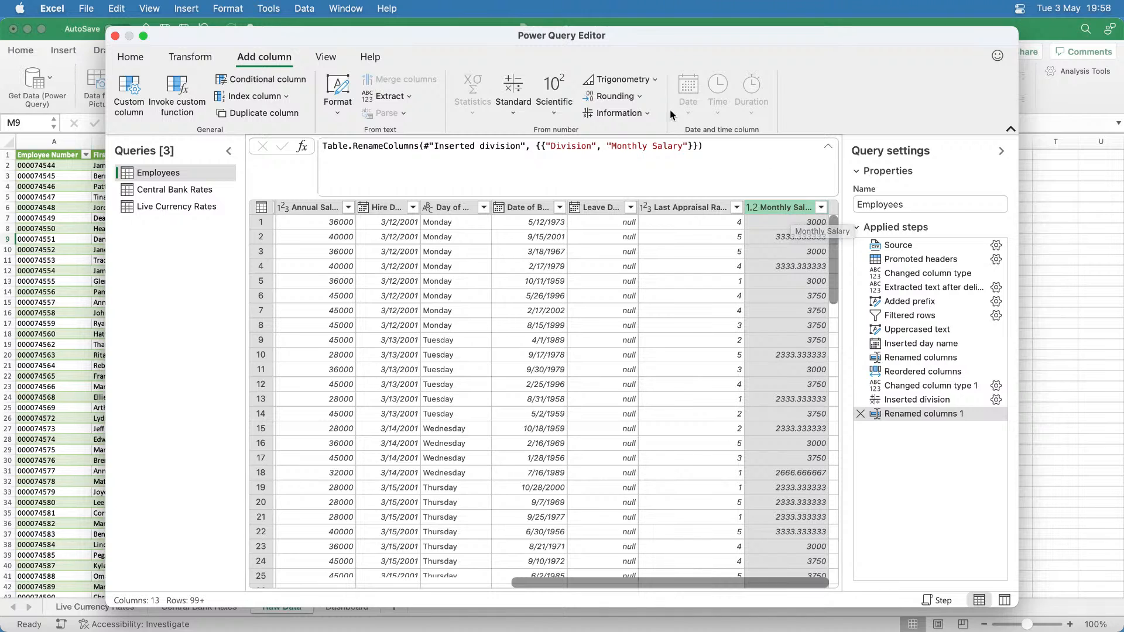
Try a custom column named New Salary with the formula [Annual Salary]+1000, and delete its applied step.
click(519, 111)
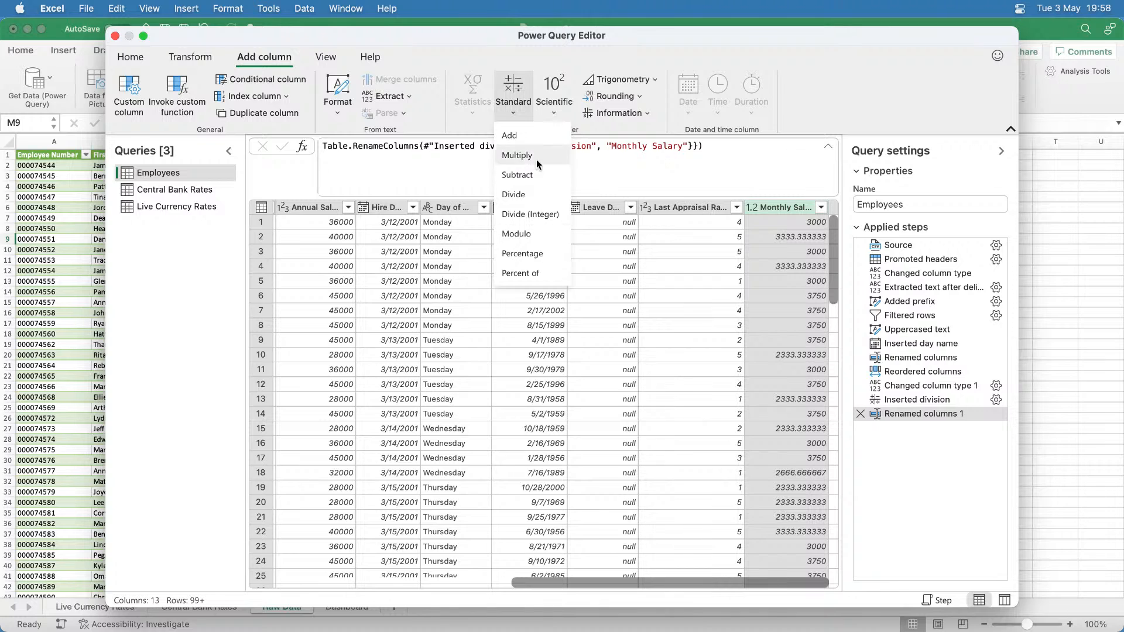
click(701, 183)
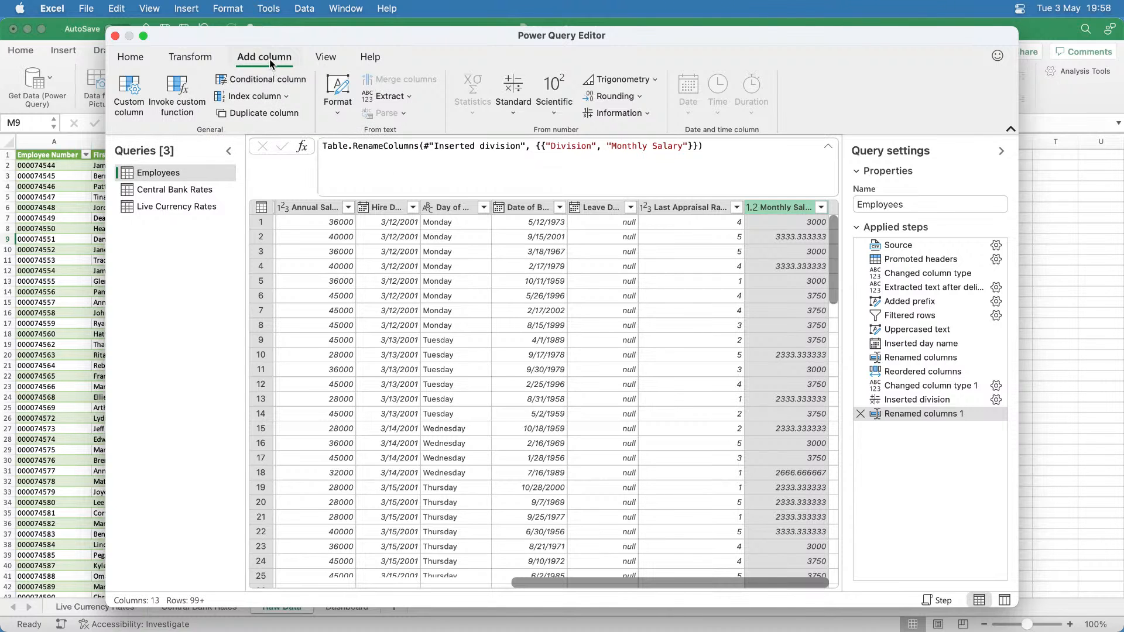
click(131, 91)
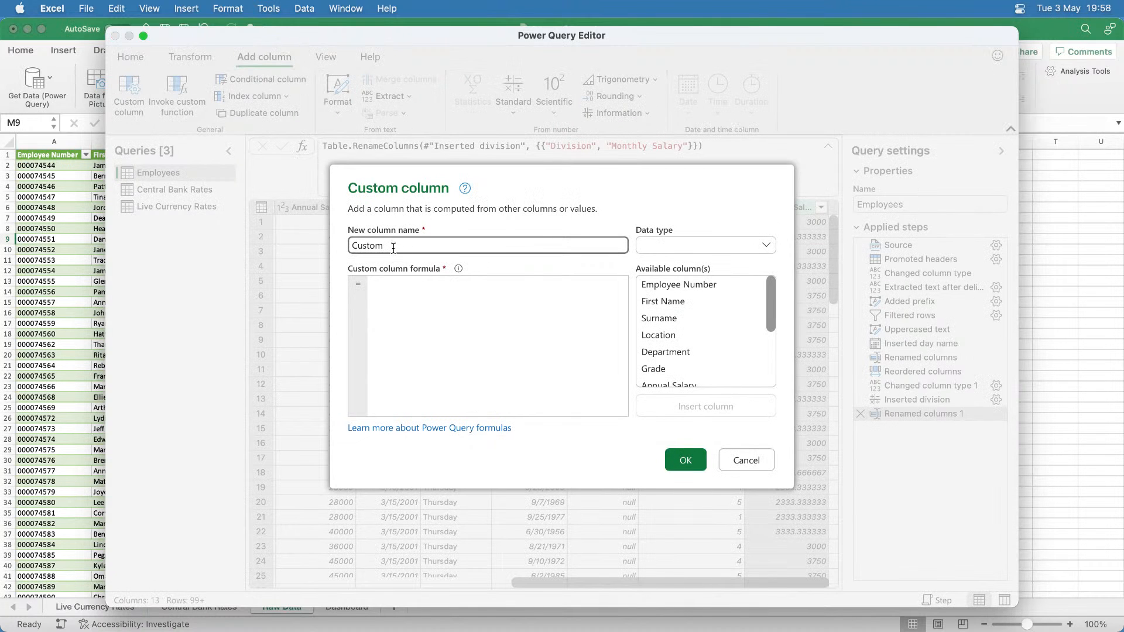
text(New Salary)
click(377, 279)
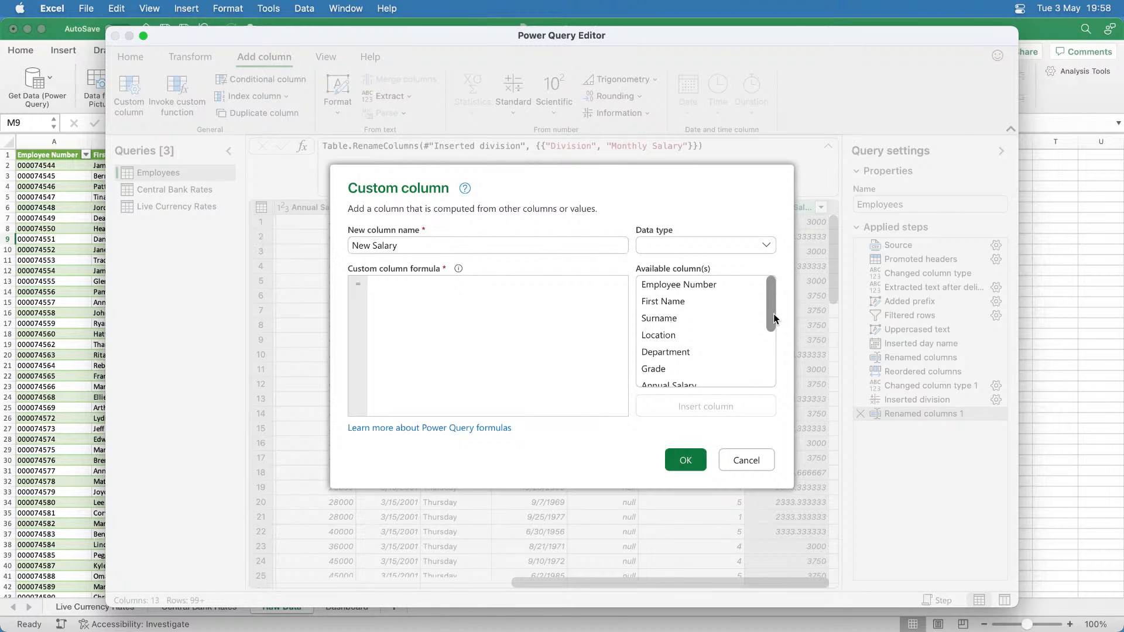
scroll(772, 316, down, 2)
double_click(705, 353)
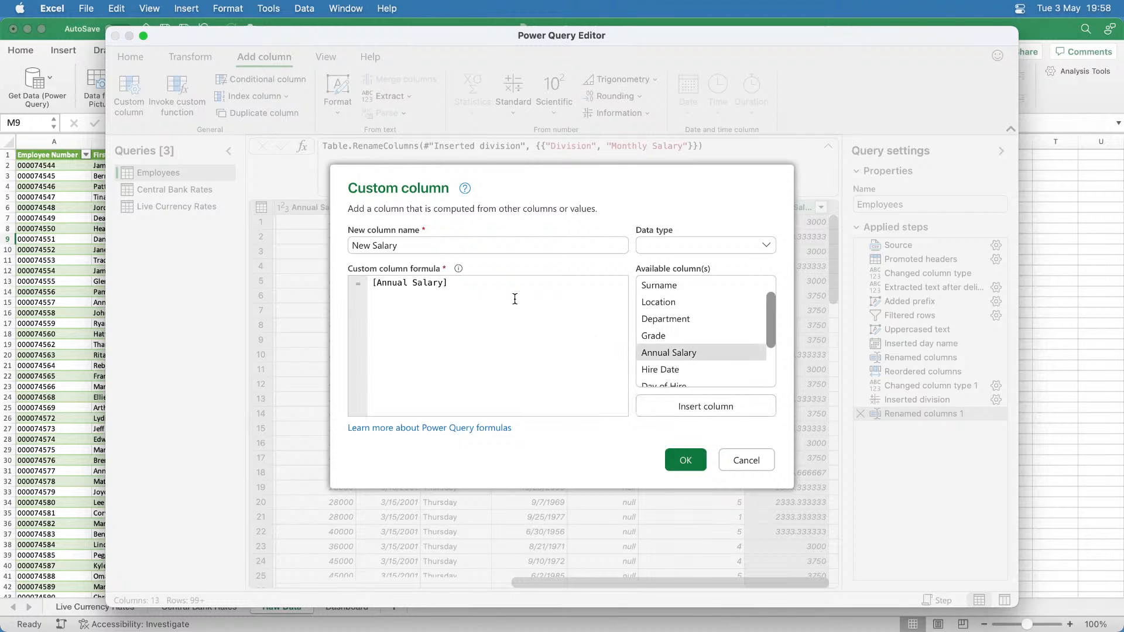
text(+1000)
click(681, 466)
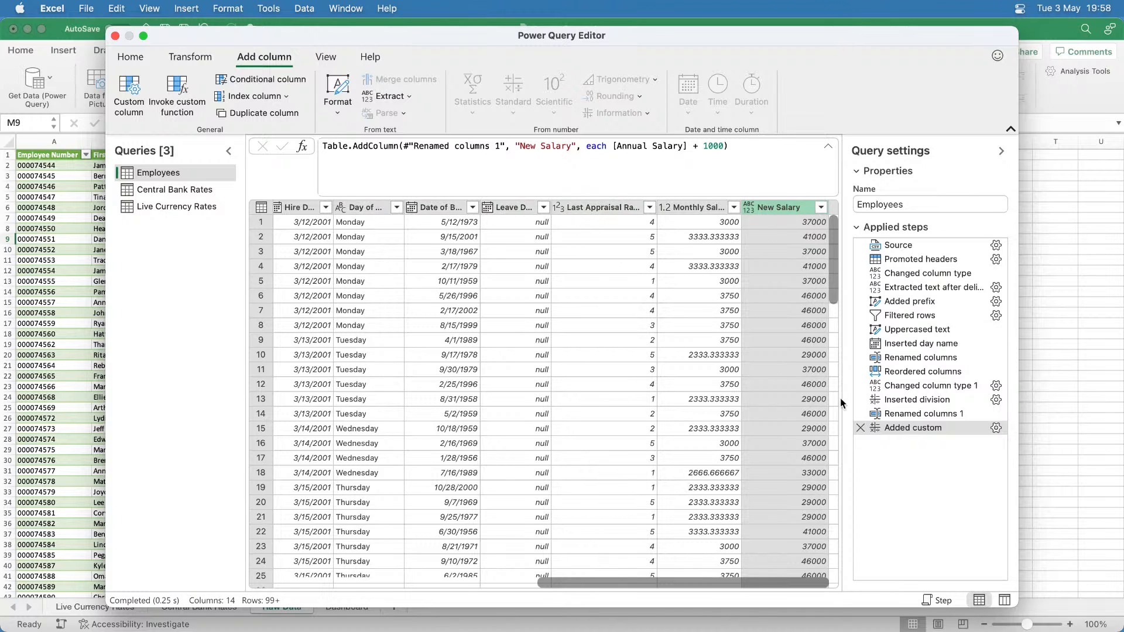
click(859, 426)
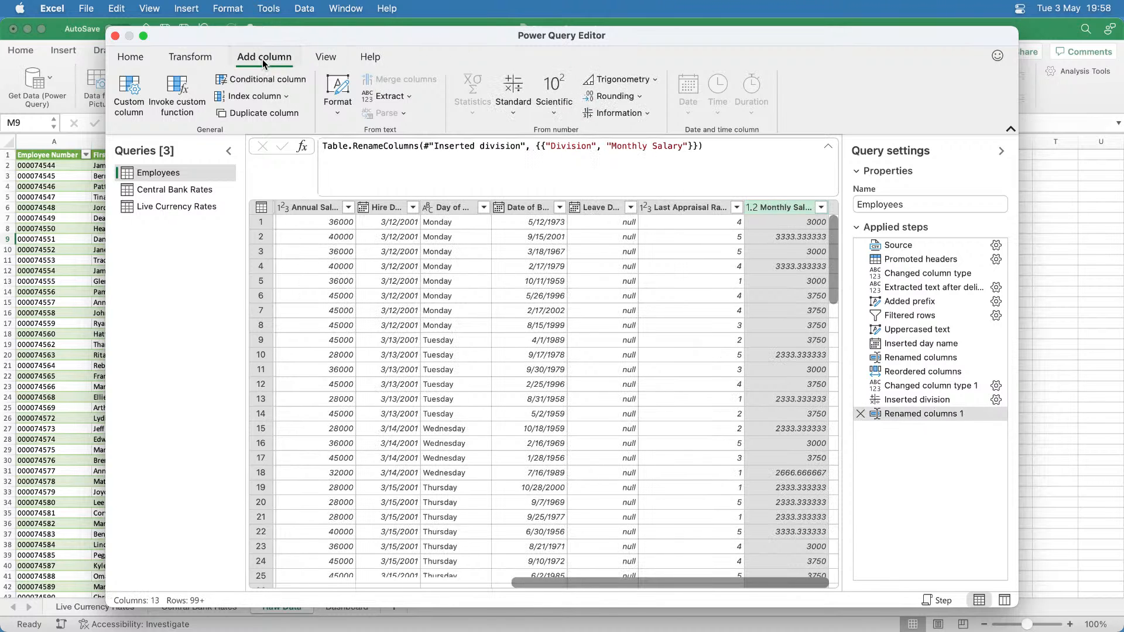
Try a standard Add column that adds 1000 to Monthly Salary, and delete its applied step.
click(518, 108)
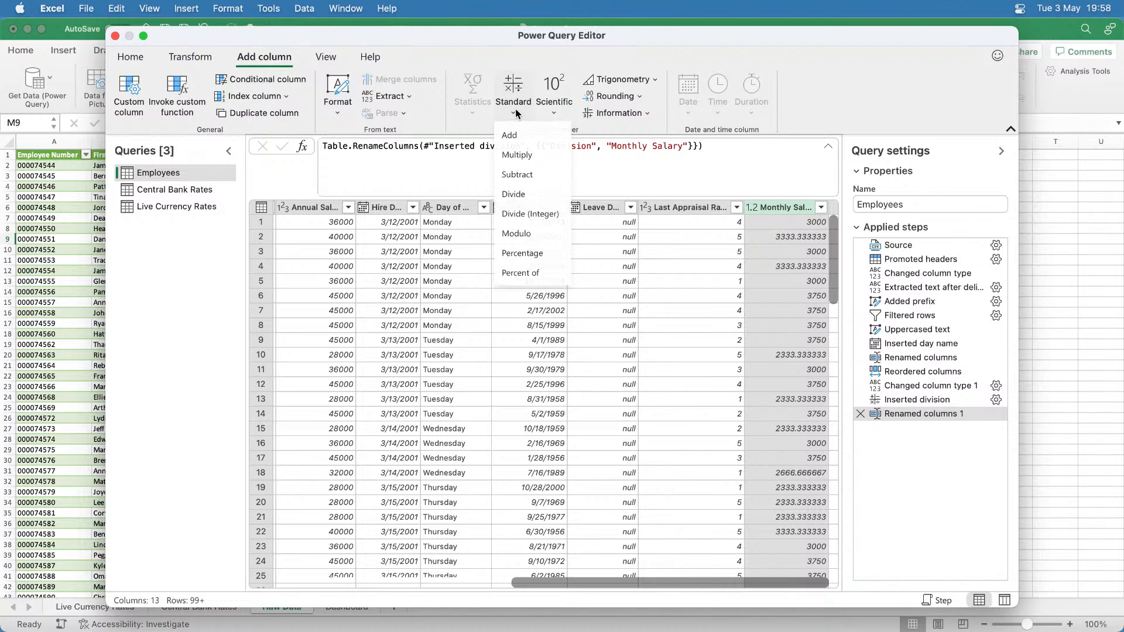
click(523, 134)
click(507, 334)
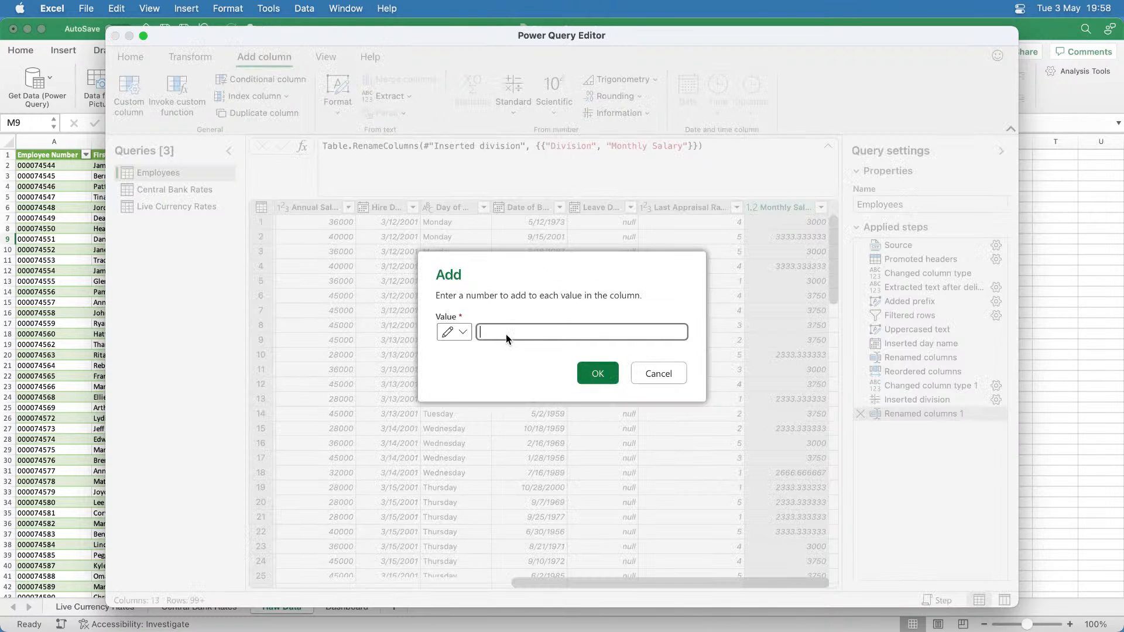
text(1000)
key(Return)
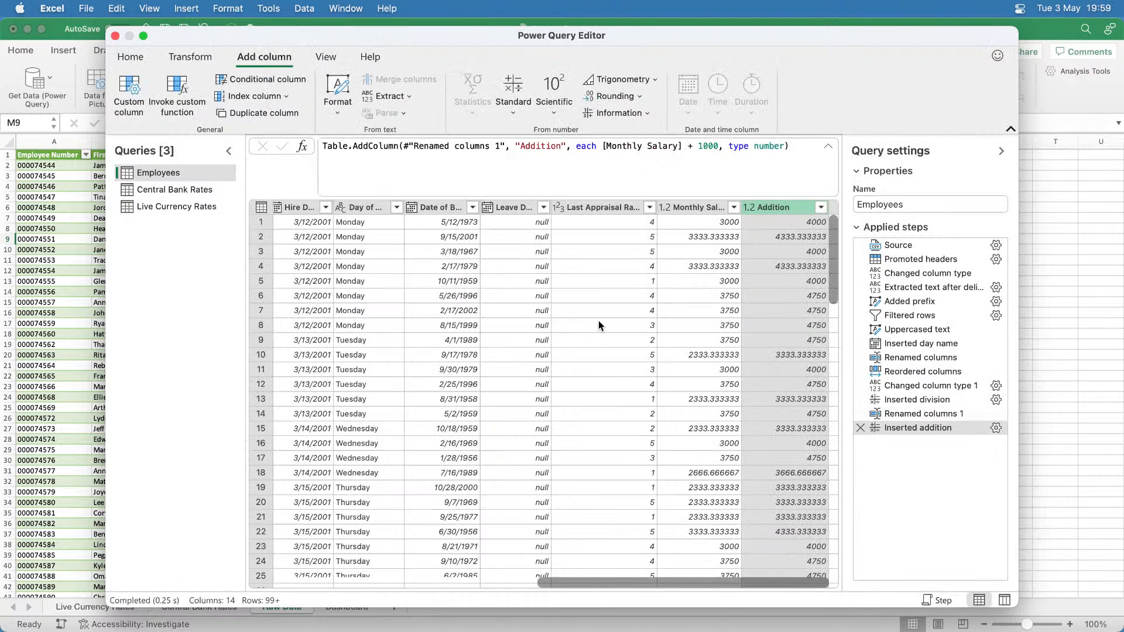
double_click(777, 209)
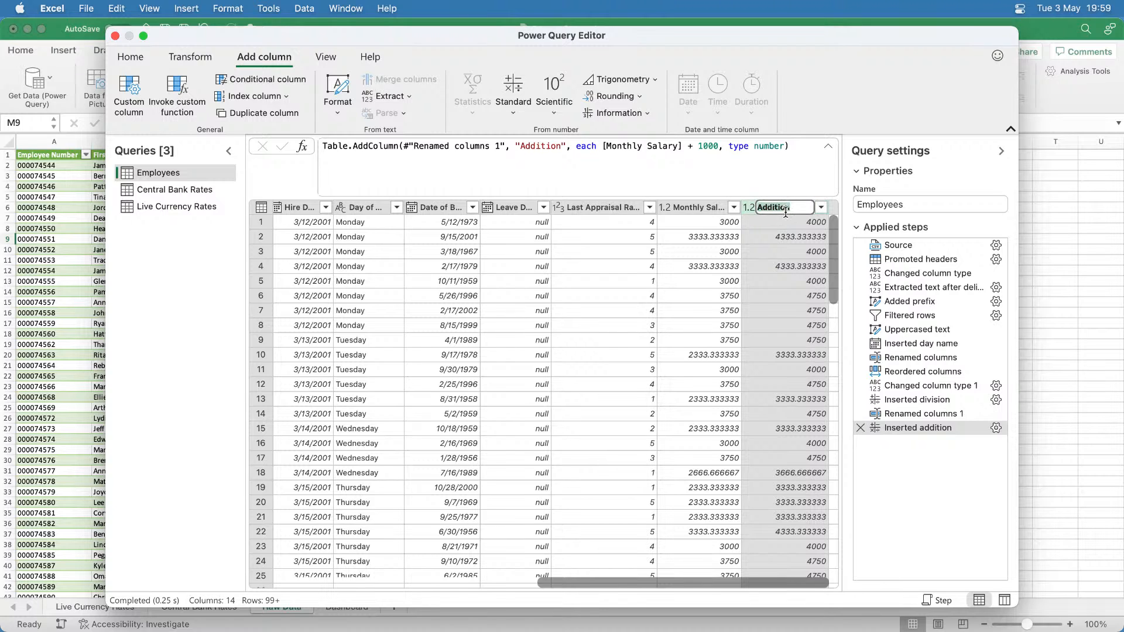
key(Return)
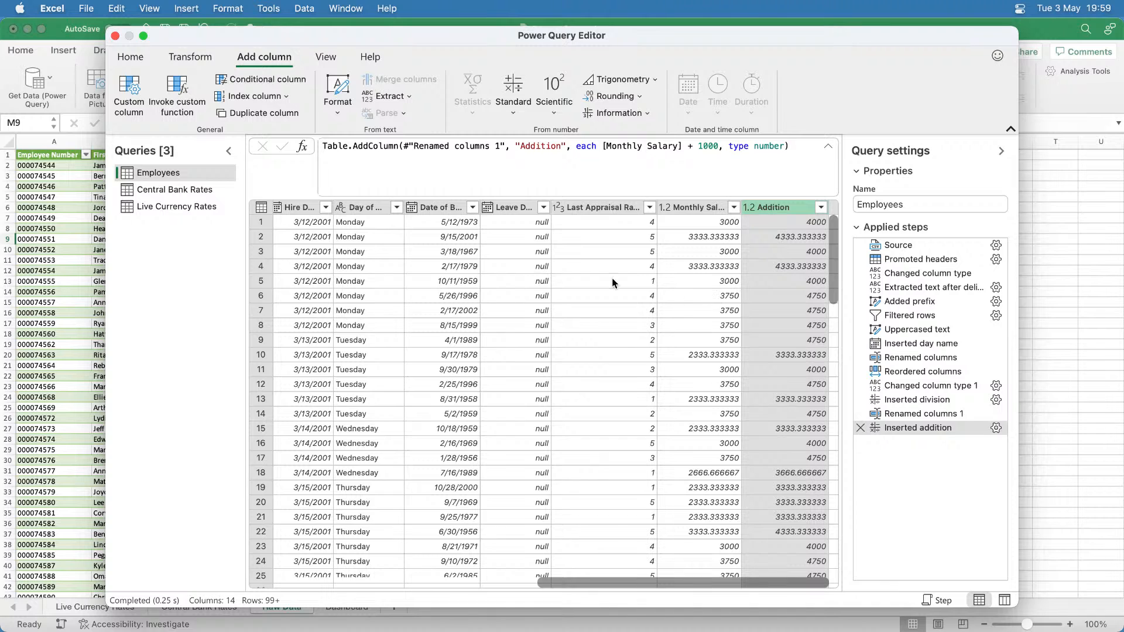
click(860, 428)
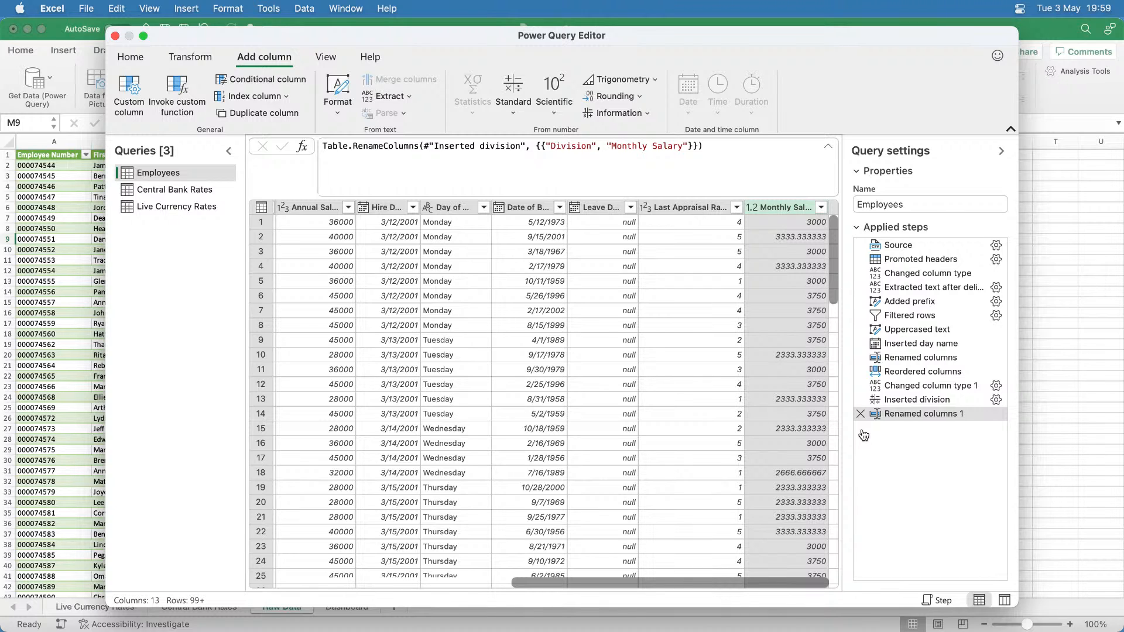
Try a new column extracting the first 1 character of First Name, and delete its applied step.
drag(607, 585, 307, 582)
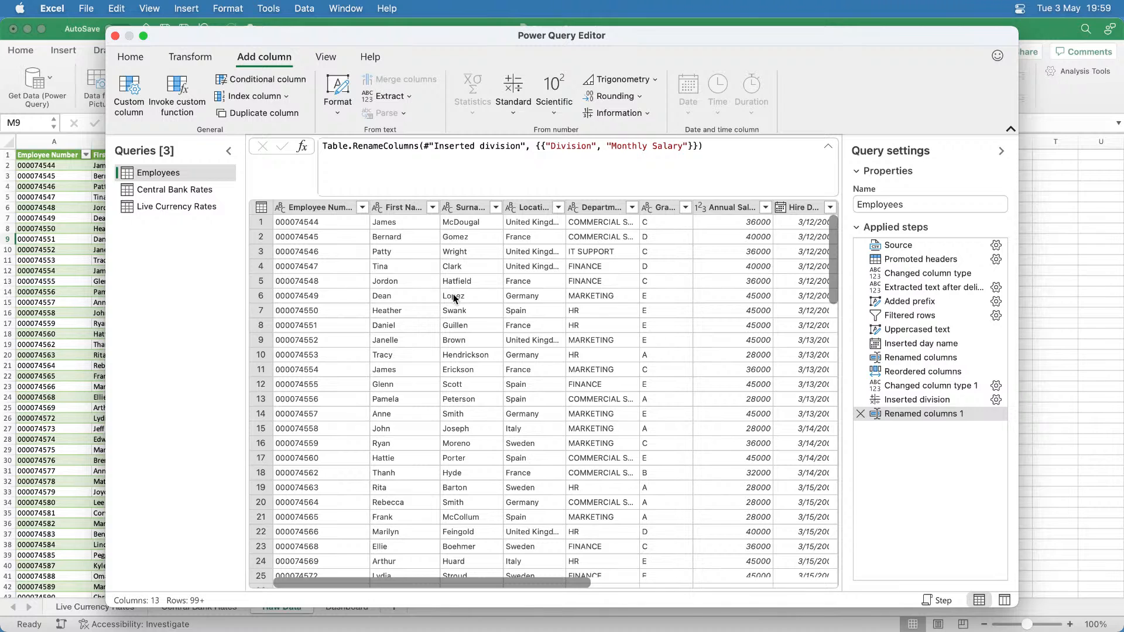
click(409, 208)
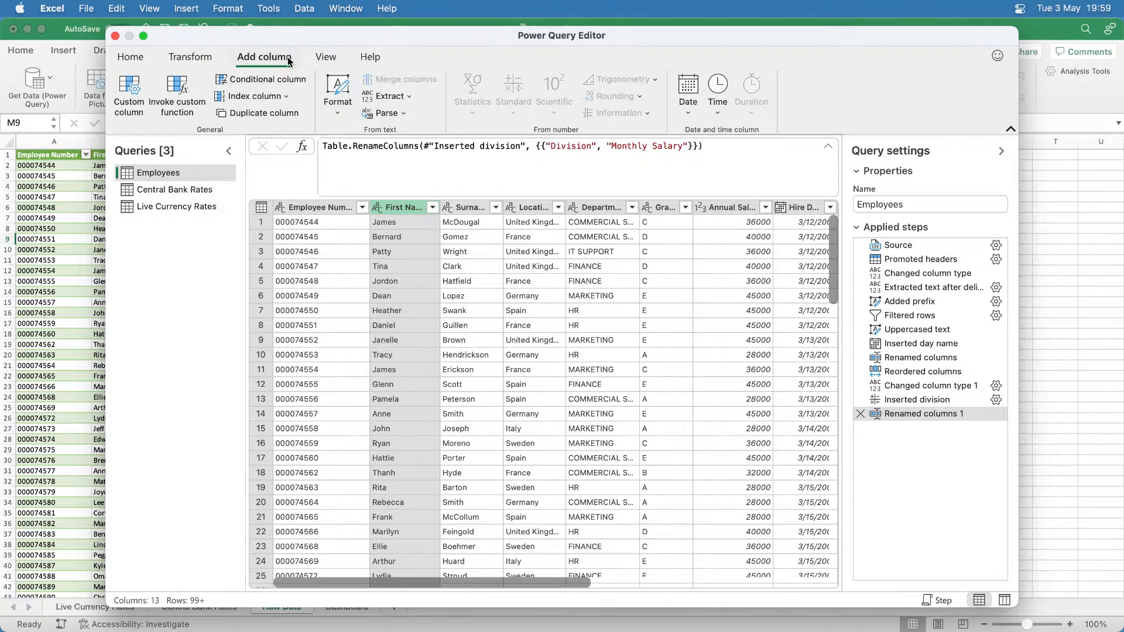
click(389, 97)
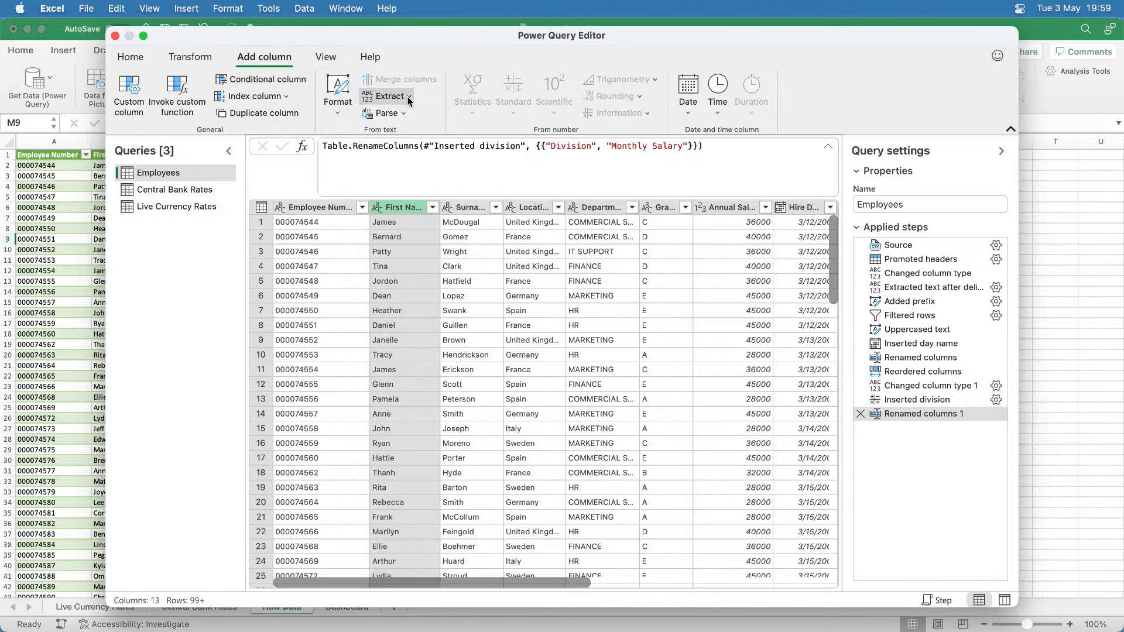
click(409, 138)
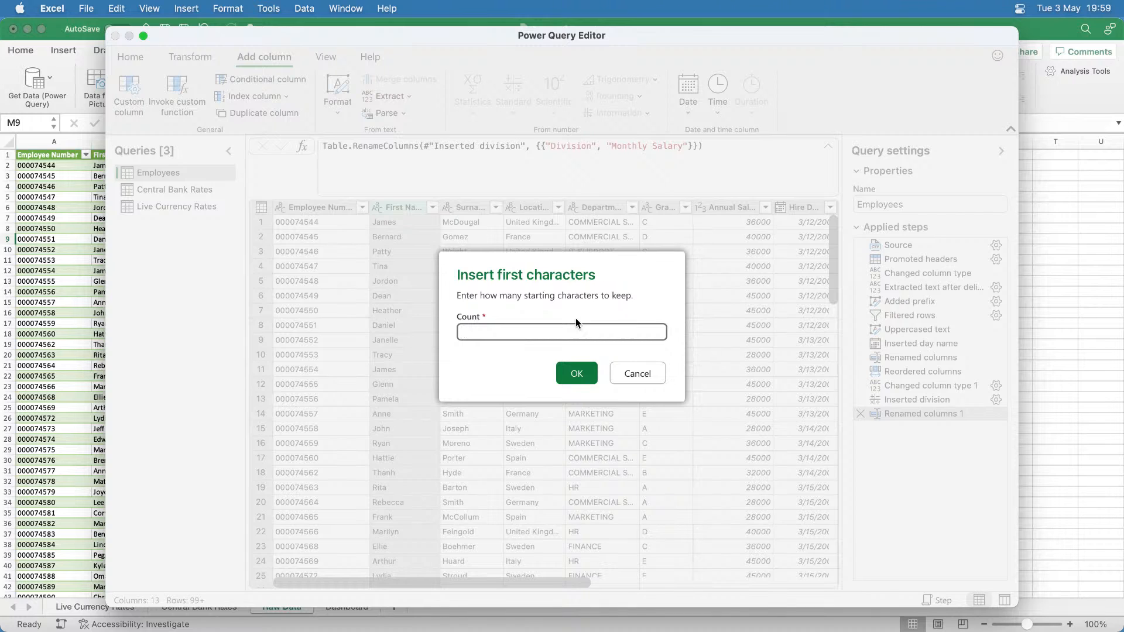
text(1)
click(578, 365)
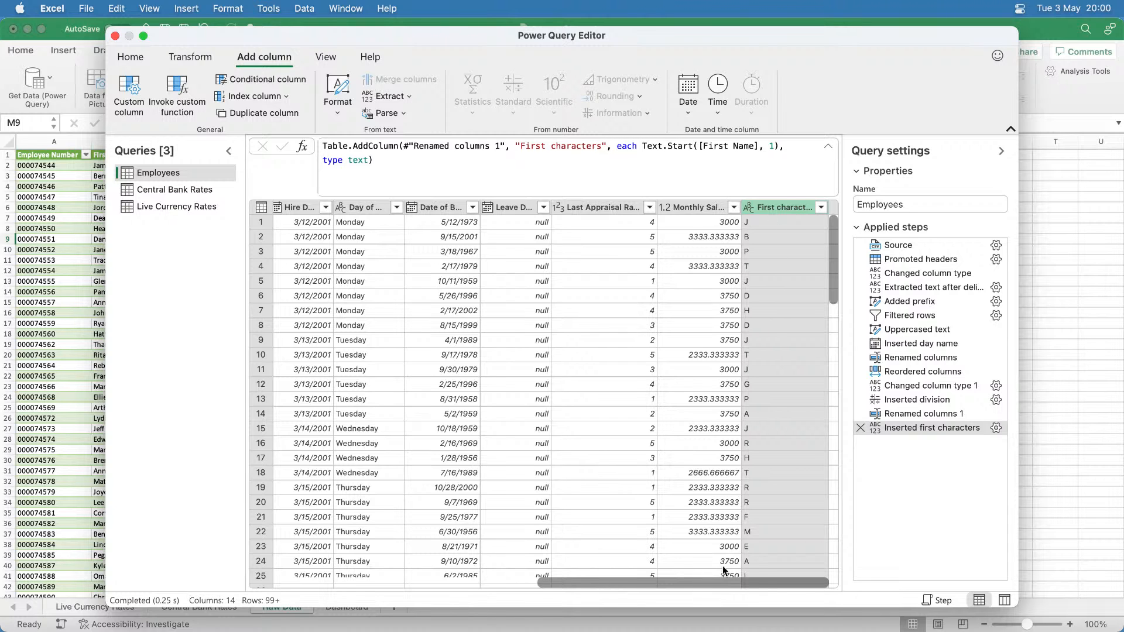
drag(721, 581, 423, 550)
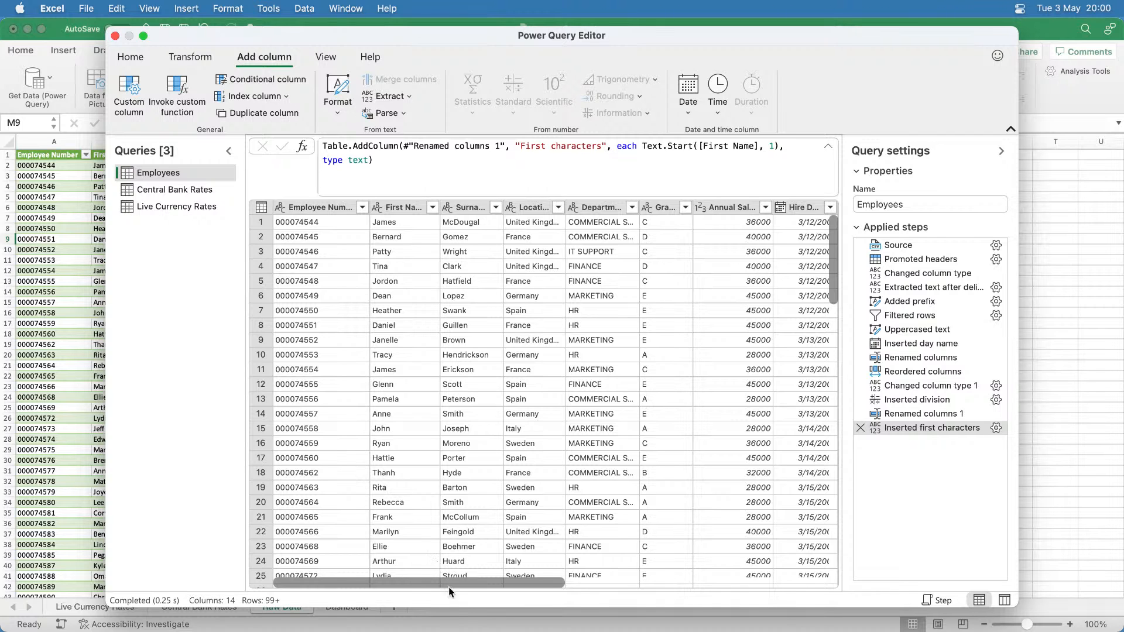
drag(462, 587, 780, 584)
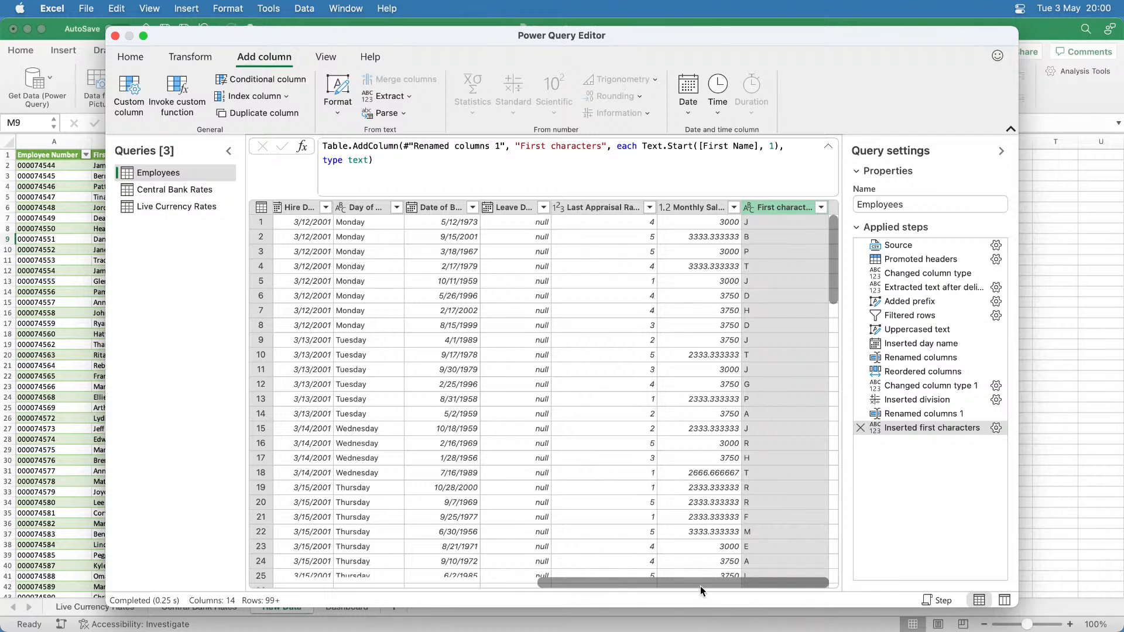
click(860, 428)
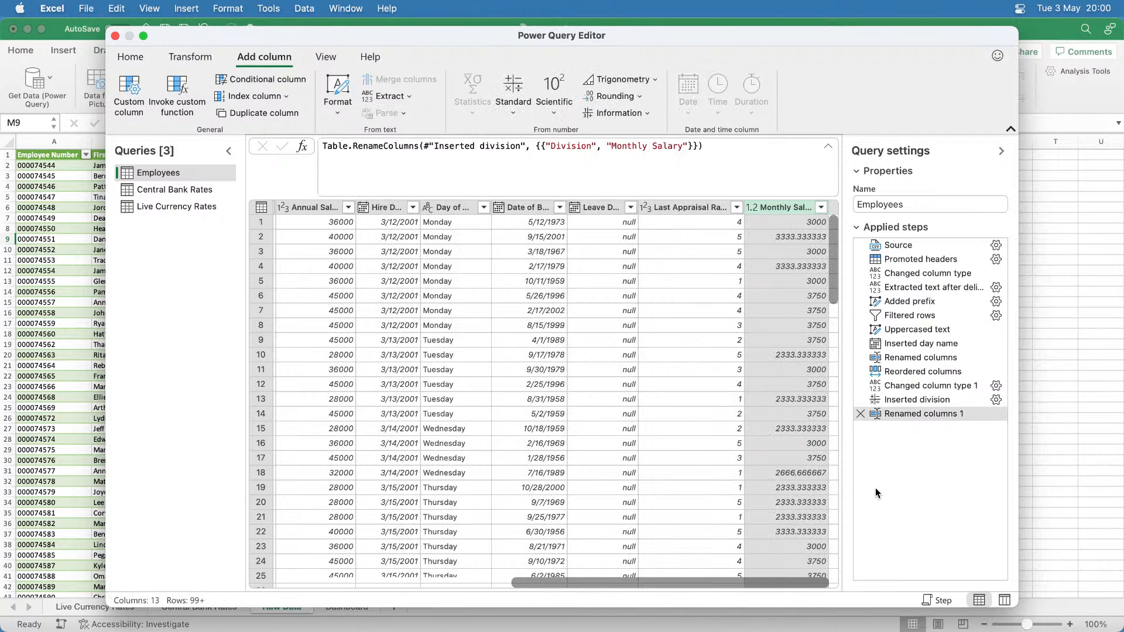
Select the First Name column in the Employees query.
drag(585, 583, 426, 571)
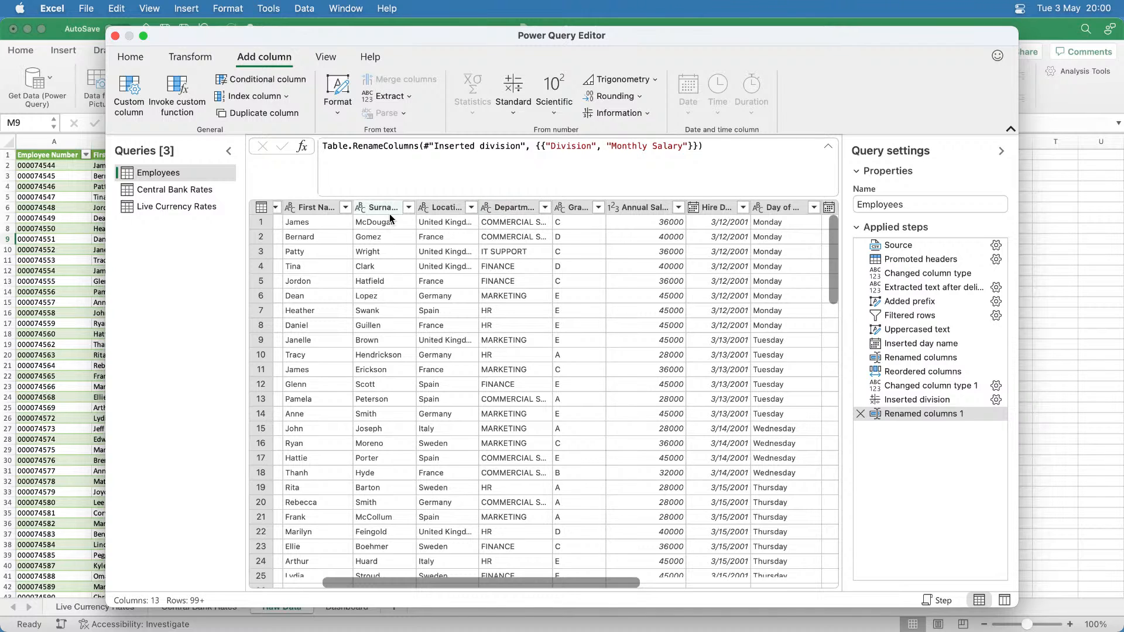
click(322, 208)
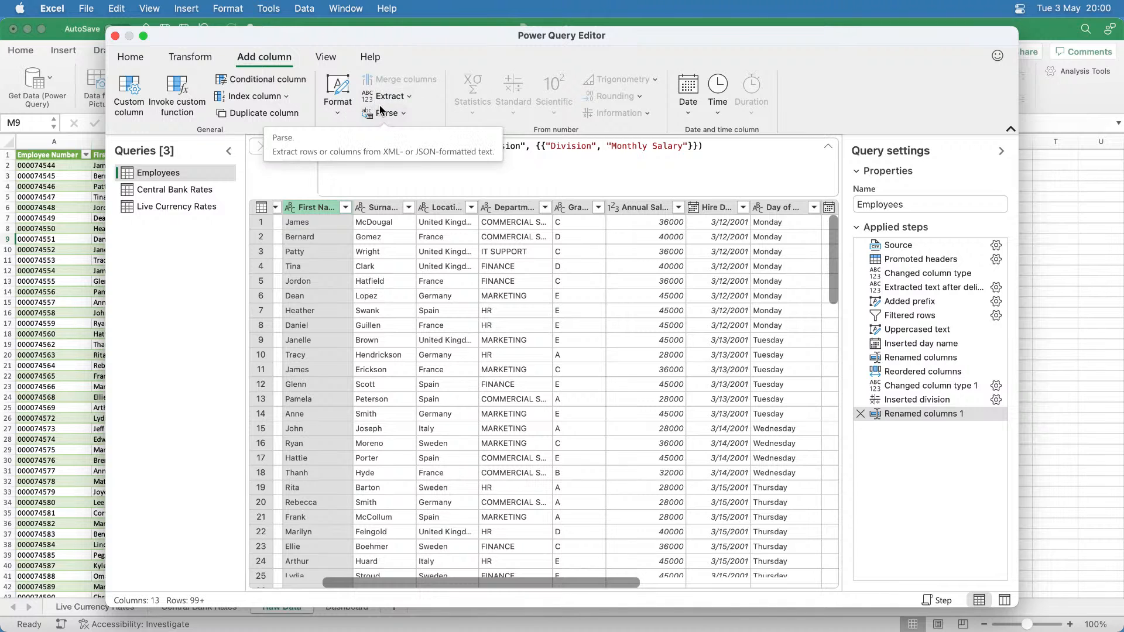
click(405, 97)
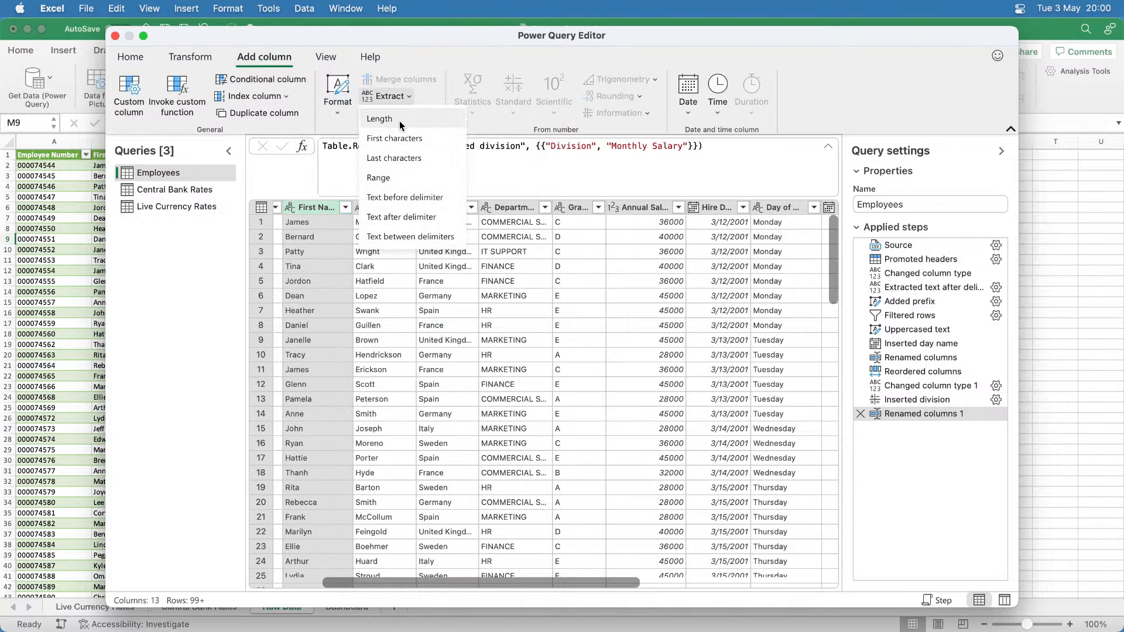
click(400, 139)
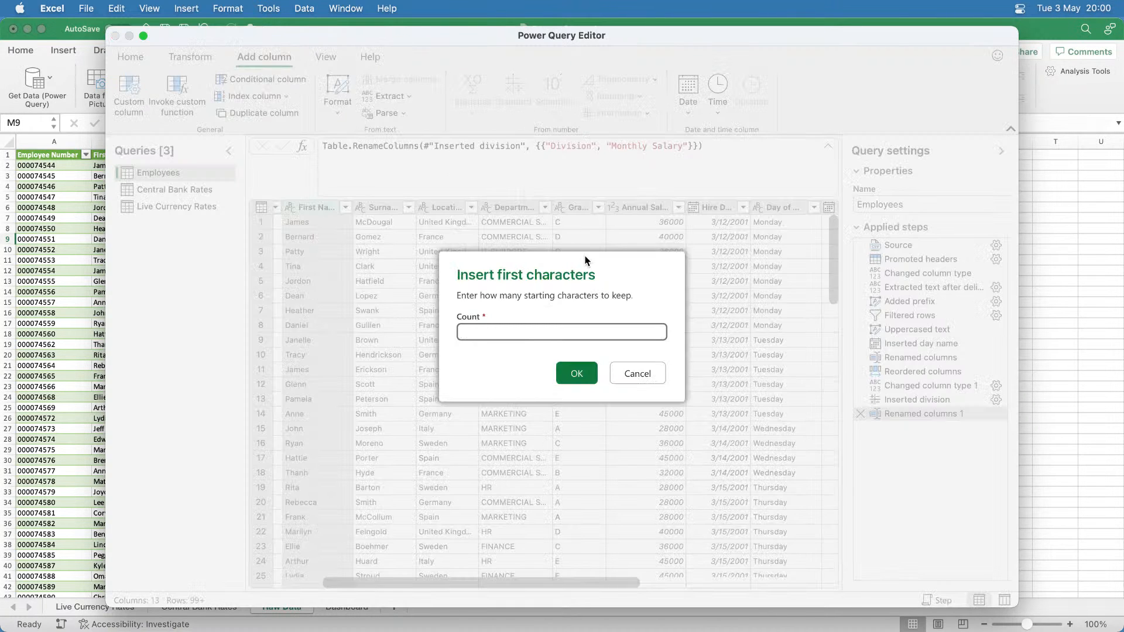
key(Escape)
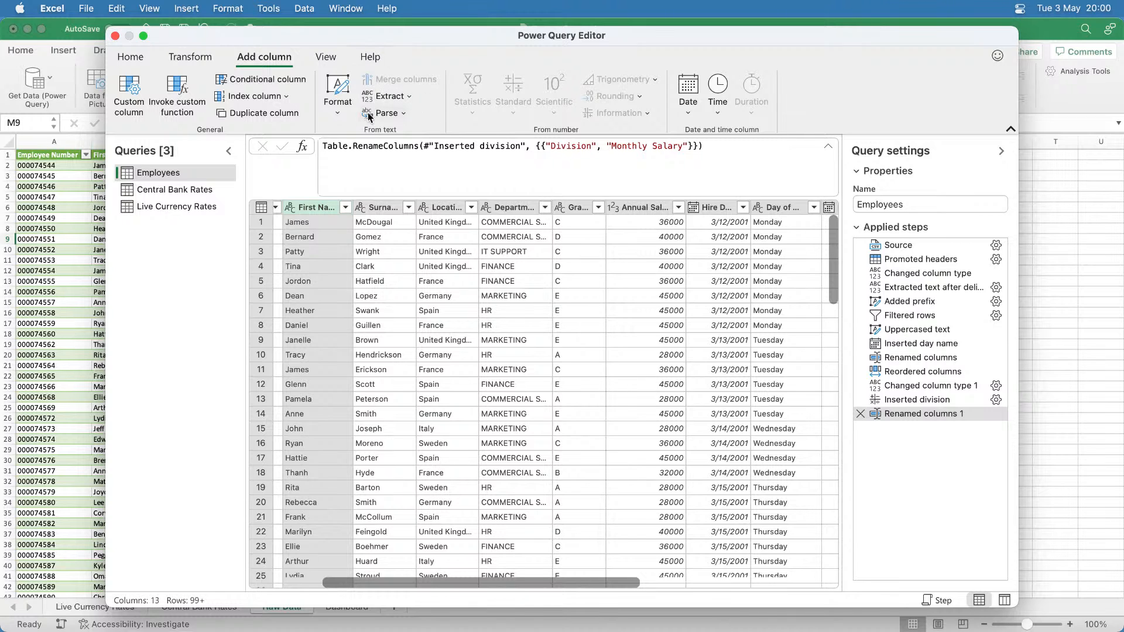
Add a column extracting the first 1 character of First Name, and rename it Initial.
click(389, 96)
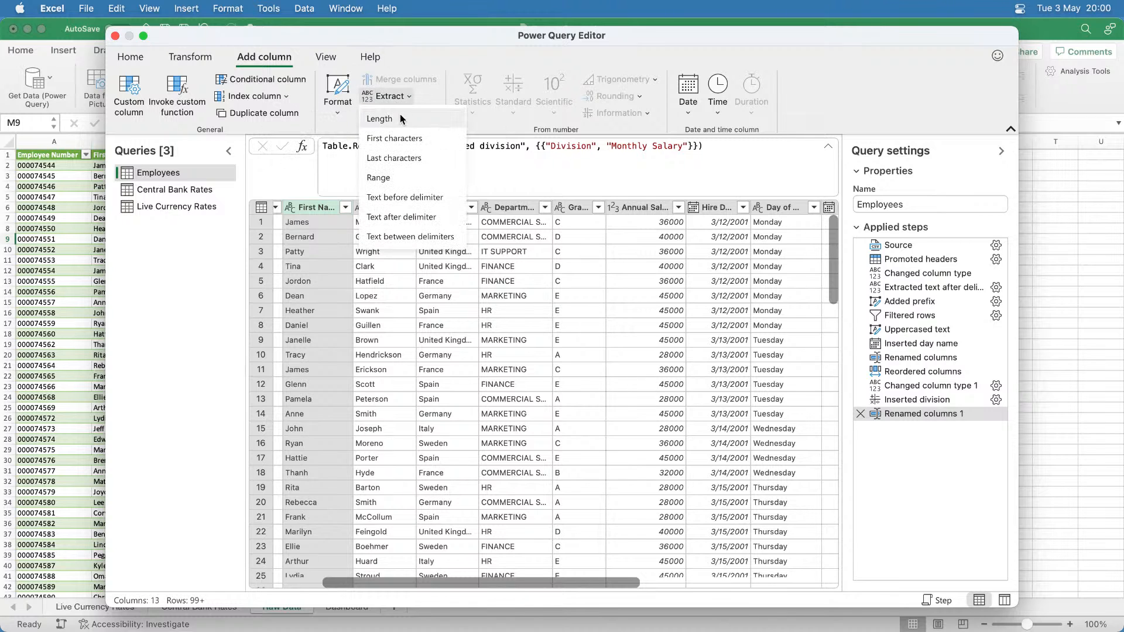
click(398, 139)
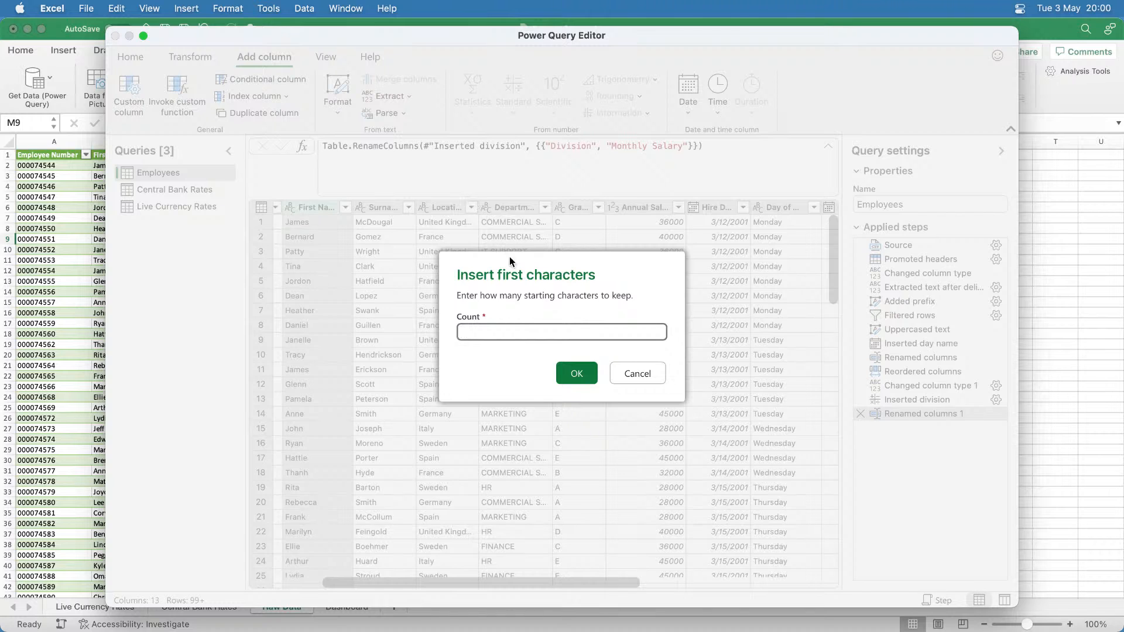
text(1)
click(586, 378)
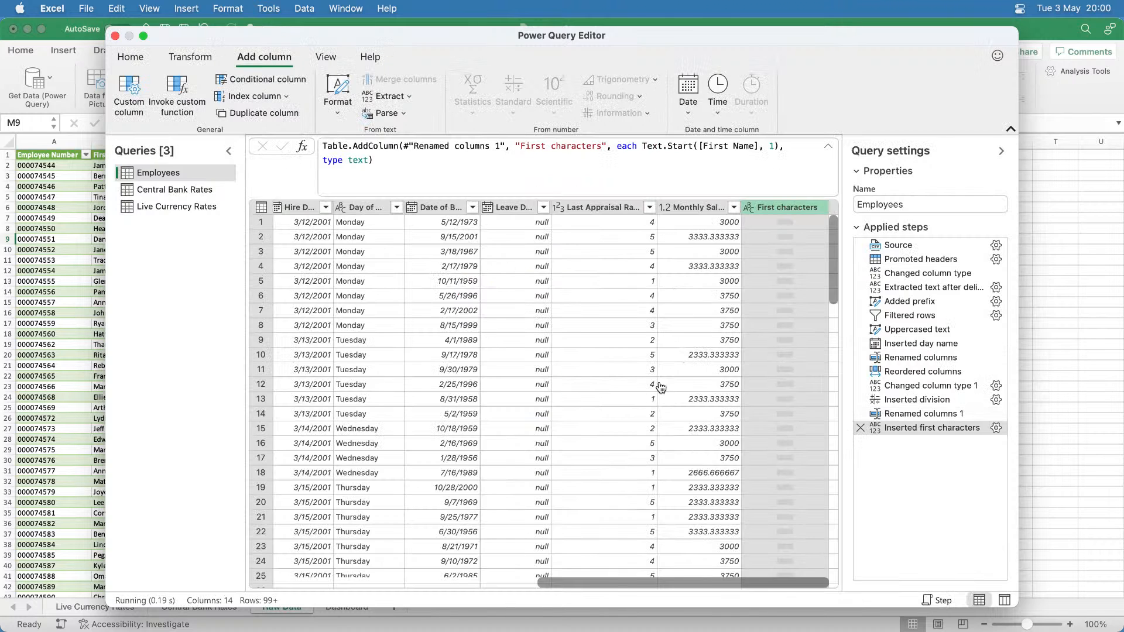
double_click(788, 208)
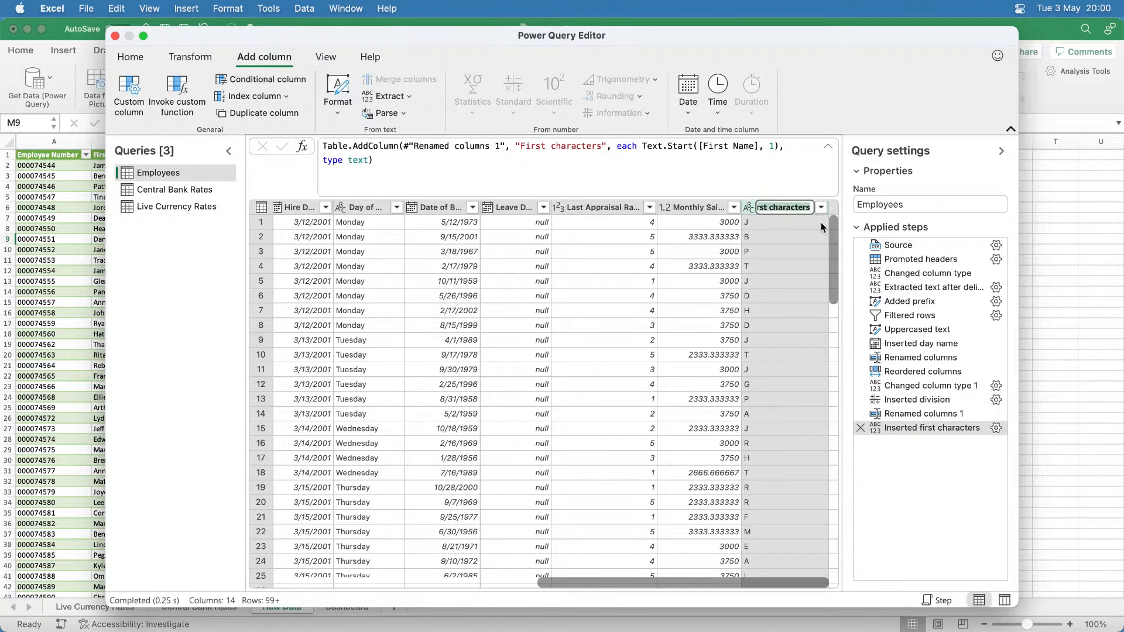
text(Initial)
key(Return)
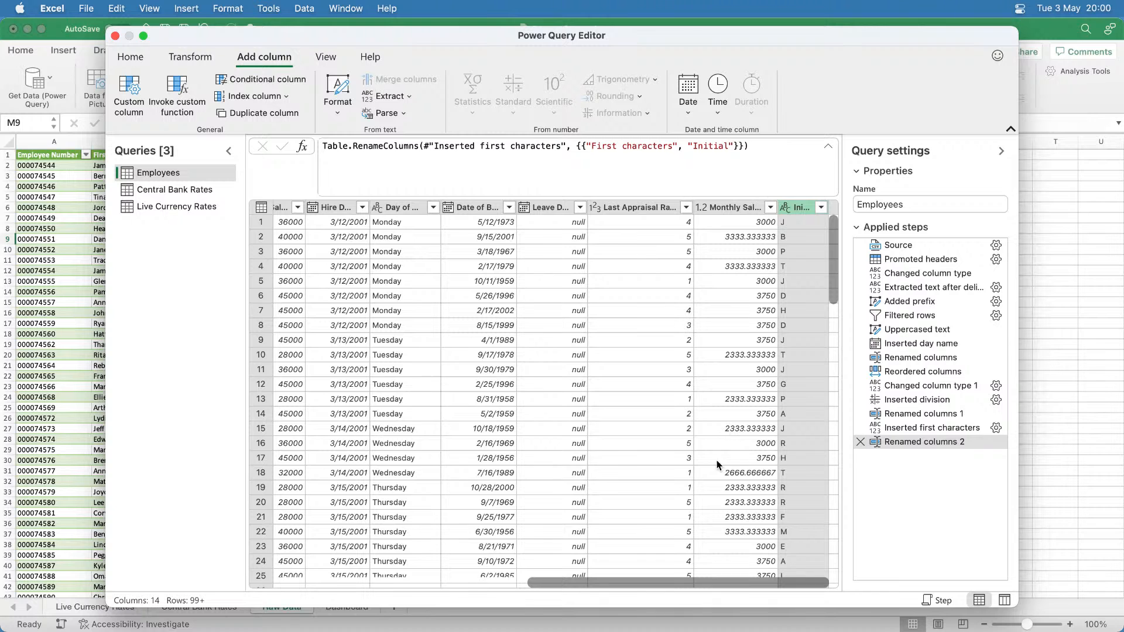
Try selecting the Surname and Initial columns together, starting with Surname and retrying from Initial.
drag(725, 580, 546, 579)
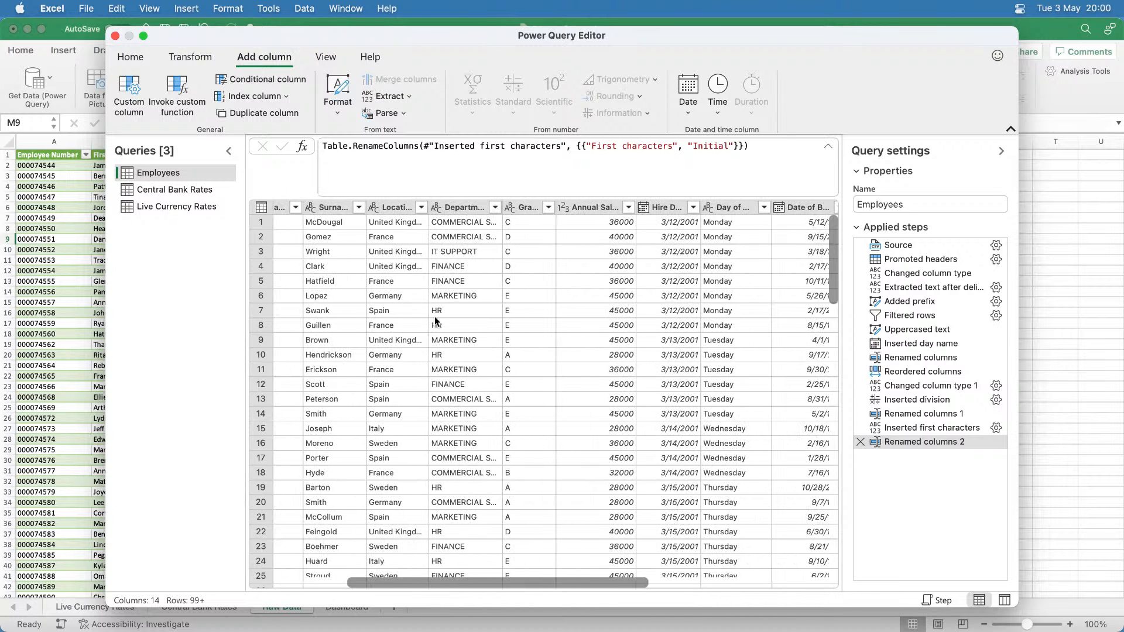
click(330, 207)
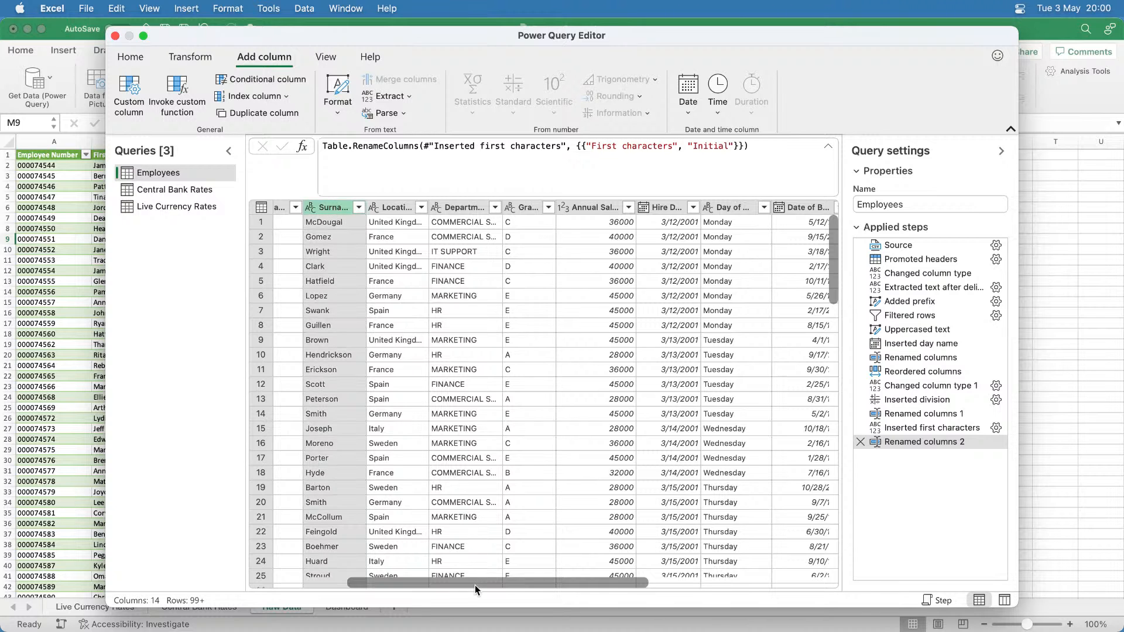
drag(475, 585, 707, 588)
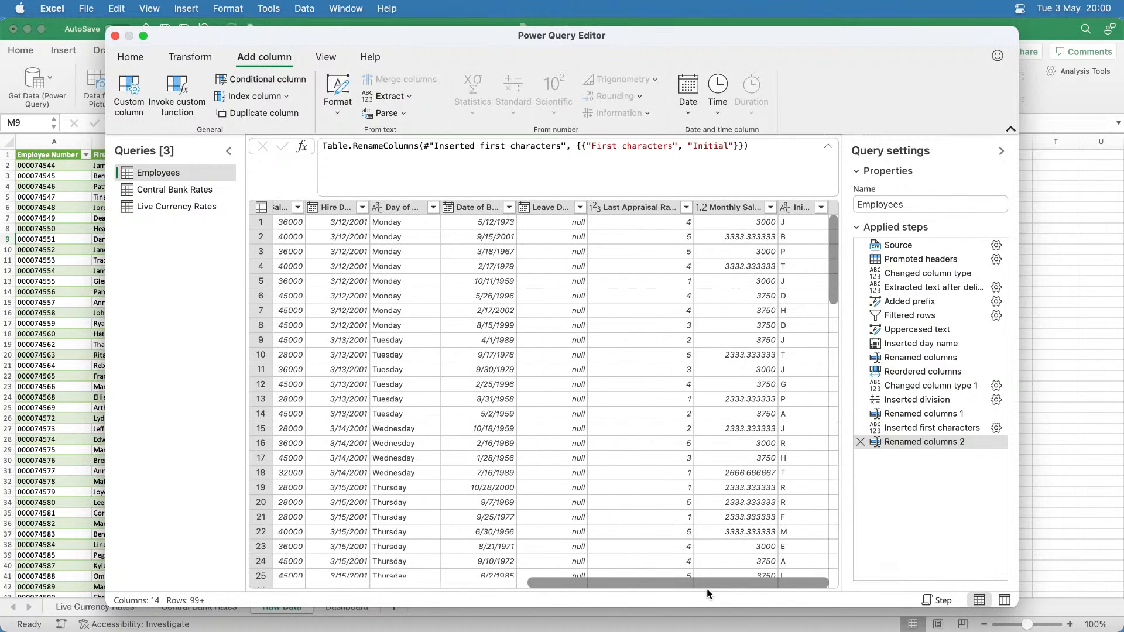
click(791, 207)
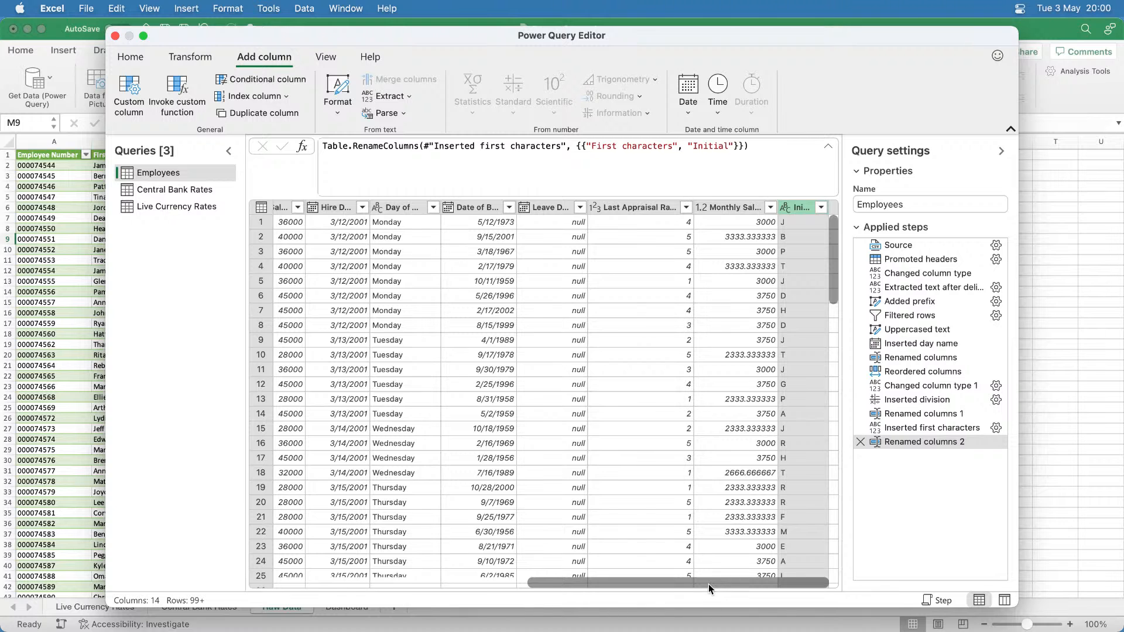
drag(709, 584, 429, 575)
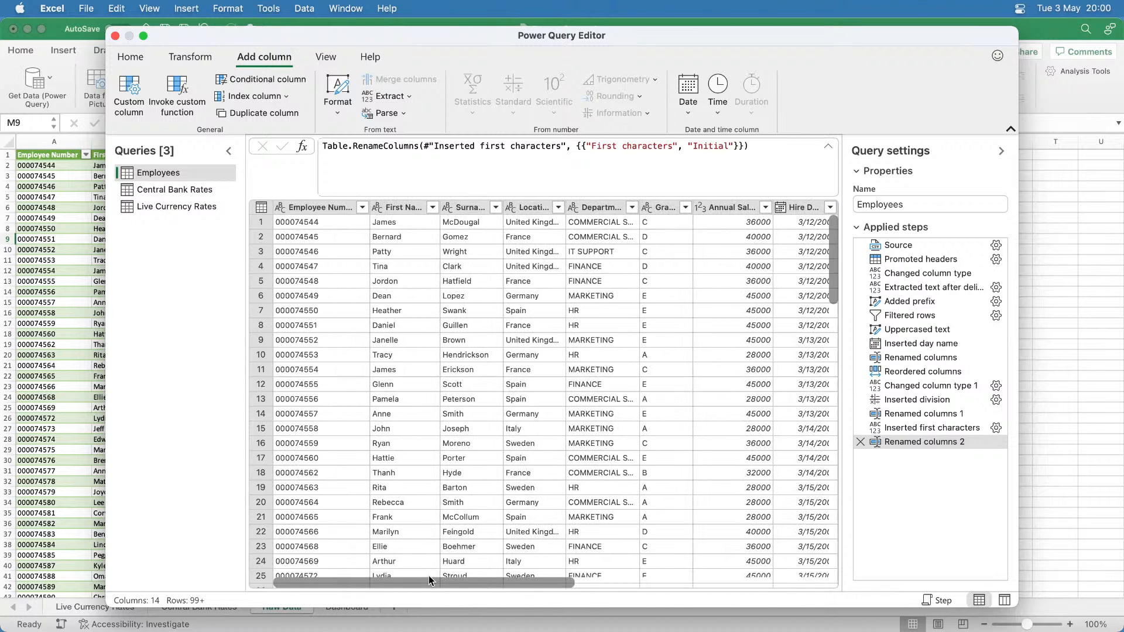
right_click(467, 210)
click(631, 346)
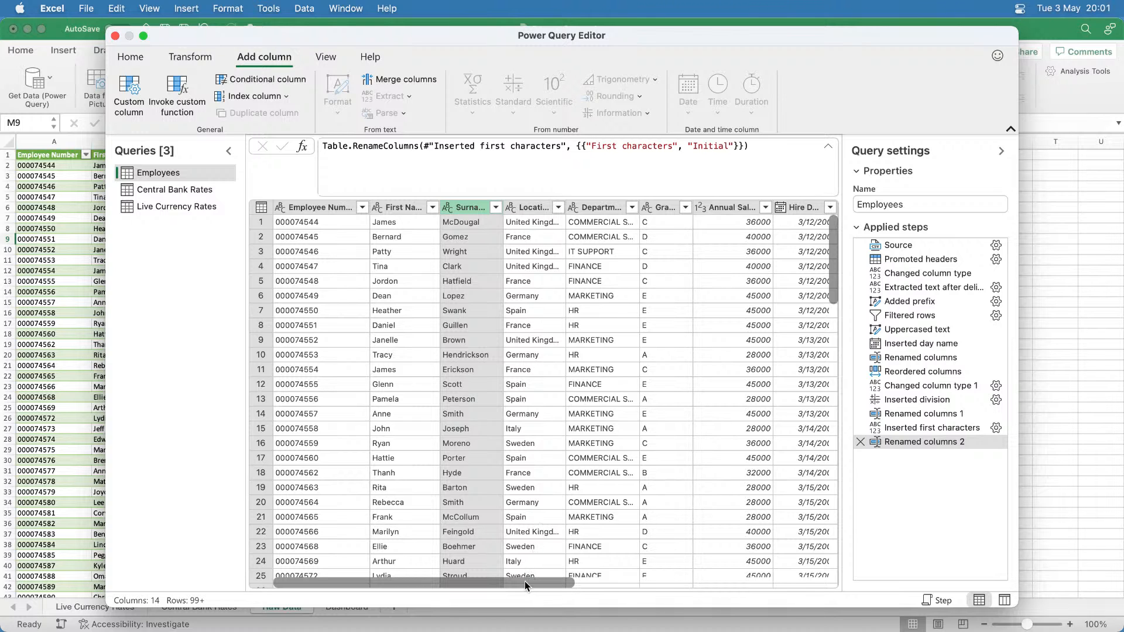
drag(525, 584, 836, 591)
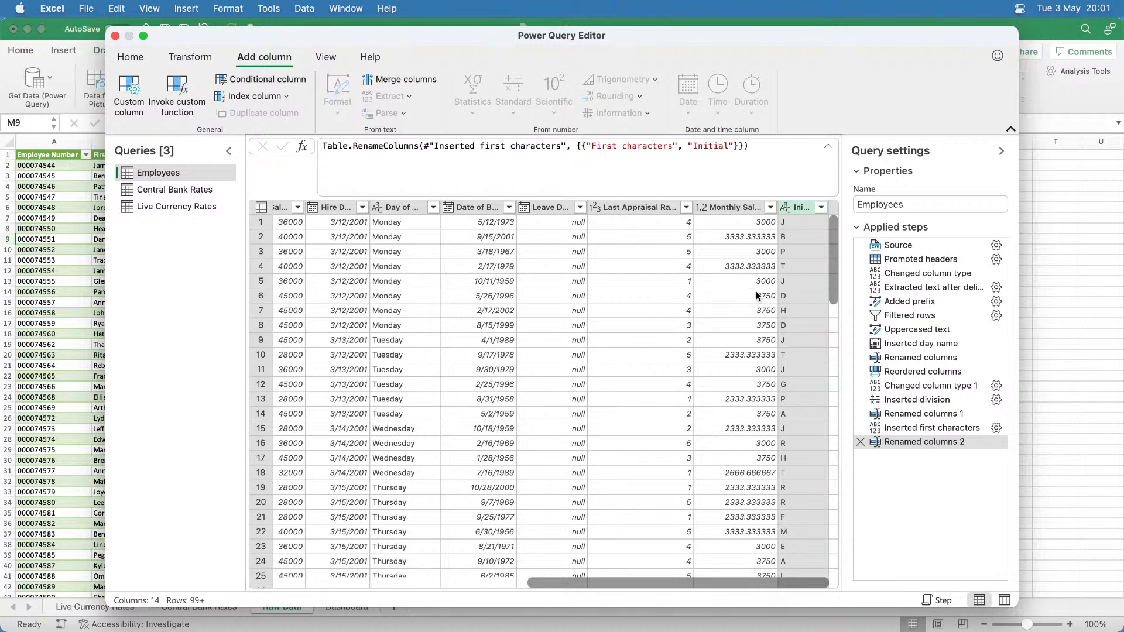
Reselect the Initial column alone and add Surname to the selection.
click(784, 227)
click(786, 208)
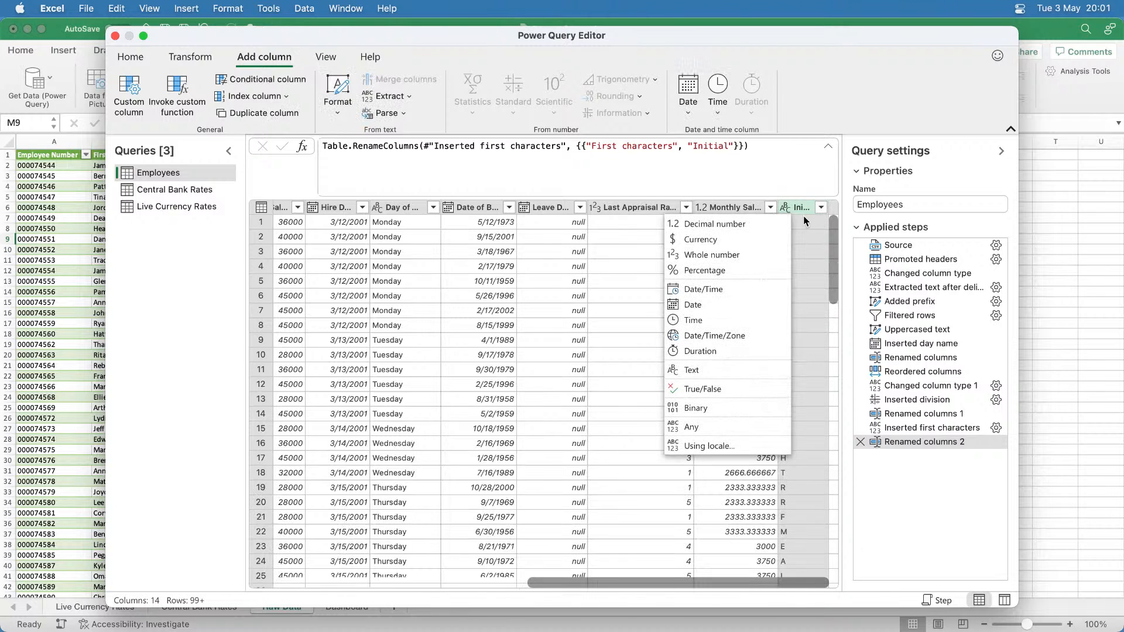
click(801, 212)
drag(712, 581, 381, 578)
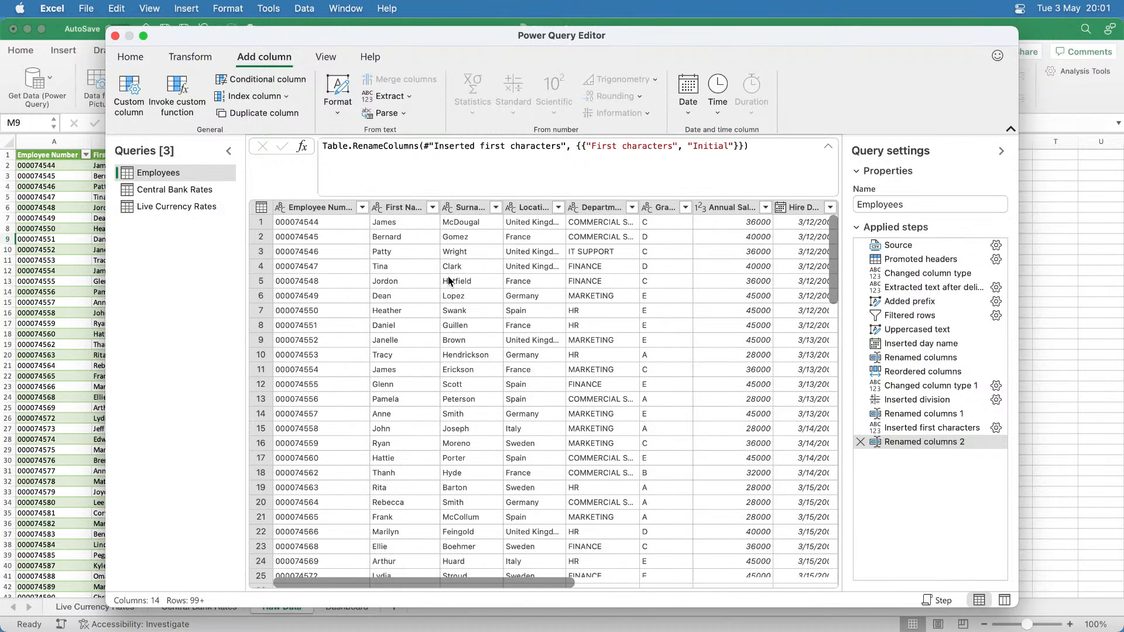
right_click(465, 208)
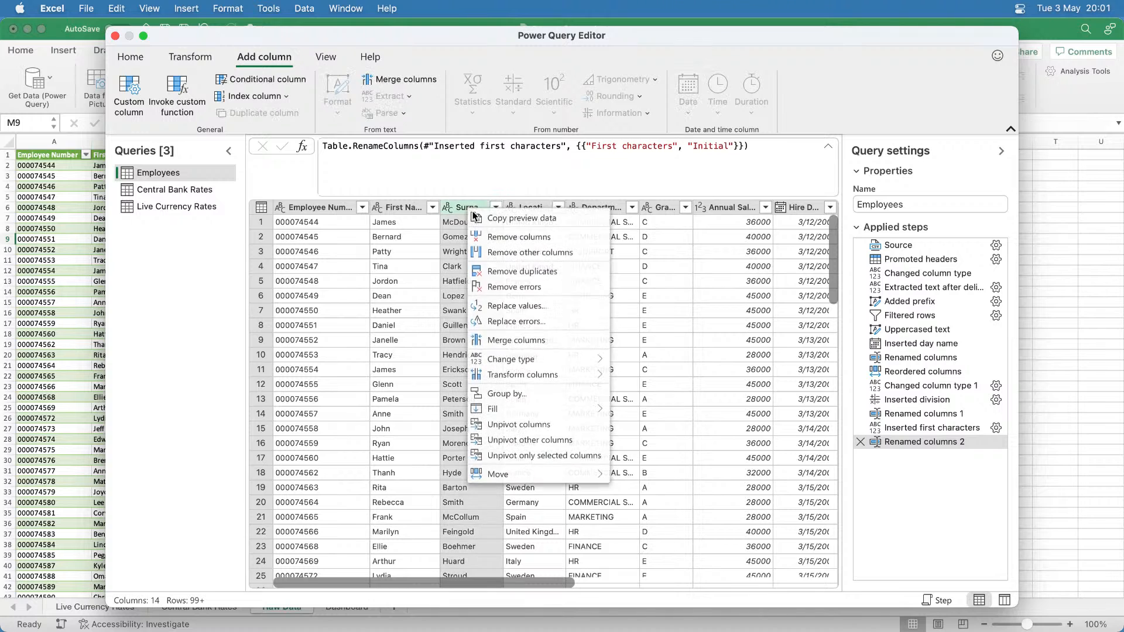
key(Escape)
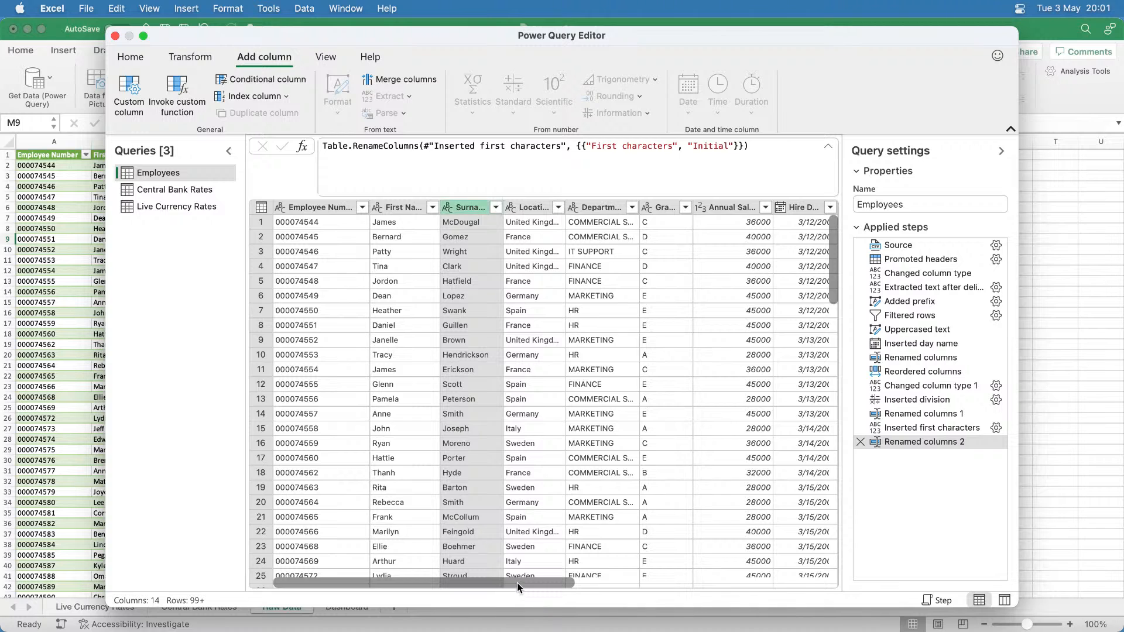
Replace the selection with the Location column, and select Initial followed by Surname as a combined selection.
drag(517, 582, 494, 598)
click(539, 206)
drag(532, 582, 837, 586)
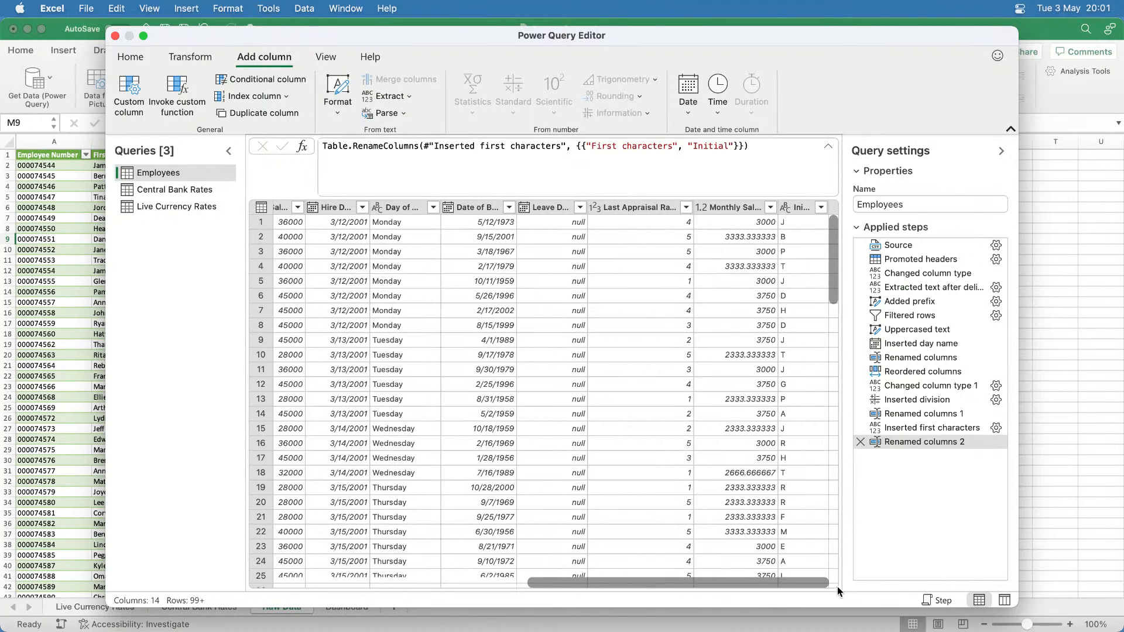
click(800, 220)
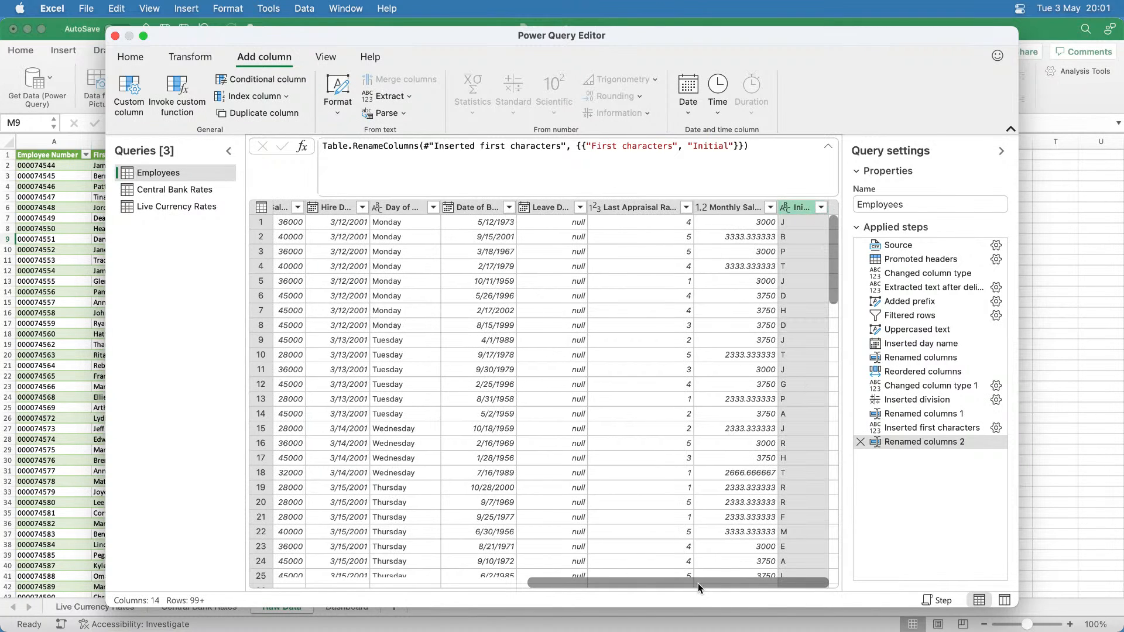
drag(698, 583, 375, 580)
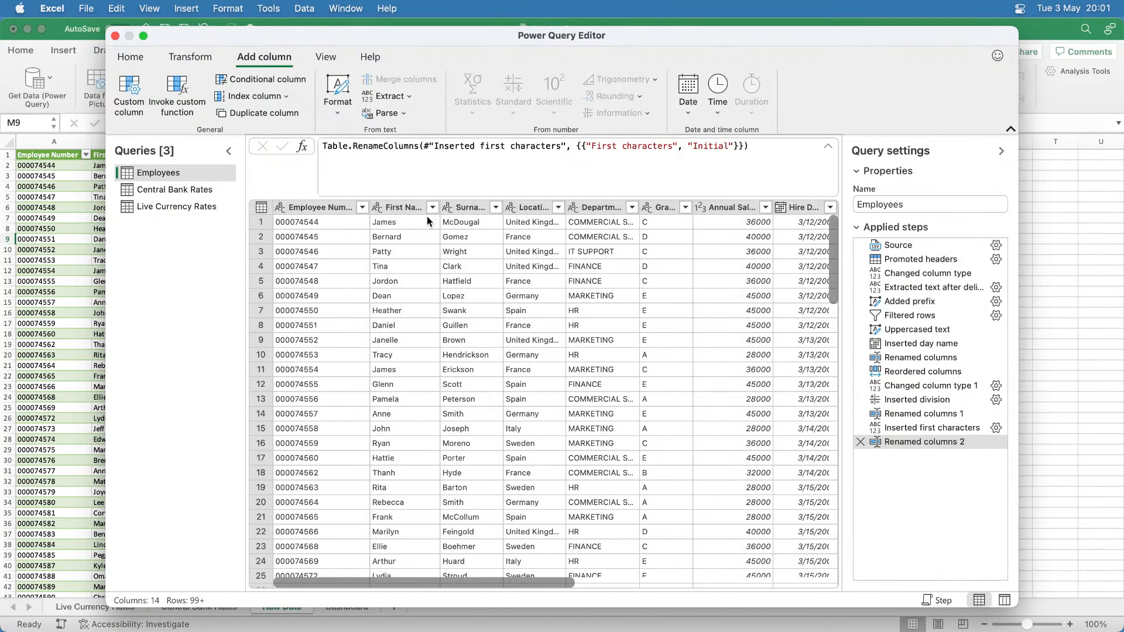
right_click(466, 209)
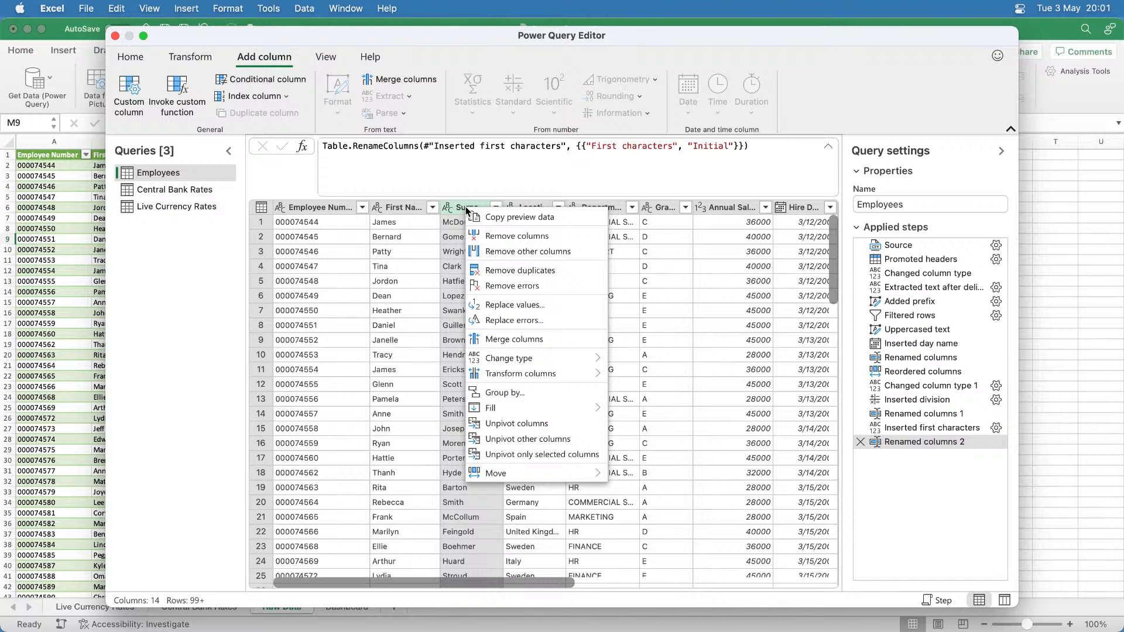
key(Escape)
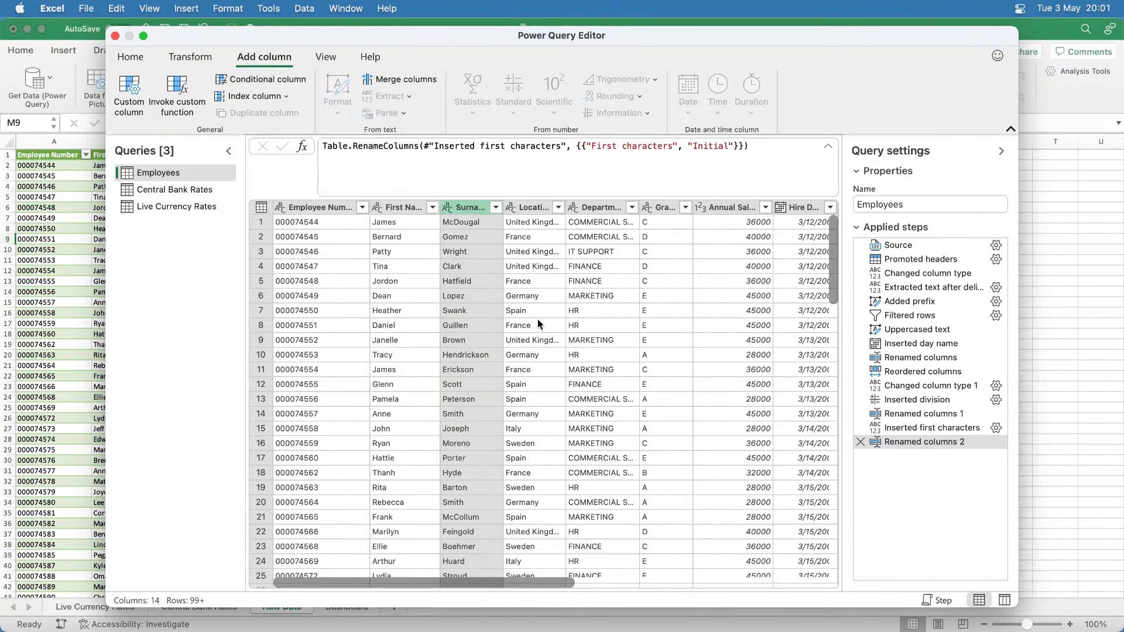
mouse_move(500, 582)
mouse_down()
mouse_move(841, 582)
mouse_move(503, 582)
mouse_up()
Merge the selected Initial and Surname columns into a new column named Name, using the custom separator ". " (period and space).
click(393, 81)
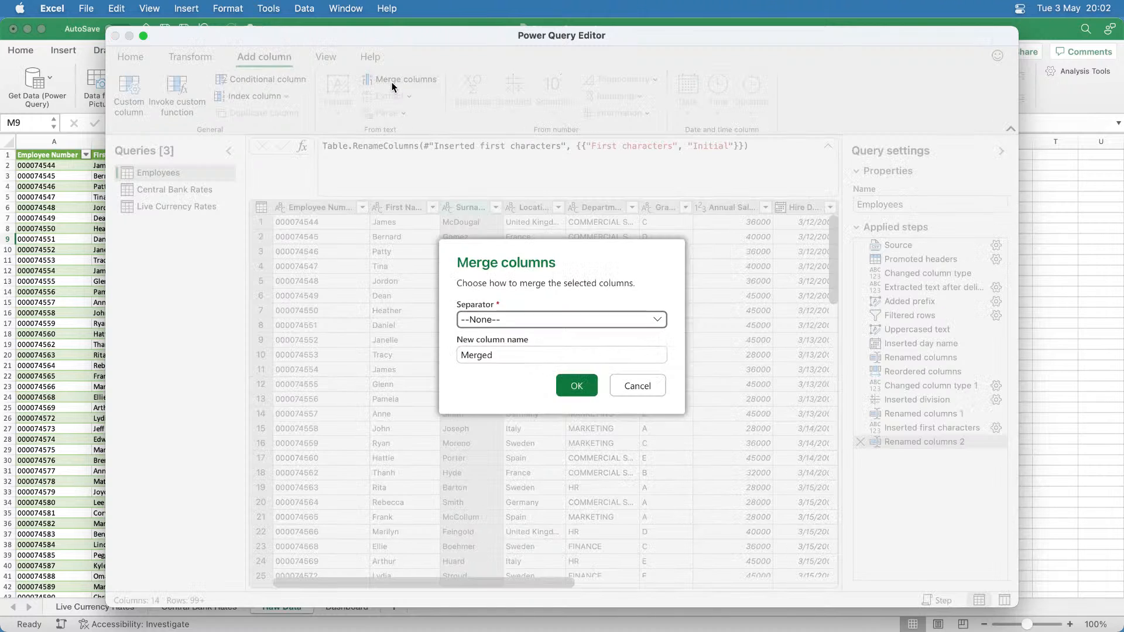
click(511, 320)
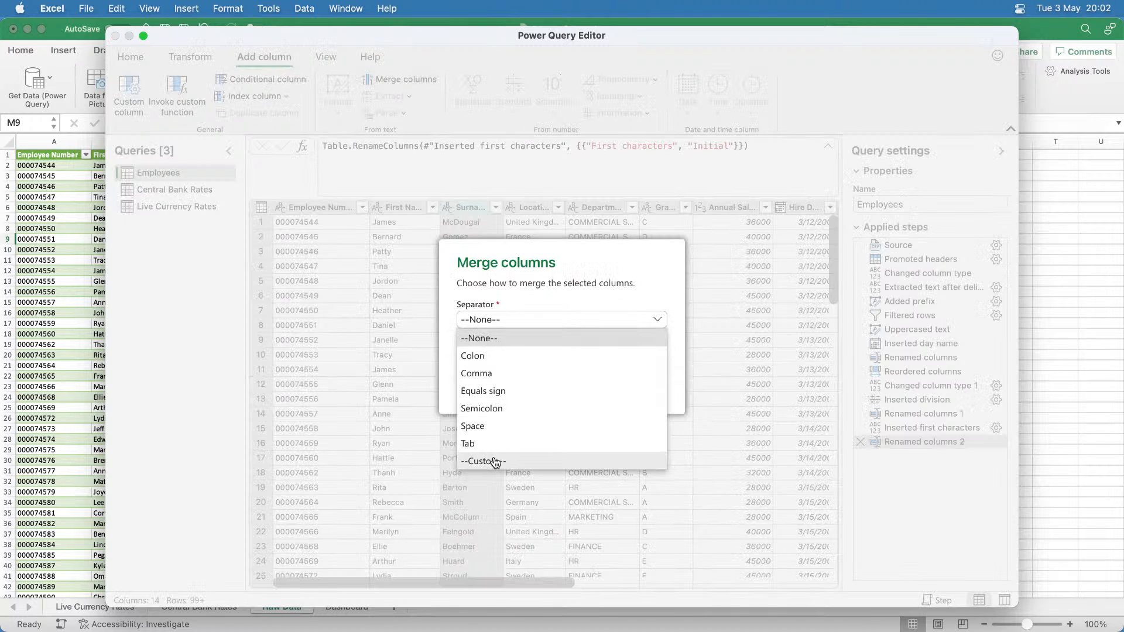
click(496, 462)
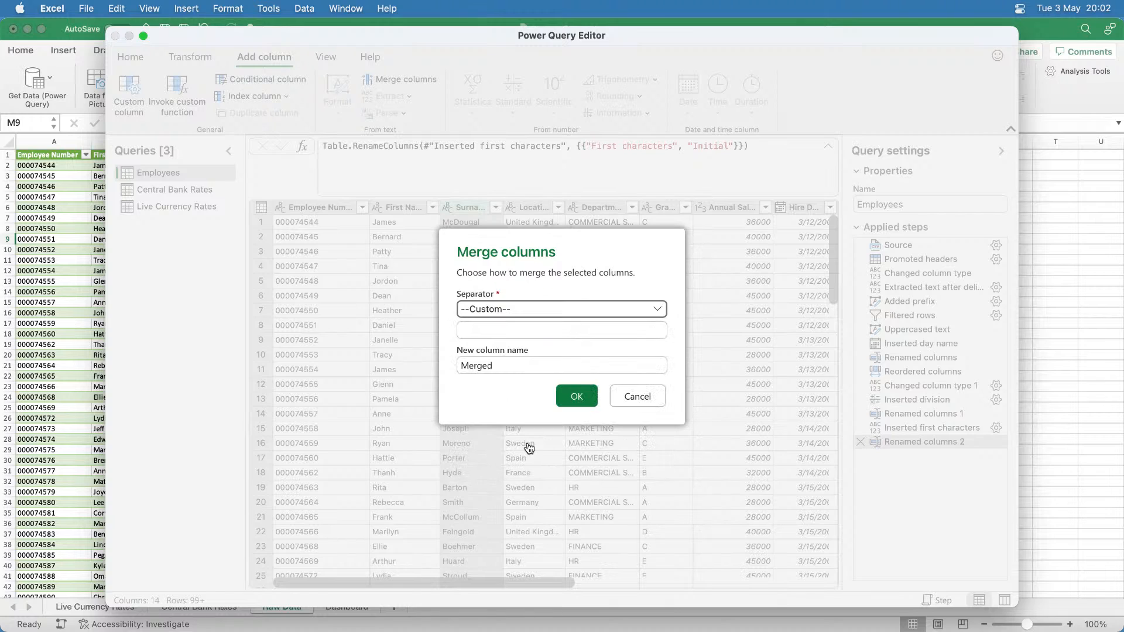
click(475, 333)
text(.)
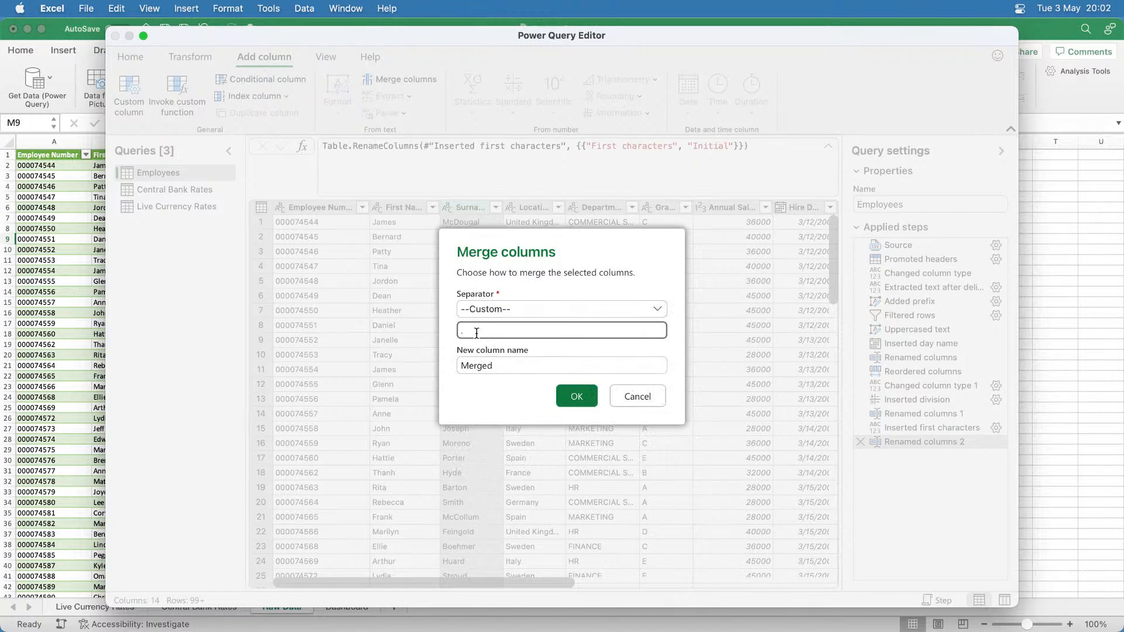
double_click(494, 364)
text(Nam)
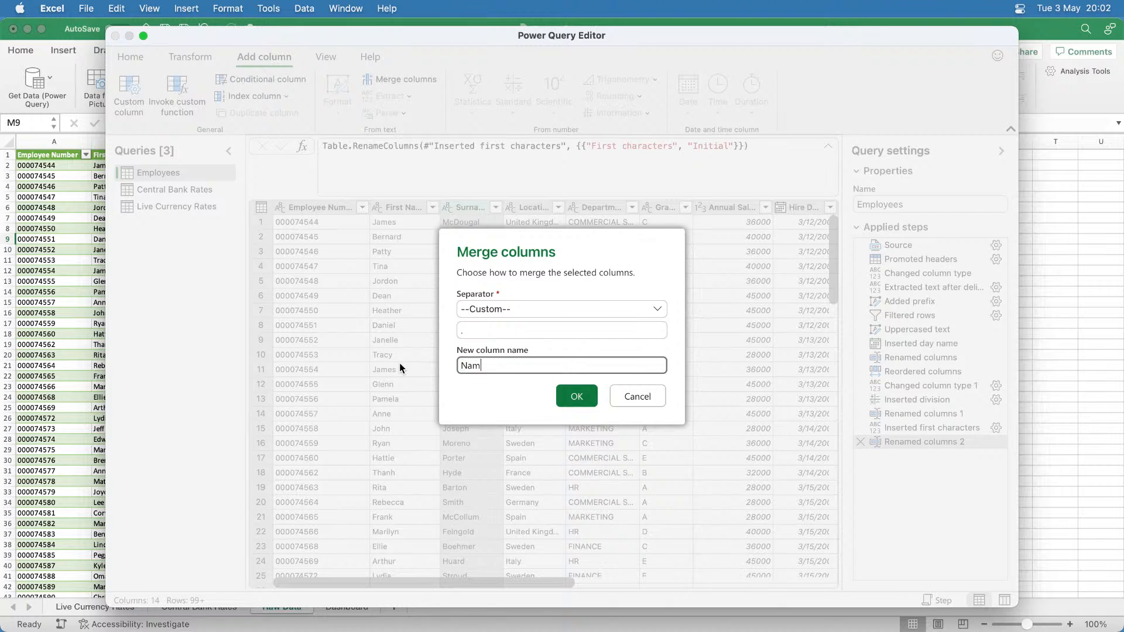
text(e)
click(575, 398)
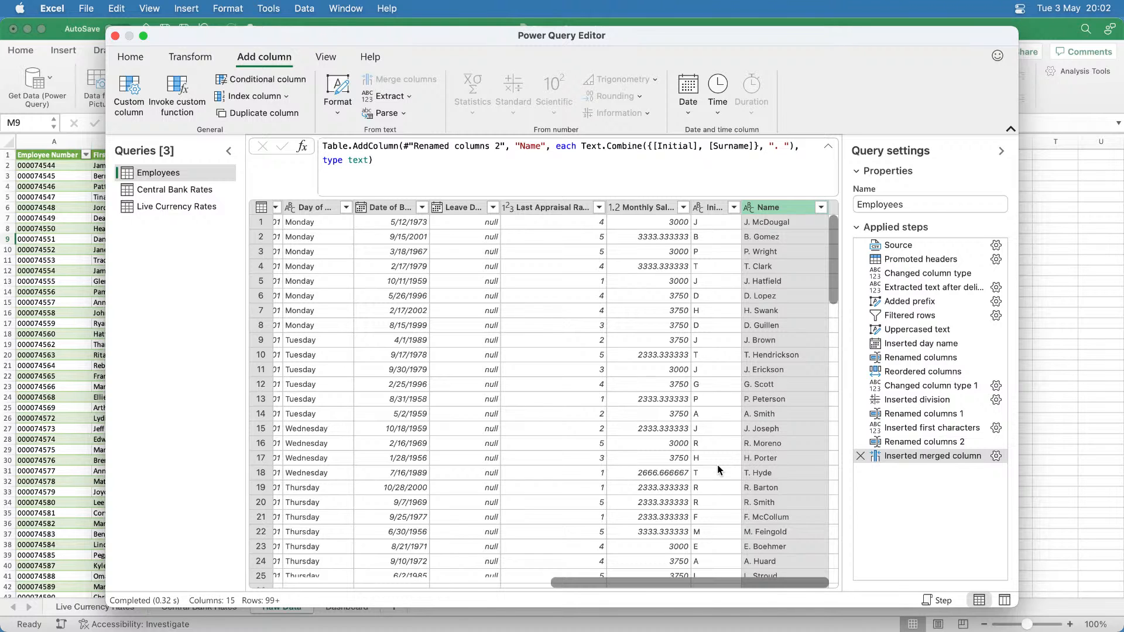
Remove the Initial column from the Employees query.
click(709, 210)
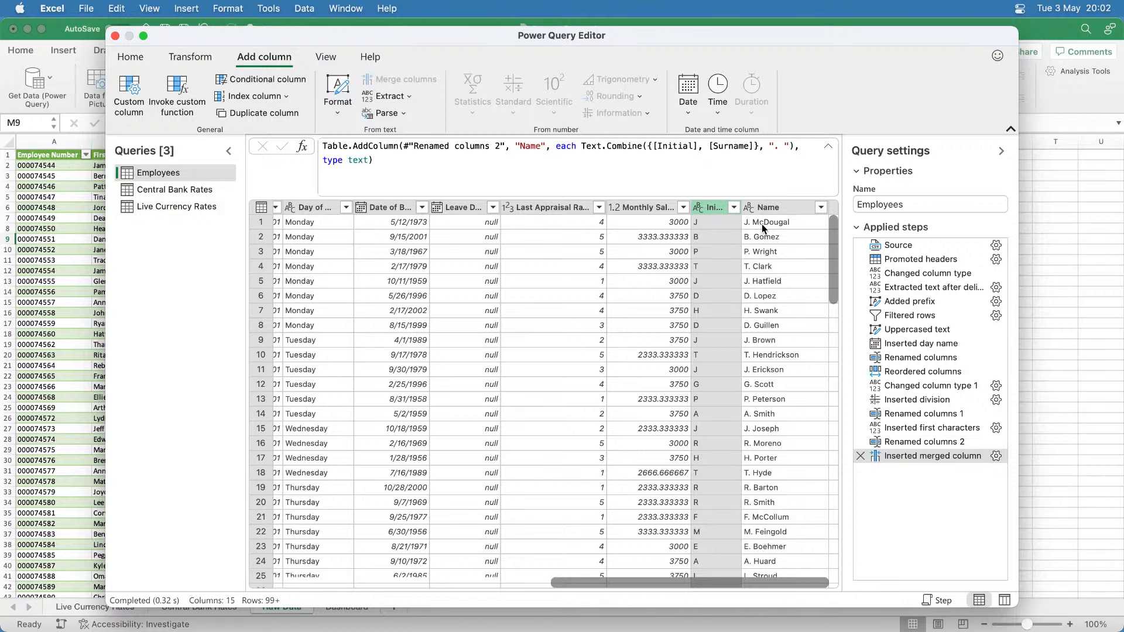
drag(637, 584, 718, 586)
right_click(711, 214)
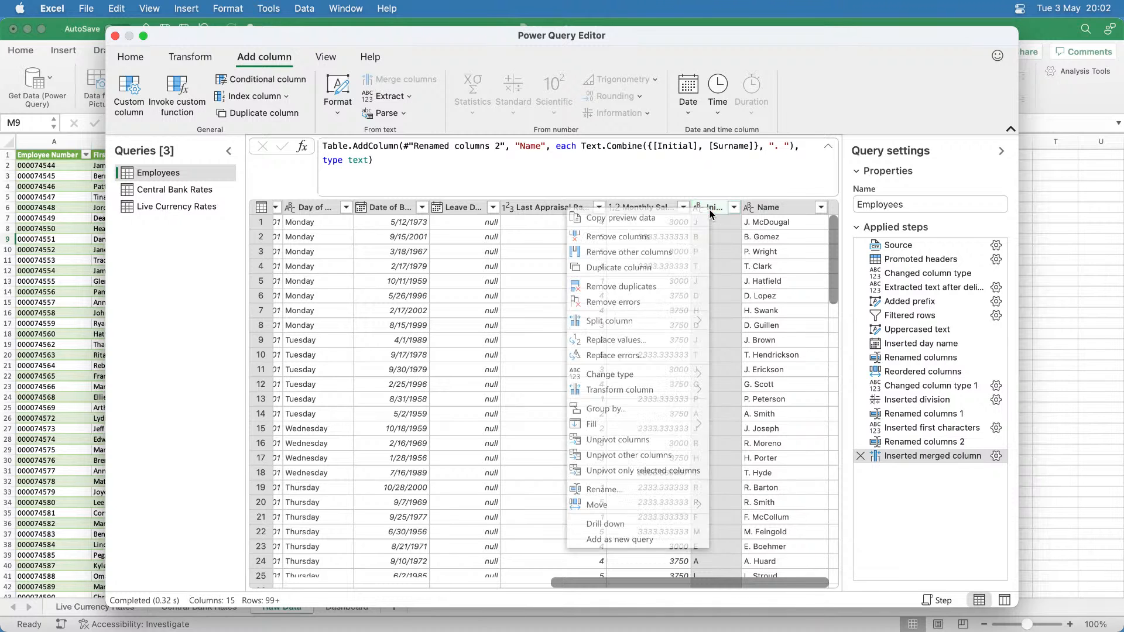
click(655, 240)
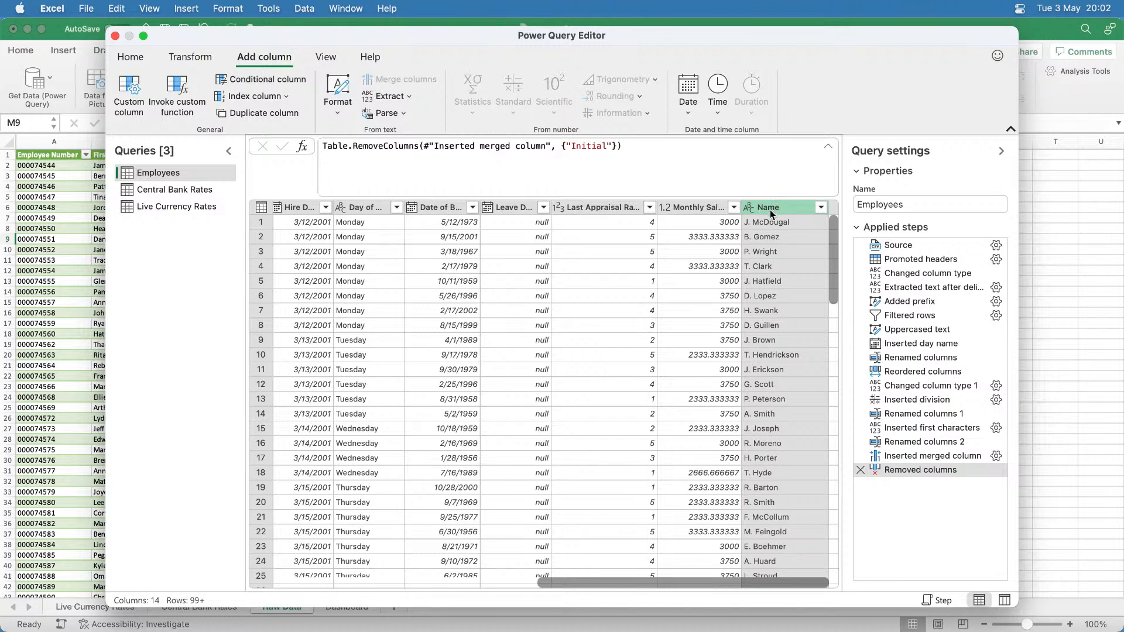
Review the merged-column and removed-columns steps of the Employees query and its middle columns.
click(922, 457)
click(929, 472)
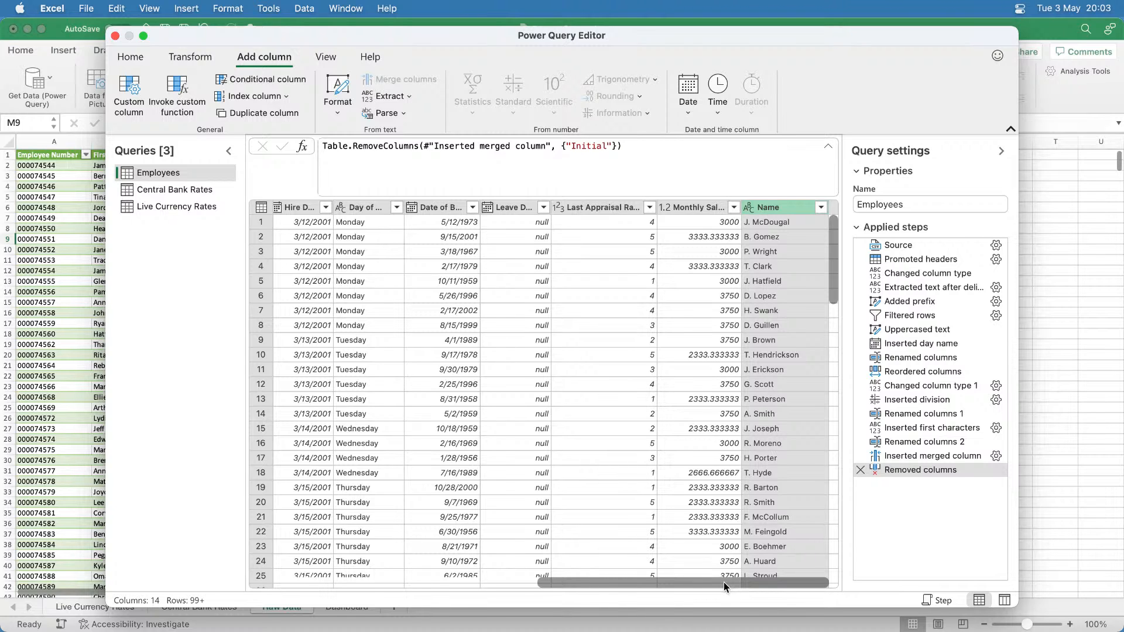
drag(724, 581, 549, 570)
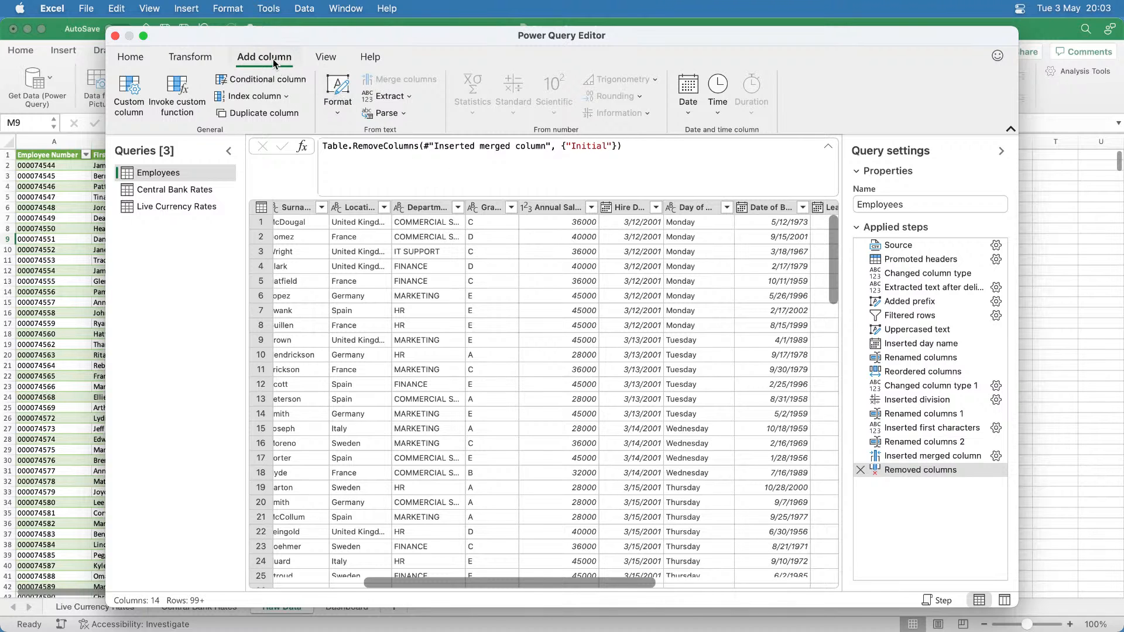
Start a custom column in the Employees query and name it Tax.
click(129, 93)
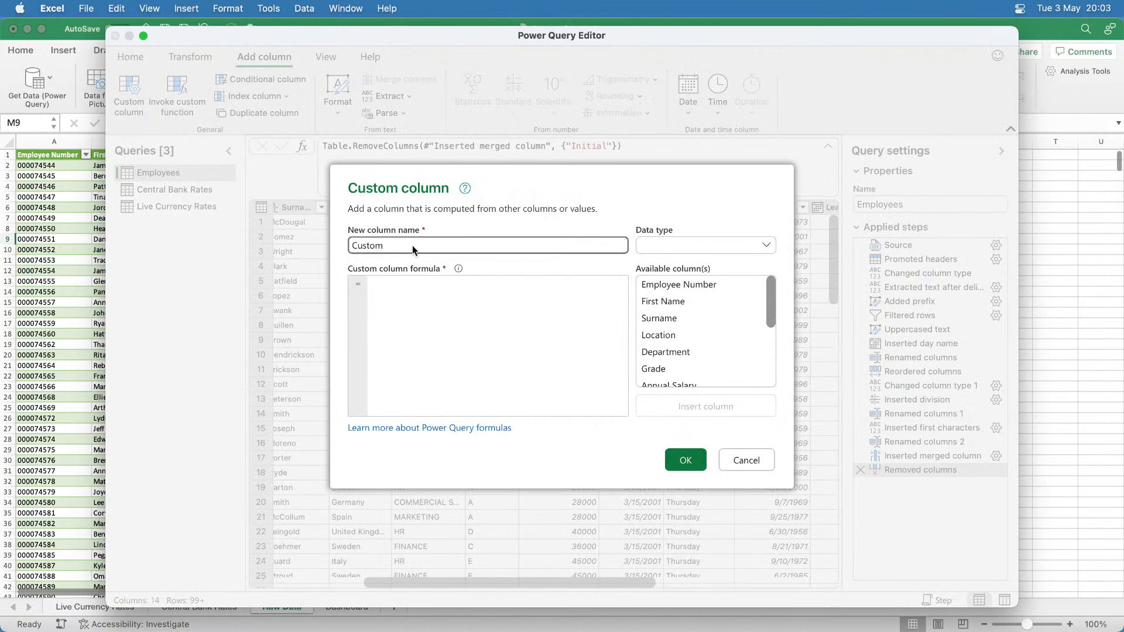
double_click(412, 244)
text(Tax)
click(383, 285)
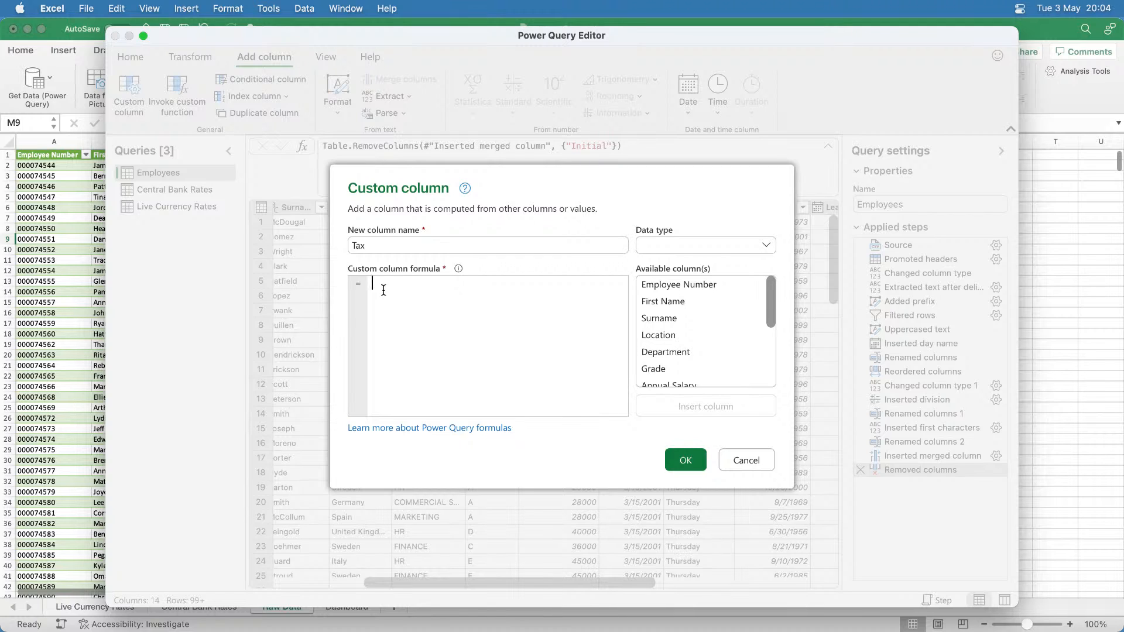
Enter the Tax formula: if [Annual Salary] > 40000 then [Annual Salary] * 0.2 else [Annual Salary] * 0.1.
text(if)
scroll(690, 358, down, 1)
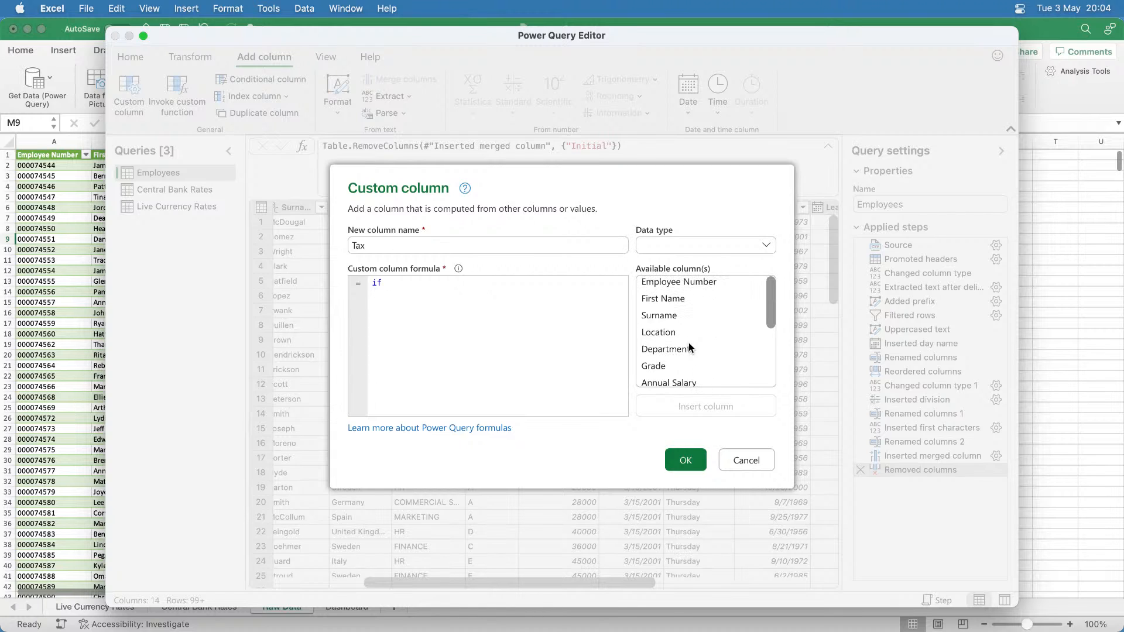
double_click(685, 381)
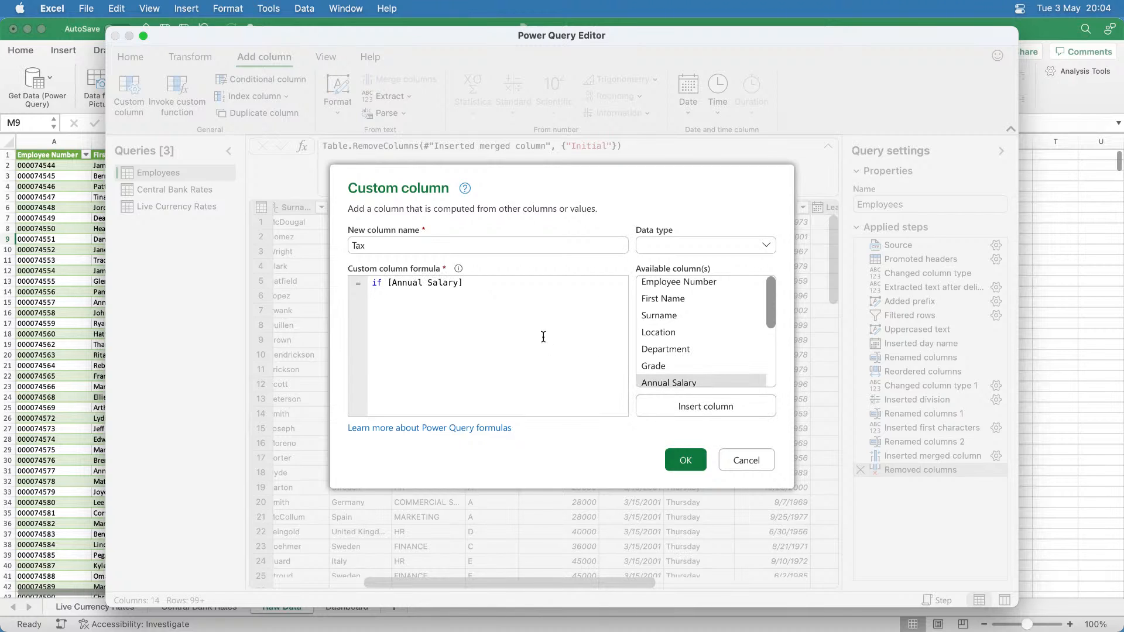
text(> 40000 then)
double_click(668, 381)
text(* 0.)
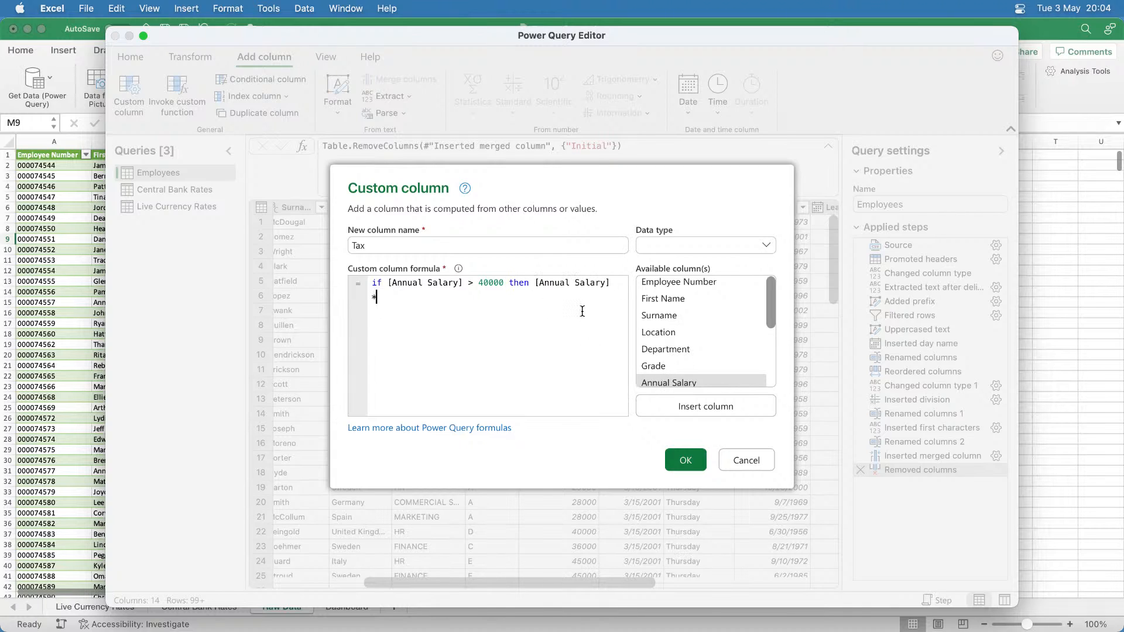
text(2 else)
double_click(659, 382)
text(* 0.1)
Try capitalising the formula's keyword as "Then" to test case sensitivity.
key(Delete)
text(T)
click(679, 460)
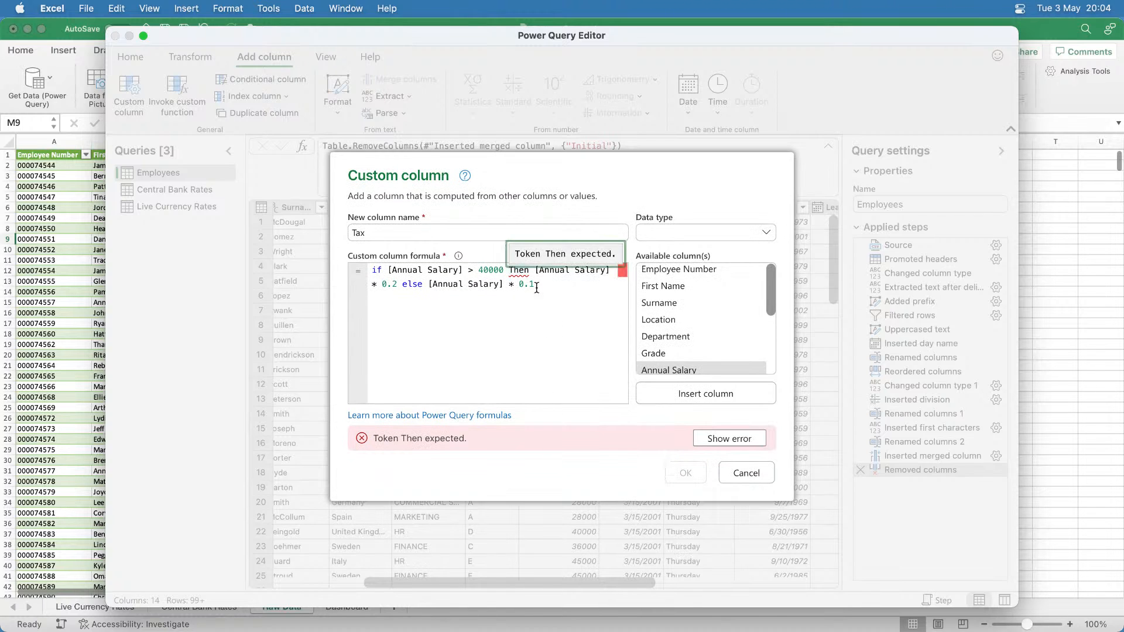
Restore the lowercase keyword "then" in the formula and add the Tax column.
click(515, 271)
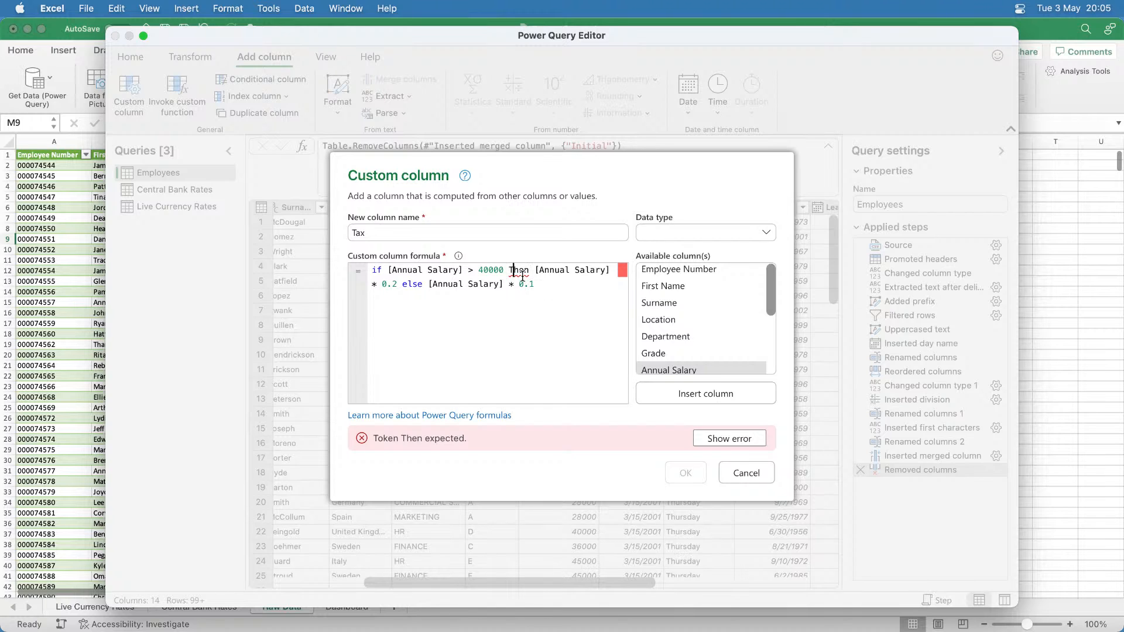
key(BackSpace)
text(t)
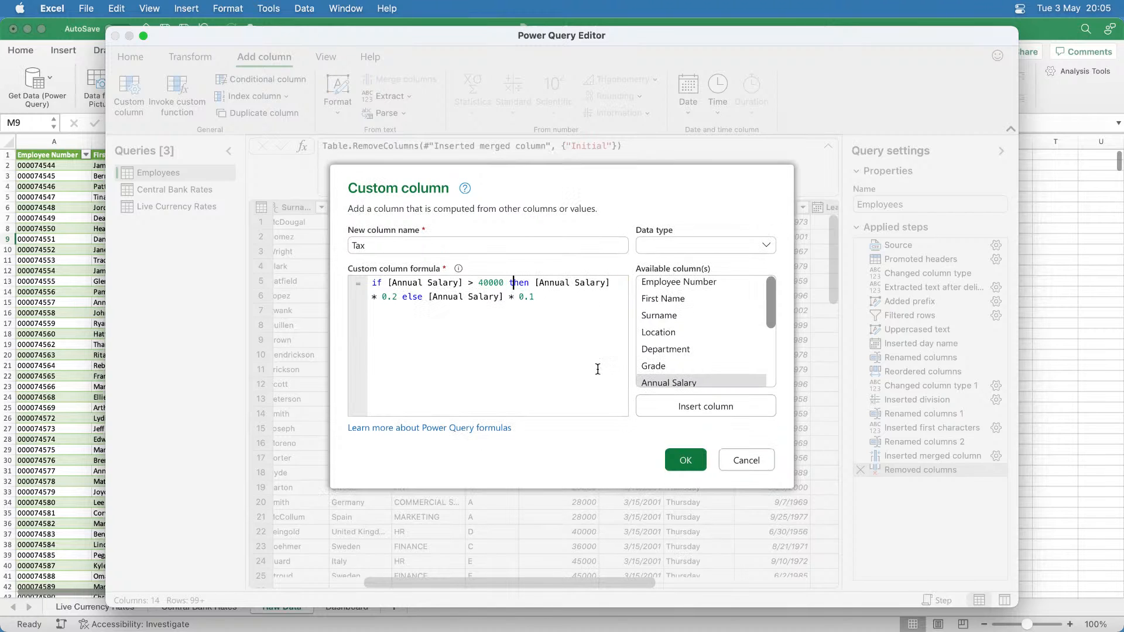
click(682, 462)
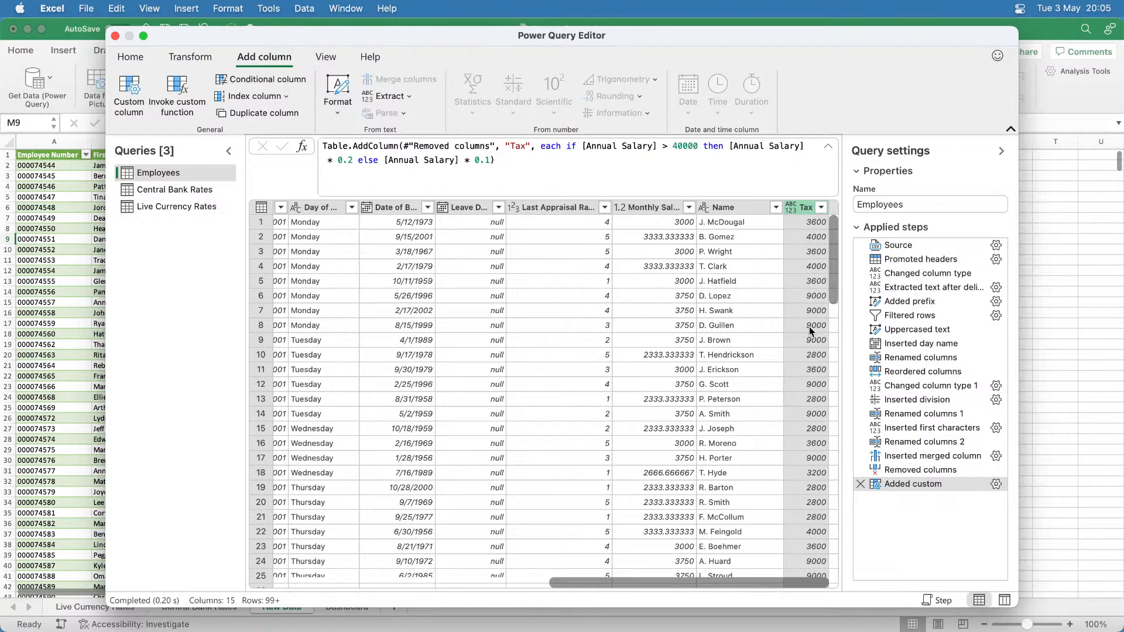
Close the query editor discarding the changes, and close the Power Query 1 workbook without saving.
drag(725, 581, 621, 578)
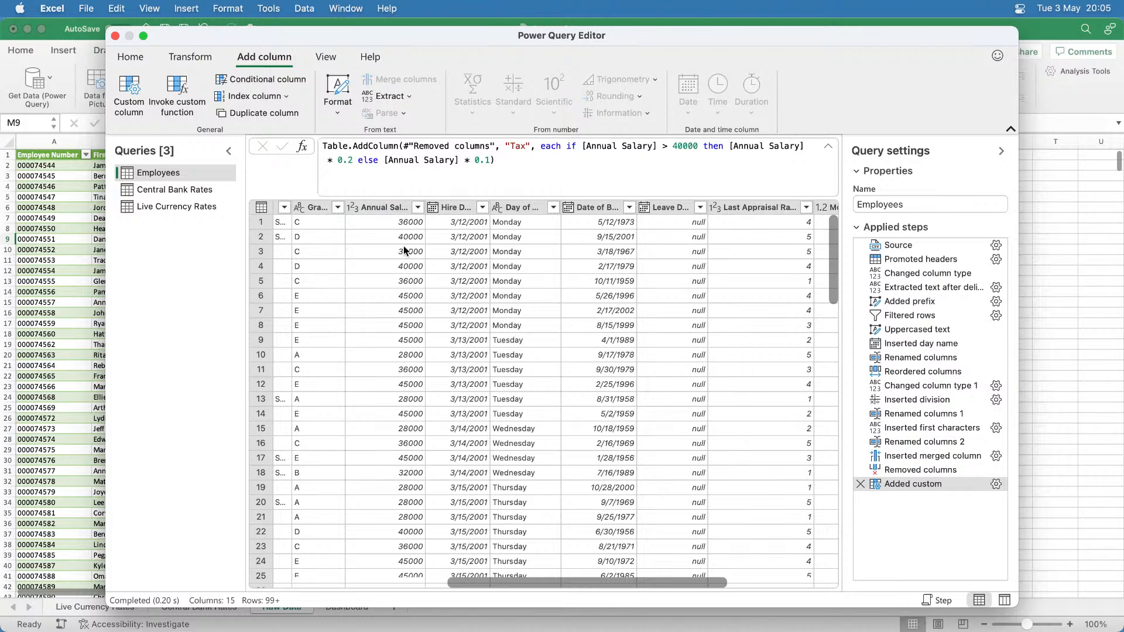
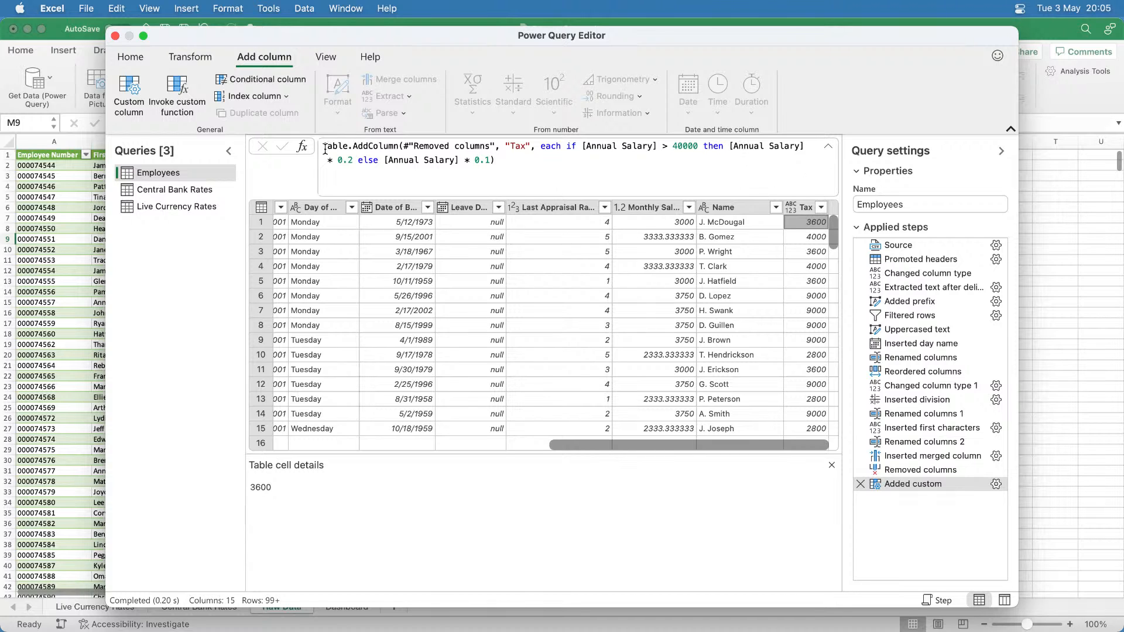
click(116, 37)
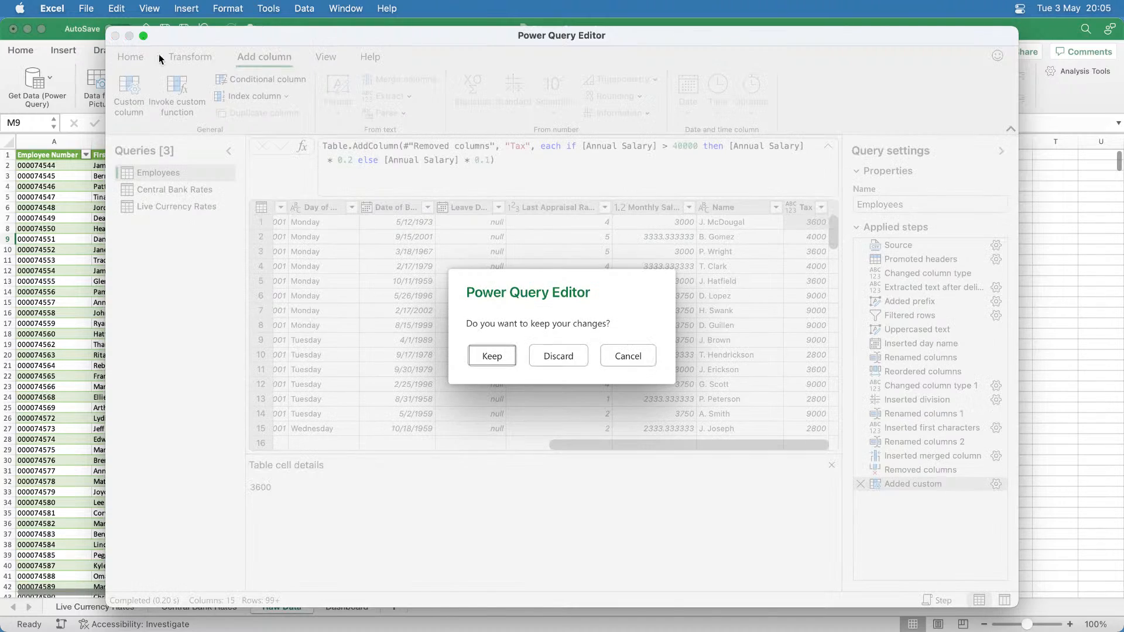
click(559, 357)
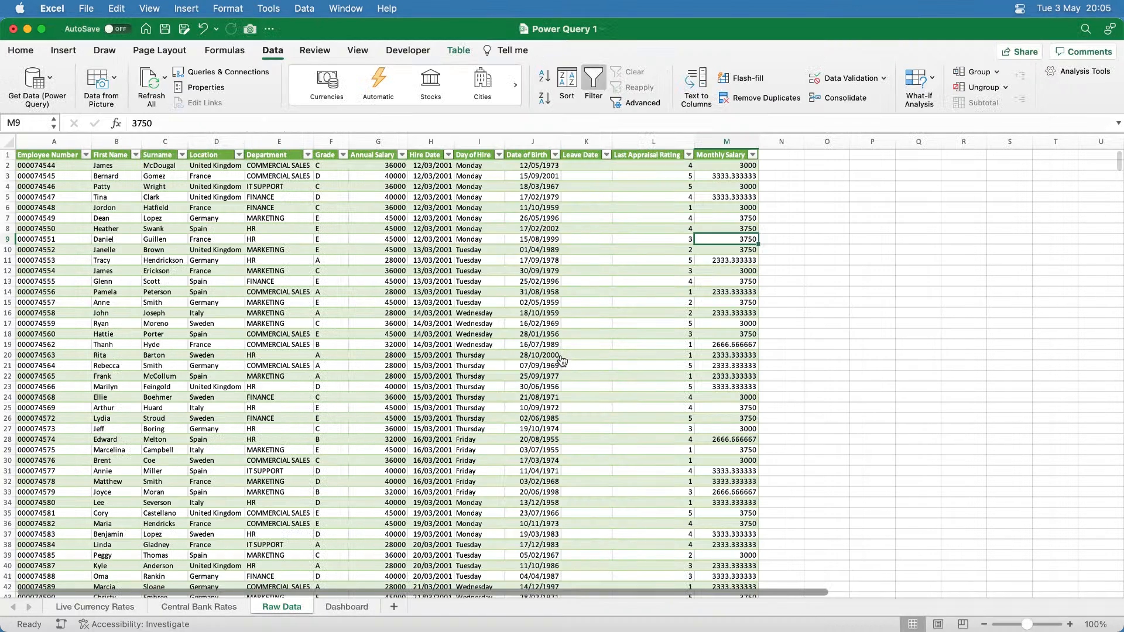
click(13, 29)
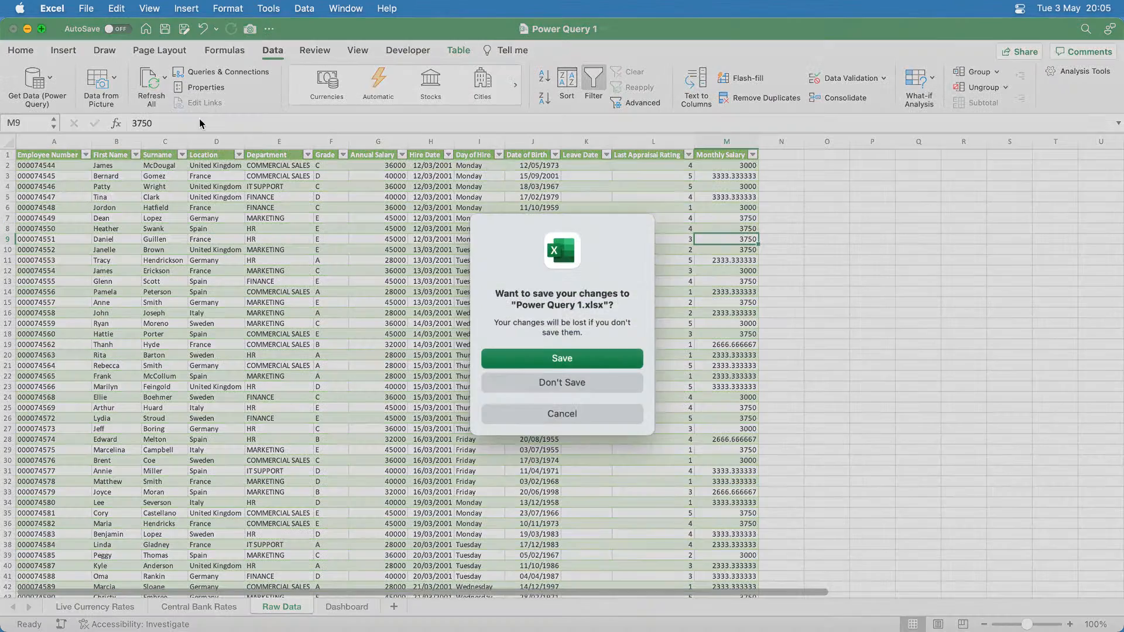
click(547, 384)
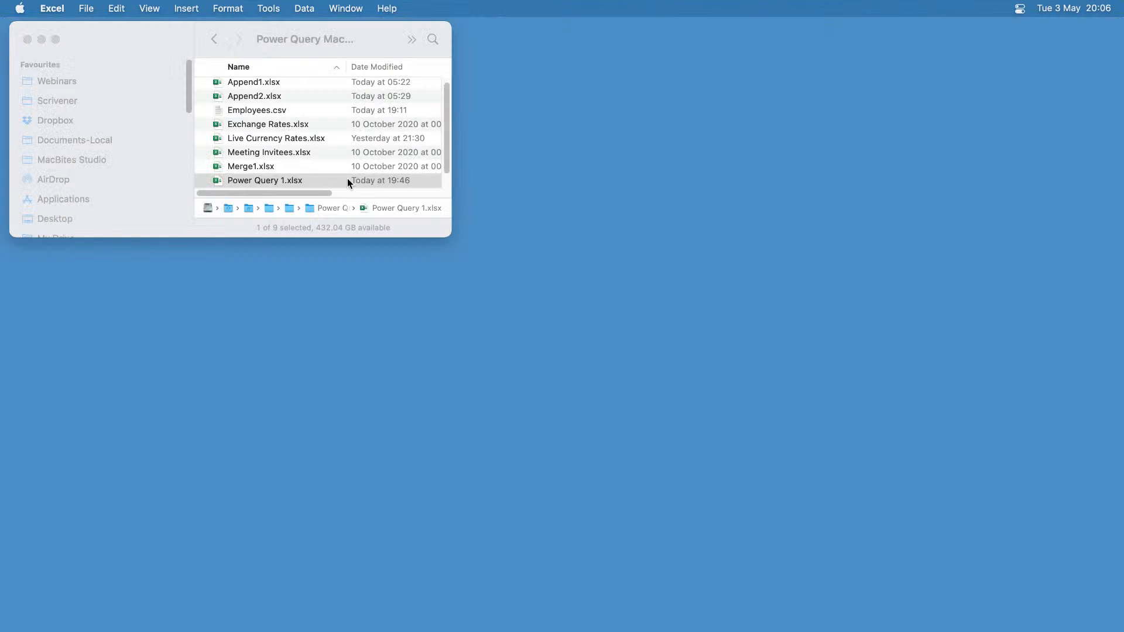
Open the Unpivot workbook from the Power Query files folder.
scroll(336, 166, down, 2)
scroll(336, 166, up, 3)
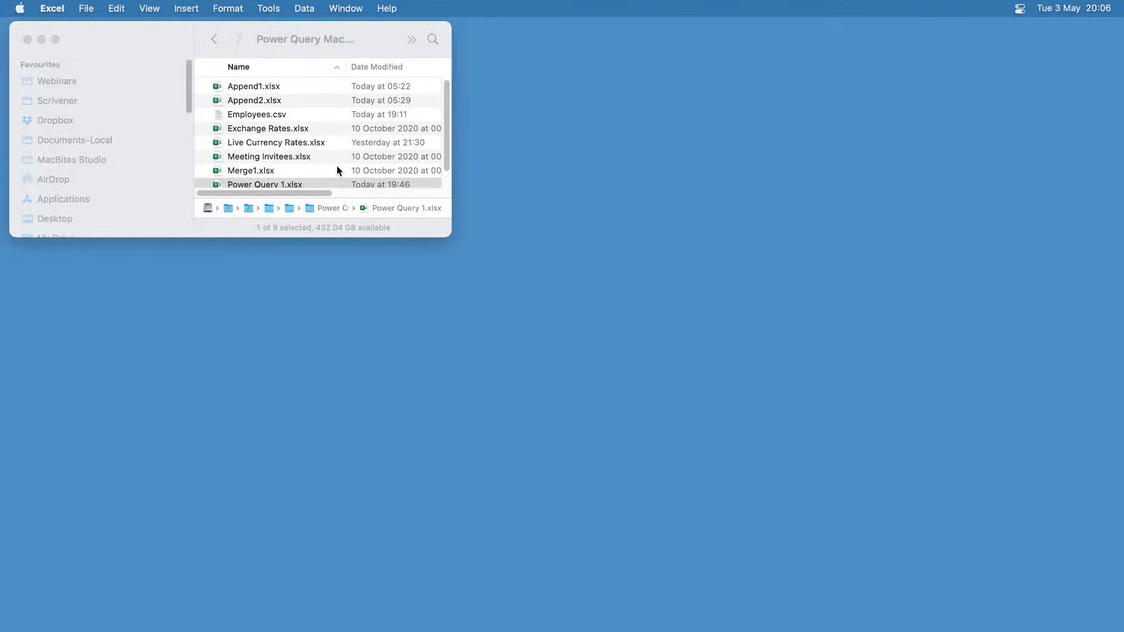
scroll(337, 170, down, 2)
double_click(287, 173)
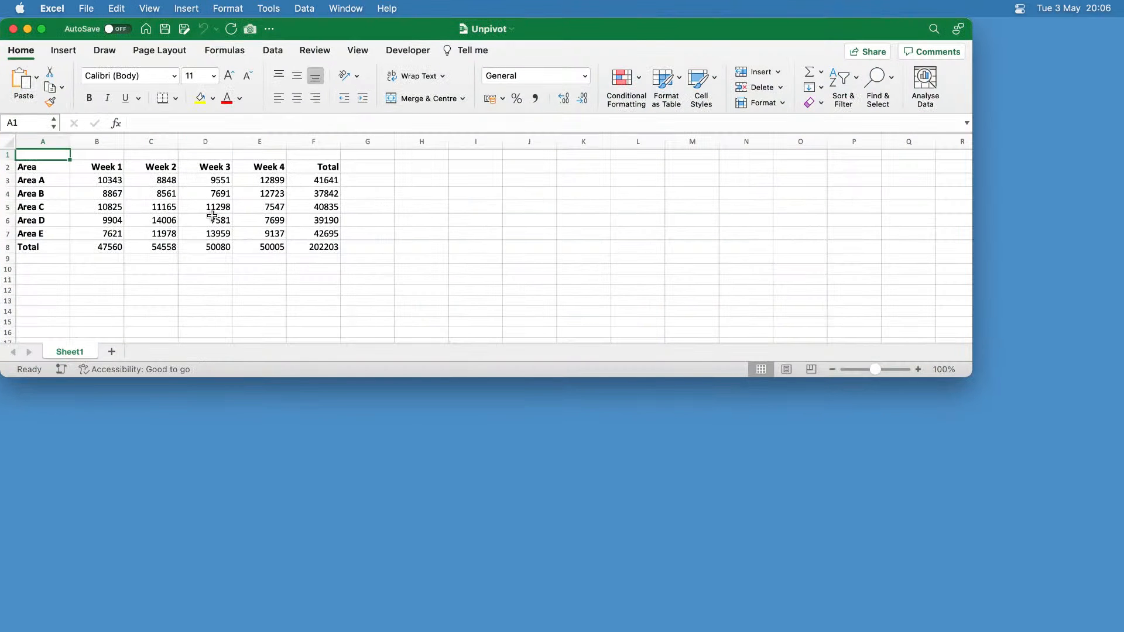
Examine the layout of the Sheet1 table: area labels, week headings, weekly values and the full range.
click(237, 223)
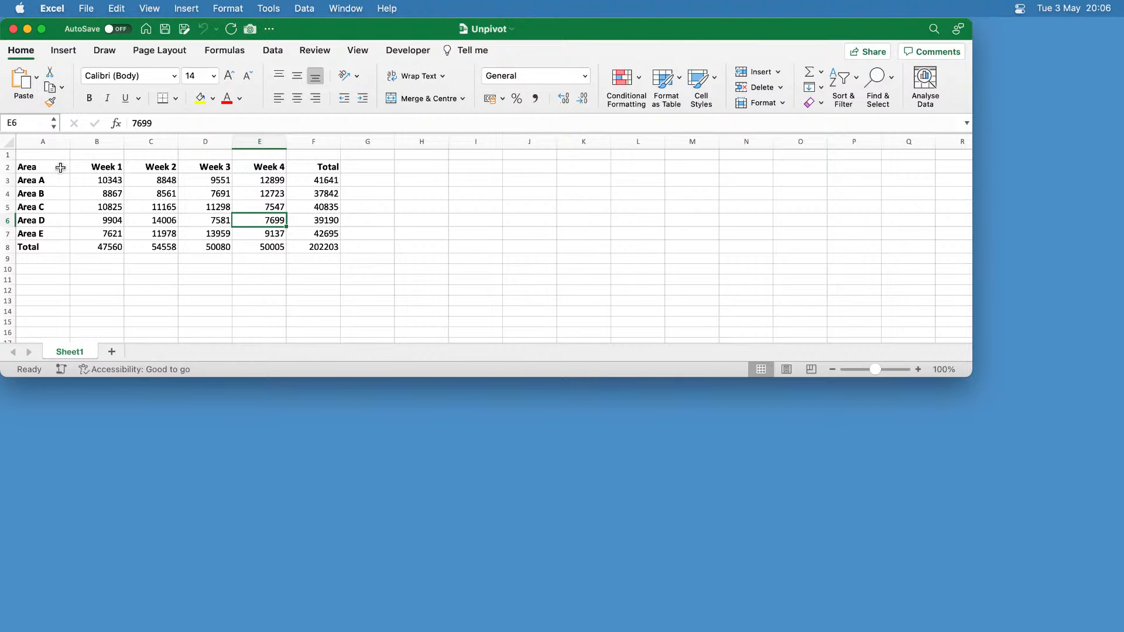
drag(60, 168, 53, 245)
drag(62, 168, 284, 167)
drag(111, 183, 260, 248)
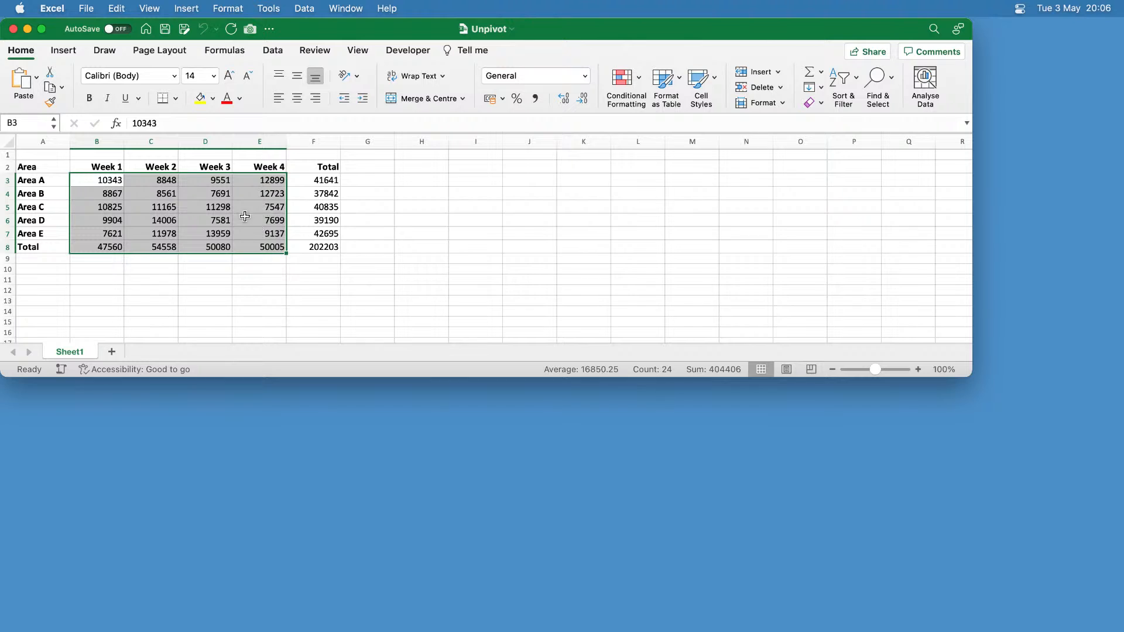
click(228, 210)
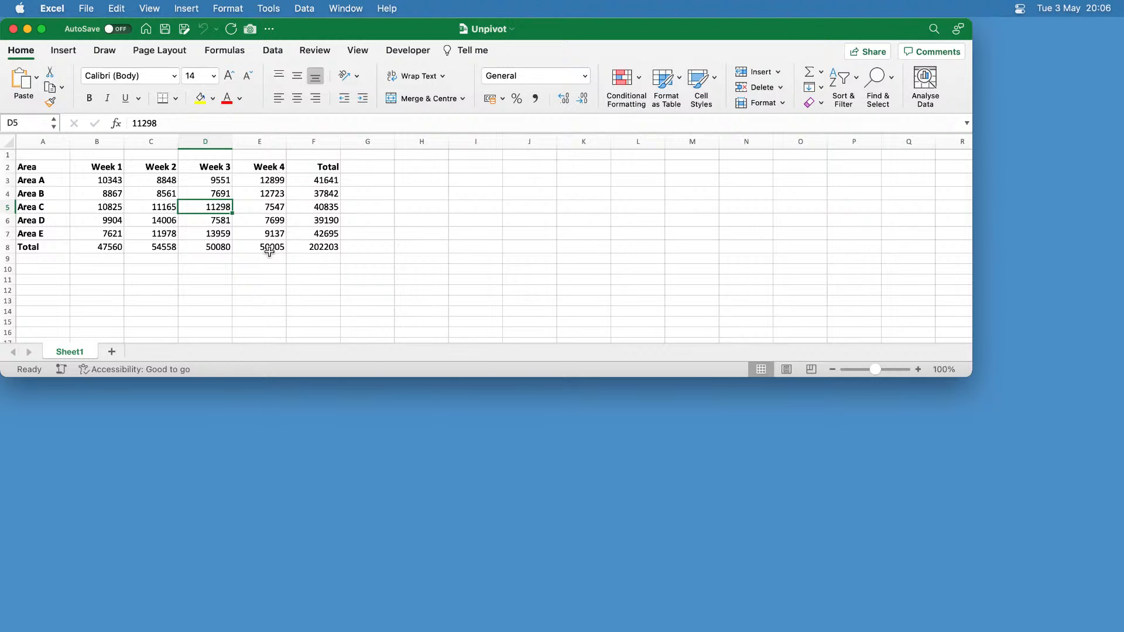
drag(47, 170, 307, 247)
click(269, 220)
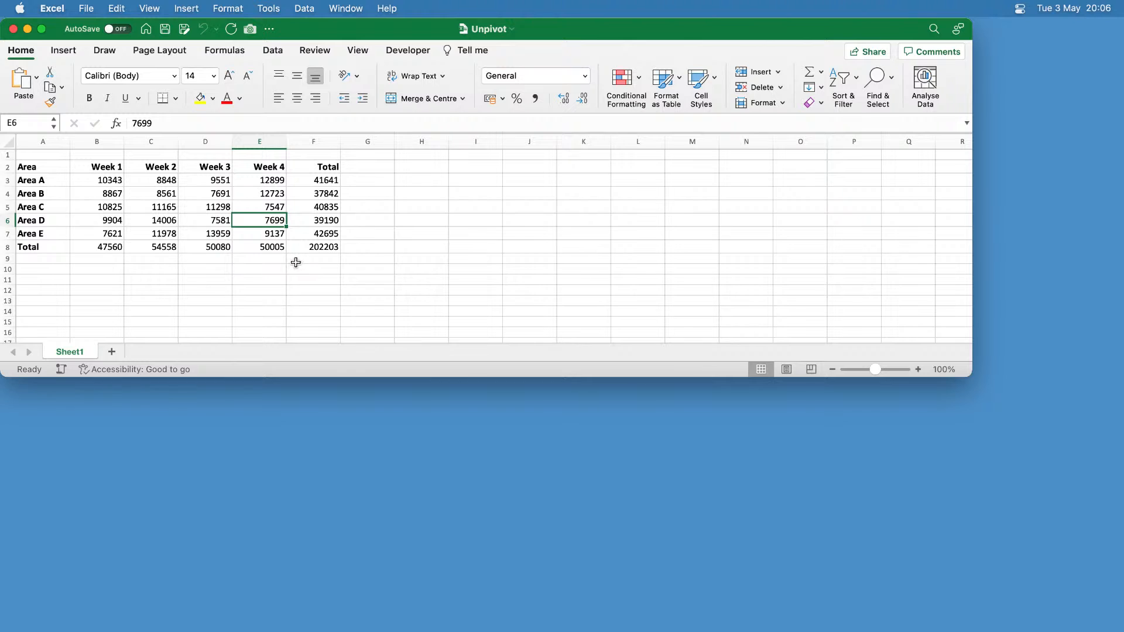
Check the SUM formulas in the table's Total column and Total row.
click(315, 178)
click(324, 195)
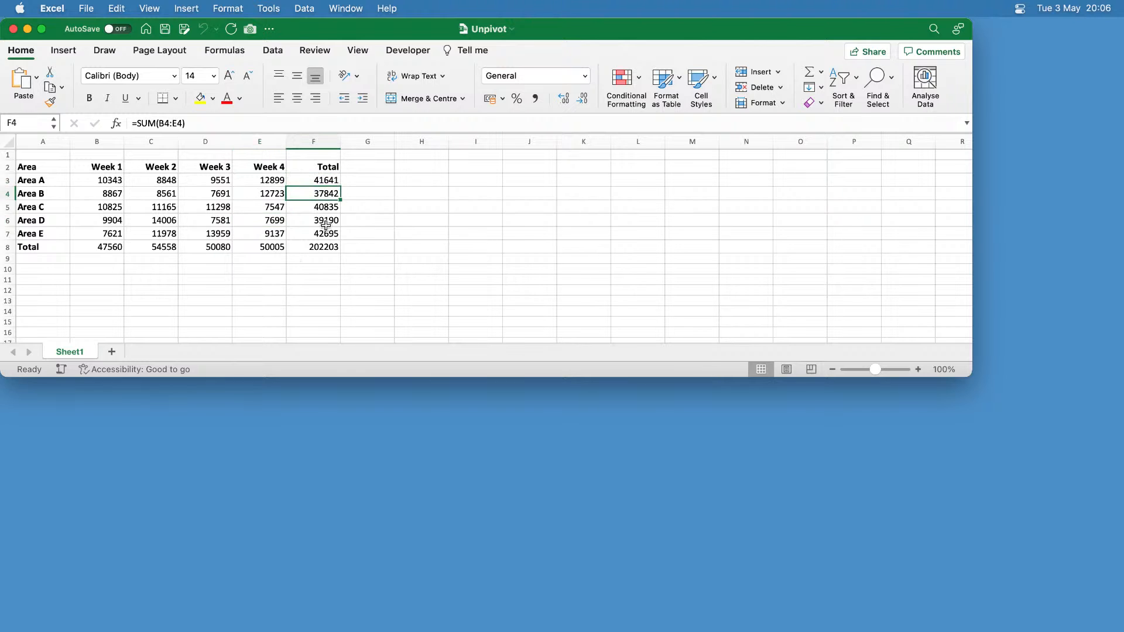
click(325, 233)
click(115, 246)
click(159, 247)
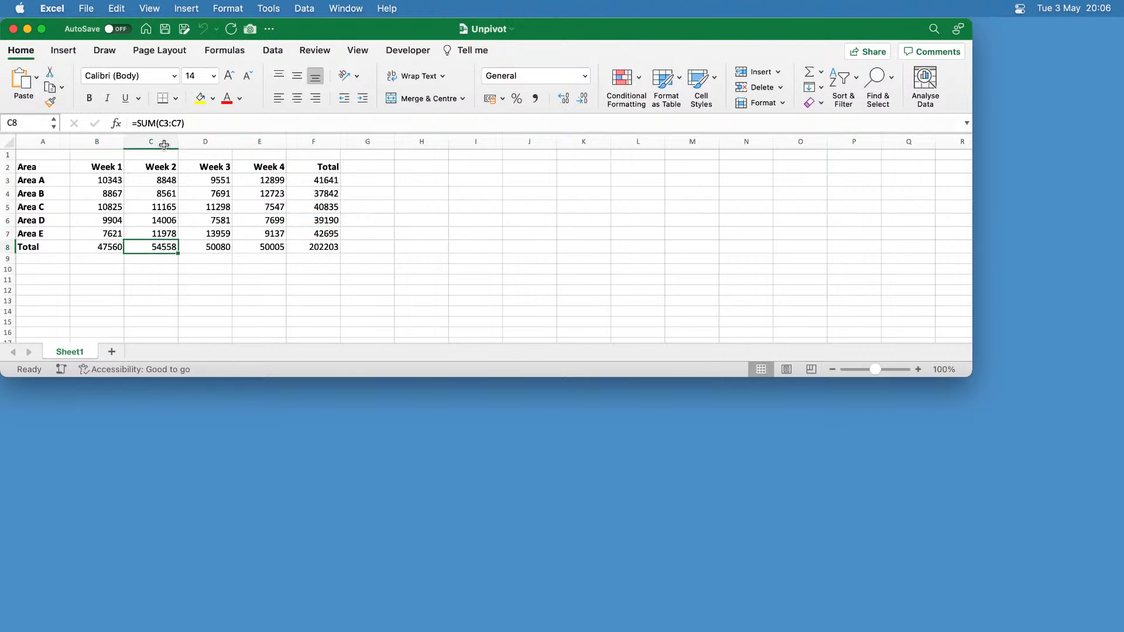
click(186, 208)
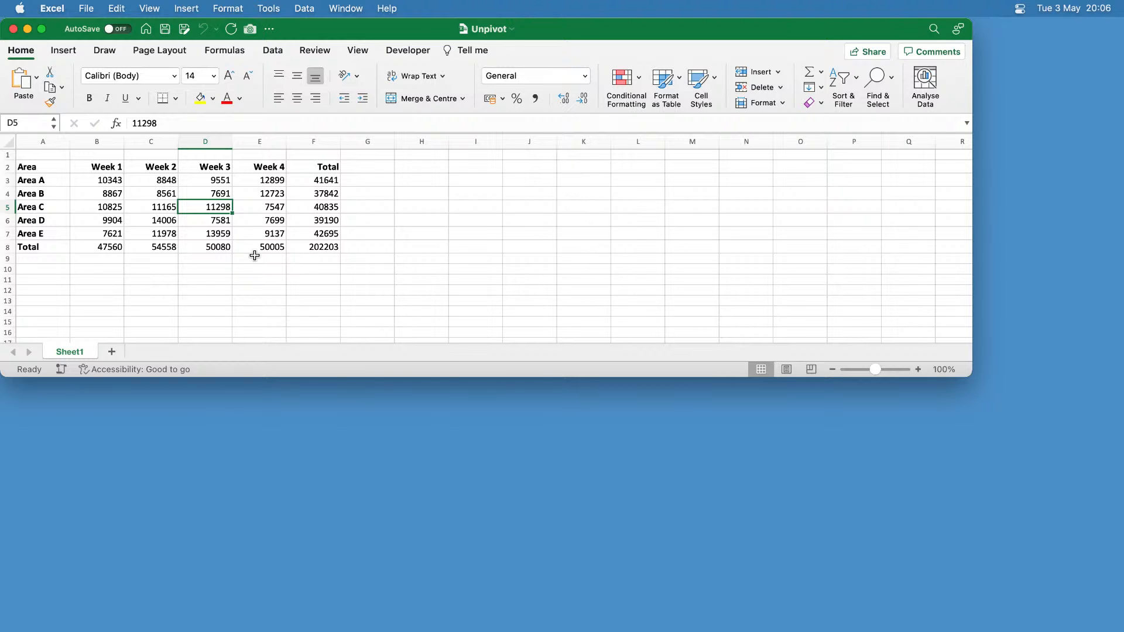
Outline a three-column layout in the blank cells beside the table and compare it with the source table.
click(425, 156)
drag(425, 157, 439, 319)
drag(471, 156, 486, 322)
drag(533, 156, 539, 304)
drag(431, 156, 525, 322)
drag(54, 170, 303, 254)
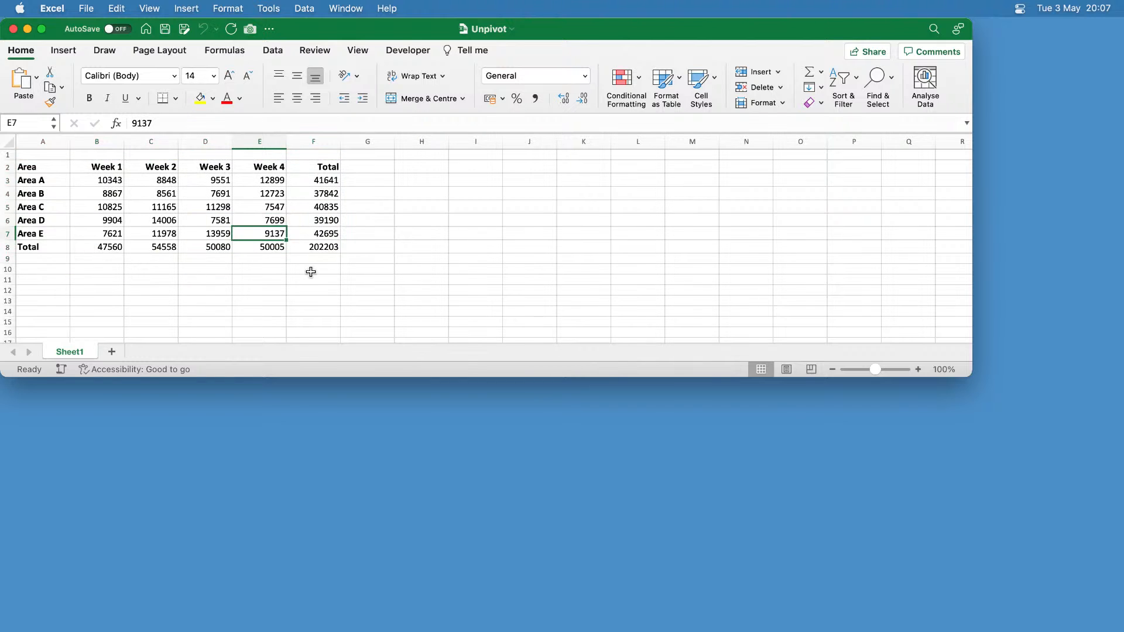
drag(61, 174, 281, 247)
click(268, 217)
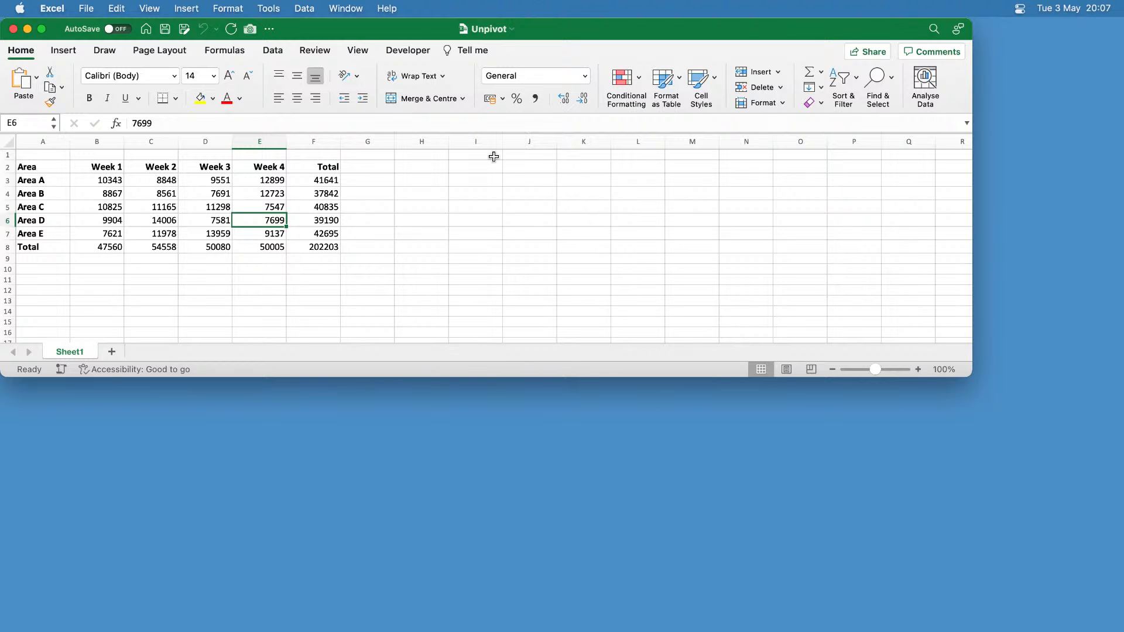
drag(492, 155, 593, 343)
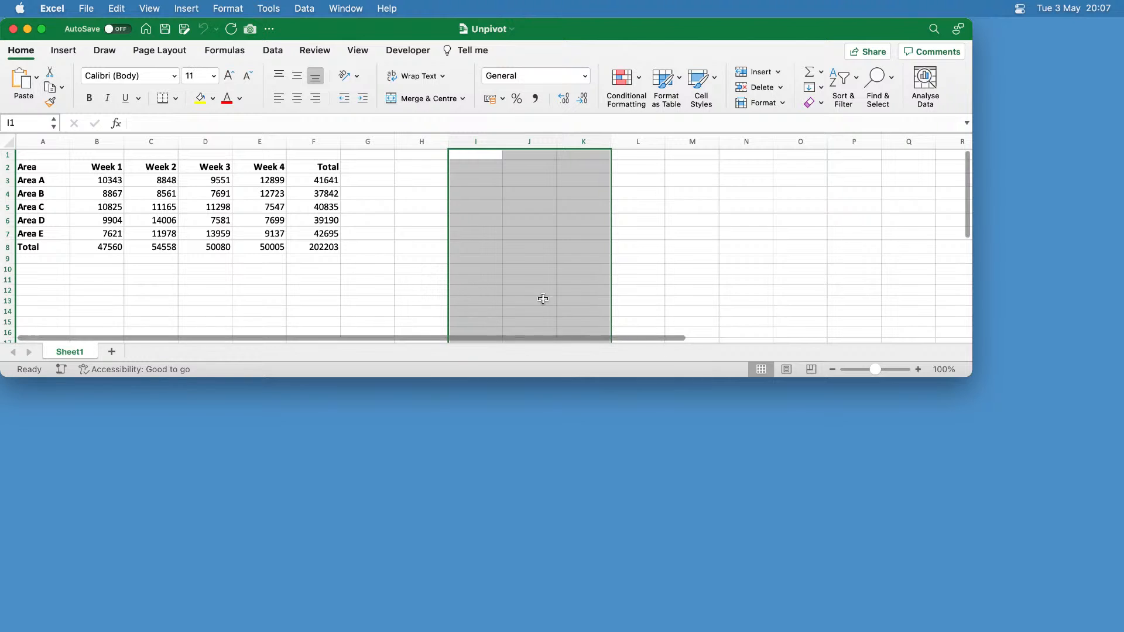
Highlight the whole source table A2:F8 and check the Area B total formula in F4.
click(47, 166)
drag(47, 167, 315, 240)
click(317, 236)
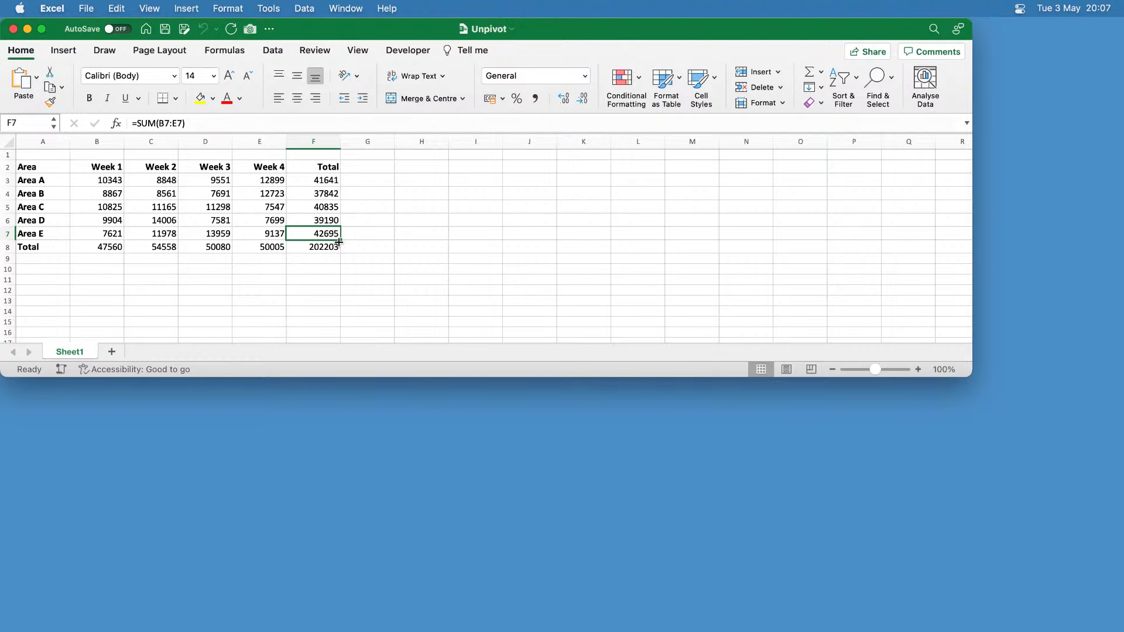
drag(39, 166, 295, 247)
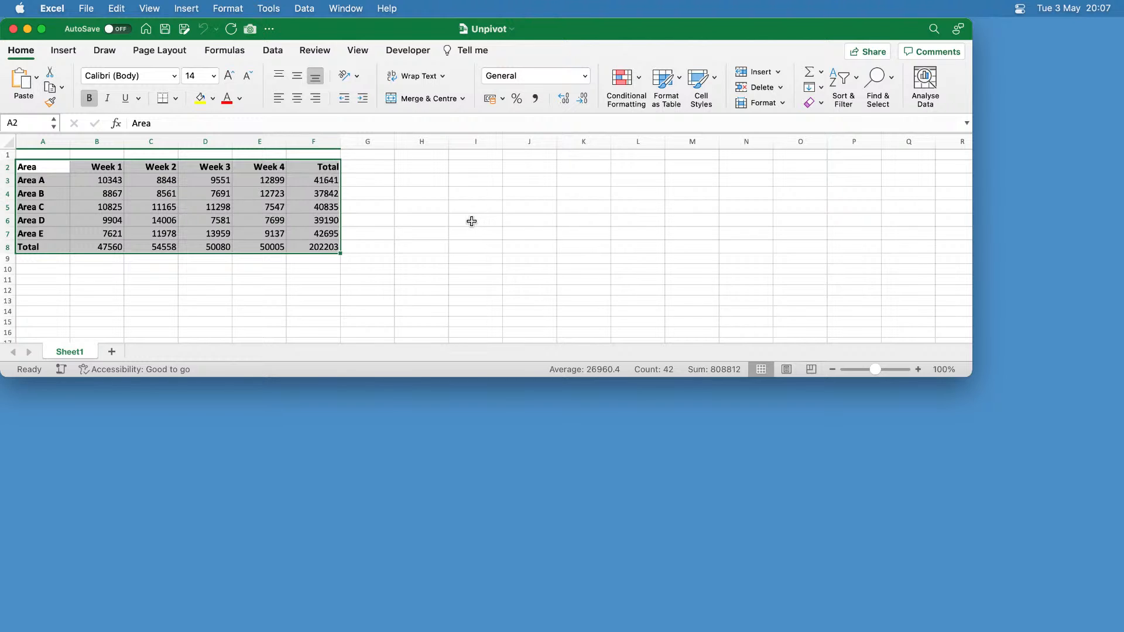
click(309, 193)
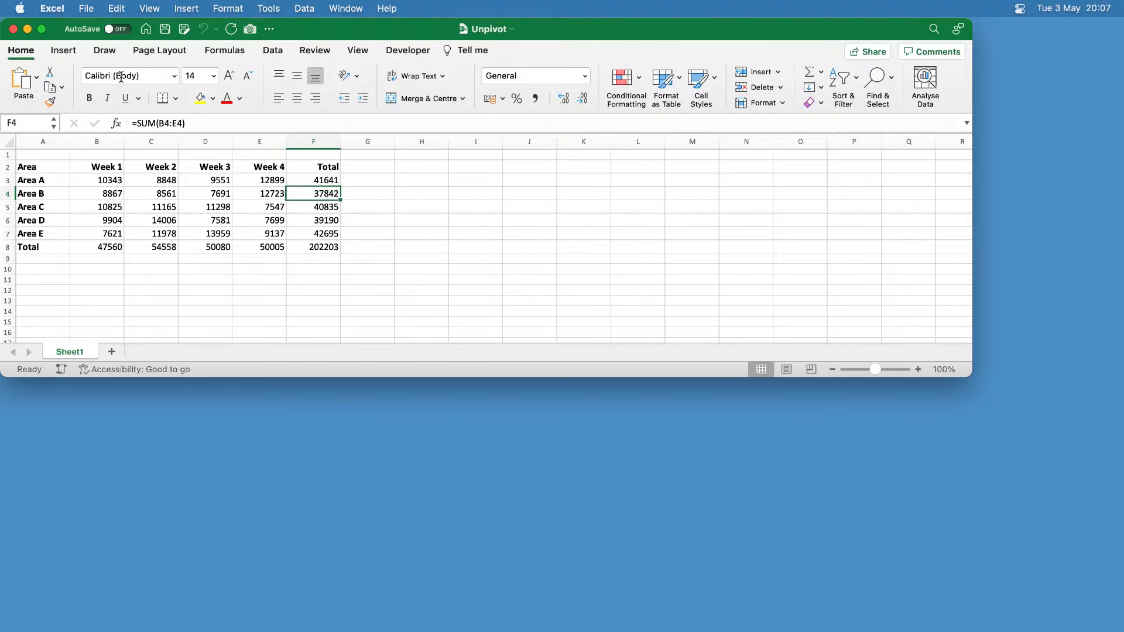
click(272, 51)
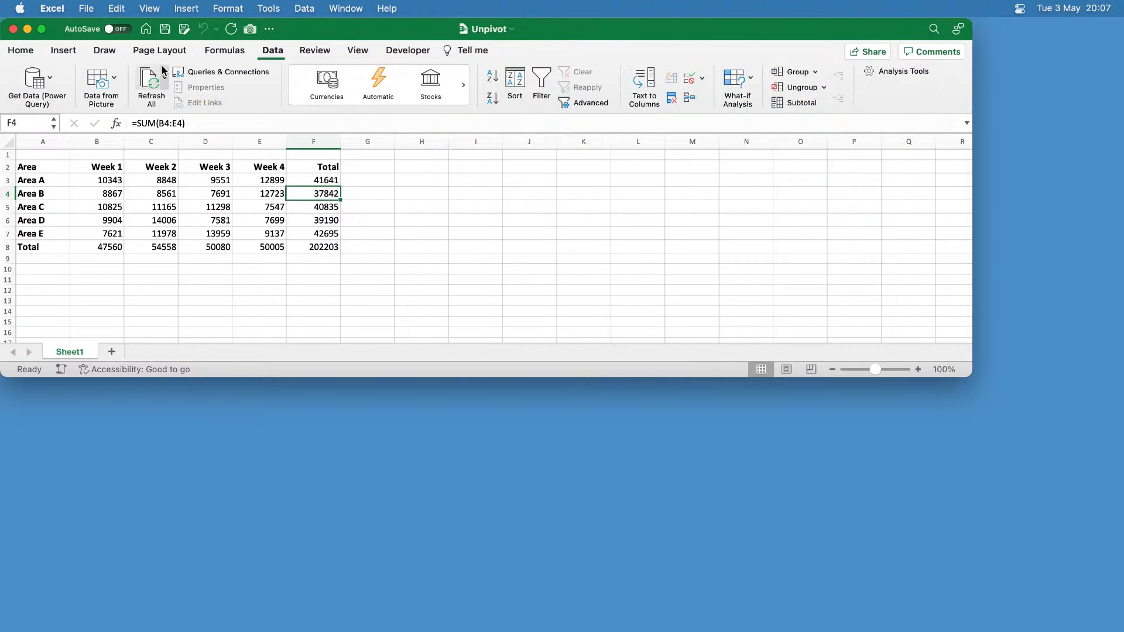
click(51, 78)
click(64, 101)
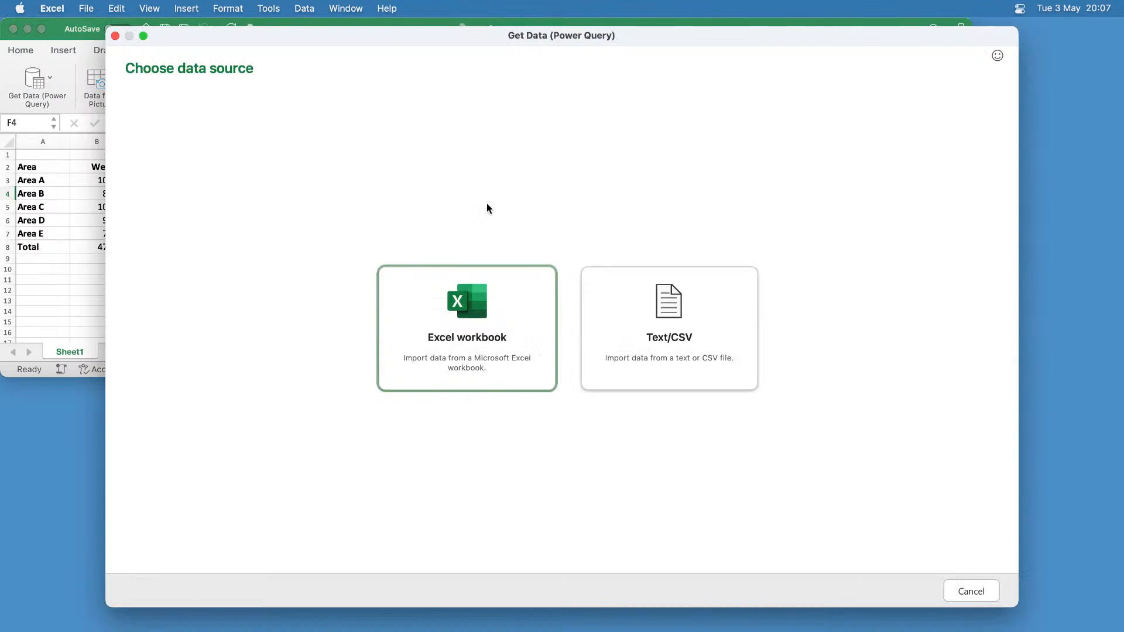
click(497, 309)
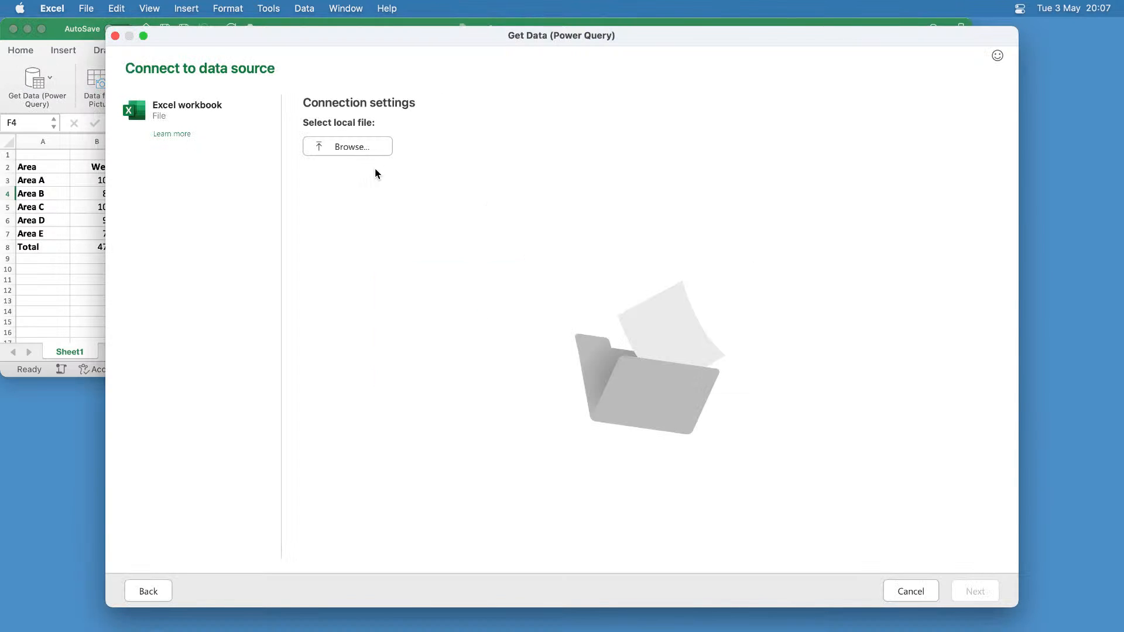
click(887, 587)
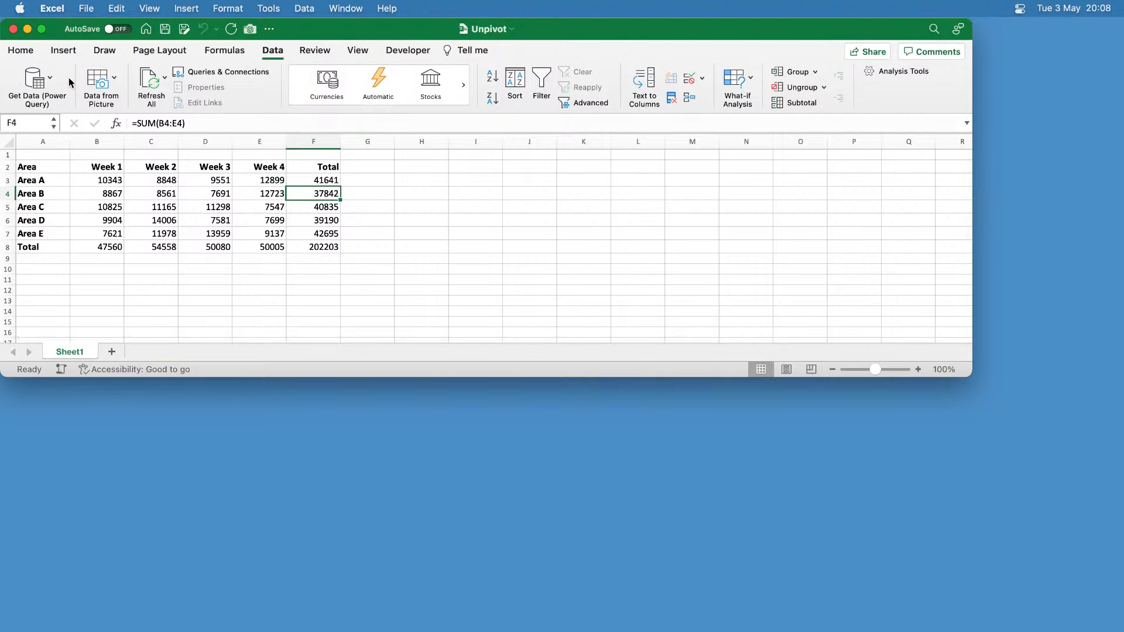
Launch the Power Query Editor and start a new query from an Excel workbook.
click(51, 81)
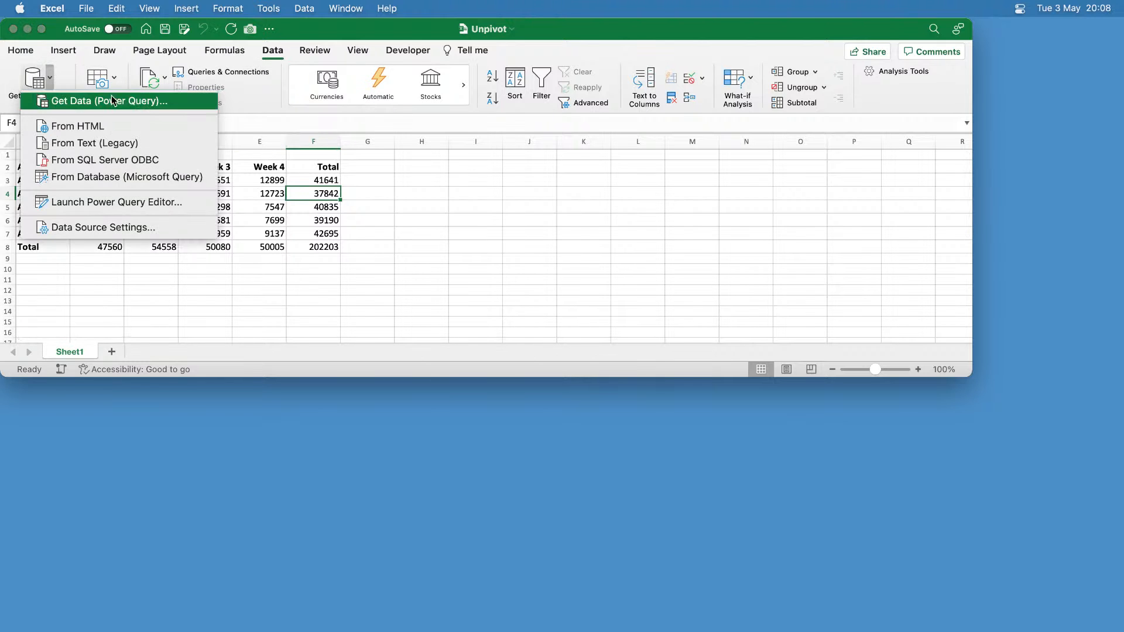
click(175, 205)
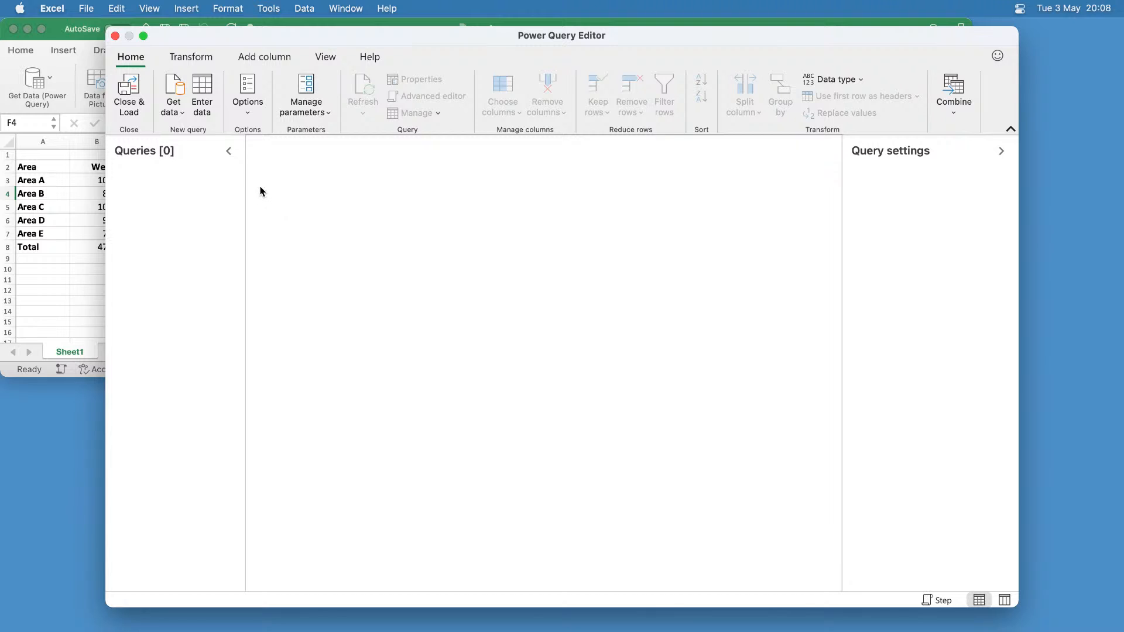
click(174, 112)
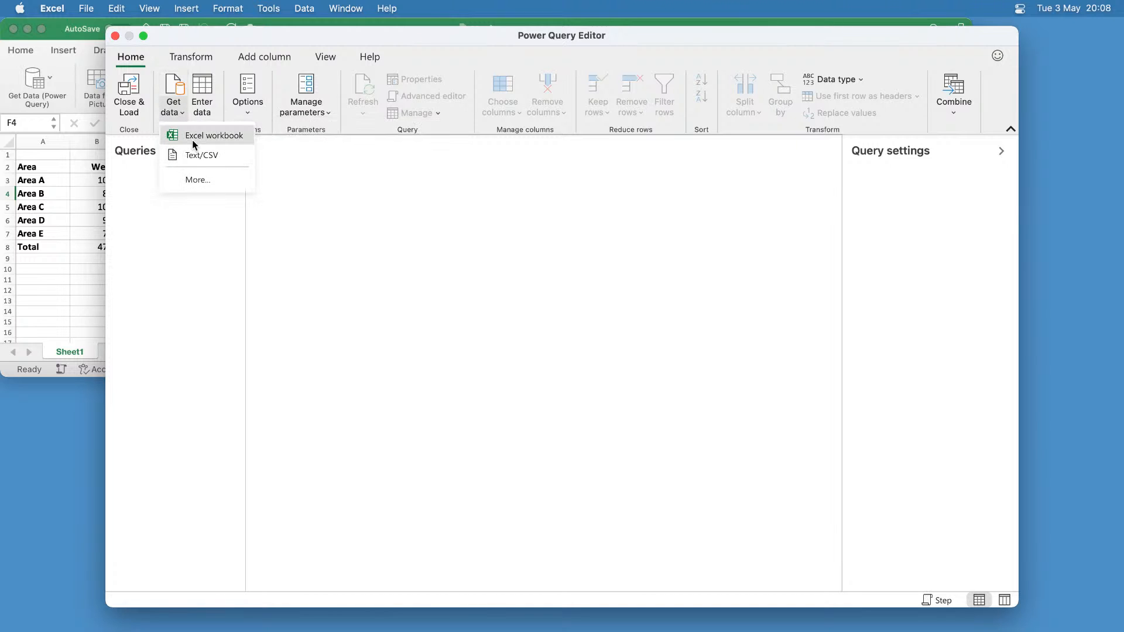
click(192, 139)
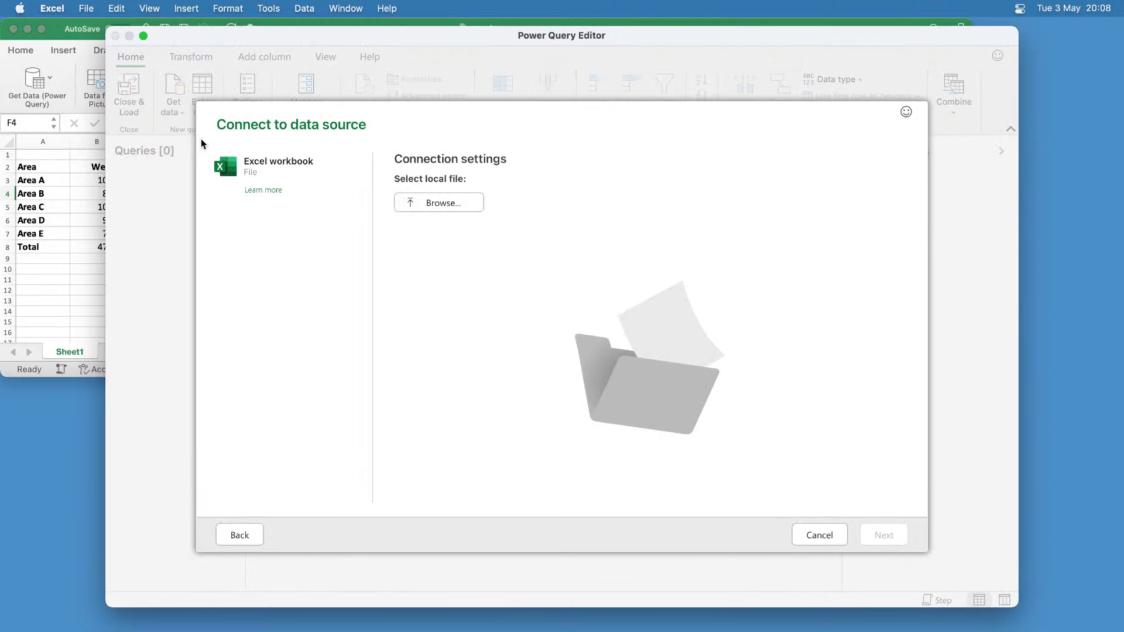
Connect to Unpivot.xlsx in the Power Query Mac Demo Files folder and create a query from its Sheet1.
click(436, 205)
click(374, 260)
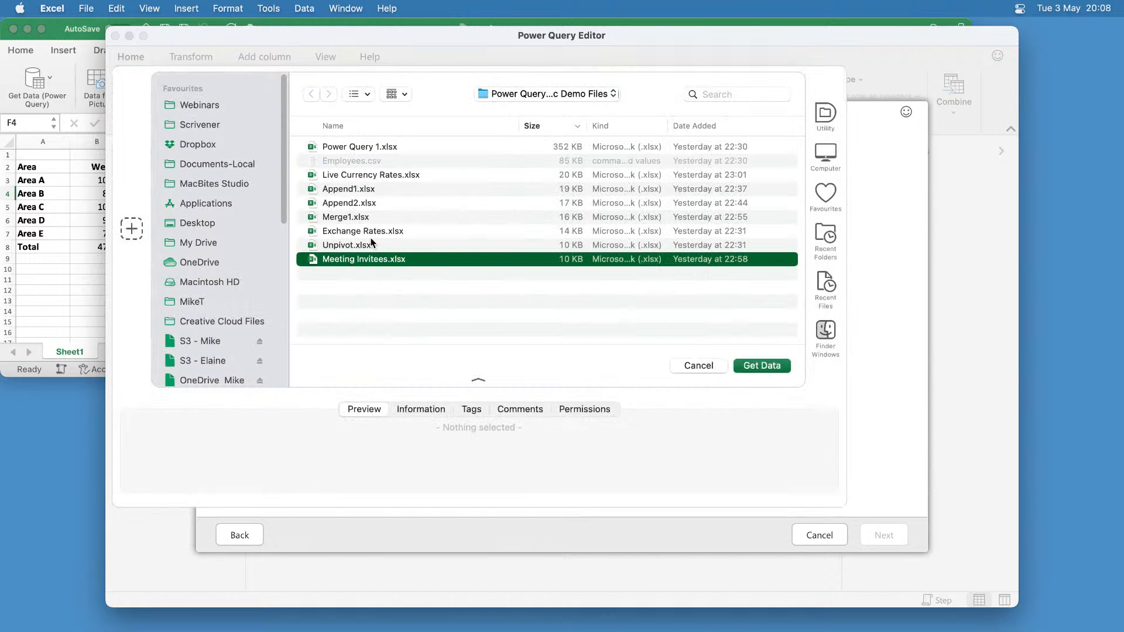
click(352, 244)
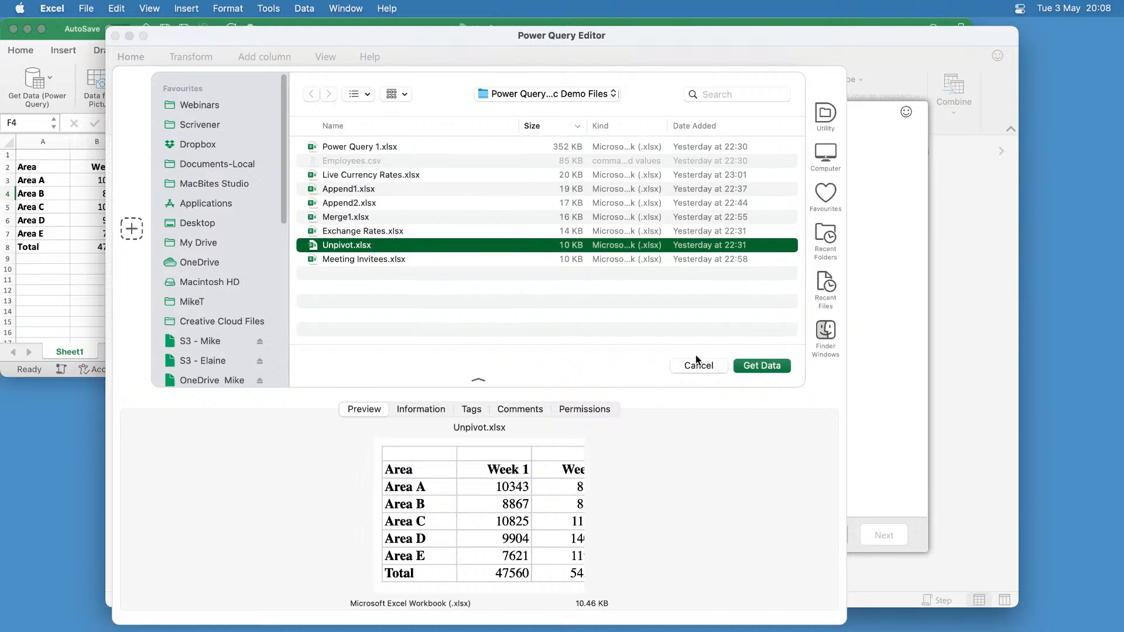
click(764, 369)
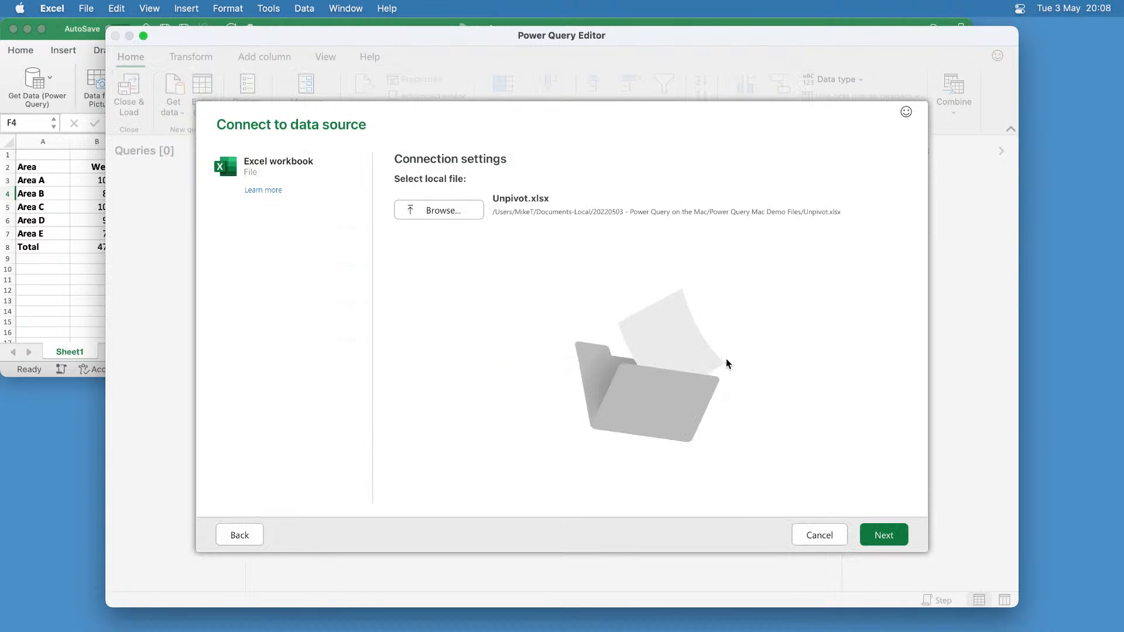
click(883, 535)
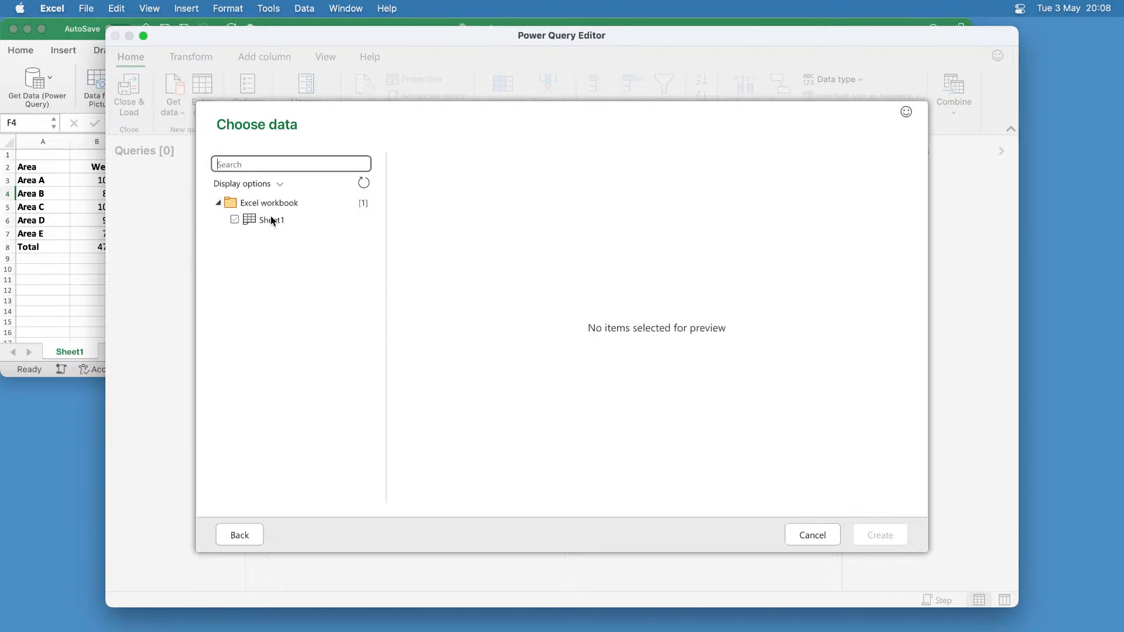
click(235, 220)
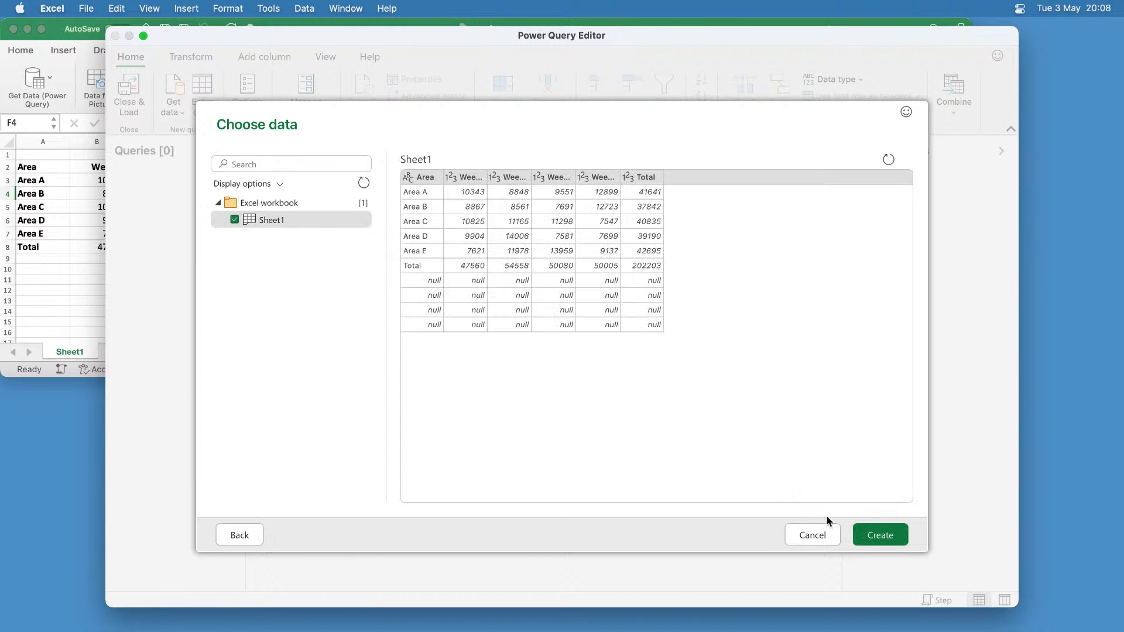
click(871, 535)
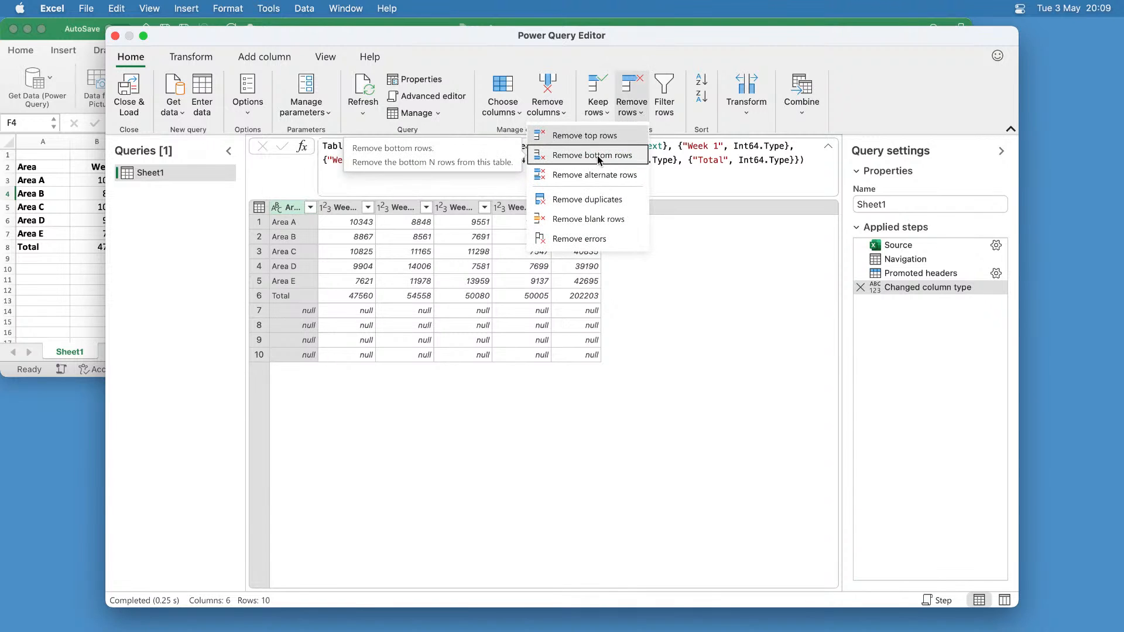
click(598, 154)
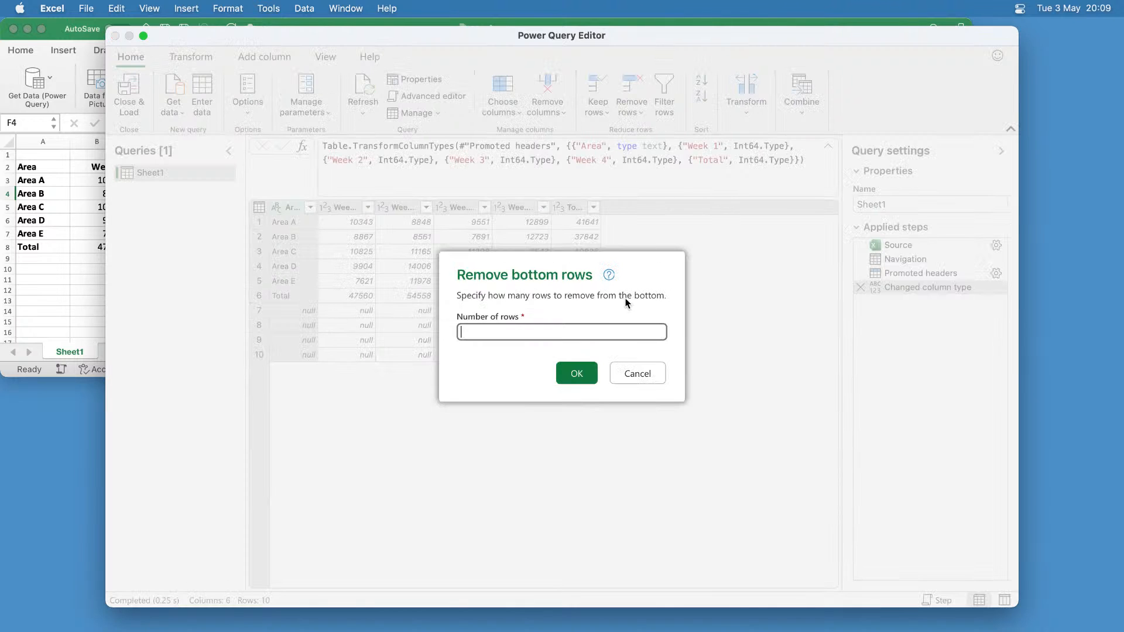
text(4)
click(635, 373)
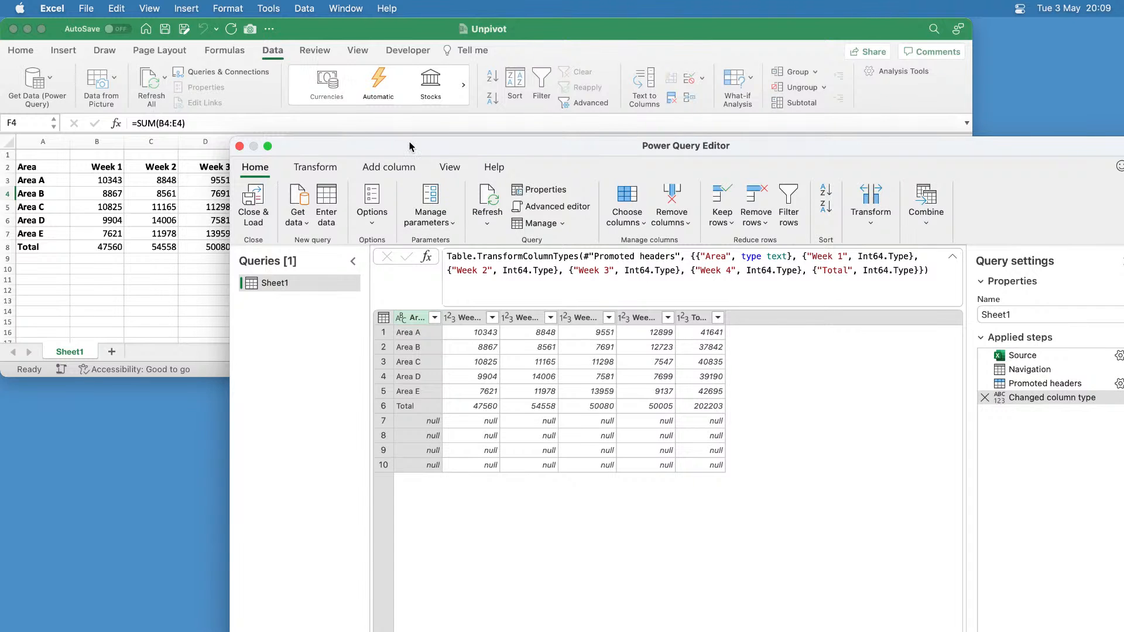
Remove the blank rows from the Sheet1 query.
drag(411, 146, 230, 28)
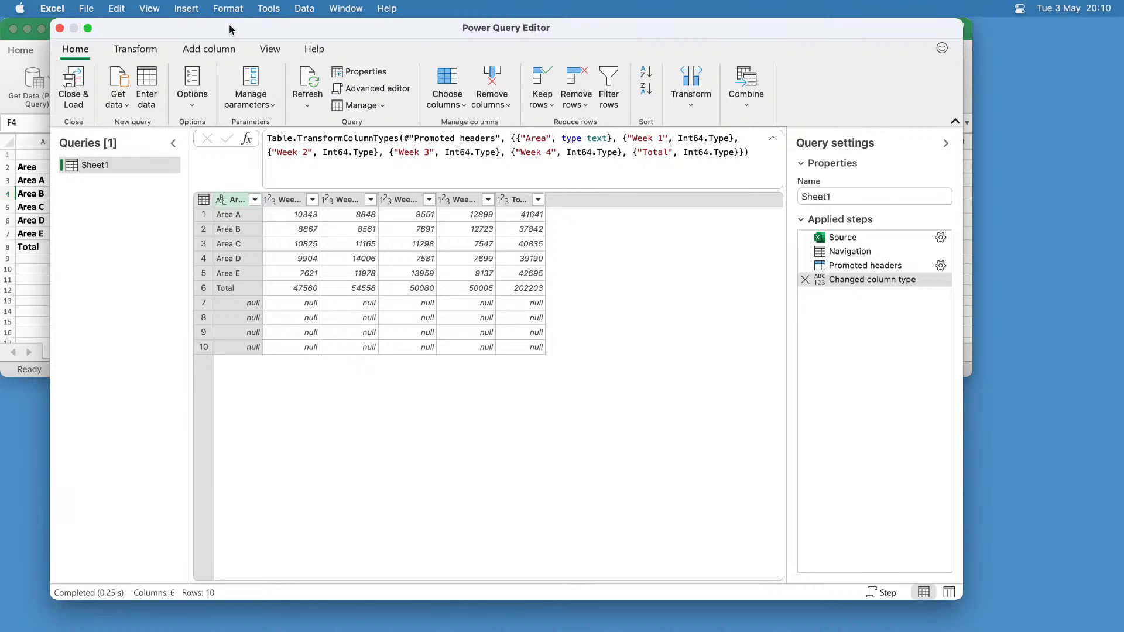
click(574, 102)
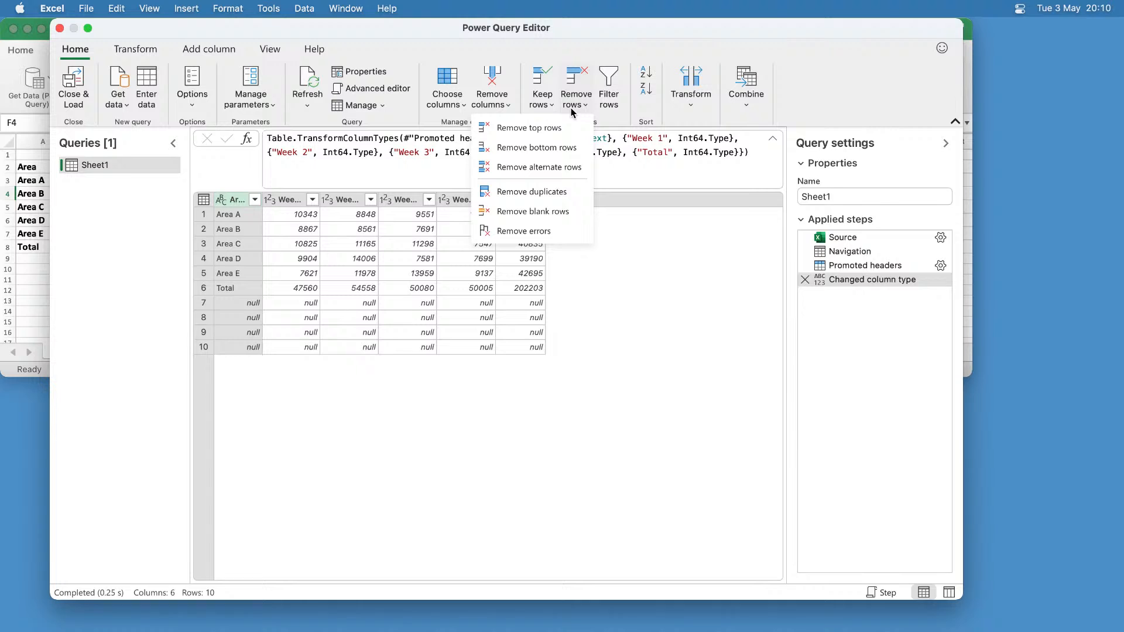
click(561, 211)
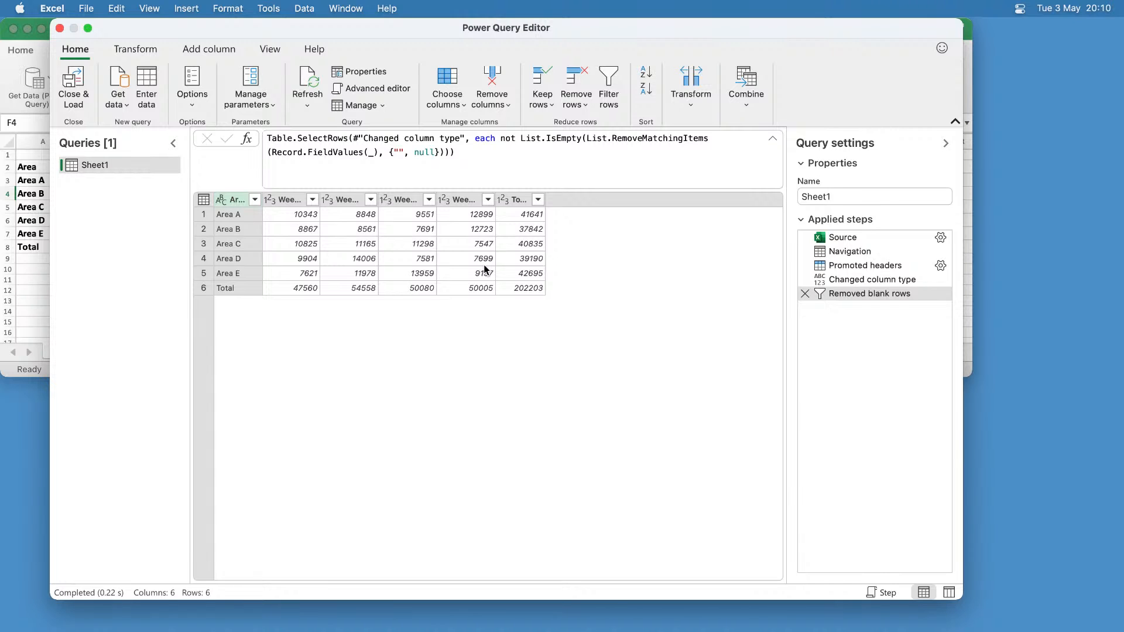
Remove the Total column from the Sheet1 query, leaving the Area and week columns.
click(297, 201)
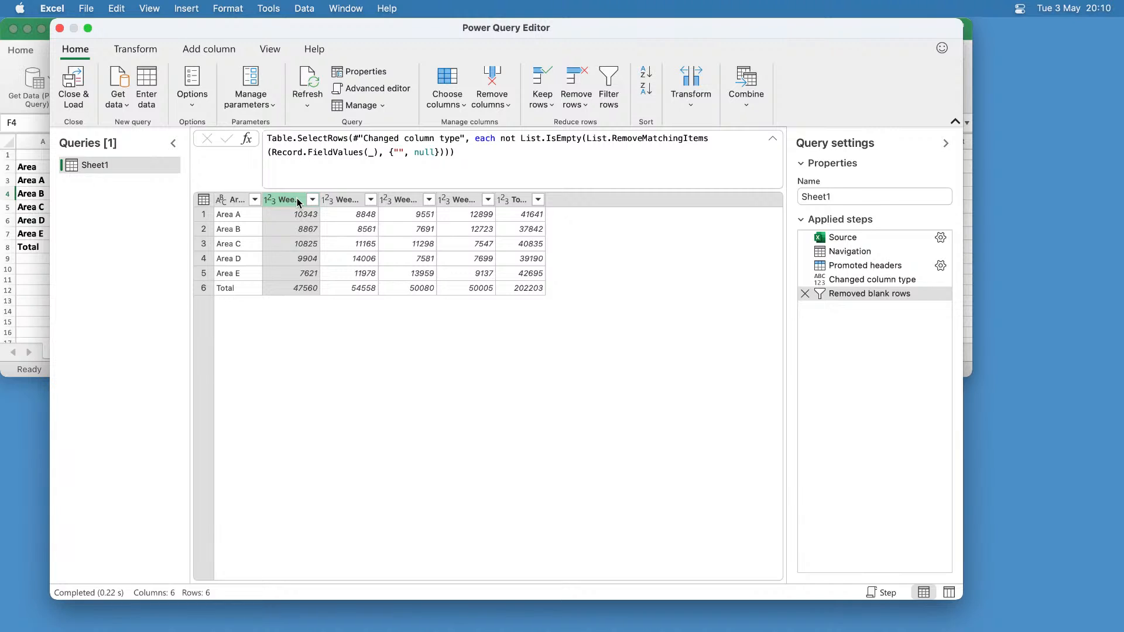
shift+click(458, 204)
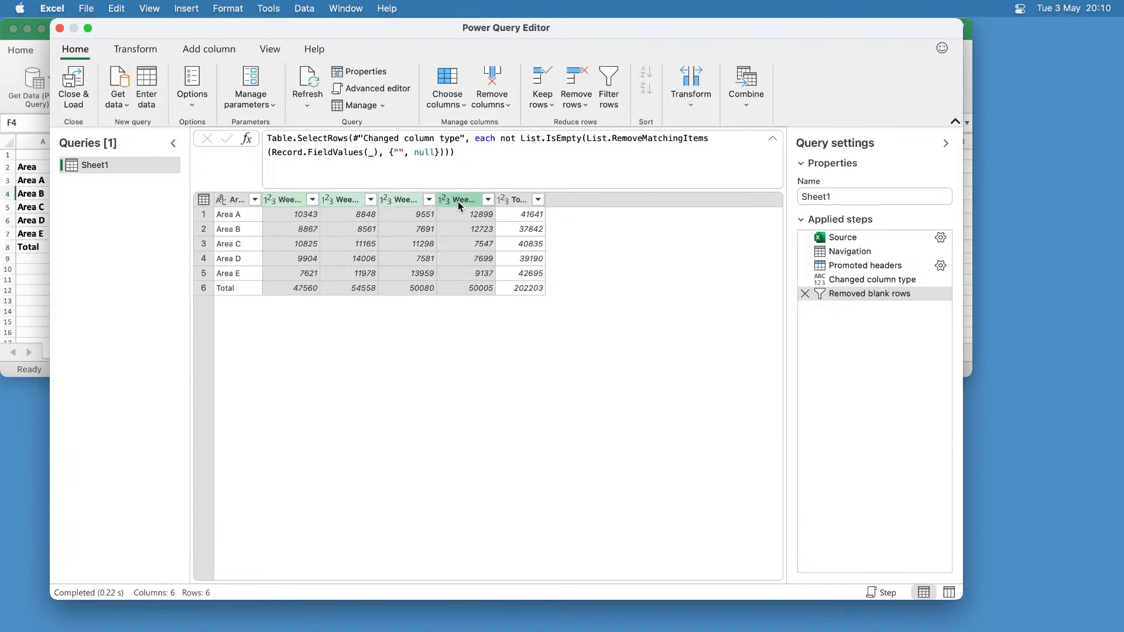
click(516, 202)
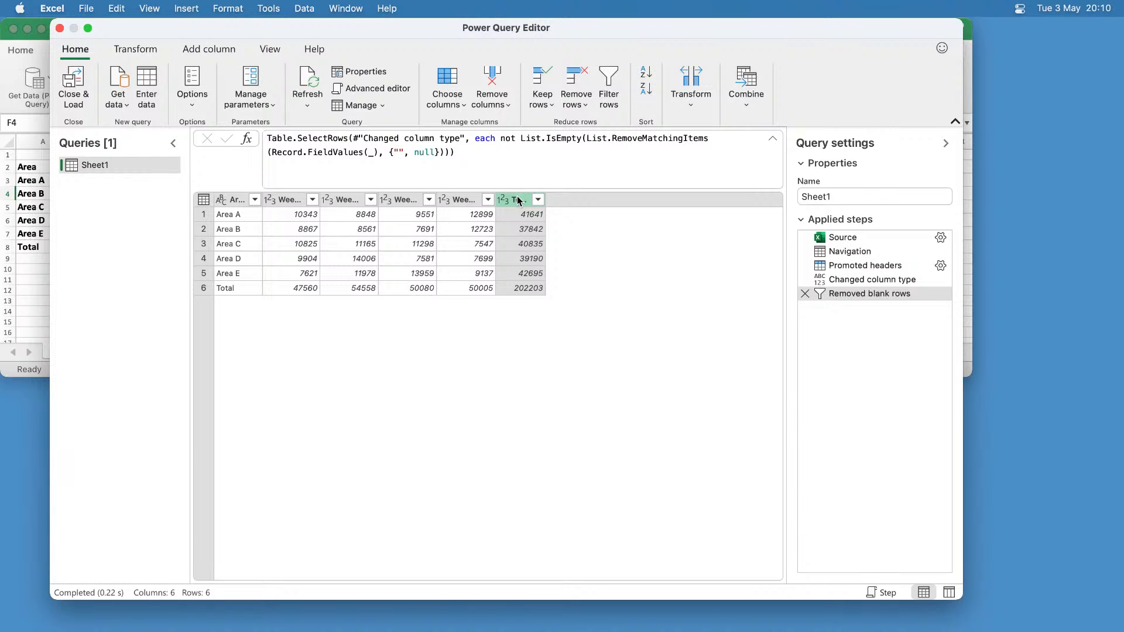
right_click(517, 204)
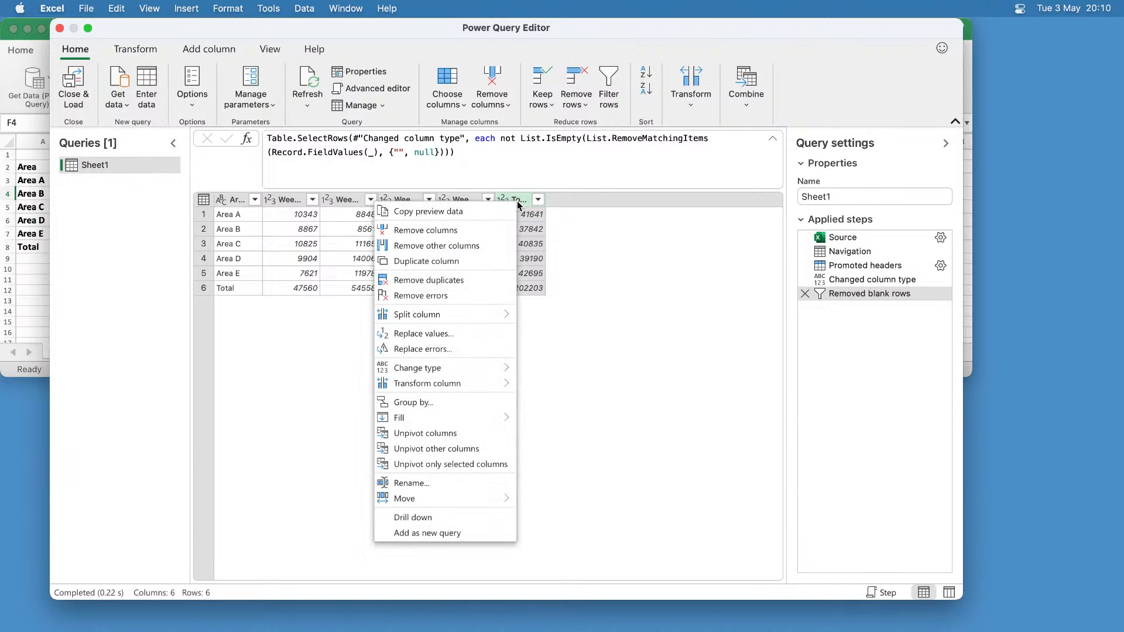
click(461, 227)
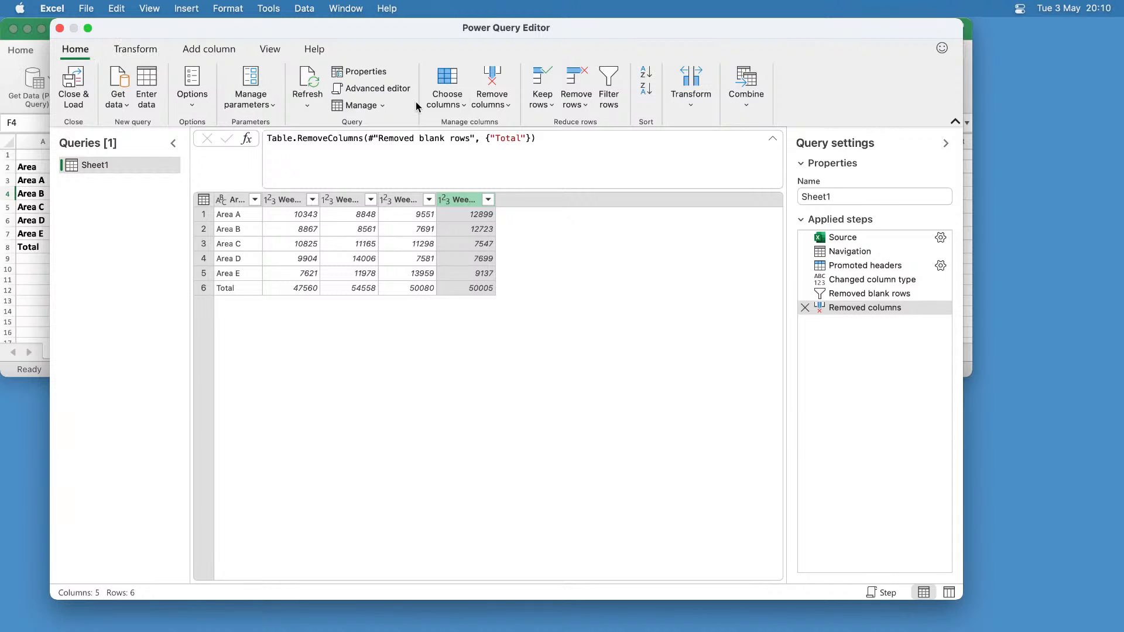
Remove the Total row from the query by removing 1 bottom row.
click(574, 107)
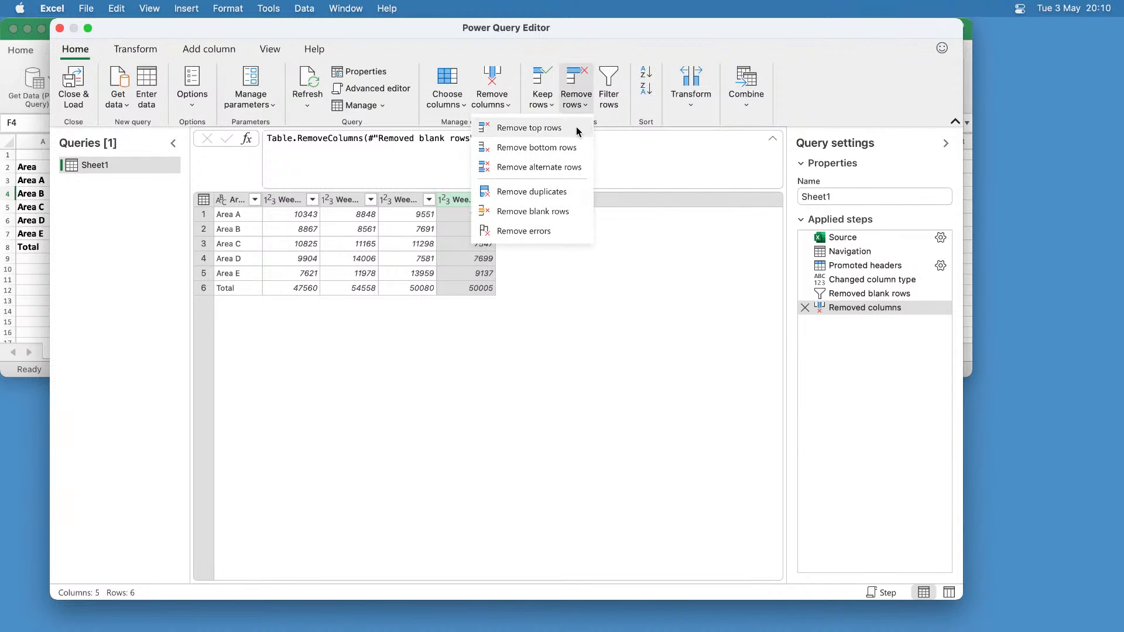
click(559, 148)
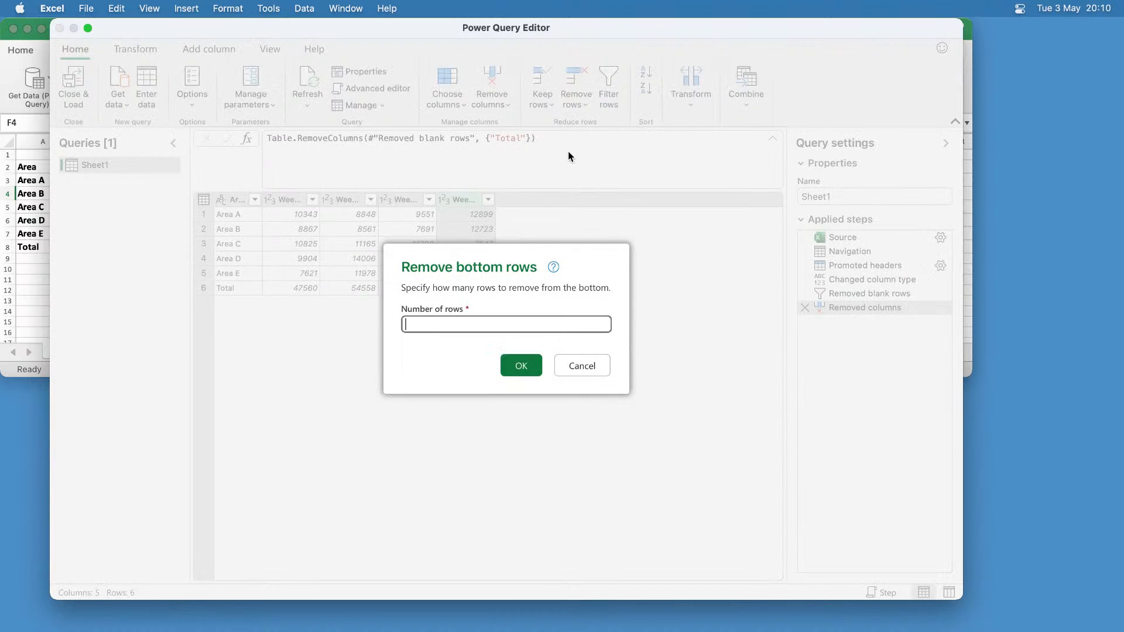
text(1)
click(530, 366)
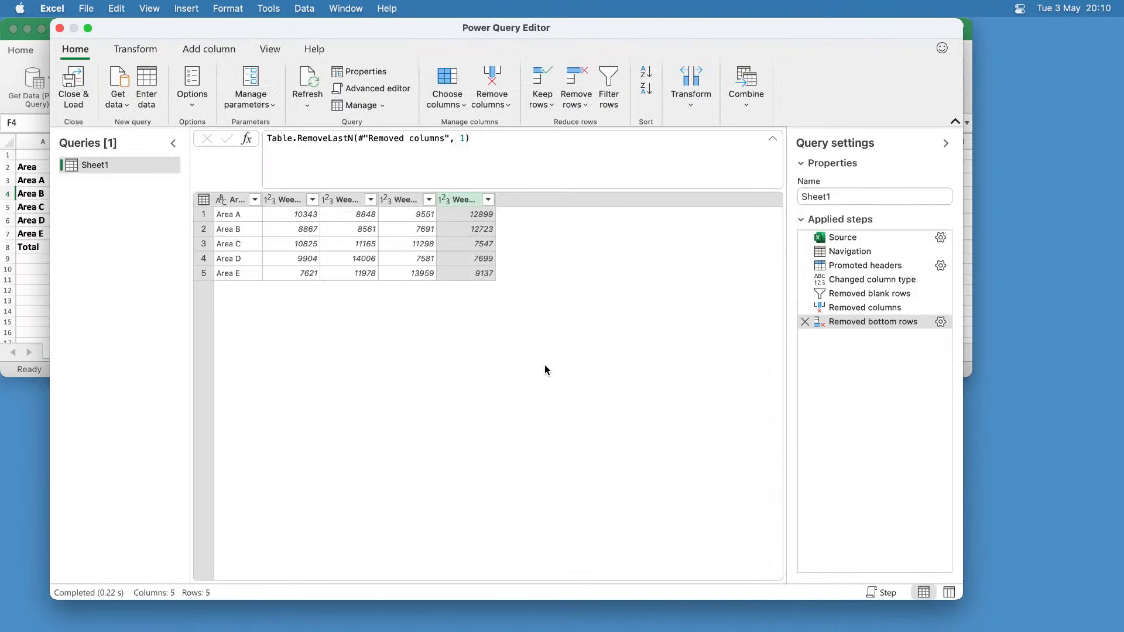
Unpivot the Week 1 to Week 4 columns into attribute and value columns.
click(293, 198)
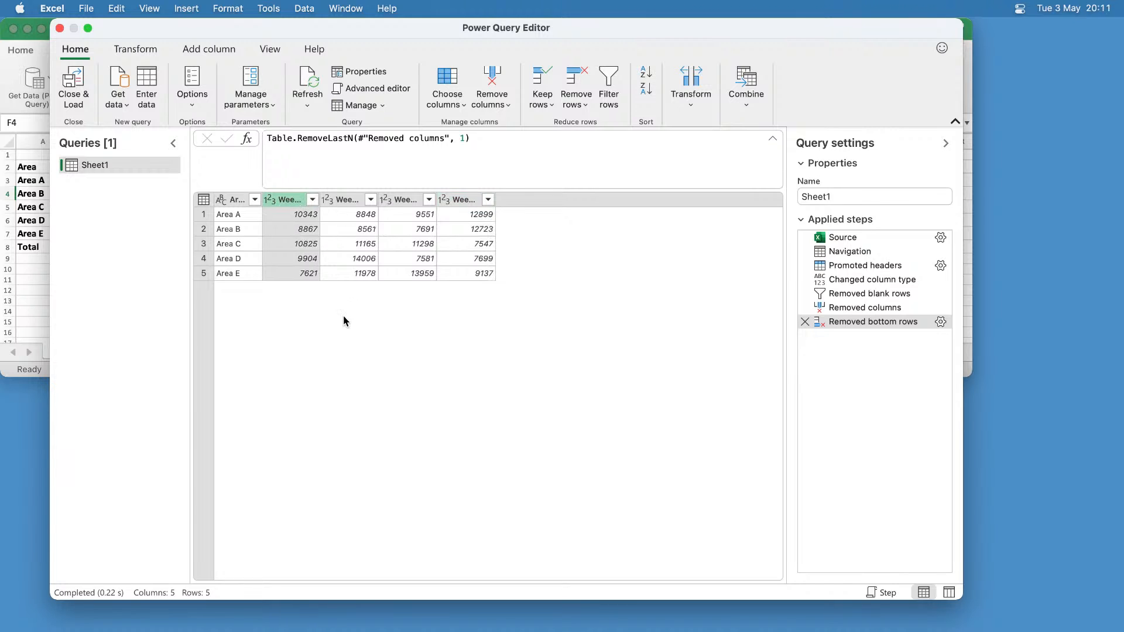
shift+click(459, 205)
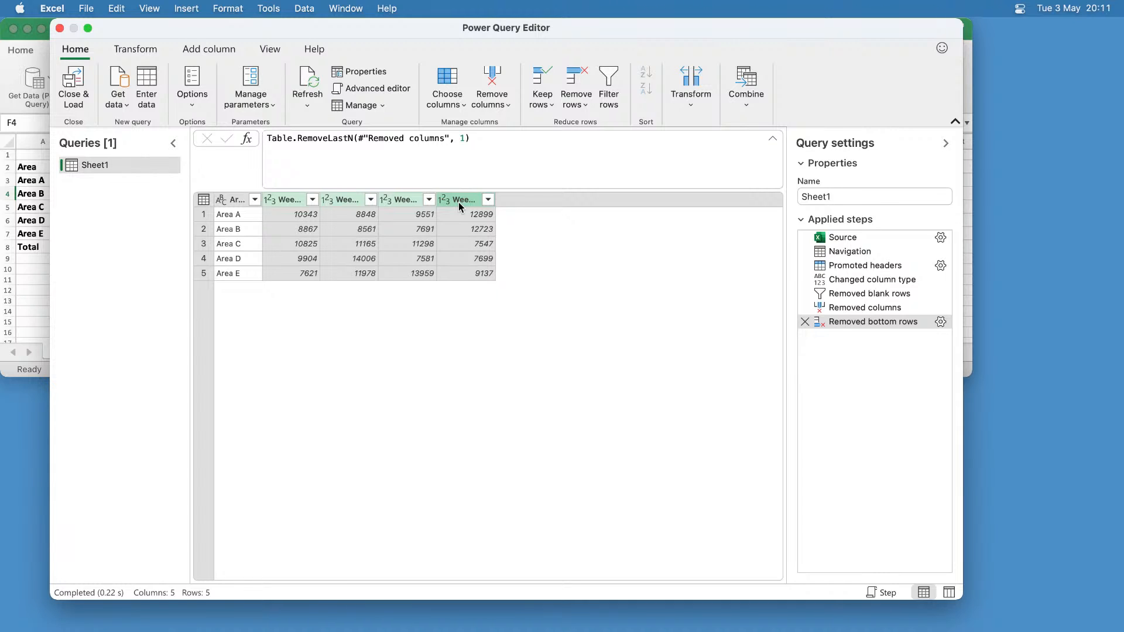
click(143, 49)
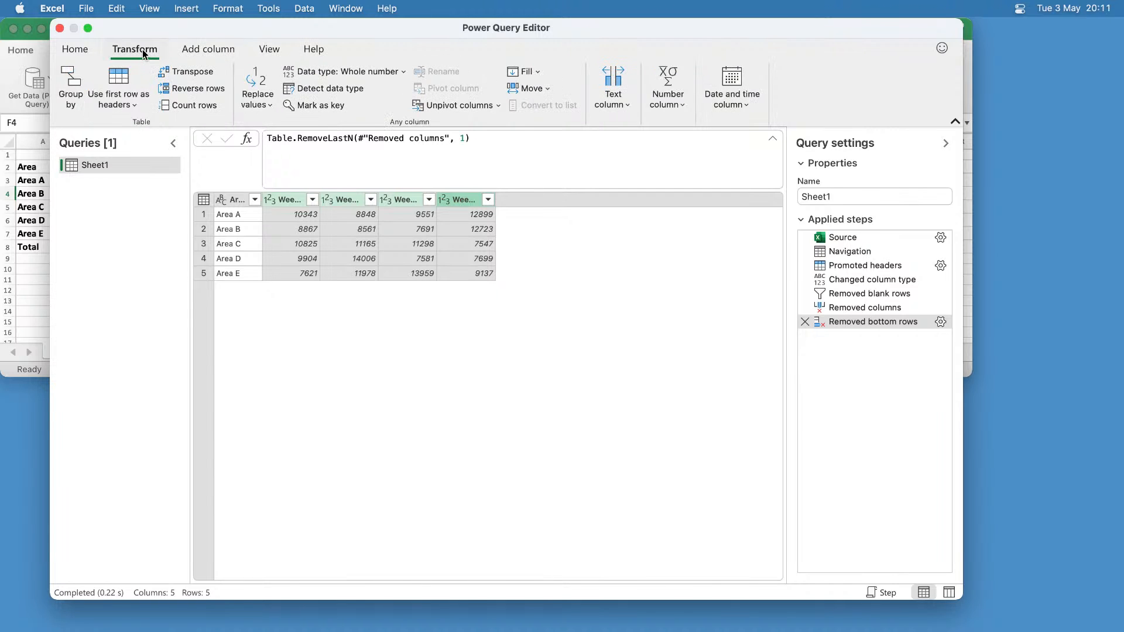
click(440, 107)
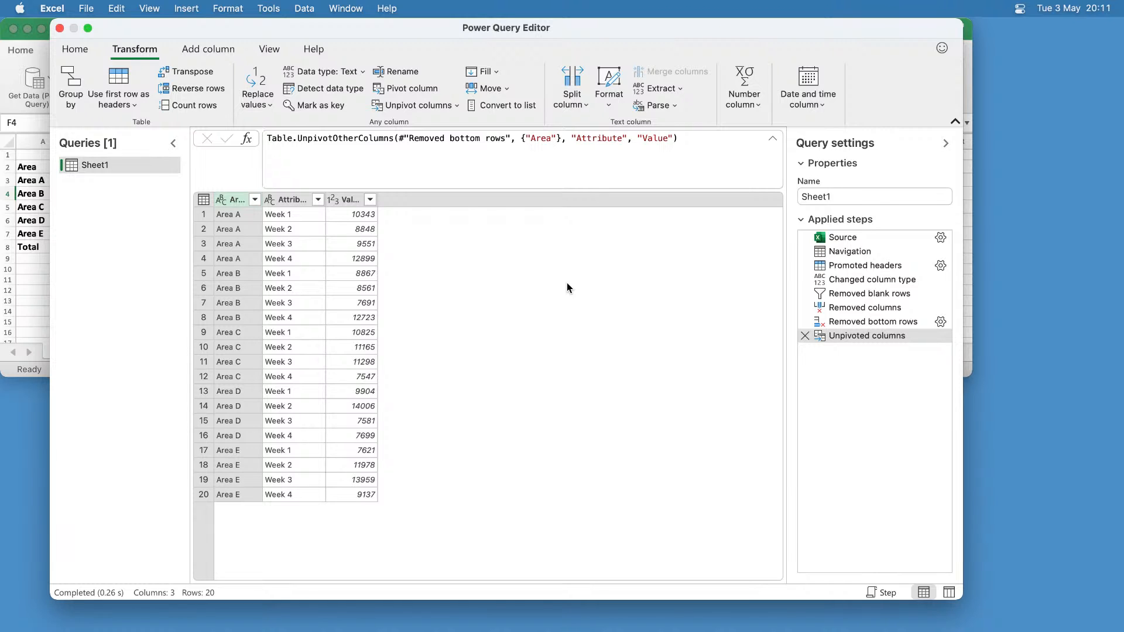
Widen the Area column and rename the Attribute column as Week.
drag(261, 200, 384, 200)
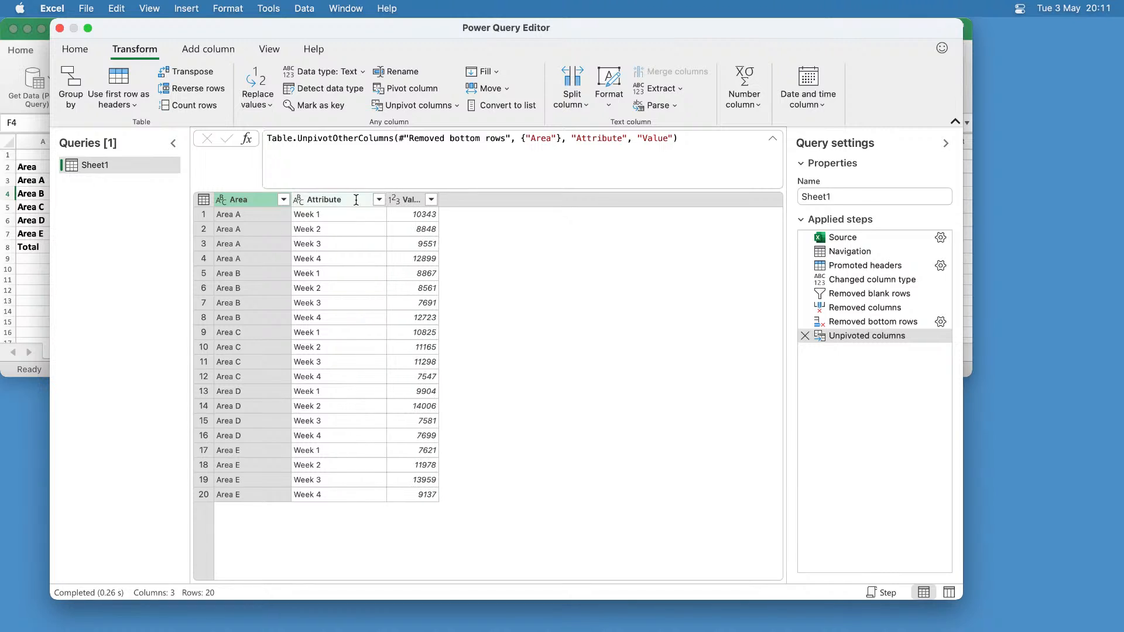
click(338, 203)
double_click(338, 202)
text(Weeek)
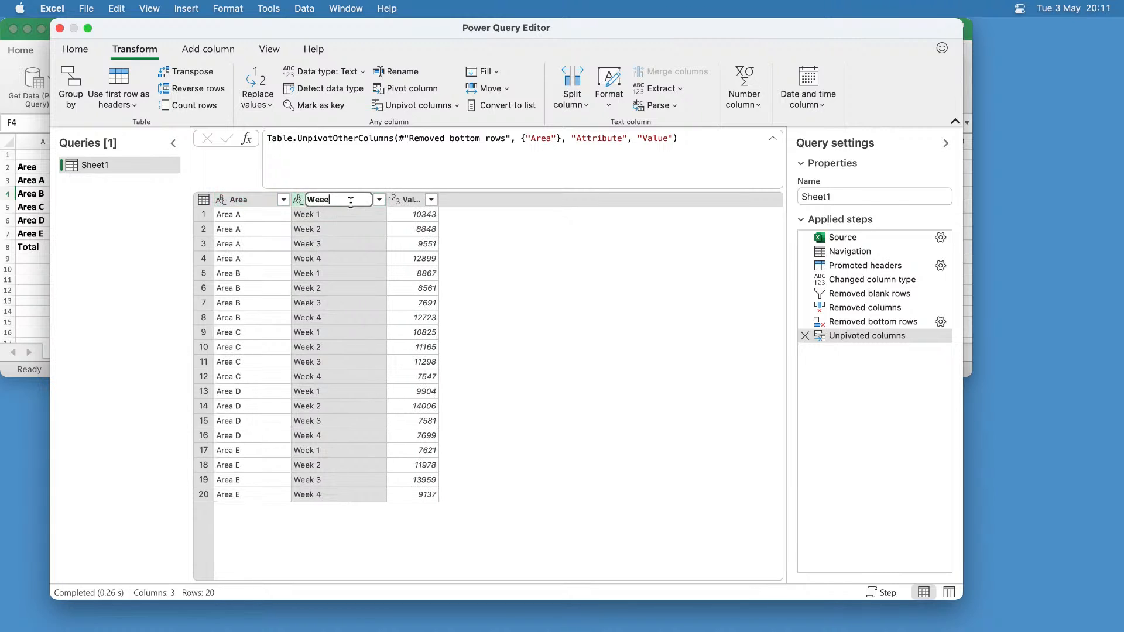
key(BackSpace)
key(BackSpace)
text(k)
key(Return)
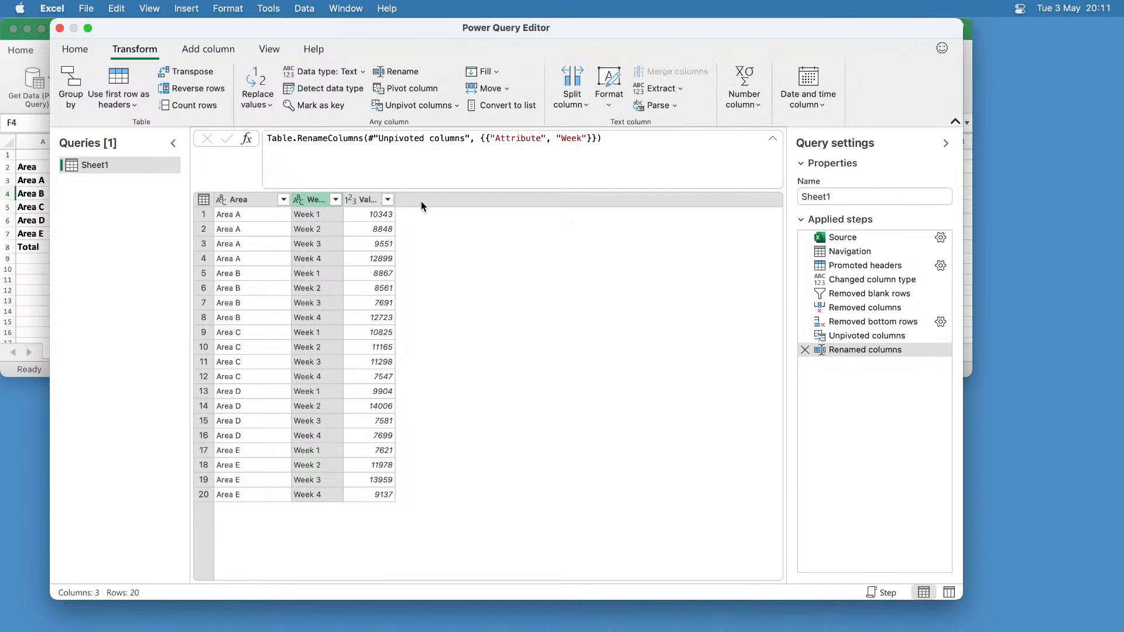
Rename the Value column as Sales Revenue and load the Sheet1 query results to a worksheet.
double_click(370, 201)
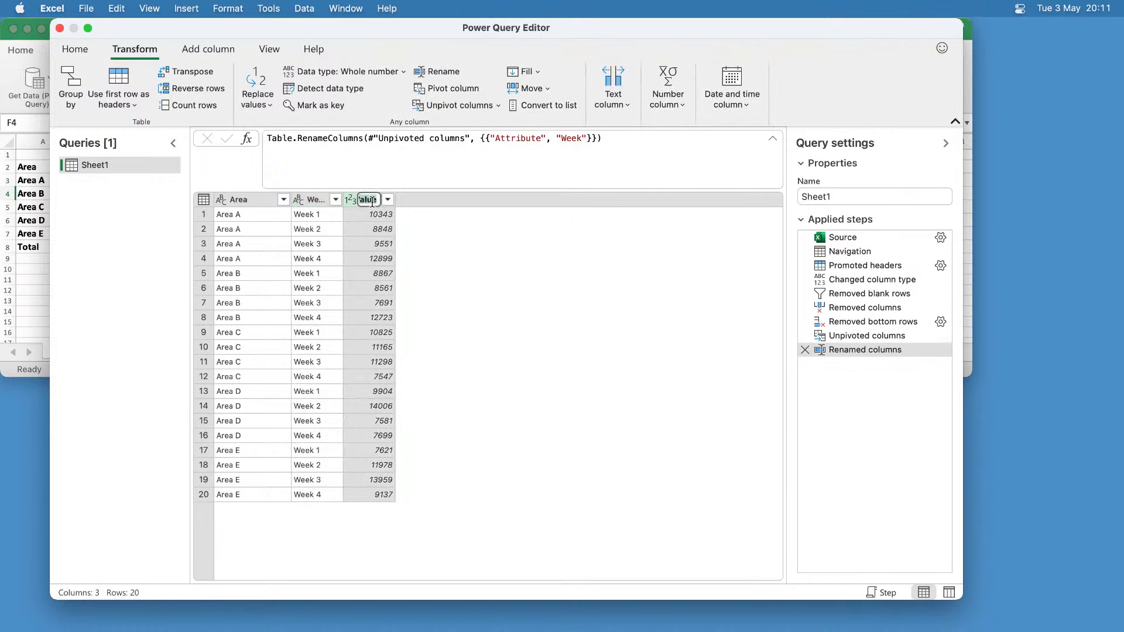
text(Sales Revenue)
key(Return)
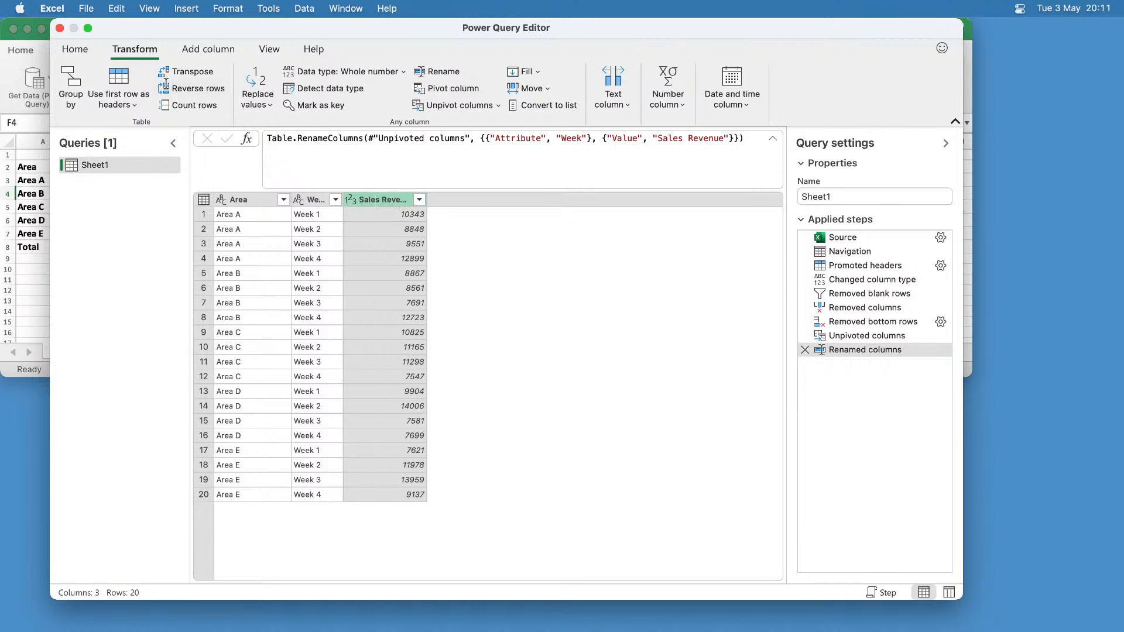
click(82, 52)
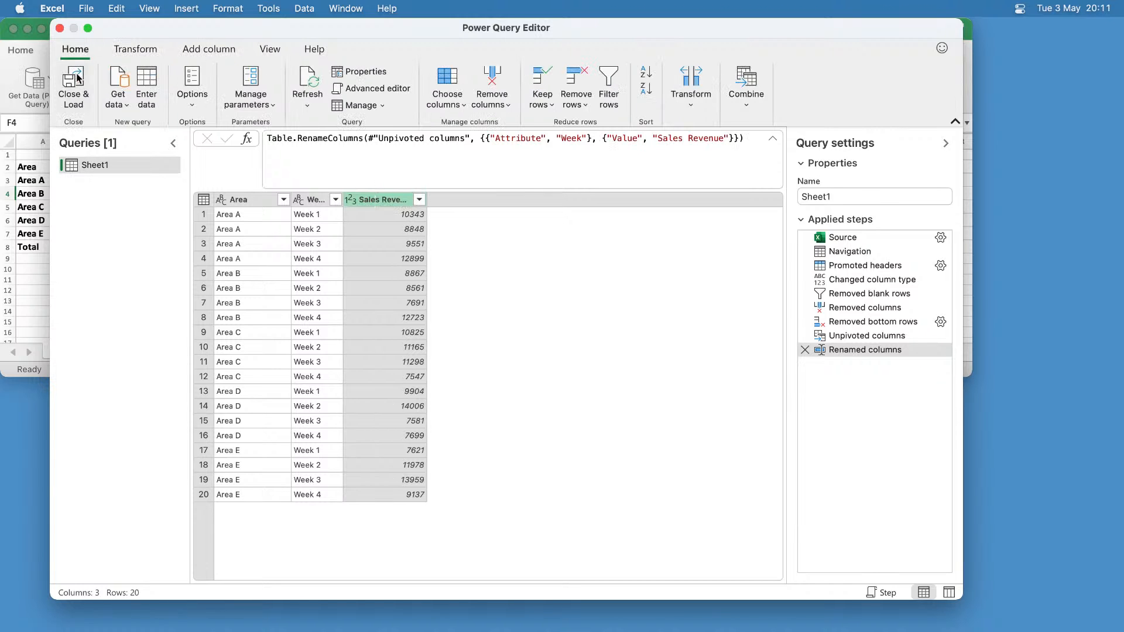
click(74, 79)
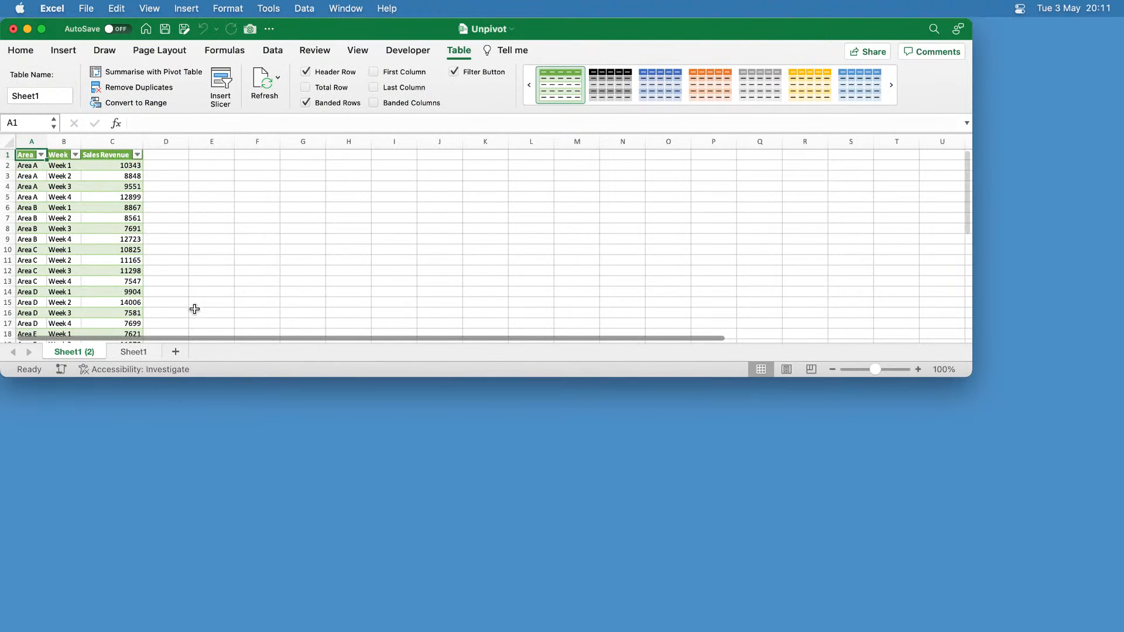
Enlarge the workbook window and compare the loaded table with the original data on Sheet1.
drag(977, 381, 1072, 569)
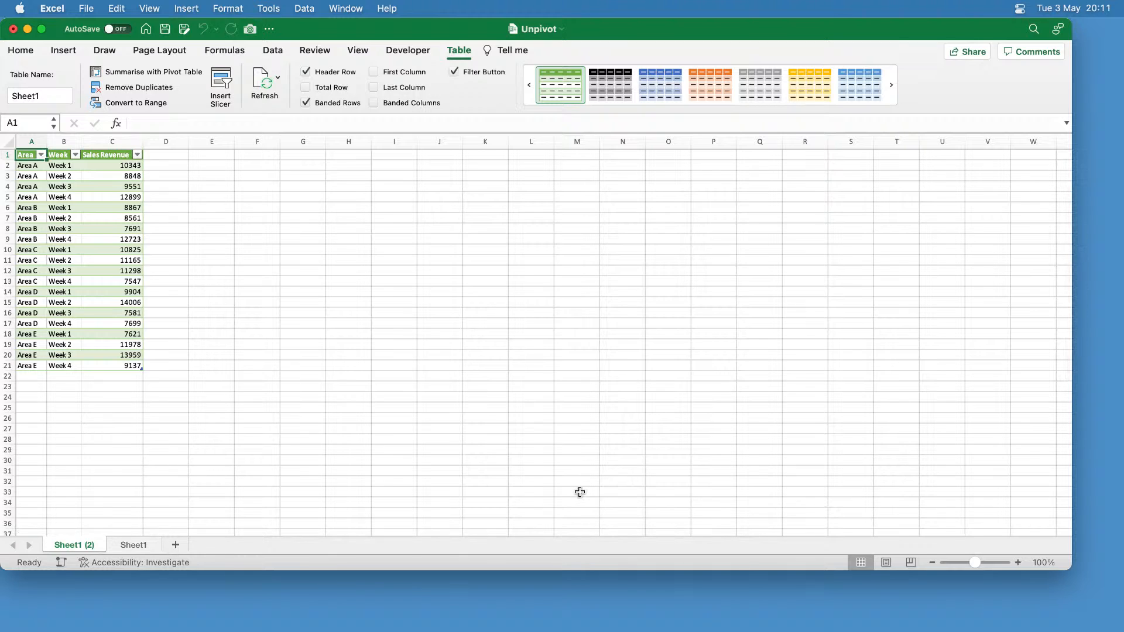
click(133, 545)
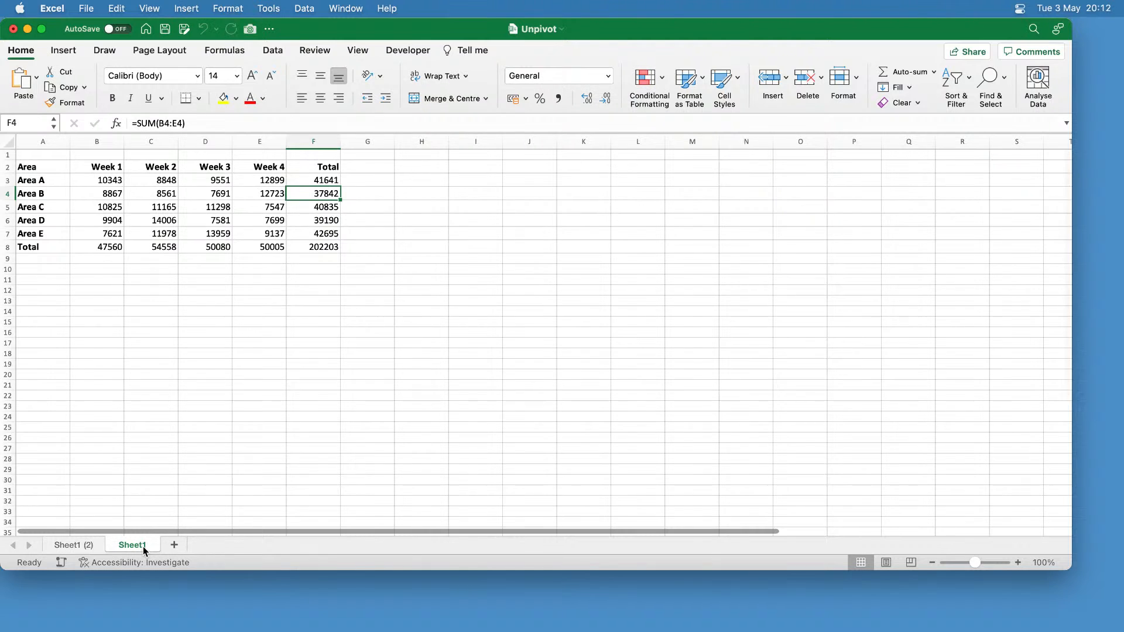
click(79, 545)
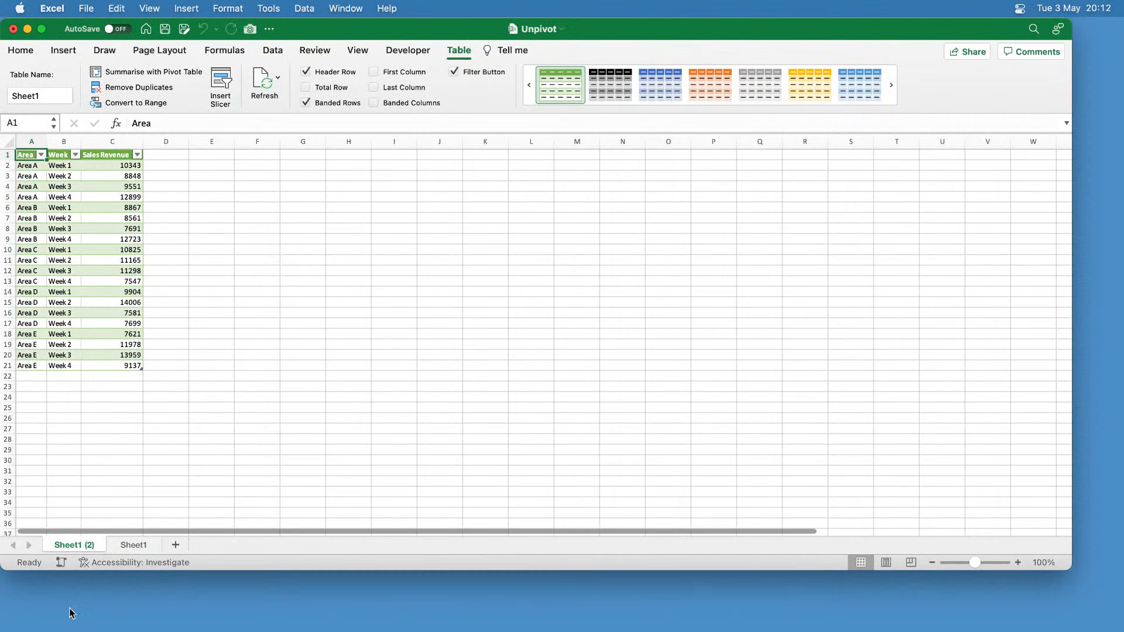
Close the Unpivot workbook and open Append1.xlsx from the demo files folder.
click(13, 29)
click(550, 356)
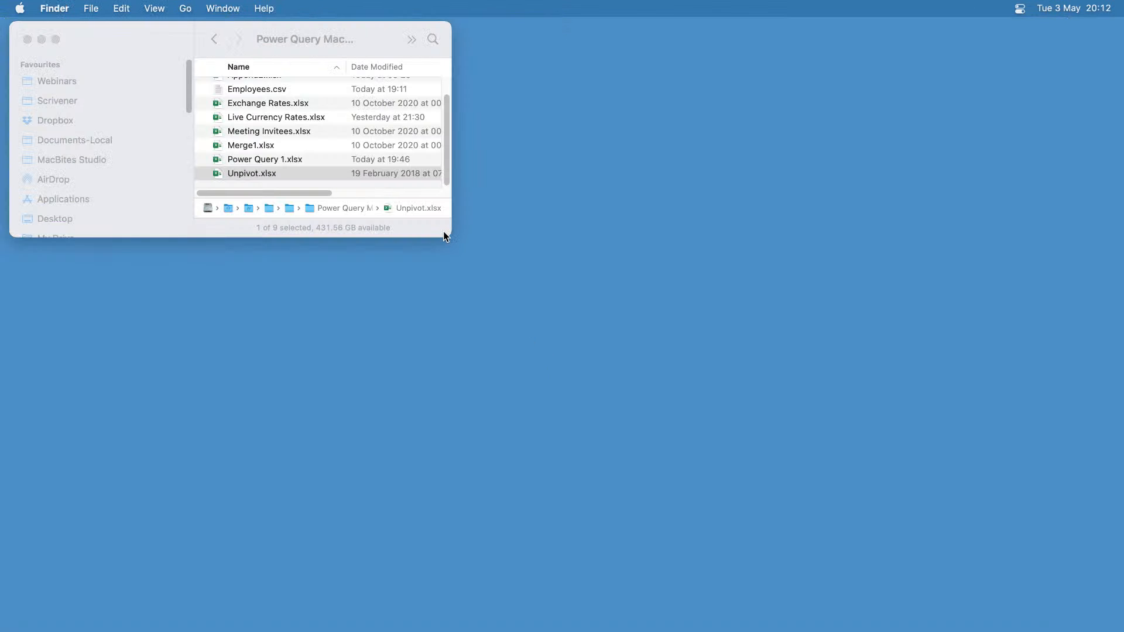
click(443, 231)
scroll(410, 161, up, 2)
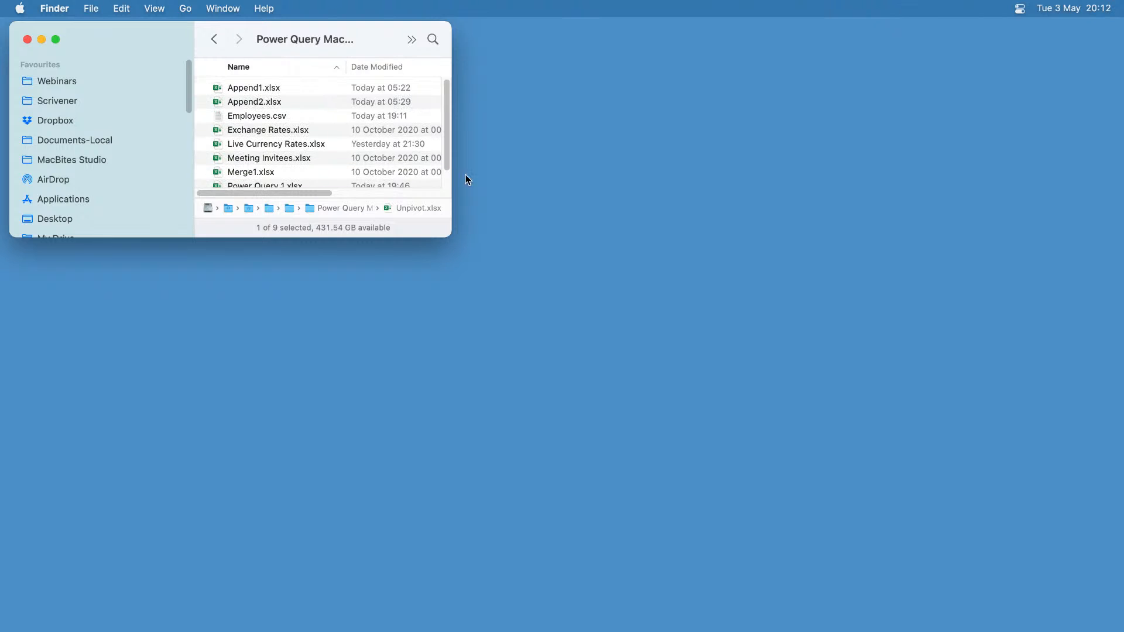
double_click(287, 92)
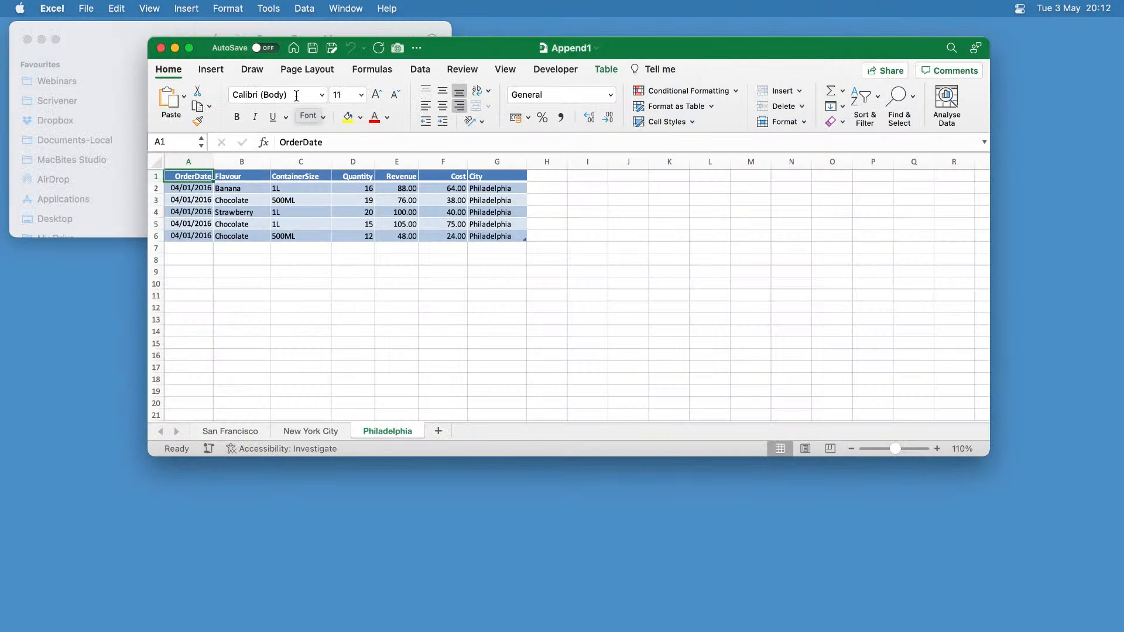
Review the San Francisco, New York City and Philadelphia tables, enlarging the workbook window to show more rows.
click(250, 432)
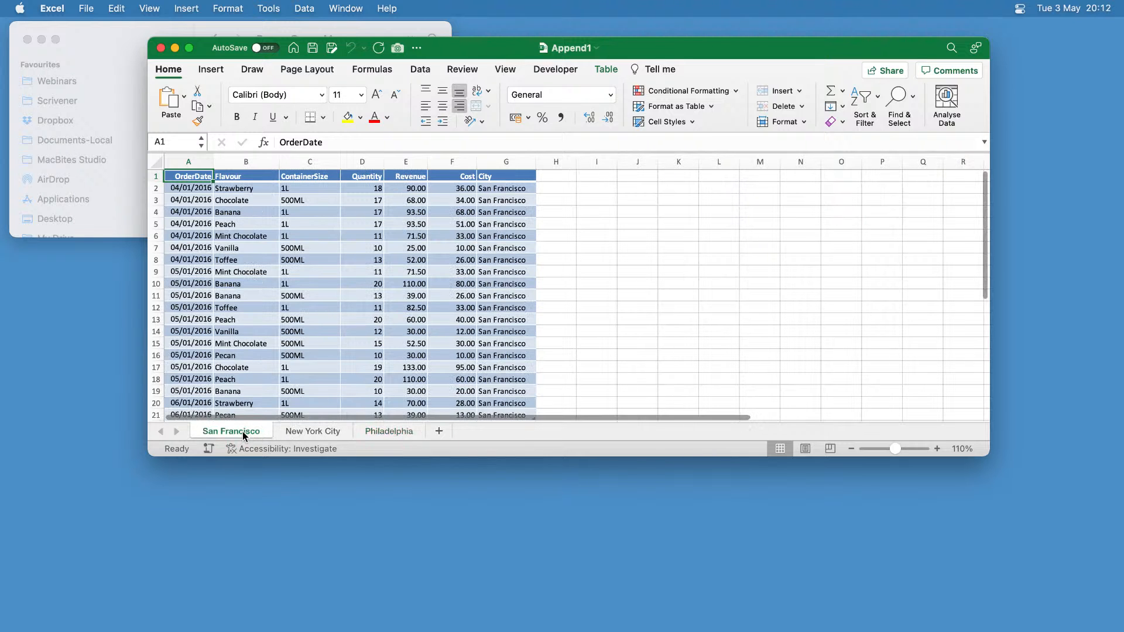
scroll(404, 279, down, 5)
scroll(408, 281, up, 5)
drag(562, 456, 566, 586)
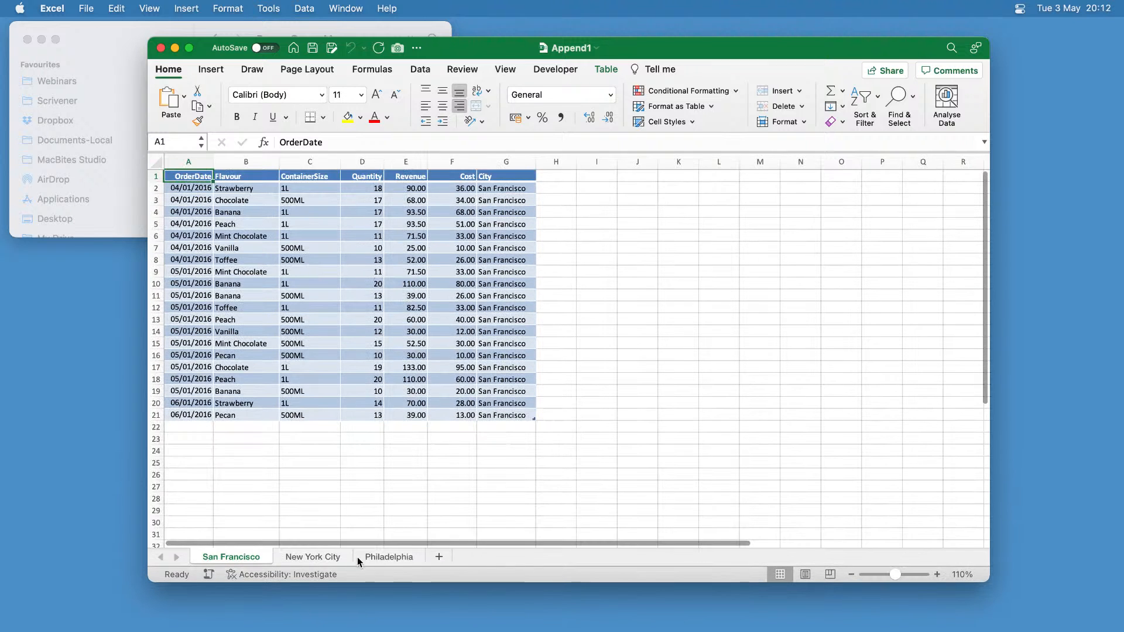
click(314, 557)
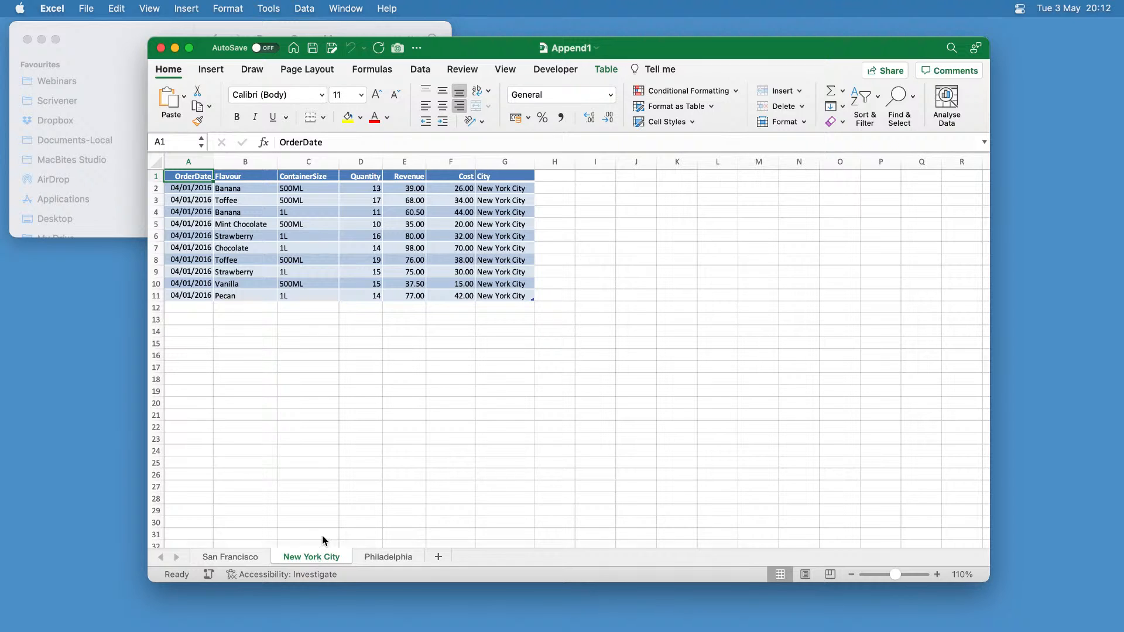
click(369, 560)
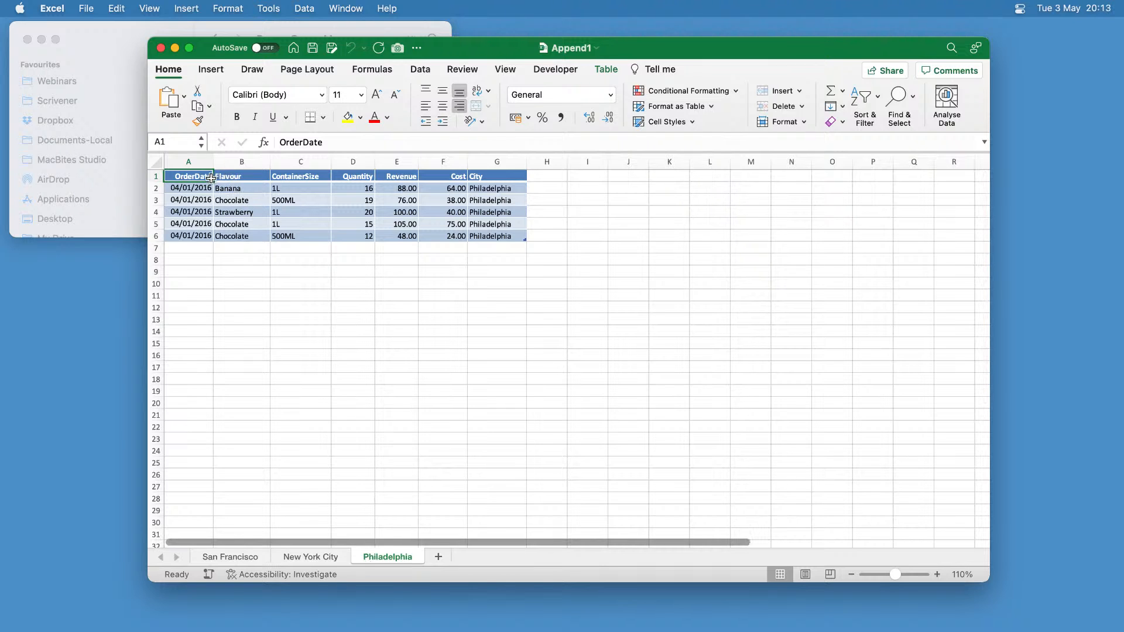
Select the San Francisco table and check the table name on each of the three city sheets.
click(227, 557)
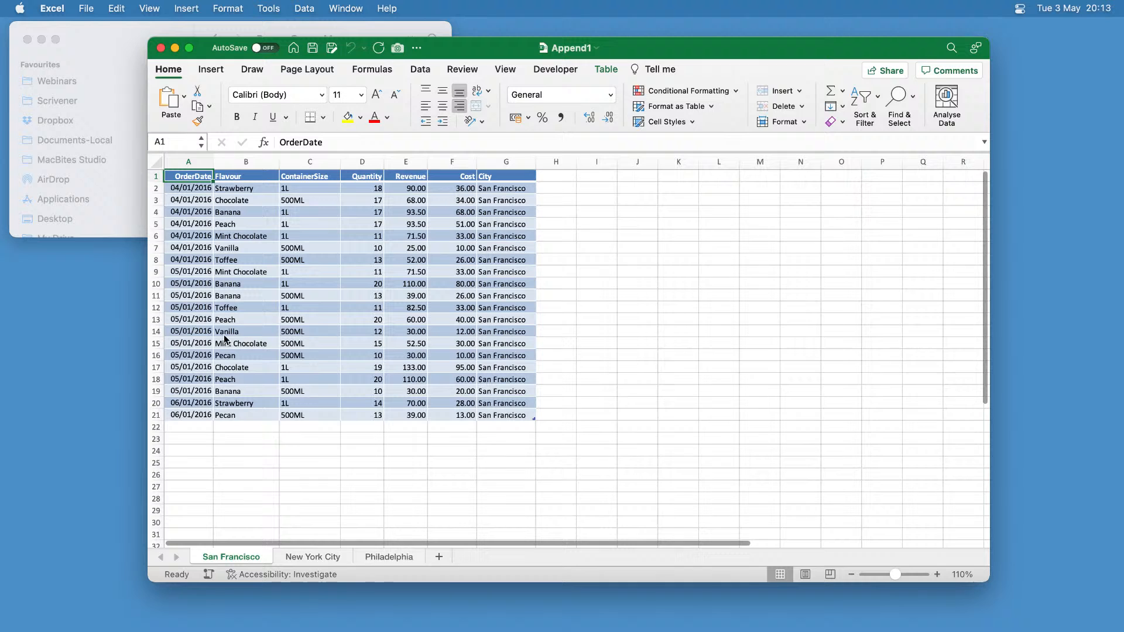
click(189, 171)
drag(190, 176, 499, 417)
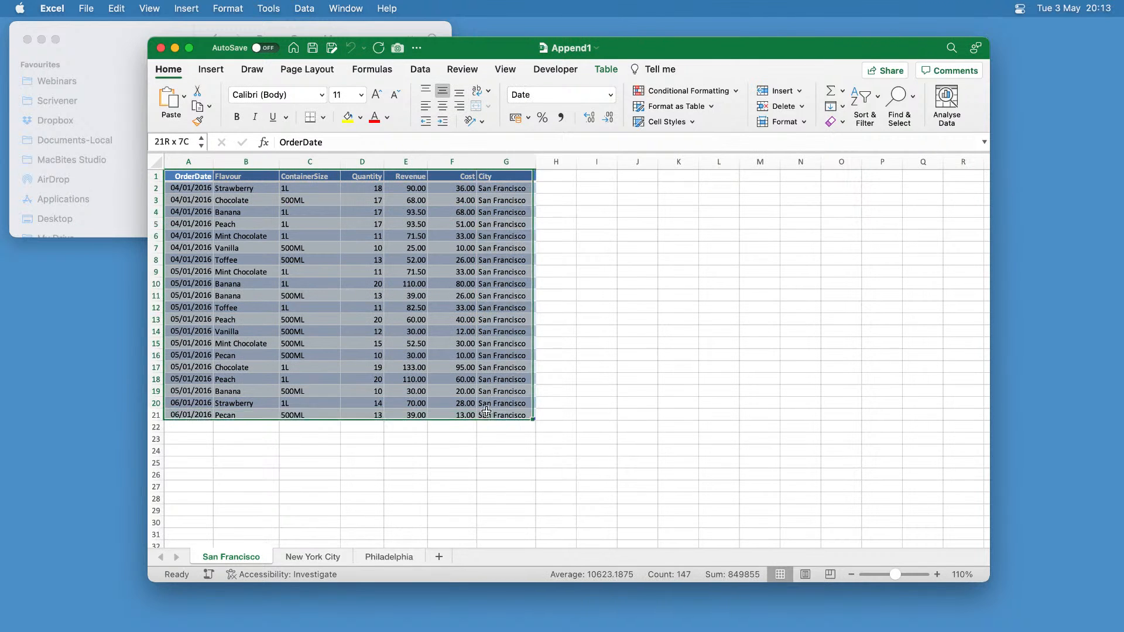
click(607, 71)
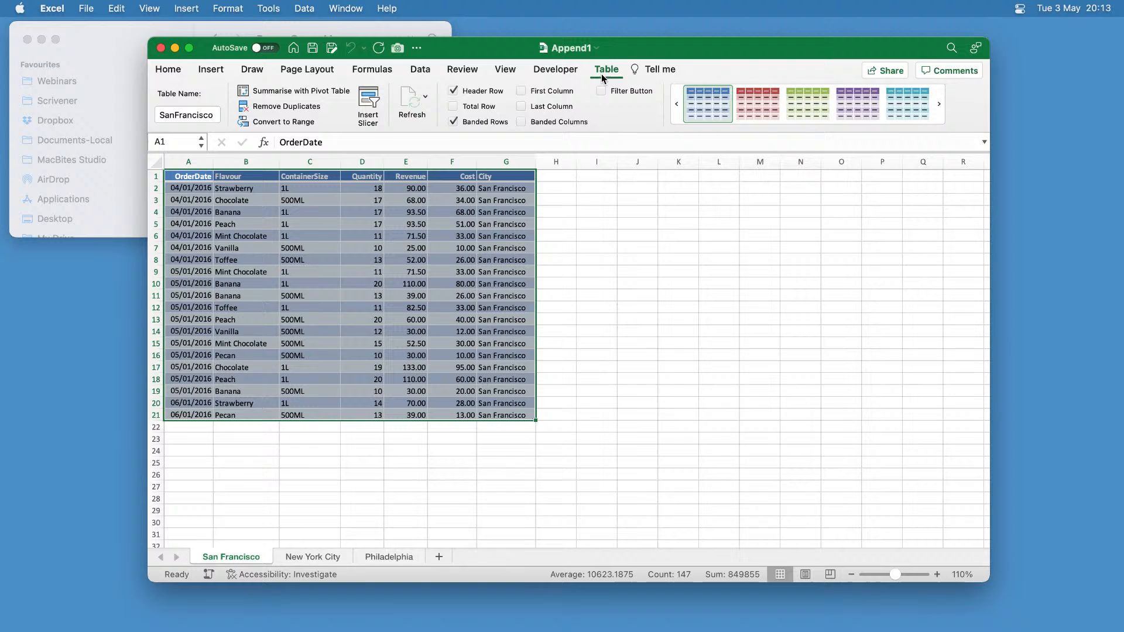
click(312, 557)
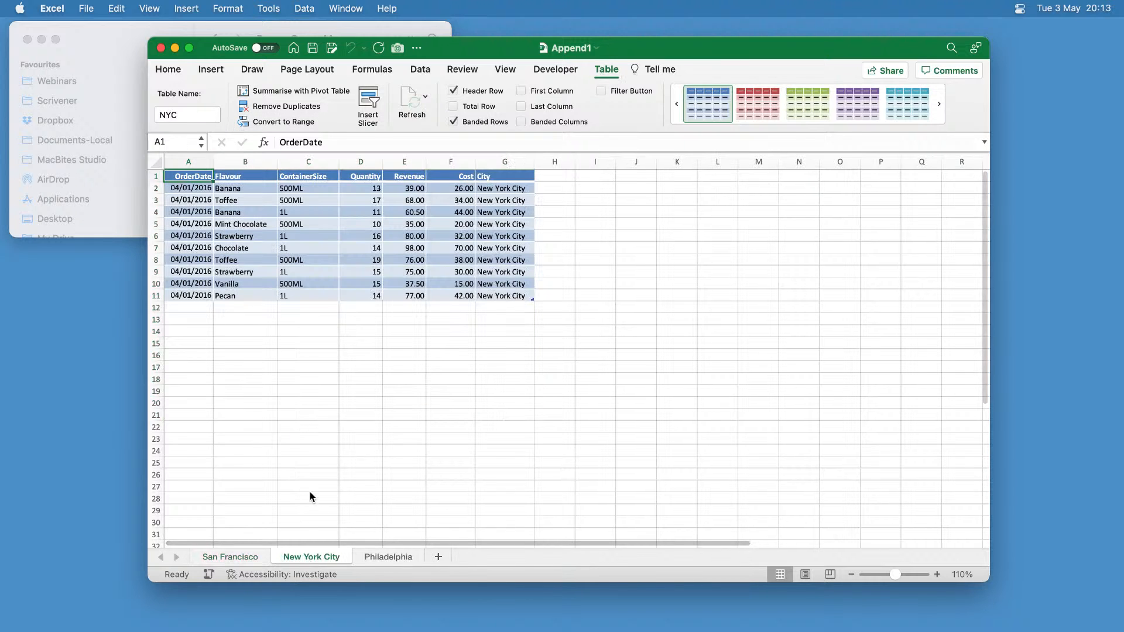
click(380, 557)
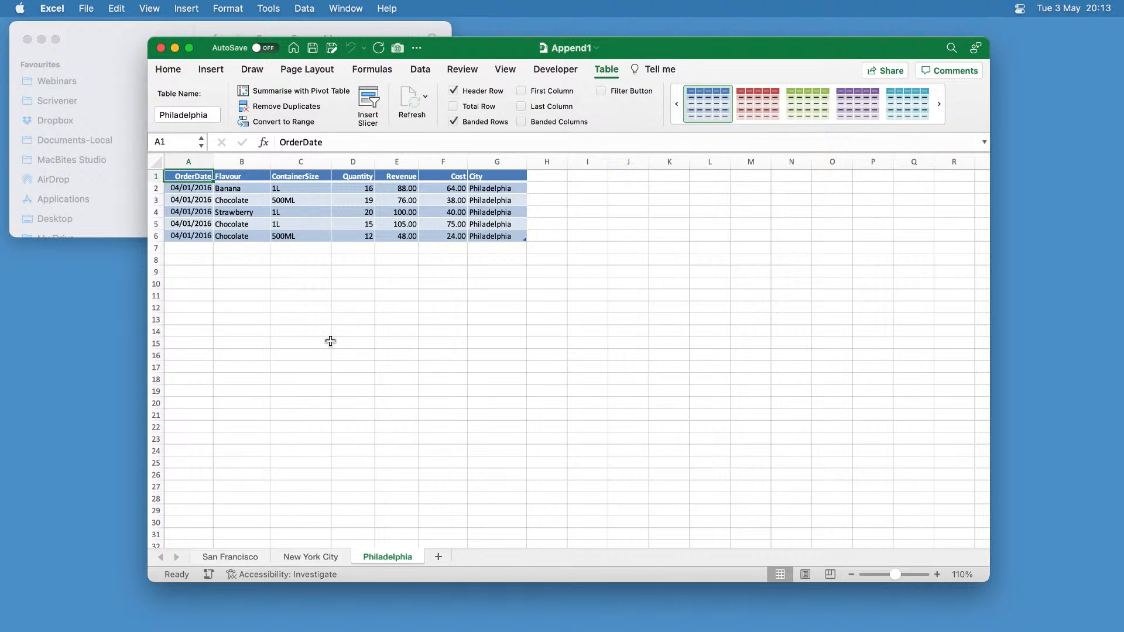
Highlight the New York City data rows and select cell A22 beneath the San Francisco table.
click(237, 559)
click(310, 558)
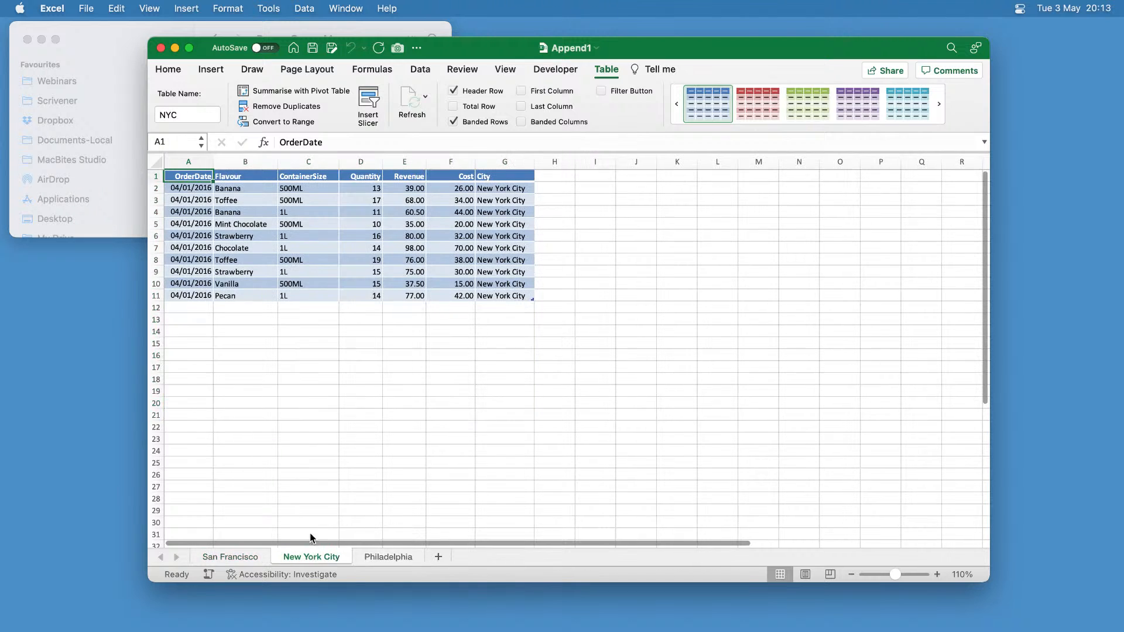
drag(191, 189, 494, 294)
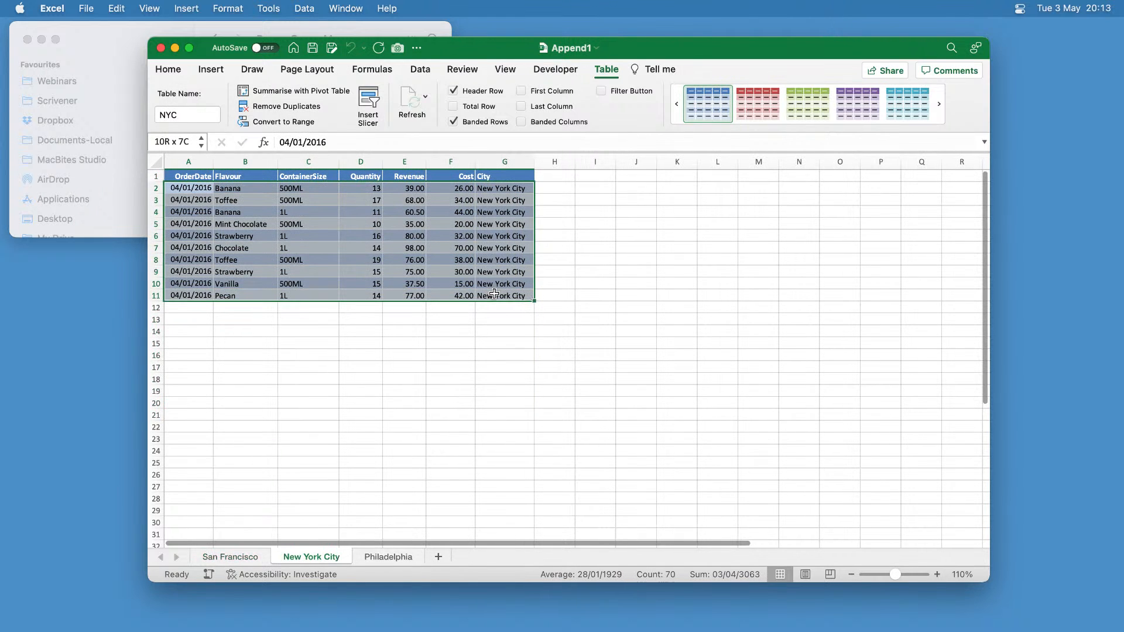
click(257, 557)
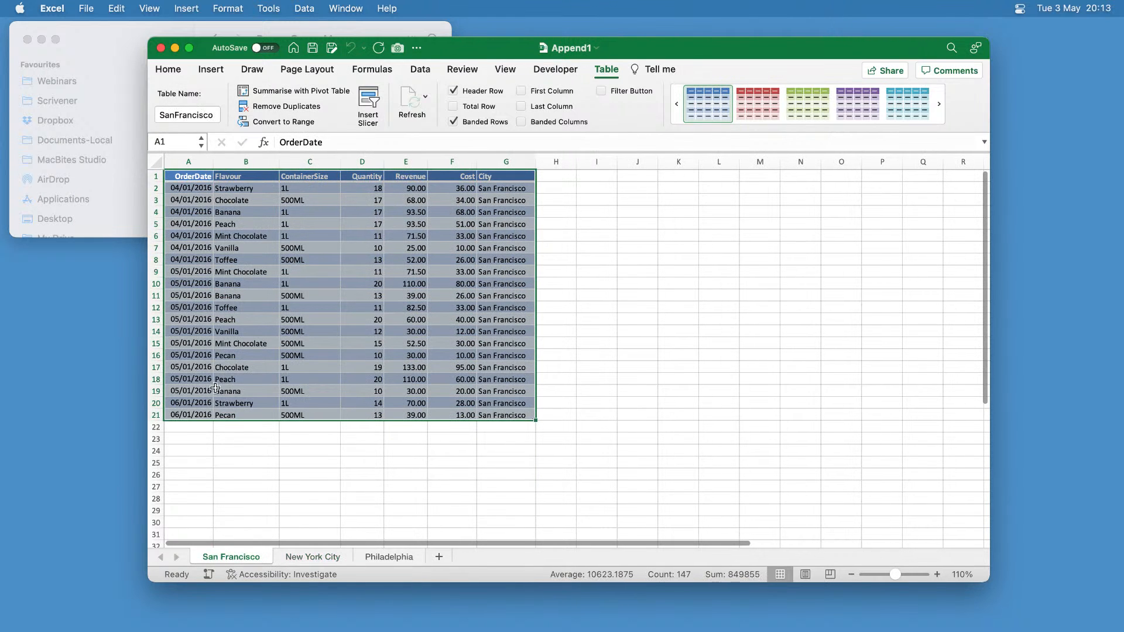
click(195, 427)
Highlight the Philadelphia data rows and the empty range A25:G31 beneath the San Francisco table.
click(389, 556)
click(203, 189)
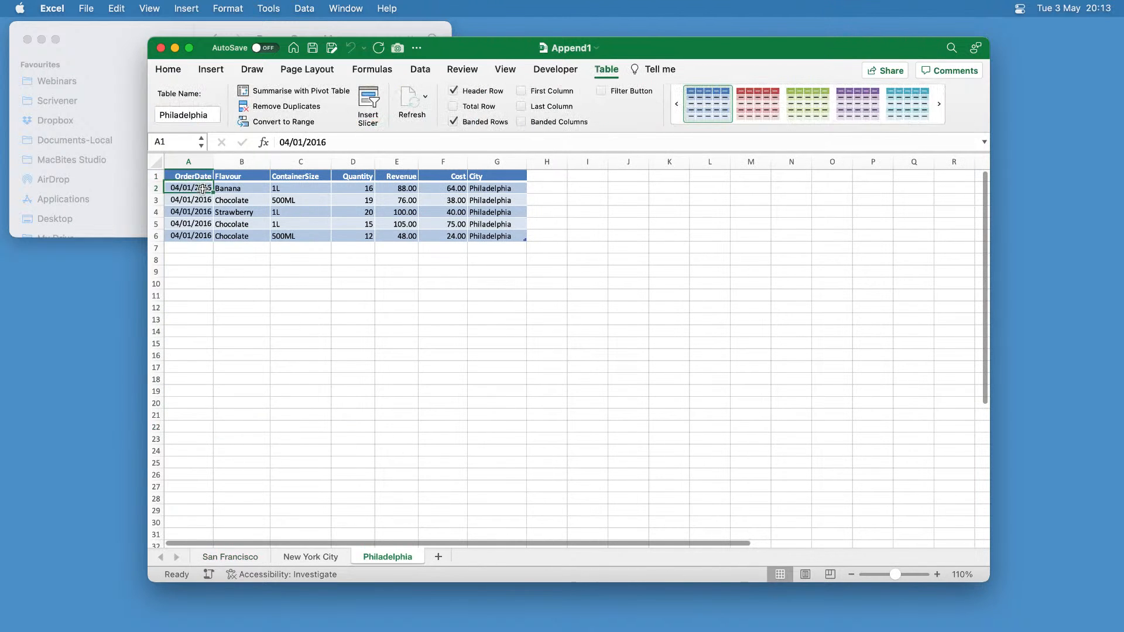
drag(203, 188, 518, 250)
click(230, 556)
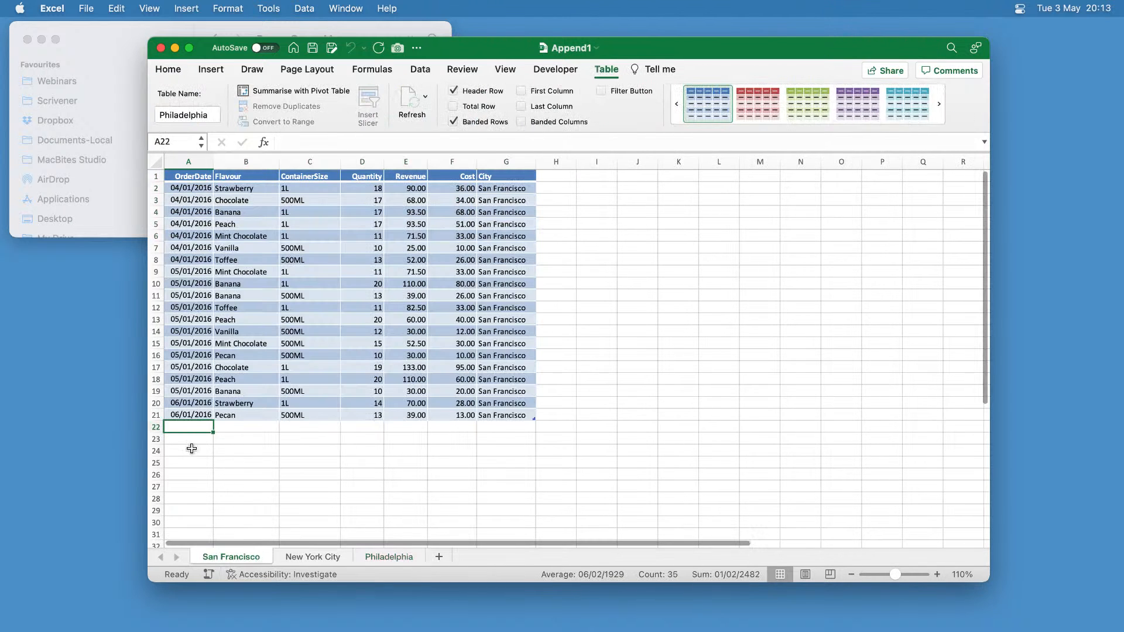
drag(188, 460, 499, 536)
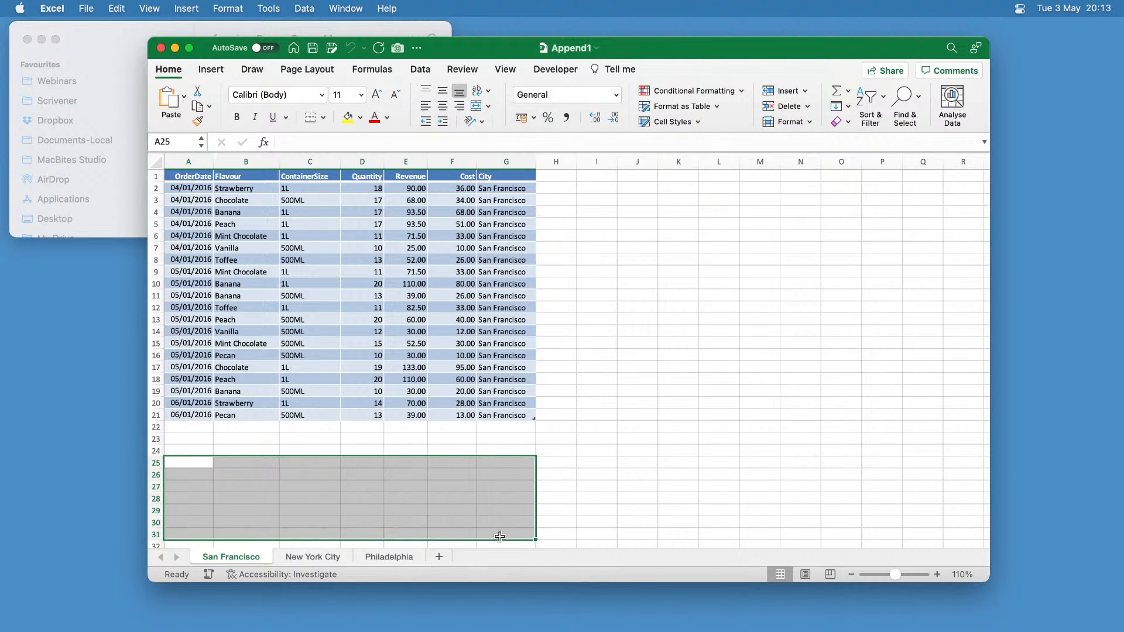
Highlight columns A to G on the San Francisco sheet and compare them with the New York City table.
drag(202, 162, 522, 179)
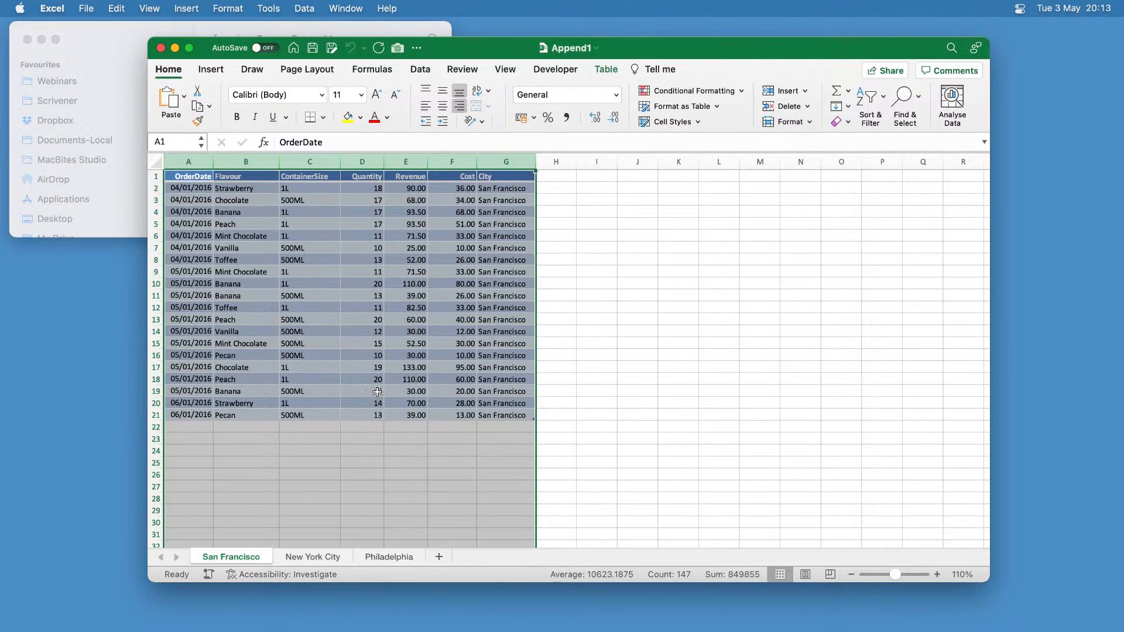
click(304, 557)
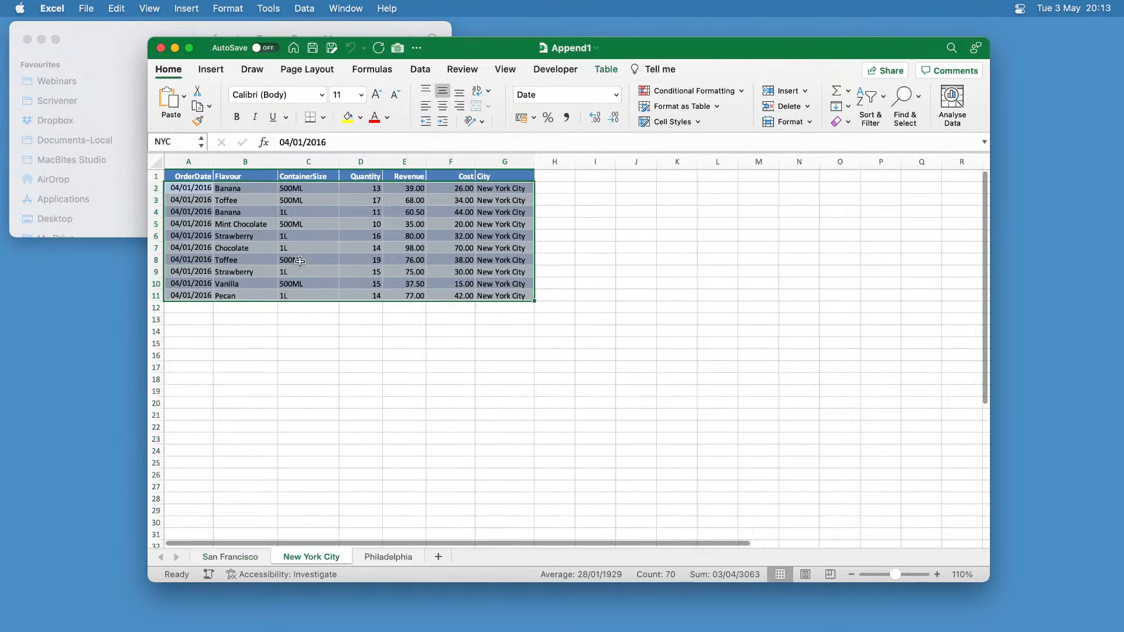
click(257, 554)
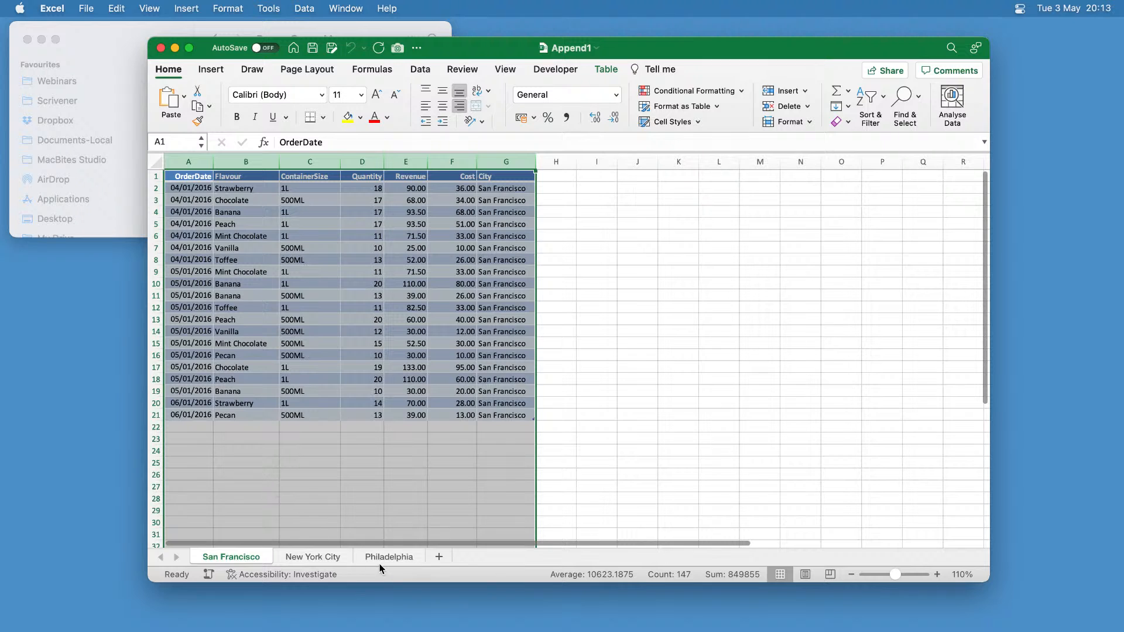
Select cell C17 in the San Francisco table and launch the Power Query Editor.
click(309, 368)
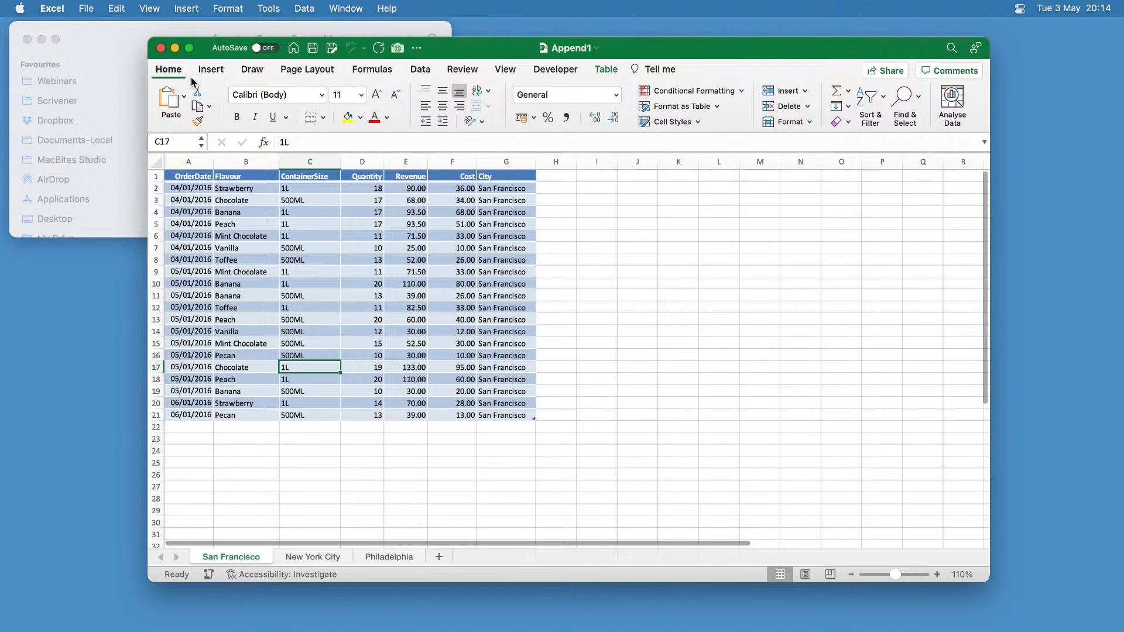
click(419, 69)
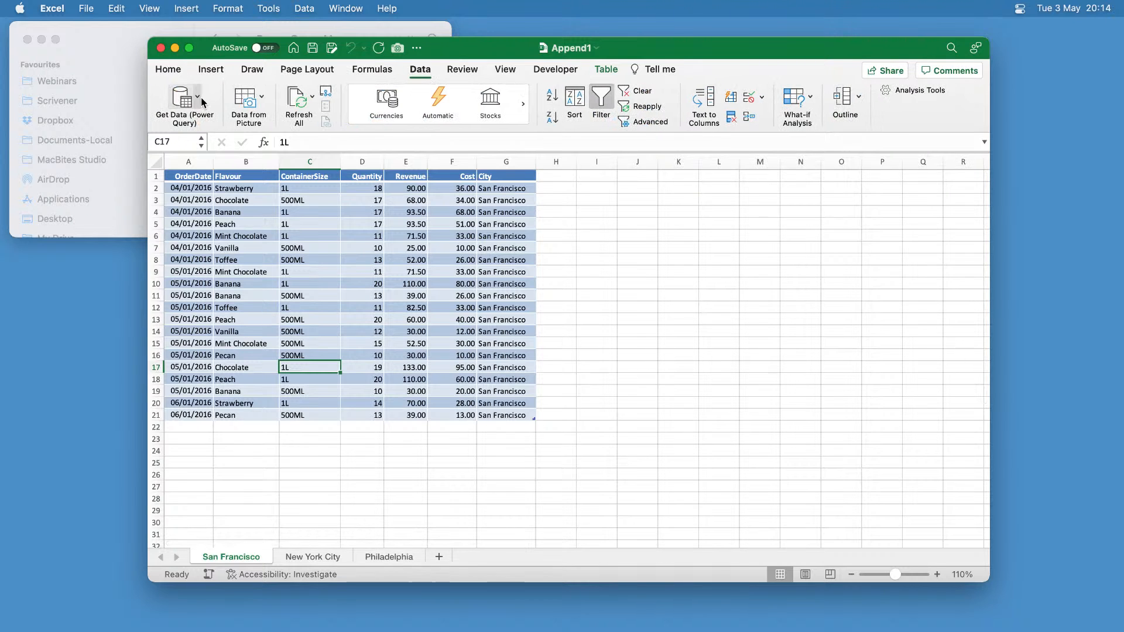
click(197, 96)
click(245, 222)
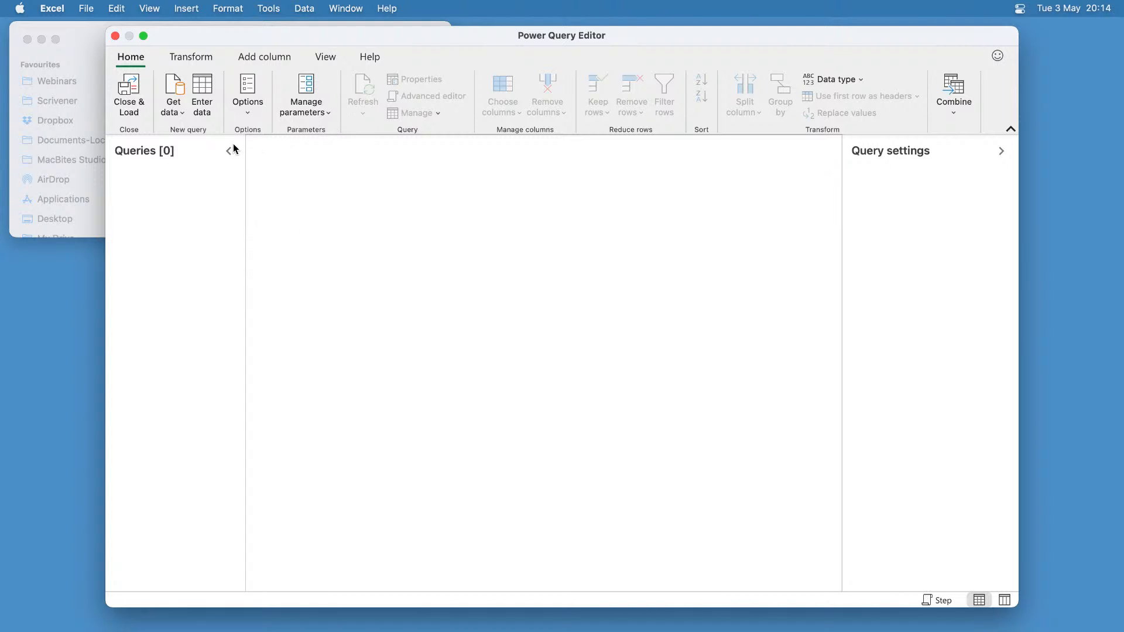
click(175, 106)
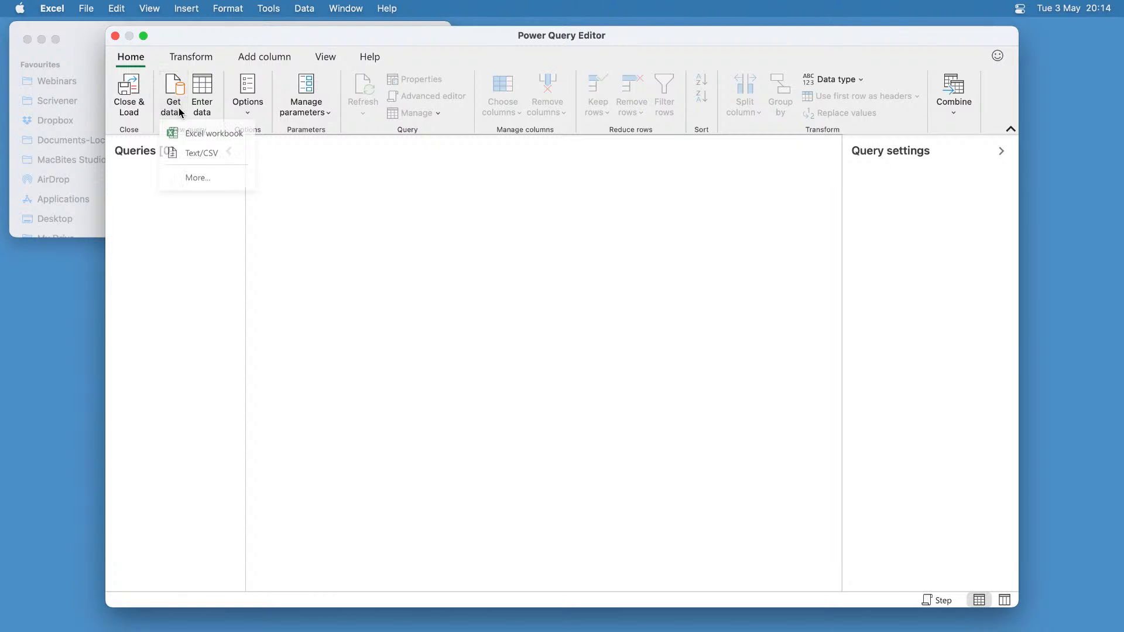
click(218, 136)
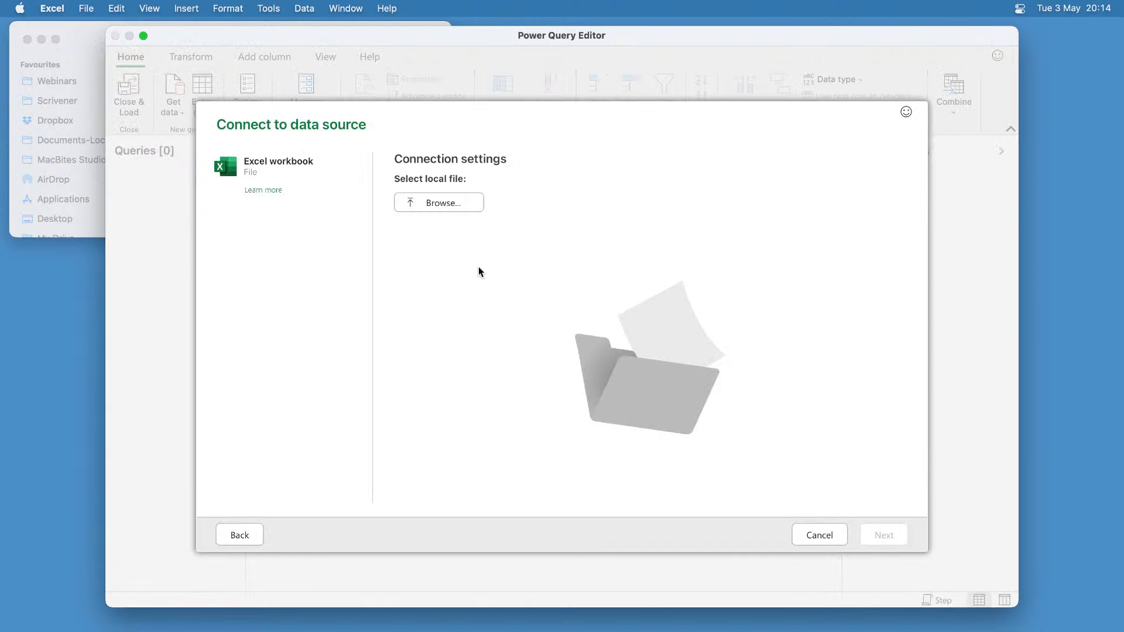
click(467, 205)
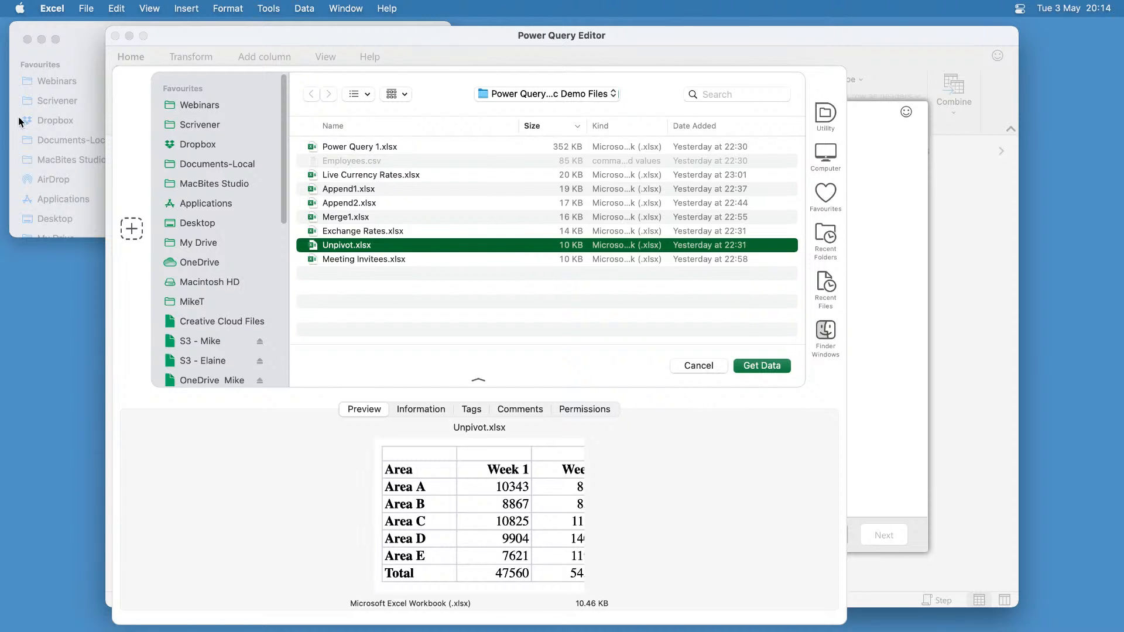
click(1031, 285)
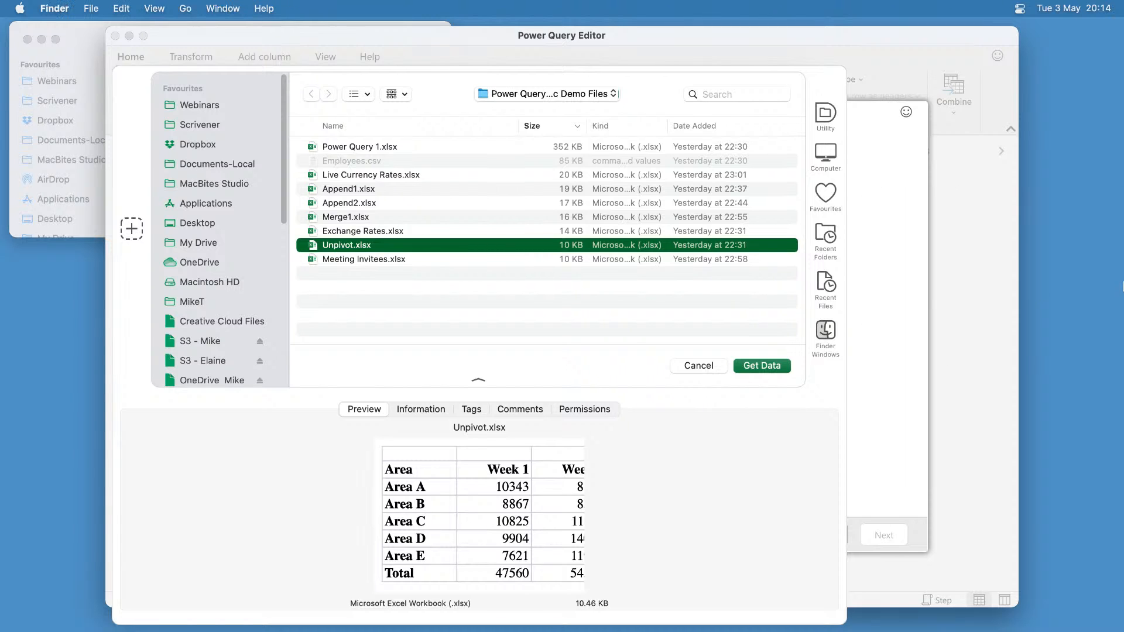
click(328, 188)
click(369, 188)
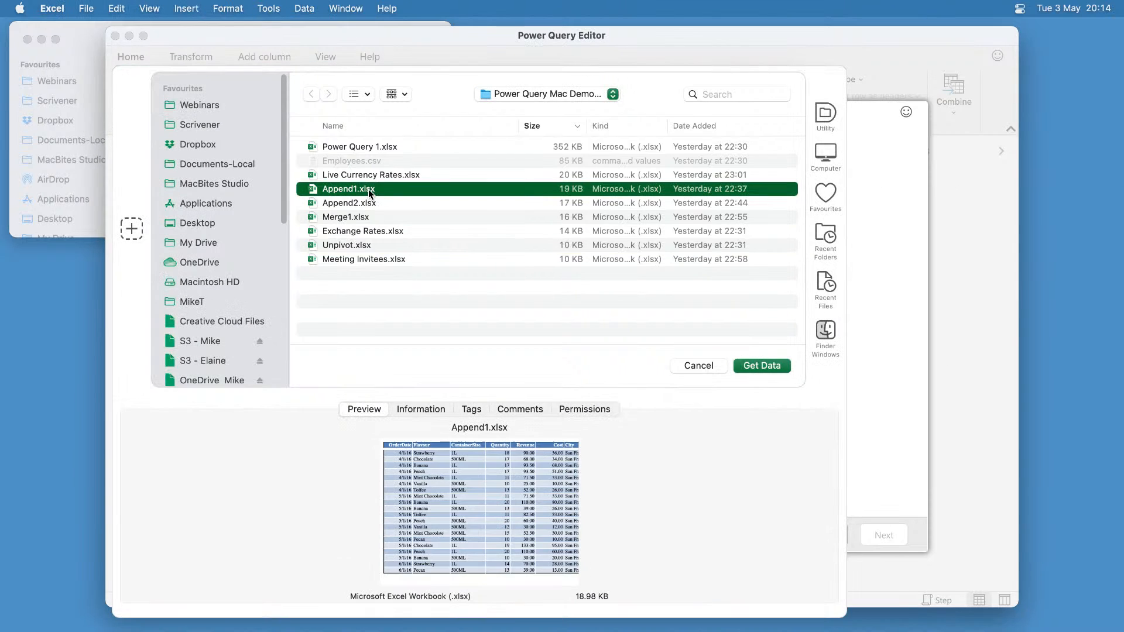
click(764, 365)
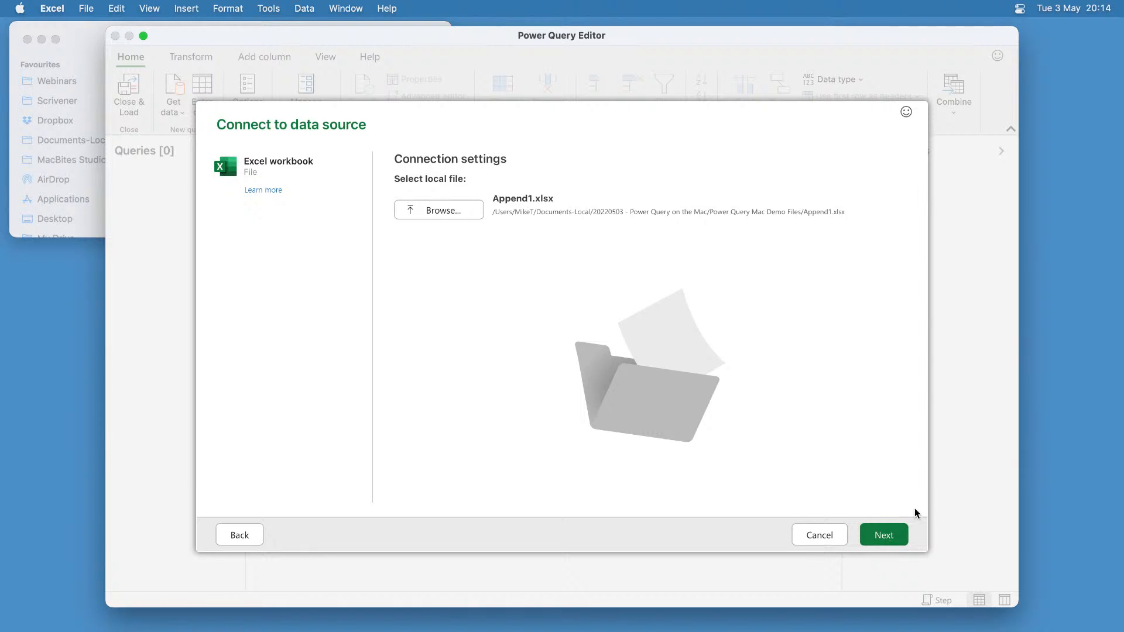
click(884, 534)
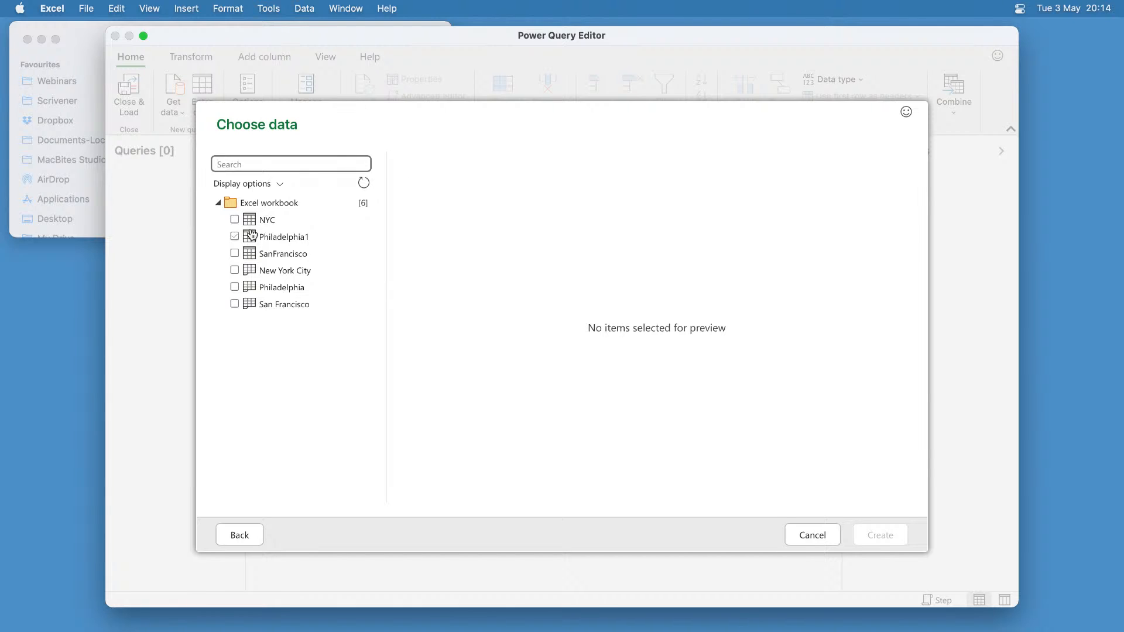
click(242, 272)
click(813, 534)
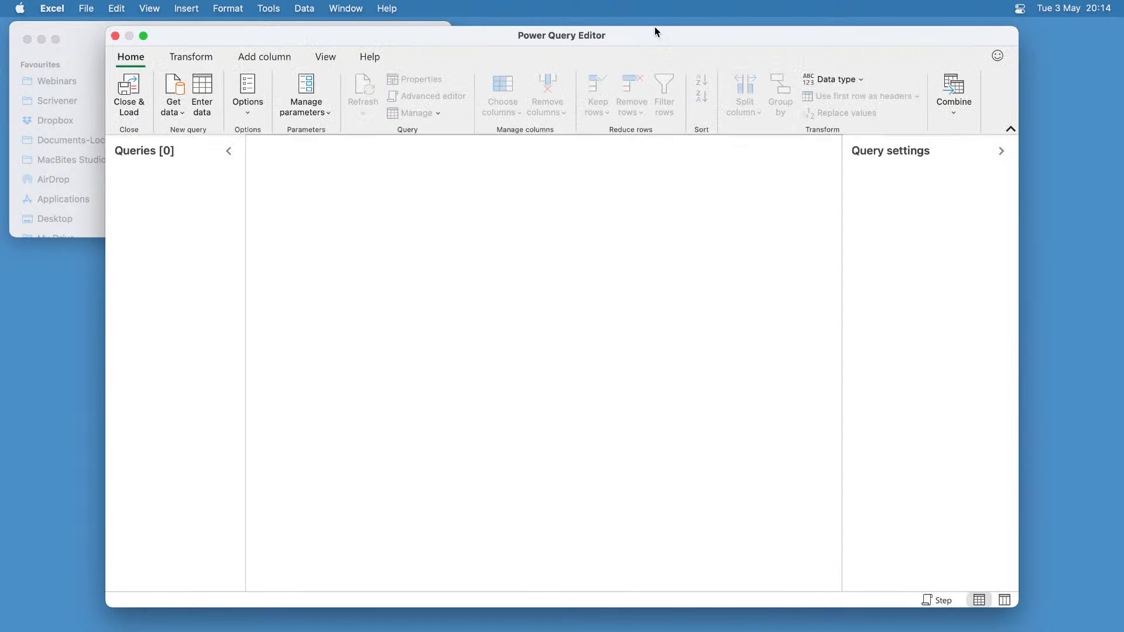
click(115, 36)
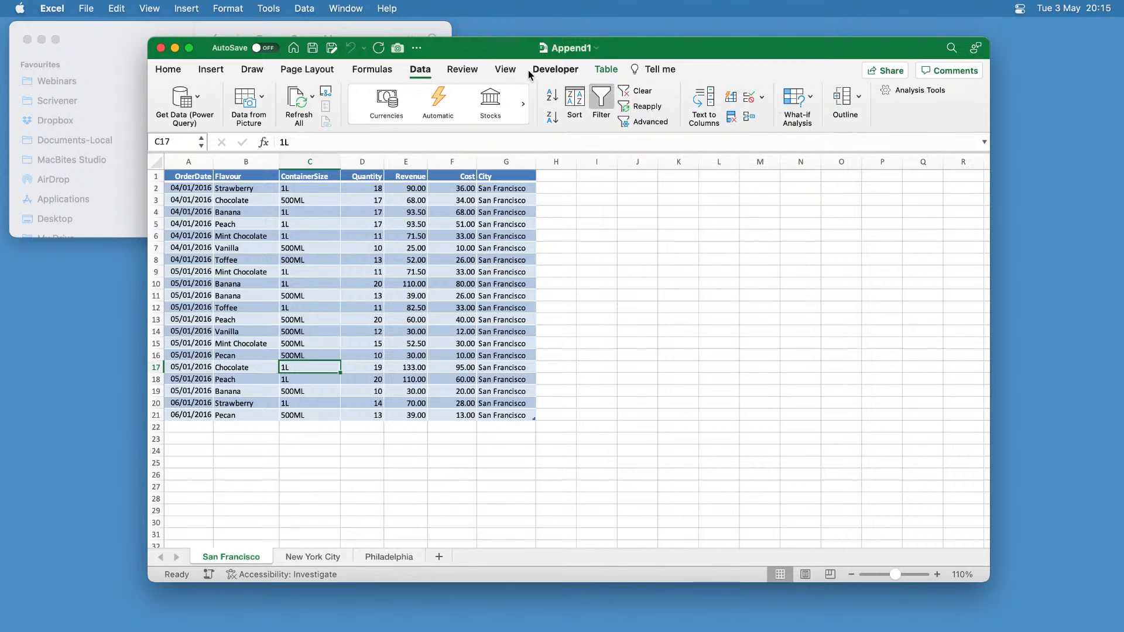
Quit and relaunch Excel, and create a new blank workbook.
key(super+q)
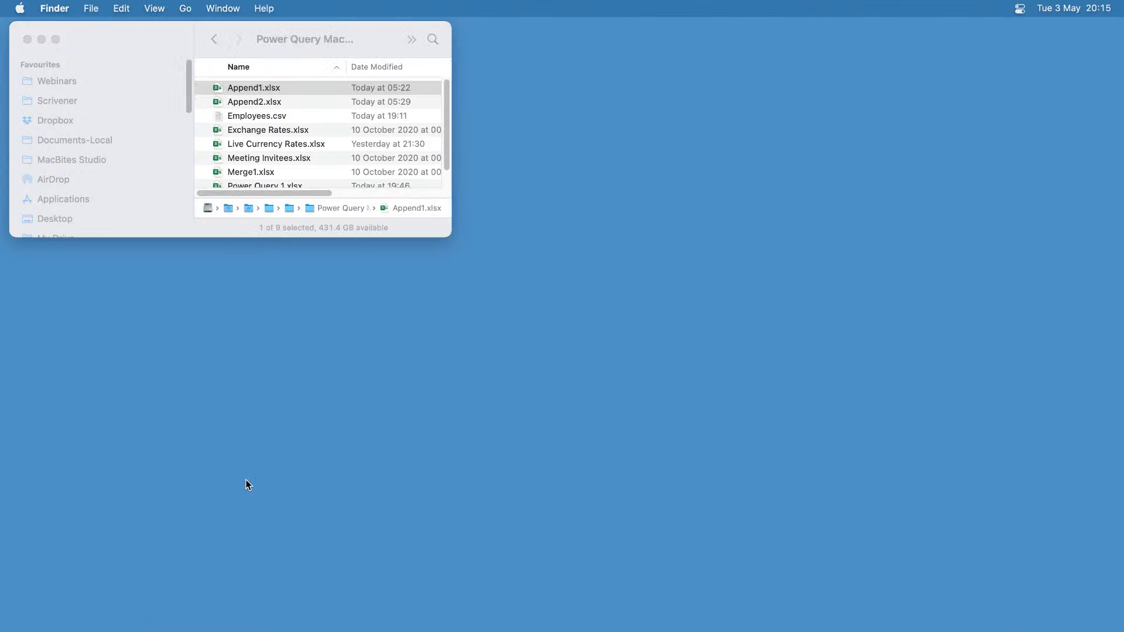
key(alt+space)
text(ex)
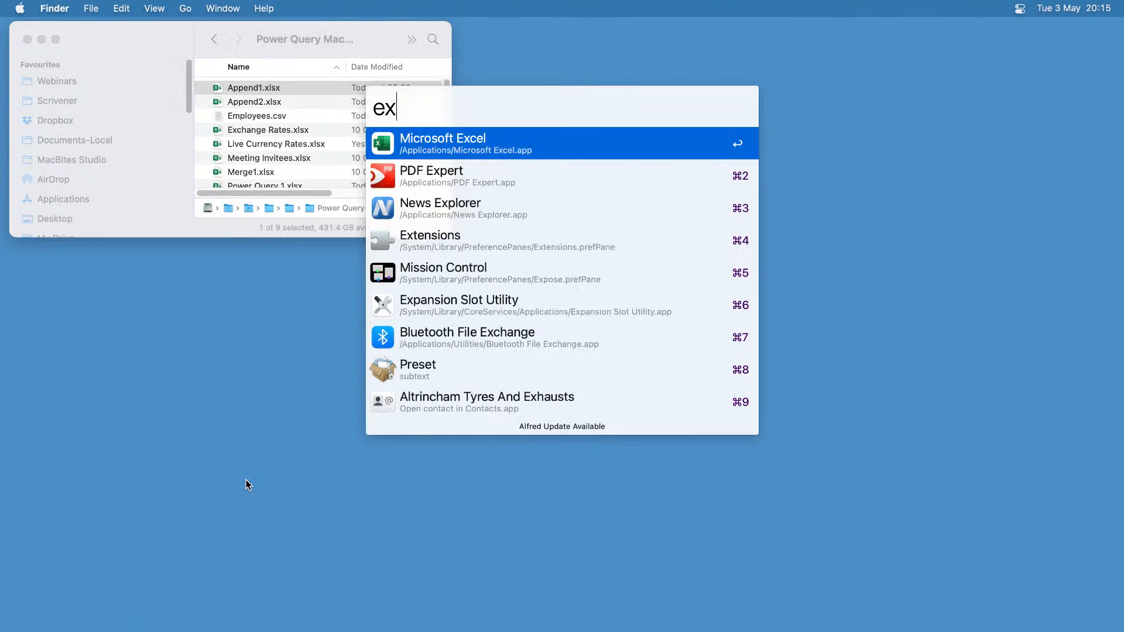
key(Return)
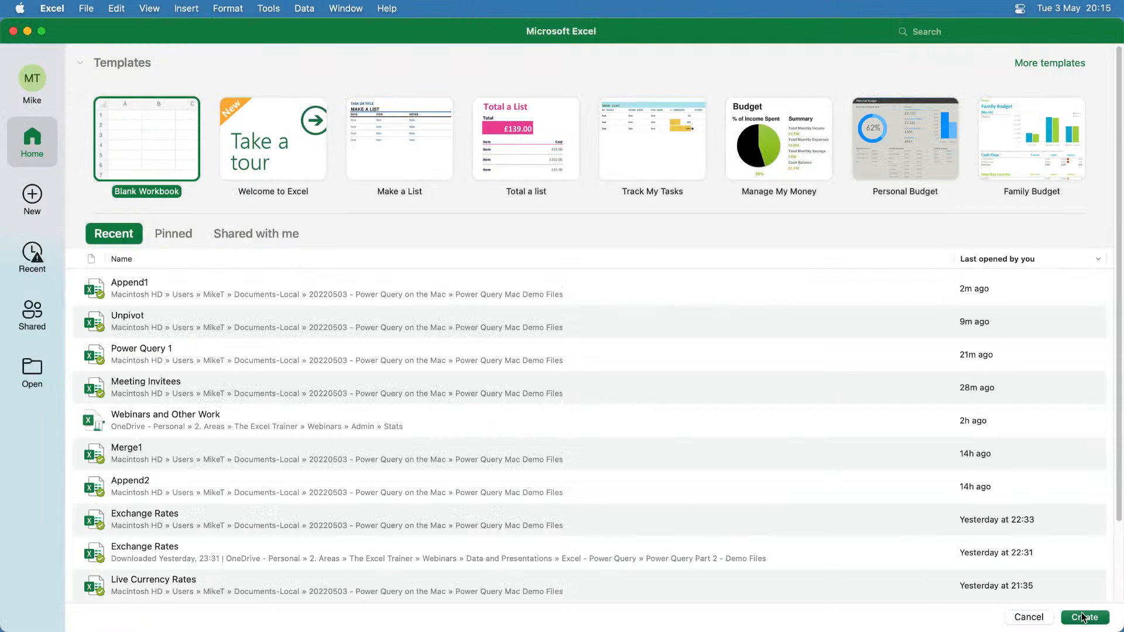
click(1084, 619)
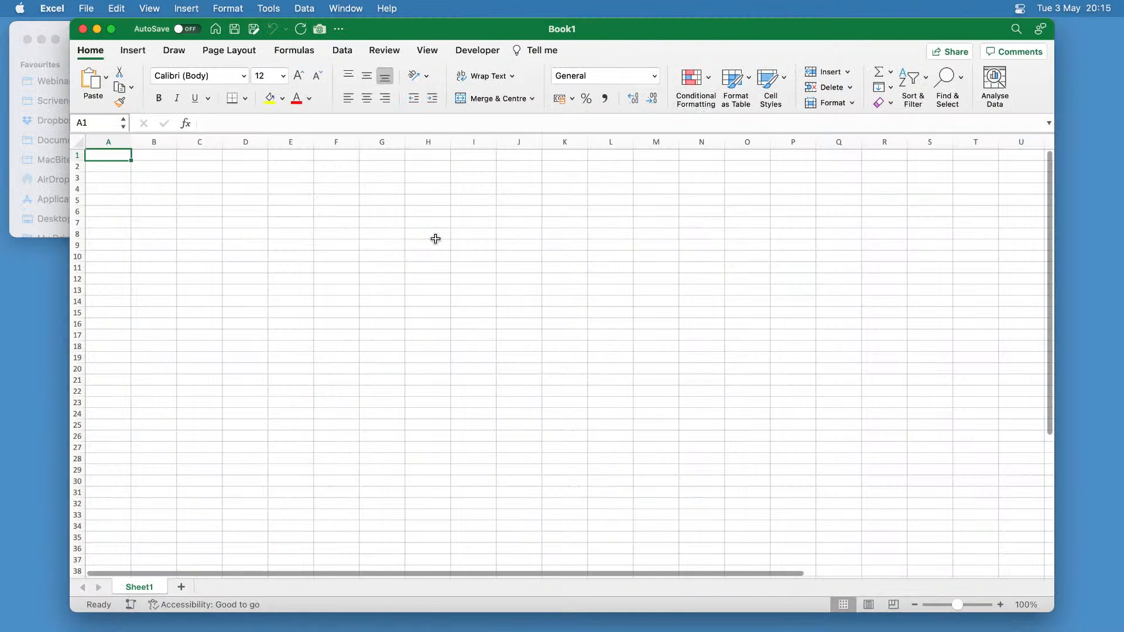
Start a Power Query import from an Excel workbook and connect to Append1.xlsx.
click(341, 50)
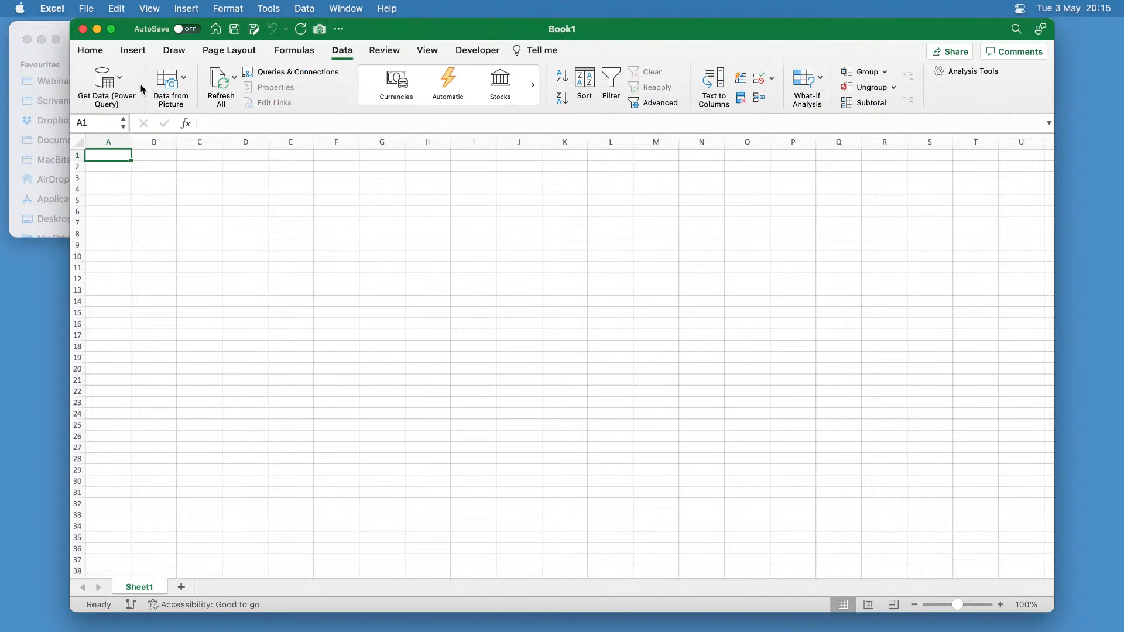
click(120, 78)
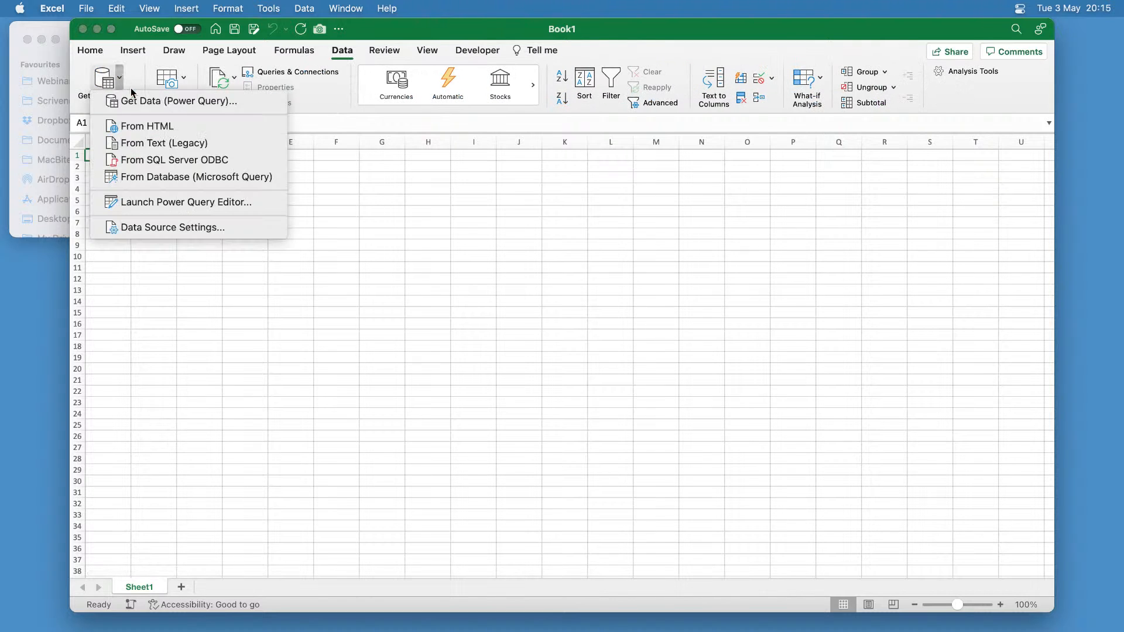
click(166, 102)
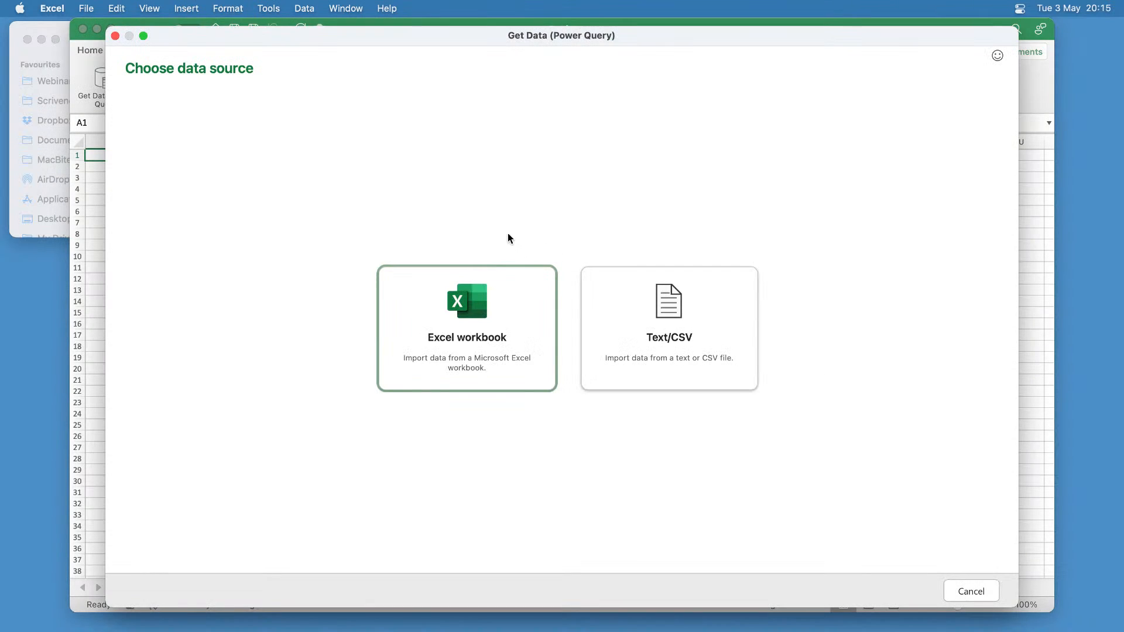
click(484, 292)
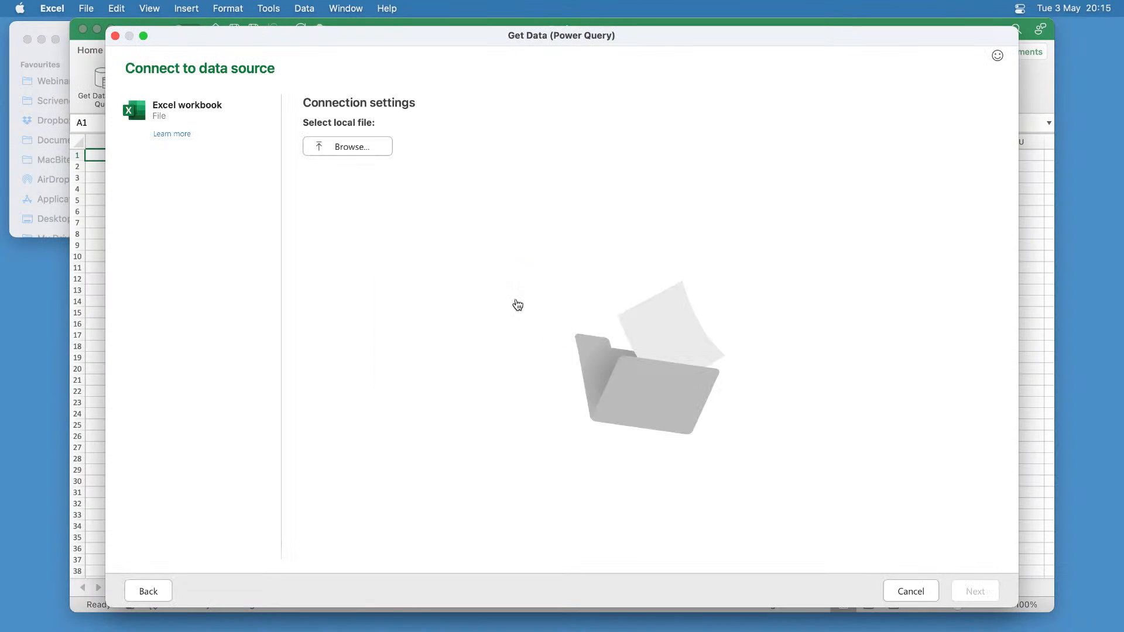
click(371, 148)
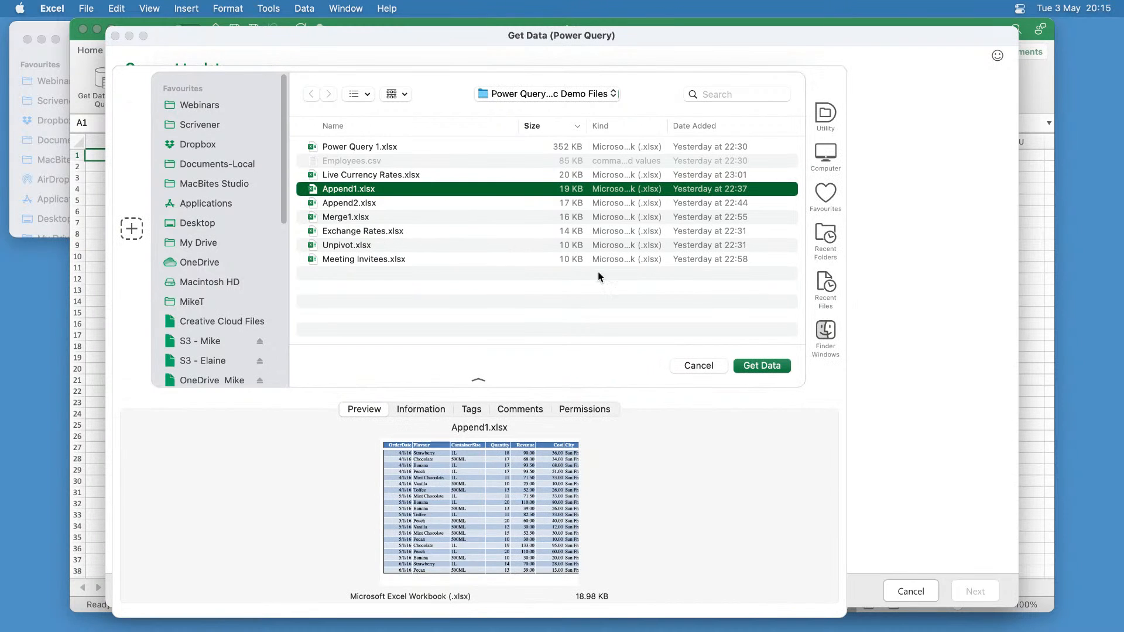
click(755, 365)
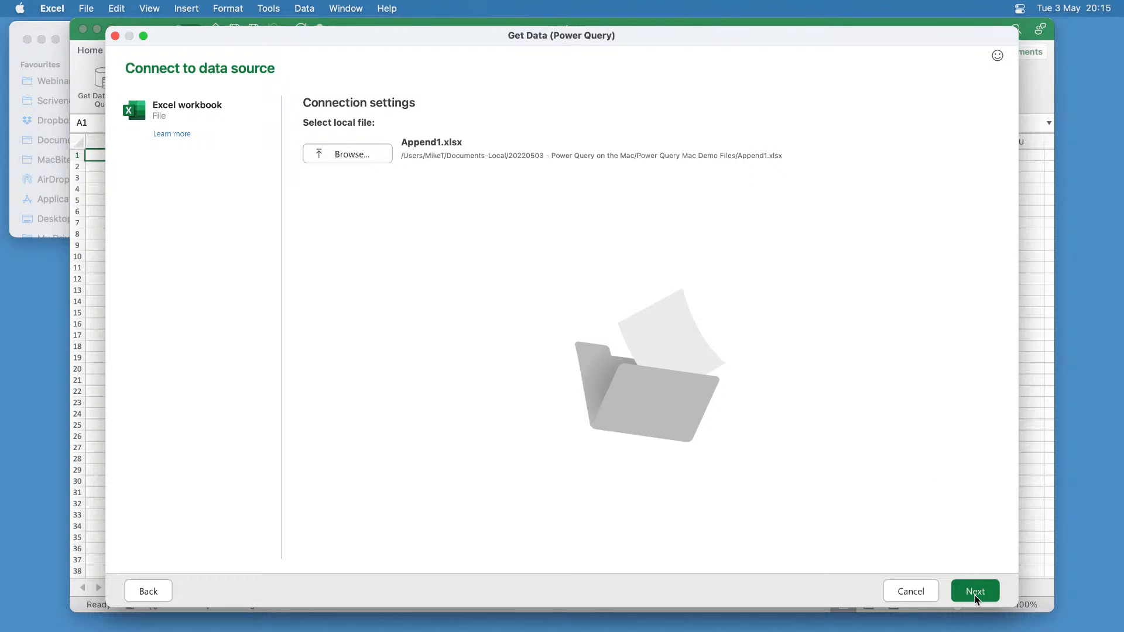
click(975, 591)
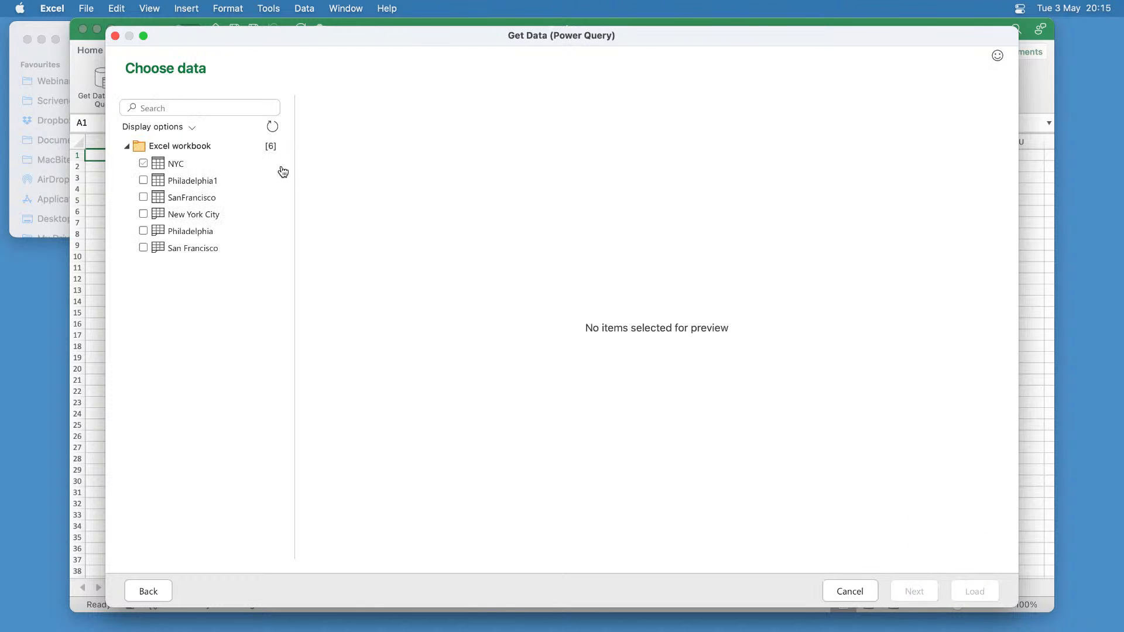
Choose the NYC, Philadelphia1 and SanFrancisco tables and bring them into the Power Query Editor.
click(193, 181)
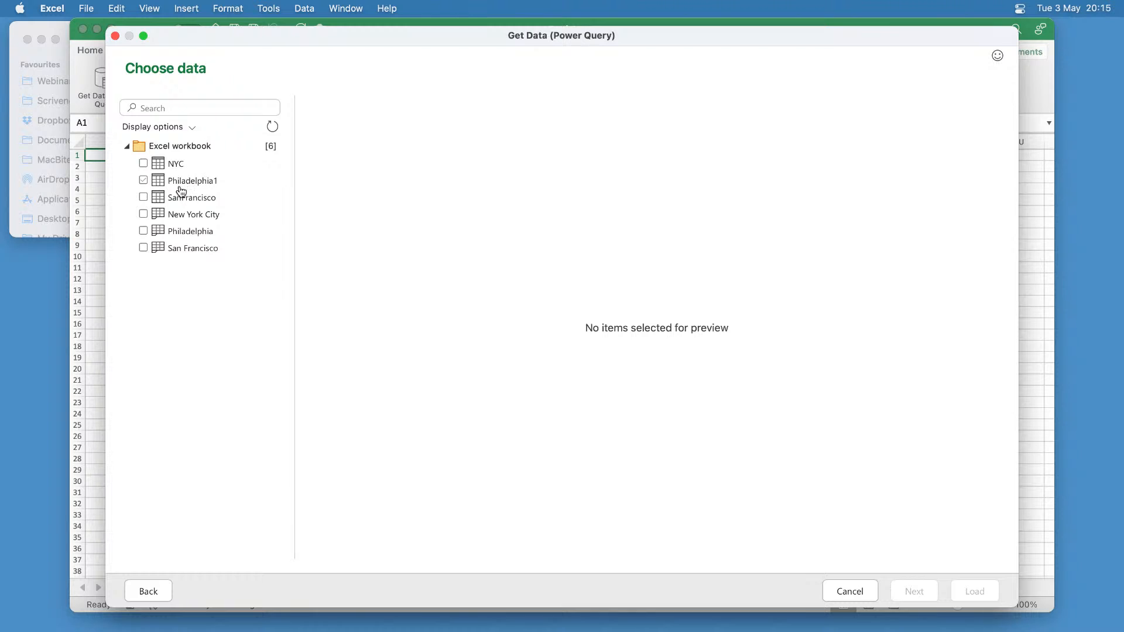
click(154, 169)
click(148, 166)
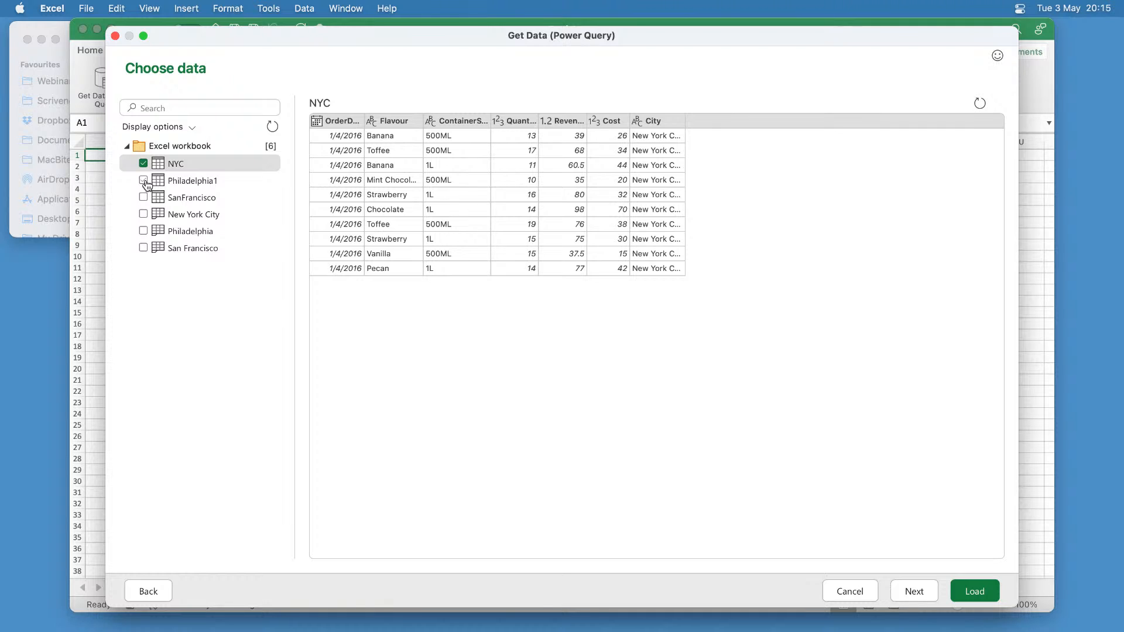
click(144, 181)
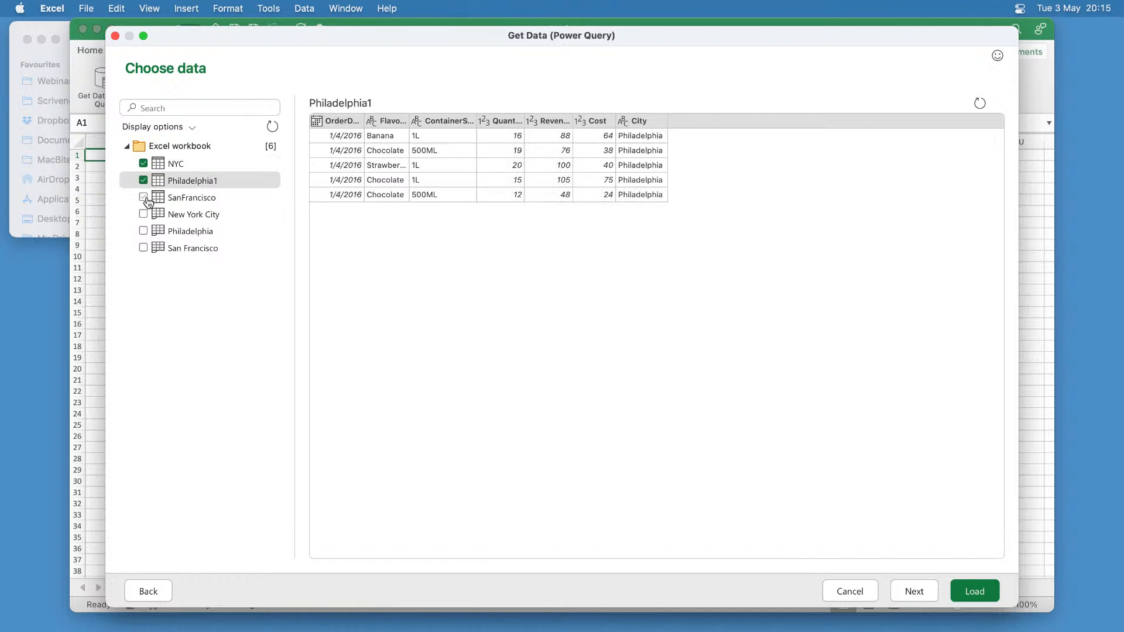
click(144, 198)
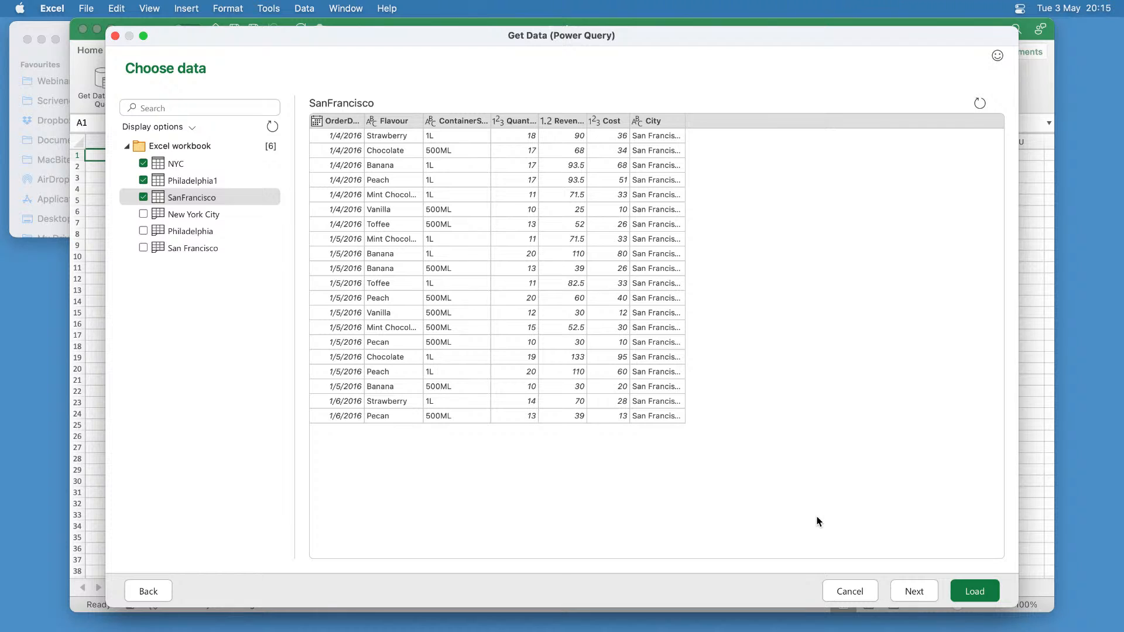
click(915, 592)
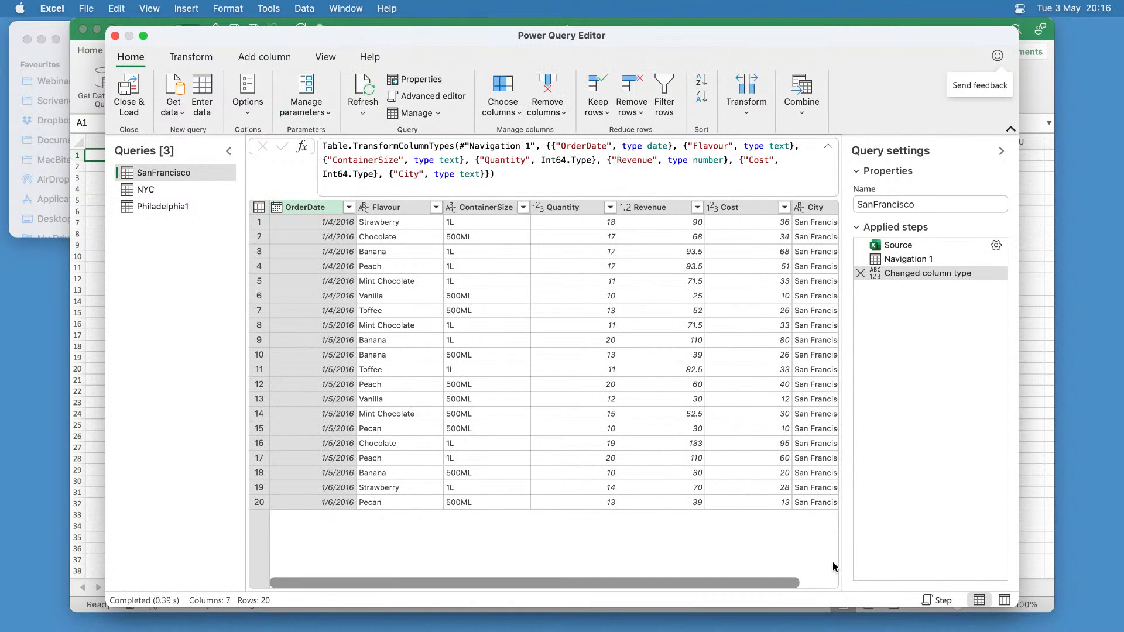
Review the SanFrancisco, NYC and Philadelphia1 queries and look at the available append options.
click(145, 191)
click(156, 206)
click(158, 176)
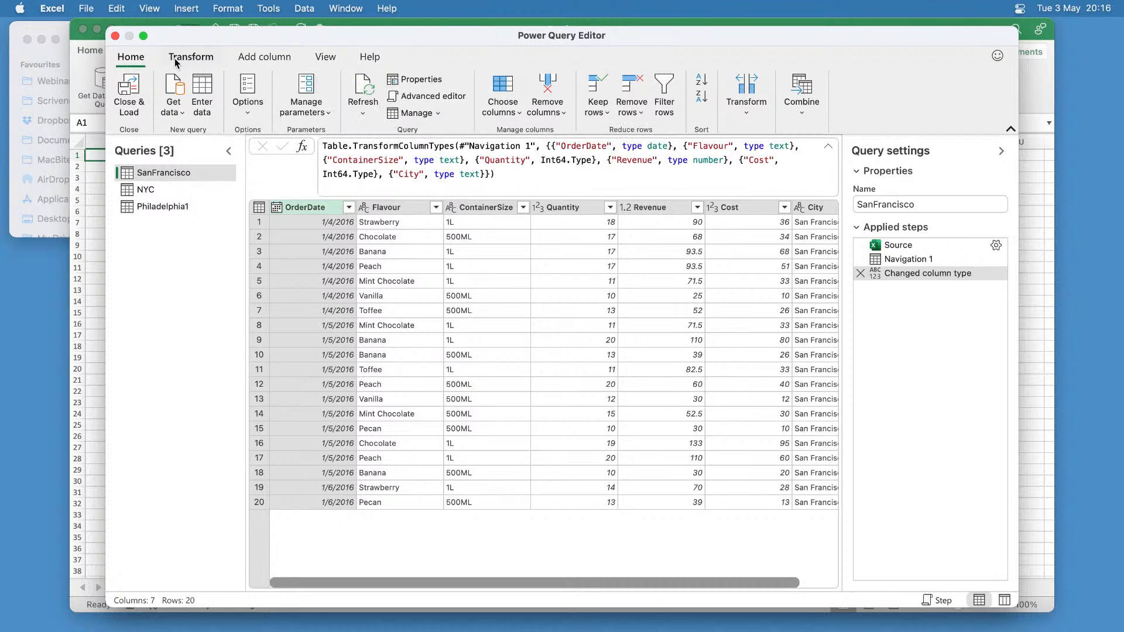
click(799, 119)
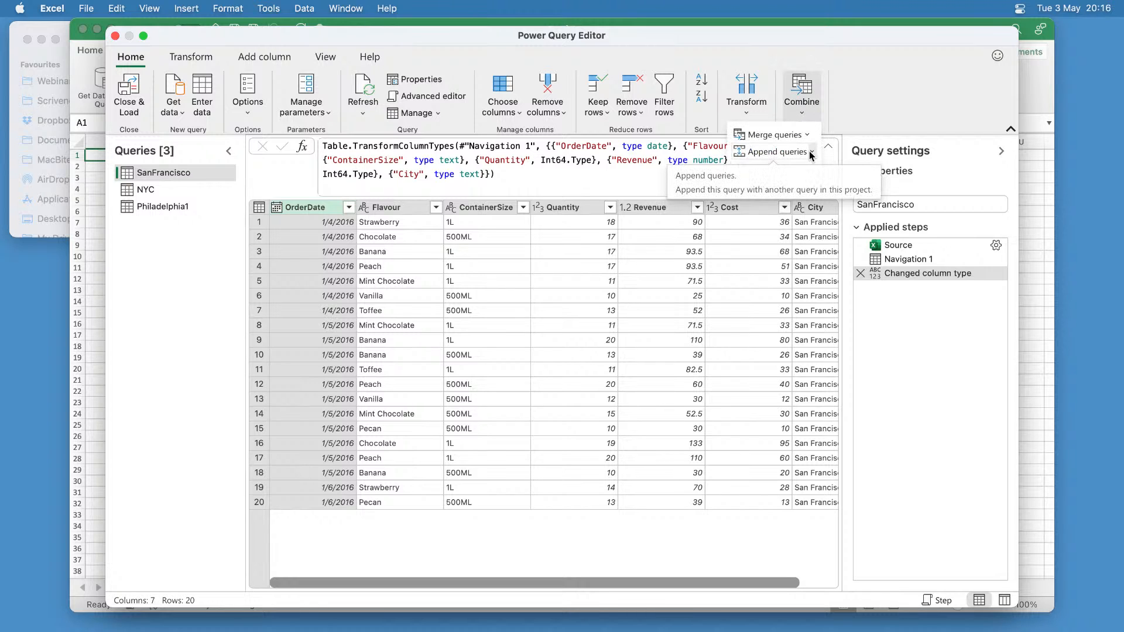
click(812, 152)
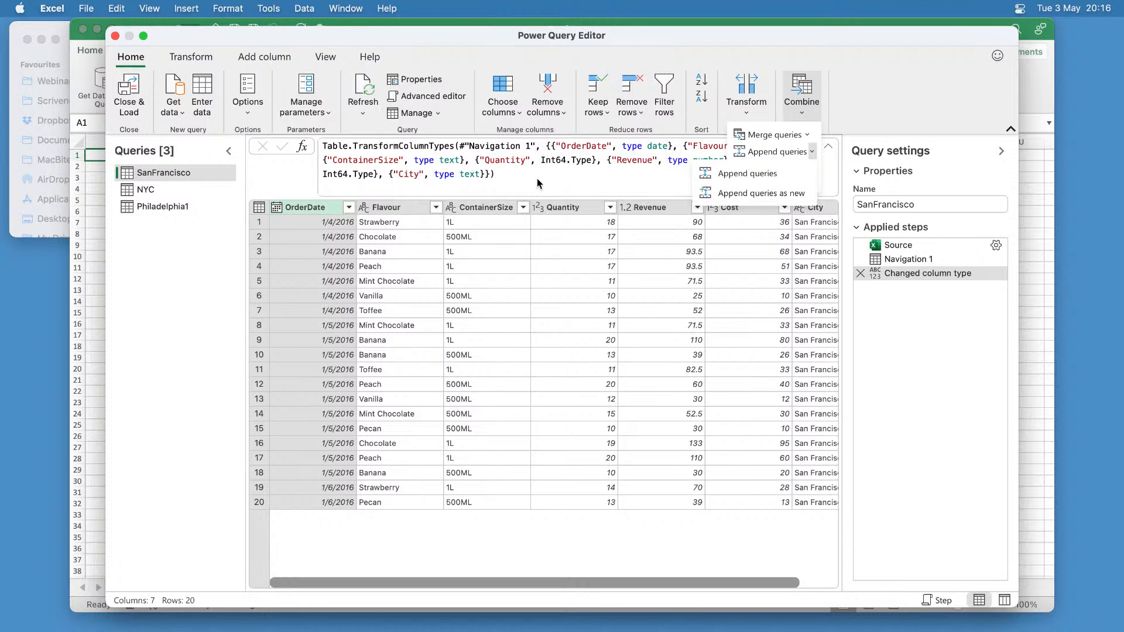
click(146, 191)
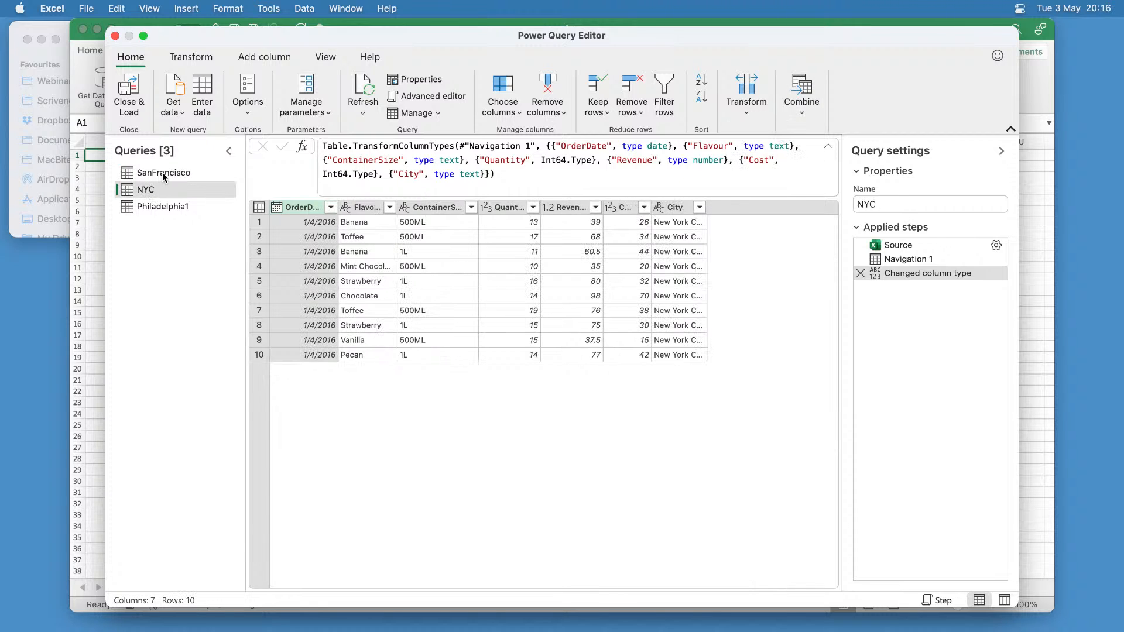
click(162, 172)
click(153, 206)
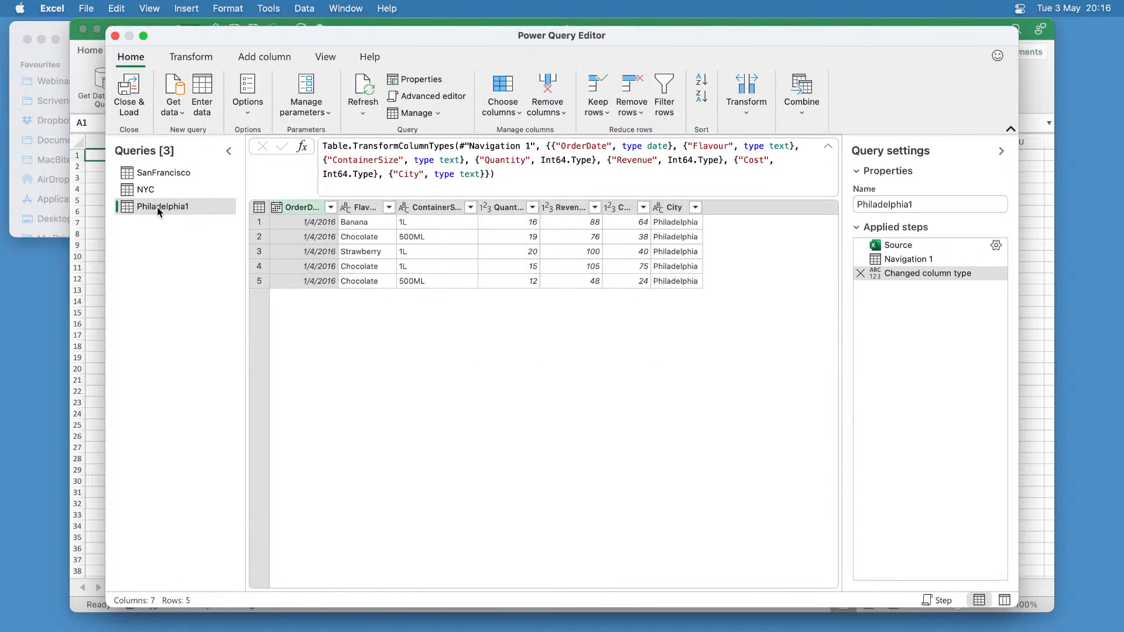
Append the SanFrancisco, NYC and Philadelphia1 queries as a new query, using the three or more tables option.
click(165, 173)
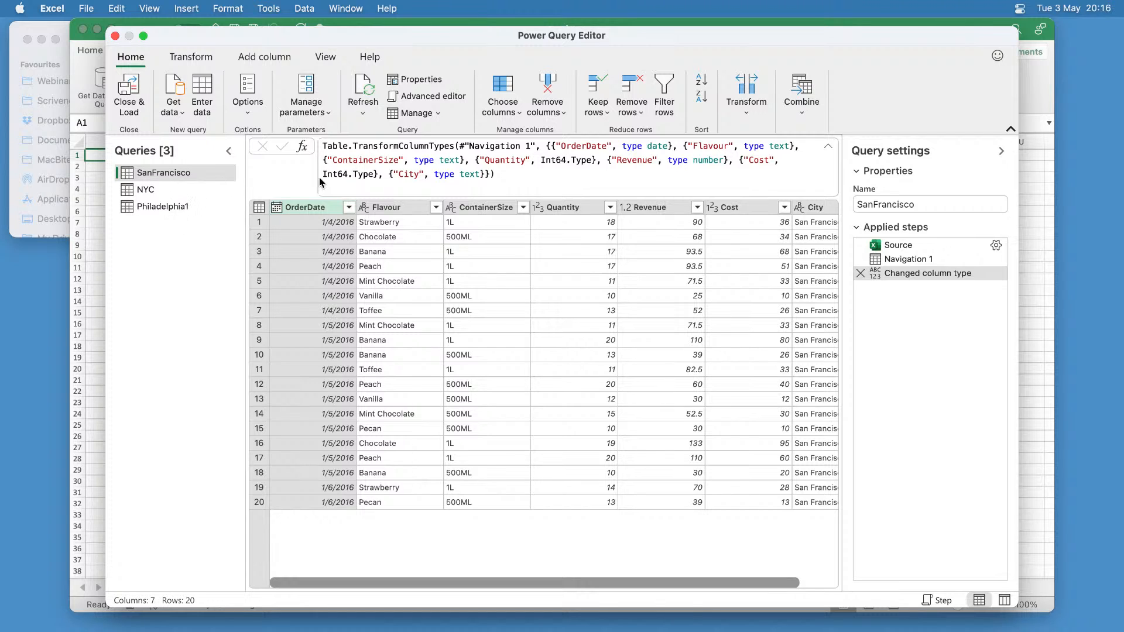
click(801, 117)
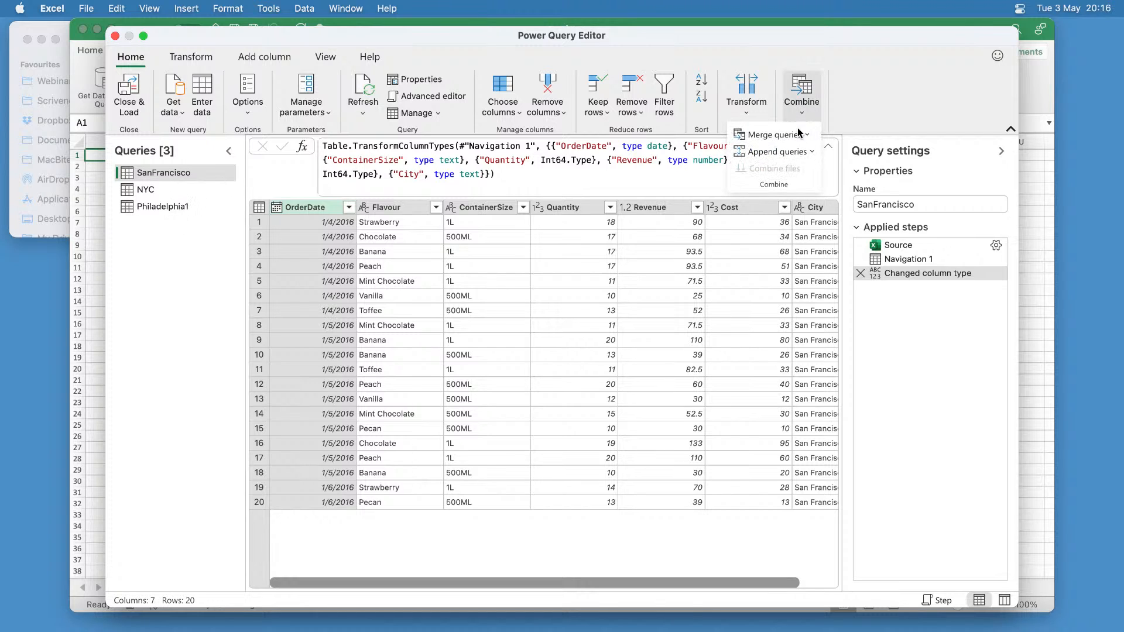
click(814, 152)
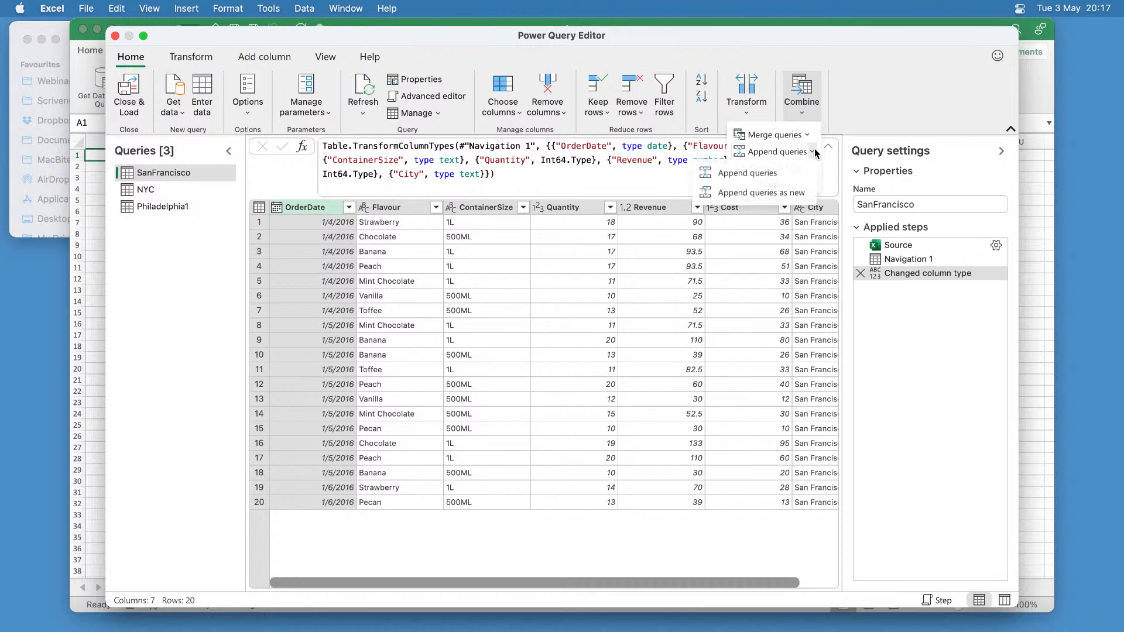
click(786, 194)
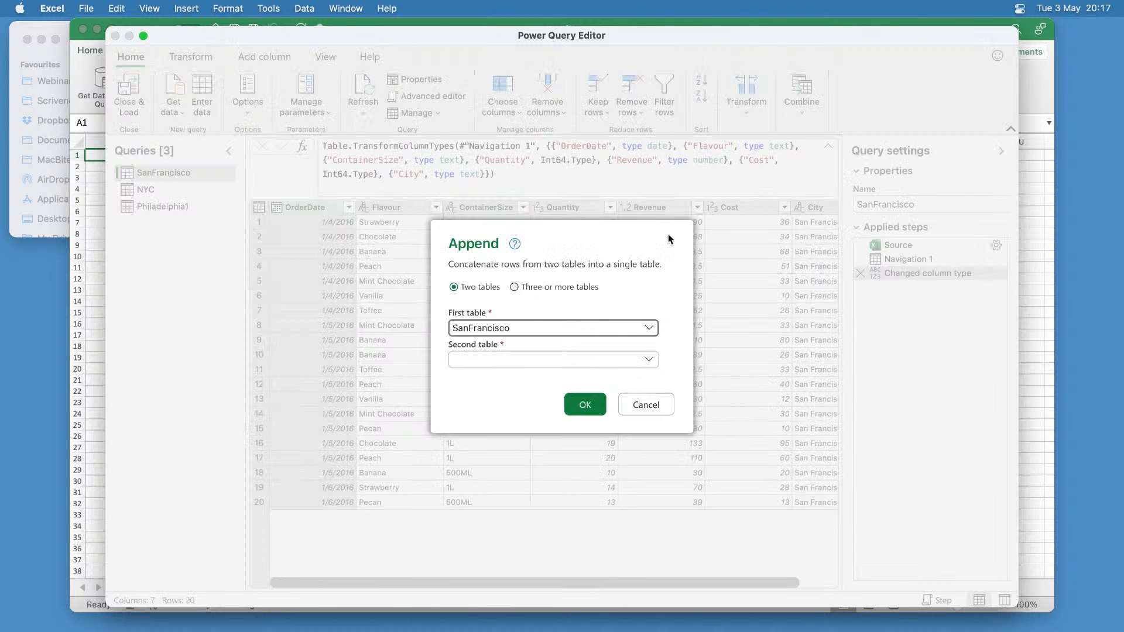
click(514, 287)
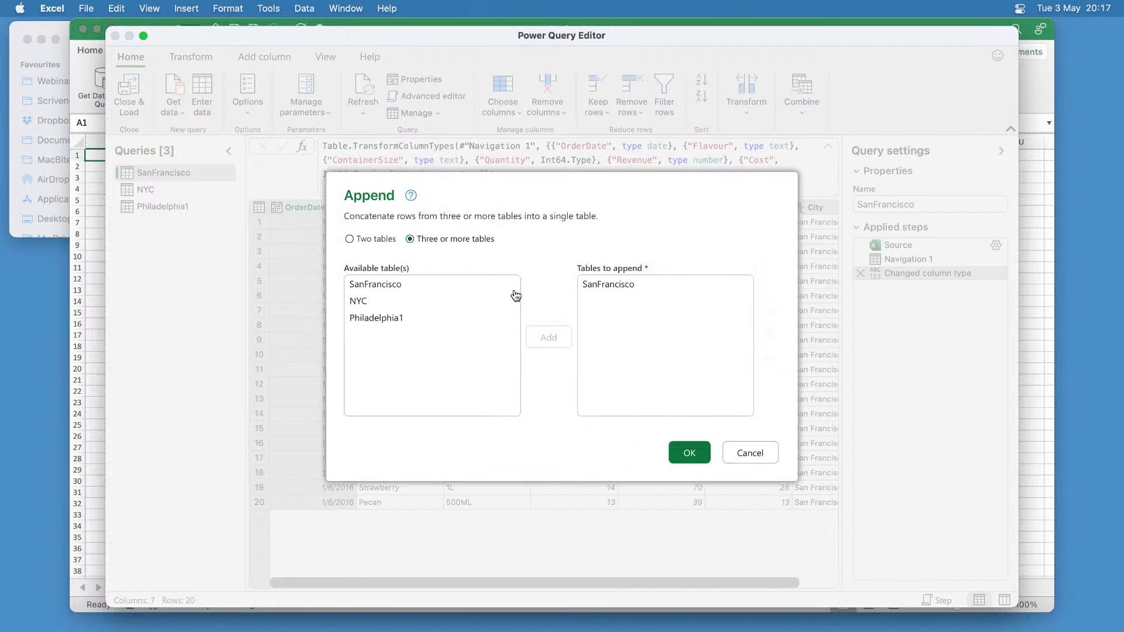
click(606, 288)
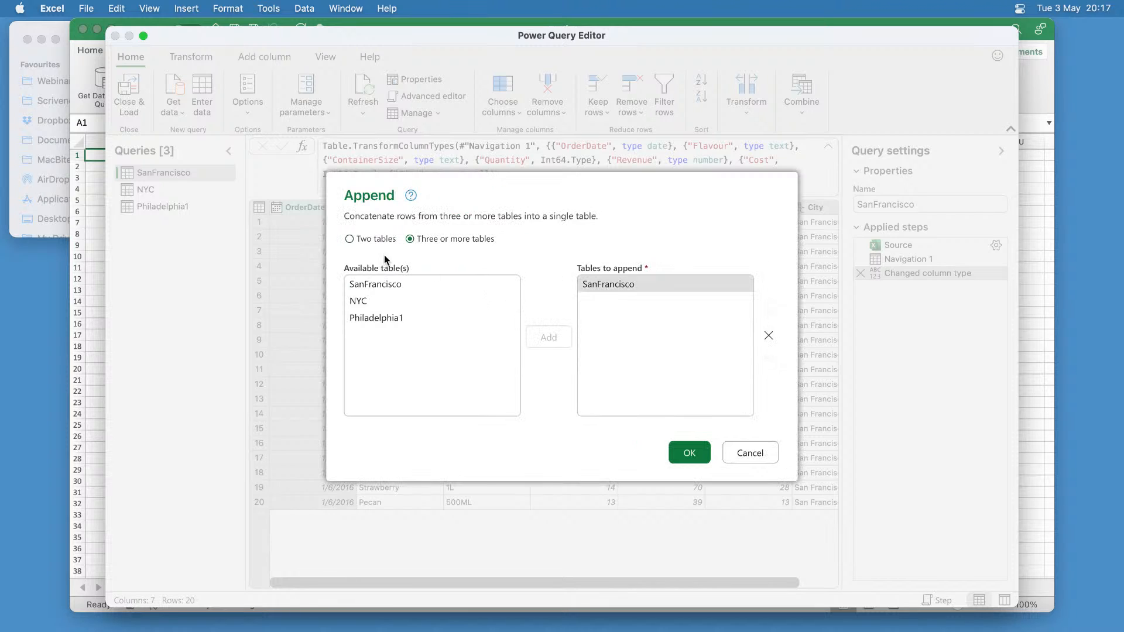
click(364, 304)
click(534, 342)
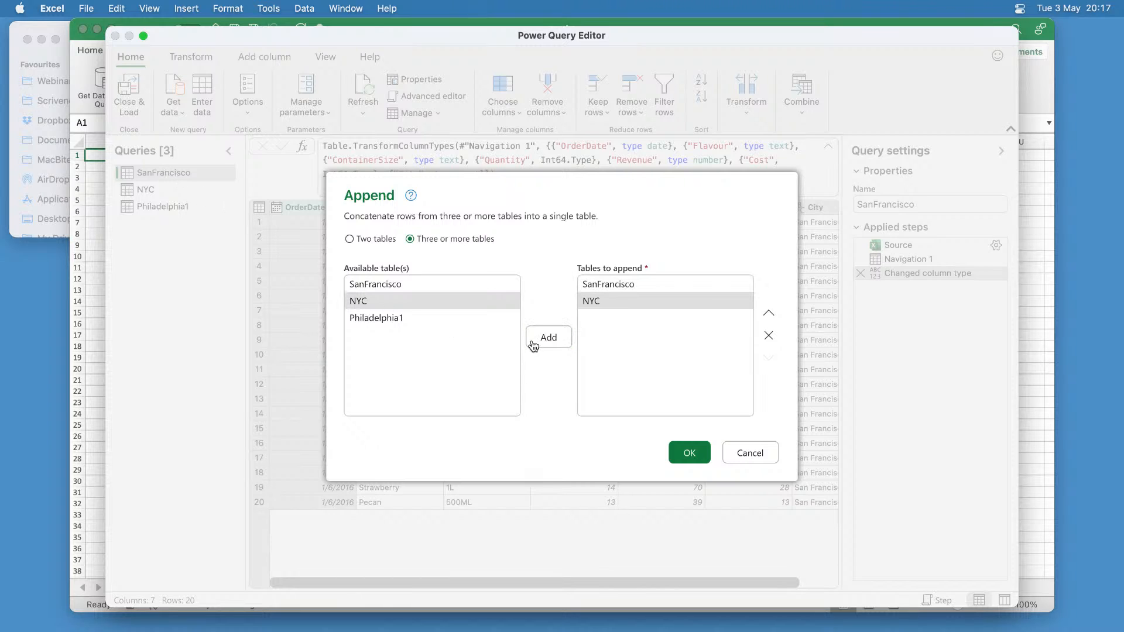
click(394, 321)
click(546, 344)
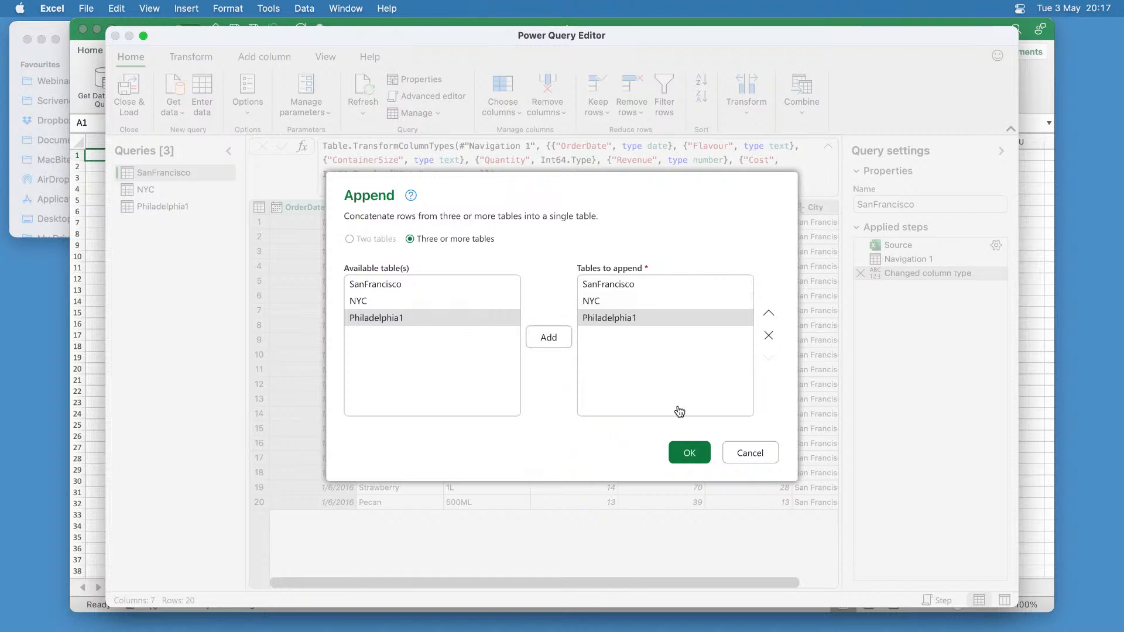
click(693, 452)
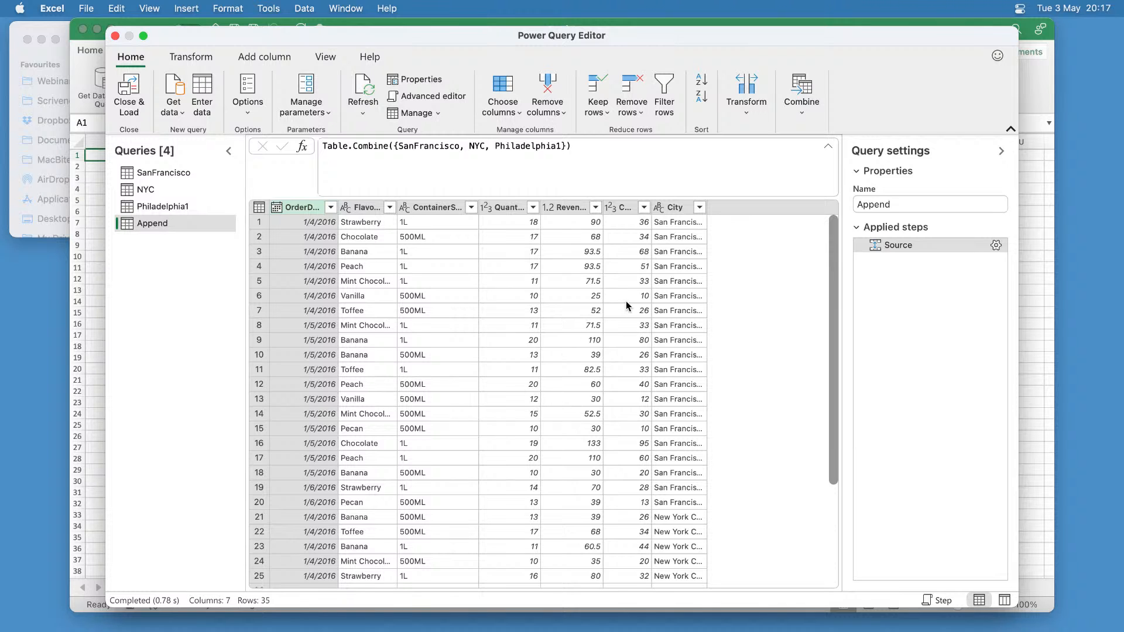
Rename the new appended query as AllData.
scroll(626, 306, down, 3)
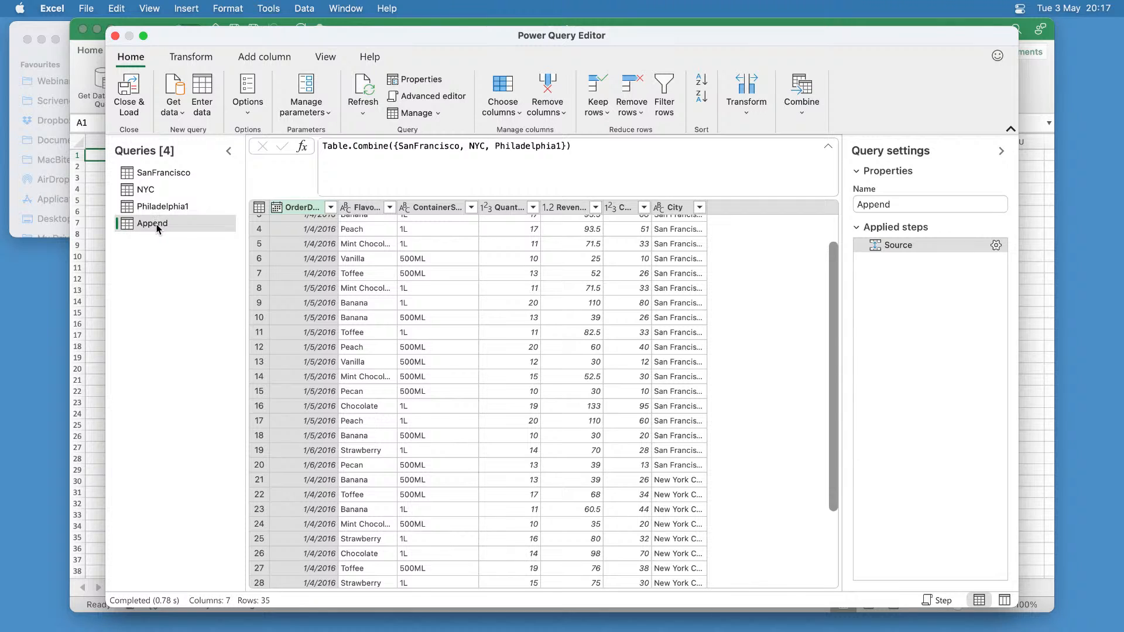
right_click(157, 225)
click(217, 284)
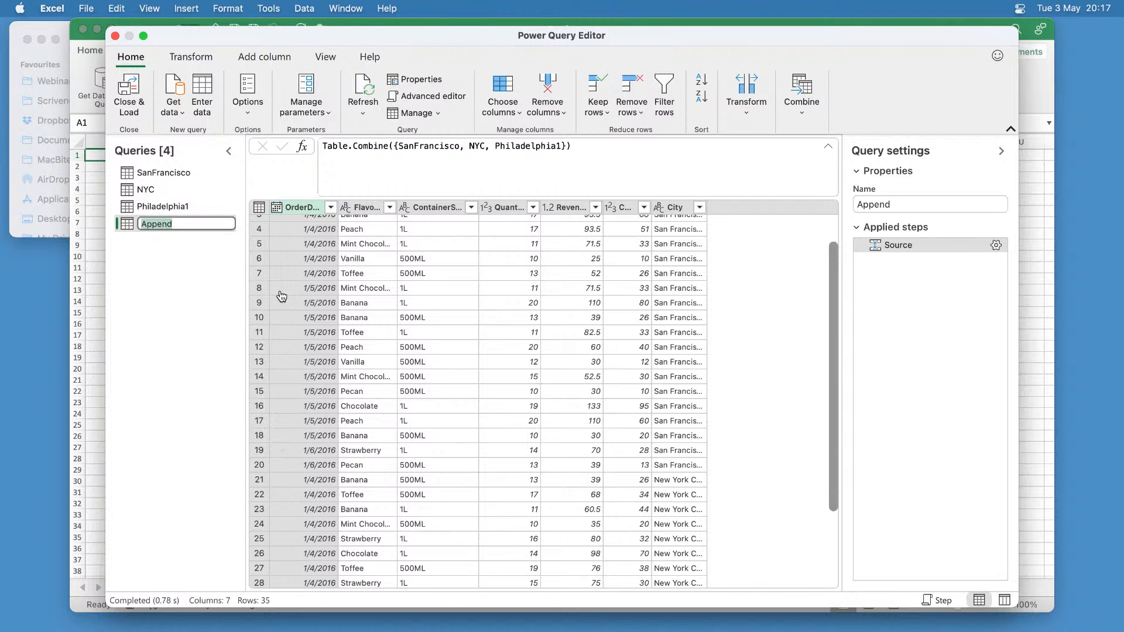
text(AllData)
key(Return)
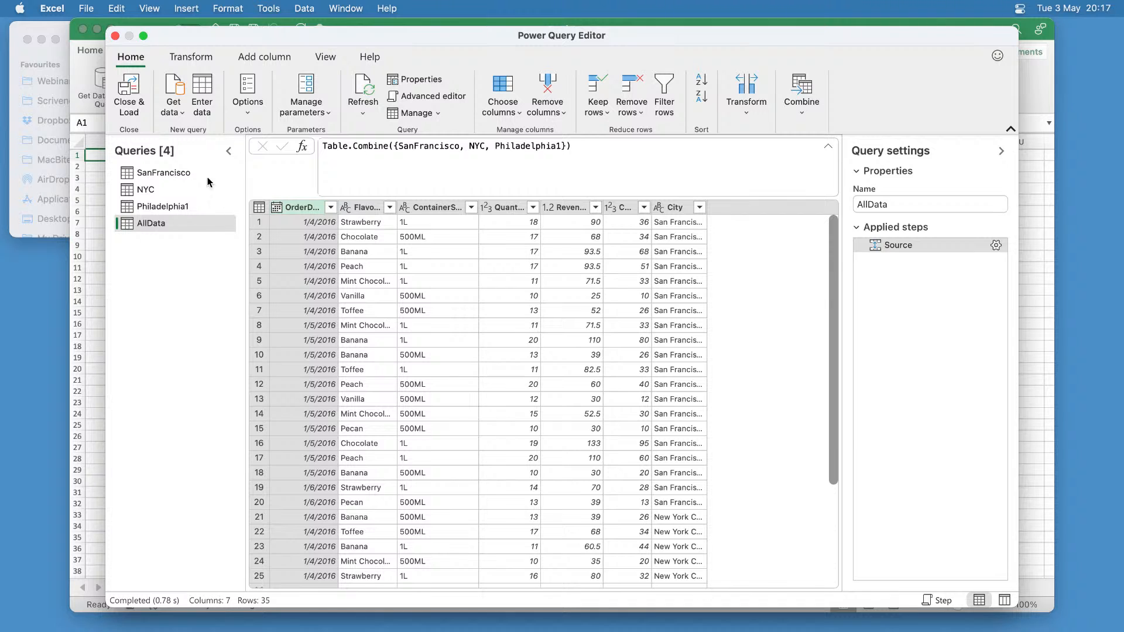
Close the Power Query Editor, loading the queries into the workbook, and review the columns of the AllData table.
click(128, 88)
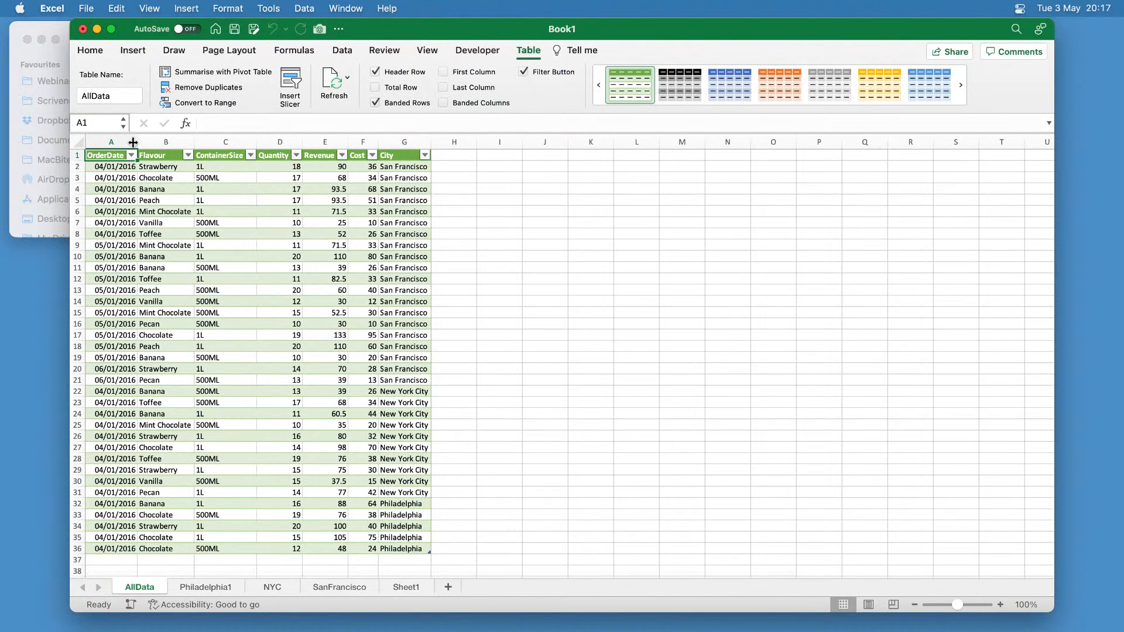
drag(111, 142, 424, 164)
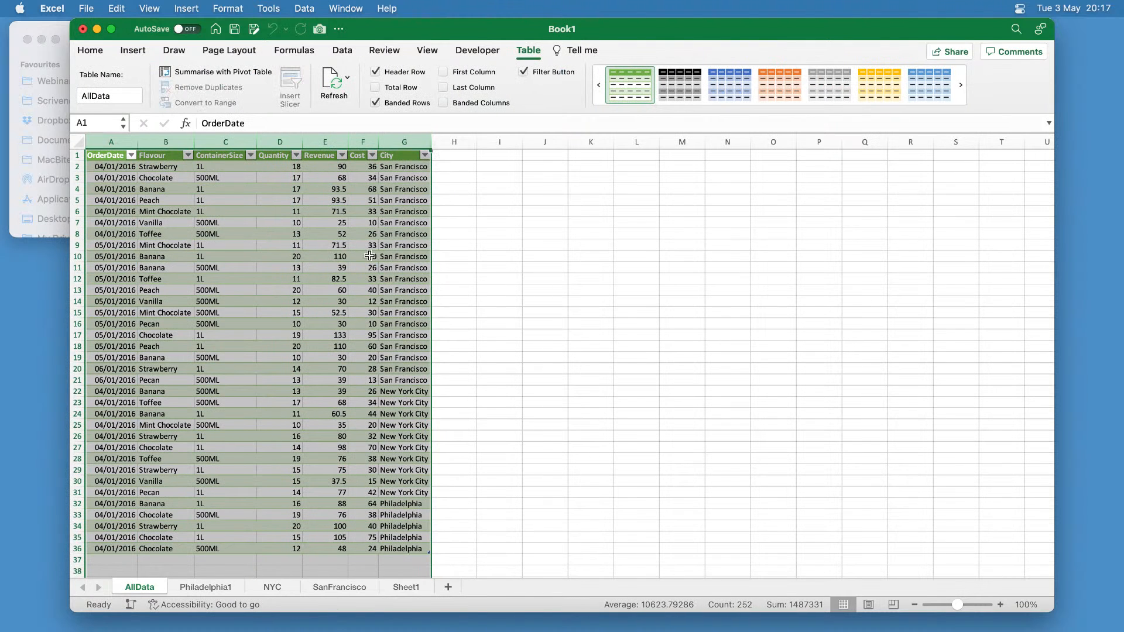
click(324, 290)
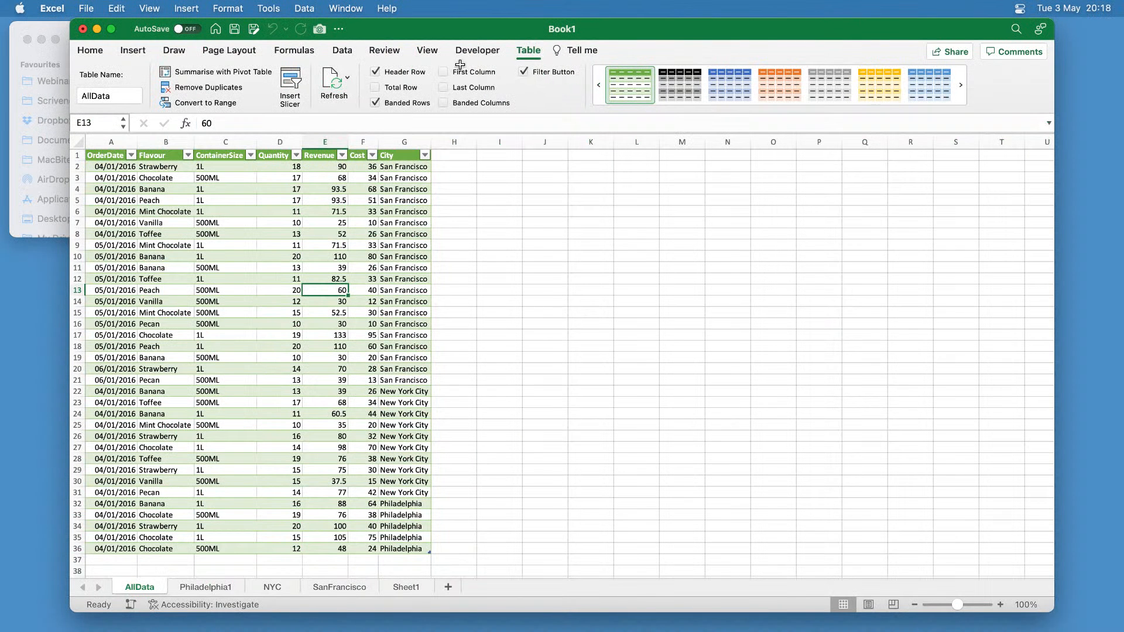
Close Book1 without saving its changes and open Merge1.xlsx from the Finder folder.
click(83, 29)
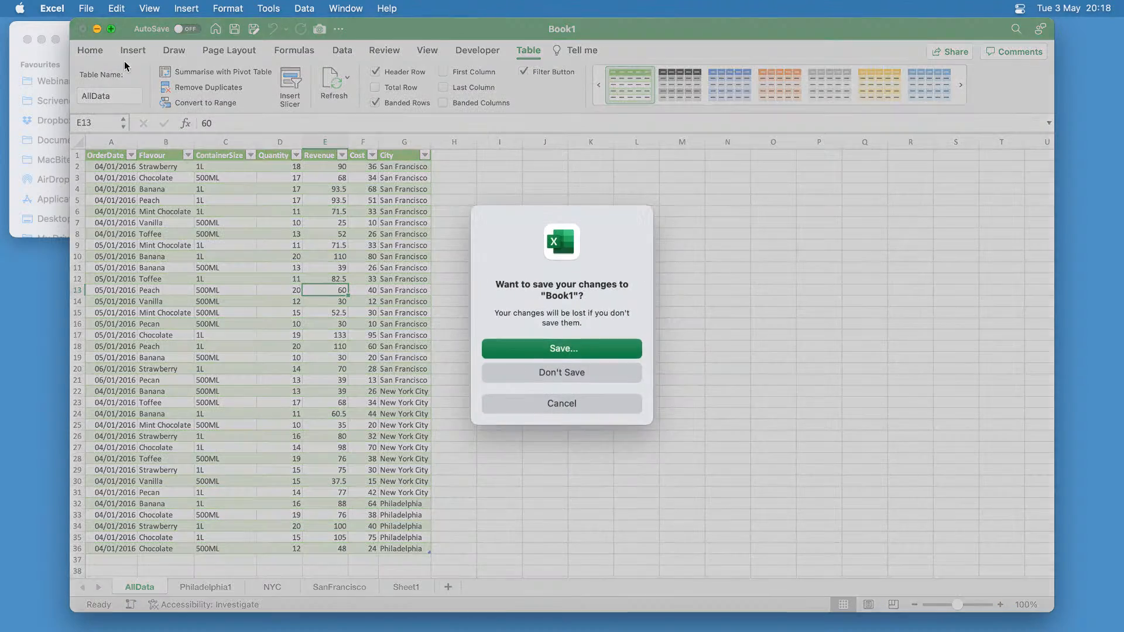
click(598, 375)
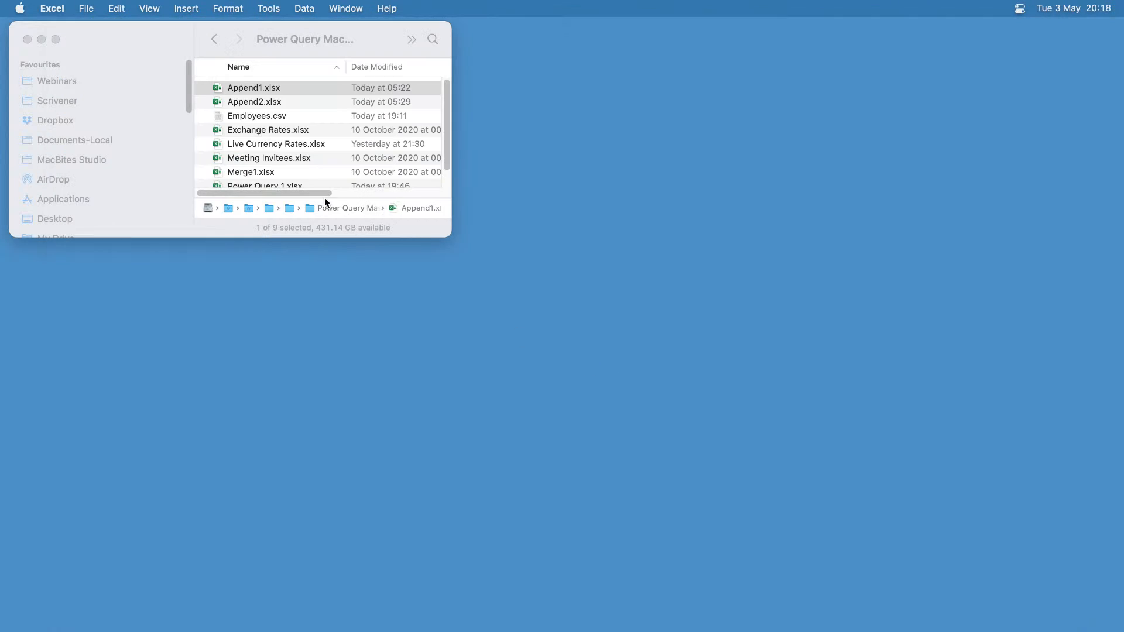
scroll(277, 150, down, 1)
double_click(275, 169)
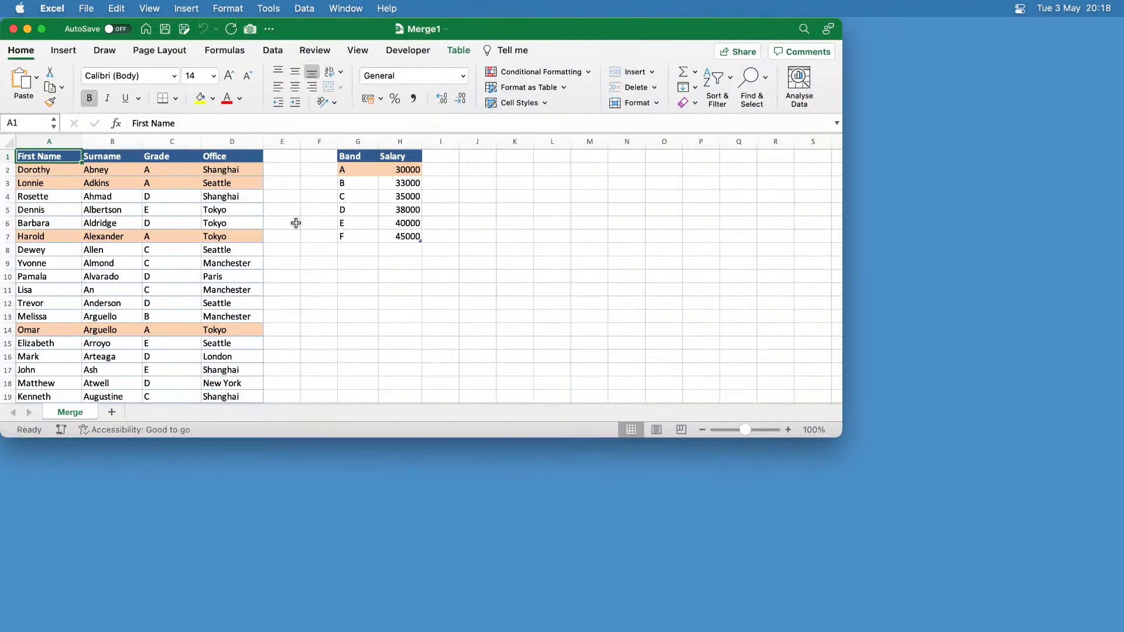
Reposition and enlarge the Merge1 window, and zoom the worksheet to 120%.
drag(529, 35, 585, 36)
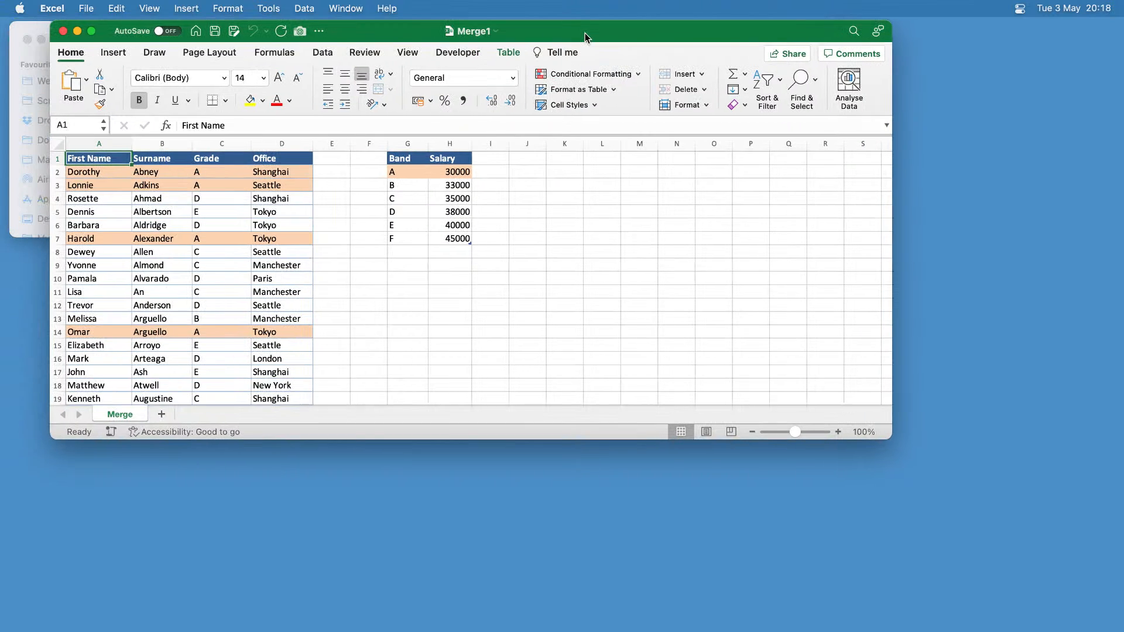
drag(888, 438, 1045, 588)
click(991, 582)
click(991, 583)
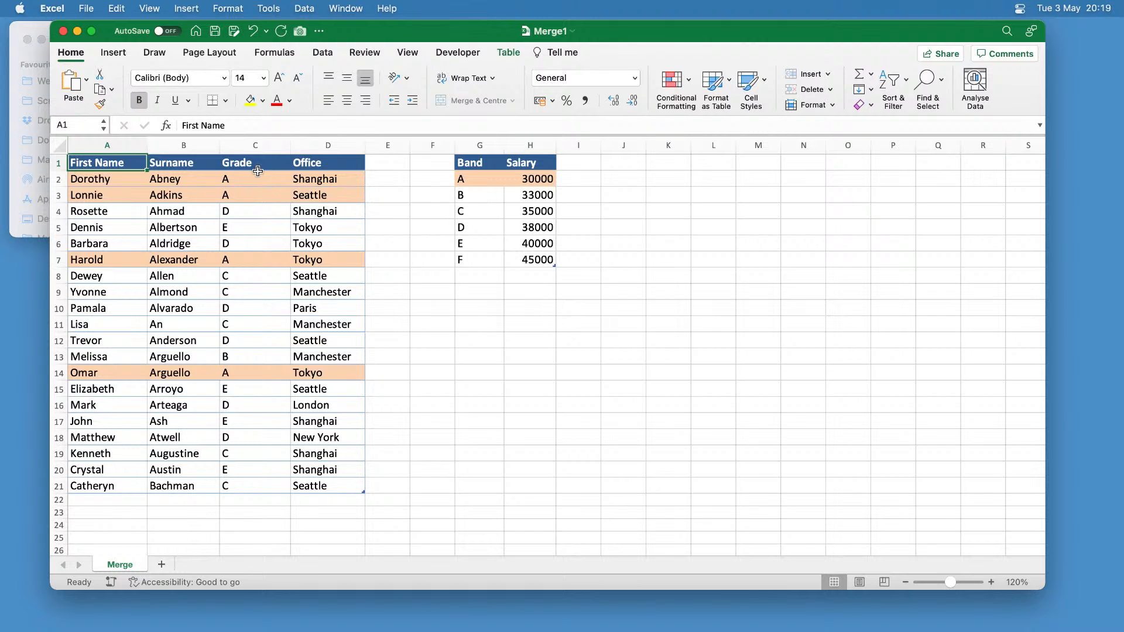
Compare the Grade values in the employee table with the matching Band and Salary rows in the lookup table.
click(255, 153)
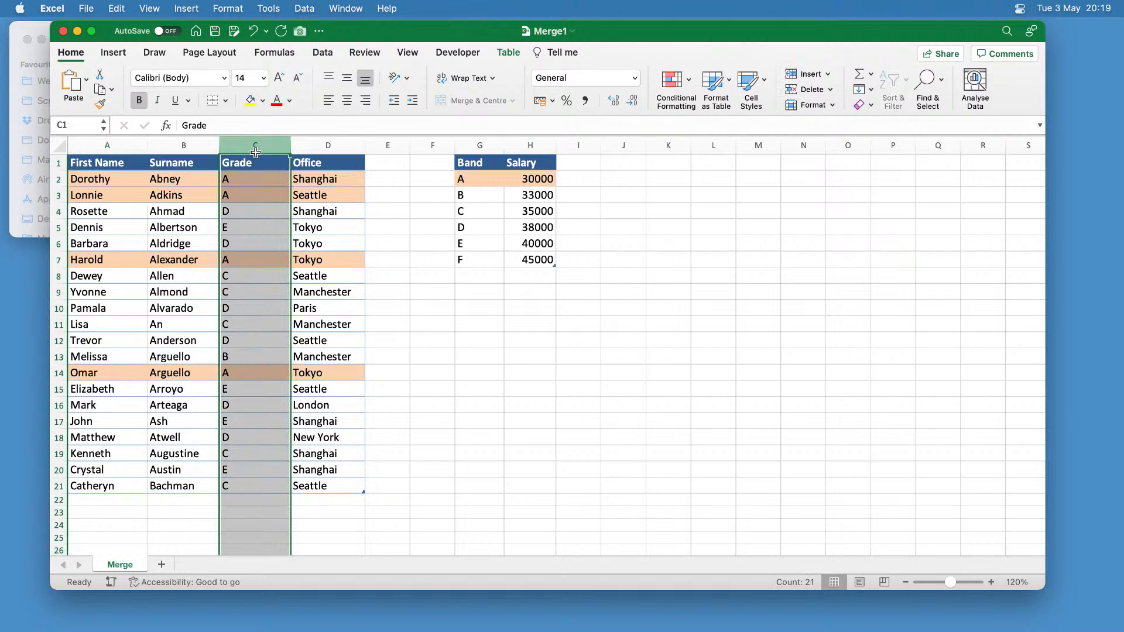
drag(256, 152, 323, 149)
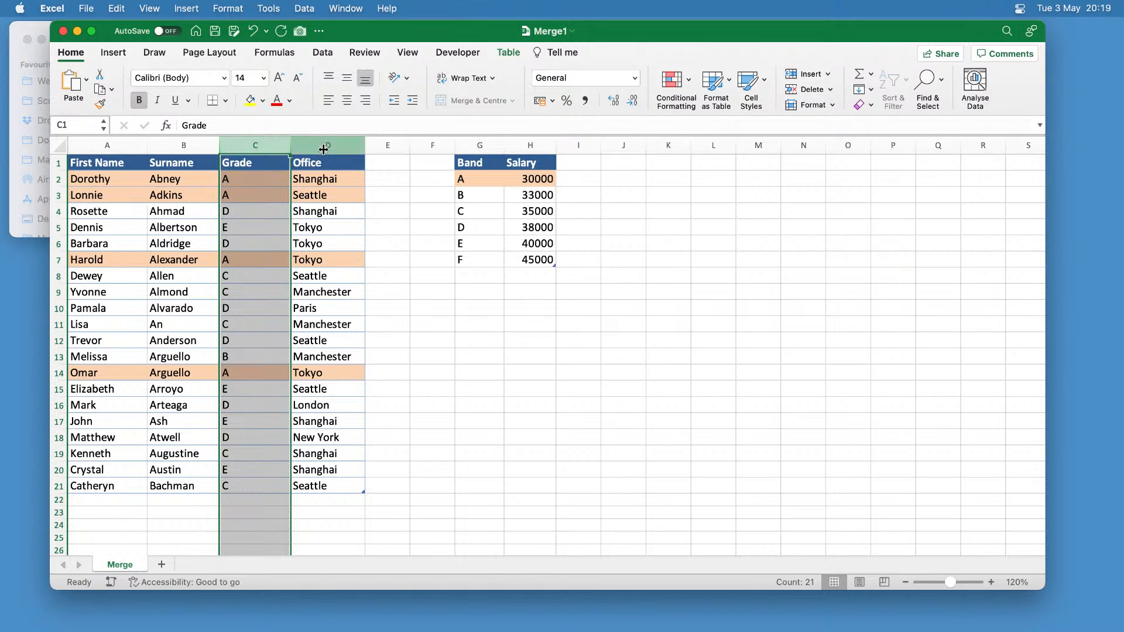
click(479, 146)
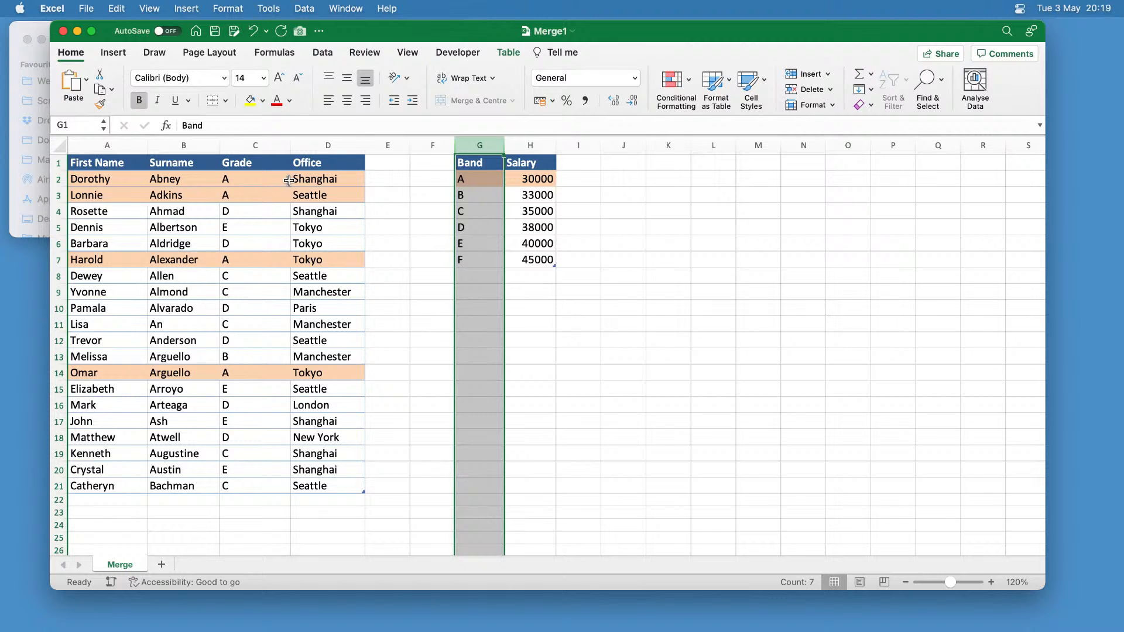
click(247, 179)
drag(462, 179, 538, 178)
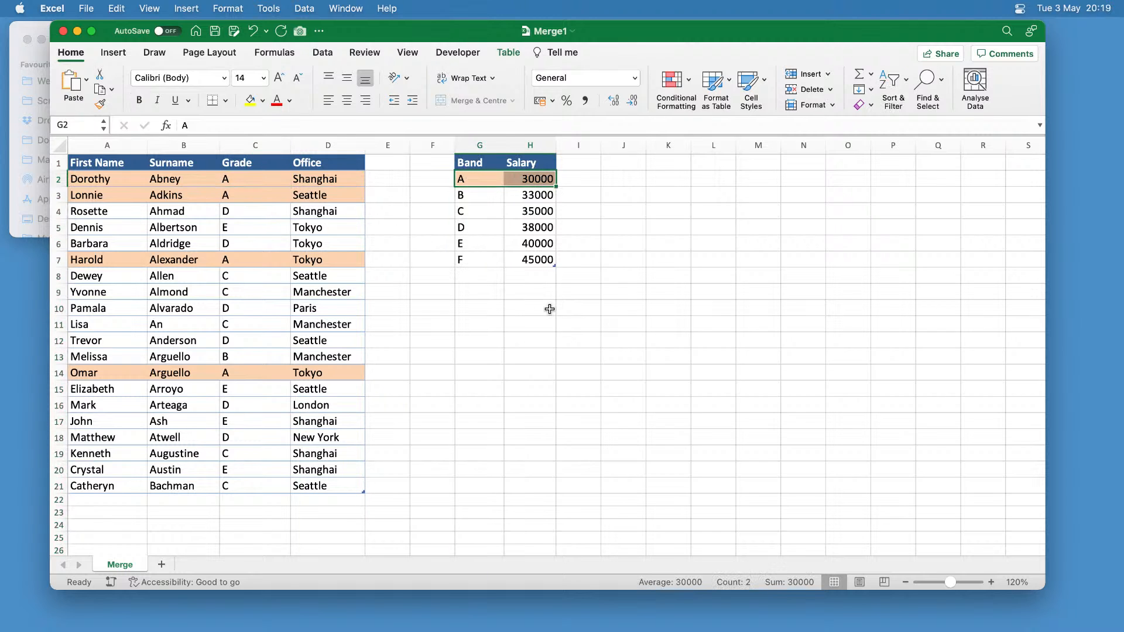
drag(131, 243, 309, 245)
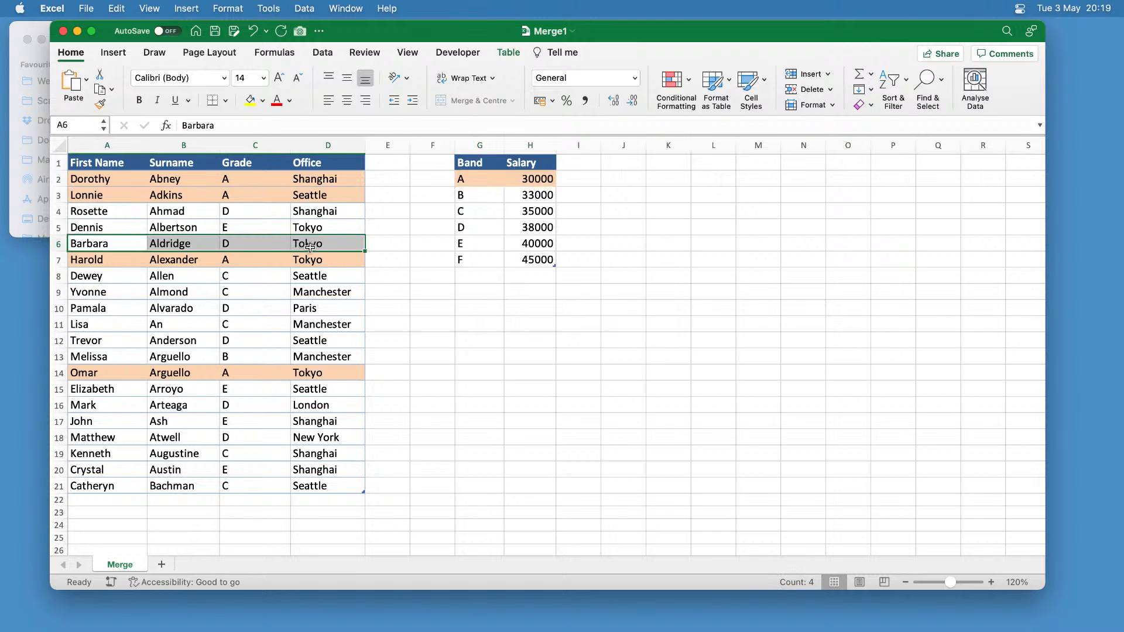
click(241, 245)
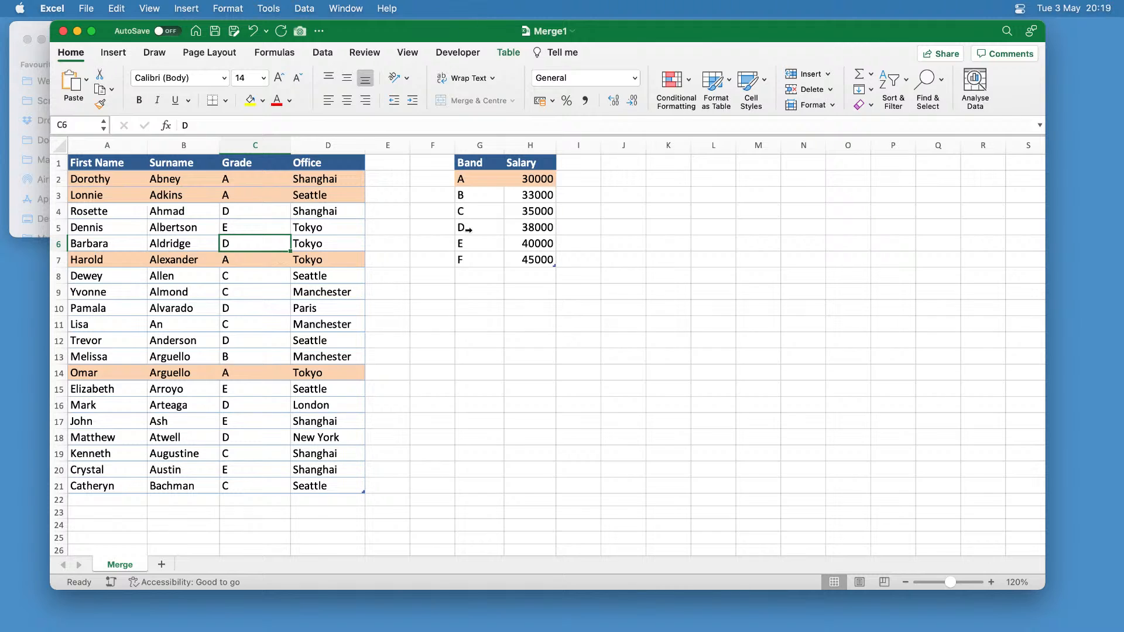
drag(469, 228, 524, 228)
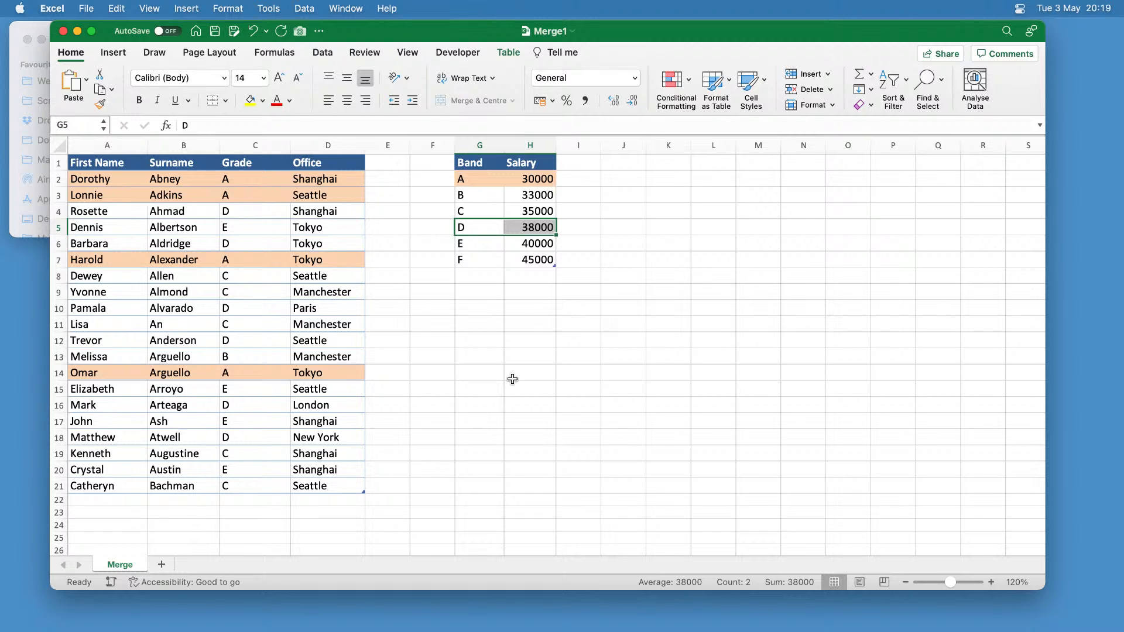
Examine the empty column E beside the employee table as the place for salaries matched from Grade to Band.
drag(387, 164, 387, 489)
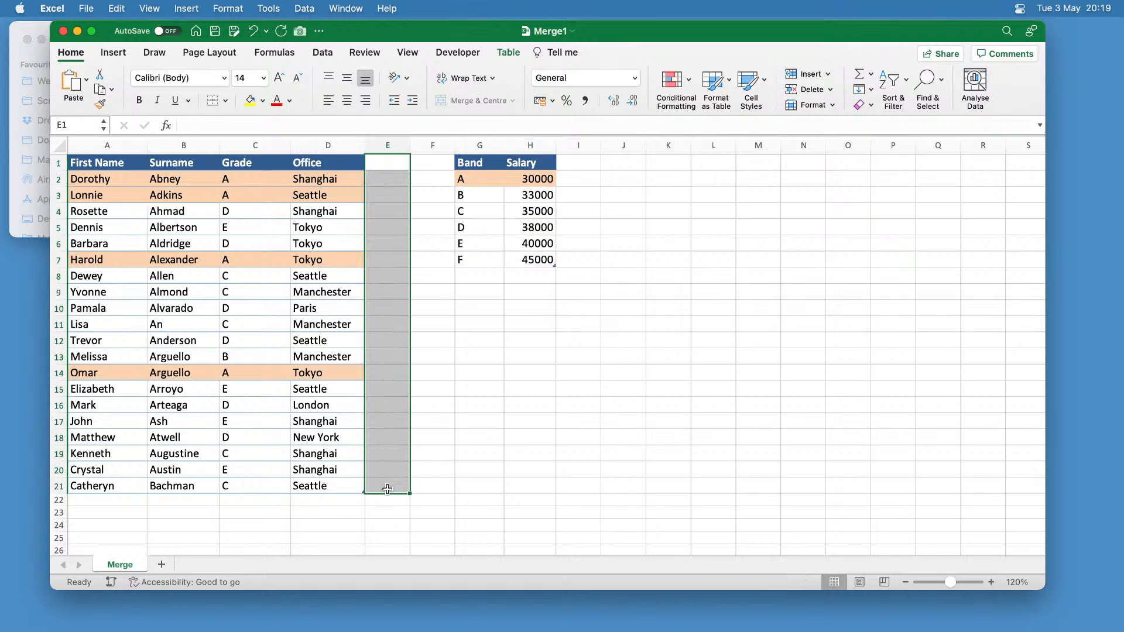
click(378, 170)
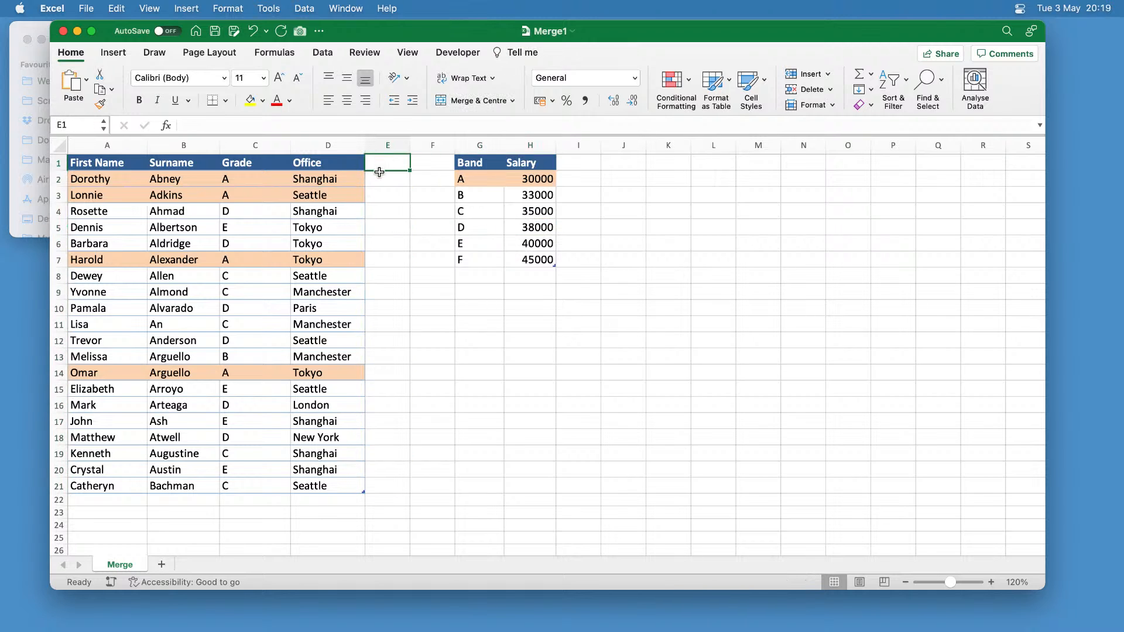
drag(379, 171, 385, 485)
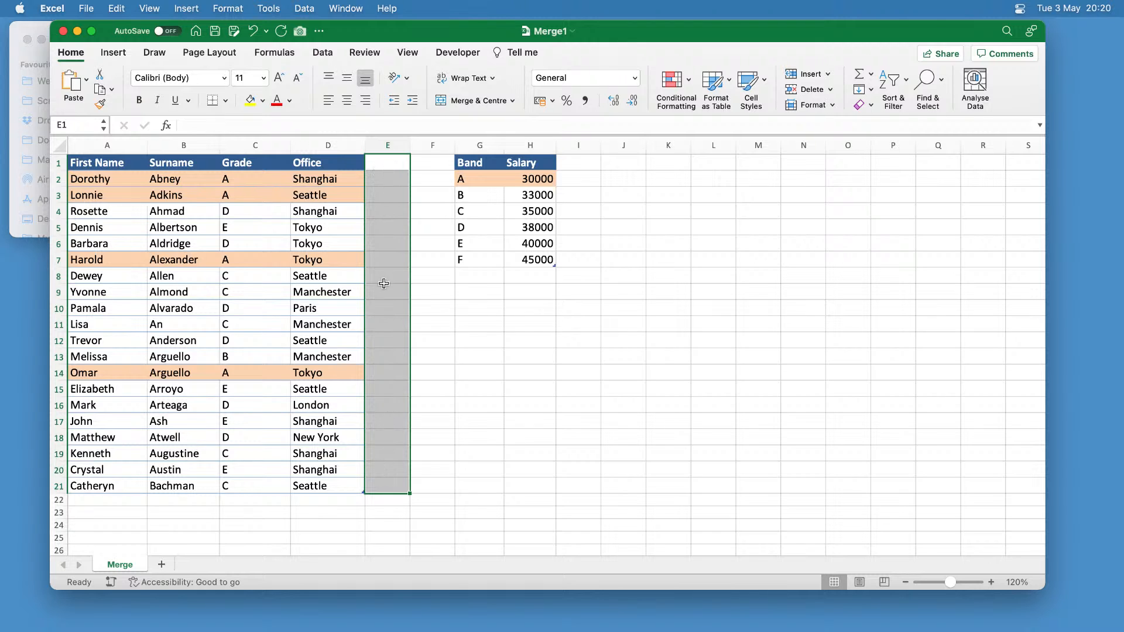
click(250, 179)
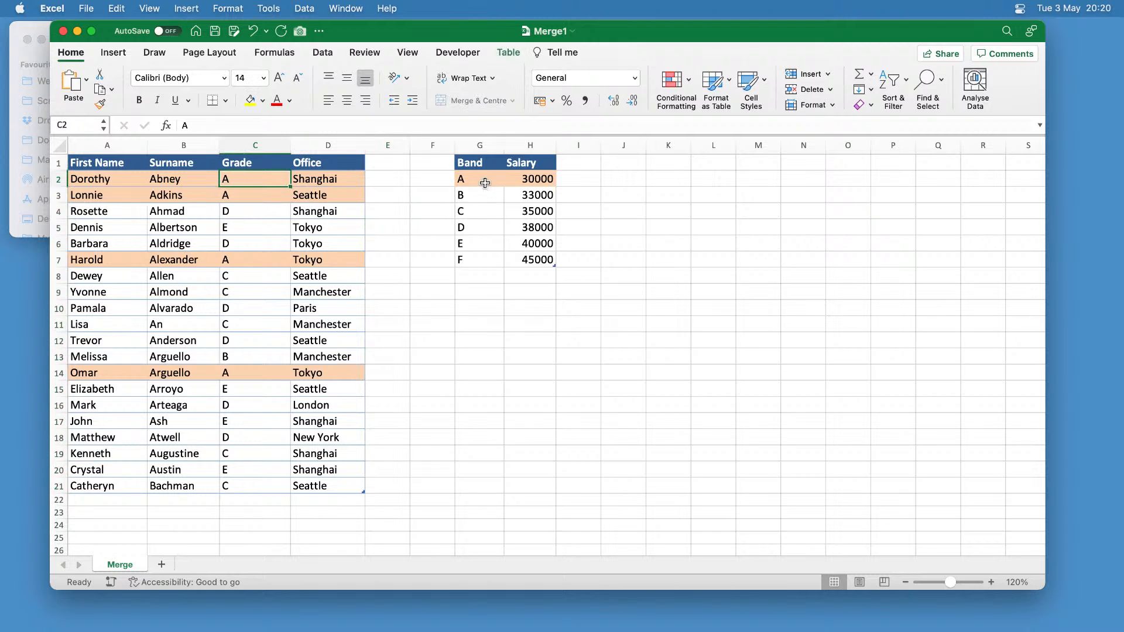
drag(481, 179, 484, 257)
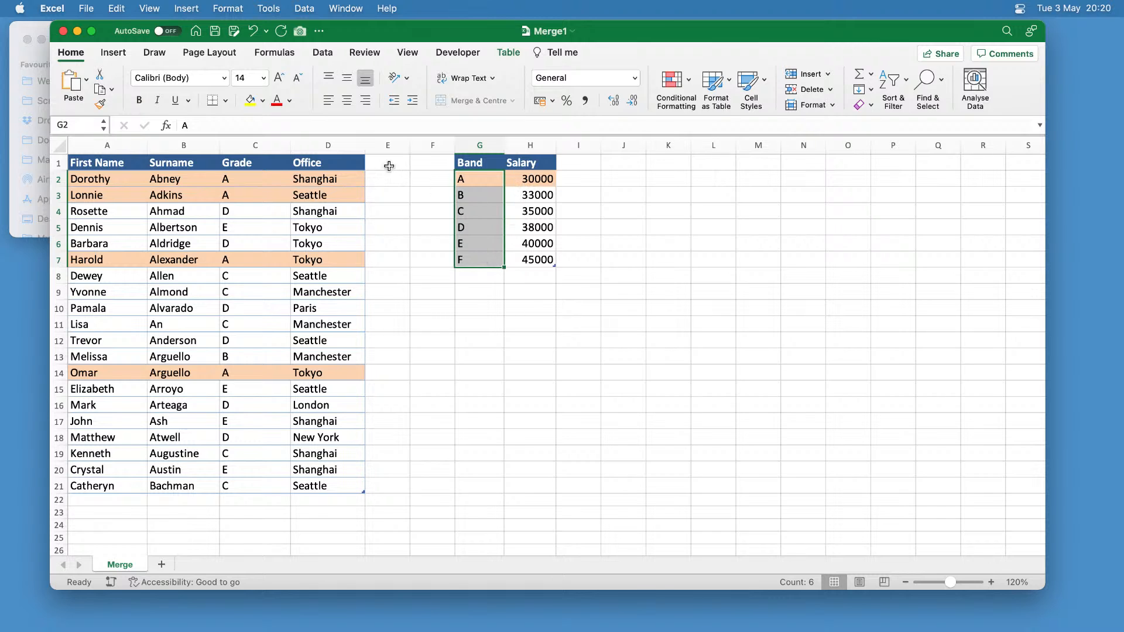
drag(388, 166, 391, 482)
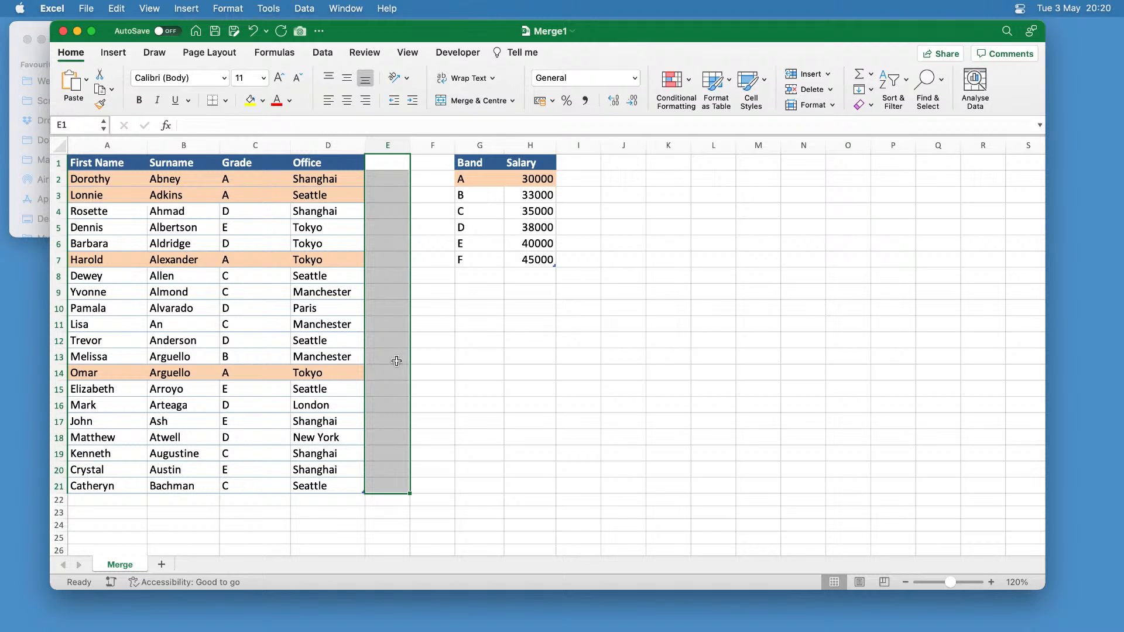
Connect Power Query to the Excel workbook Merge1.xlsx as a new data source.
click(327, 211)
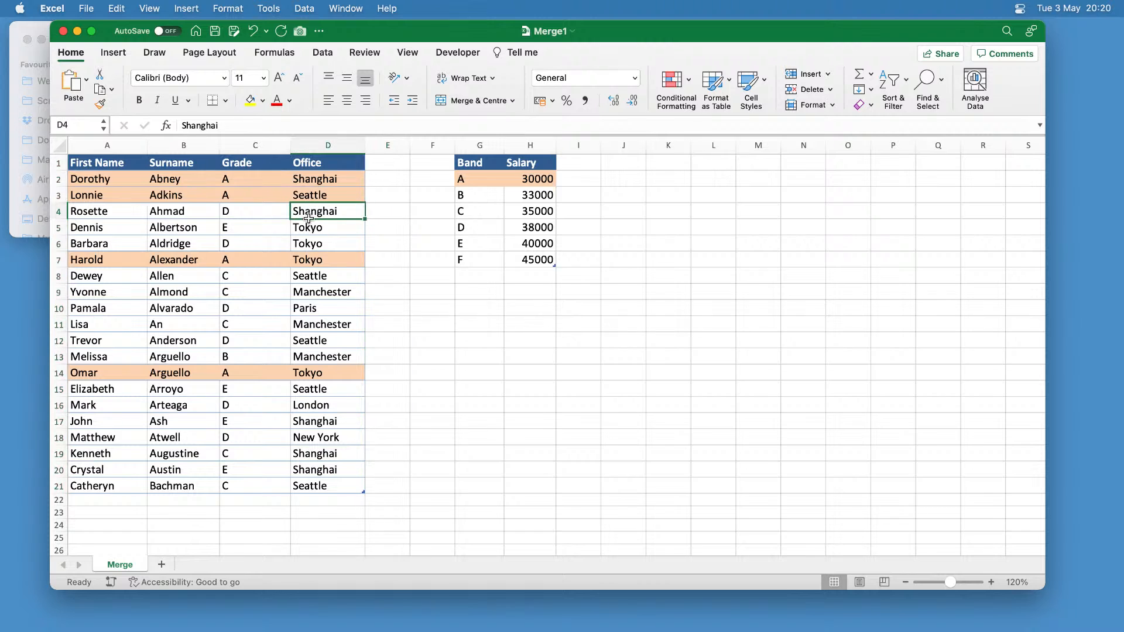
click(326, 54)
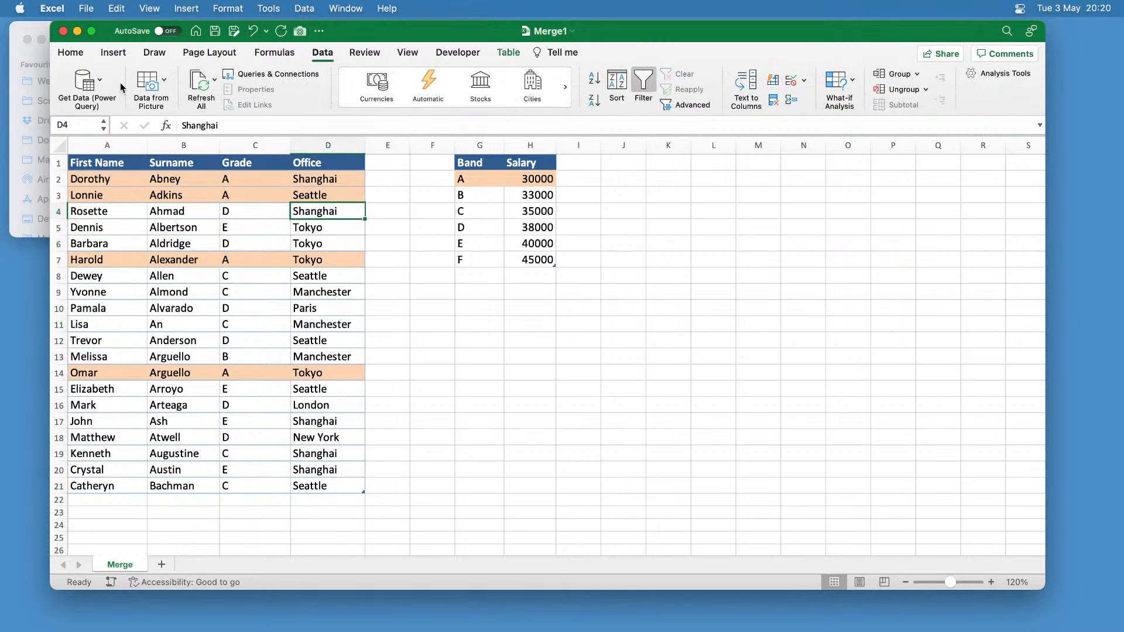
click(101, 80)
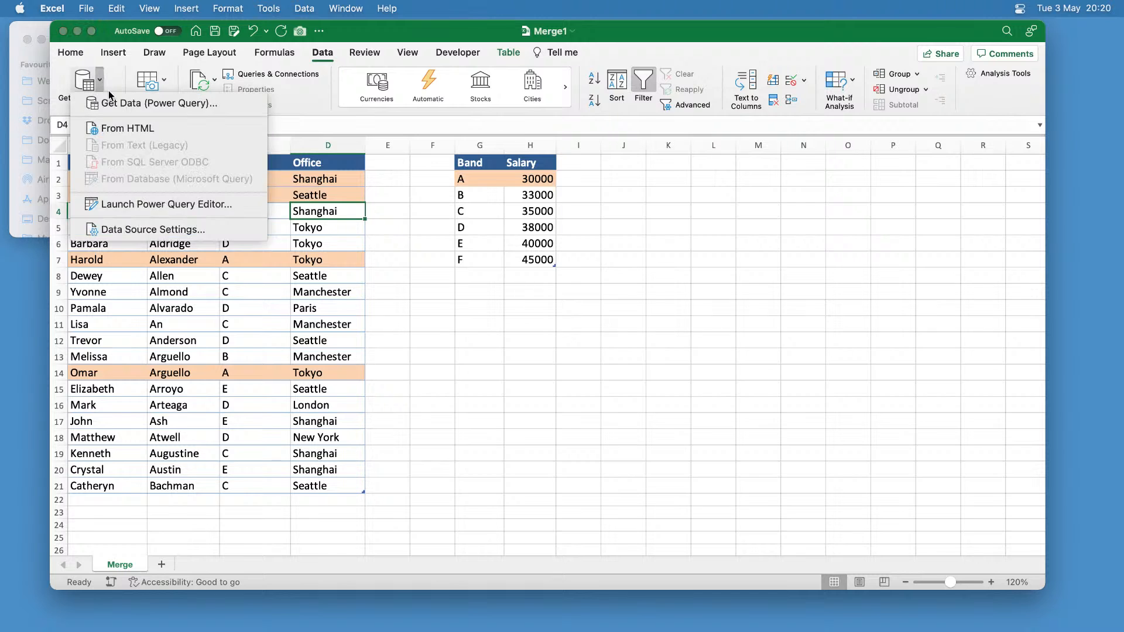
click(111, 103)
click(530, 351)
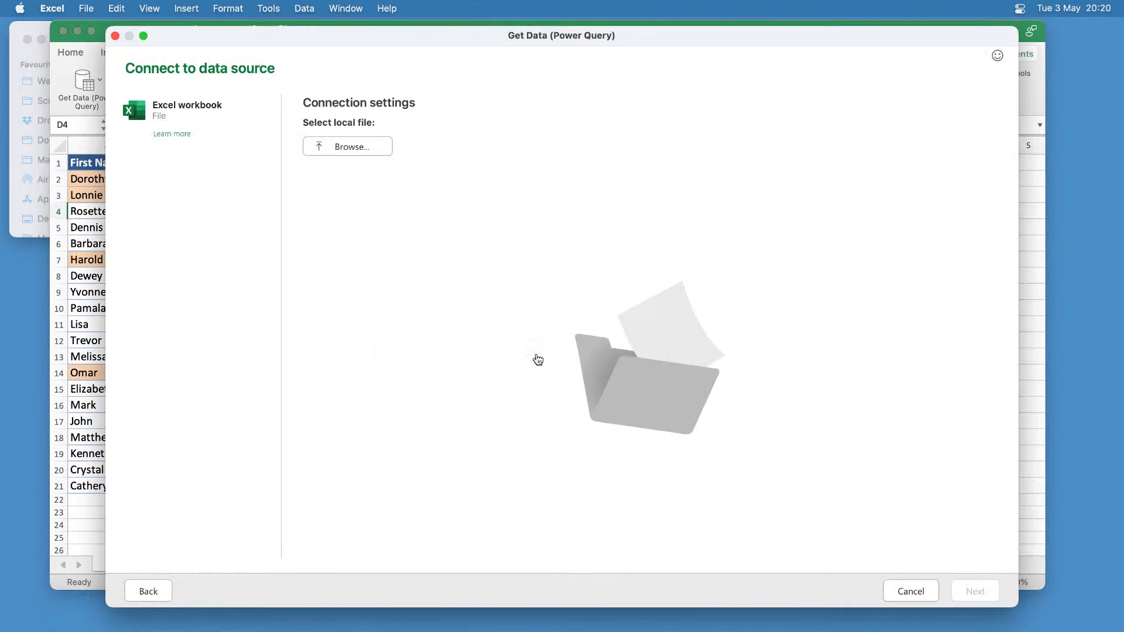
click(354, 149)
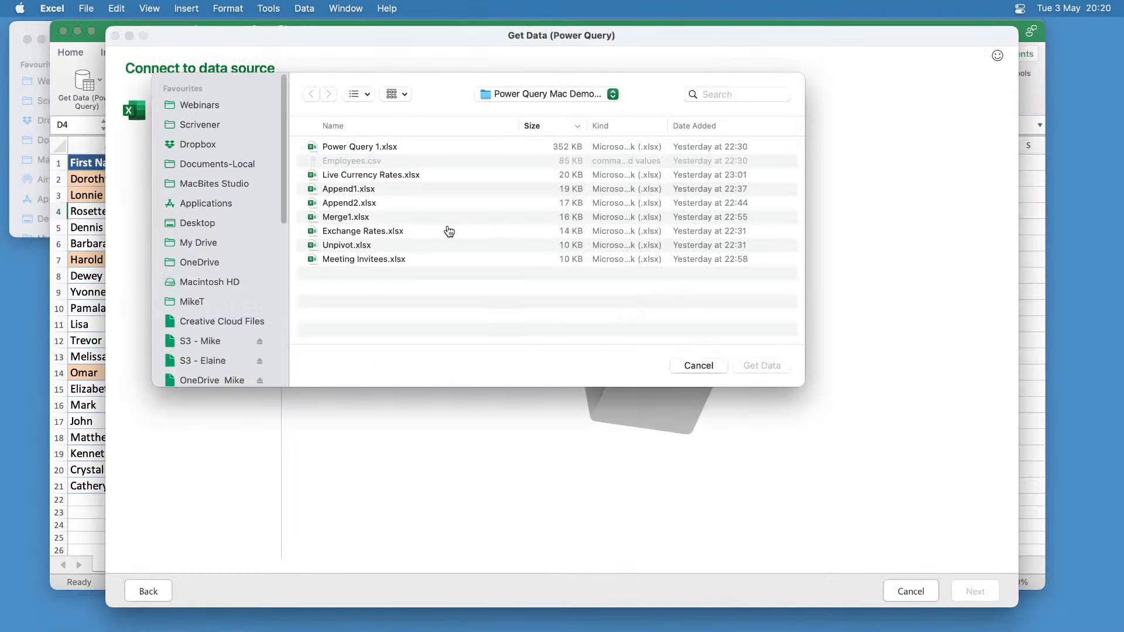
click(404, 195)
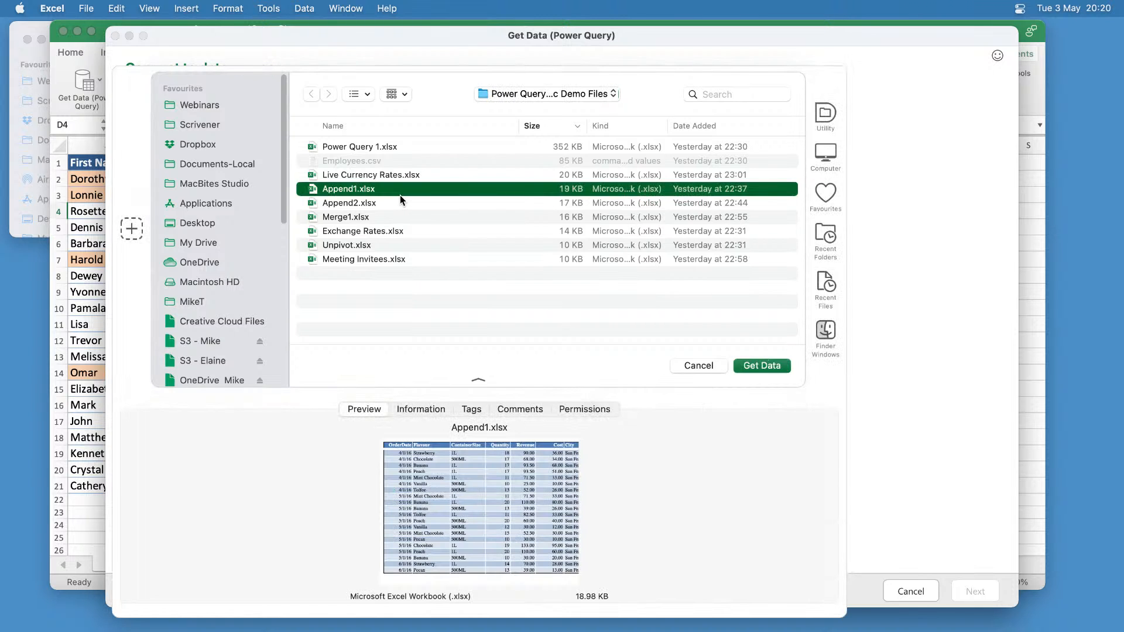
click(375, 217)
click(772, 366)
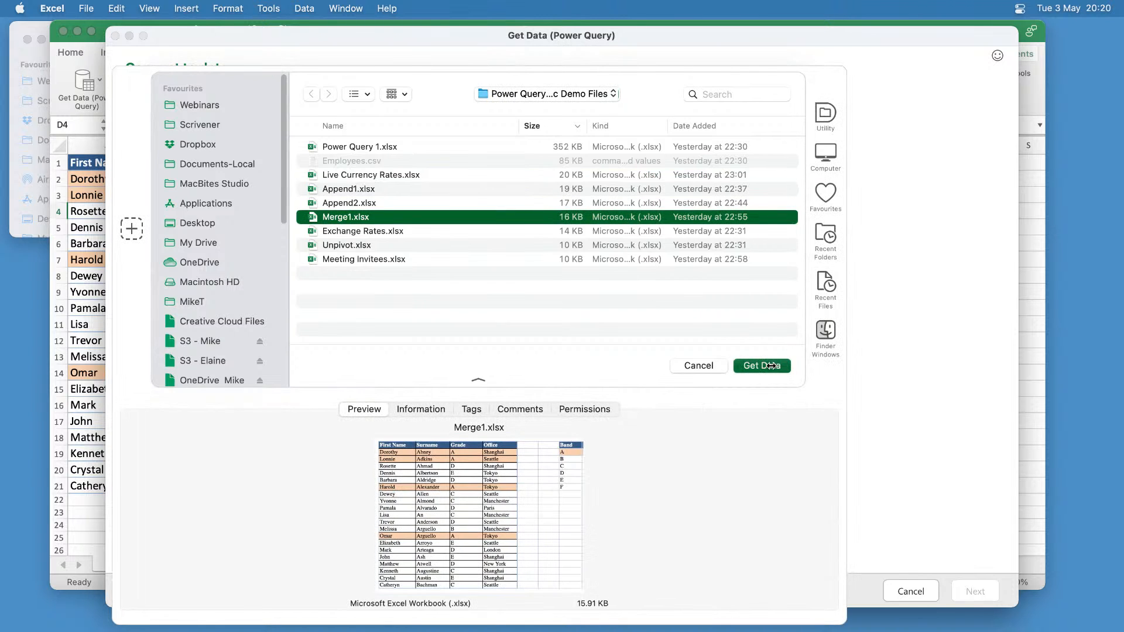
click(973, 592)
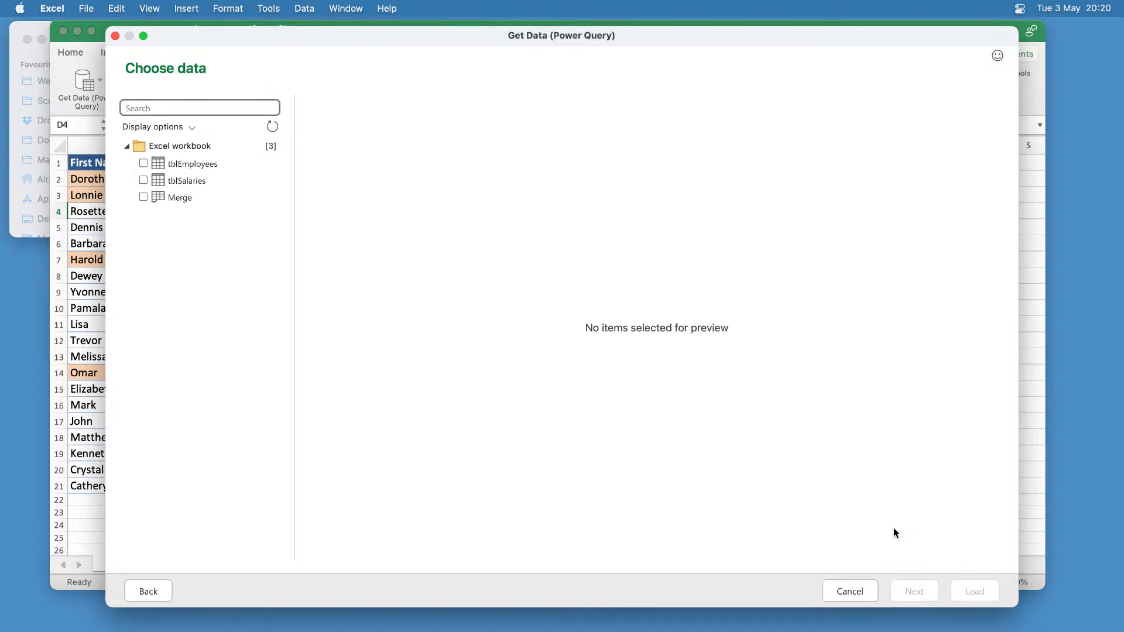
Choose the tblEmployees and tblSalaries tables and bring them into the Power Query Editor.
click(143, 164)
click(143, 180)
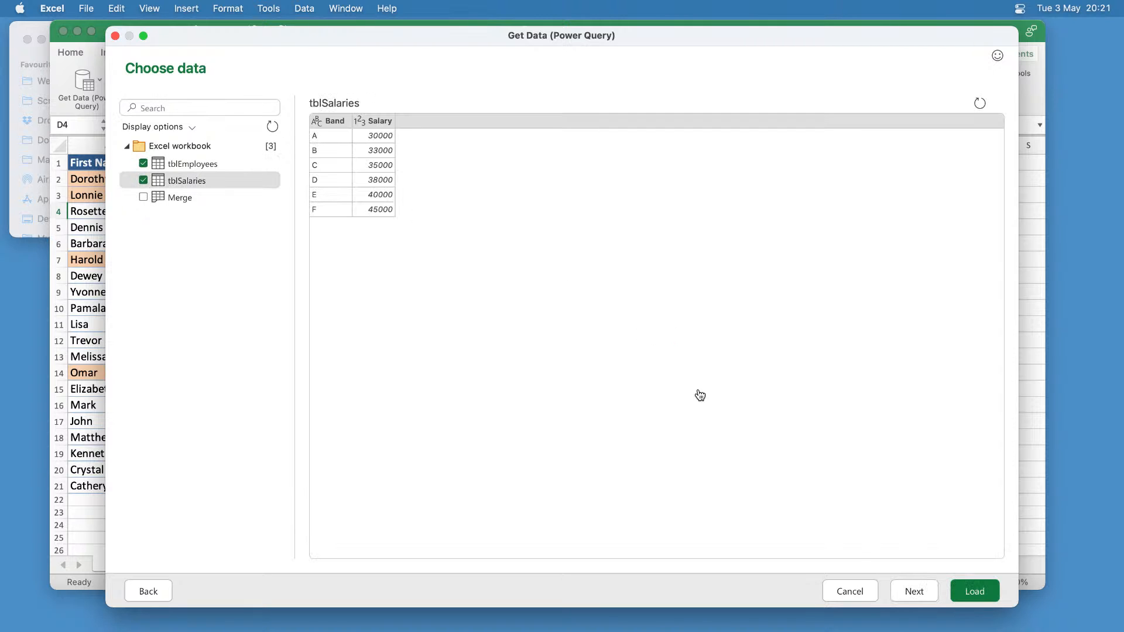
click(914, 591)
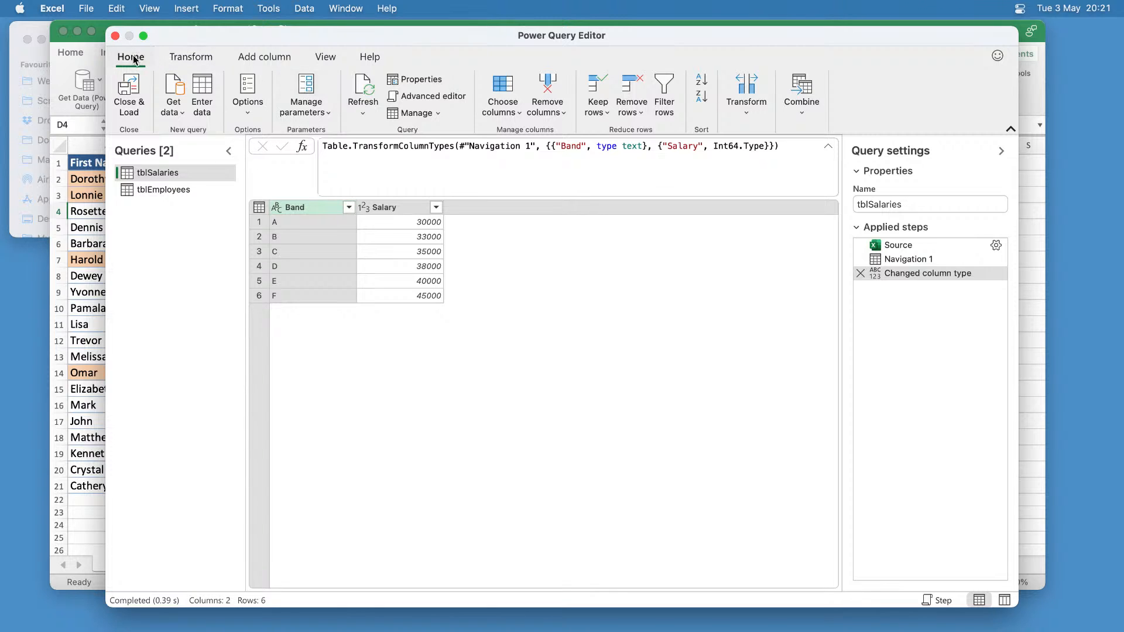
Start a merge as a new query with tblEmployees as the left table and tblSalaries as the right table.
click(804, 113)
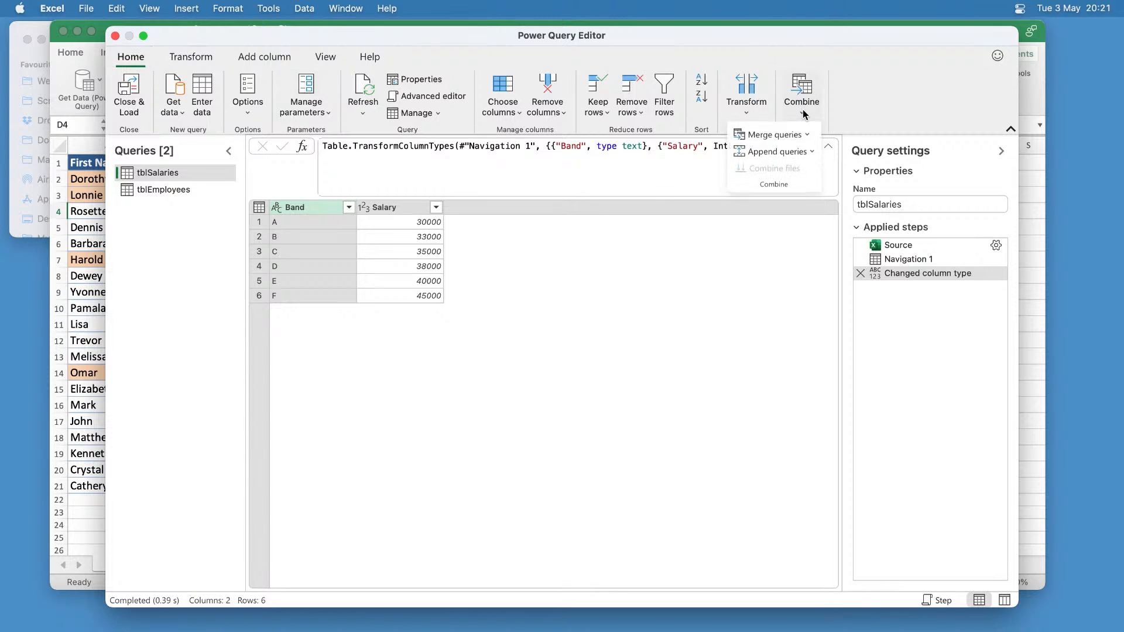
click(807, 134)
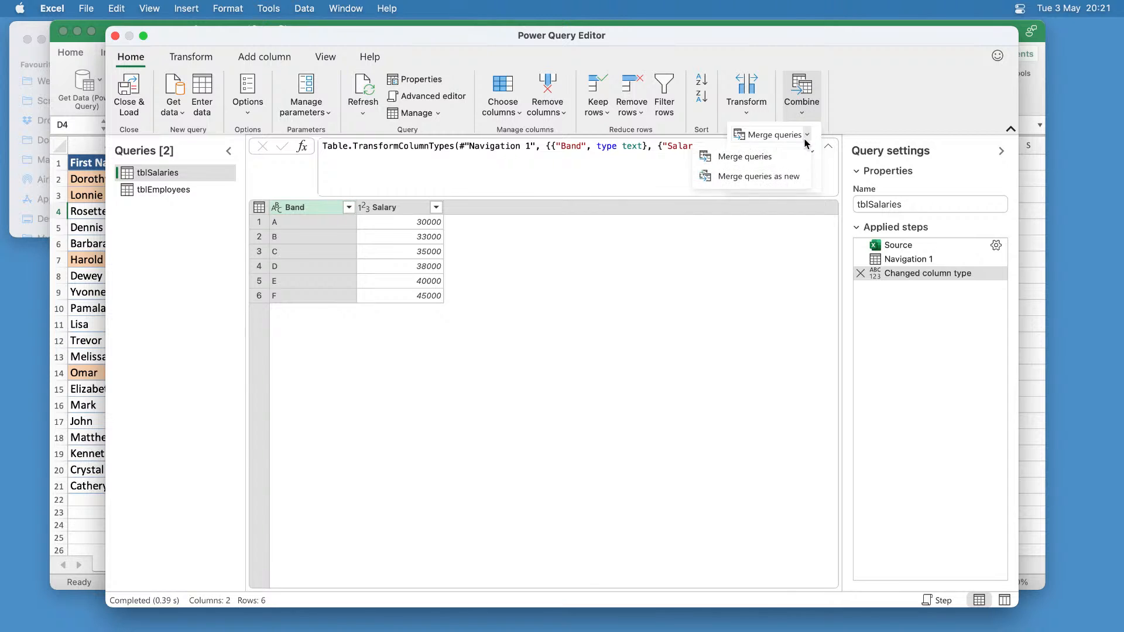
click(756, 178)
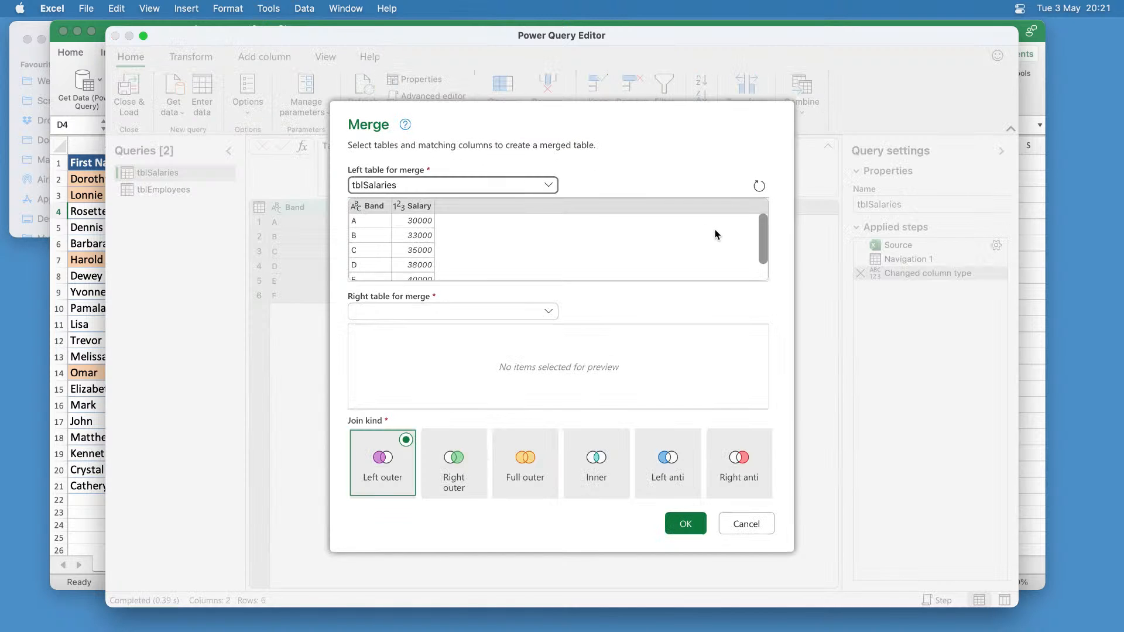
click(456, 186)
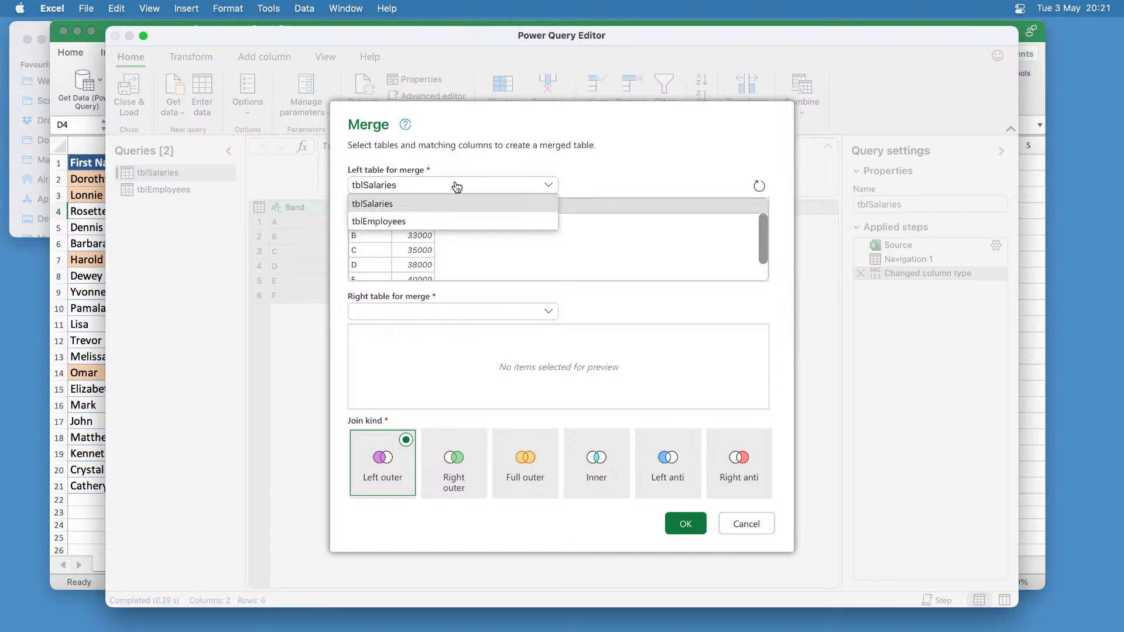
click(420, 223)
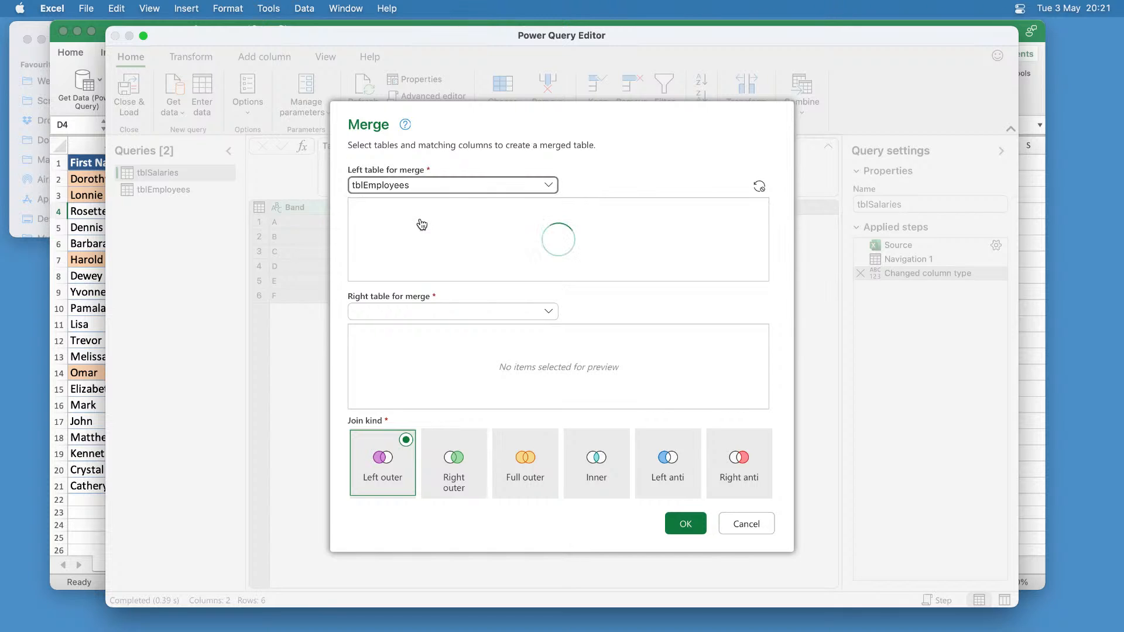
click(548, 311)
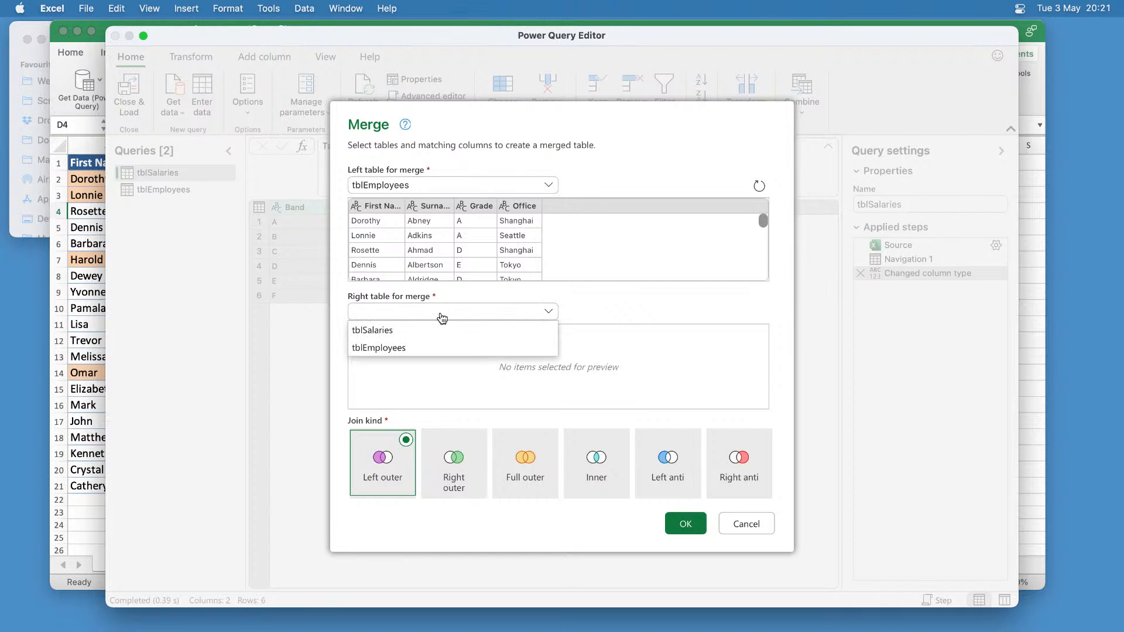
click(400, 330)
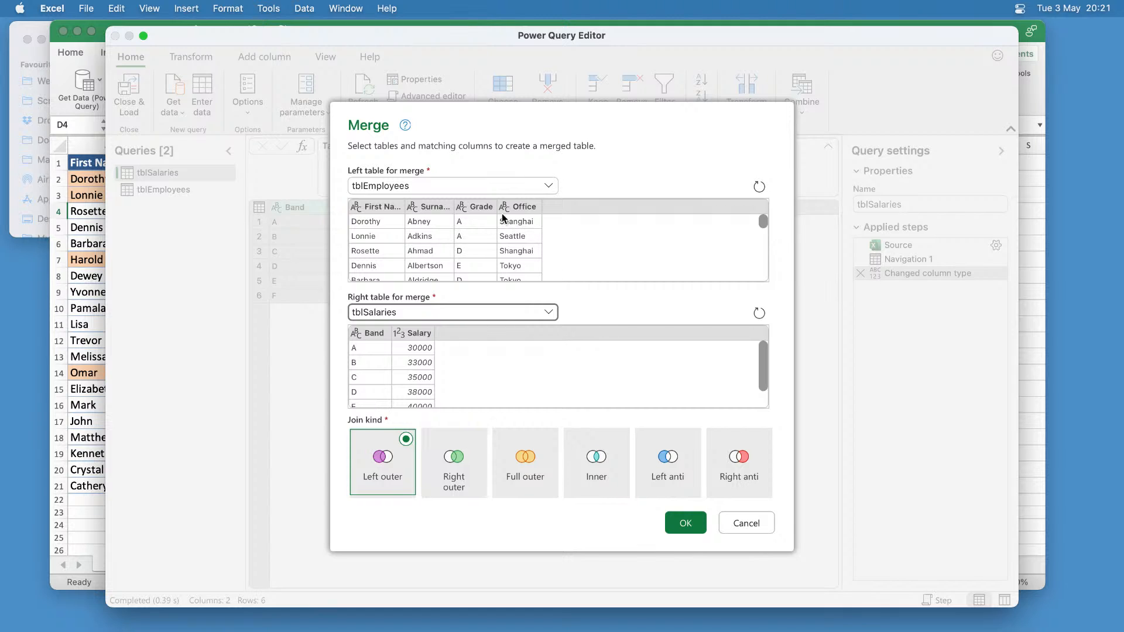
Match Grade in tblEmployees to Band in tblSalaries and create the left outer merge.
click(484, 206)
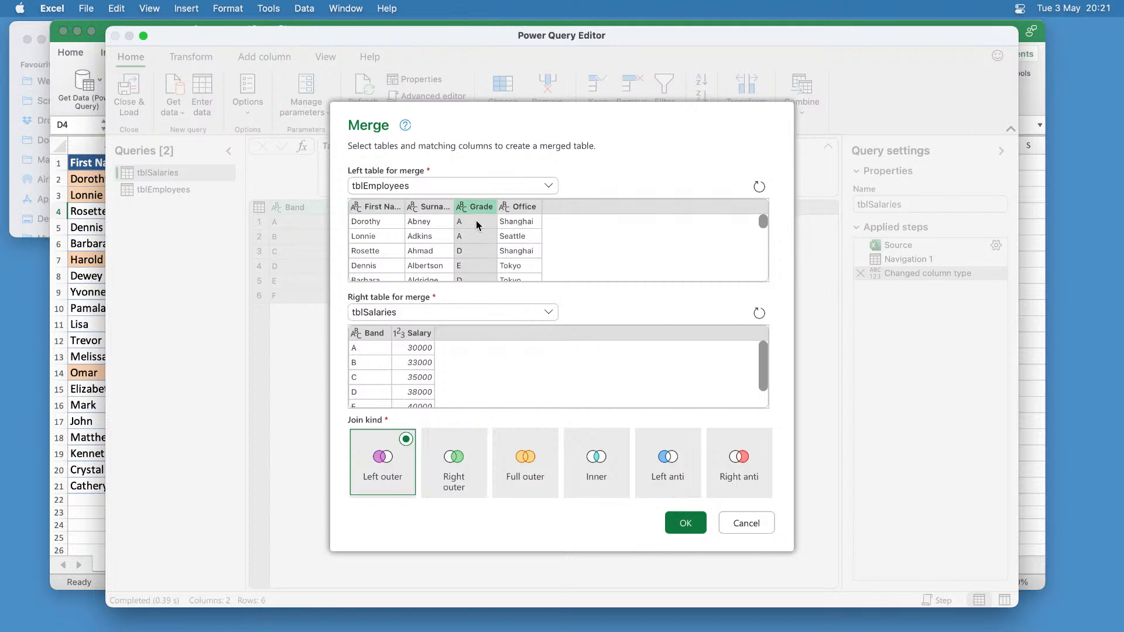
click(379, 332)
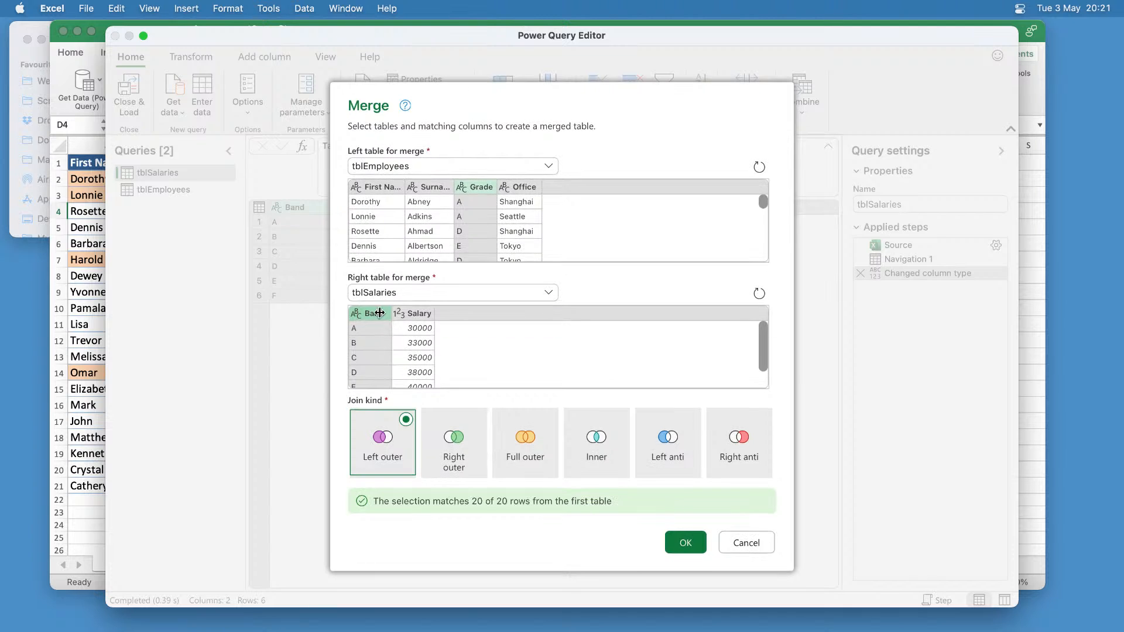
click(686, 542)
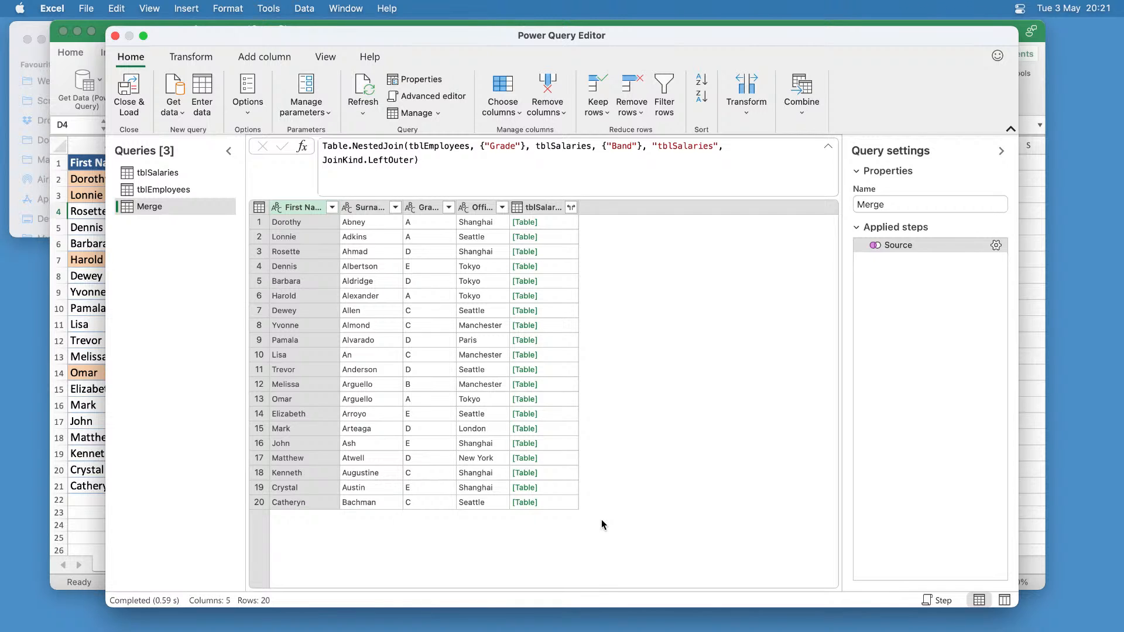
Rename the merged query as All Data.
right_click(144, 206)
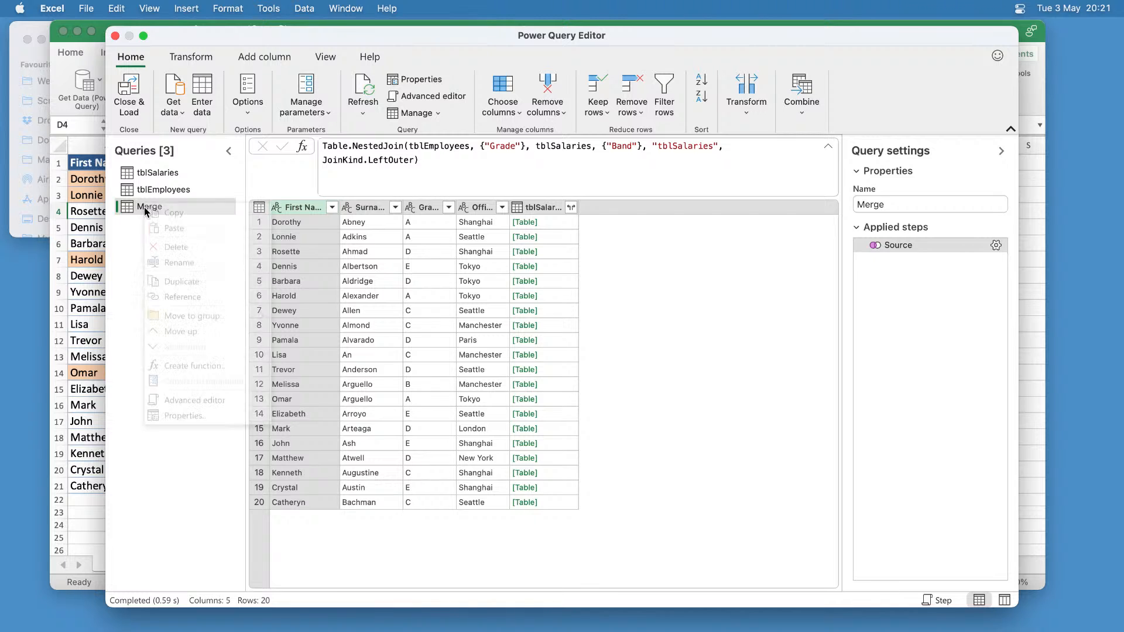
click(206, 269)
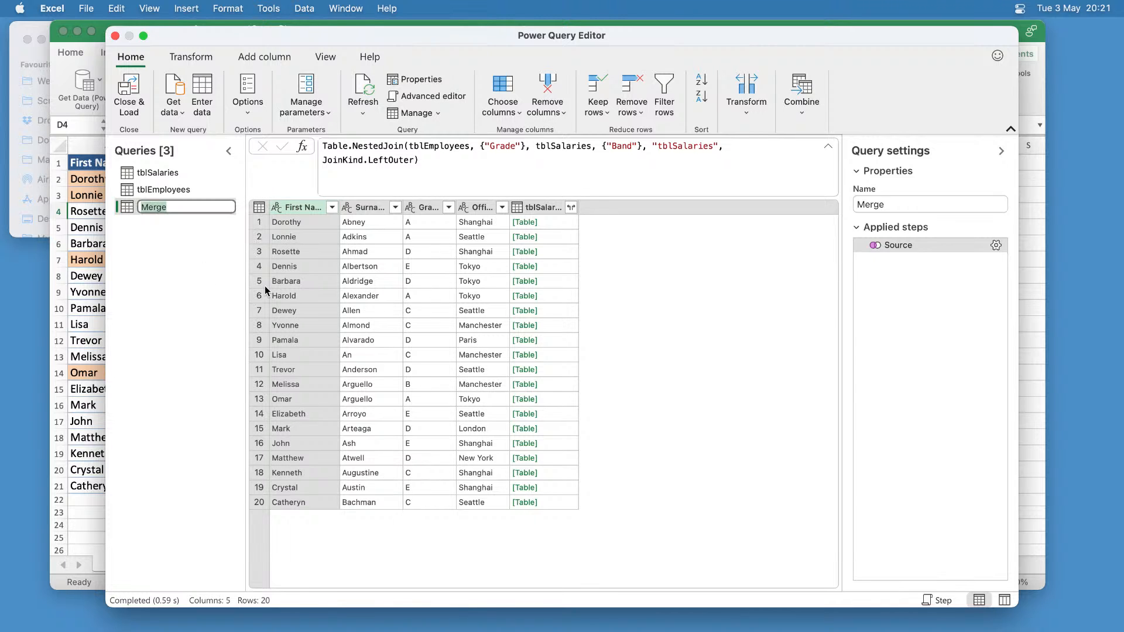
text(All Data)
key(Escape)
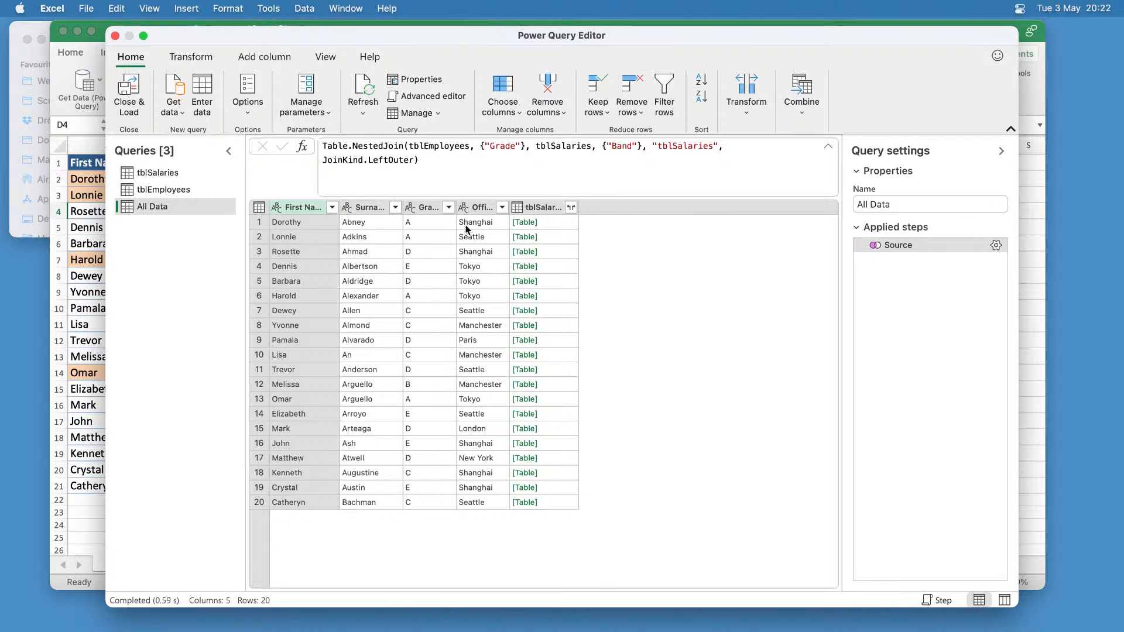
Widen the tblSalaries column, expand it to only the Salary field, and load the queries into the workbook.
drag(578, 207, 619, 207)
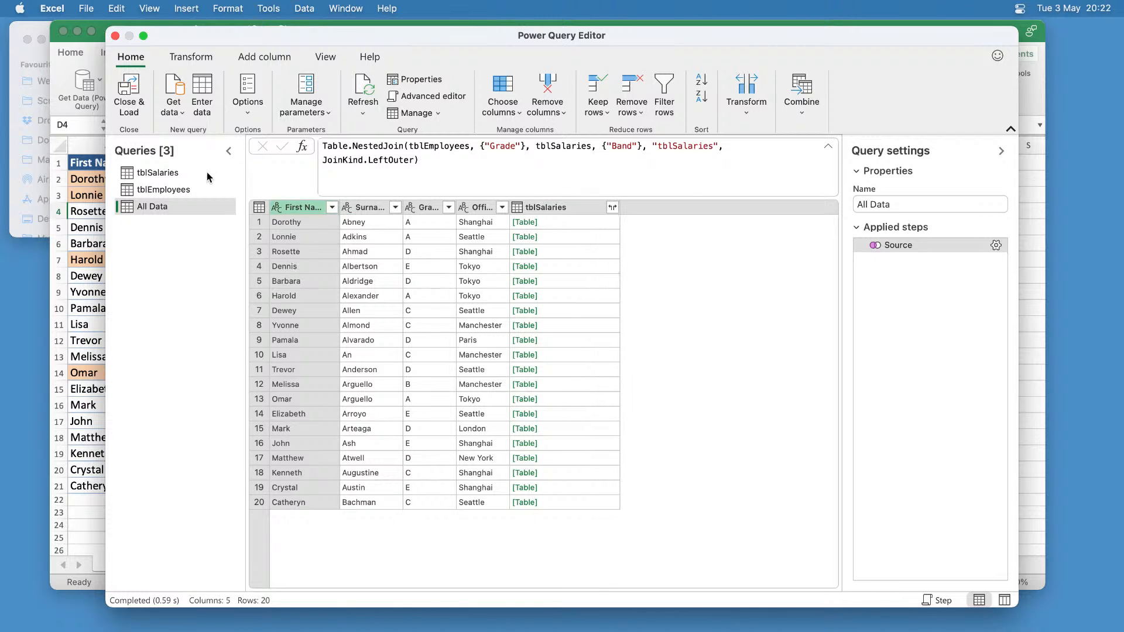
drag(274, 41, 261, 61)
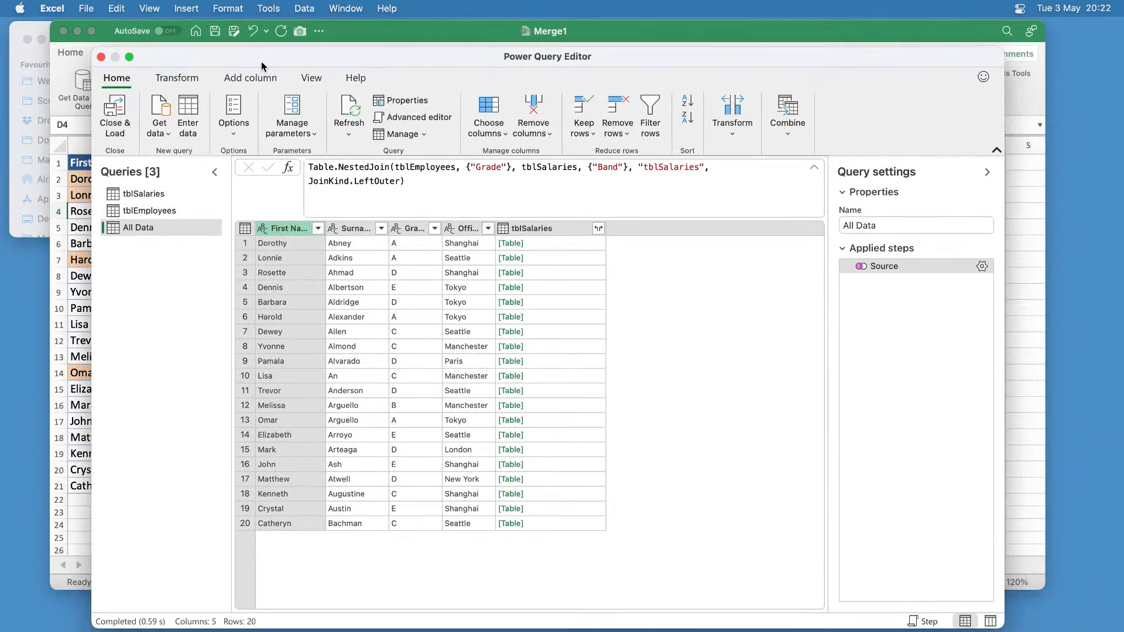
click(598, 228)
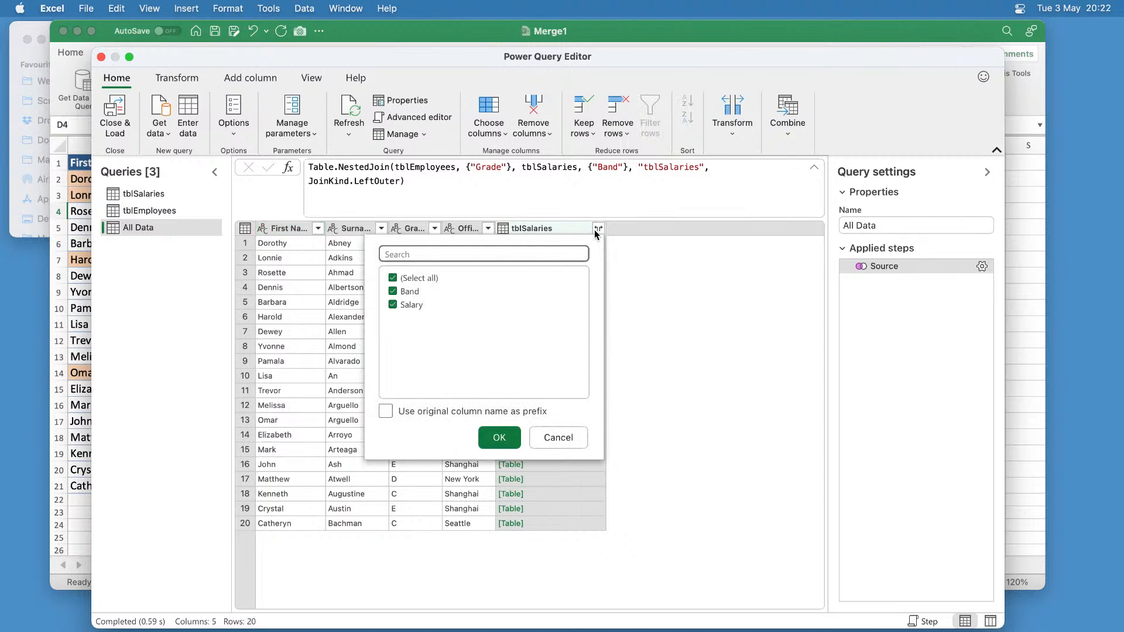
click(397, 282)
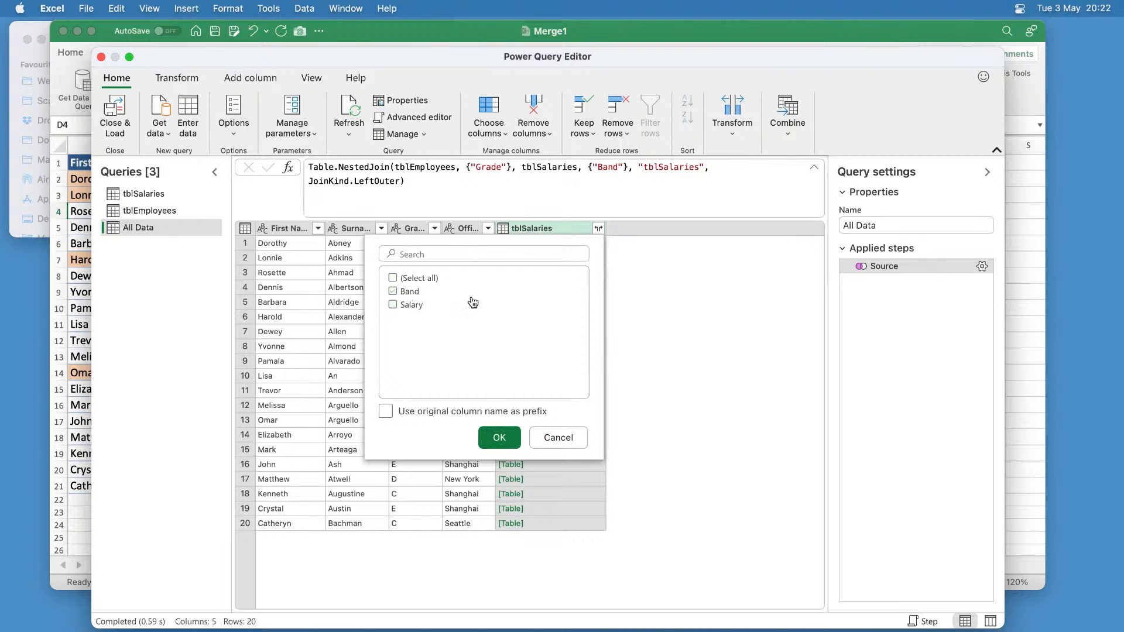
click(394, 306)
click(512, 437)
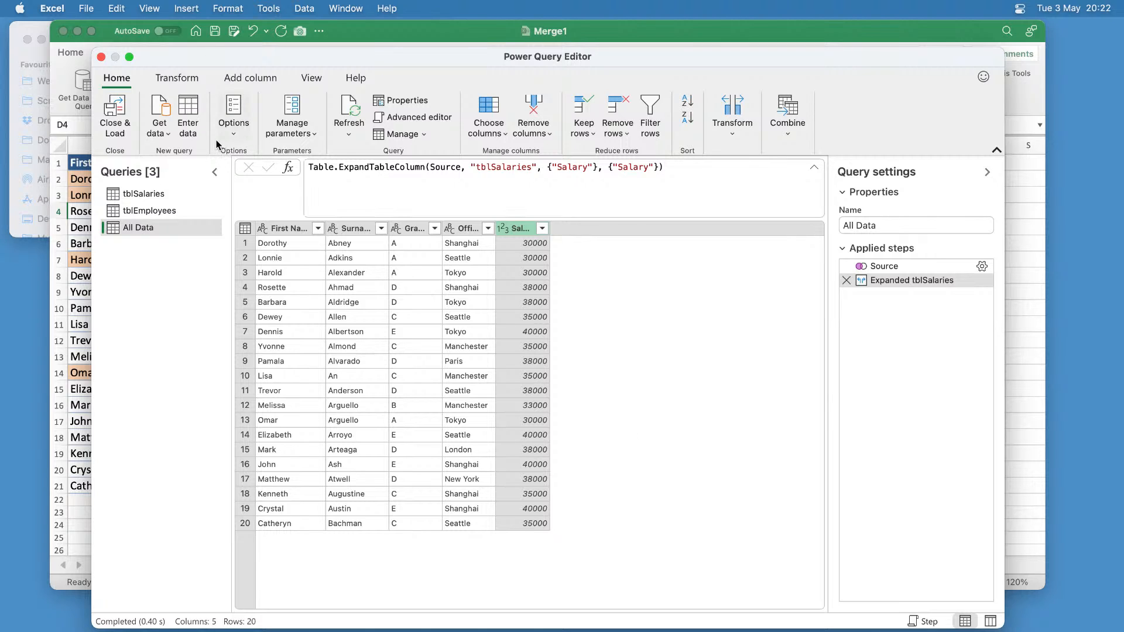
click(117, 117)
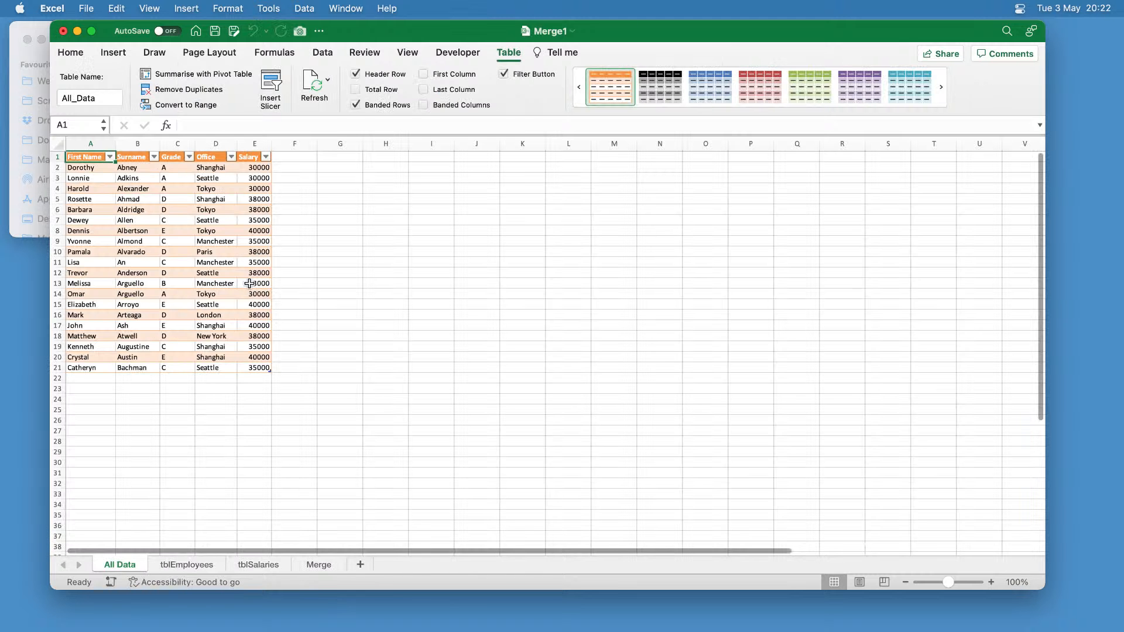
Examine the Salary values row by row in the loaded All Data table.
key(Down)
key(Down)
key(Down)
key(Down)
key(Down)
key(Down)
key(Down)
key(Down)
key(Down)
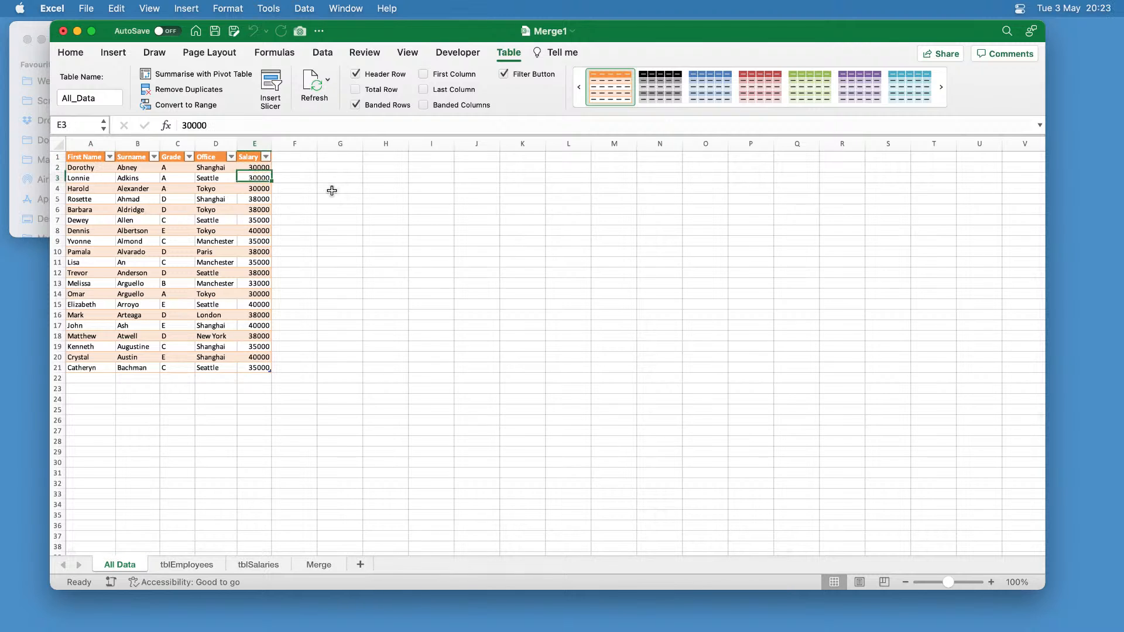
key(Down)
key(Down)
key(Down)
key(Down)
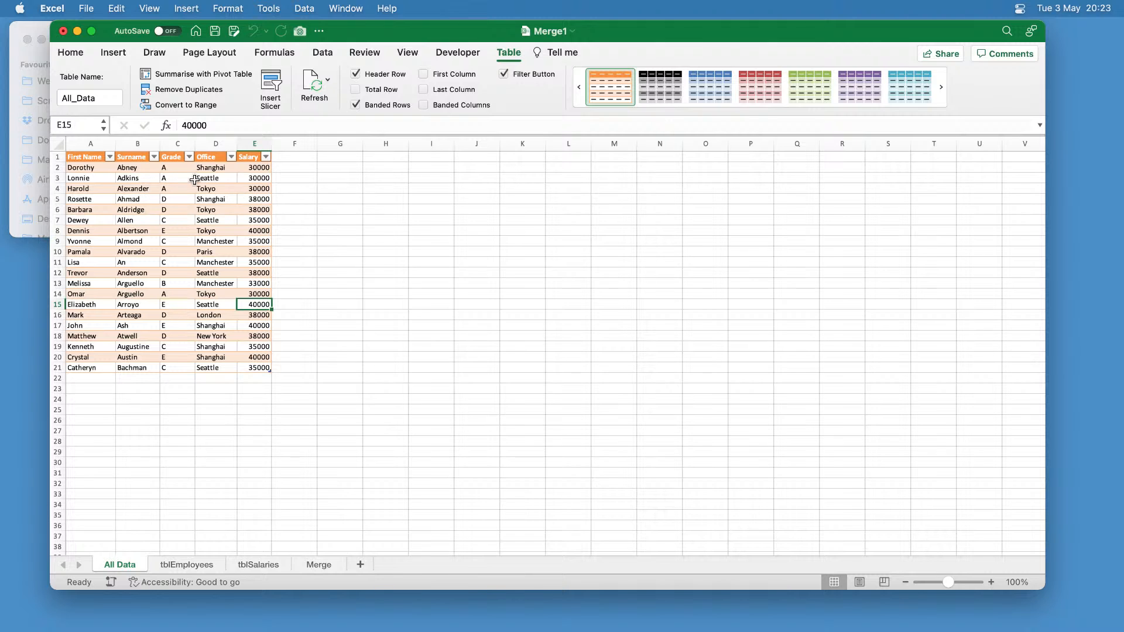
Insert a pivot table based on All_Data at cell H1 of the existing All Data worksheet.
click(221, 210)
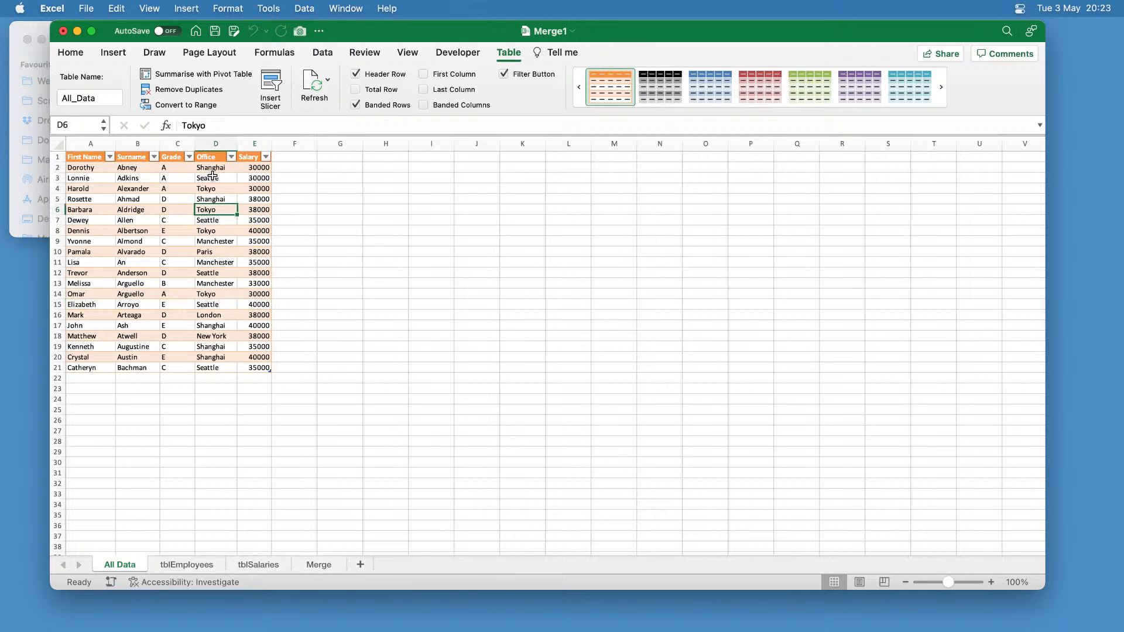
click(113, 53)
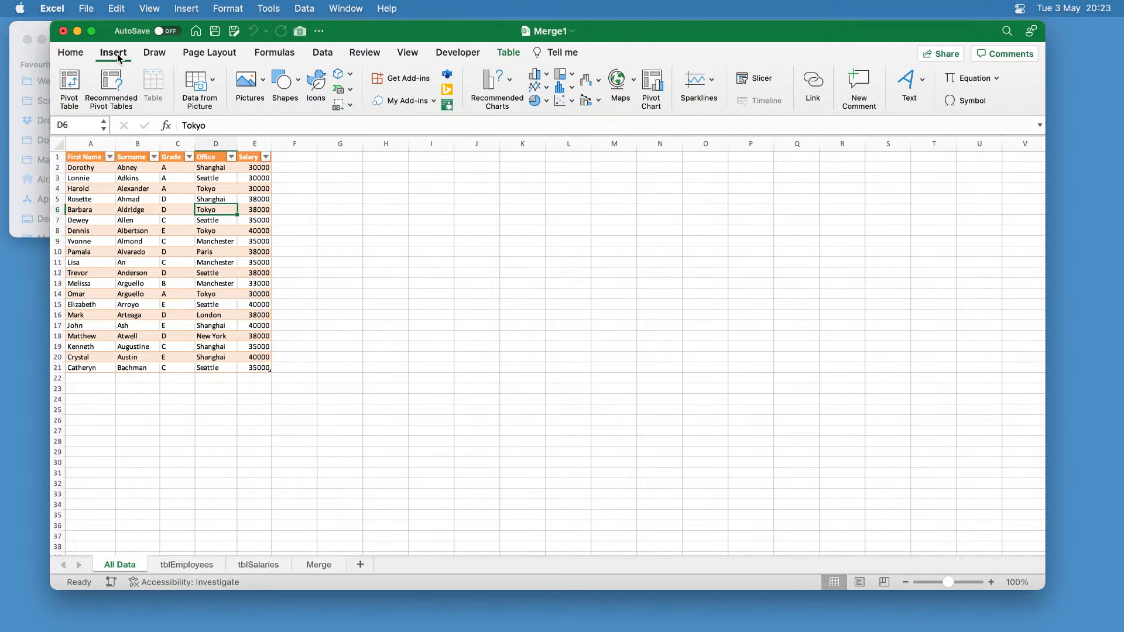
click(70, 85)
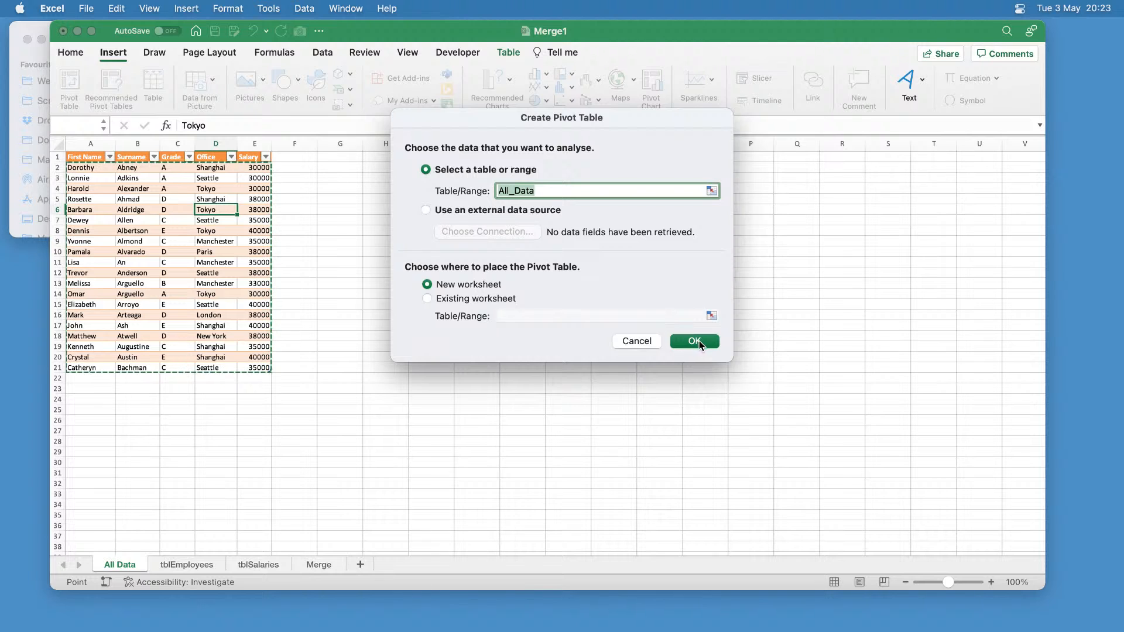
click(504, 316)
click(376, 157)
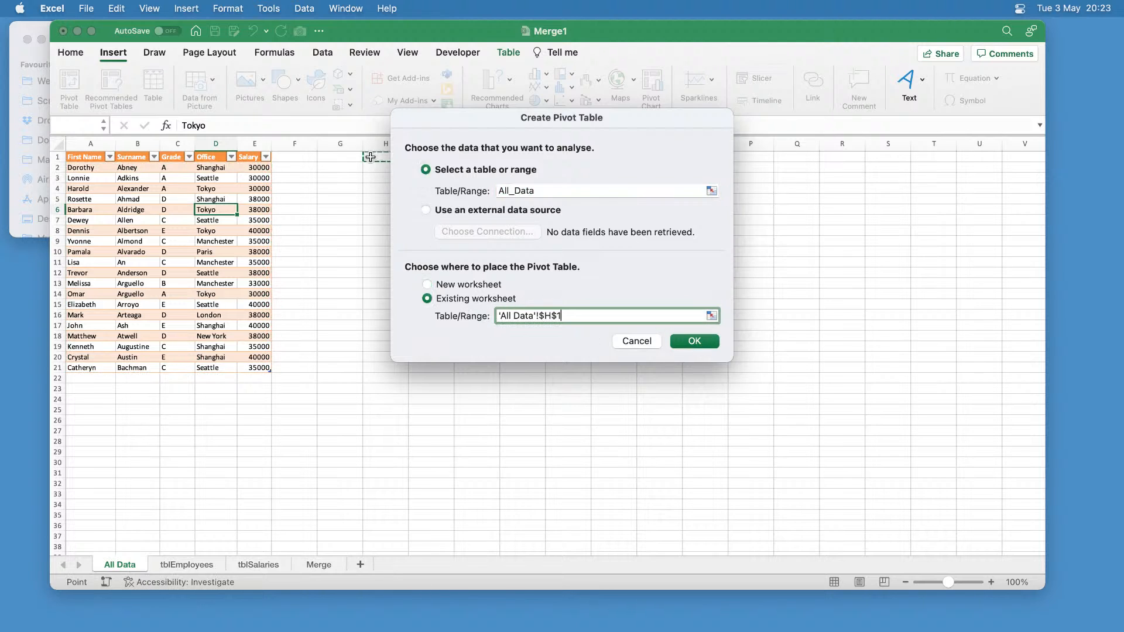
click(693, 342)
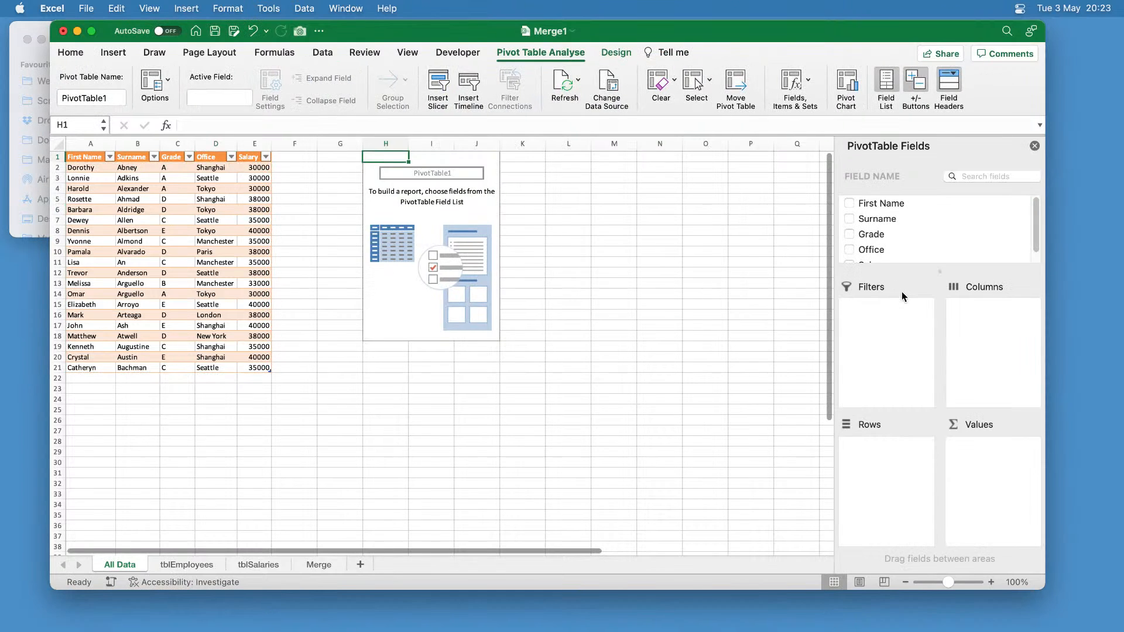
Summarise the pivot table with Office as rows and the sum of Salary as values.
drag(872, 250, 897, 474)
scroll(957, 226, down, 1)
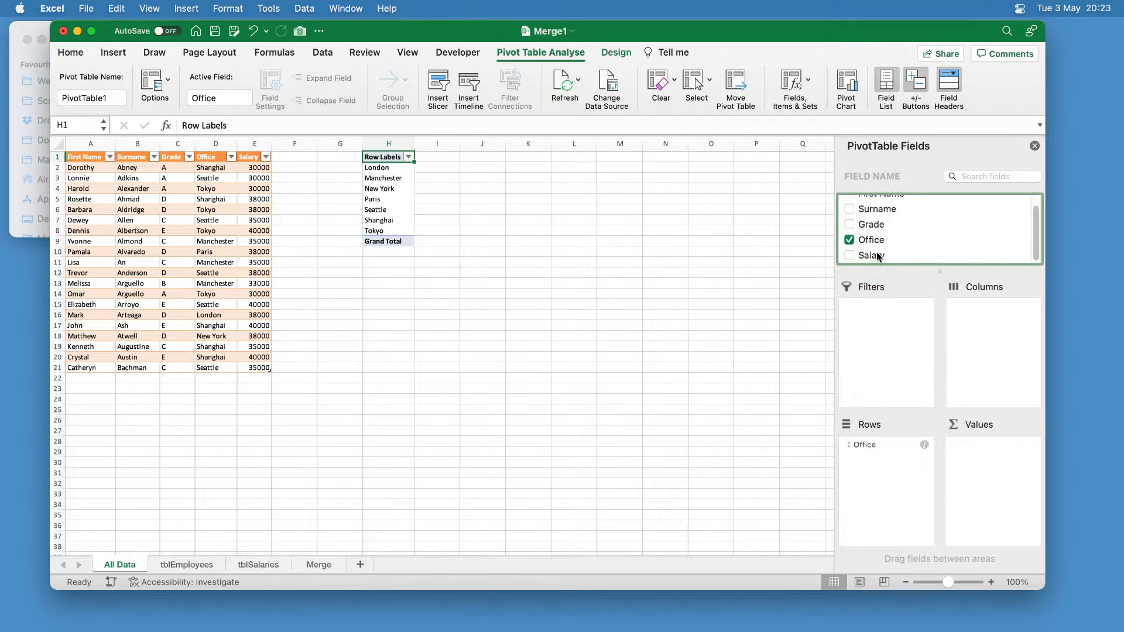
drag(878, 256, 1008, 465)
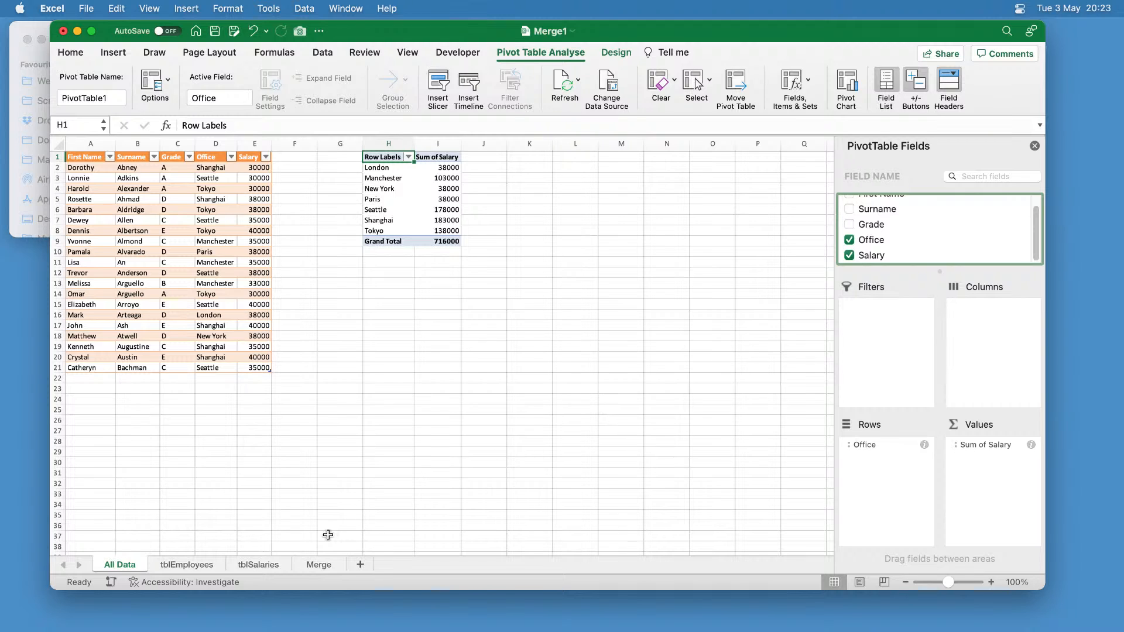
Return to the Merge worksheet holding the source employee and salary tables.
click(318, 564)
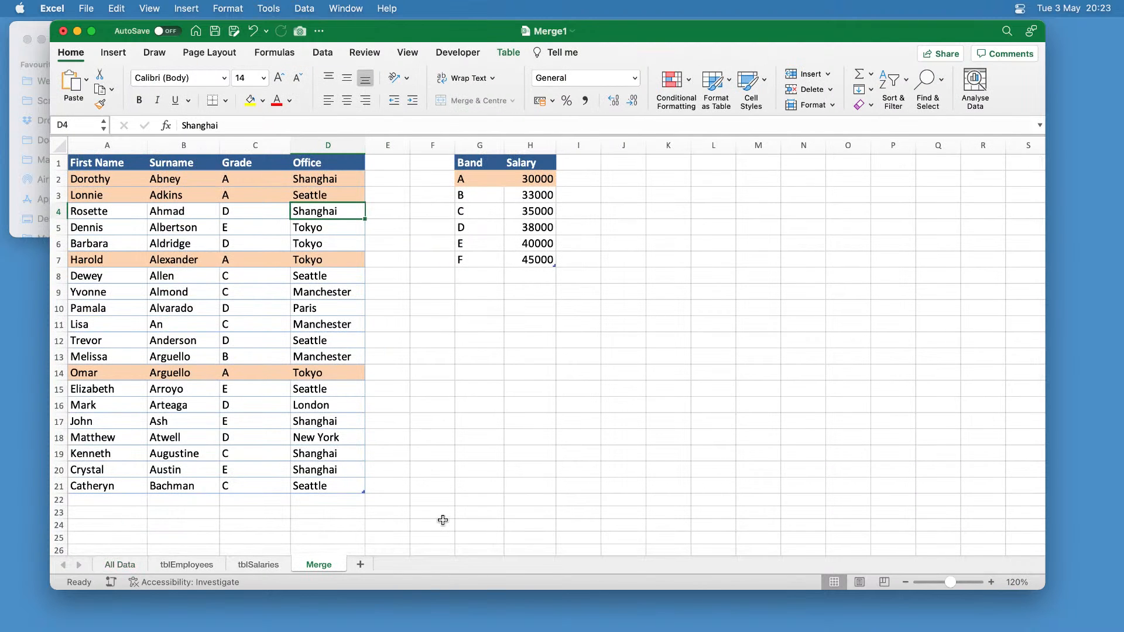